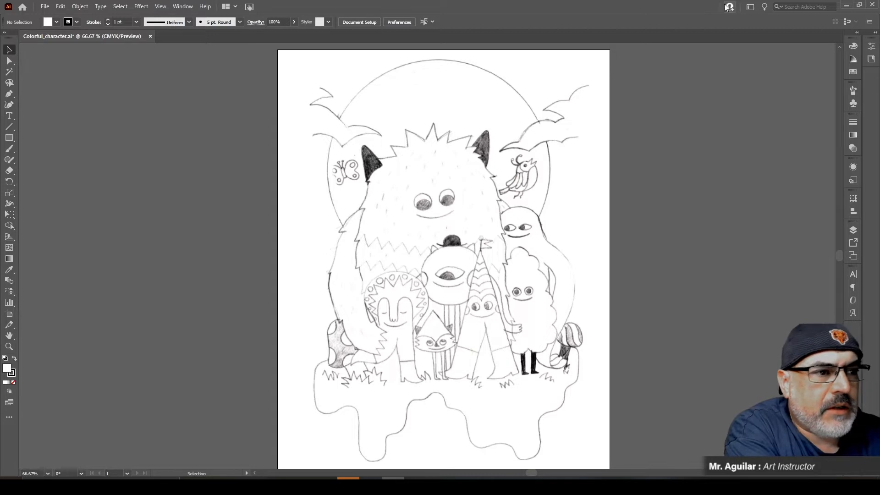
Step: Set the workspace to Essentials Classic
click(749, 8)
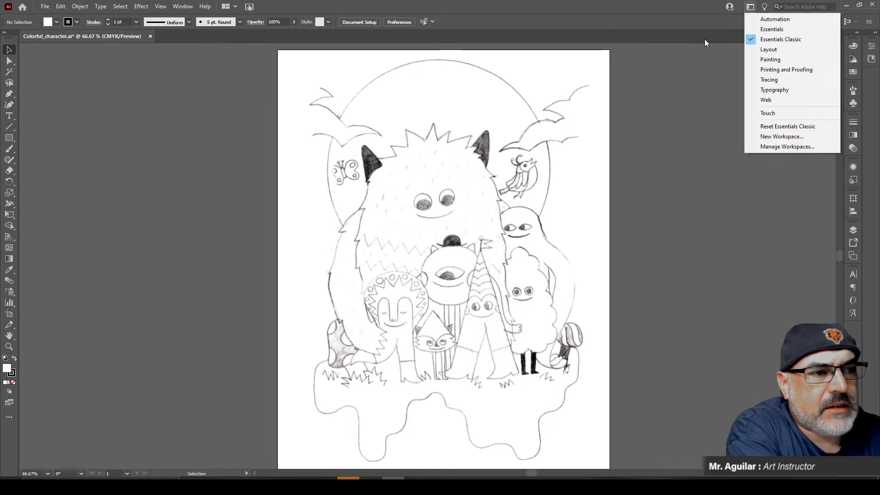
click(689, 26)
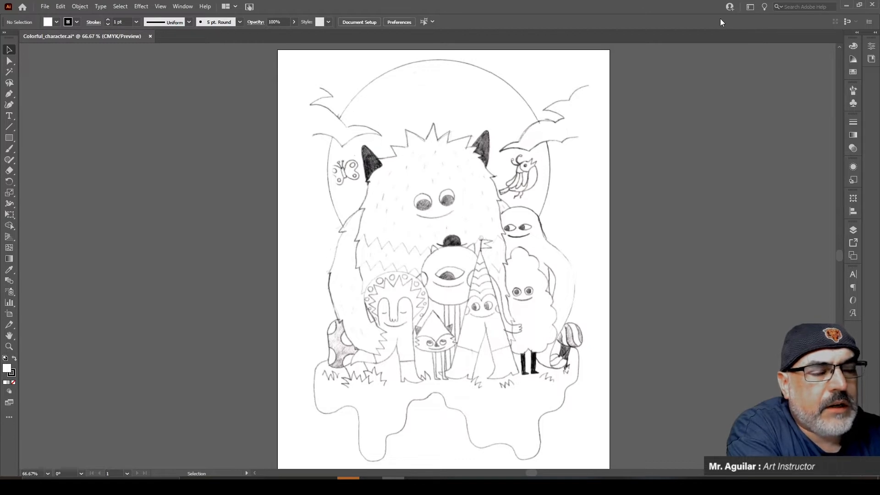
click(753, 8)
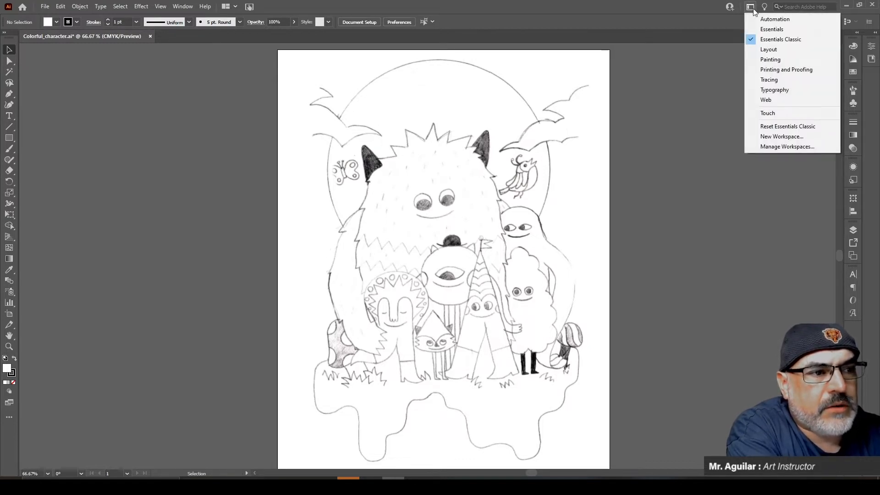
click(775, 39)
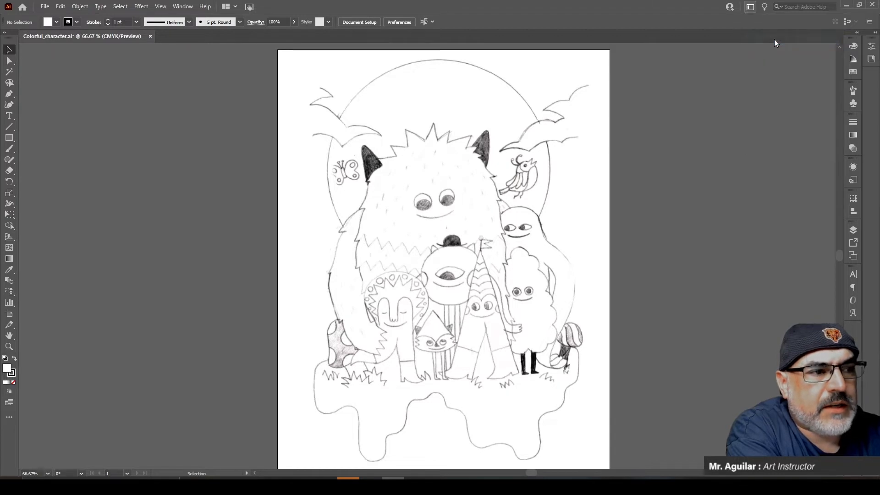
key(alt+Tab)
click(853, 73)
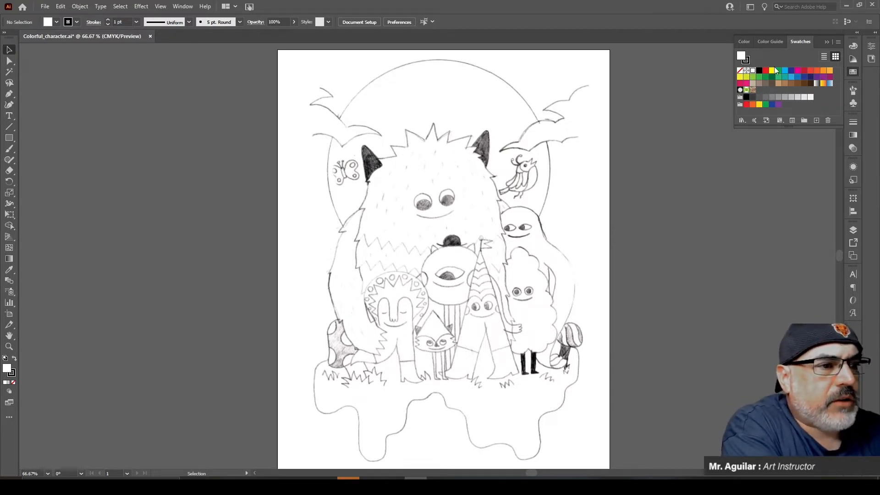
click(827, 42)
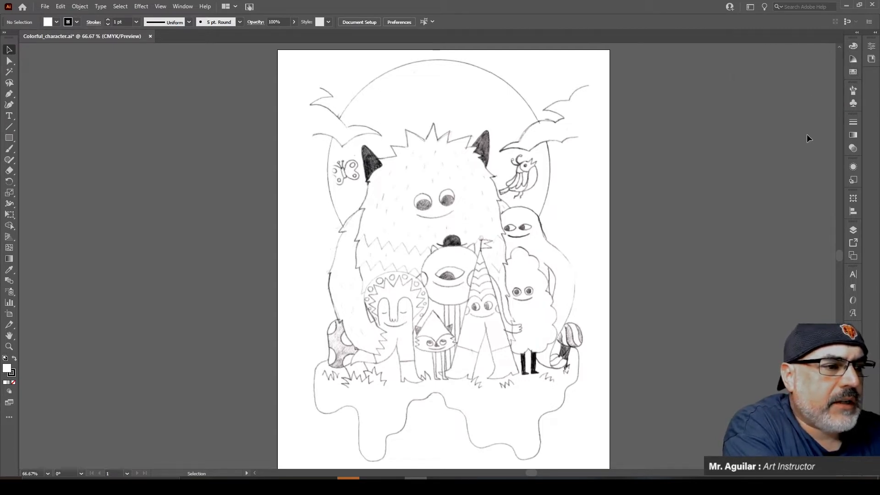
click(853, 123)
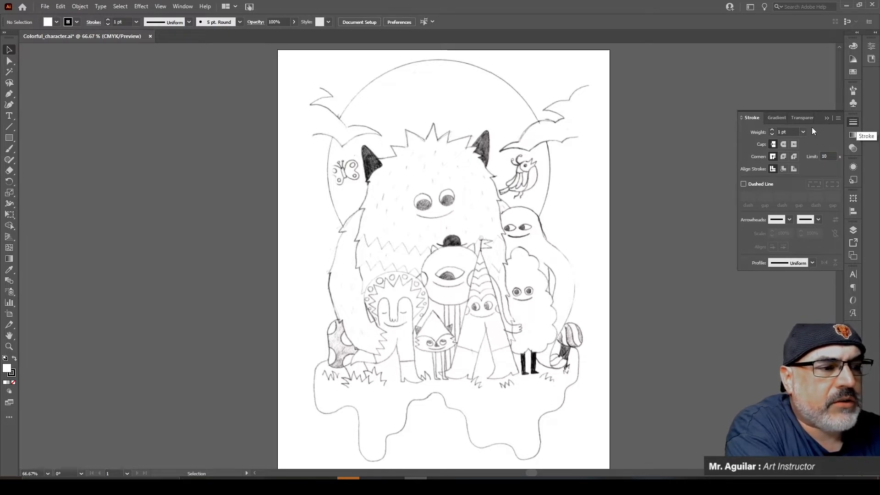
click(856, 125)
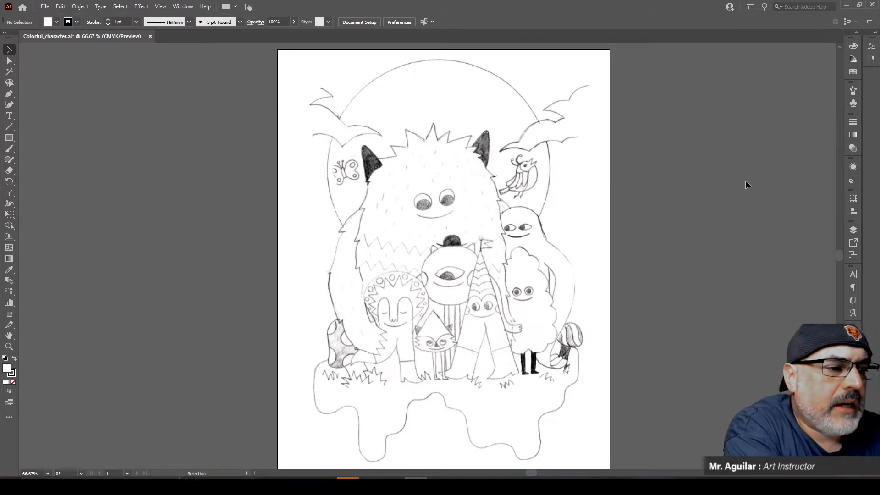
Step: Rename Layer 2, the empty layer above the sketch, as LINE Art
click(852, 231)
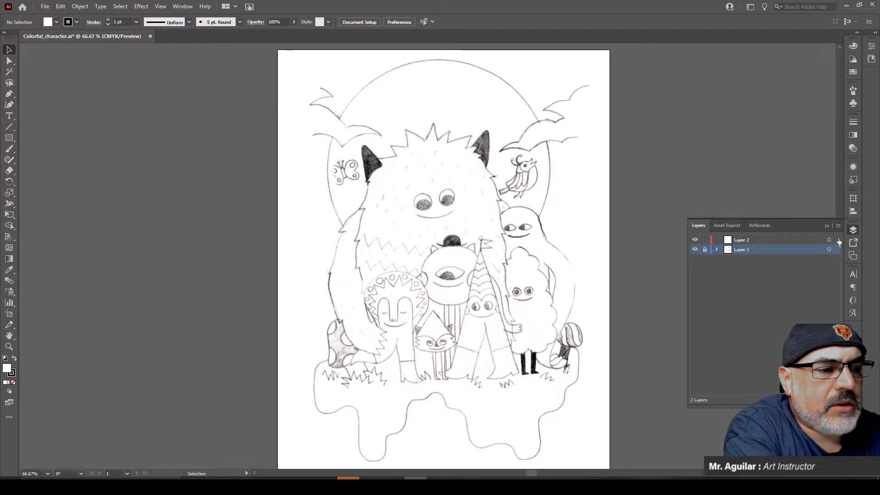
click(745, 241)
double_click(744, 241)
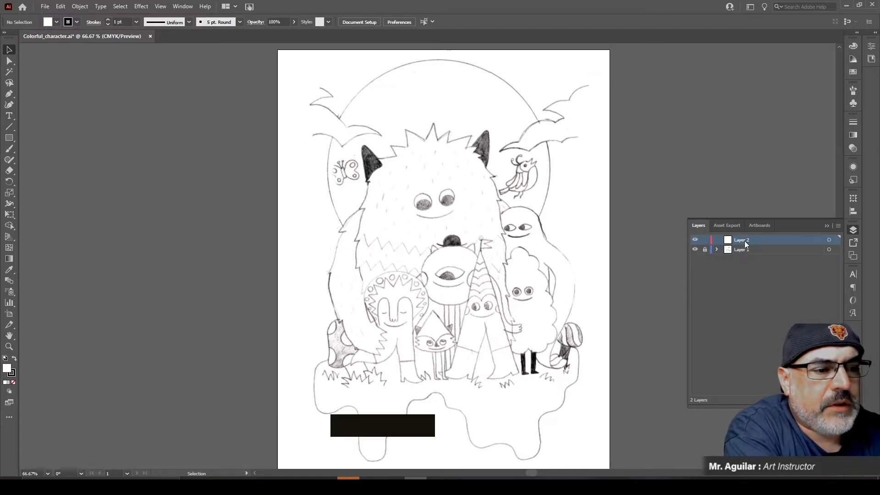
text(LIN)
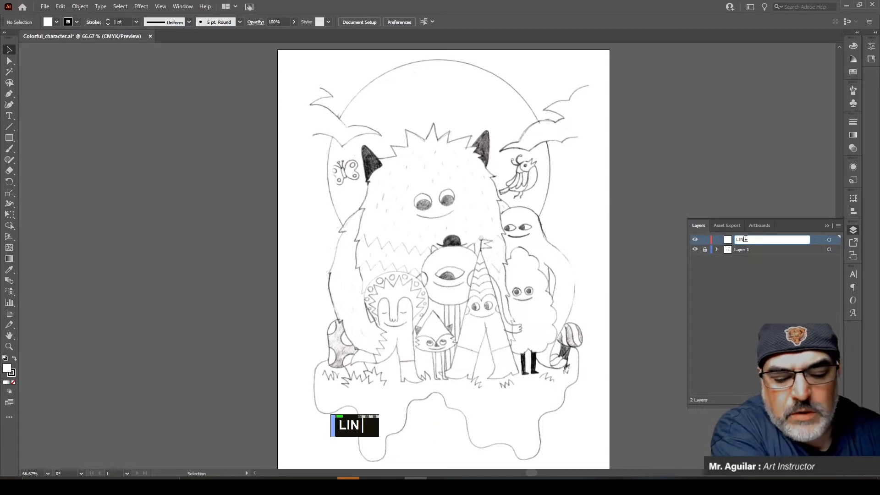
text(E Art)
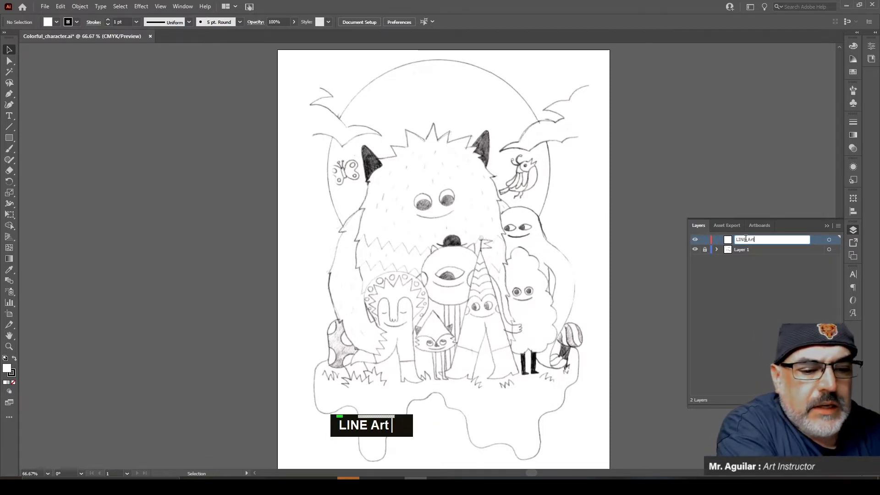
click(768, 252)
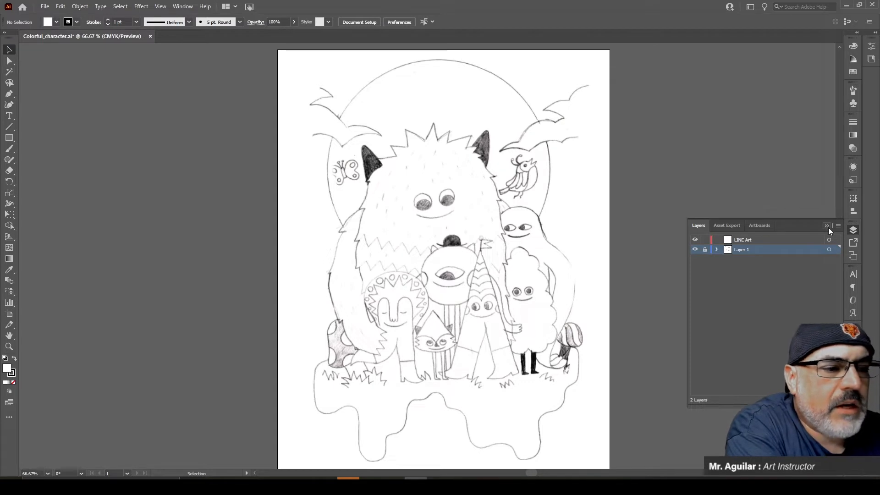
Step: Set the fill to none and the stroke color to the magenta swatch for the line work
click(13, 384)
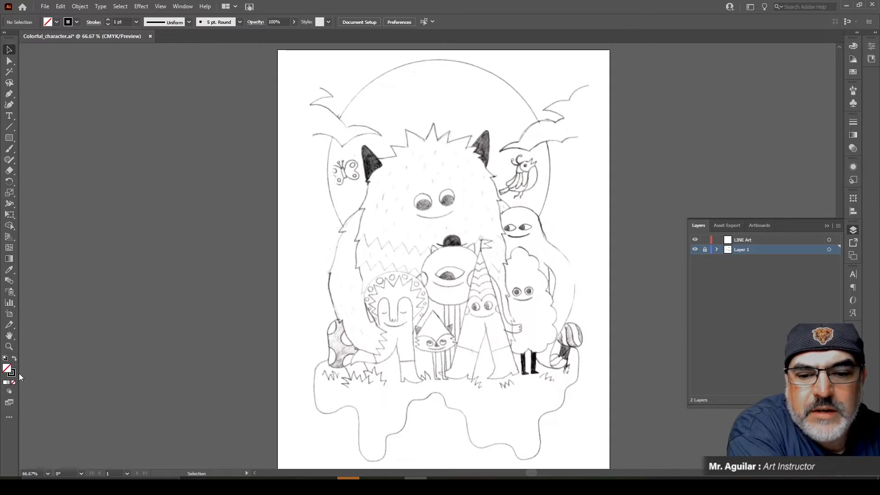
click(11, 373)
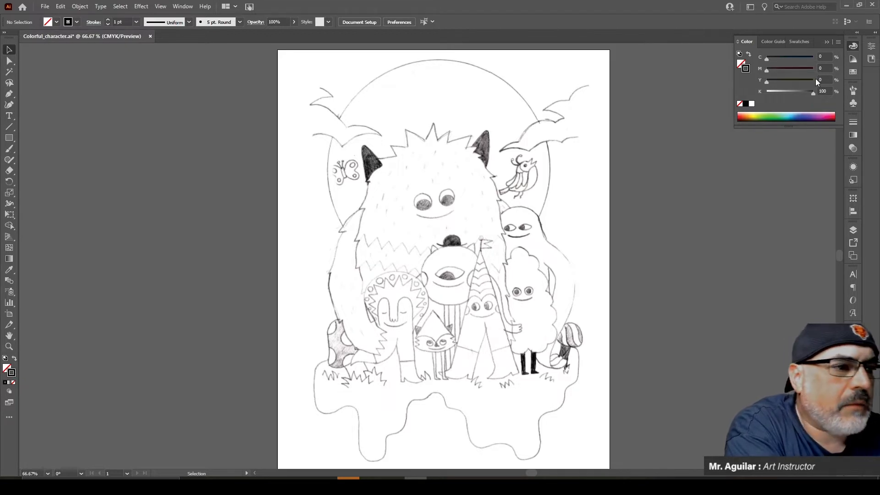
click(854, 76)
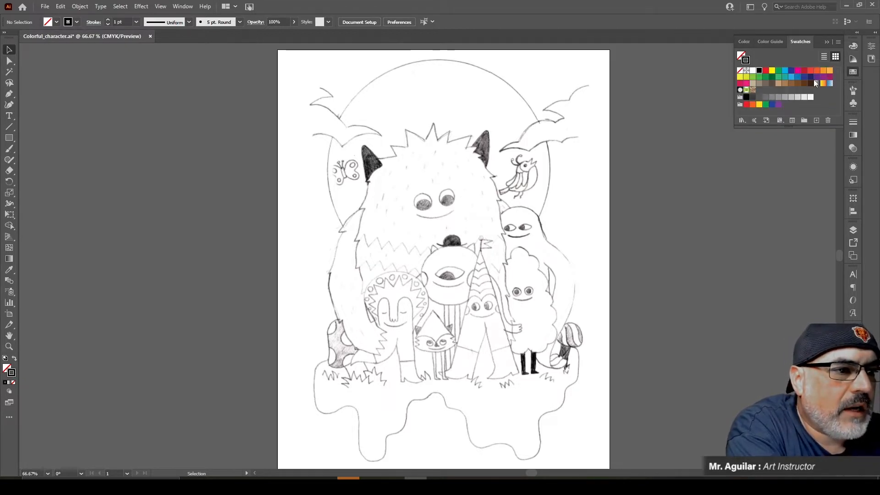
click(797, 71)
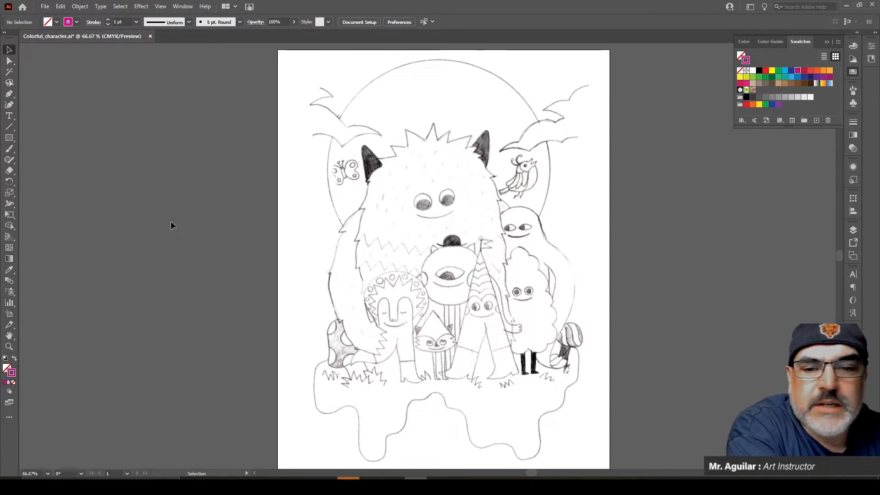
Step: Tear off the Pen tool group as a floating toolbar and place it beside the artboard
click(9, 94)
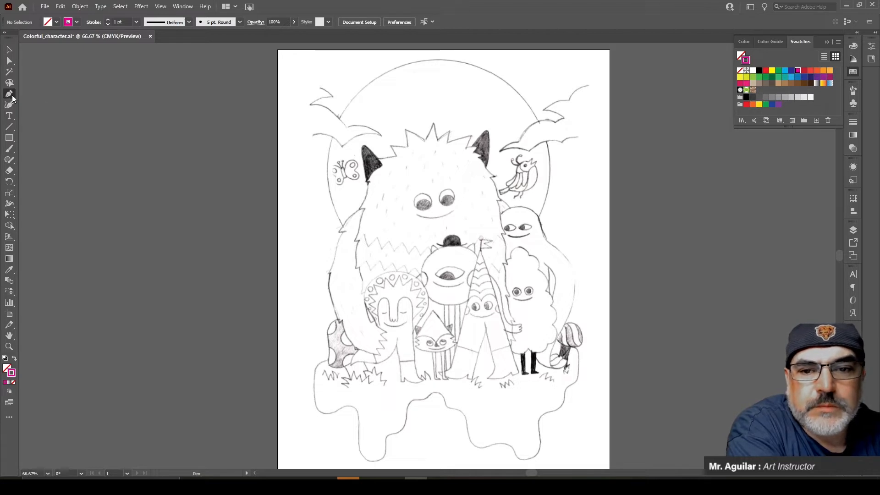
click(11, 95)
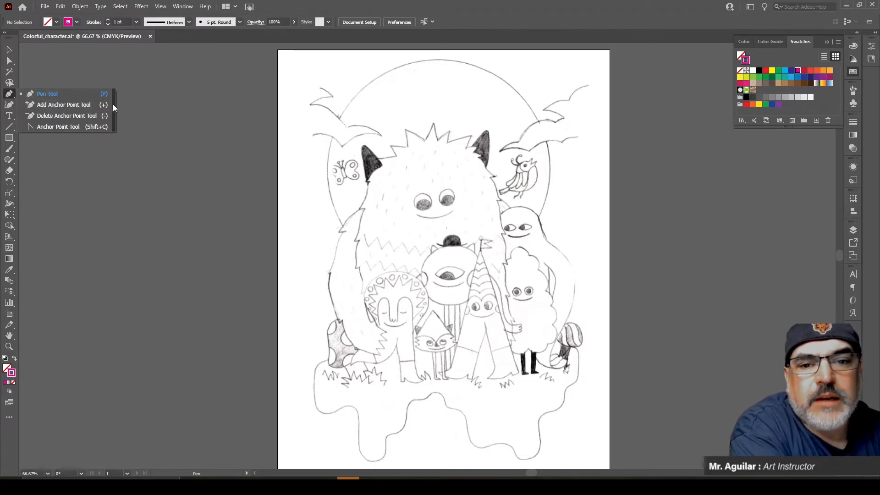
click(113, 112)
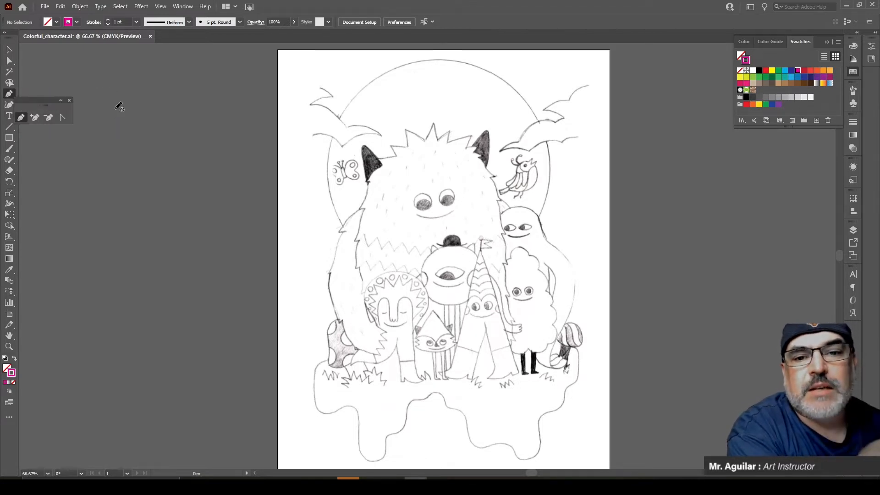
drag(43, 102, 88, 74)
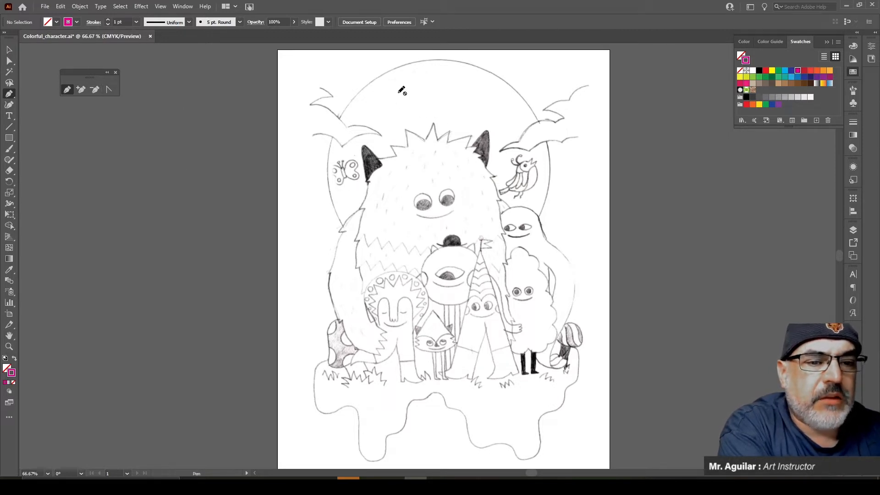
Step: Activate the Pen tool and make LINE Art the active layer for tracing the large furry monster
click(10, 347)
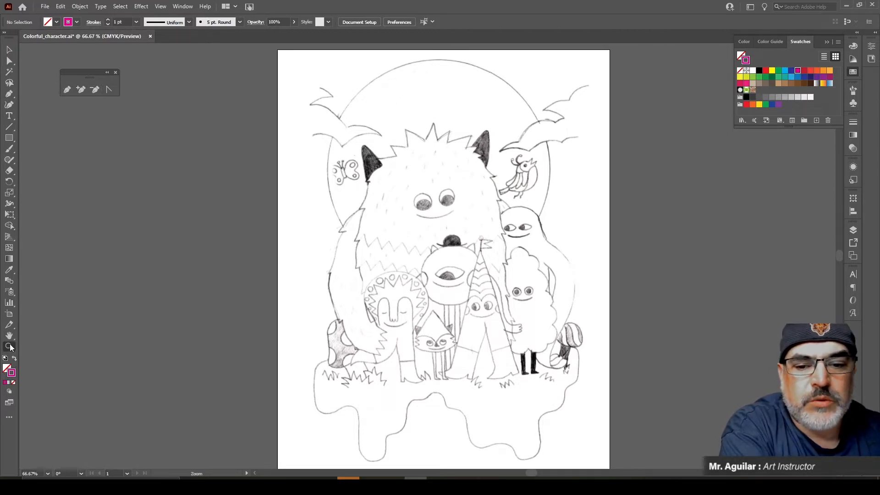
click(432, 163)
click(417, 280)
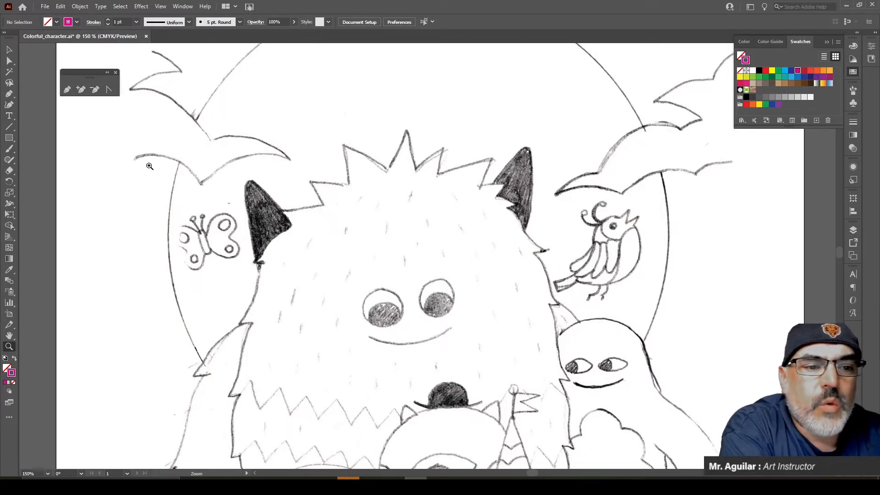
click(9, 93)
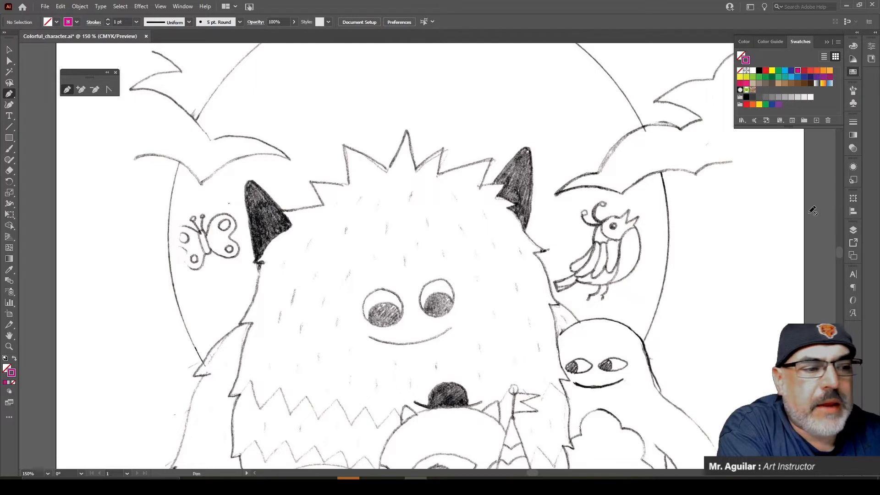
click(853, 230)
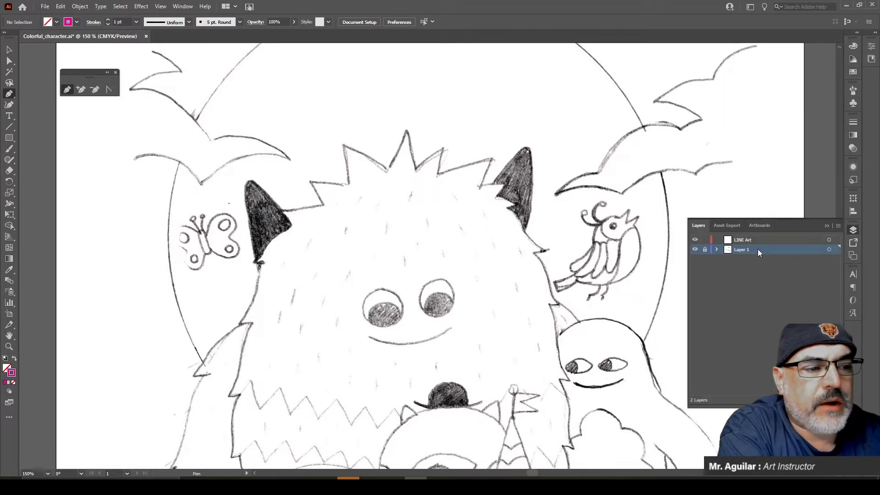
click(761, 241)
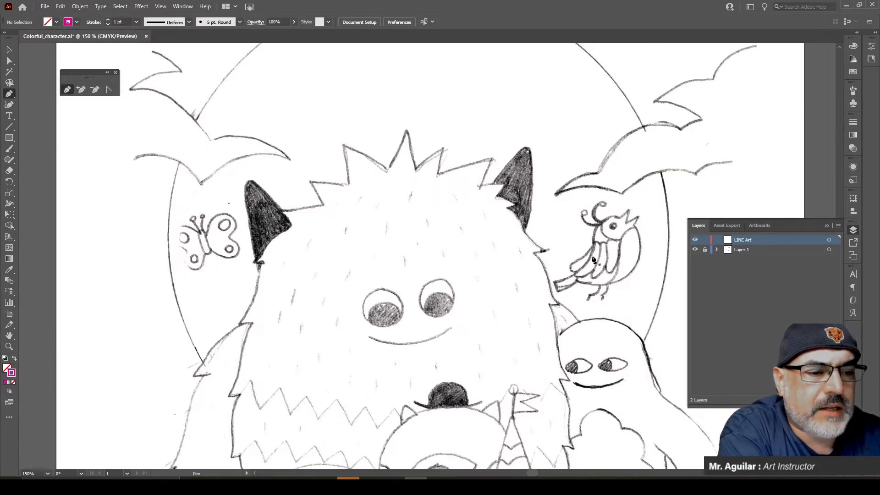
click(775, 251)
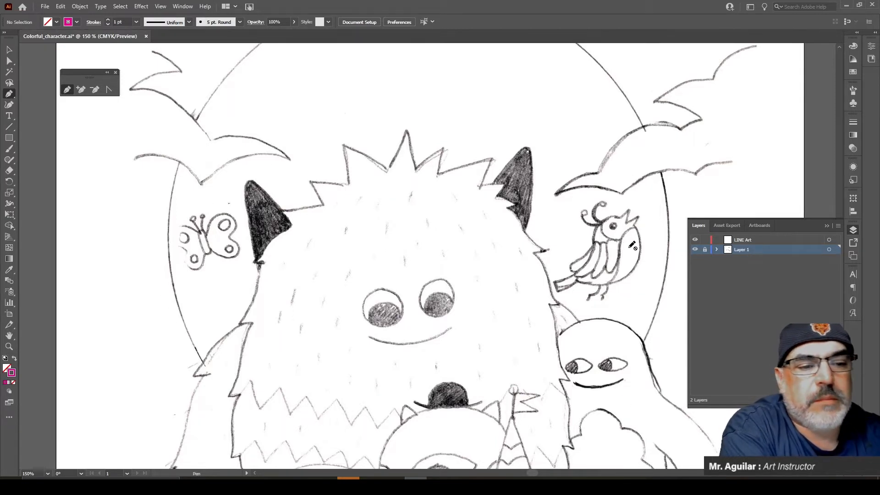
click(770, 240)
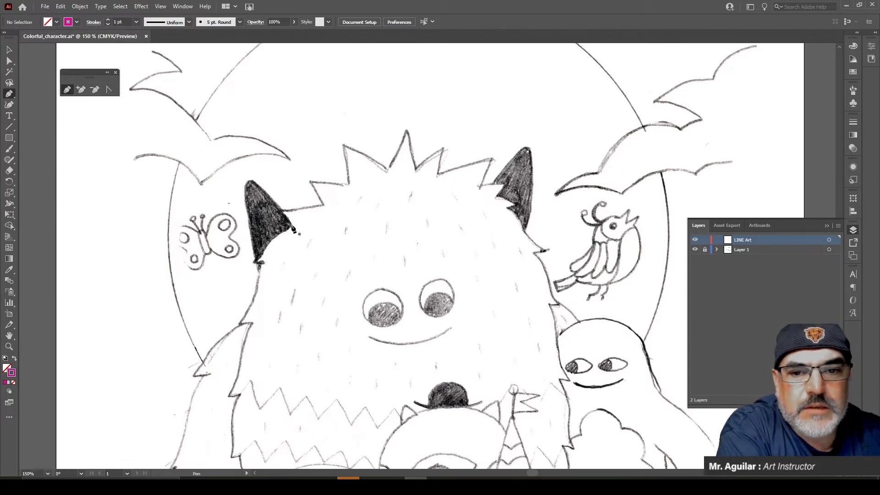
Step: Start the large monster's outline at the left horn's base and trace the head spikes with straight segments up to the notch before the tallest spike
drag(291, 225, 283, 214)
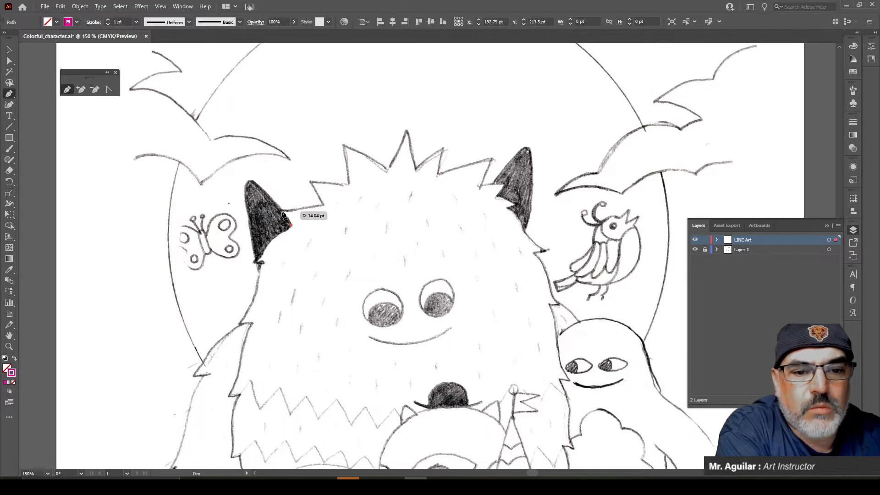
click(281, 212)
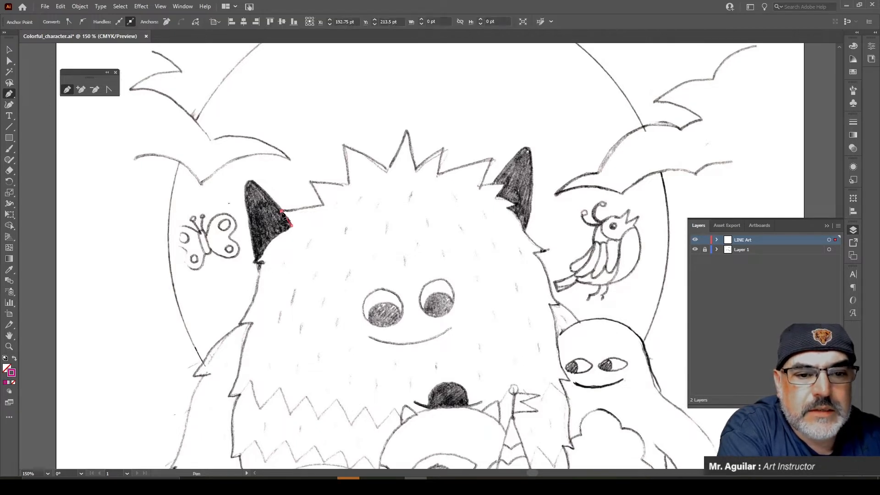
click(324, 207)
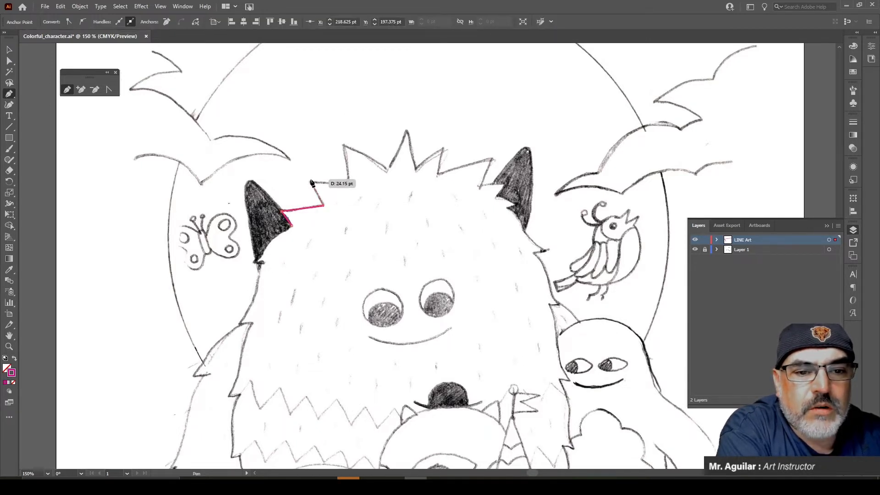
click(311, 180)
click(350, 186)
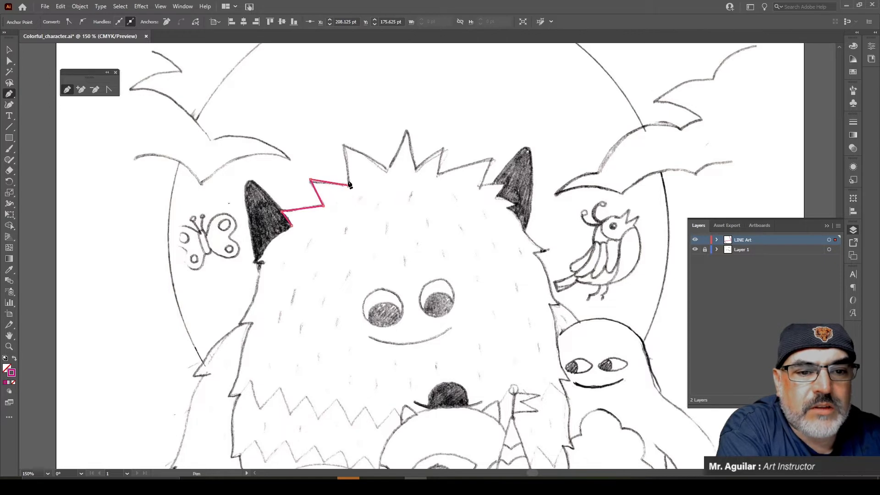
click(343, 145)
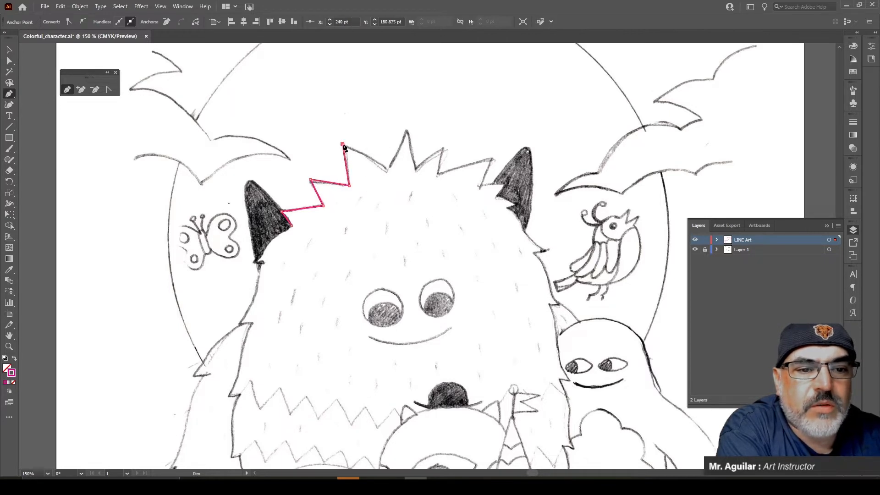
click(388, 169)
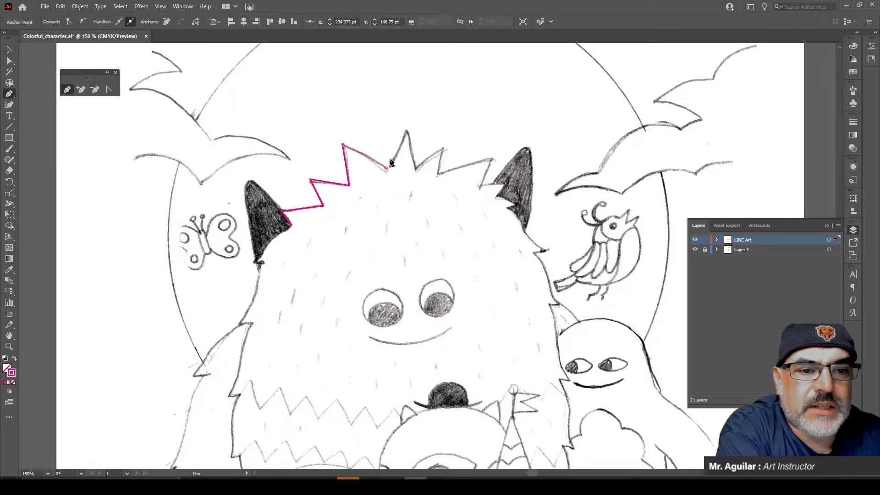
Step: Continue the outline over the tallest central spike and the remaining head spikes to the fur tip overlapping the right horn
click(407, 132)
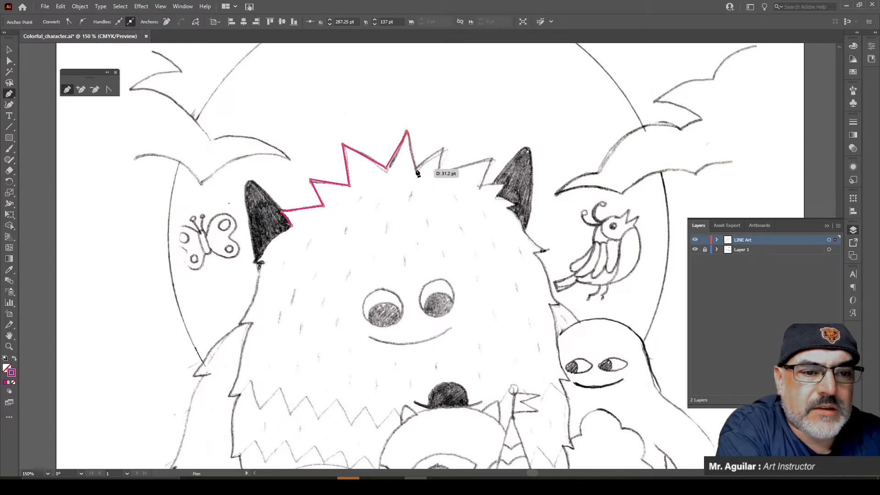
click(417, 170)
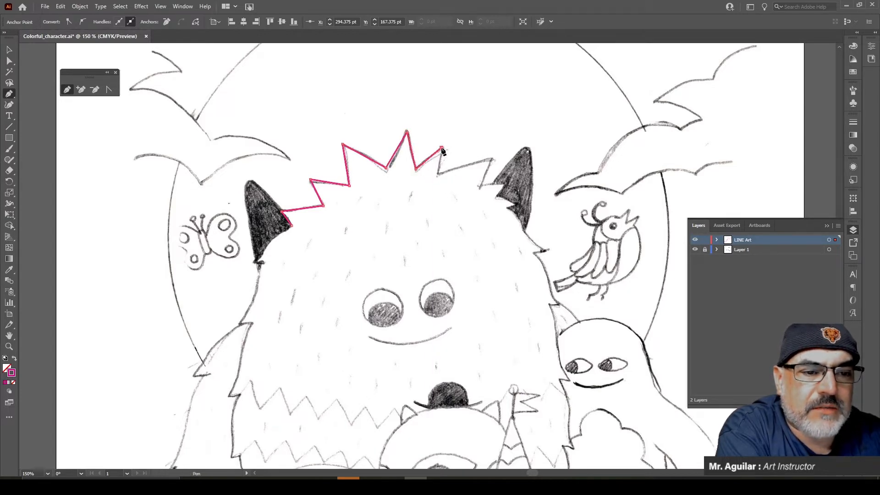
click(441, 148)
click(438, 174)
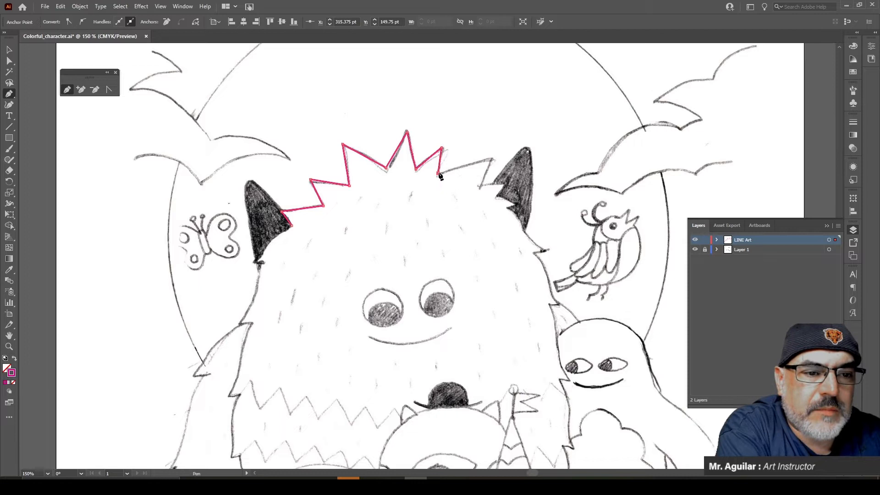
click(492, 160)
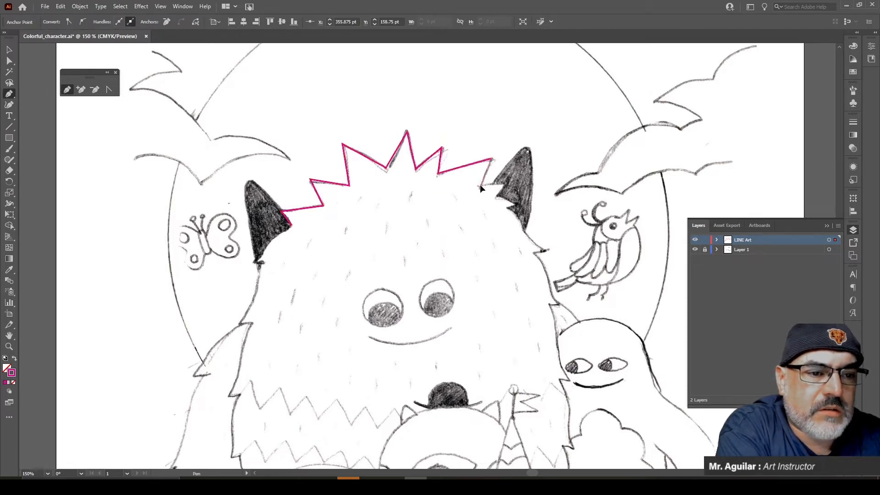
click(479, 187)
click(505, 184)
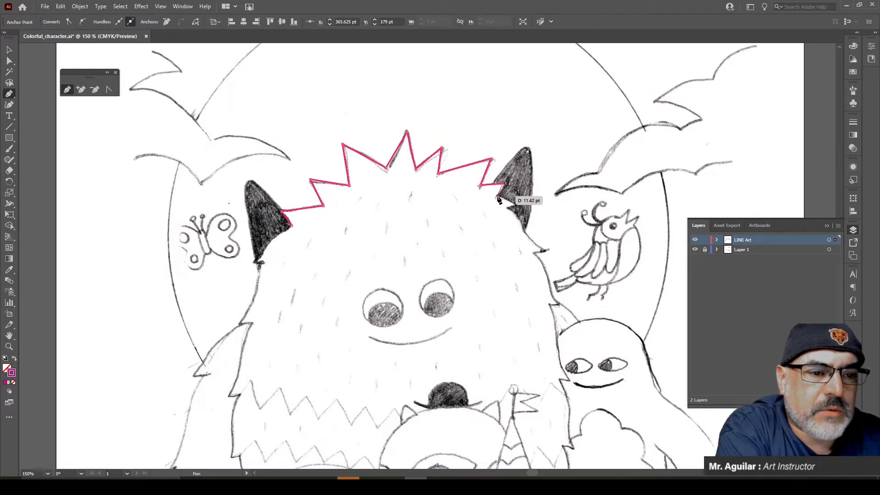
Step: Trace the small fur tufts across the base of the right horn and curve the outline down to the horn's lower end
click(496, 197)
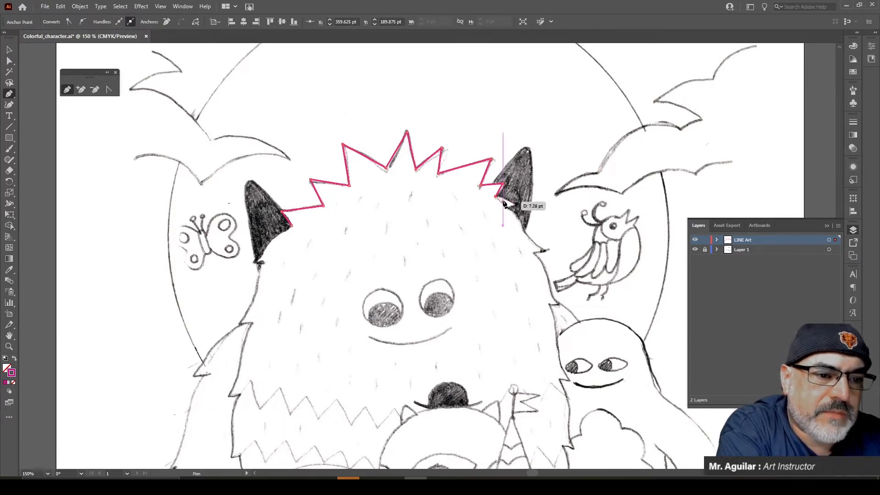
click(504, 198)
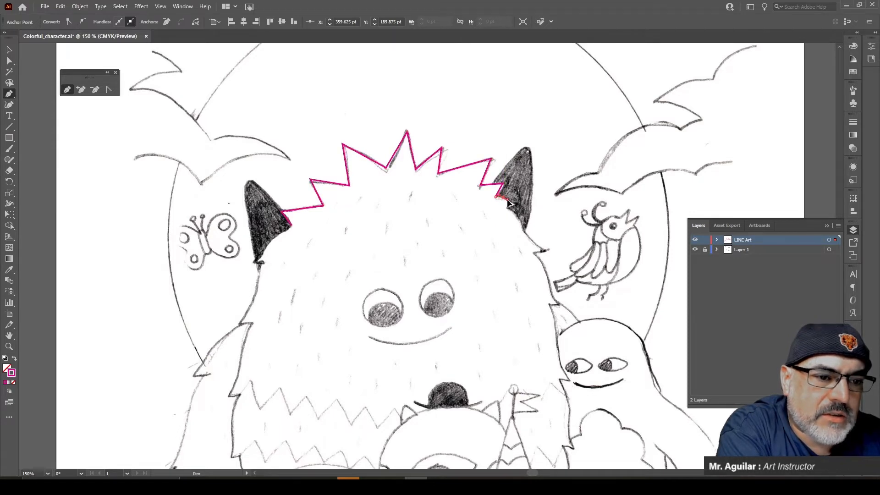
drag(507, 200, 508, 200)
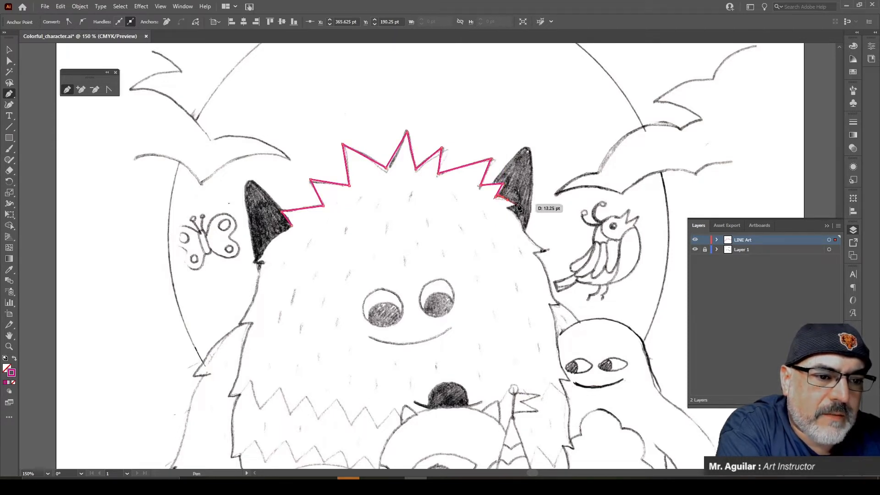
click(516, 204)
click(521, 202)
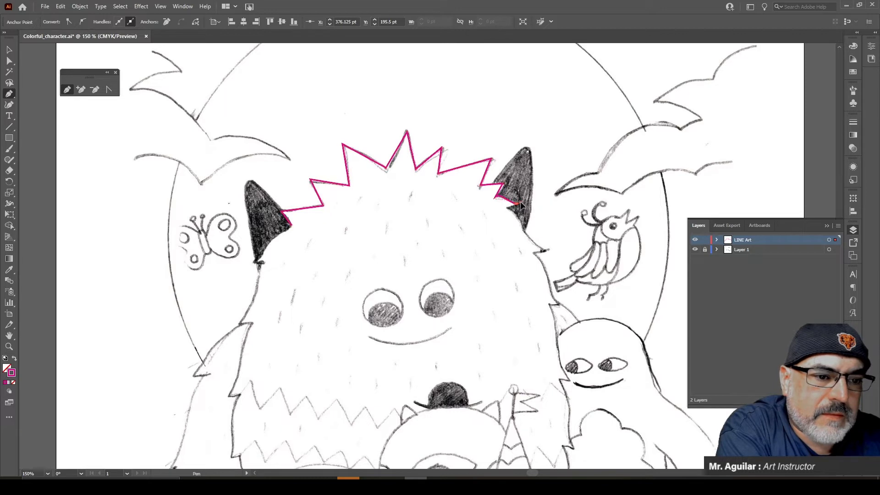
click(506, 208)
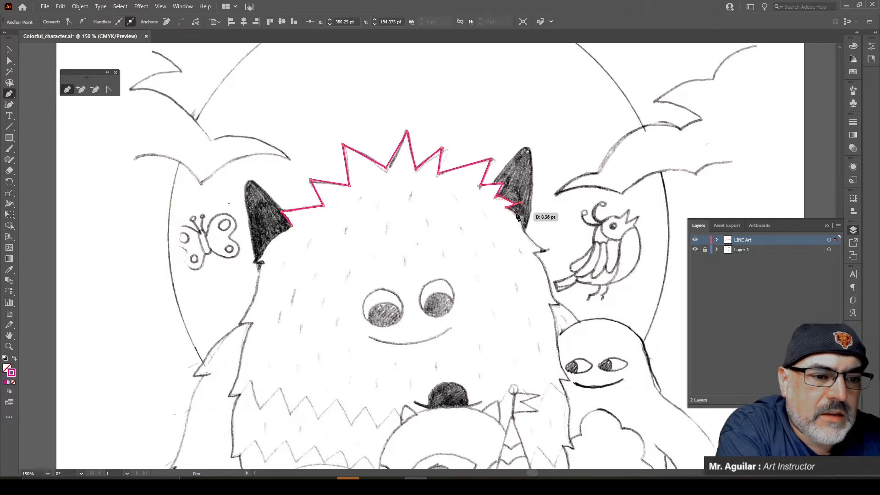
click(527, 235)
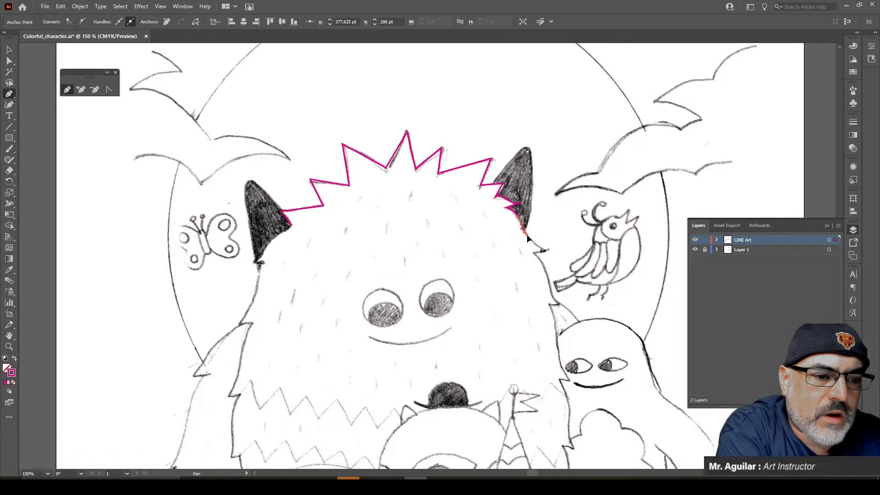
Step: Trace the monster's right side with curved segments and two pointed fur tufts, ending at the notch above the round-headed monster
click(544, 252)
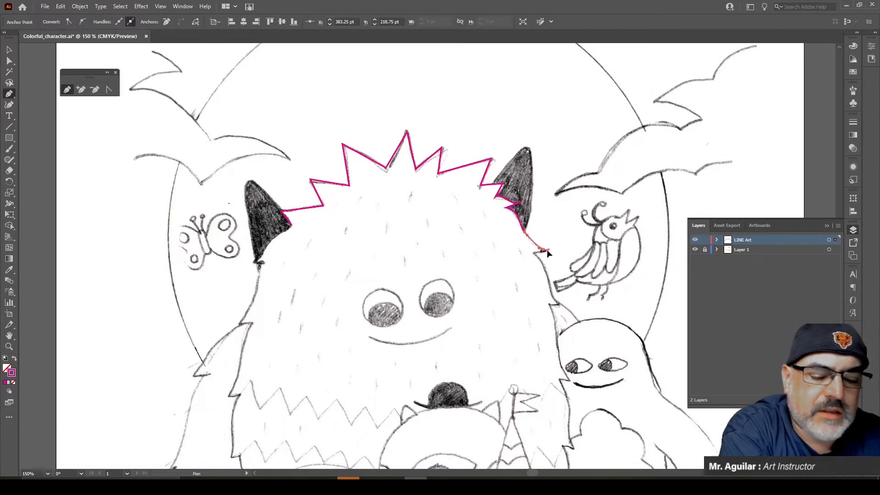
key(alt)
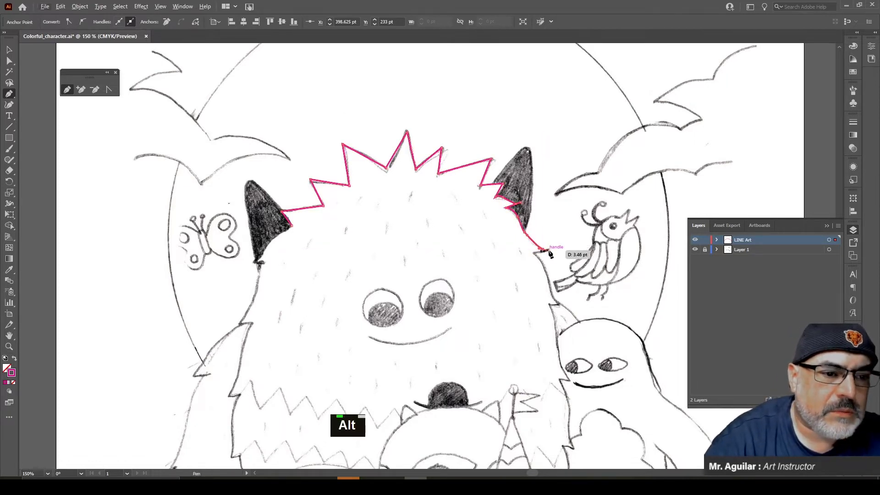
alt+click(548, 253)
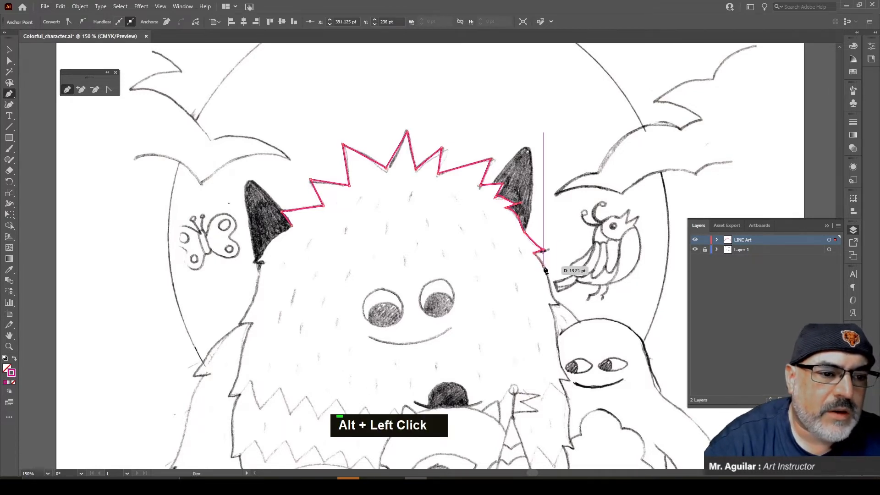
click(555, 301)
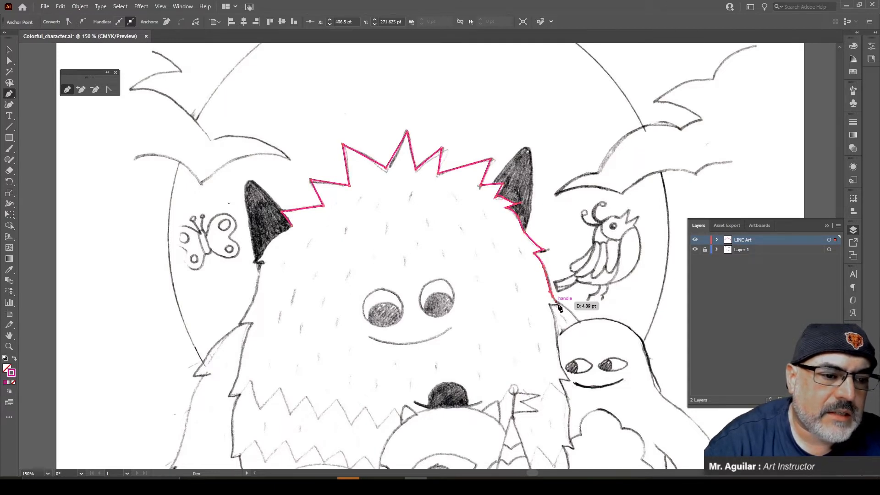
click(560, 304)
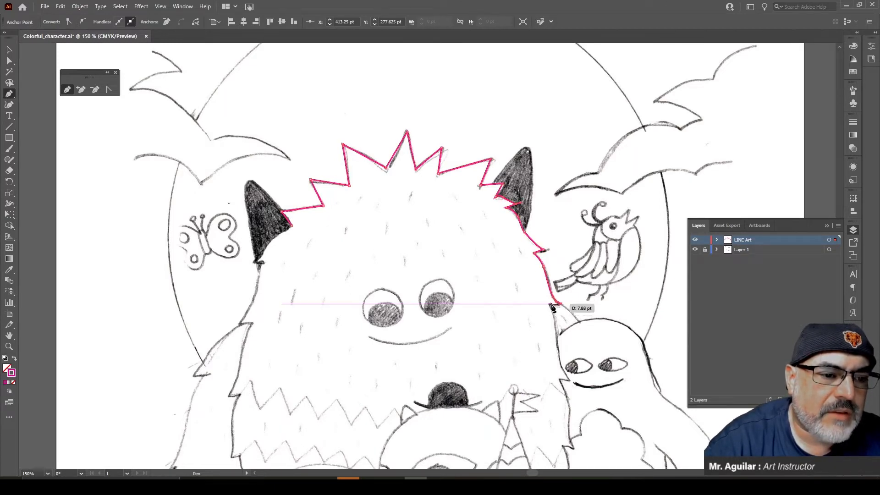
click(550, 304)
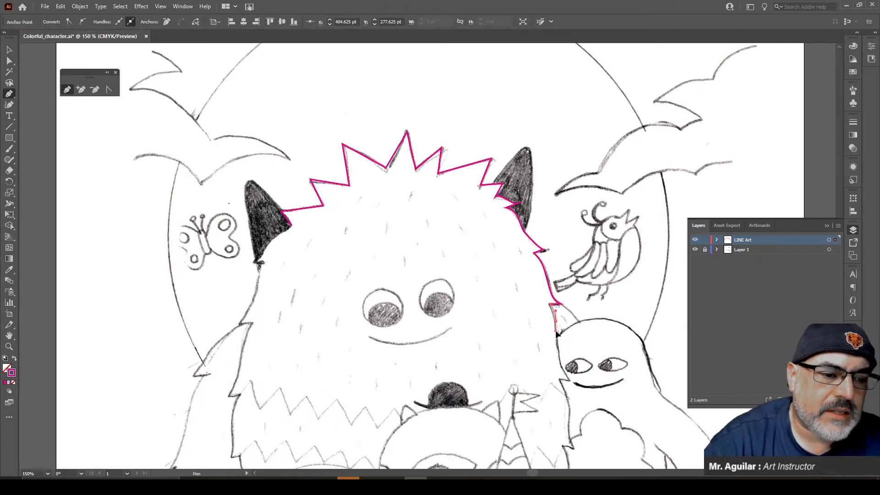
Step: Curve the outline down the monster's side past the round-headed monster's eyes and trace the fur tuft beside its smile
click(560, 368)
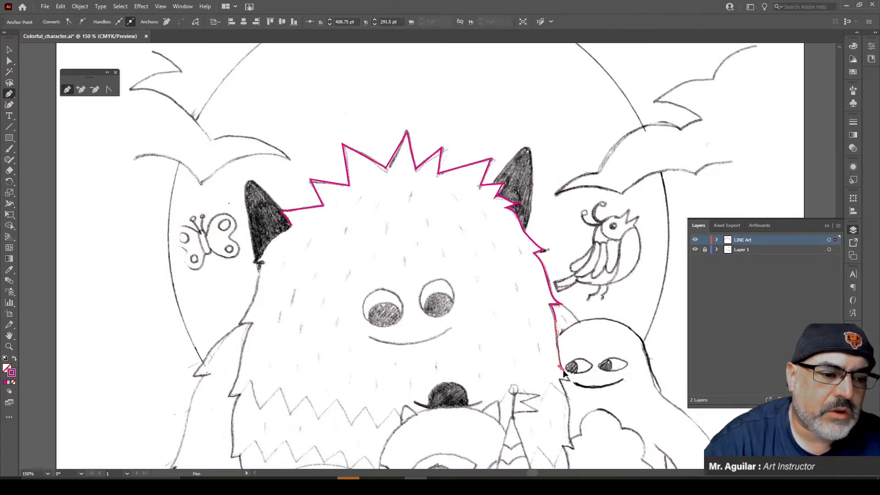
click(565, 378)
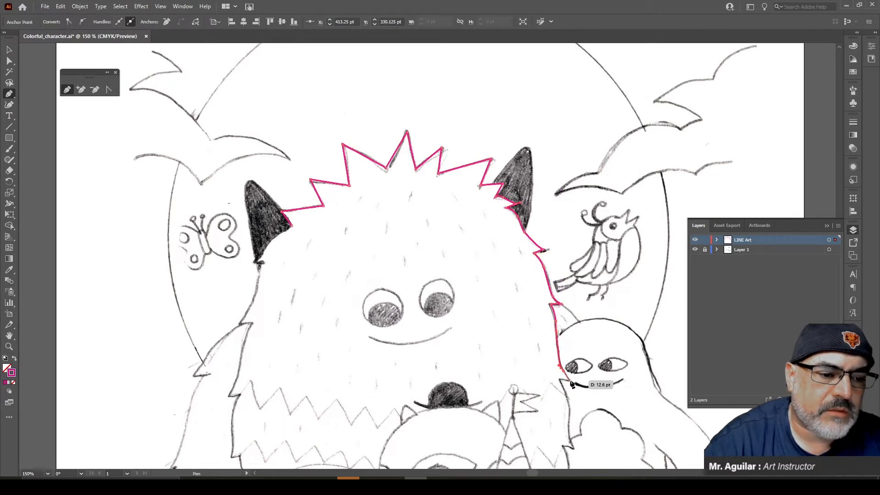
click(560, 382)
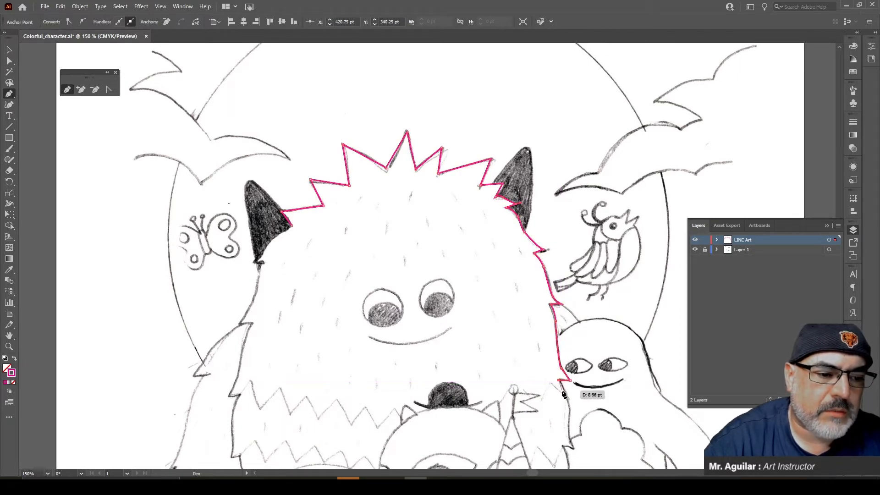
Step: Trace the curved side below that tuft and the next pointed fur tuft beside the top of the cloud-shaped monster
drag(570, 404, 568, 411)
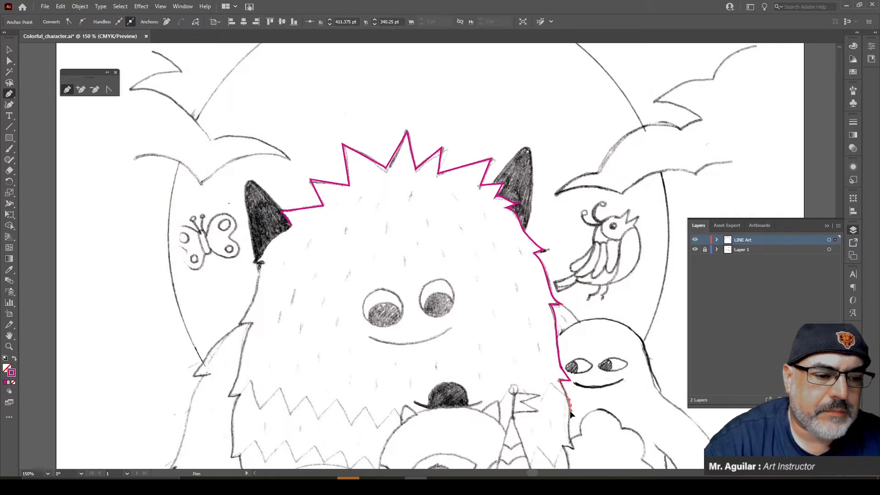
scroll(570, 411, down, 4)
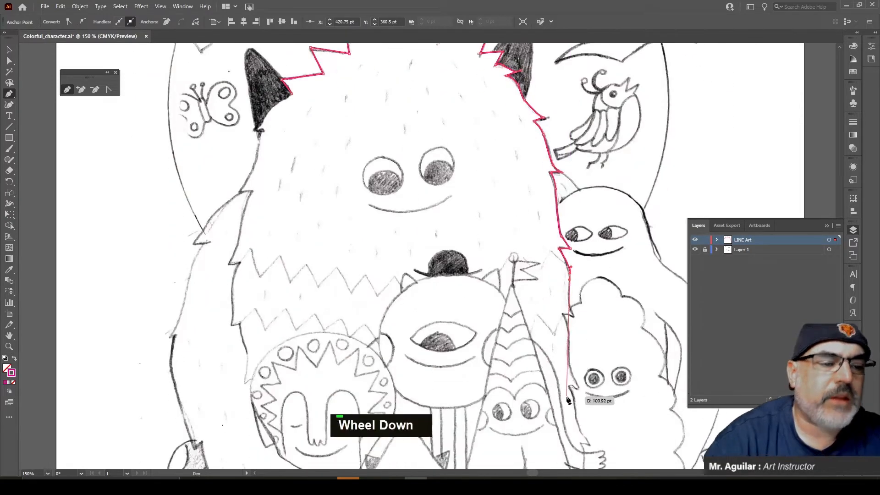
click(569, 303)
drag(569, 306, 570, 308)
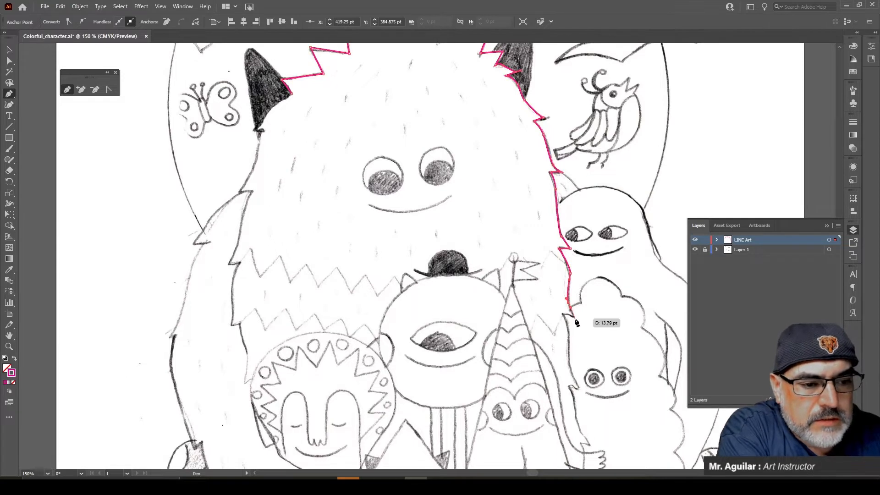
click(573, 316)
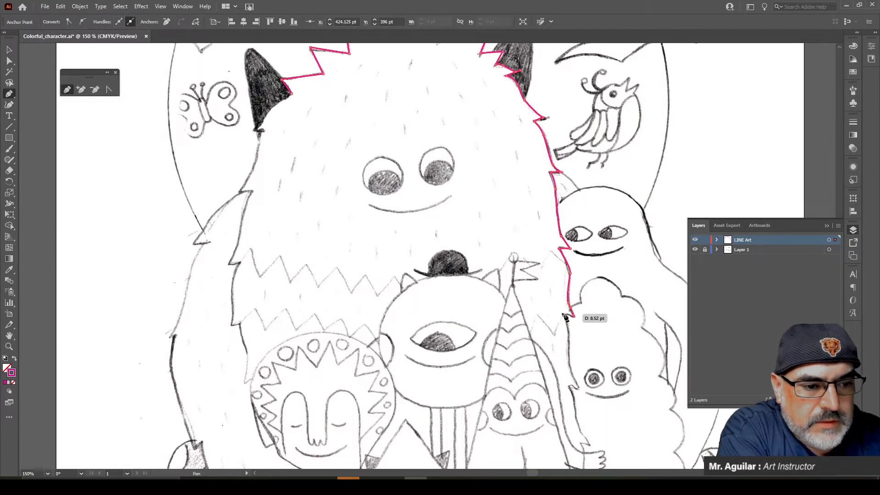
click(563, 315)
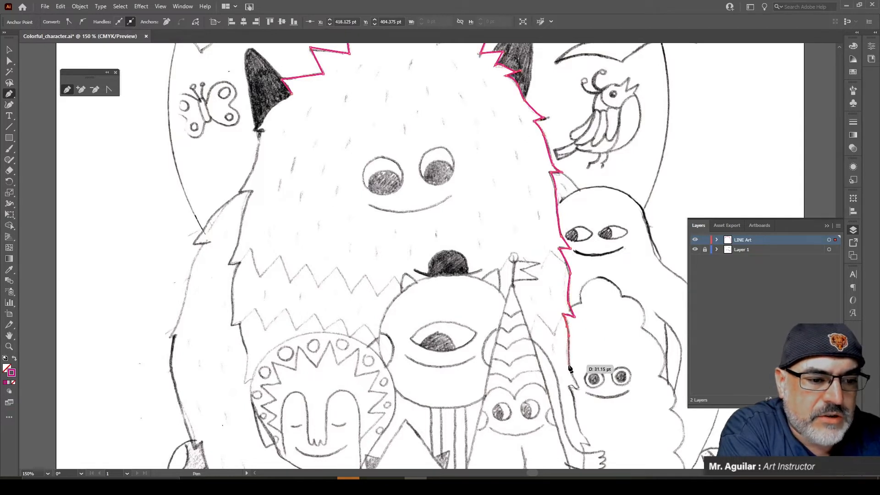
Step: Continue the outline down past the cloud-shaped monster's eyes, trace the fur tuft there, and curve along the arm to just above the wrist
drag(569, 364, 571, 376)
click(580, 388)
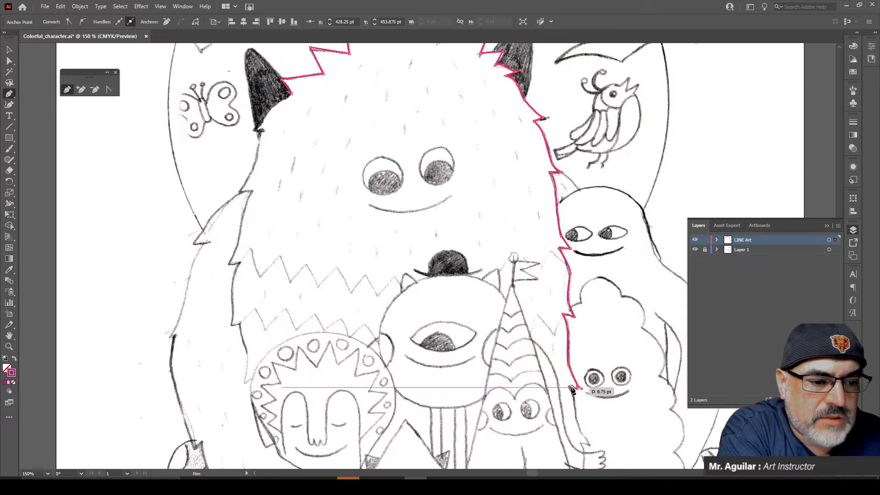
click(569, 385)
drag(570, 388, 568, 390)
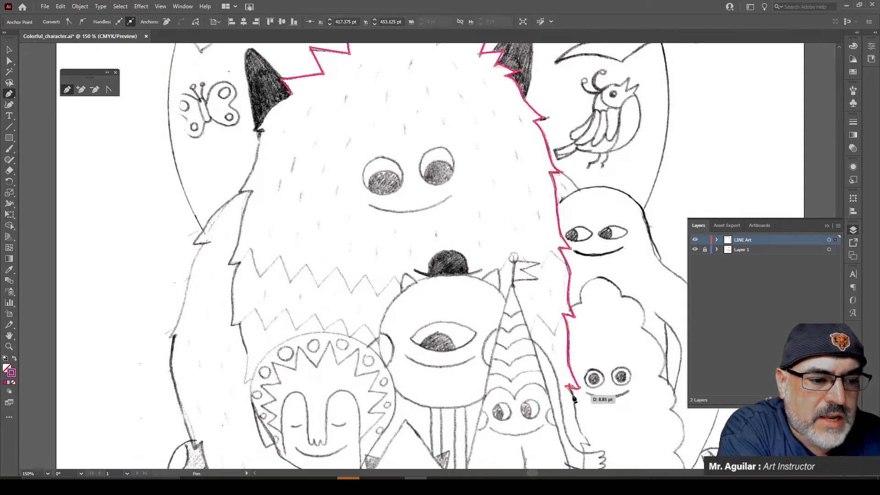
click(572, 398)
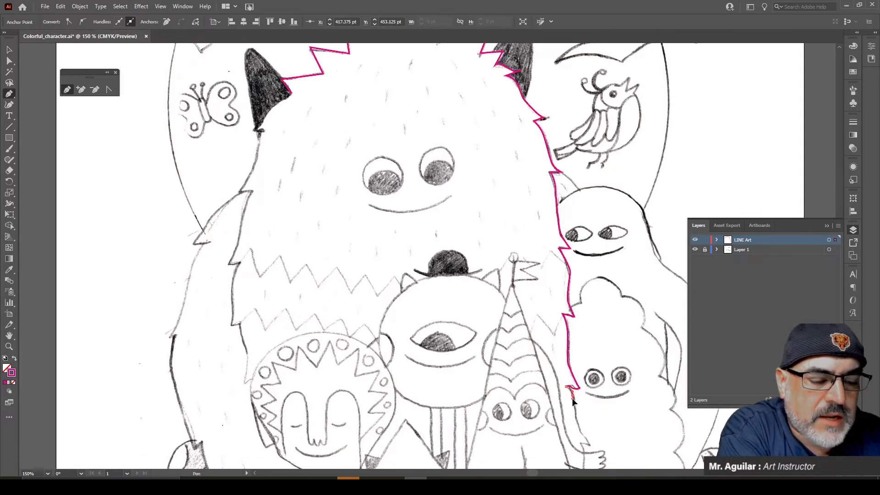
click(583, 434)
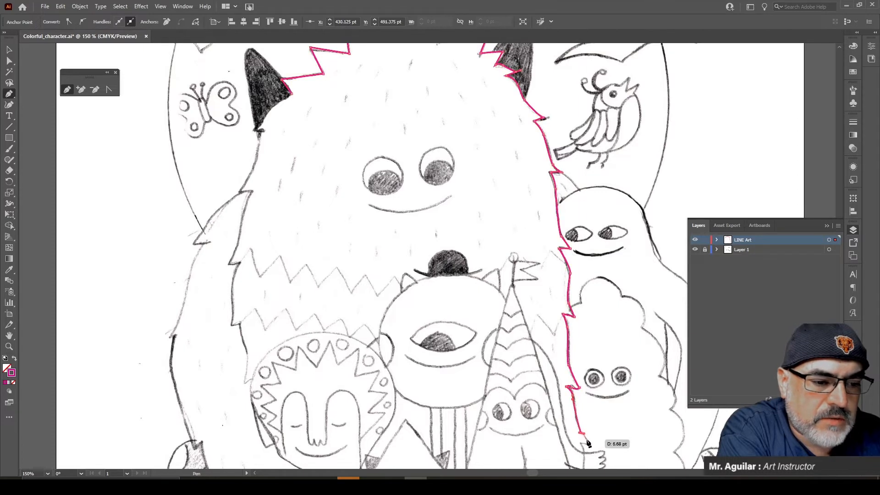
Step: Trace the fur tuft above the pointed-hat character's wrist and continue the monster's outline past the hand to the next tuft's tip
click(587, 442)
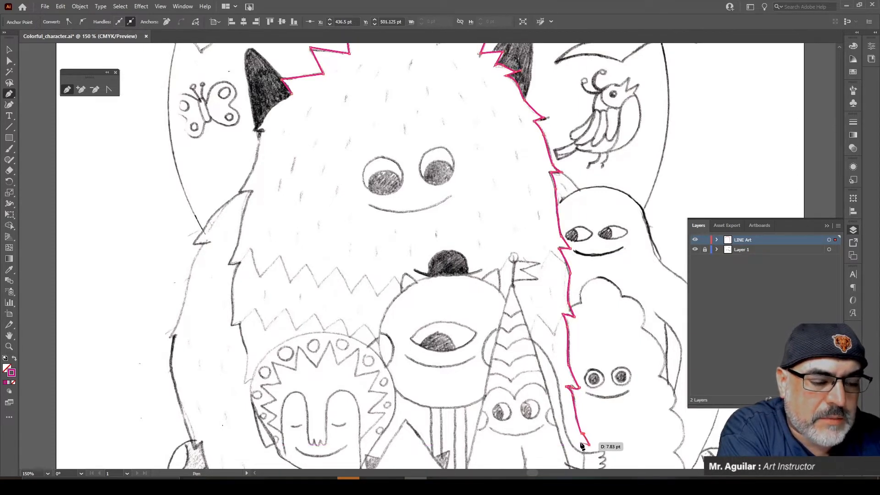
scroll(583, 433, down, 3)
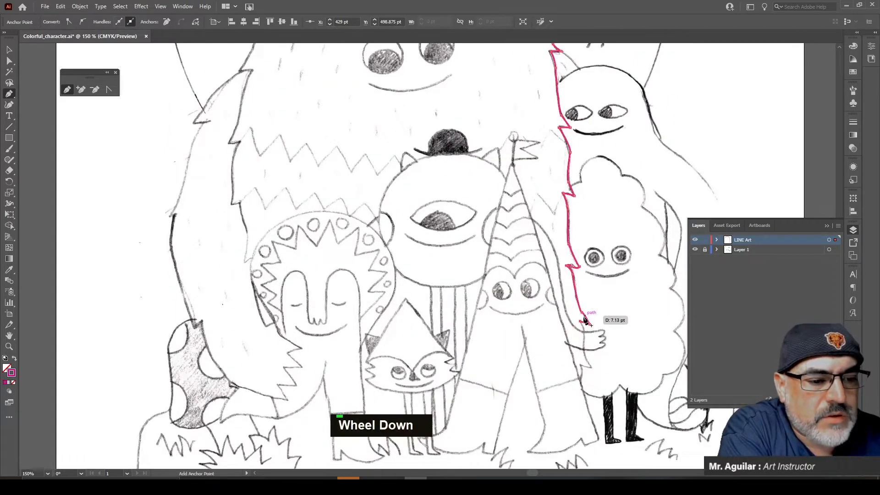
scroll(544, 458, down, 1)
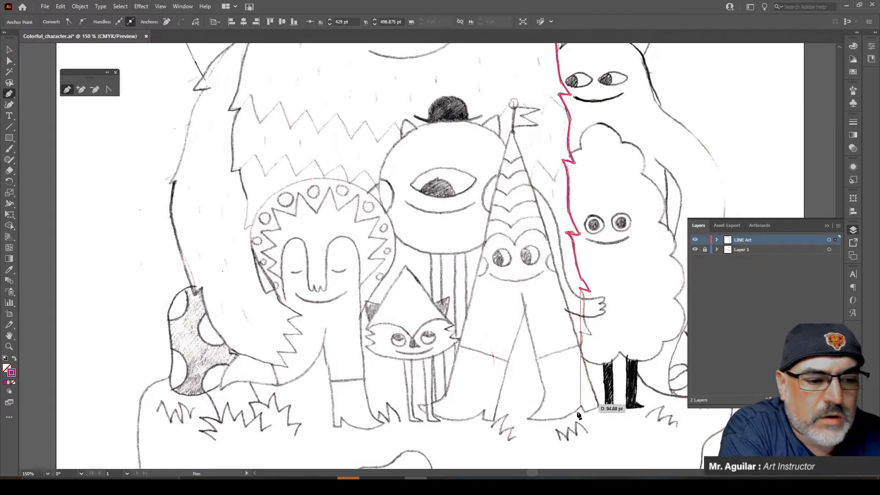
click(584, 301)
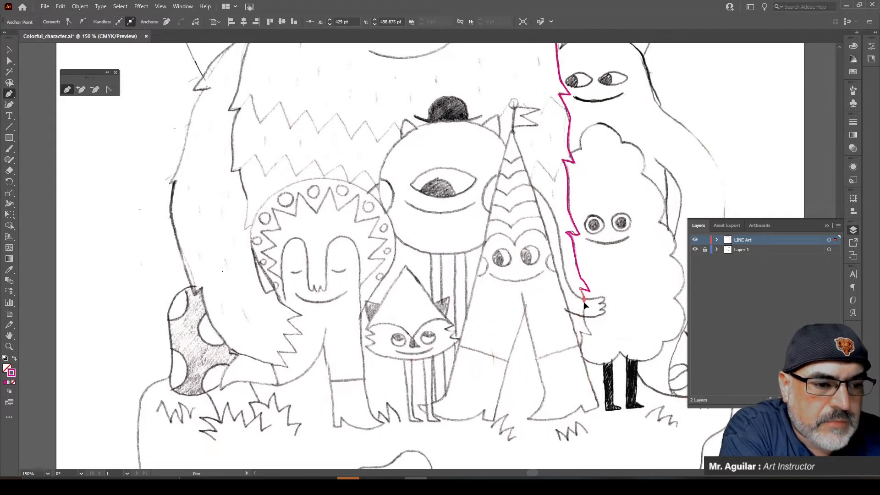
click(588, 335)
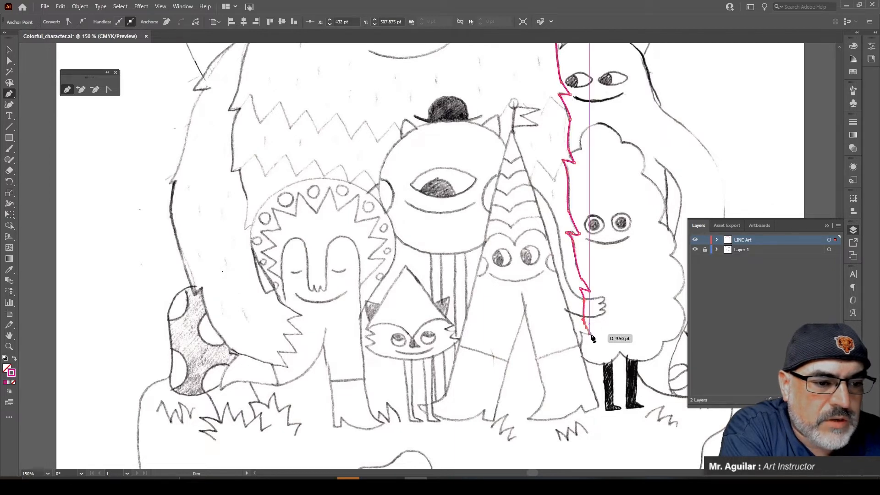
click(588, 337)
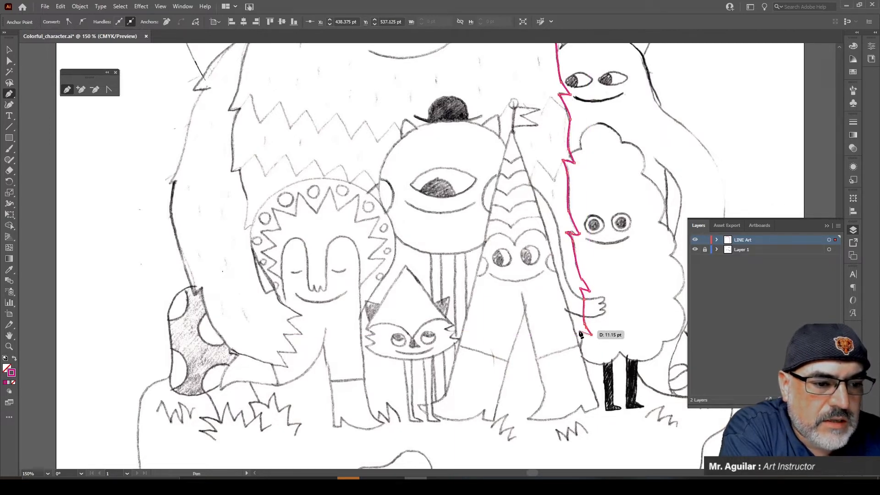
Step: Finish the small fur tuft below the hand and bring the outline down to the foot of the pointed-hat character
click(579, 331)
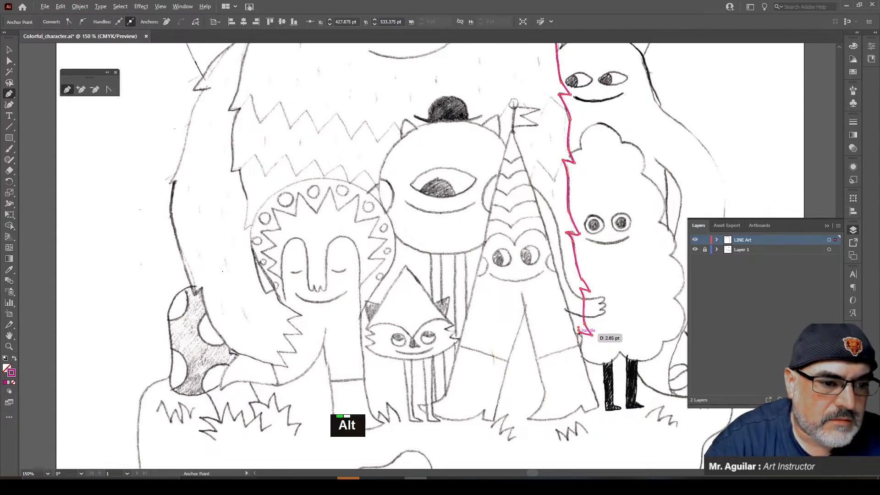
alt+click(580, 335)
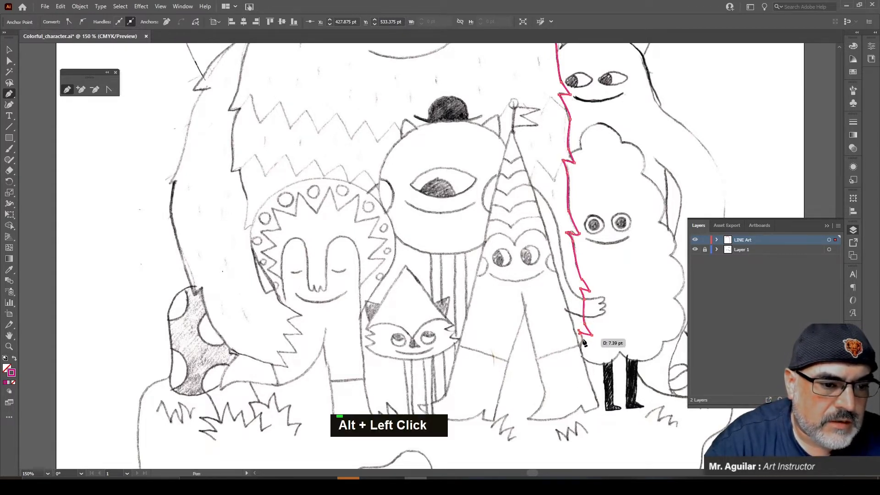
click(583, 343)
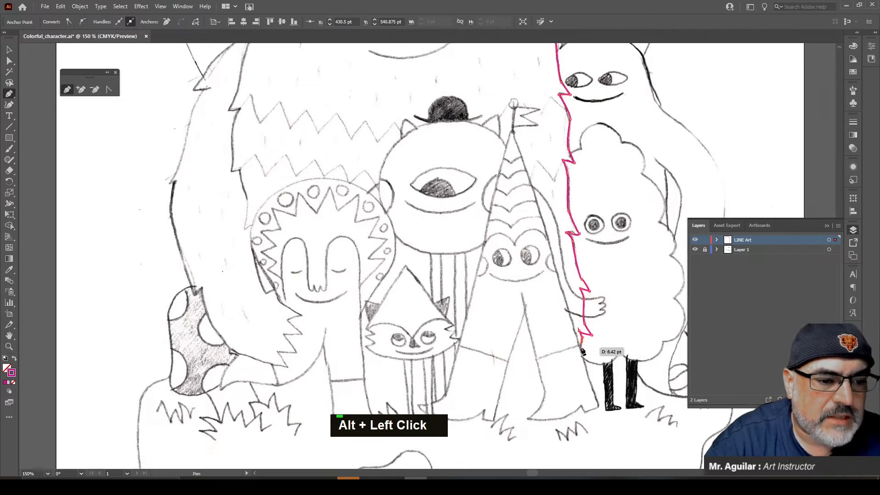
click(581, 353)
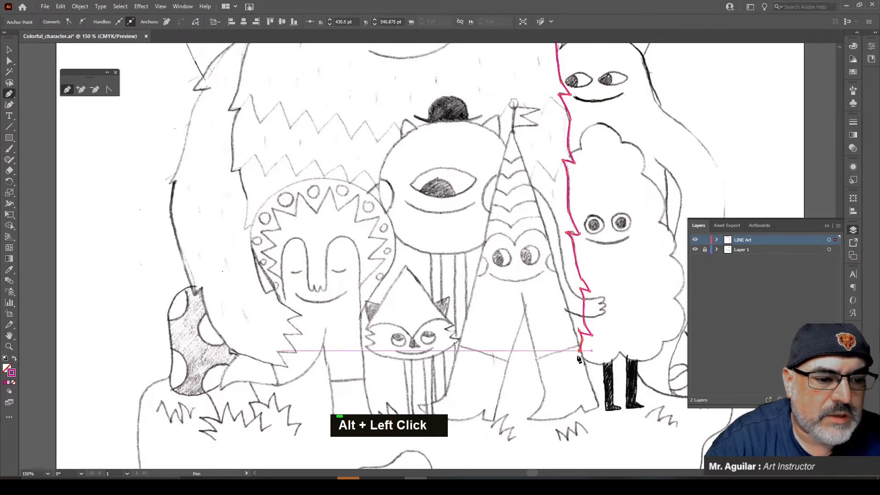
click(586, 405)
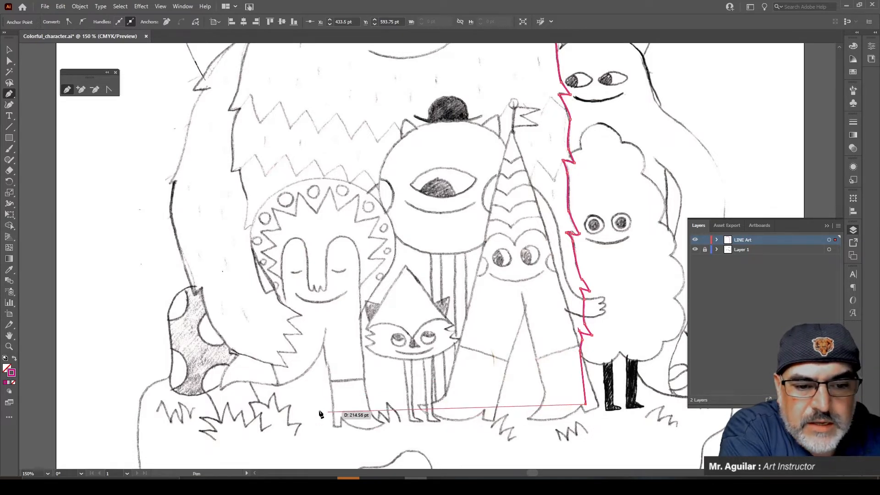
Step: Run the outline straight across behind the small characters' feet to the grass, and back up to the edge of the round headdress
click(261, 407)
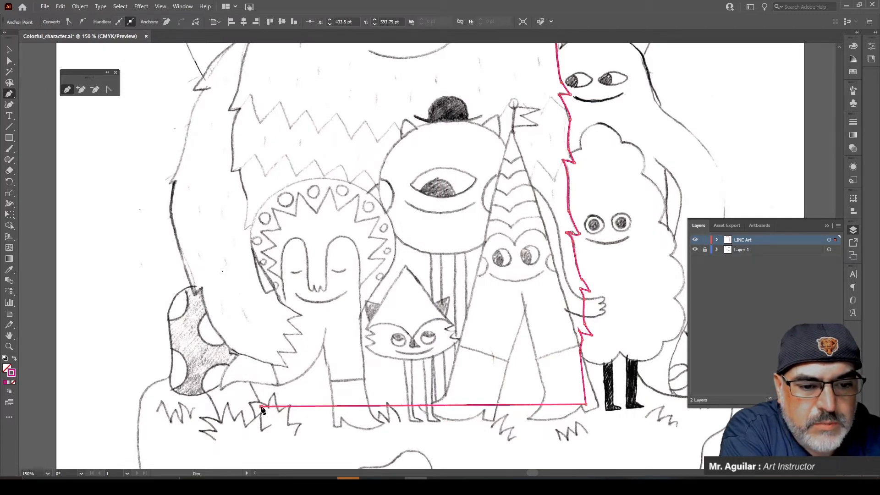
click(250, 383)
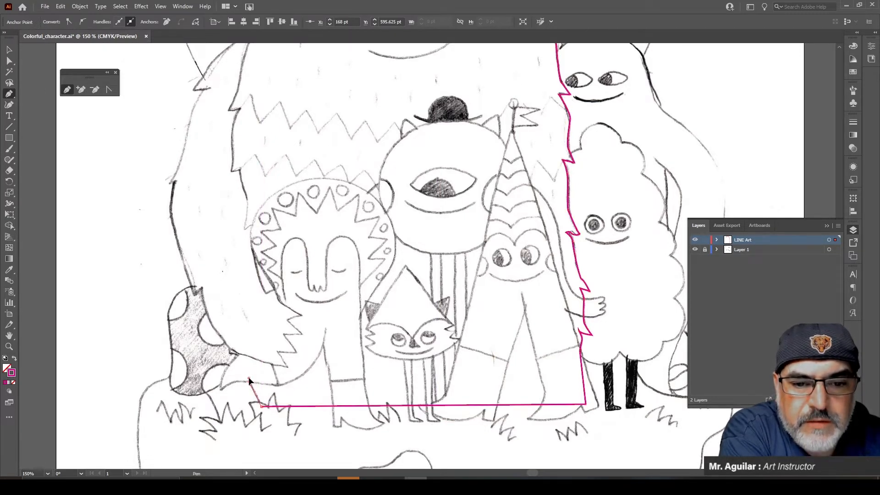
drag(249, 381, 250, 382)
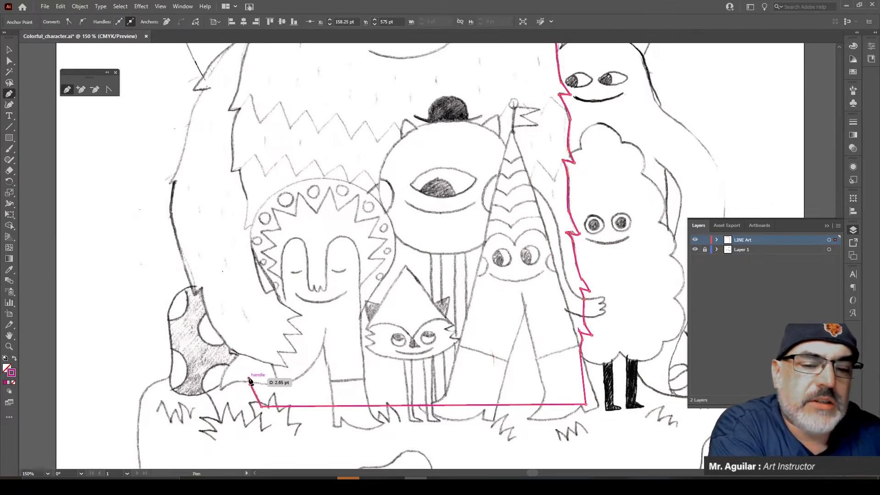
scroll(250, 381, up, 5)
scroll(226, 399, down, 3)
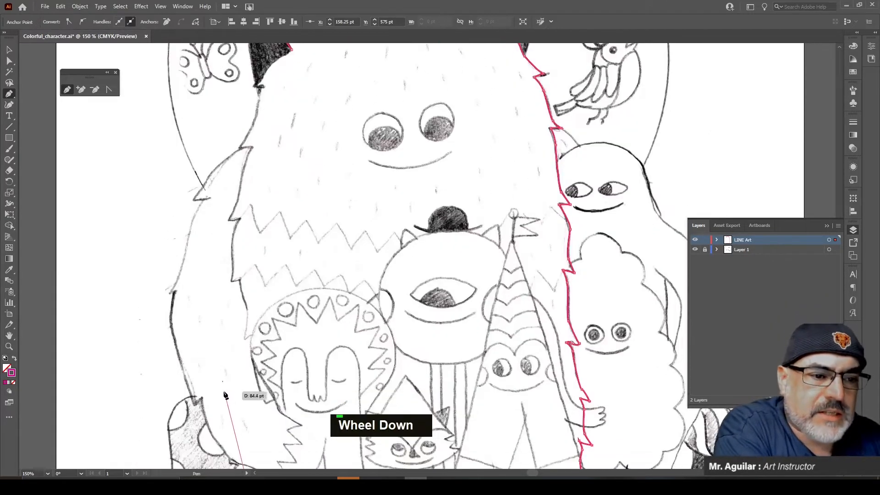
scroll(226, 398, up, 5)
scroll(227, 410, down, 4)
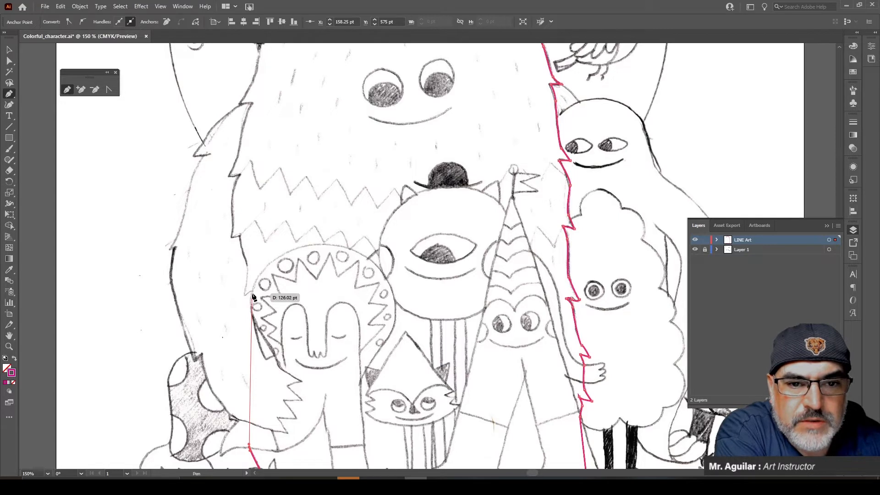
click(252, 326)
click(253, 314)
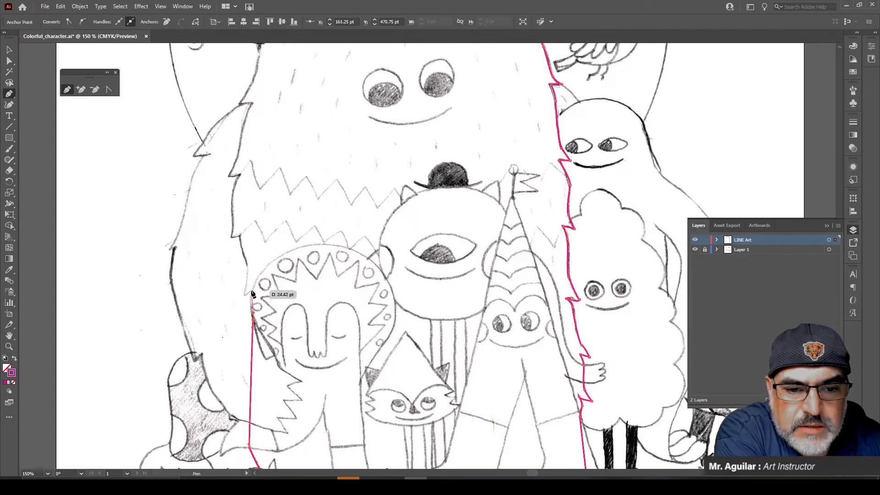
Step: Trace the fur tuft beside the round headdress and the curved side up to the pointed tuft beside the lower zigzag band
click(252, 294)
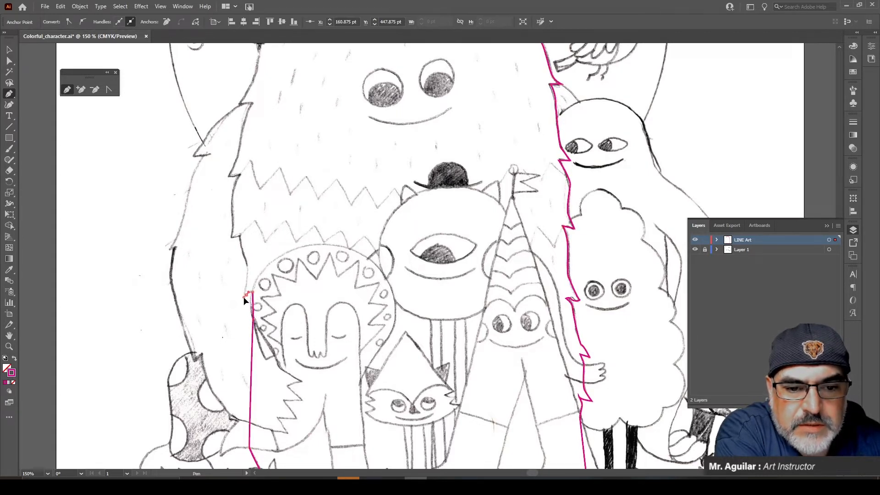
click(244, 297)
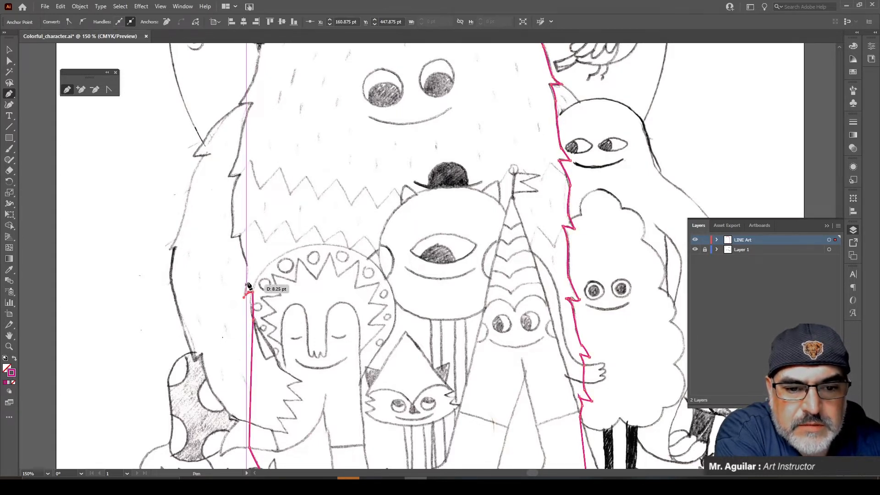
click(243, 256)
click(239, 235)
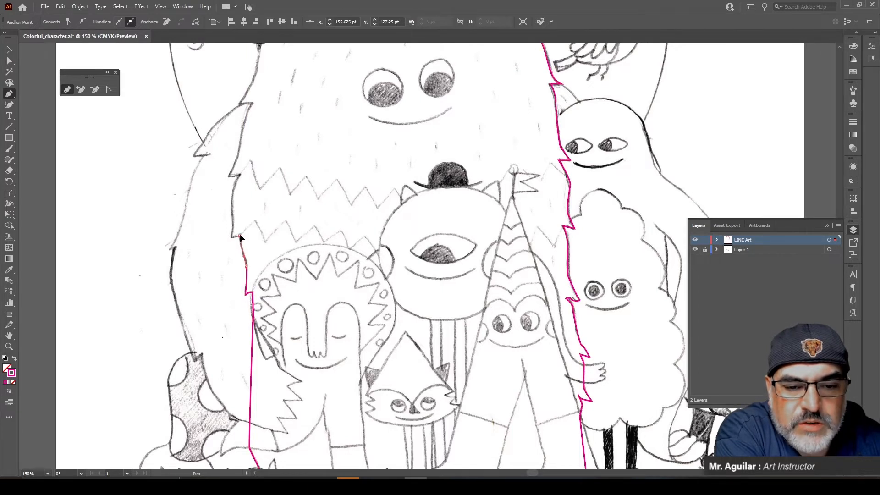
click(230, 238)
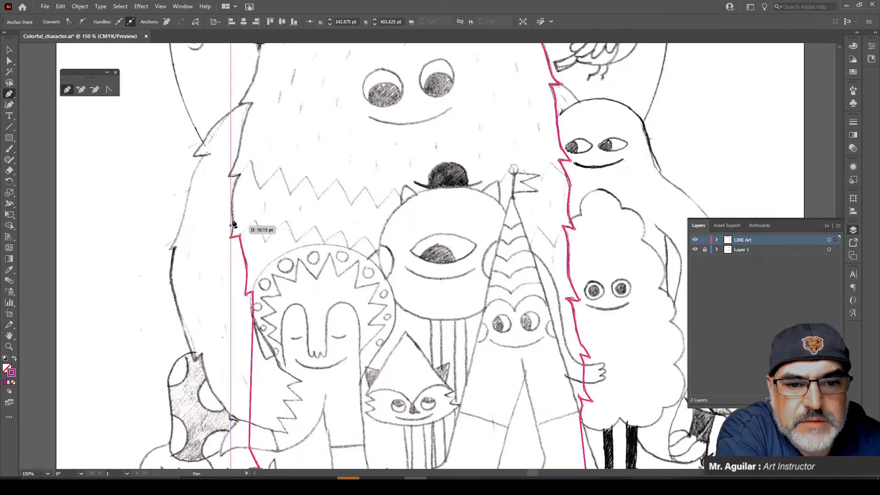
Step: Trace the monster's side upward, forming the tuft beside the upper zigzag band and the tuft where the arm meets the body
click(238, 176)
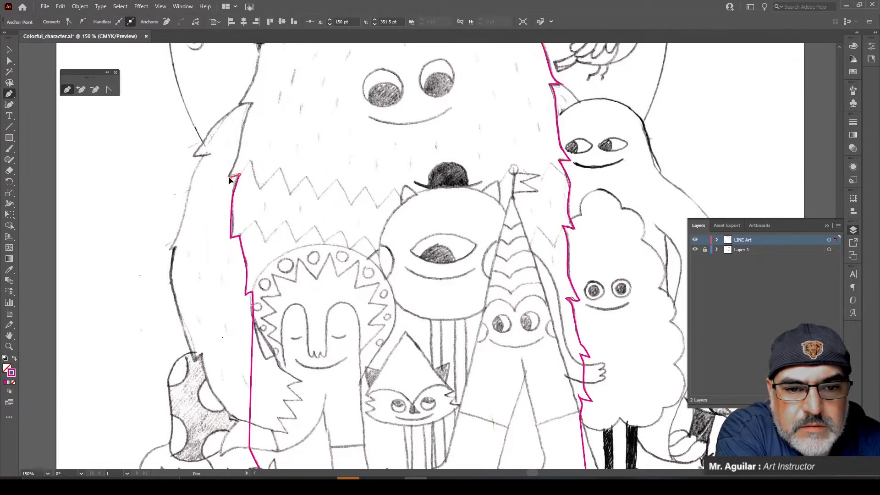
click(231, 176)
key(ctrl+z)
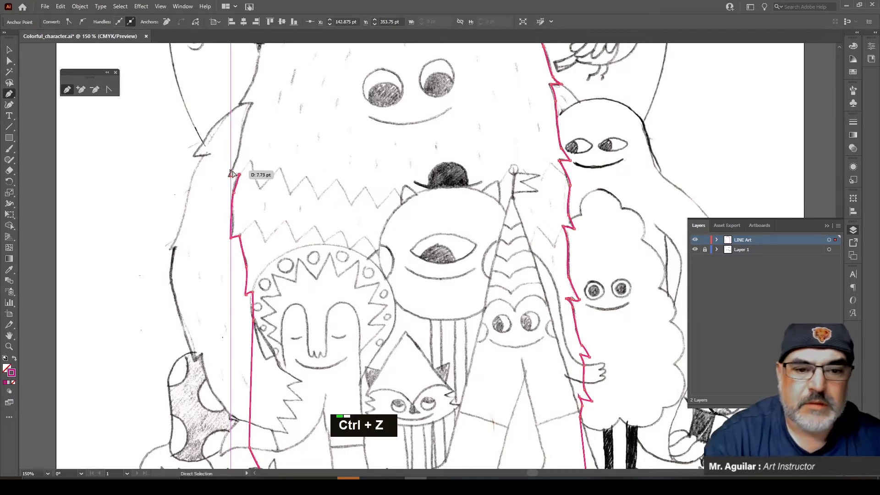
click(227, 175)
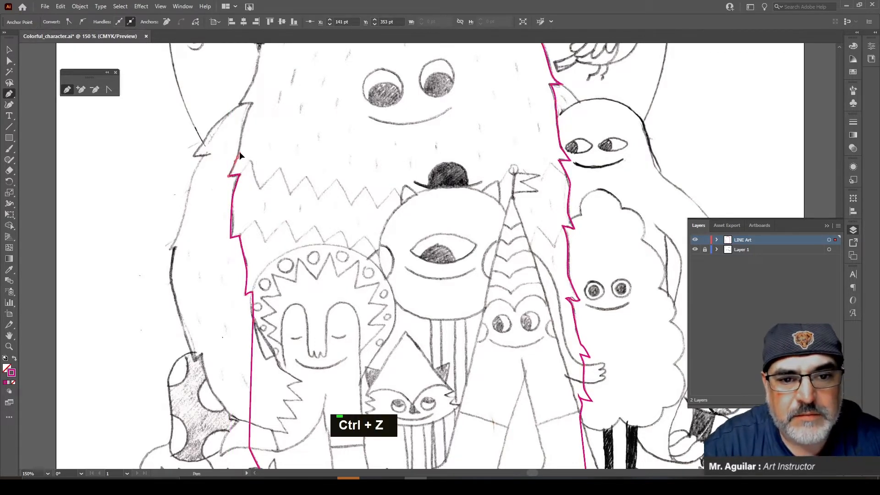
click(245, 118)
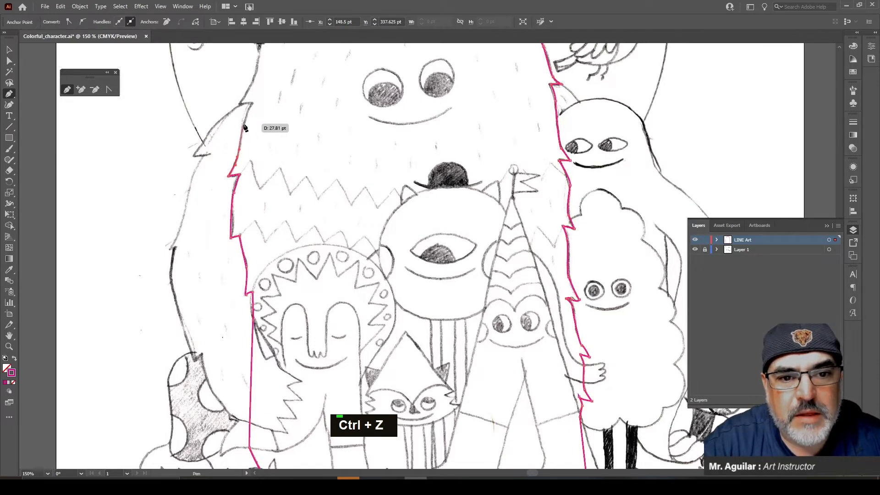
click(247, 104)
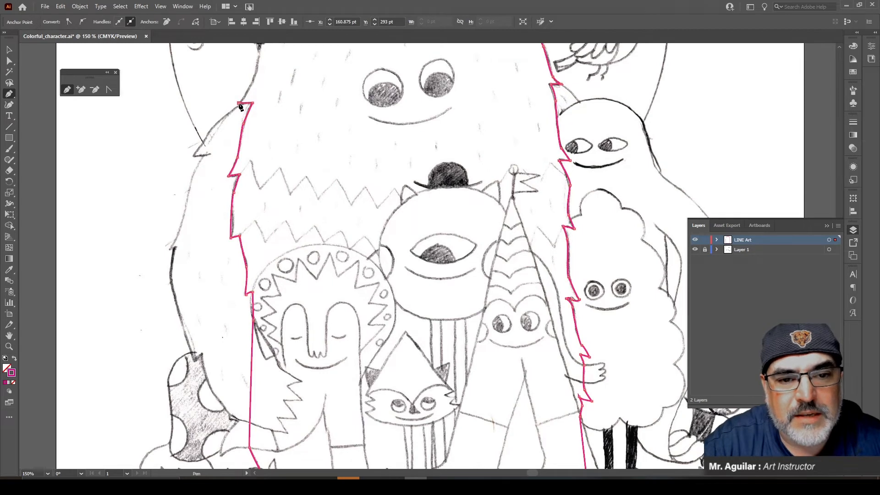
Step: Curve the outline up to the horn near the butterfly, trace the small tuft there, and close the body path at the horn's base
scroll(243, 108, up, 2)
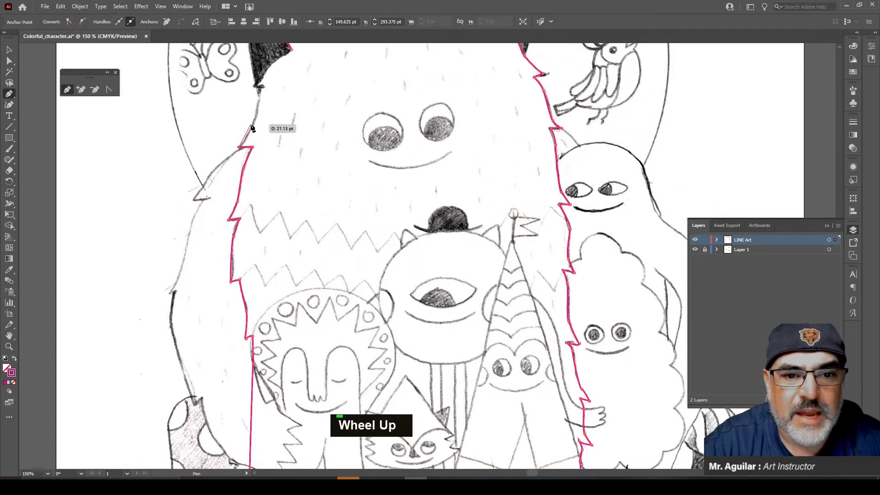
scroll(255, 116, up, 4)
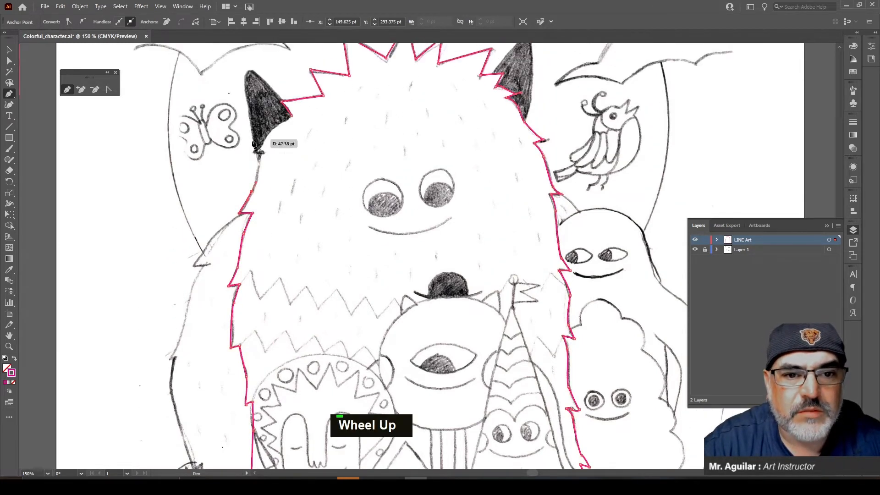
drag(260, 177, 292, 142)
click(255, 179)
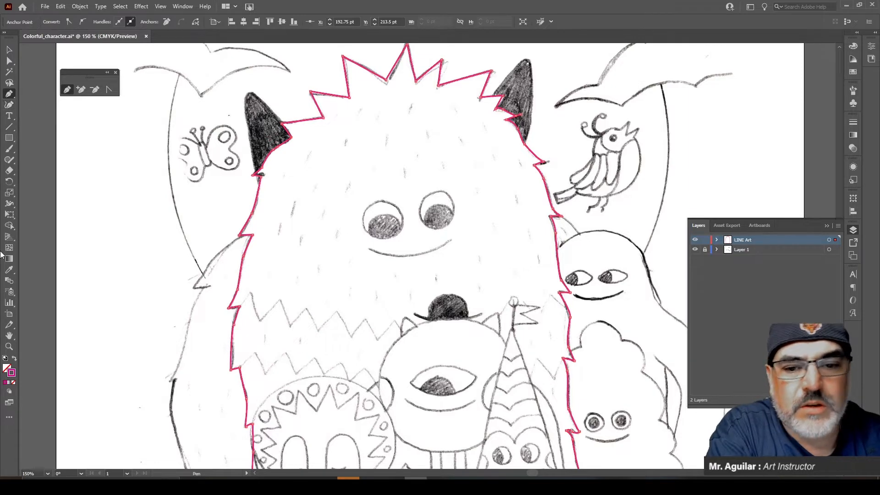
Step: Zoom to 300% on the monster's head and move two anchor points of the spiky hair onto the sketch lines
click(9, 347)
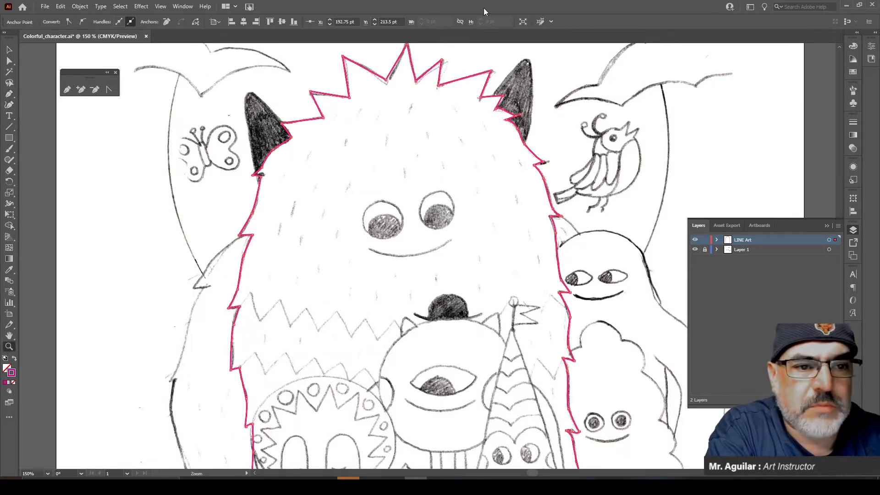
click(390, 114)
click(376, 163)
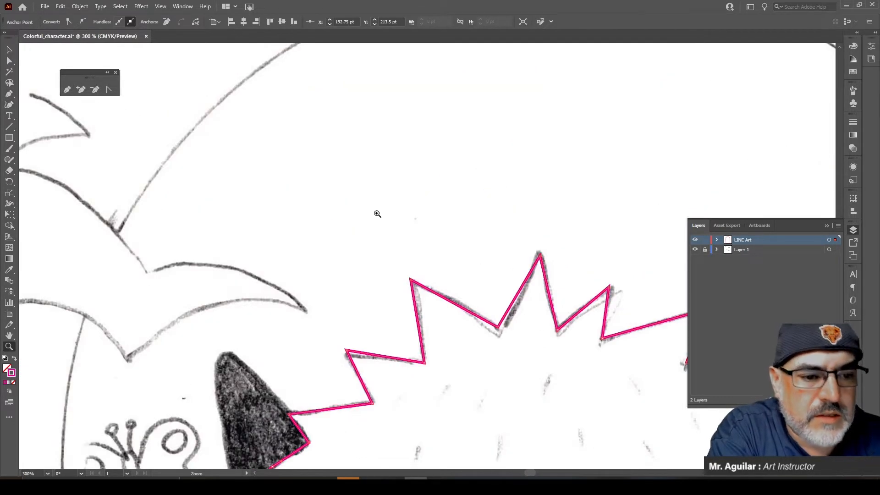
scroll(381, 162, down, 3)
click(9, 61)
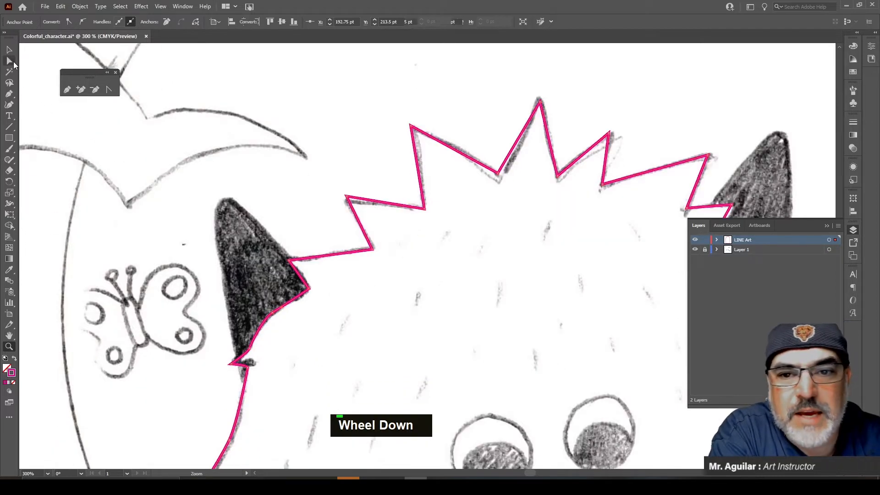
drag(499, 174, 502, 178)
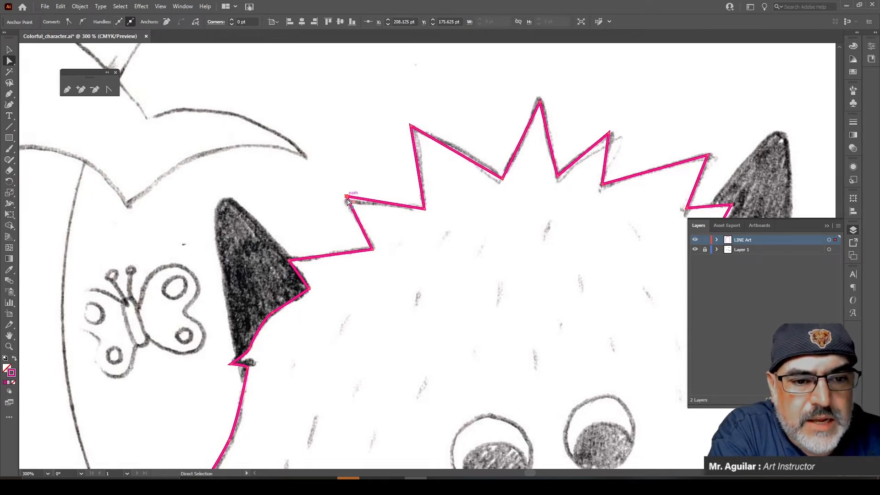
drag(347, 197, 347, 204)
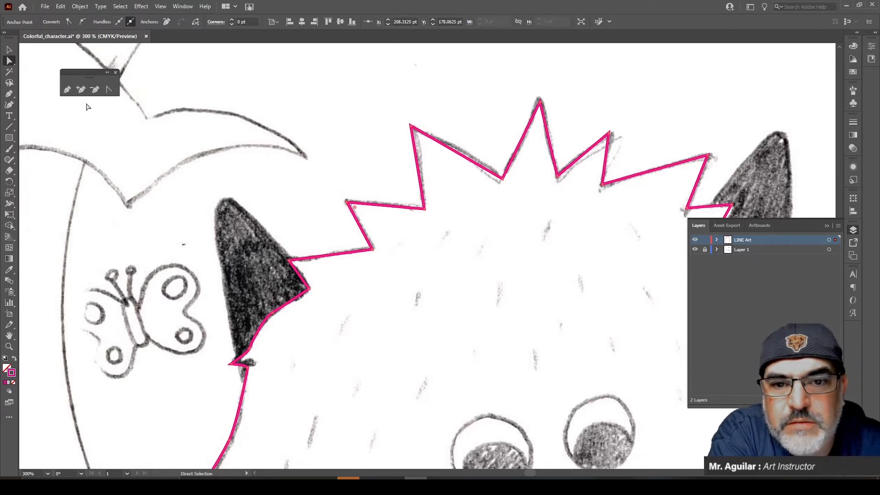
Step: Convert the corner anchor at the inner base of the horn near the butterfly into a smooth curve following the sketch
click(108, 89)
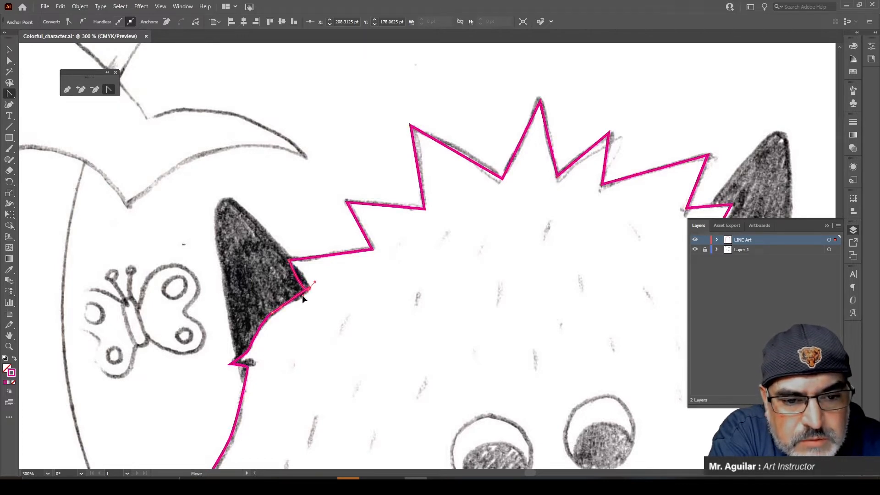
drag(307, 293, 313, 280)
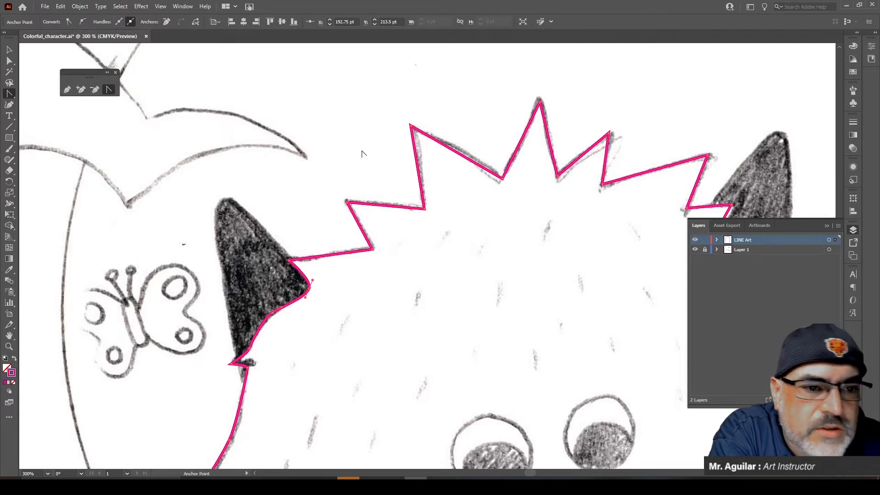
click(9, 104)
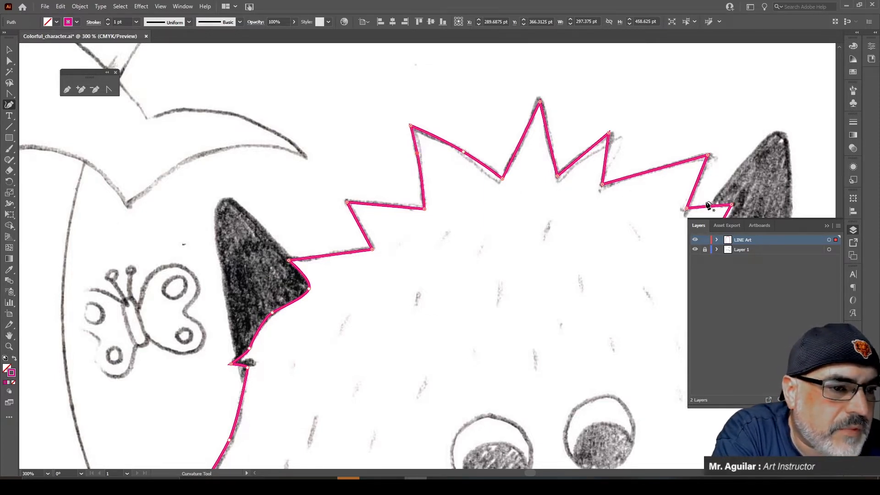
scroll(703, 204, down, 3)
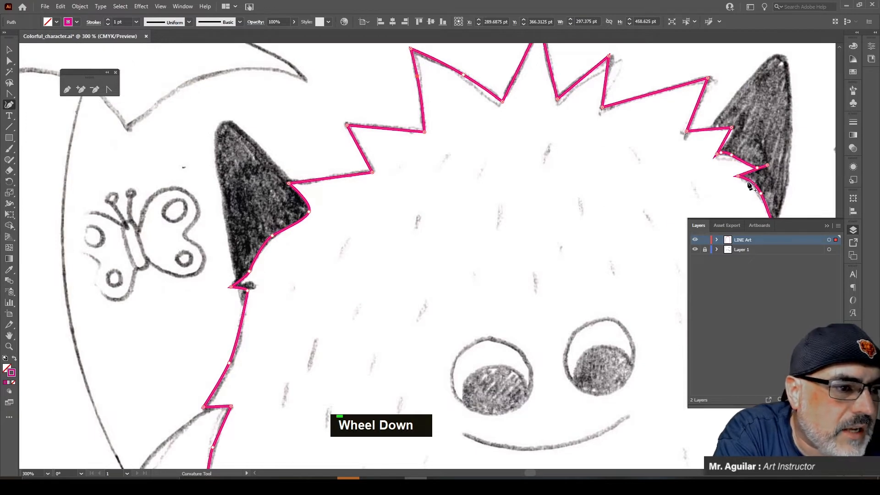
scroll(747, 191, down, 2)
scroll(722, 197, up, 2)
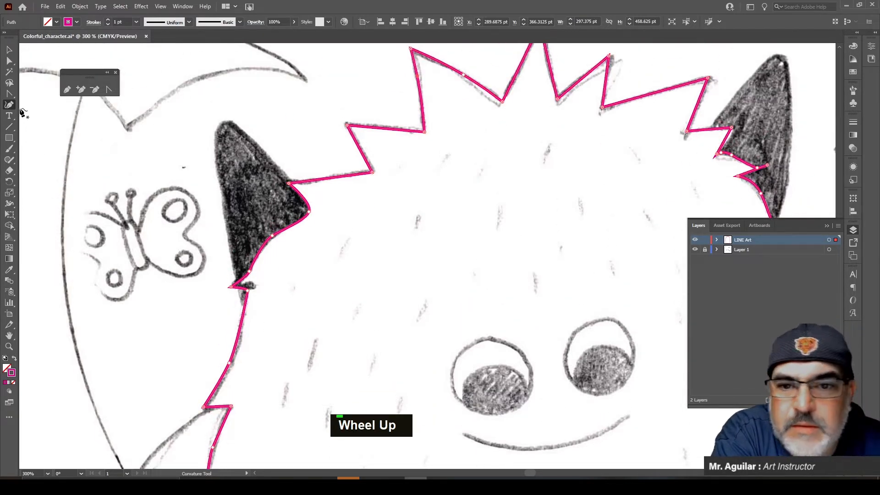
Step: Move the outline's anchor points beneath the horn near the butterfly and down the side to the arm tuft onto the sketch lines
click(9, 60)
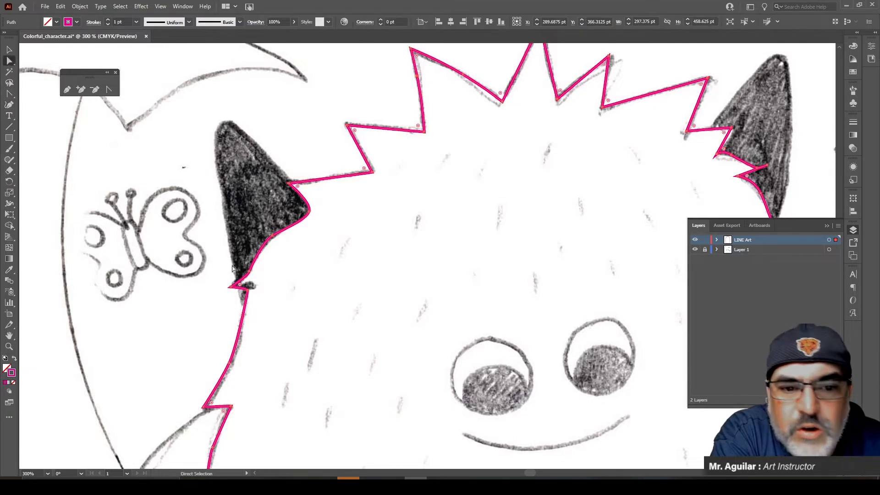
click(273, 236)
drag(272, 235, 270, 239)
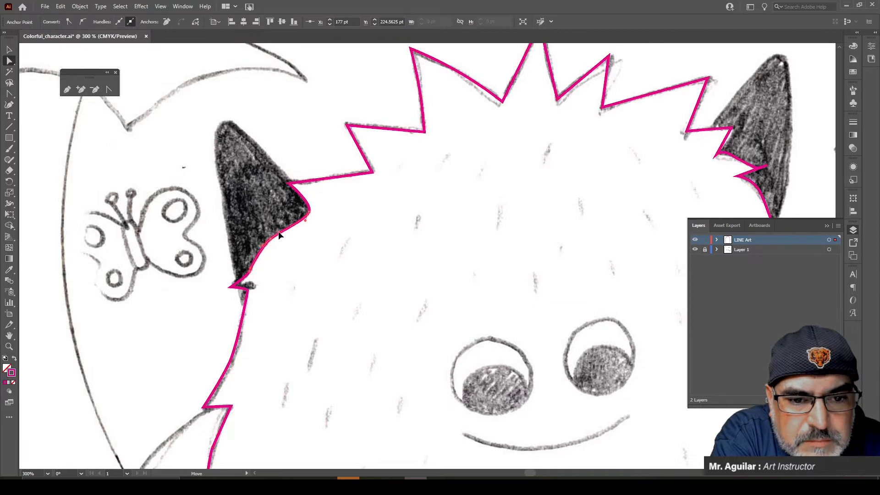
scroll(281, 234, down, 3)
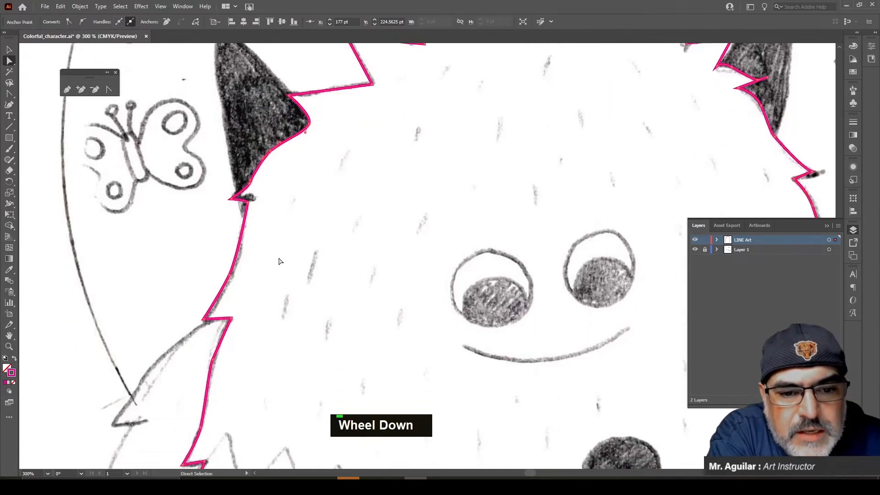
mouse_move(230, 277)
mouse_down()
mouse_move(242, 255)
mouse_move(234, 278)
mouse_up()
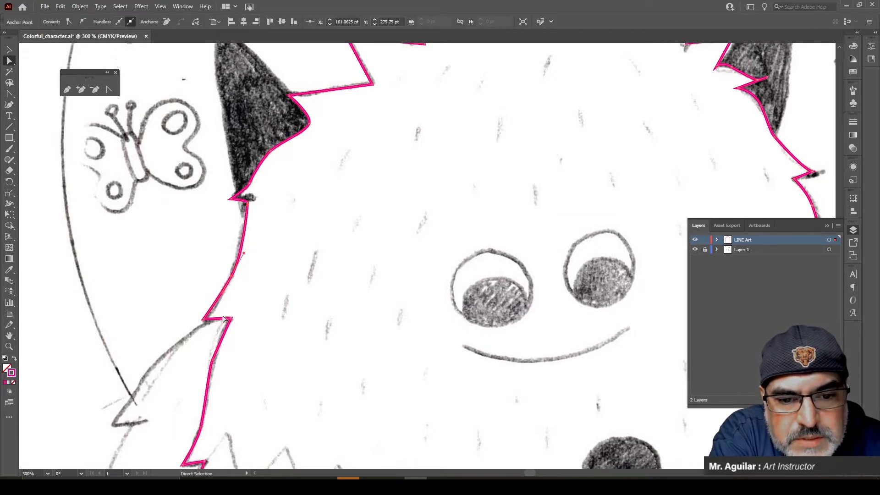
click(204, 322)
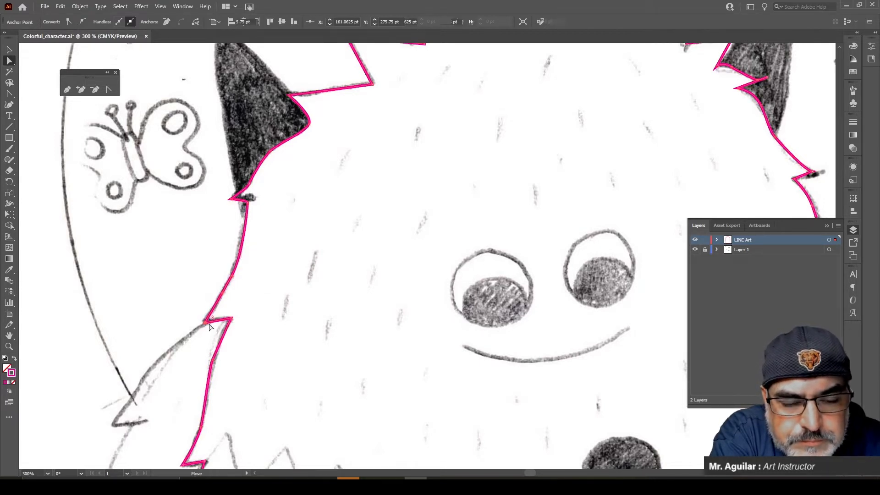
Step: Reposition the anchor just below the arm tuft and smooth it so the monster's side curves along the sketch
scroll(238, 359, down, 1)
scroll(237, 359, down, 1)
click(215, 285)
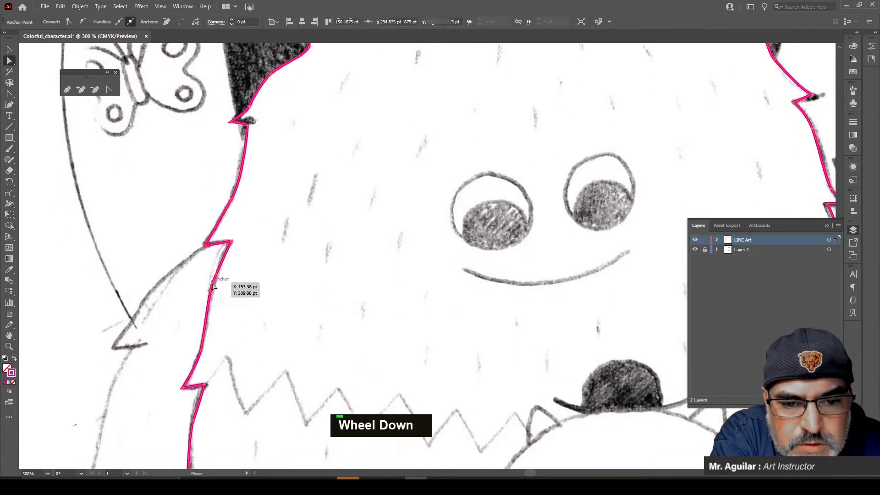
drag(220, 276, 215, 279)
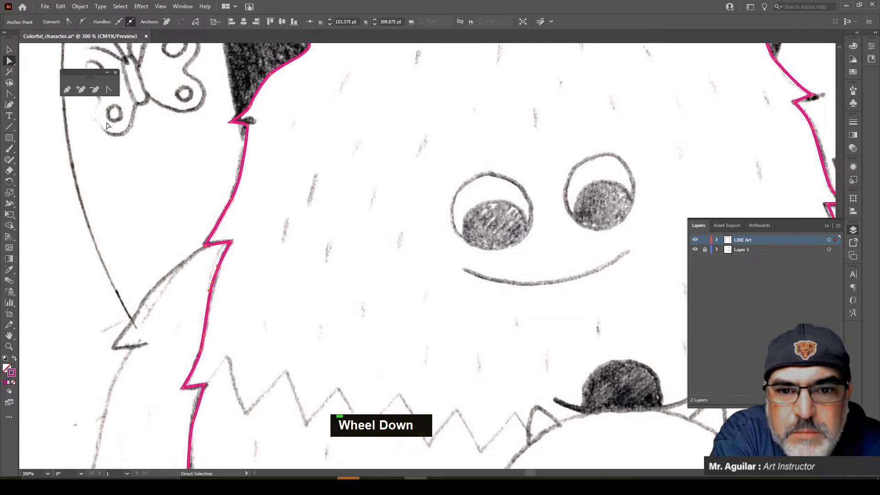
click(108, 89)
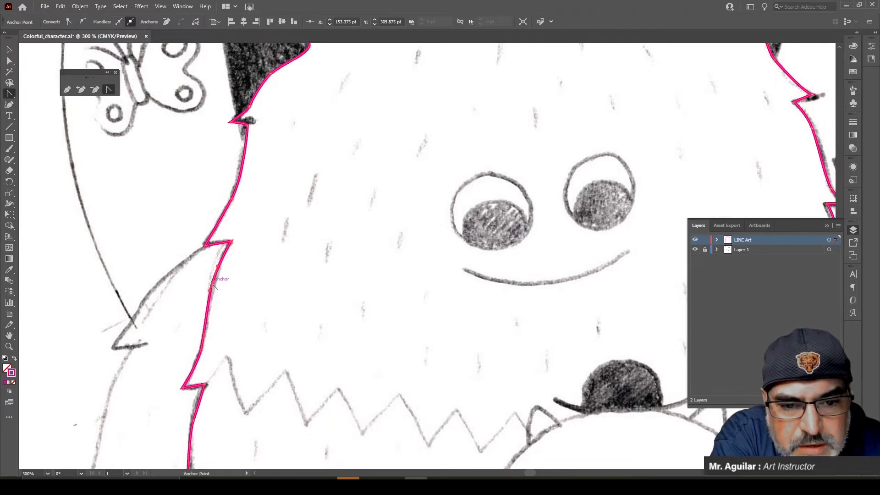
drag(213, 287, 218, 263)
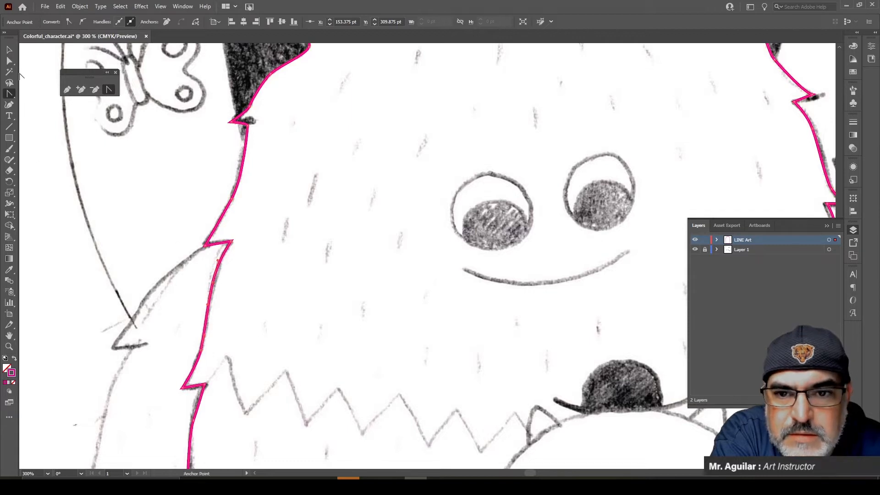
click(8, 61)
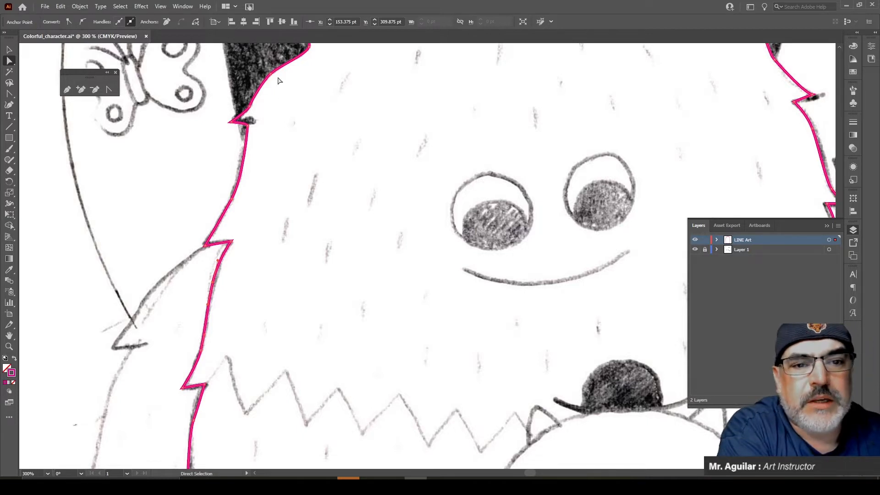
Step: Change the LINE Art layer's highlight color to Medium Blue
double_click(764, 240)
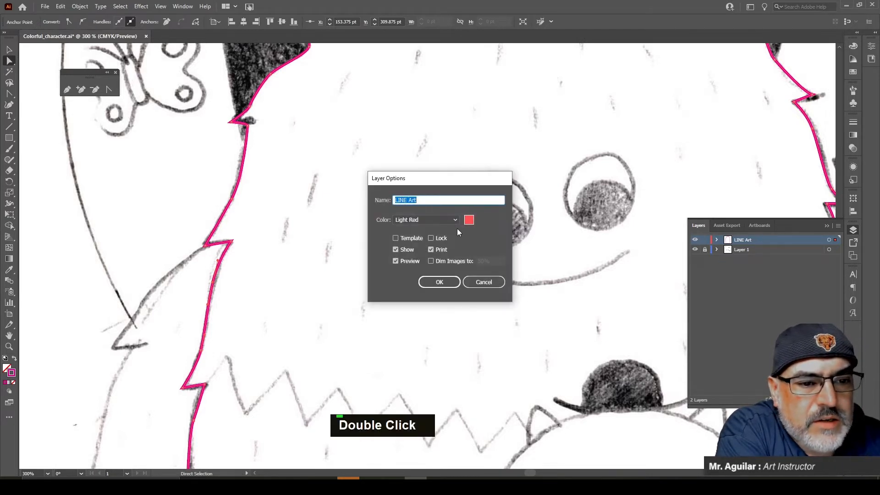
click(456, 221)
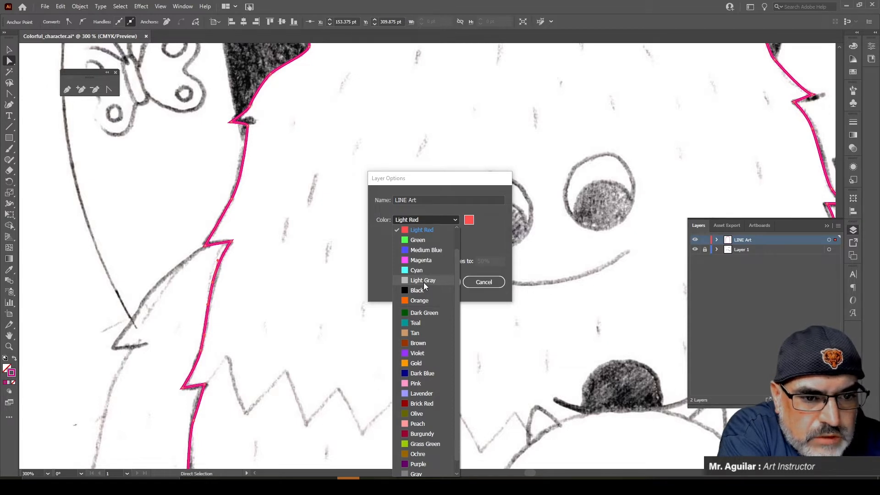
click(433, 252)
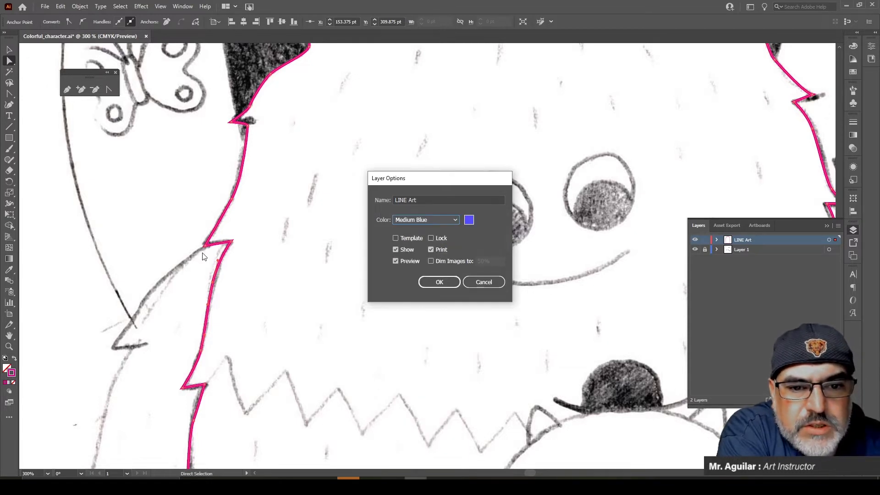
click(430, 281)
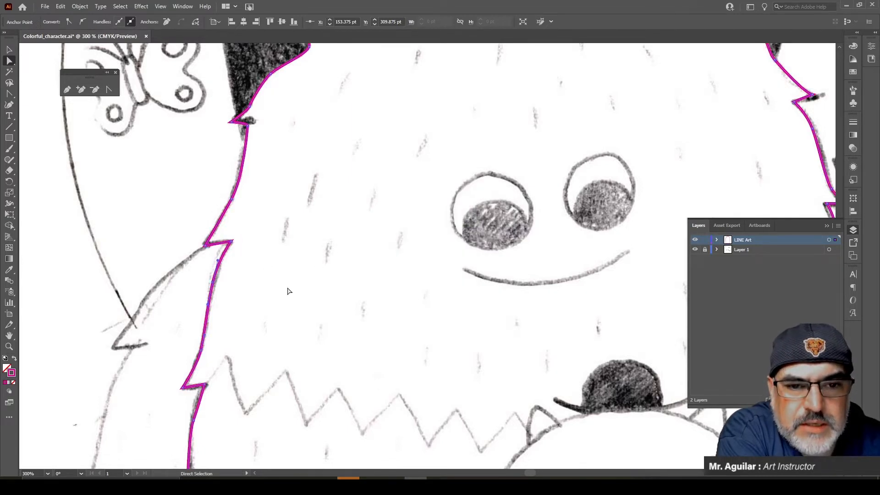
Step: Adjust the anchor points of the hair tufts overlapping the horn nearest the umbrella to fit the sketch, and deselect the path
scroll(289, 291, up, 2)
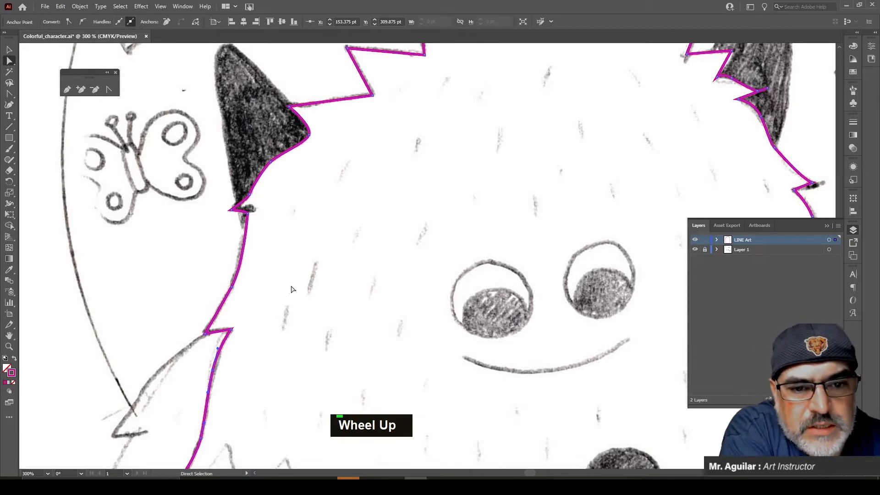
scroll(360, 255, up, 3)
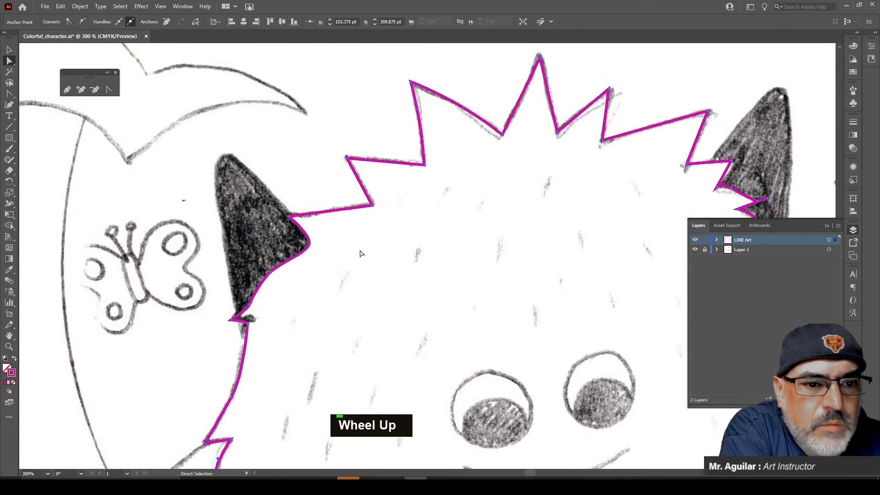
scroll(465, 250, down, 3)
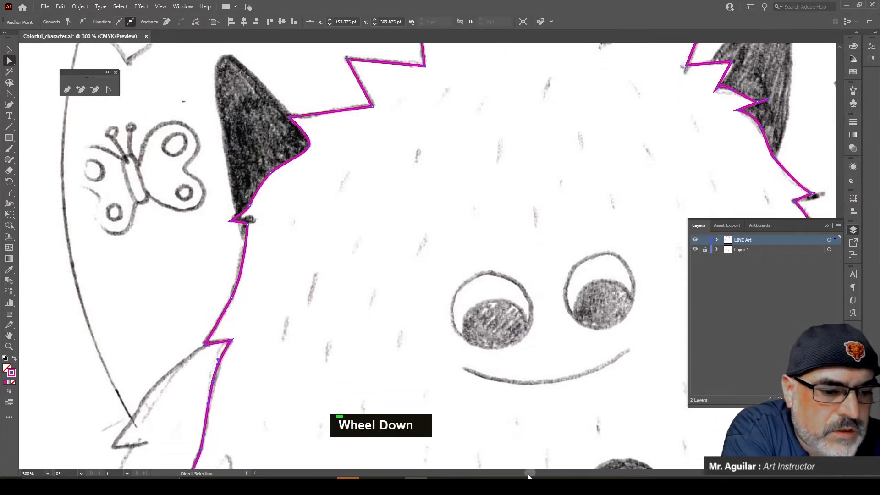
drag(528, 474, 532, 473)
scroll(561, 354, up, 6)
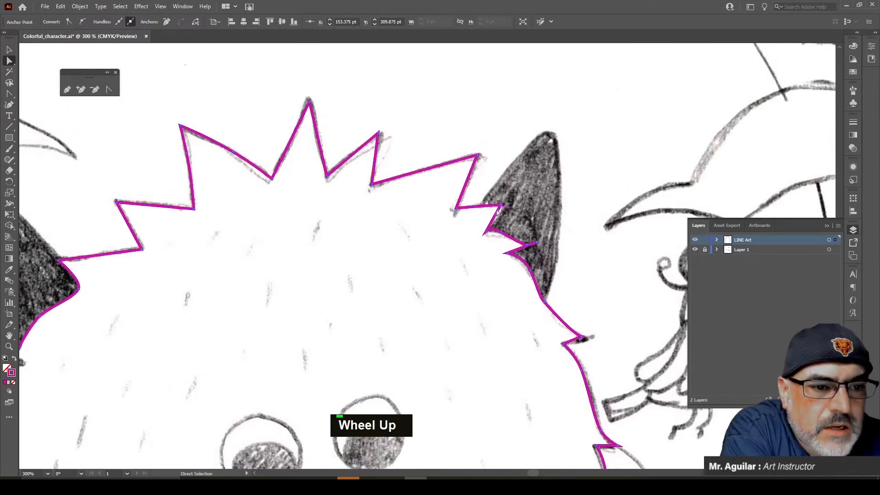
drag(503, 209, 500, 239)
click(500, 238)
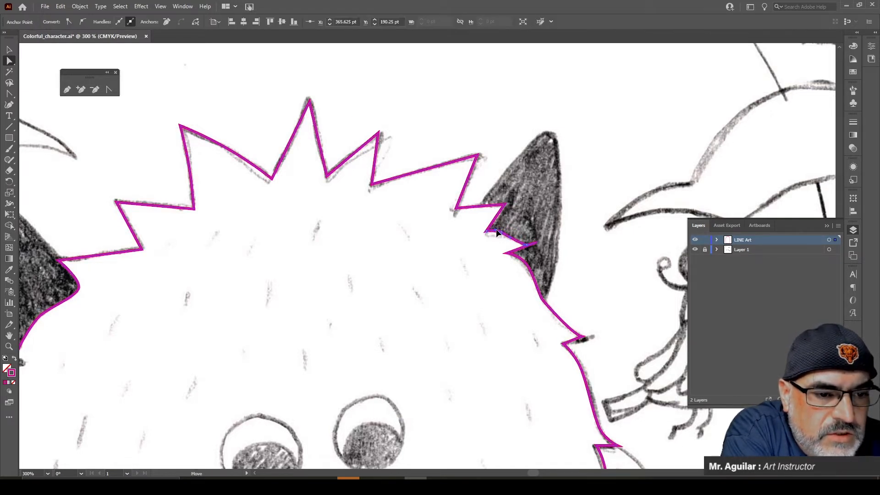
drag(504, 233, 530, 245)
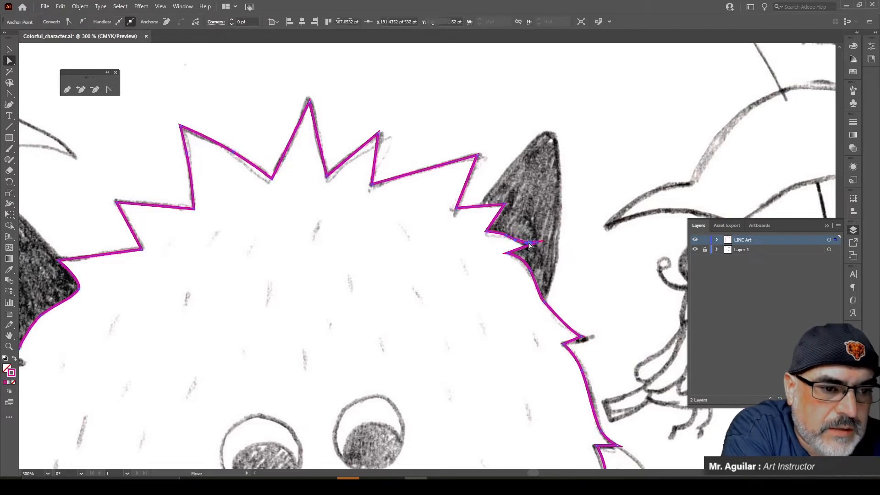
click(583, 290)
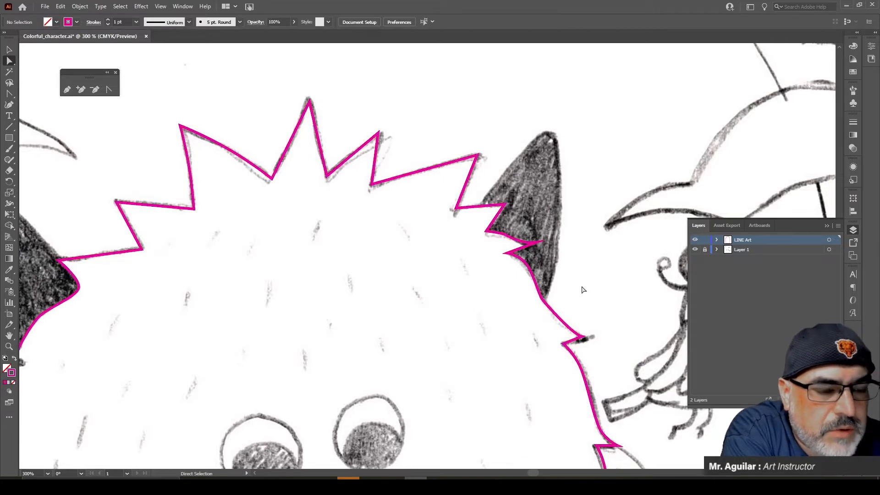
Step: Try to convert the anchor just before the small tuft's tip over the umbrella-side horn with the Anchor Point tool
click(535, 247)
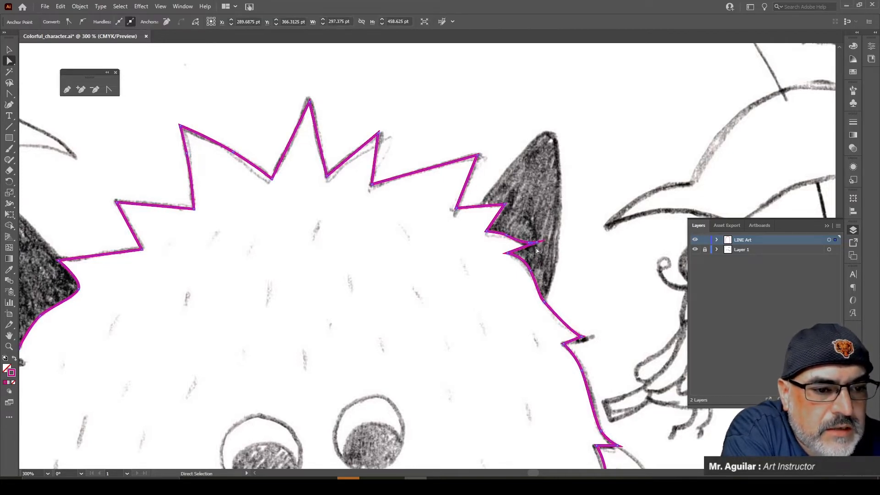
click(542, 242)
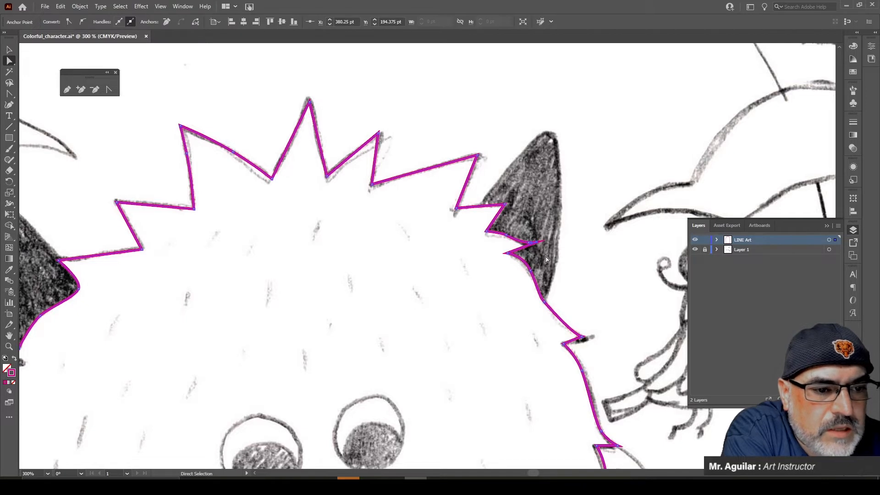
click(109, 90)
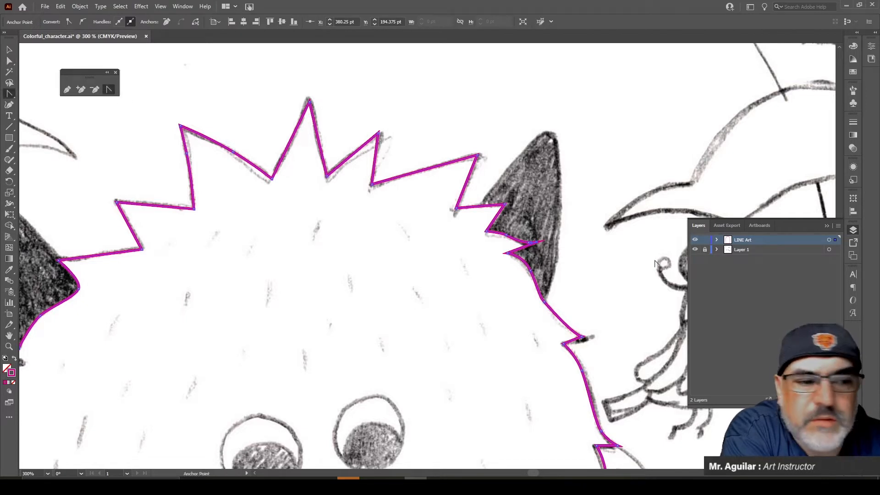
click(529, 244)
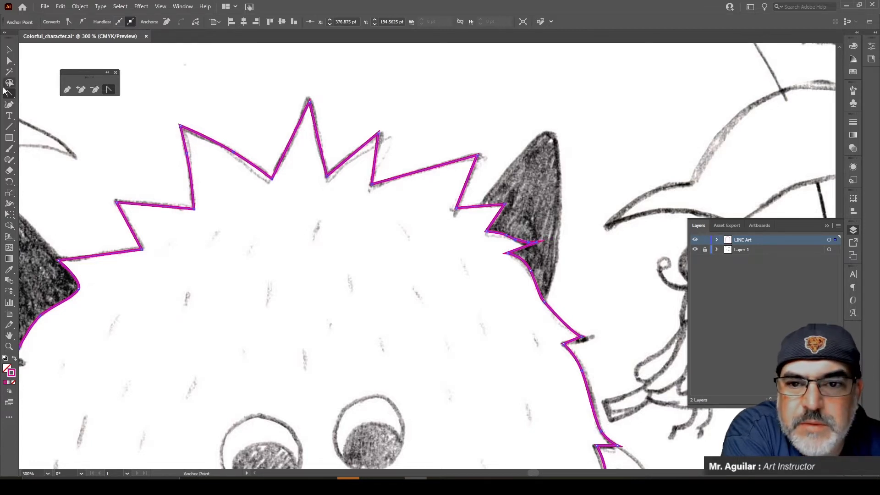
Step: Zoom to 800% on the umbrella-side horn, pull the extra anchor beside the small tuft's tip away, and delete it
click(8, 347)
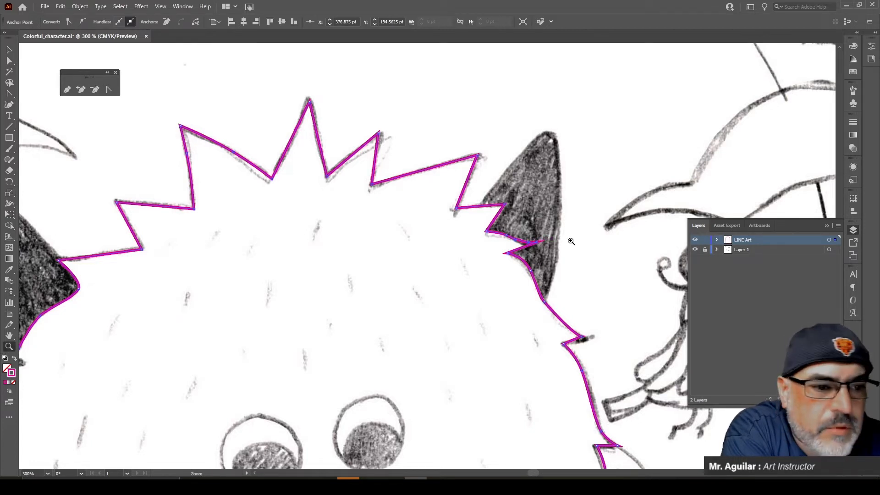
click(522, 250)
click(458, 250)
click(373, 309)
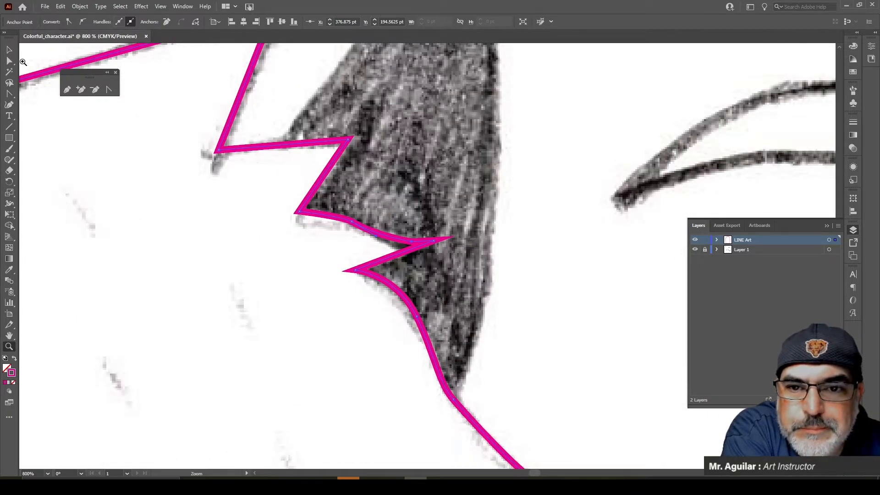
click(9, 60)
drag(412, 245, 392, 224)
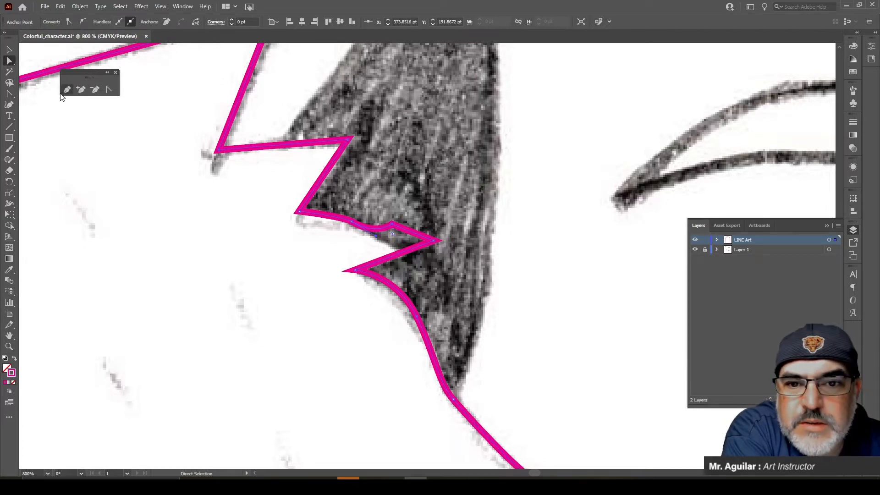
click(95, 89)
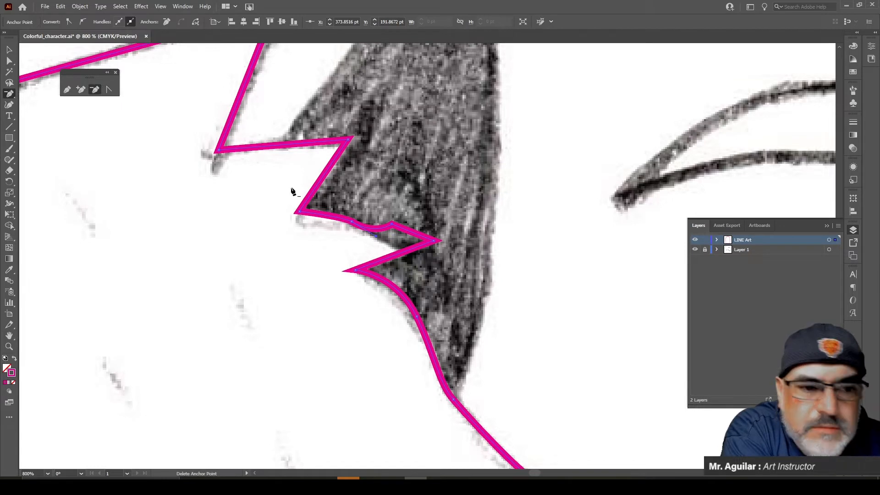
click(393, 224)
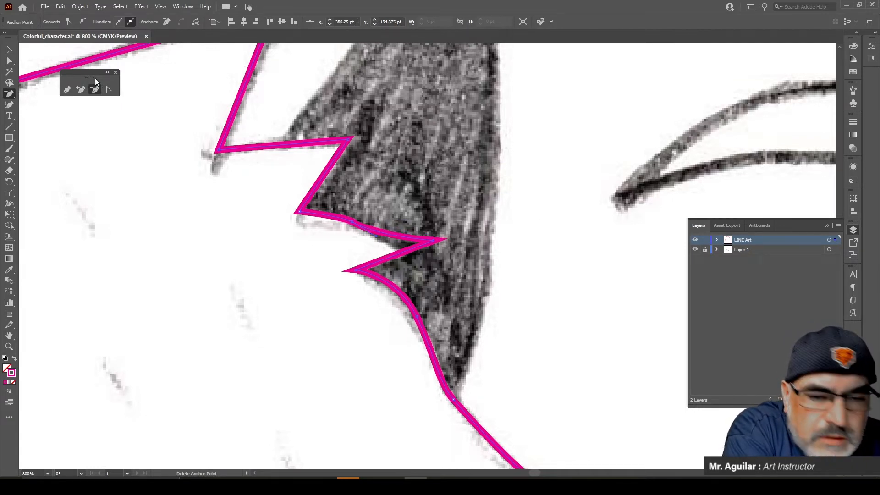
Step: Move the inner notch point above the small tuft on the umbrella-side horn onto the sketch, and smooth the curve leading into it
key(a)
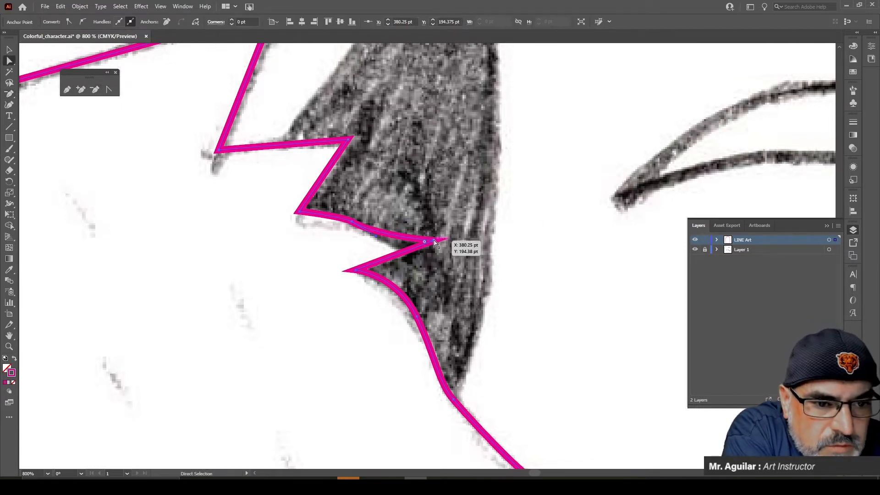
drag(434, 241, 398, 251)
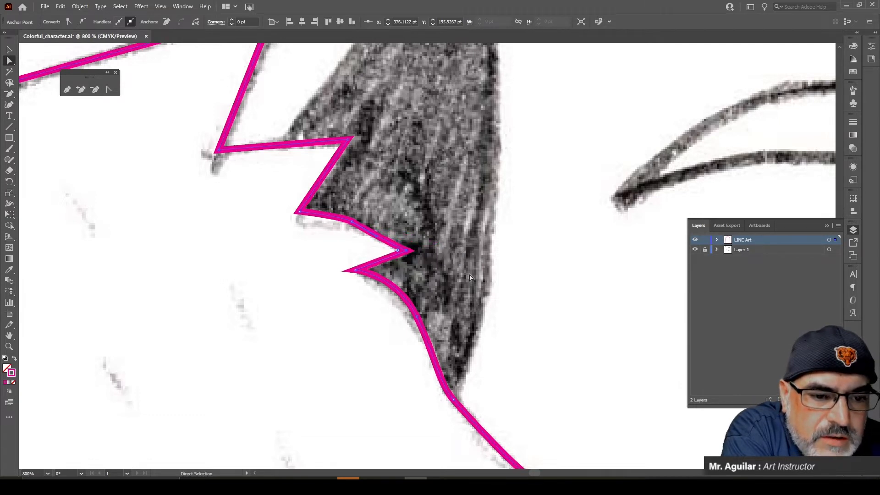
click(350, 230)
click(352, 222)
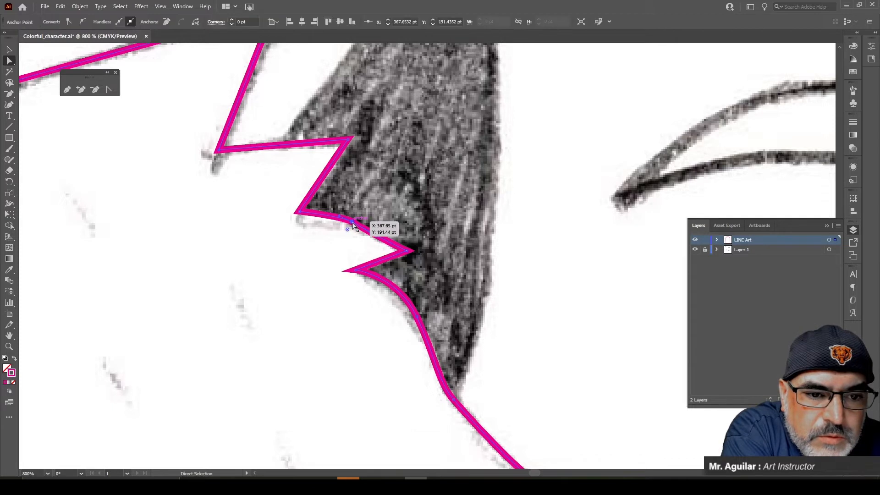
click(353, 223)
drag(375, 240, 392, 223)
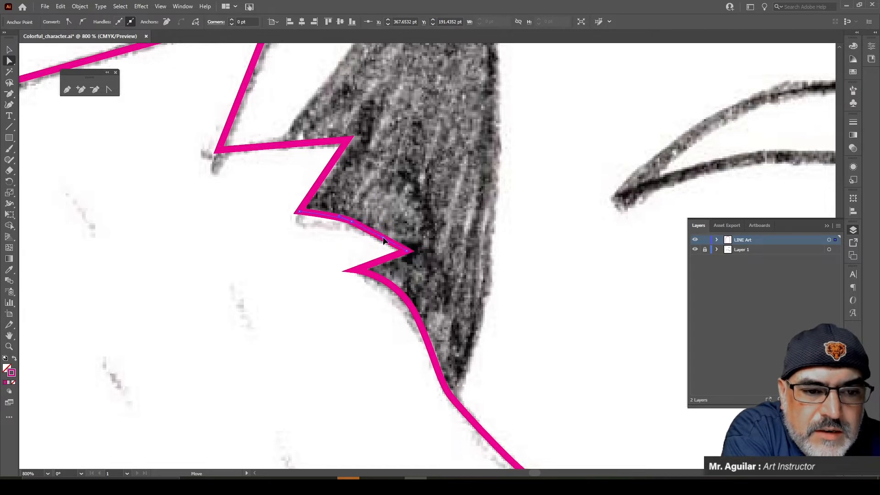
click(109, 89)
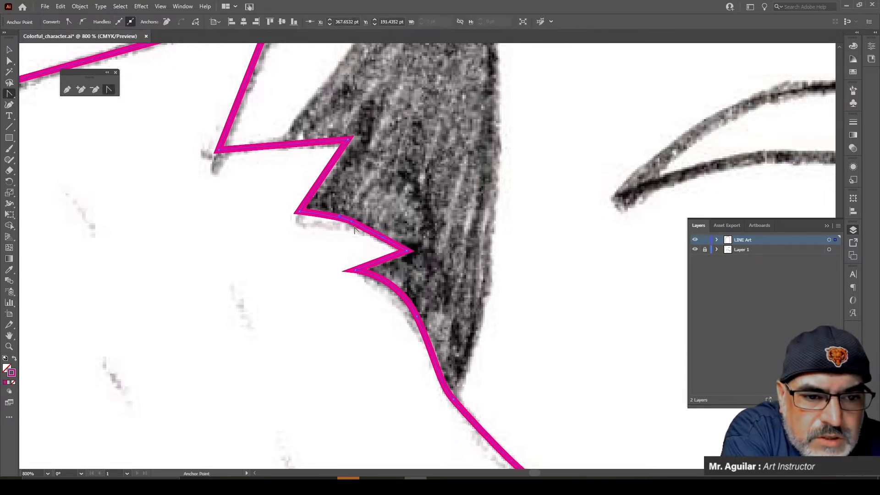
drag(351, 224, 371, 231)
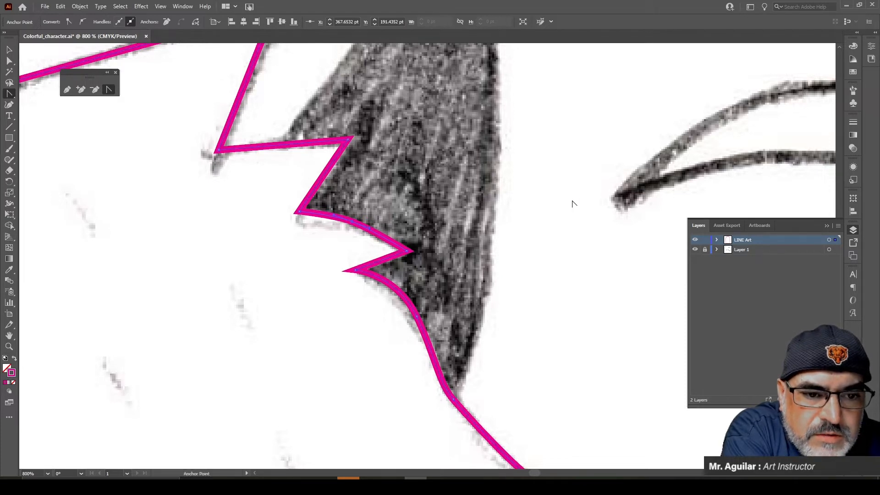
click(10, 60)
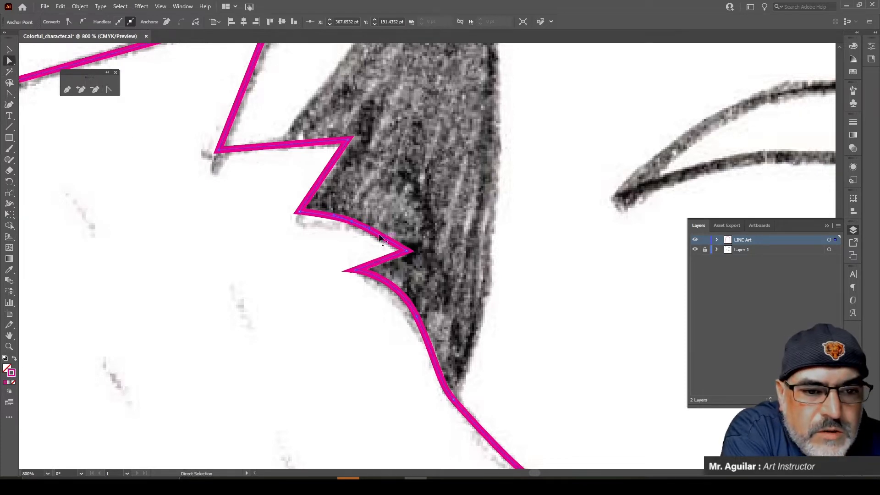
mouse_move(370, 229)
mouse_down()
mouse_move(375, 216)
mouse_move(370, 229)
mouse_up()
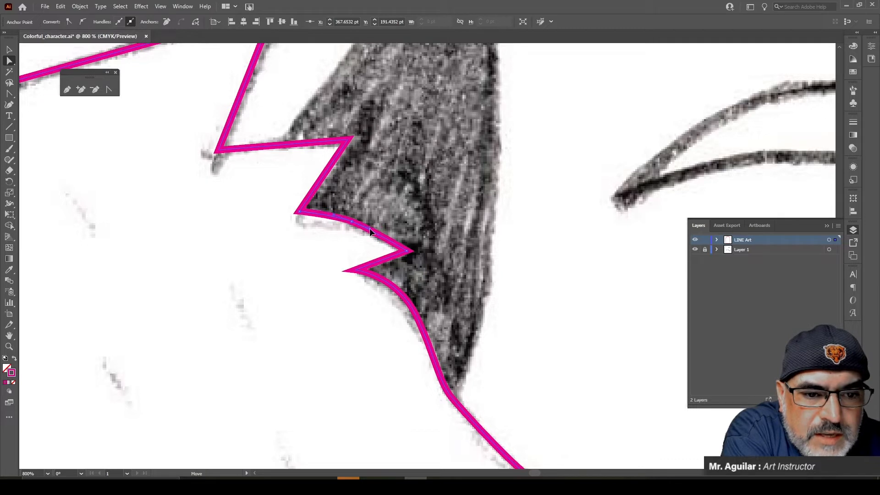
Step: Reposition the small tuft's tip anchor over the umbrella-side horn slightly inward and up
scroll(364, 281, down, 3)
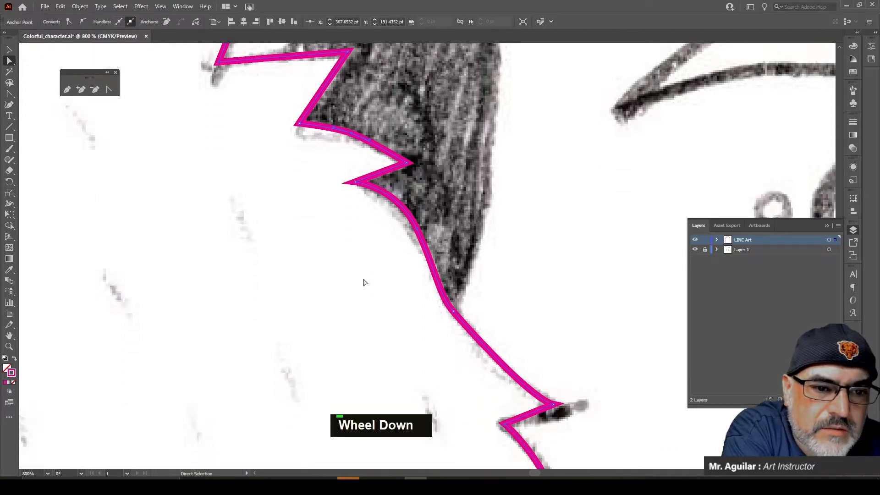
click(414, 232)
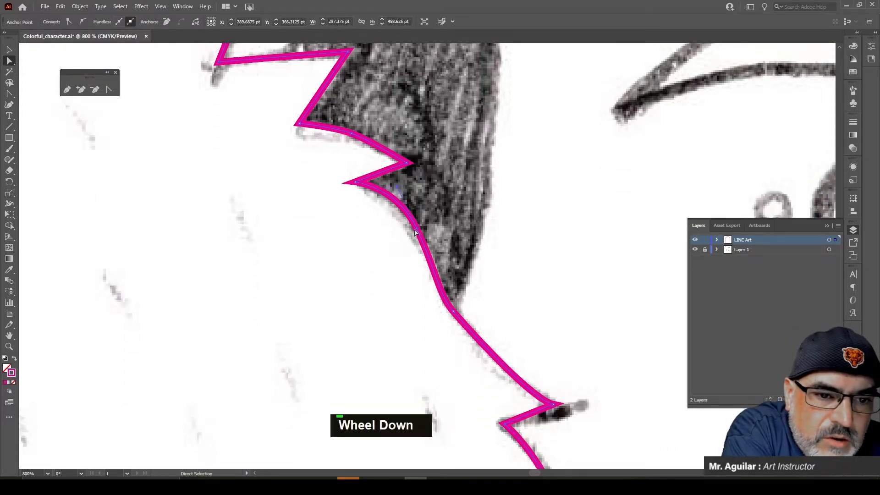
drag(359, 184, 374, 181)
mouse_move(362, 183)
mouse_down()
mouse_move(387, 176)
mouse_move(354, 186)
mouse_move(361, 179)
mouse_up()
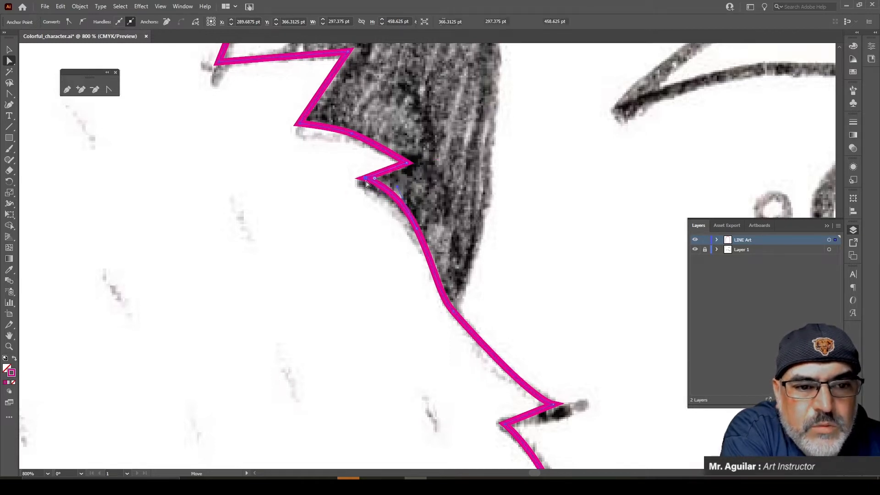
Step: Add an anchor point beside the small tuft's tip and spread the two points apart to blunt the tip along the sketch
click(81, 89)
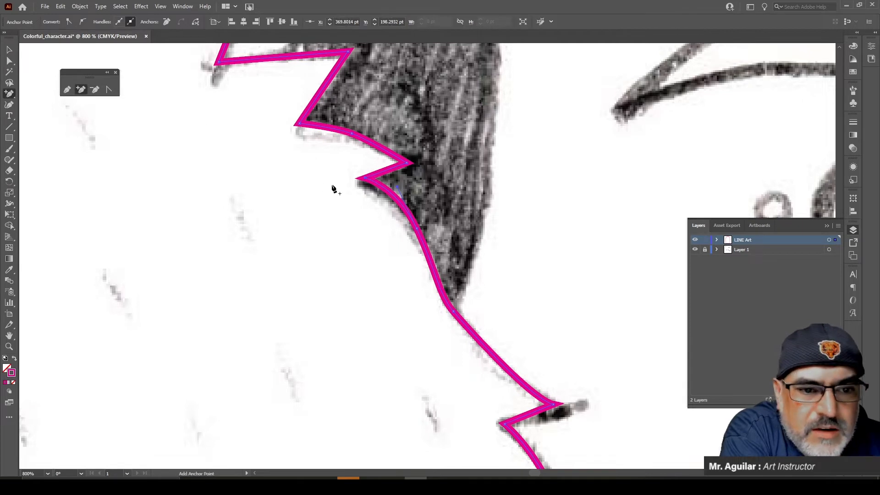
click(370, 182)
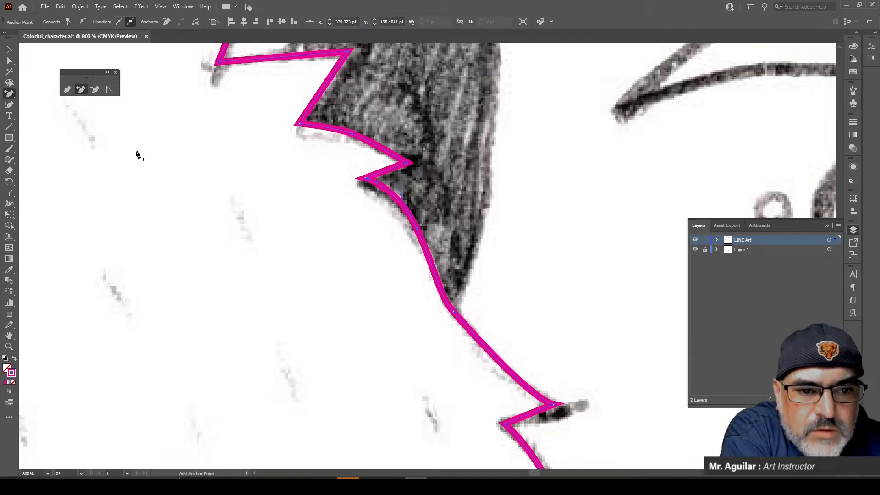
click(11, 60)
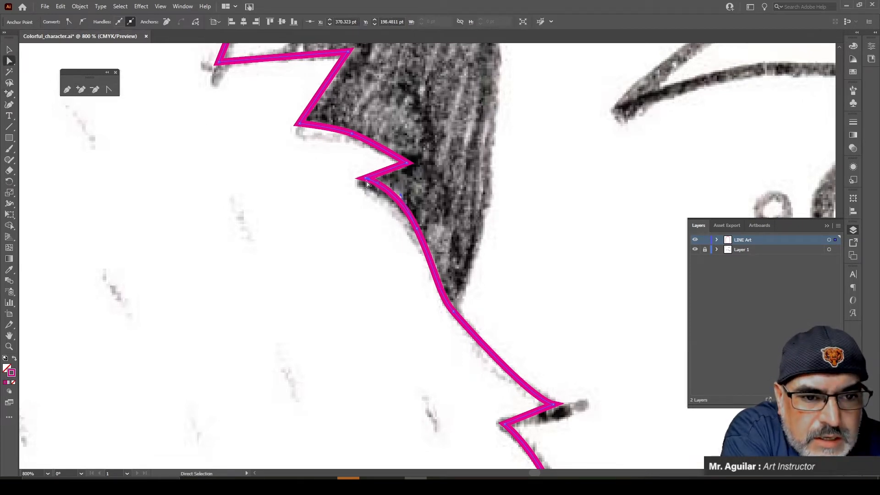
drag(369, 184, 363, 189)
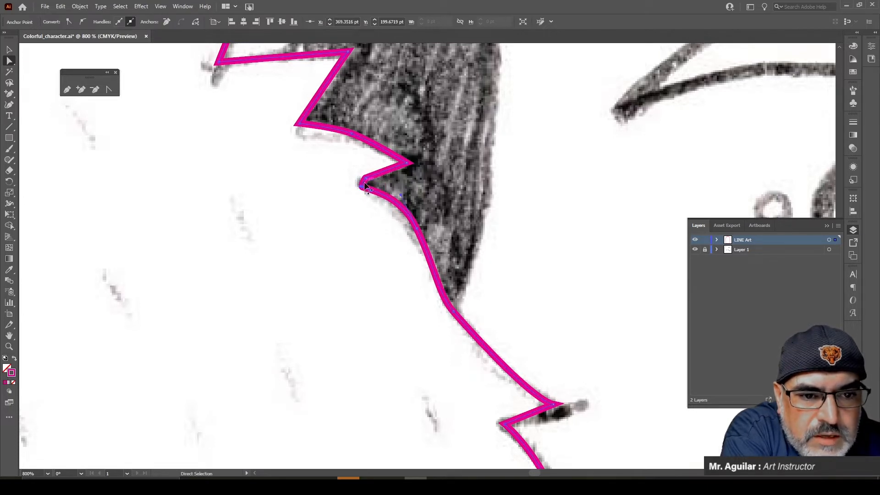
double_click(367, 182)
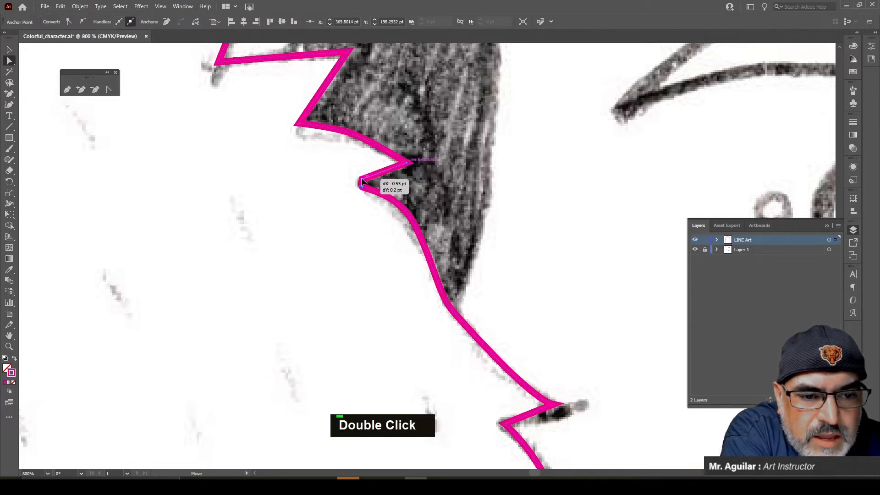
Step: Round the small tuft's blunt tip with the Anchor Point tool and inspect it up close
click(109, 89)
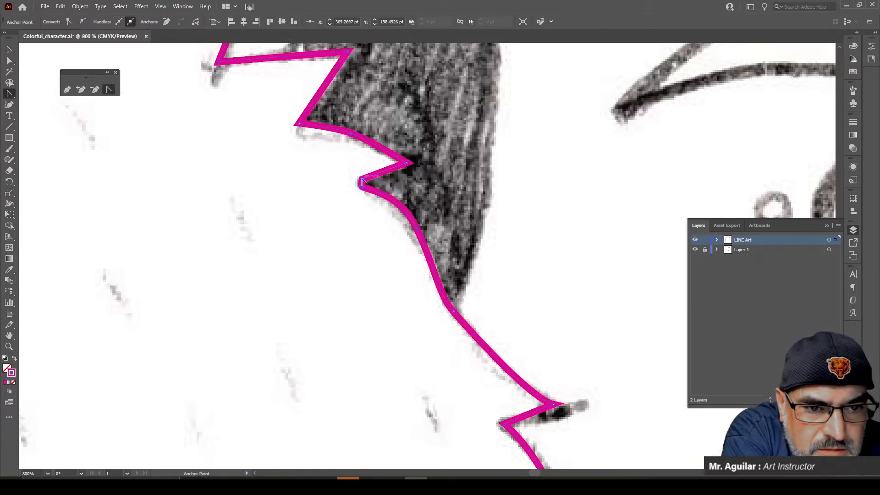
mouse_move(362, 183)
mouse_down()
mouse_move(350, 183)
mouse_move(359, 184)
mouse_up()
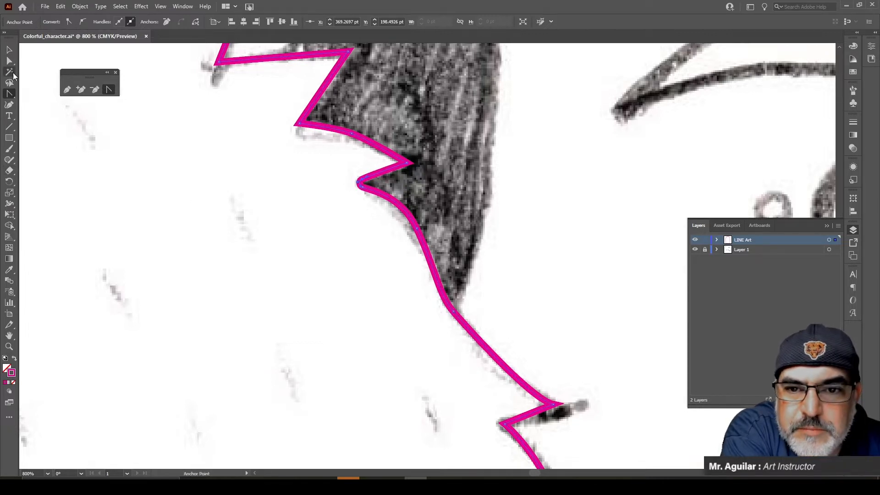
click(11, 60)
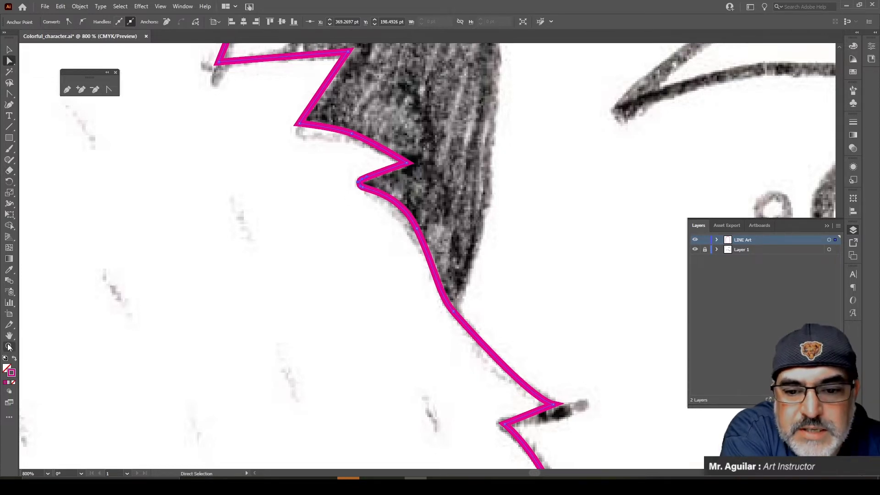
click(9, 347)
click(354, 191)
click(431, 222)
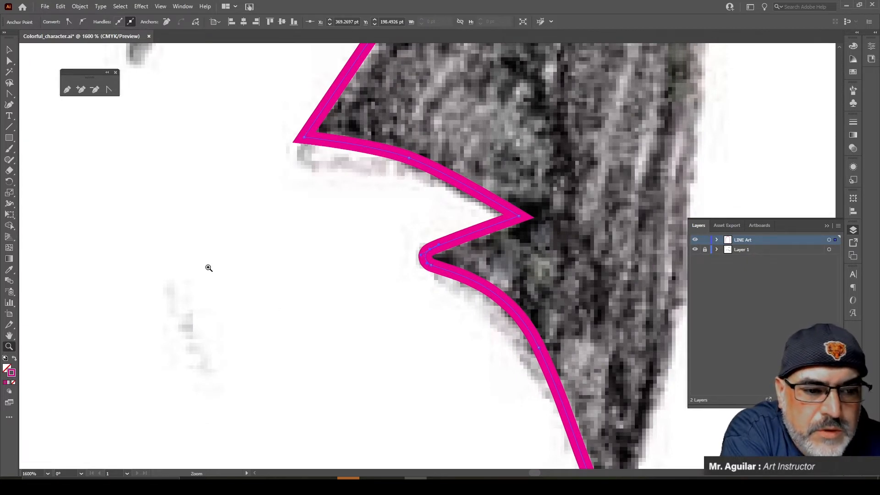
alt+click(362, 304)
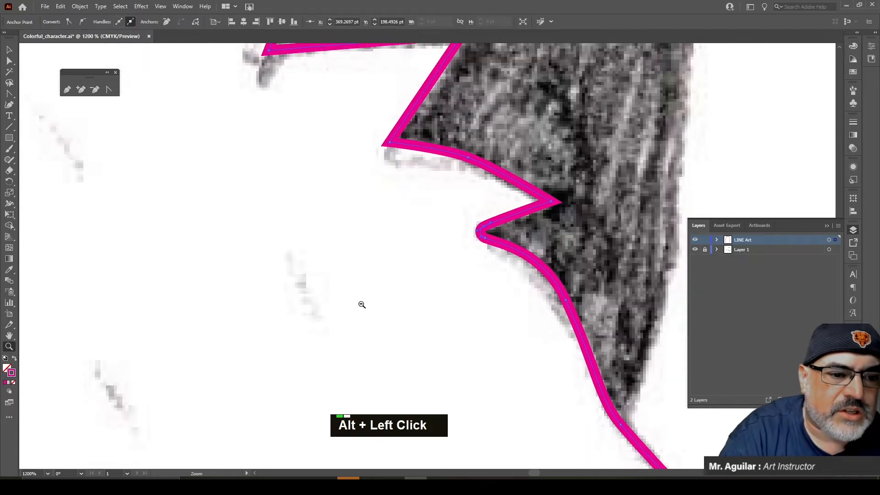
alt+click(559, 342)
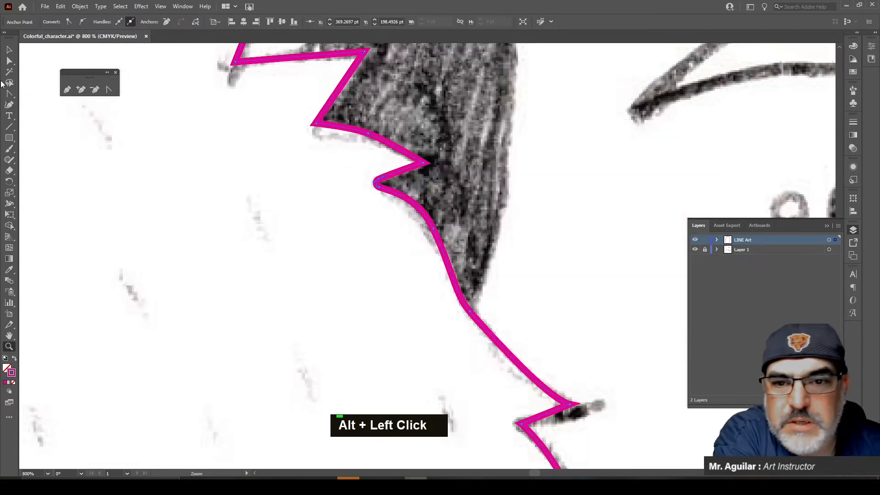
Step: Reshape the outline along the horn's lower edge to follow the sketch, and extend the point of the next fur tuft outward
click(9, 60)
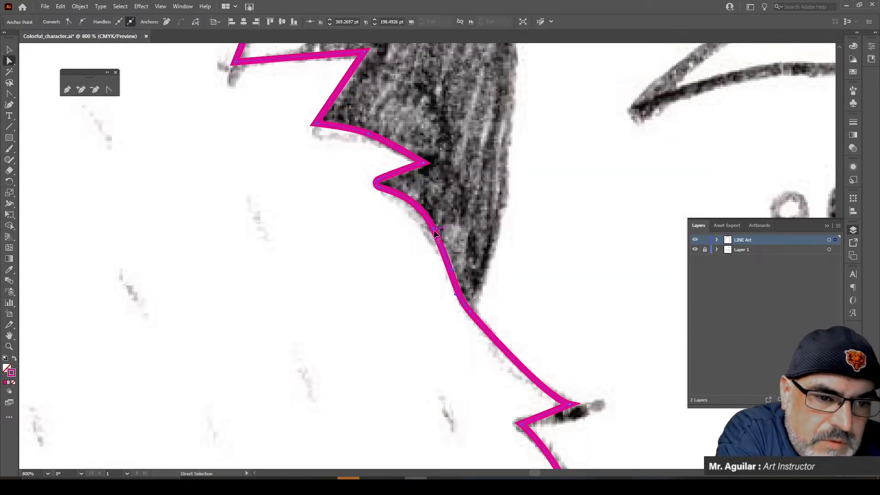
drag(437, 234, 434, 237)
key(ctrl+z)
drag(456, 300, 465, 306)
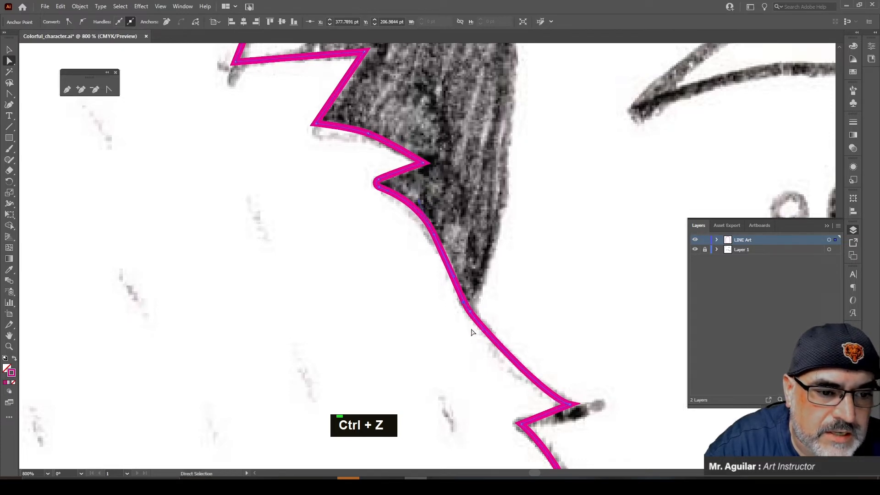
scroll(597, 350, down, 3)
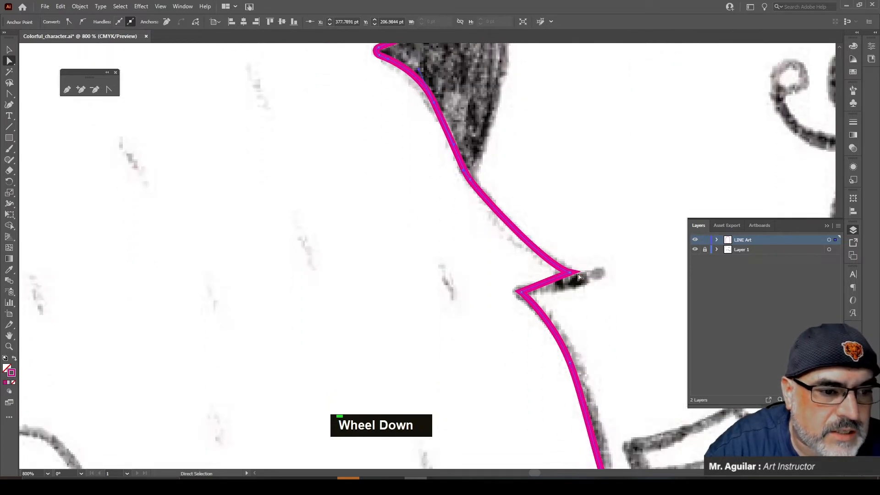
drag(573, 275, 596, 278)
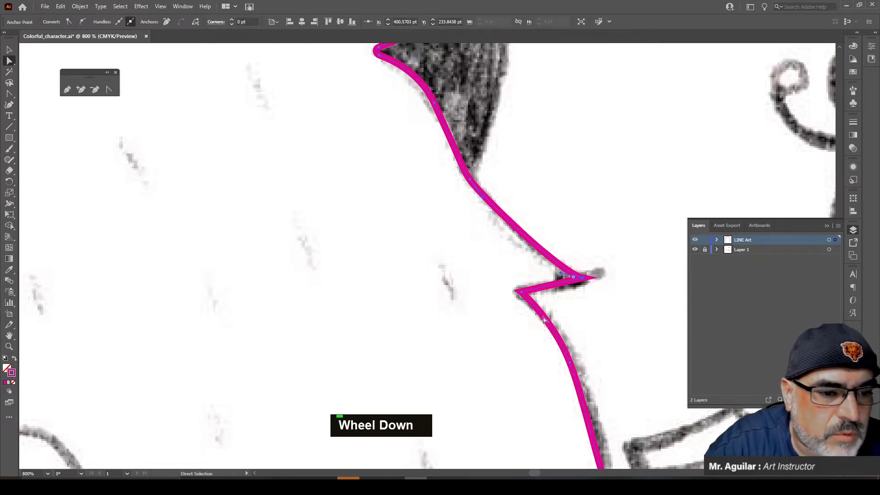
Step: Check the anchors down the monster's umbrella-side edge and move the next tuft's inner corner point outward onto the sketch line
scroll(545, 319, down, 4)
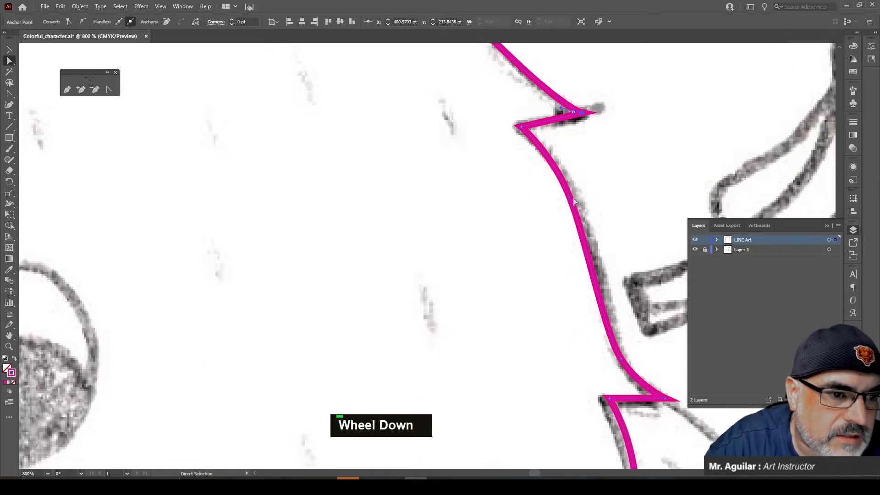
click(574, 199)
scroll(623, 274, down, 3)
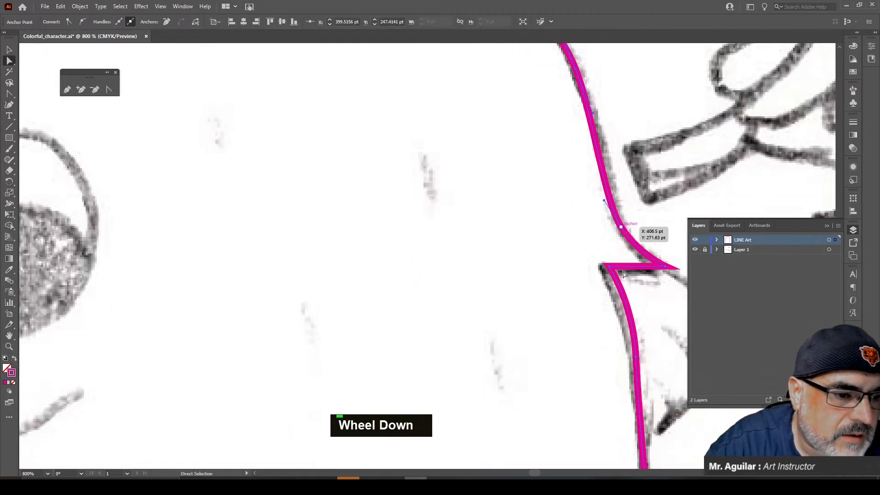
scroll(624, 272, down, 2)
scroll(624, 272, up, 1)
drag(610, 245, 604, 245)
scroll(619, 261, down, 5)
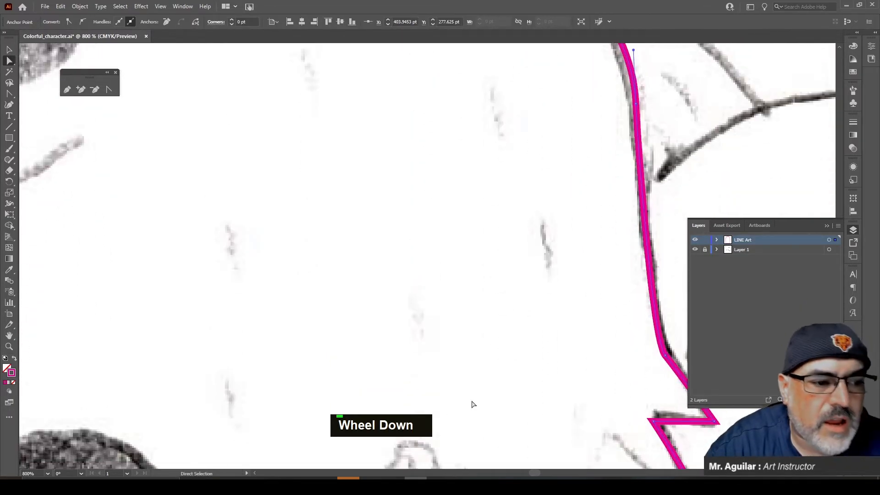
Step: Bend the curve beside the smiling character's eyes with its handle, and shift the inner corner of the tuft below to match the sketch
click(666, 356)
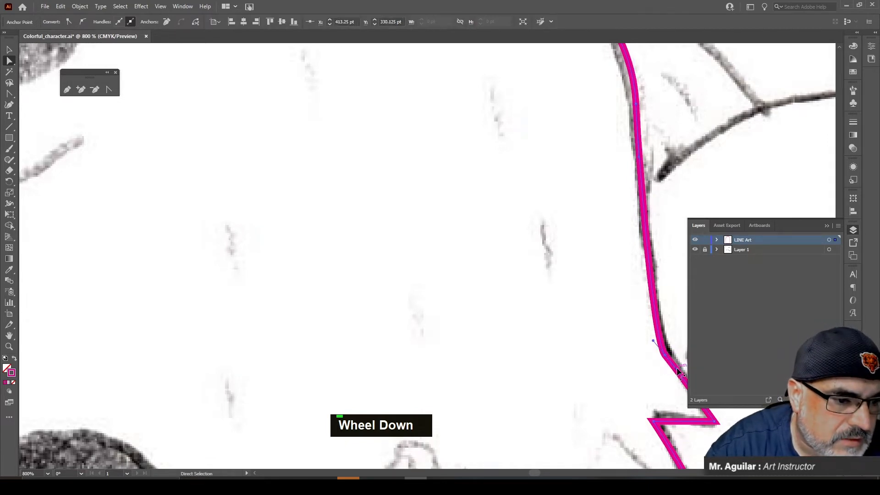
drag(676, 368, 674, 376)
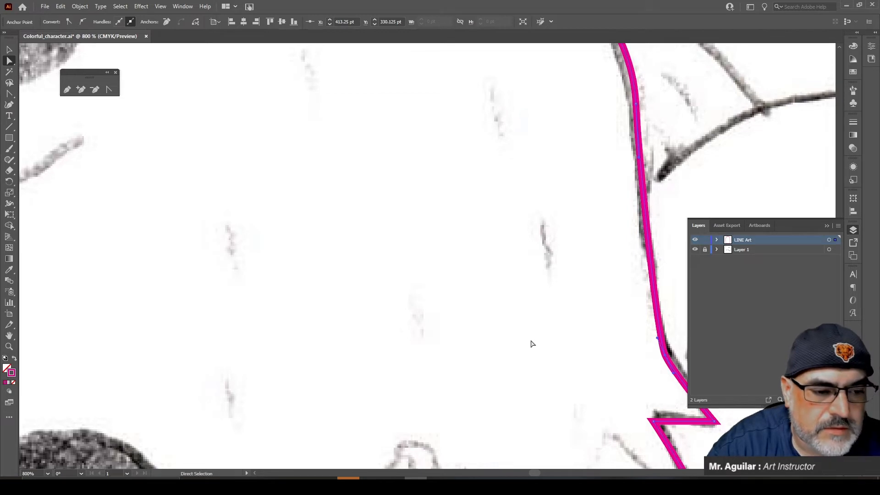
key(space)
drag(529, 320, 248, 183)
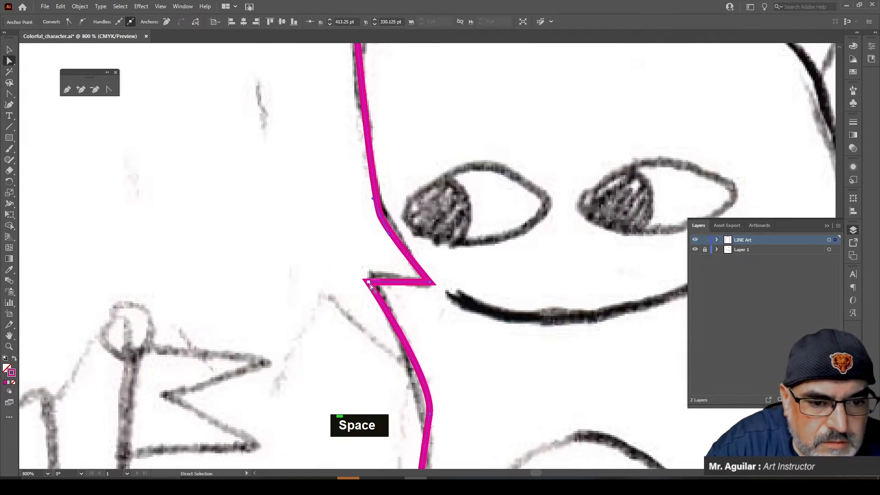
drag(370, 284, 373, 282)
Step: Smooth the outline's bend beneath the smiling character's mouth by pulling handles from its anchor with the Anchor Point tool
scroll(461, 325, down, 3)
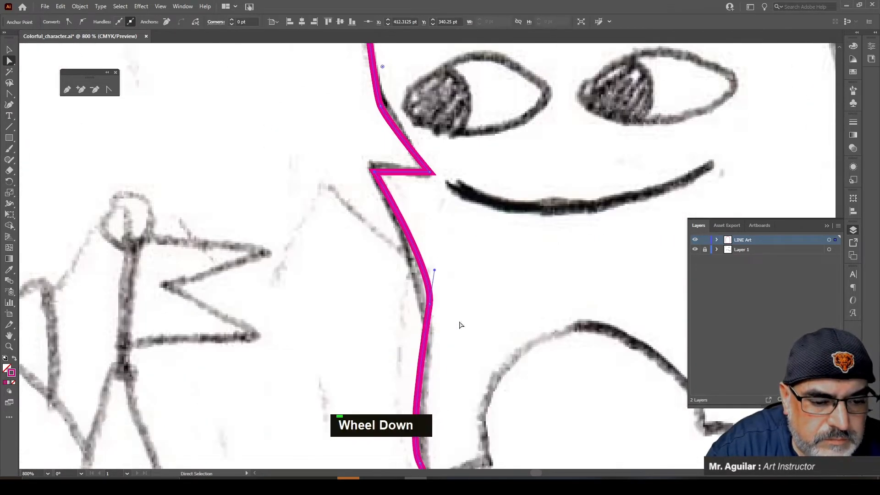
scroll(461, 325, down, 4)
double_click(431, 161)
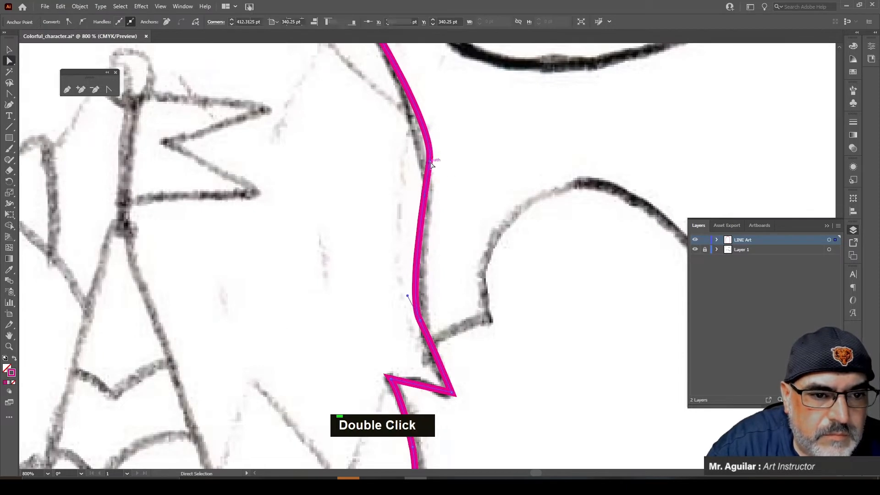
drag(424, 198, 431, 203)
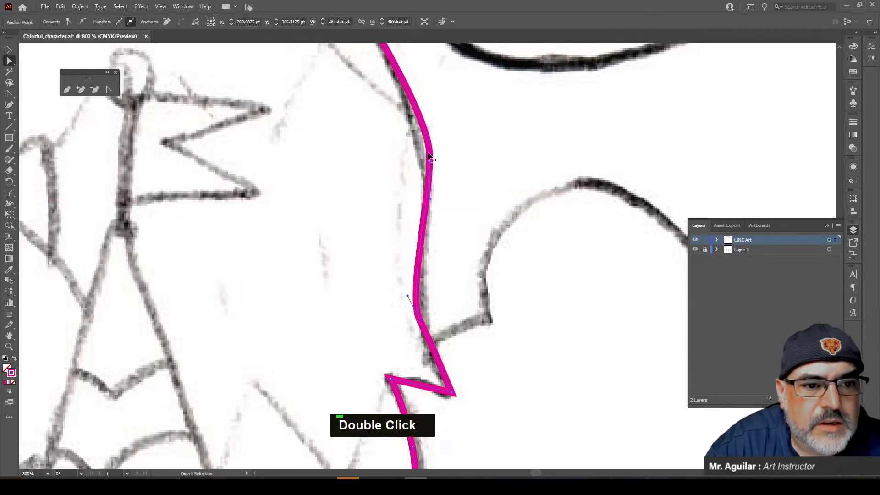
click(109, 89)
drag(431, 160, 431, 211)
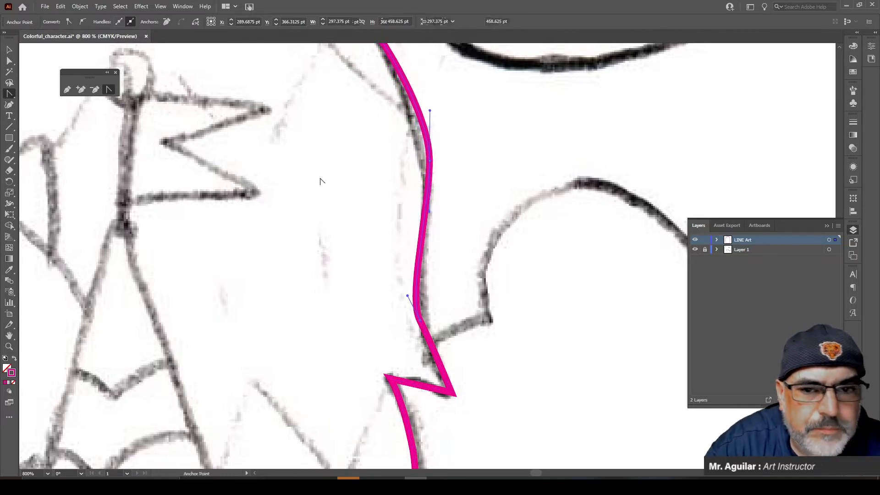
Step: Move the smoothed anchor onto the sketch line and straighten the outline down to the next tuft by shifting its lower anchor and handle
double_click(8, 61)
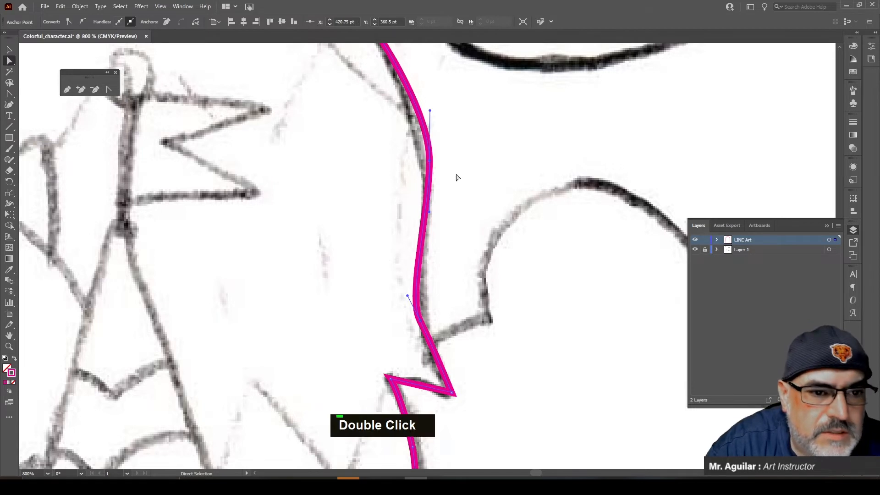
drag(430, 159, 425, 172)
key(ctrl+z)
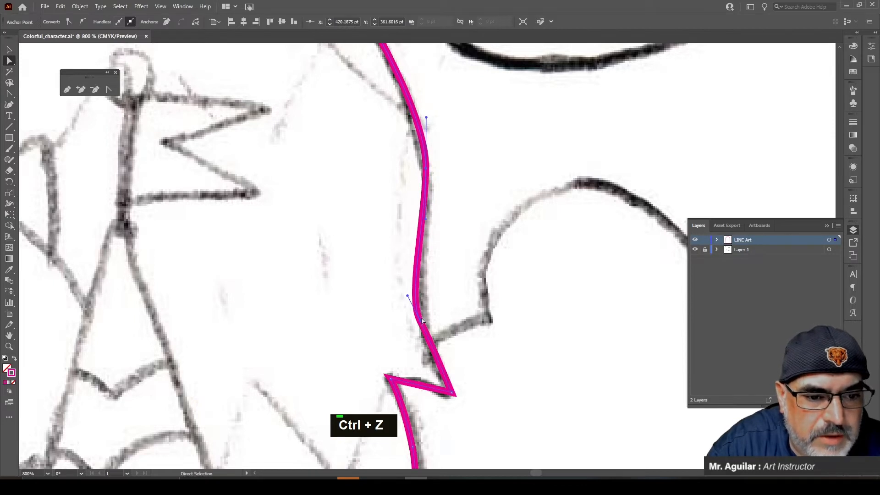
drag(422, 323, 427, 352)
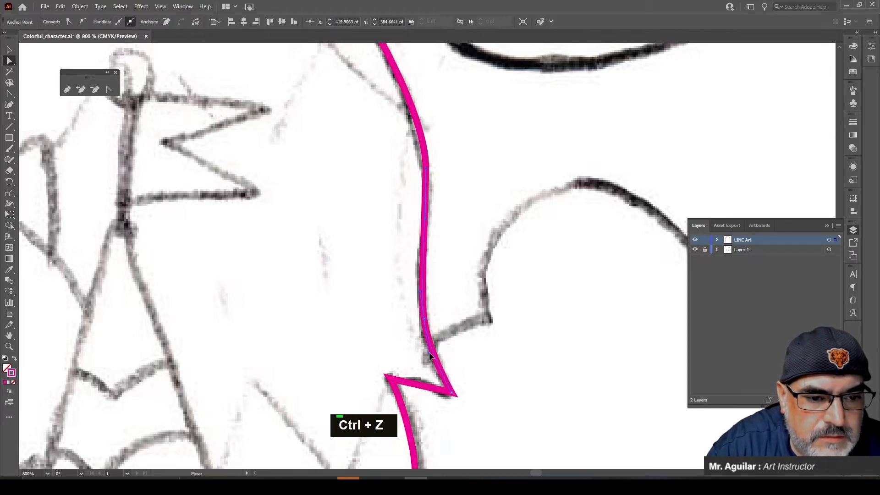
Step: Shift the two anchors on the long edge between this tuft and the wavy tuft by the round eyes onto the sketch line
scroll(456, 318, down, 3)
scroll(457, 317, down, 4)
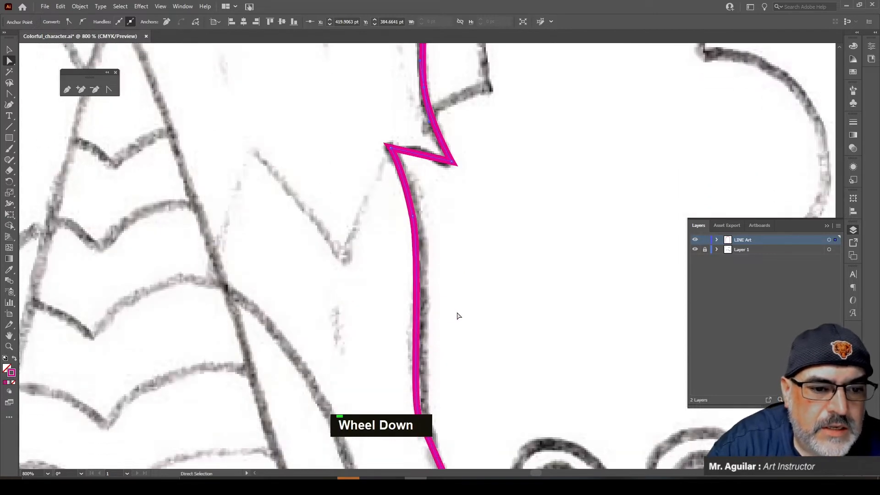
click(415, 217)
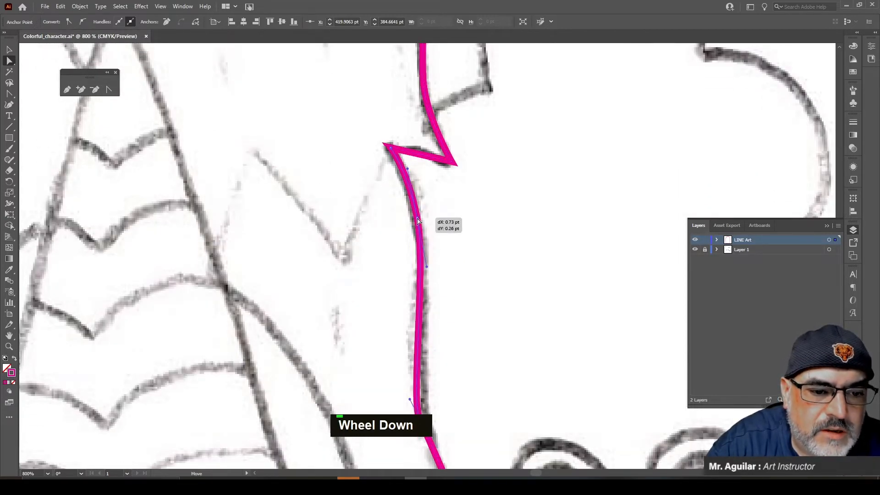
scroll(444, 255, down, 2)
scroll(443, 255, down, 2)
drag(420, 254, 430, 281)
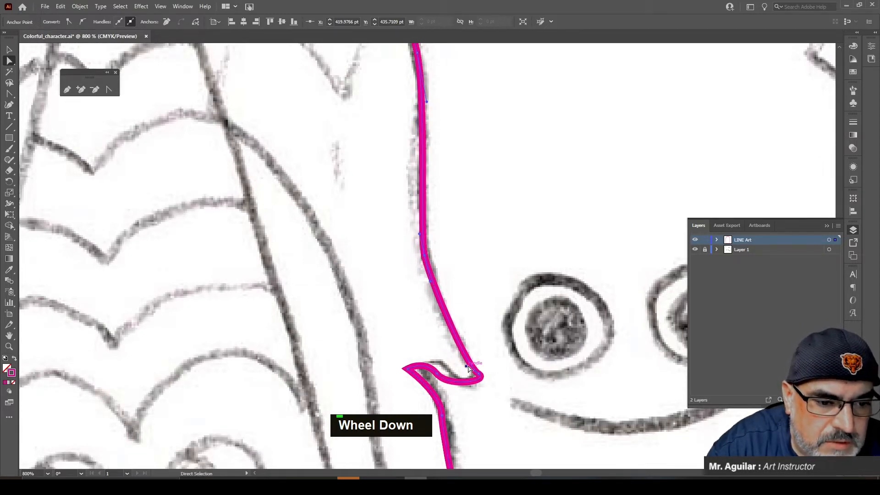
Step: Adjust the wavy tuft beside the round-eyed face, moving its far corner and middle anchor closer to the sketch
drag(466, 367, 474, 368)
drag(409, 371, 483, 385)
key(ctrl+z)
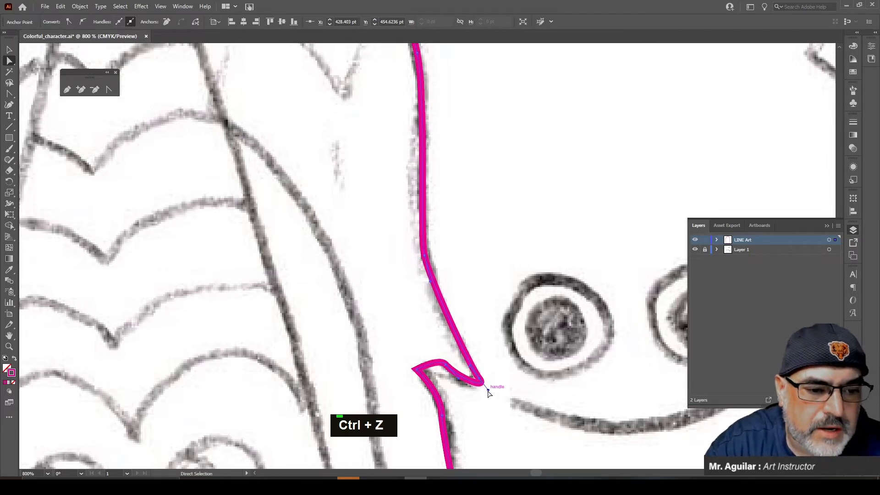
Step: Sharpen the wavy tuft's tip near the round eyes with the Anchor Point tool and reposition the middle anchor of its short edge
click(109, 89)
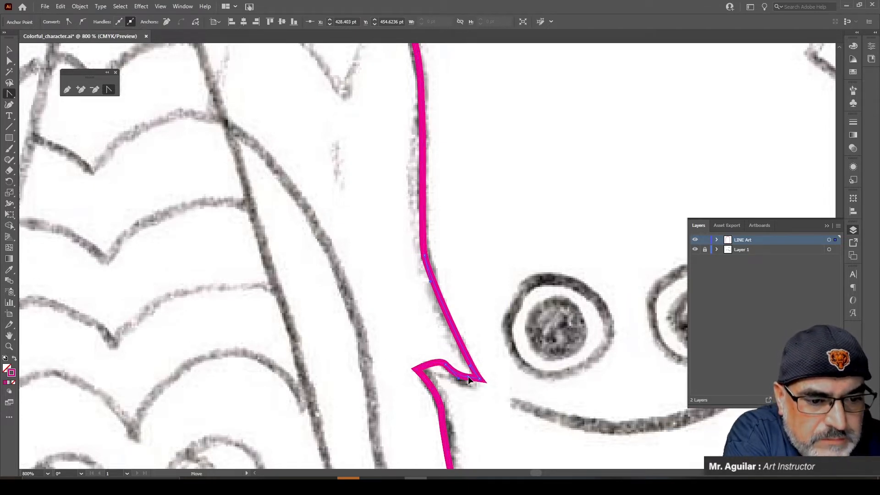
drag(468, 377, 469, 378)
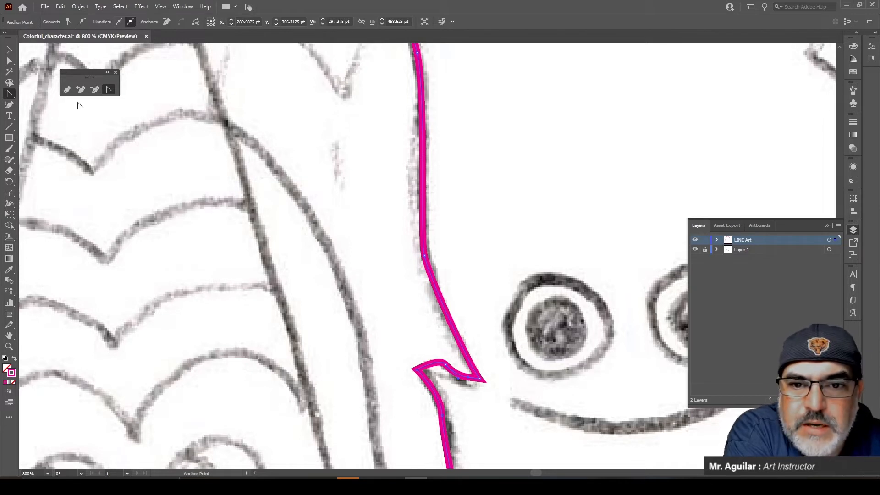
click(8, 63)
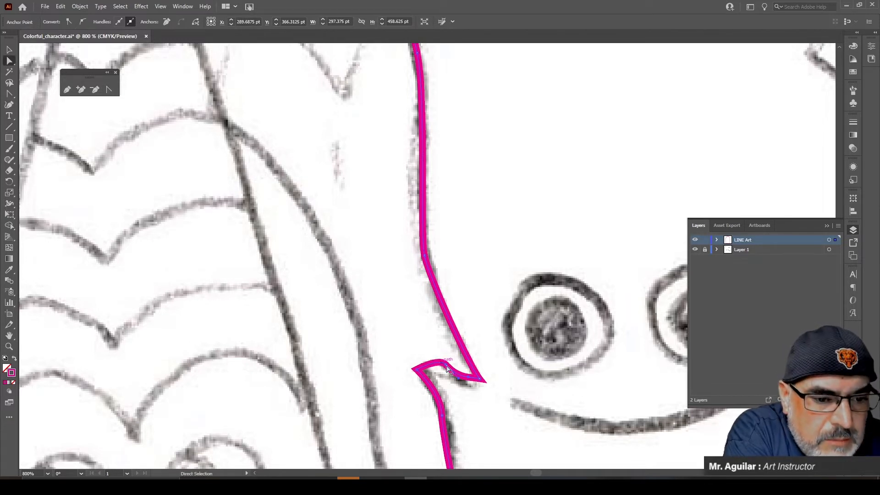
drag(445, 365, 441, 367)
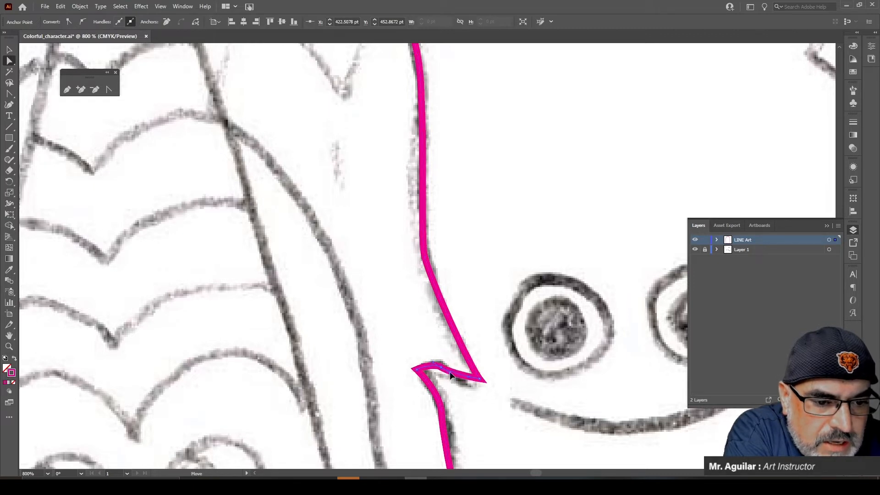
click(502, 414)
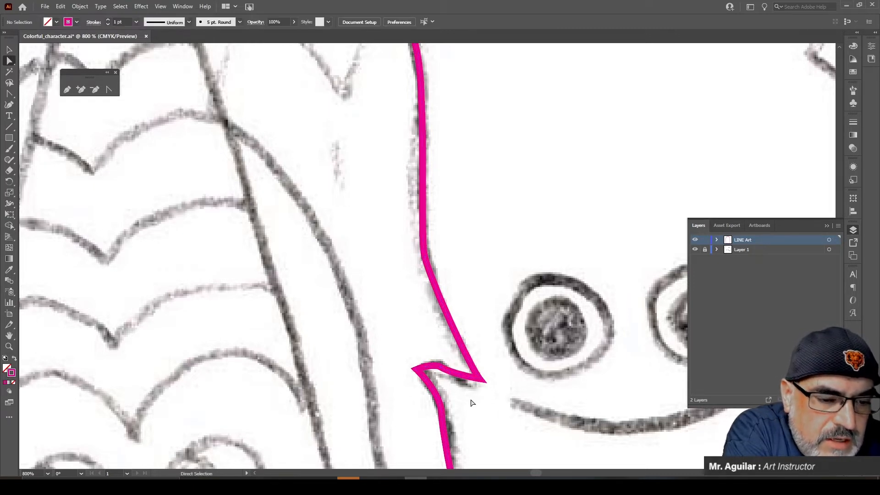
Step: Soften the outline's bend above the wavy tuft by lengthening both handles of its anchor
click(427, 266)
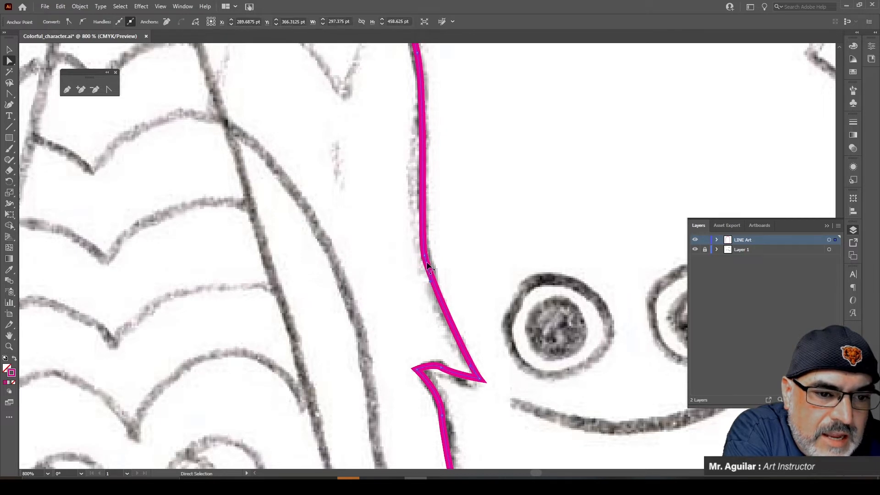
mouse_move(426, 257)
mouse_down()
mouse_move(430, 221)
mouse_move(420, 212)
mouse_up()
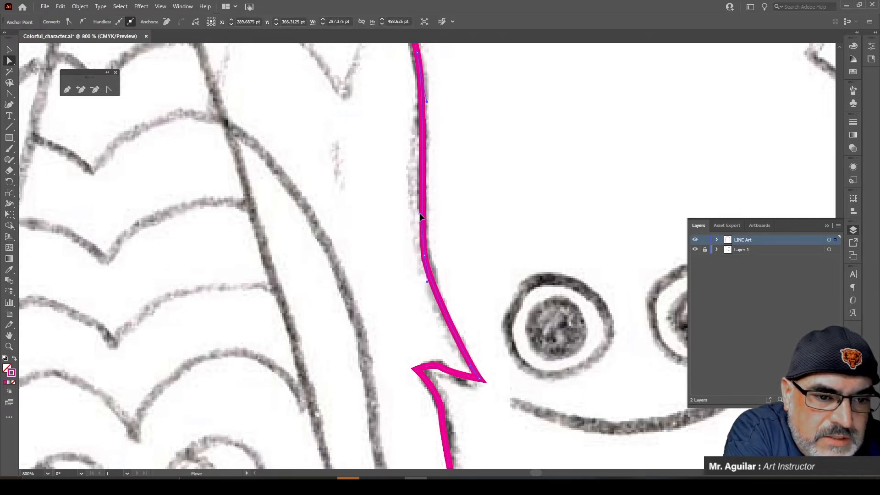
click(426, 284)
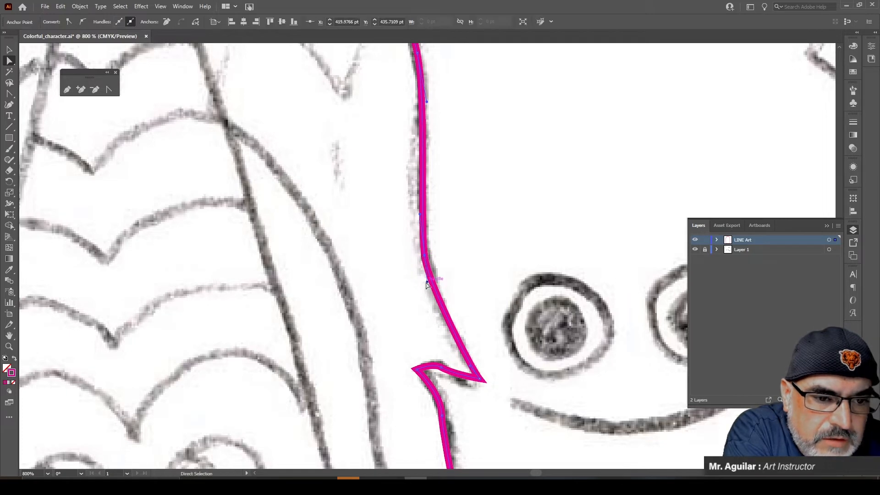
drag(427, 284, 431, 300)
Step: Refine the wavy tuft's short edge by adjusting its middle anchor's curve and nudging the corner farthest from the round eyes inward
scroll(525, 204, down, 4)
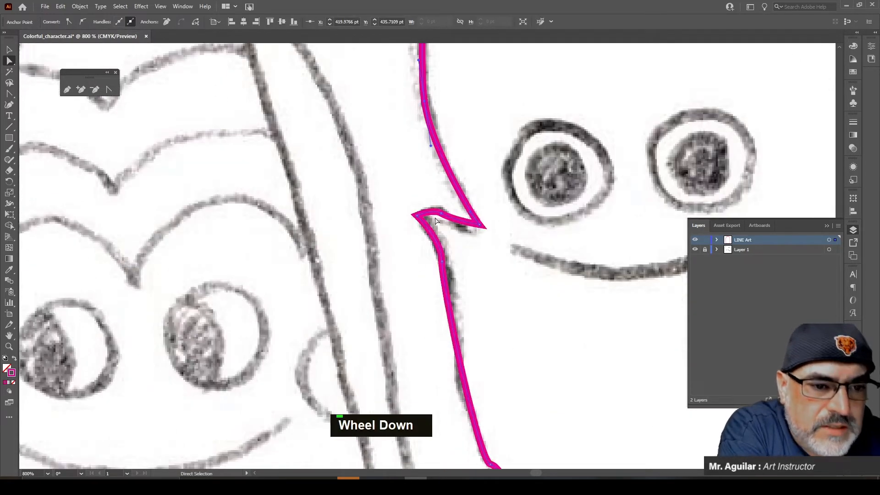
click(441, 213)
drag(450, 217, 480, 225)
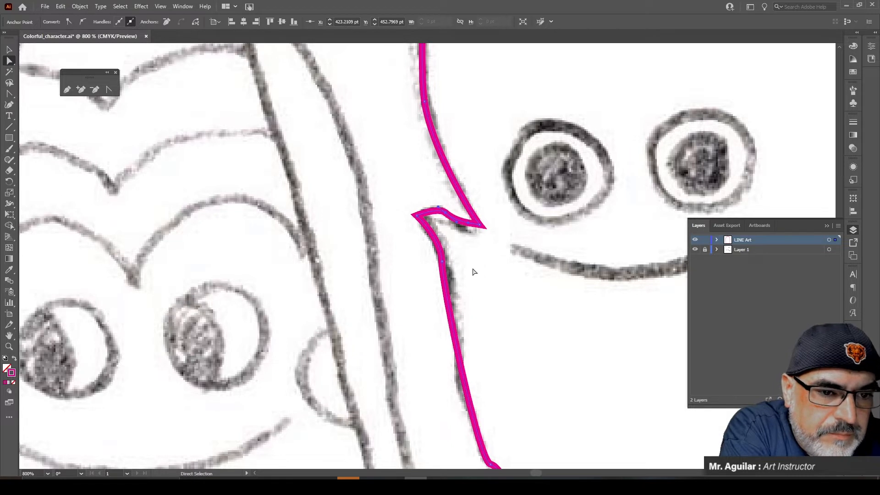
drag(418, 215, 421, 214)
click(554, 289)
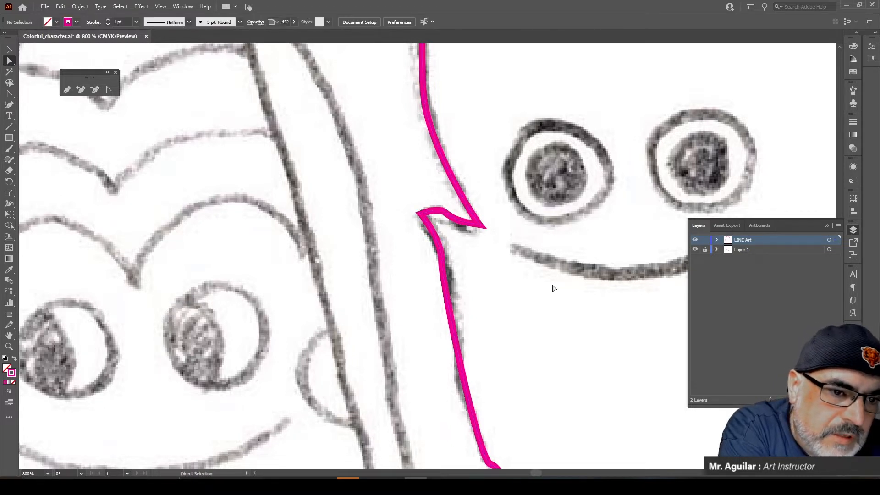
click(443, 216)
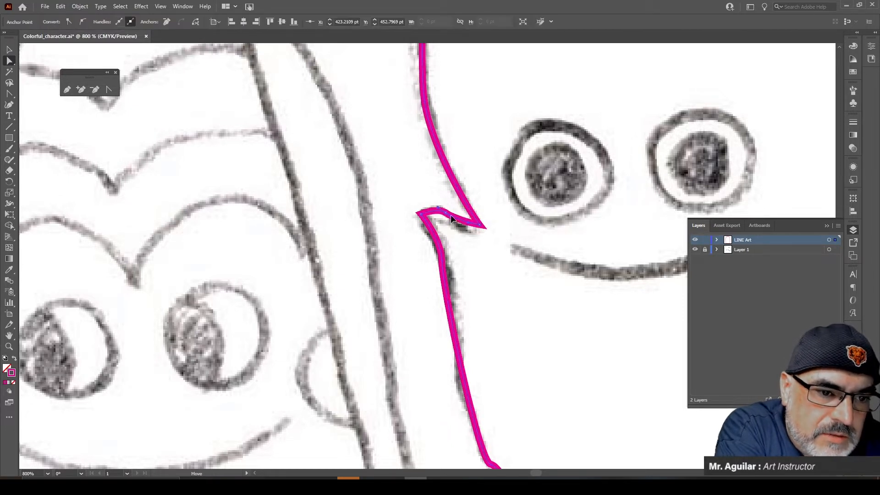
click(493, 262)
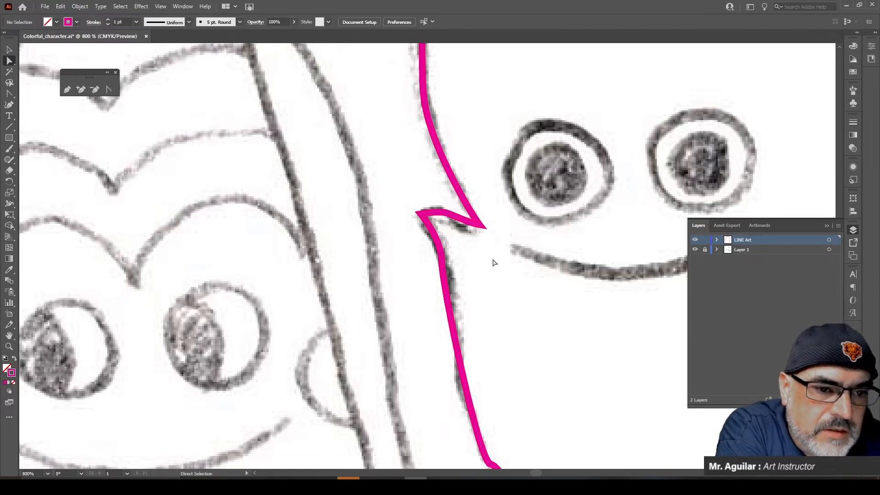
Step: Delete the middle anchor from the wavy tuft's short edge and curve the edge from its far corner with the Anchor Point tool
click(454, 215)
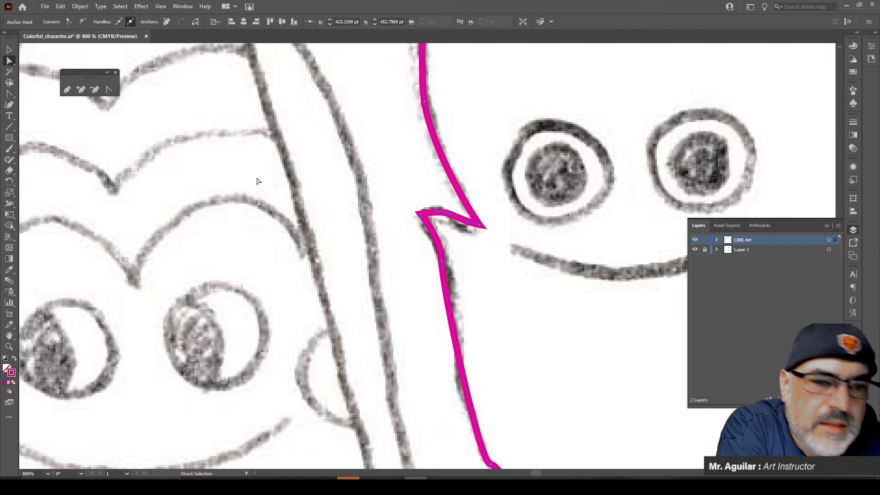
click(95, 89)
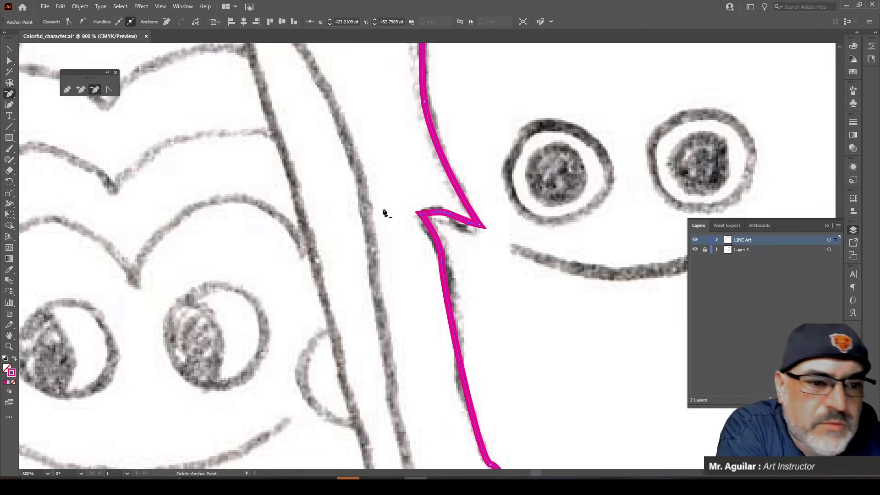
click(445, 217)
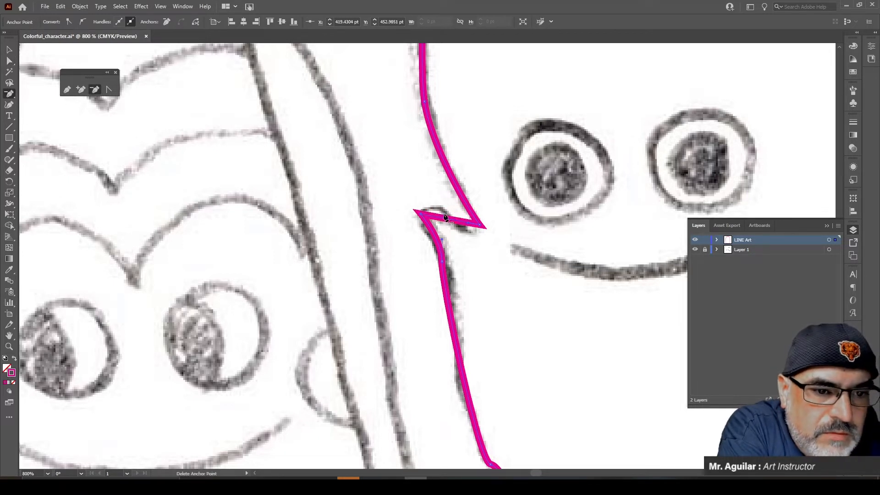
click(110, 89)
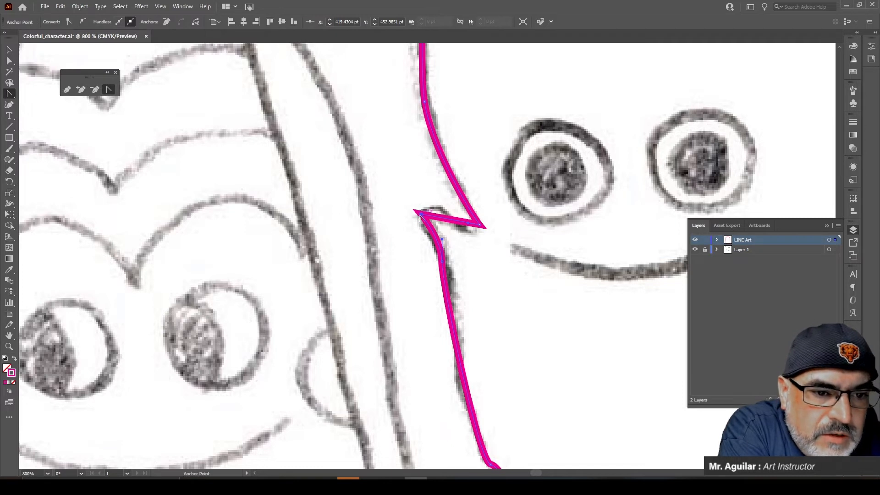
drag(421, 217, 397, 230)
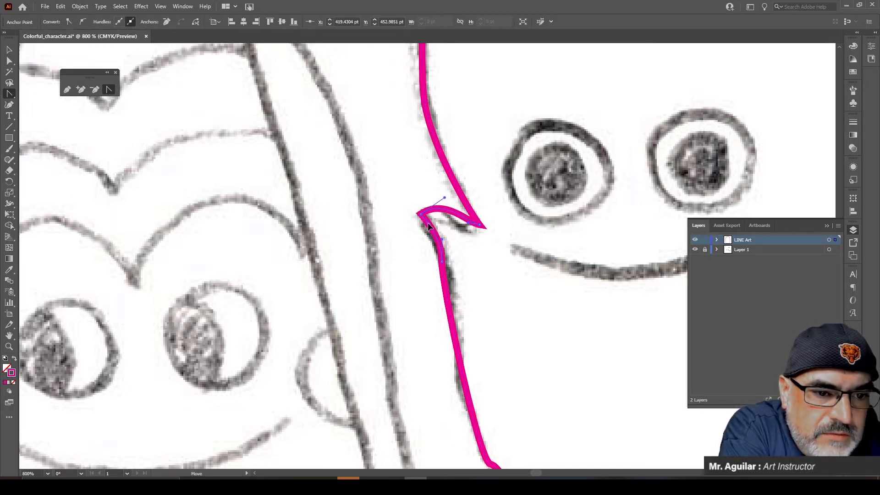
drag(424, 217, 424, 218)
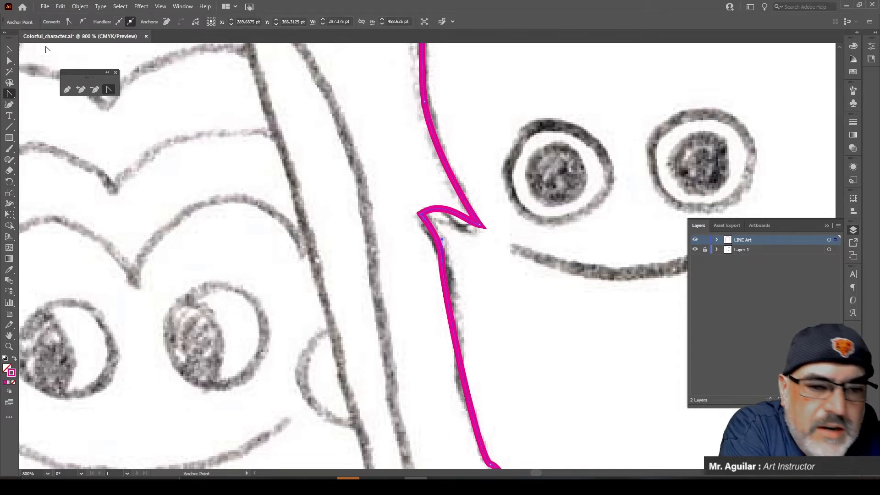
Step: Lower the wavy tuft's tip onto the sketch and shorten the far corner's handle to flatten the short edge's curve
click(10, 61)
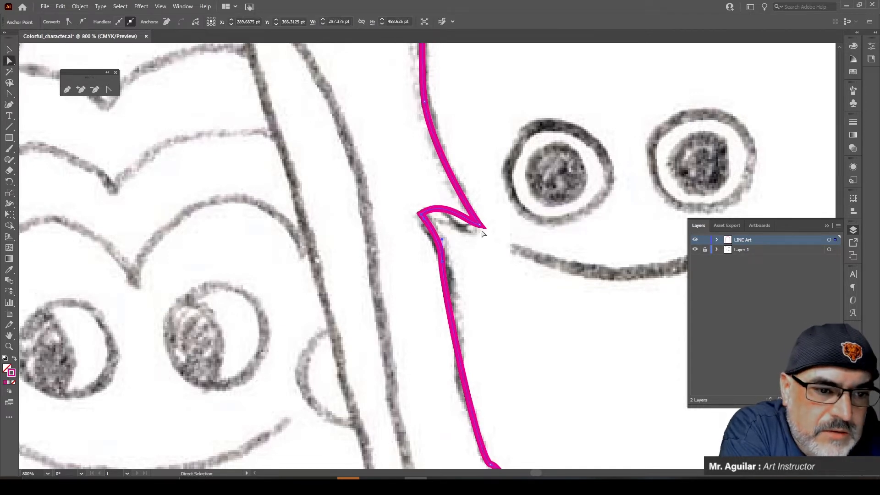
click(468, 225)
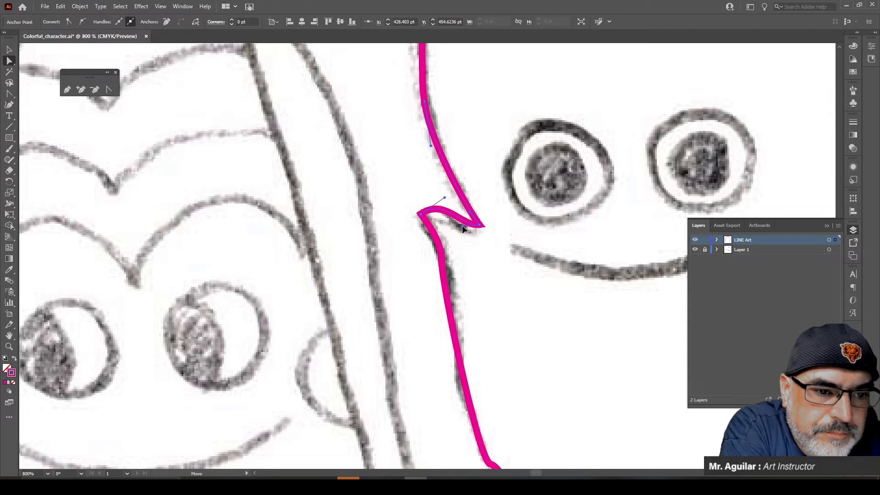
drag(480, 225, 481, 234)
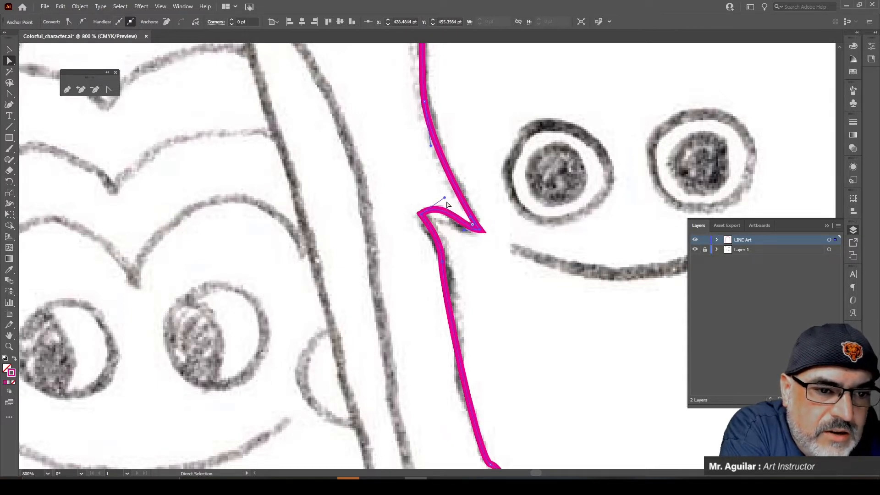
drag(444, 197, 441, 201)
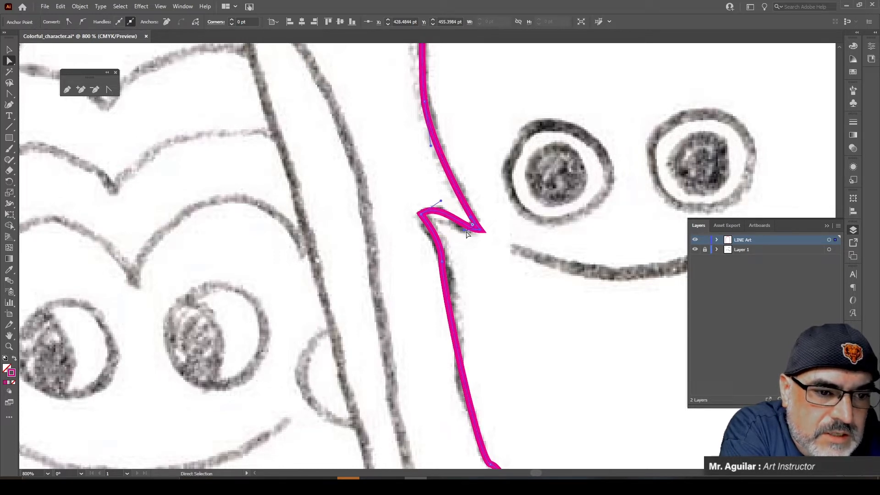
click(463, 237)
click(480, 230)
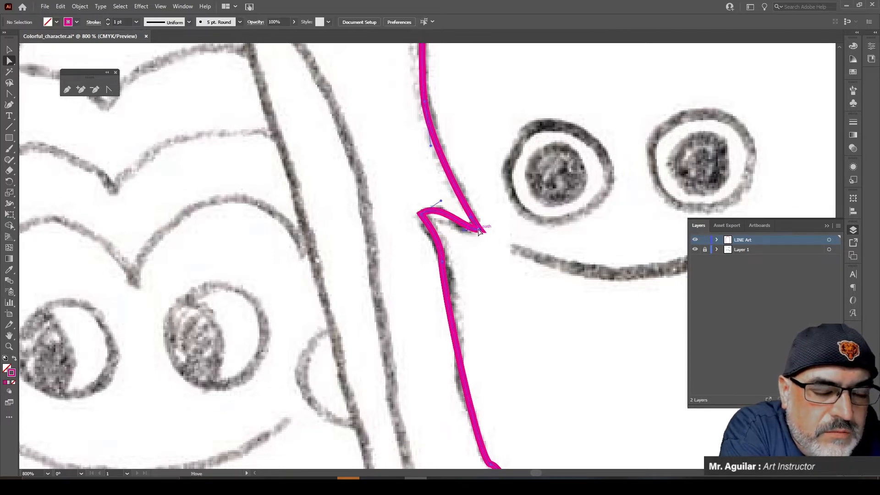
Step: Fine-tune the wavy tuft tip's handle and smooth the outline's bend just below the tuft with the Anchor Point tool
drag(465, 231, 466, 235)
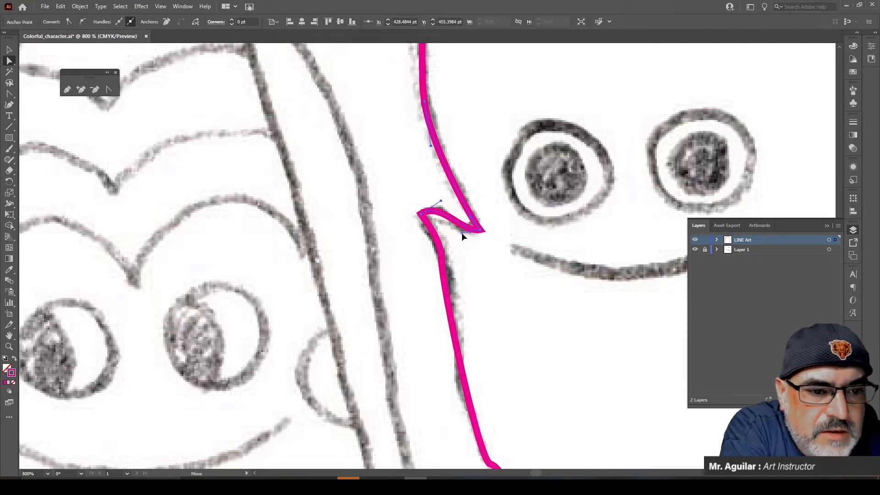
drag(462, 234, 462, 234)
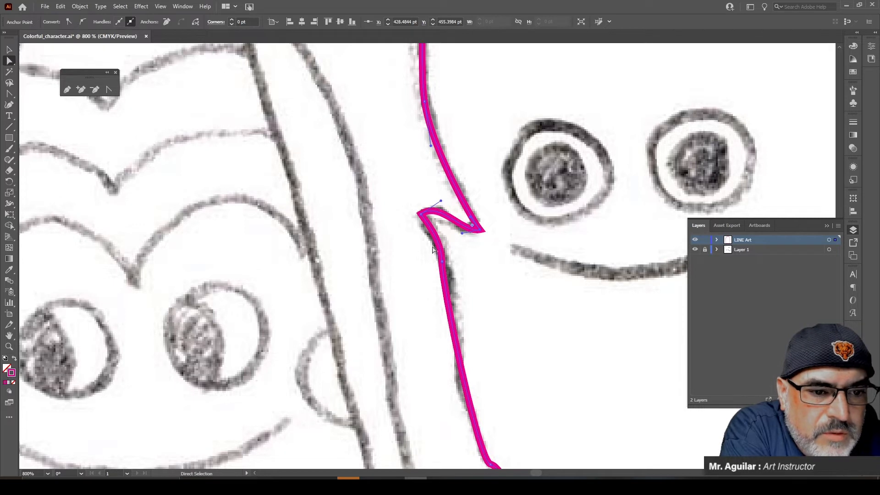
click(442, 263)
drag(442, 239, 438, 242)
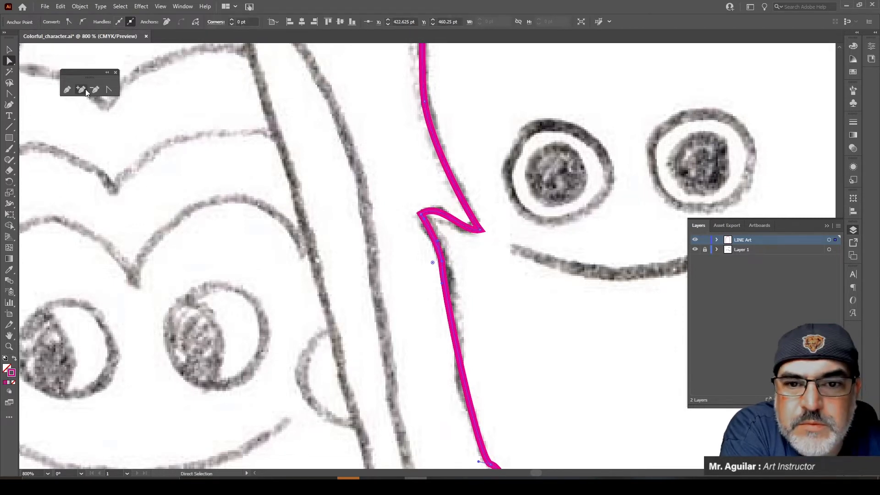
click(109, 89)
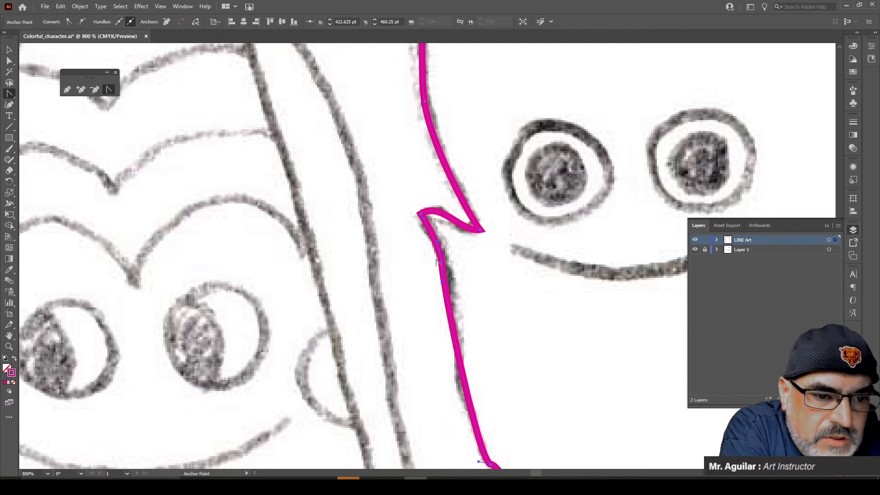
drag(442, 263, 444, 283)
click(9, 61)
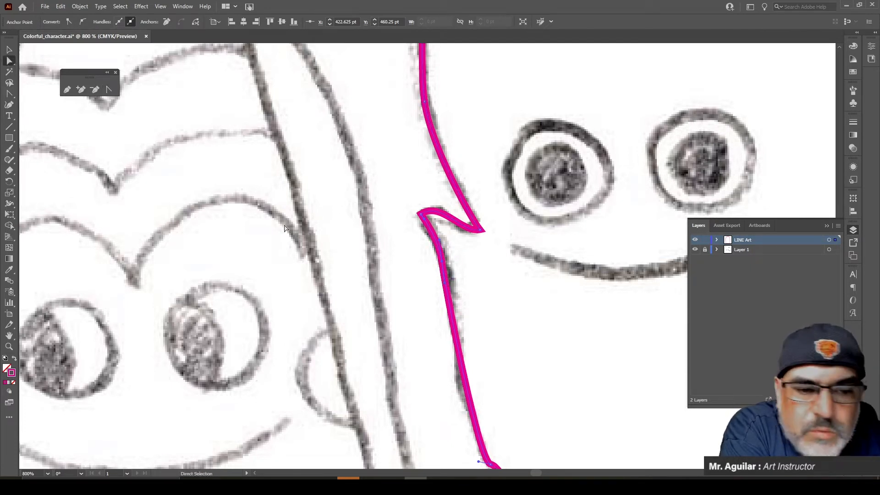
mouse_move(444, 281)
mouse_down()
mouse_move(455, 277)
mouse_move(449, 287)
mouse_move(445, 273)
mouse_up()
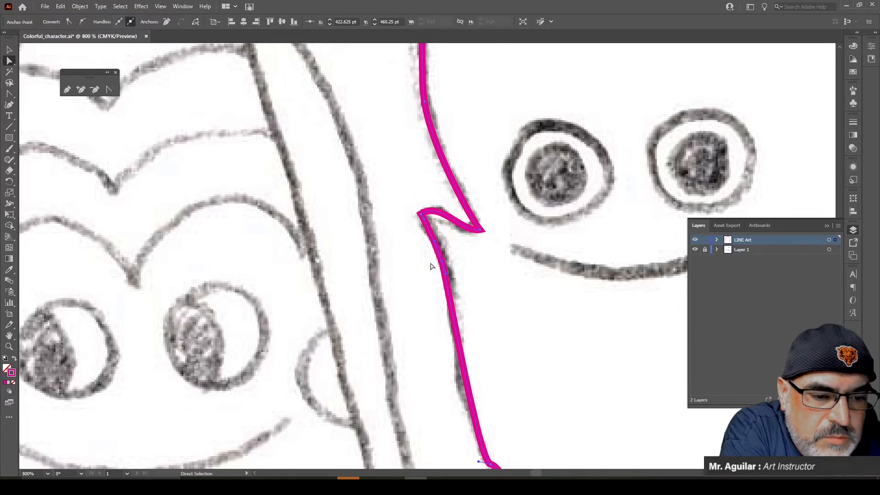
Step: Align the long outline stretch between the wavy tuft and the tuft above the hand by repositioning its end anchors and reshaping the lower curve
scroll(481, 316, down, 4)
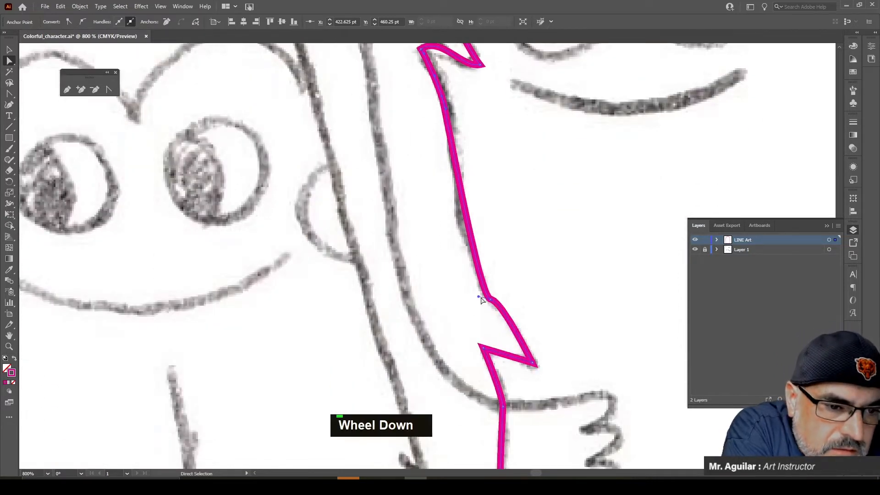
drag(478, 296, 466, 252)
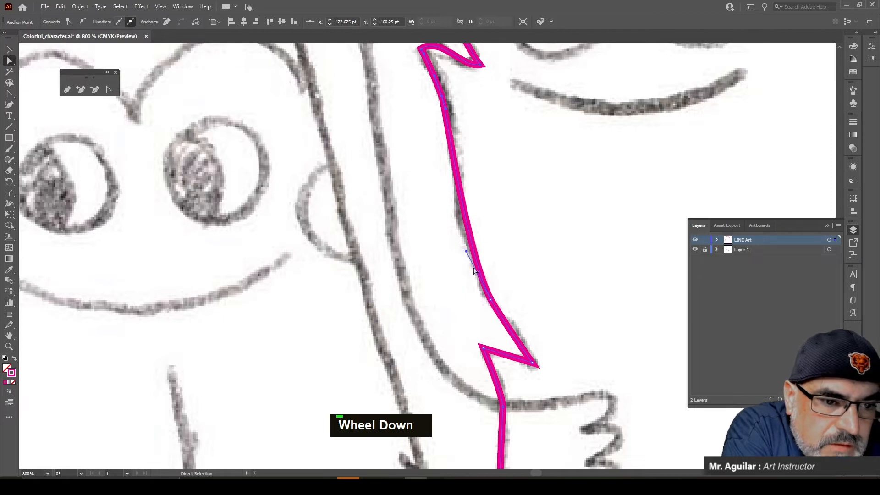
drag(491, 299, 483, 288)
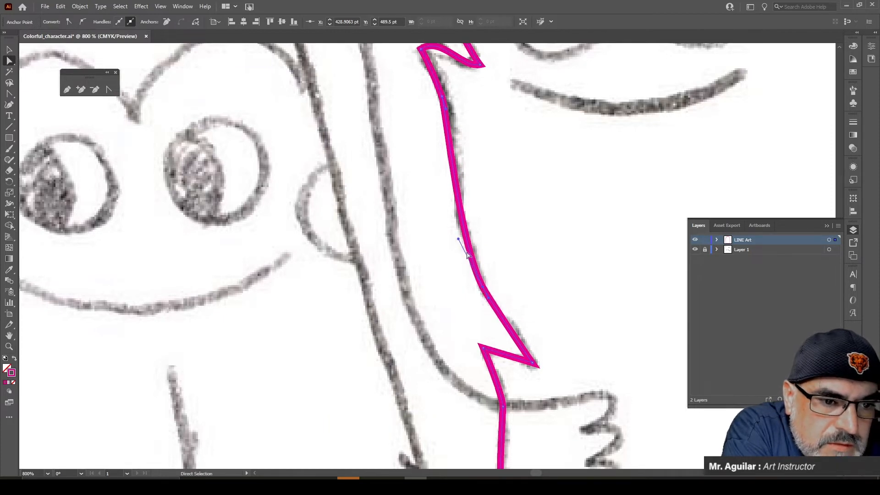
drag(459, 240, 466, 232)
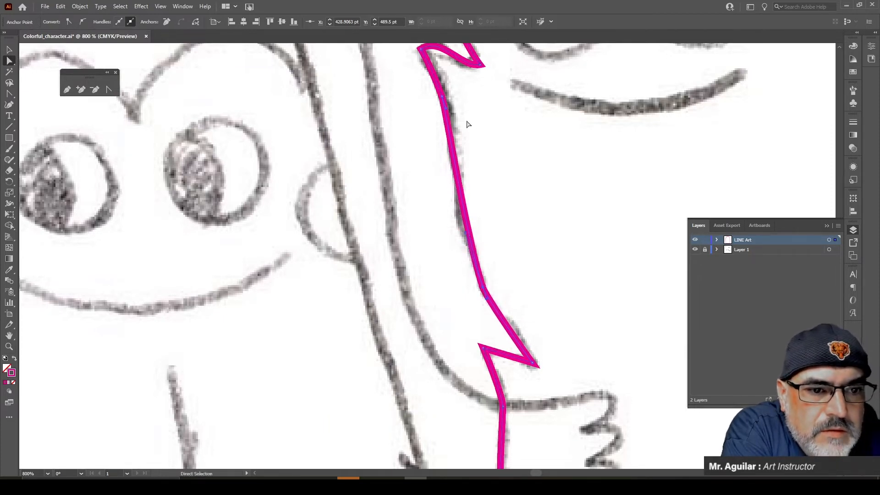
drag(443, 102, 447, 98)
Step: Move the outline anchor just below the arm onto the sketch line and nudge the inner corner of the tuft beneath it
scroll(506, 301, down, 4)
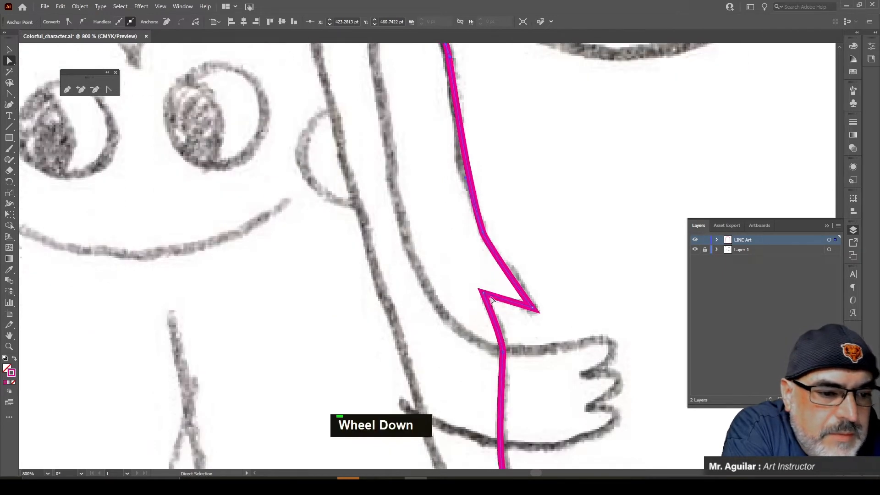
drag(502, 286, 512, 286)
scroll(506, 295, down, 5)
drag(476, 323, 479, 327)
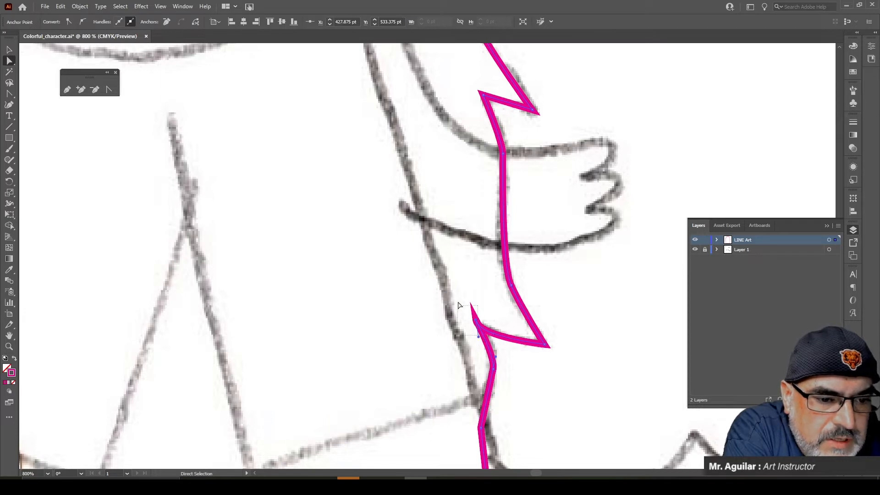
click(380, 275)
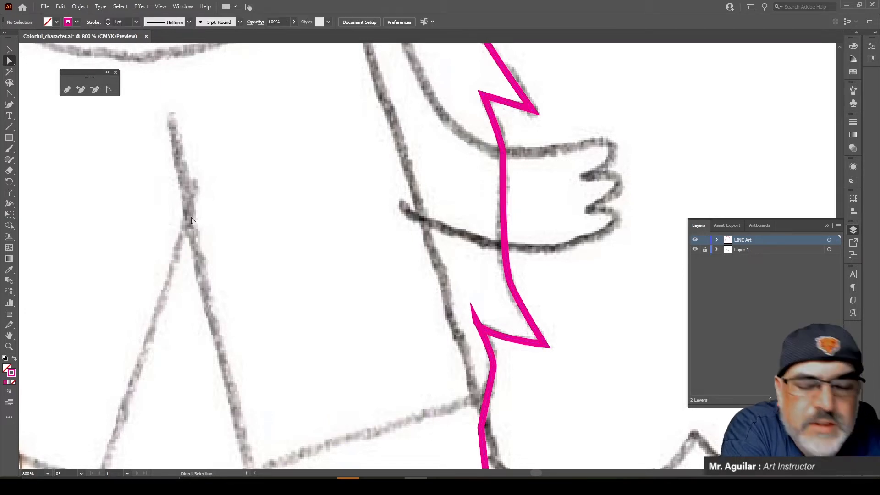
Step: Reshape the inner corner of the tuft below the arm with the Anchor Point tool and move the corner onto the sketch
click(108, 90)
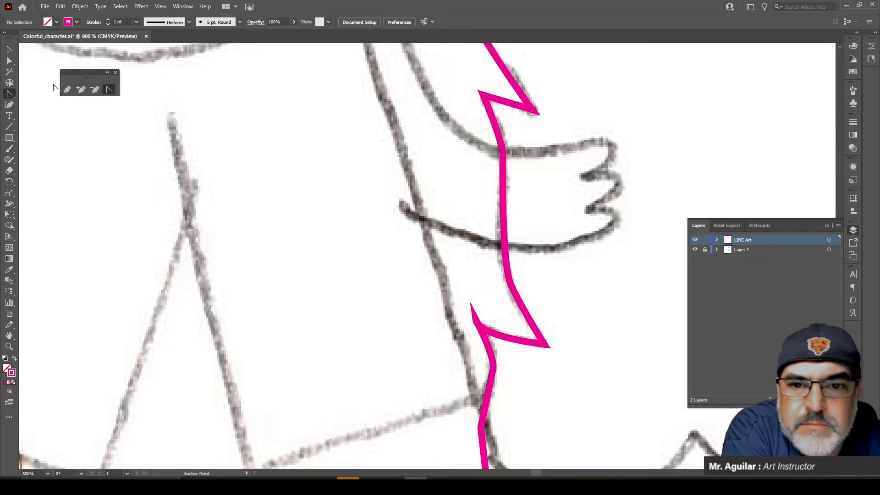
click(14, 61)
drag(405, 277, 484, 331)
click(109, 90)
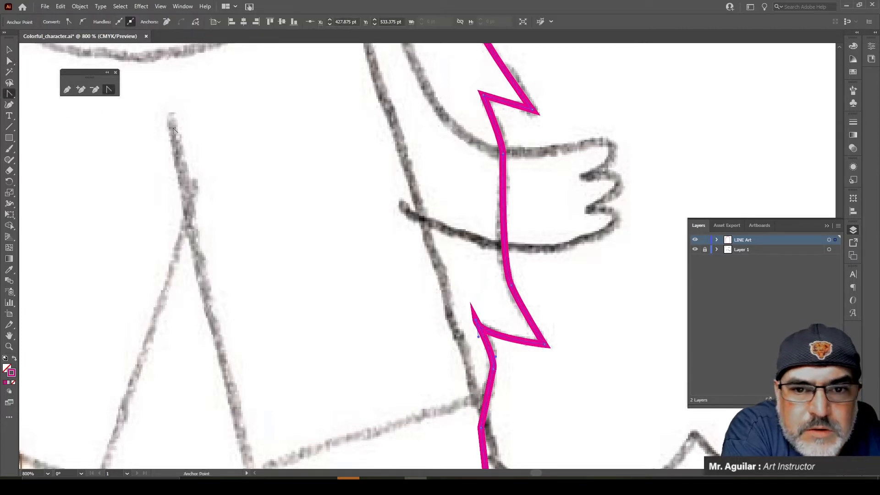
mouse_move(477, 321)
mouse_down()
mouse_move(486, 309)
mouse_move(452, 315)
mouse_move(454, 325)
mouse_move(475, 306)
mouse_move(480, 335)
mouse_up()
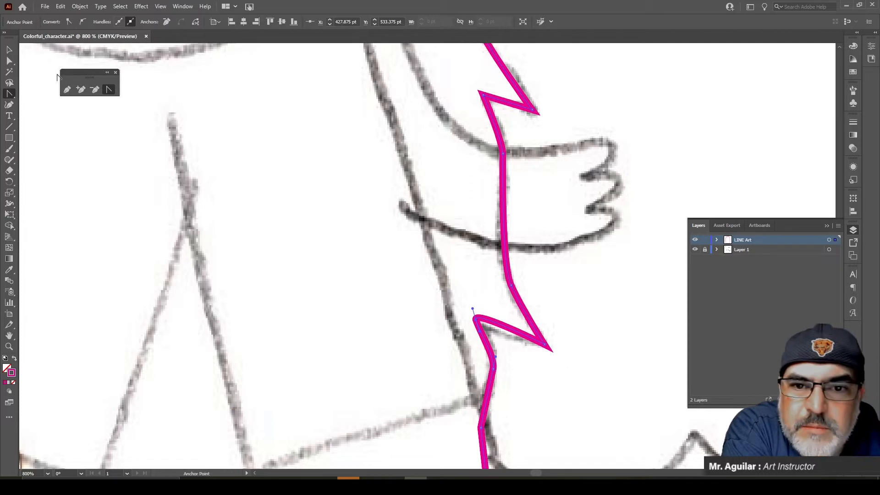
click(9, 61)
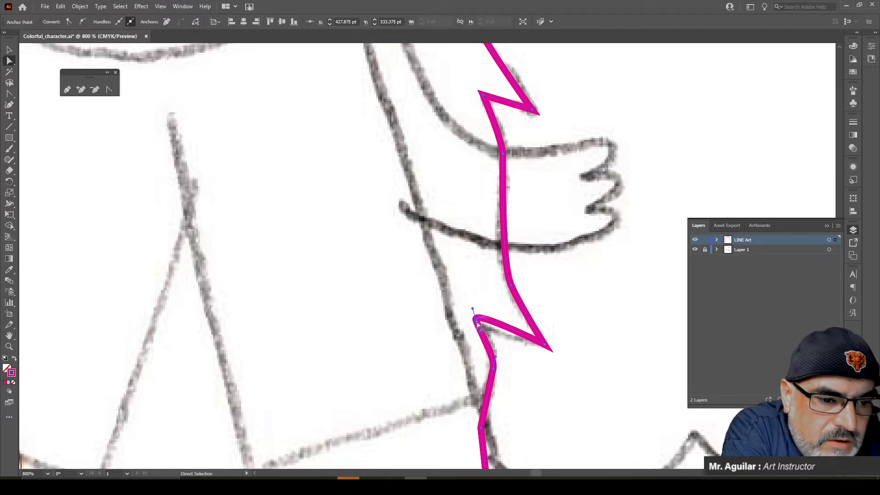
drag(477, 324, 480, 331)
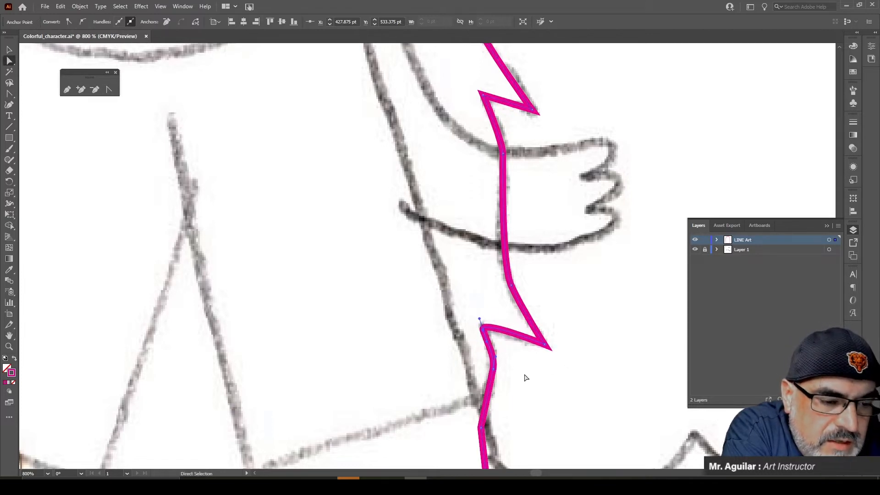
Step: Lower the outline anchor beneath the last tuft to where the pointed-hat character's side meets the fluffy character
scroll(526, 378, down, 6)
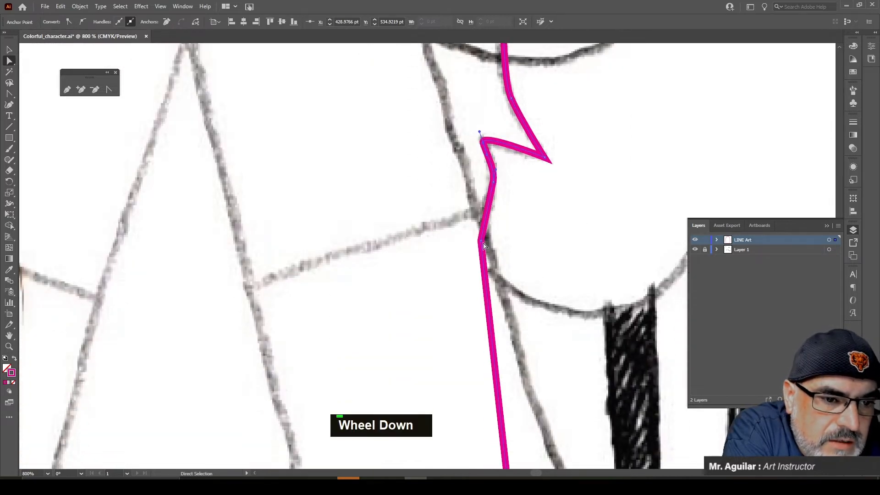
drag(481, 242, 483, 267)
scroll(509, 312, down, 6)
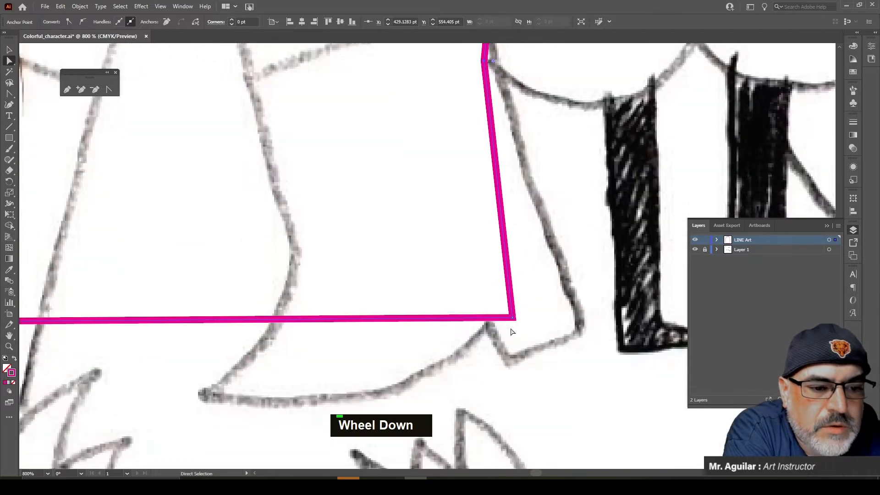
Step: Select both bottom corner anchors of the large monster's outline and nudge the straight bottom edge up above the characters' feet
click(7, 347)
alt+click(208, 262)
alt+double_click(326, 262)
alt+click(373, 272)
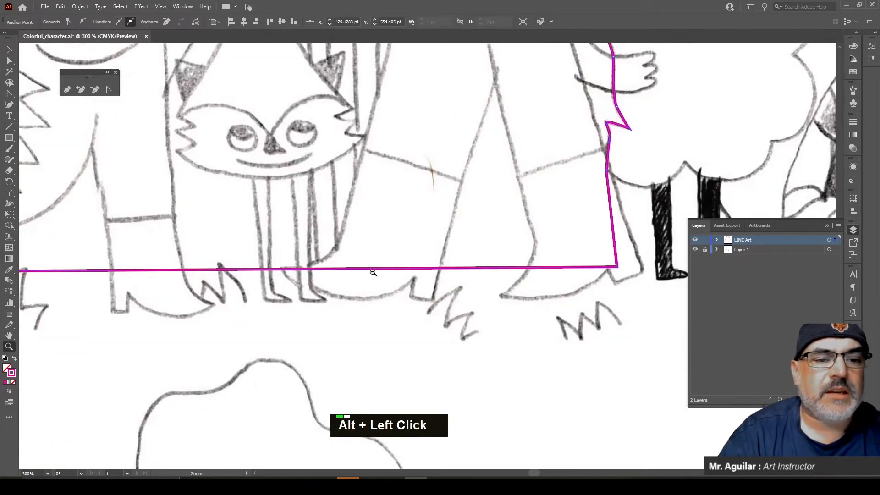
alt+click(393, 220)
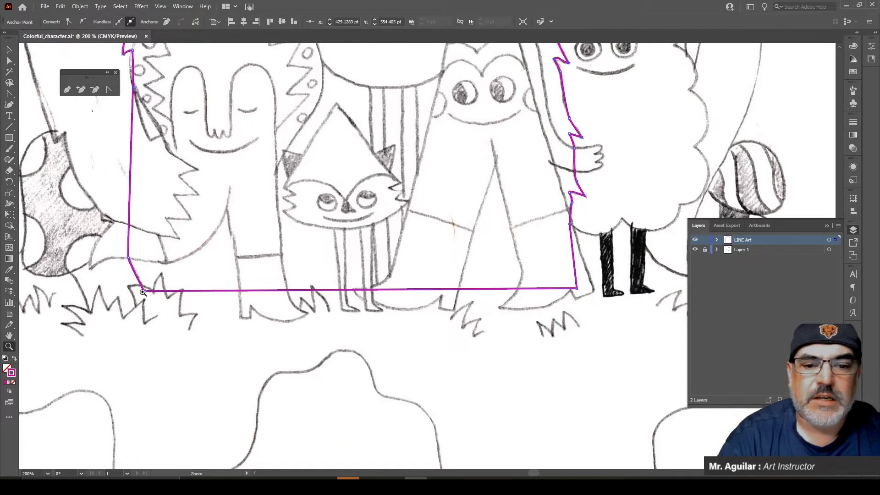
click(8, 60)
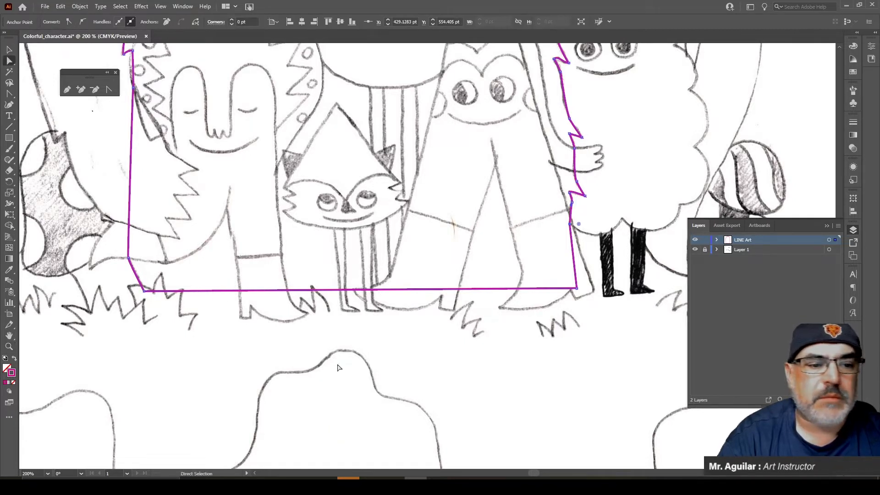
drag(616, 322, 136, 289)
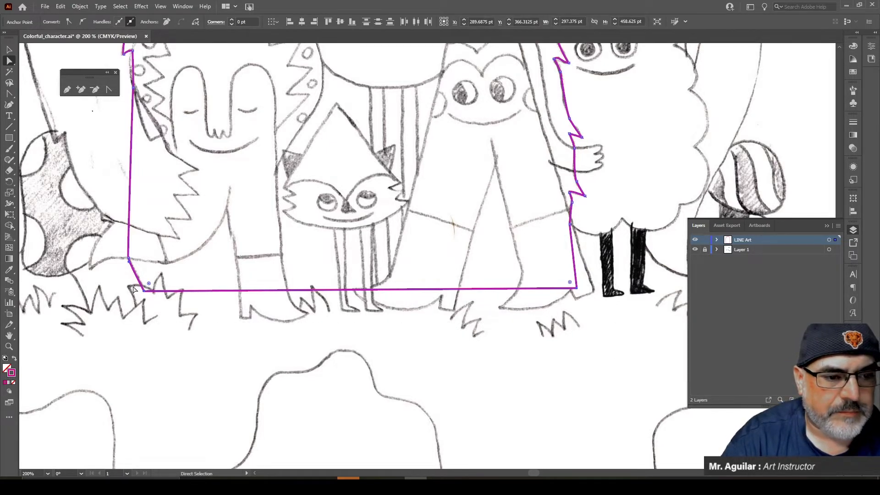
key(Down)
key(Down)
key(Down)
key(Down)
key(Down)
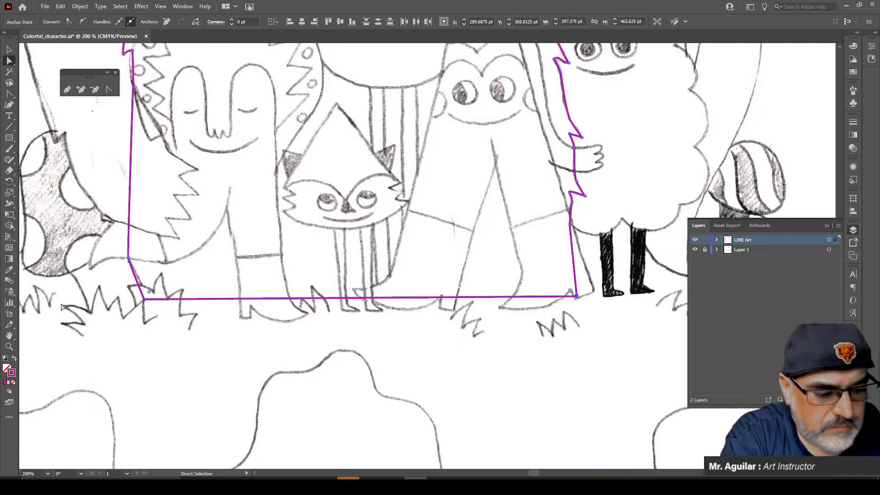
key(Up)
key(Up)
key(Up)
key(Up)
key(Up)
key(Up)
key(Up)
key(Up)
key(Up)
key(Up)
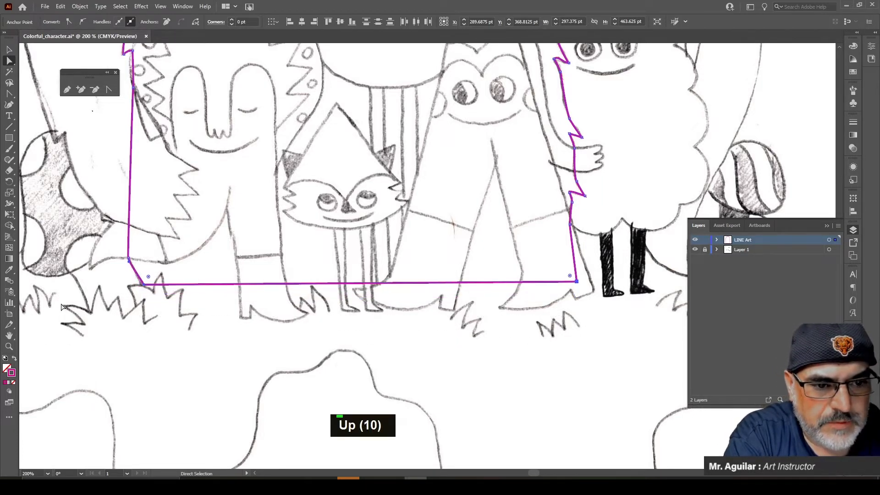
key(Up)
key(Up)
key(Up)
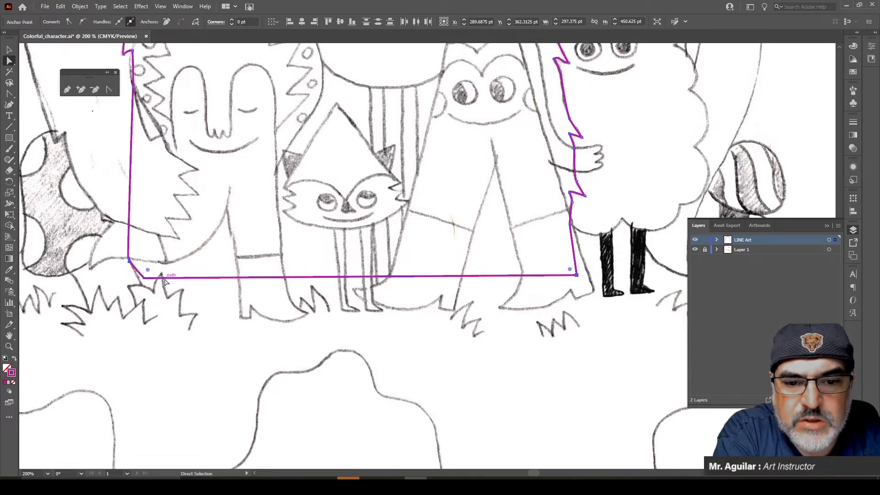
Step: Lower the outline's bottom edge slightly and shift its corners and the adjacent side anchor toward the spotted egg
drag(594, 301, 152, 297)
key(Down)
key(Down)
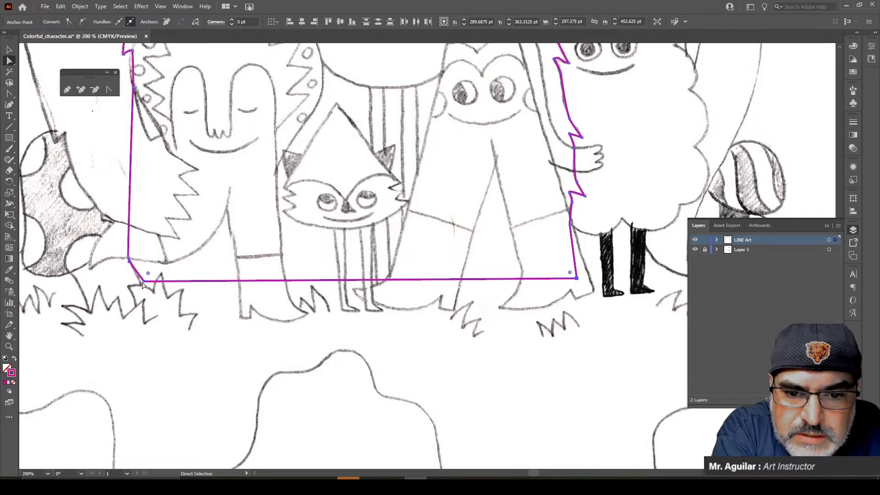
drag(142, 285, 123, 259)
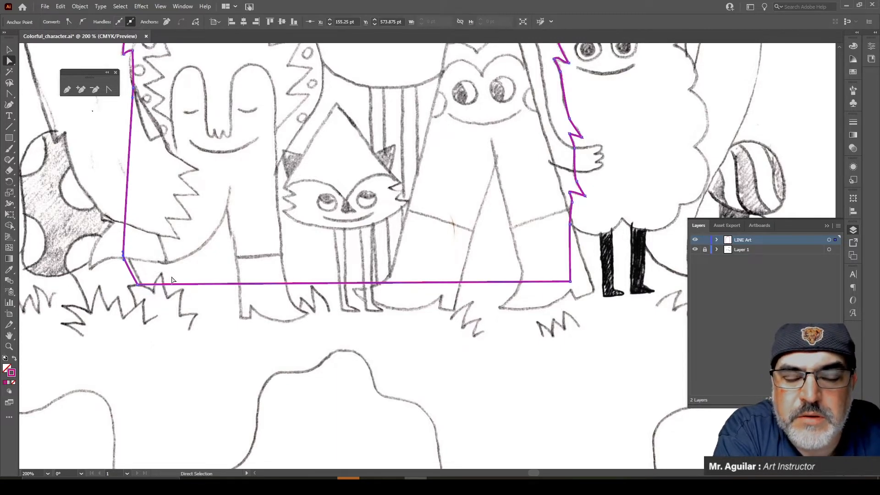
Step: Add a curve anchor with the Curvature tool to the monster's outline just above the second tuft over the patterned-hood character
scroll(281, 90, up, 10)
scroll(280, 90, up, 5)
scroll(226, 388, down, 12)
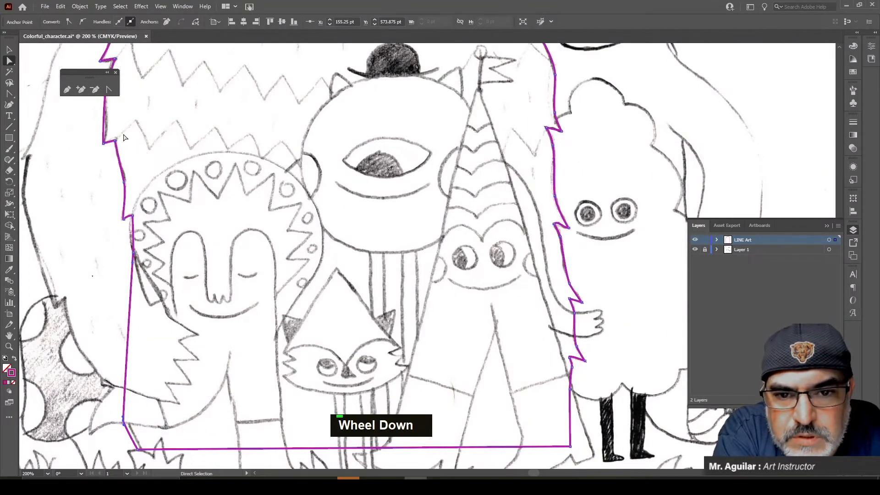
scroll(132, 234, up, 5)
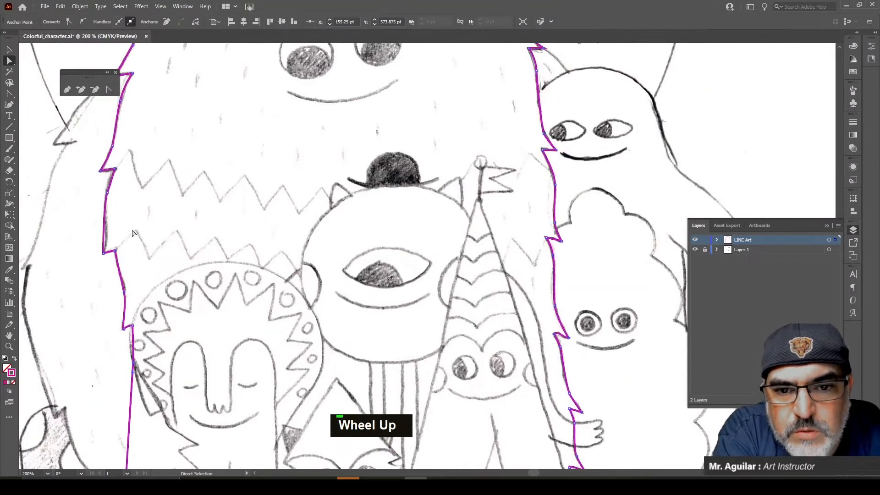
click(9, 105)
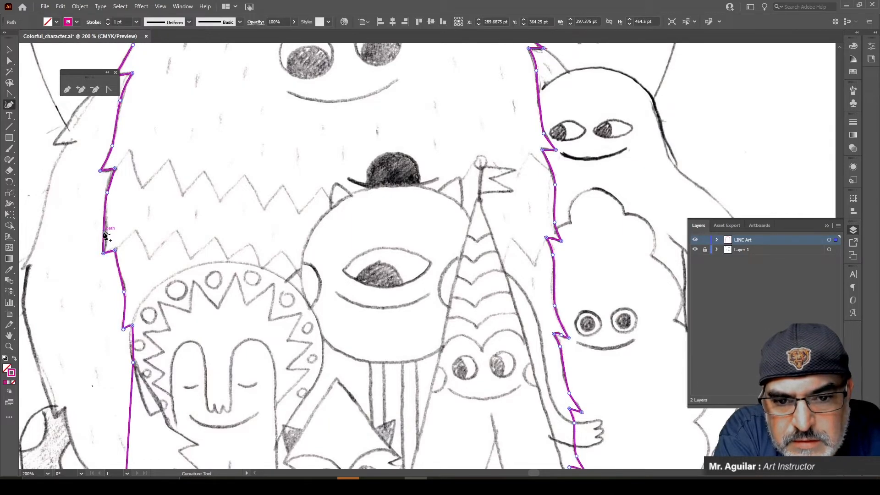
drag(104, 231, 106, 232)
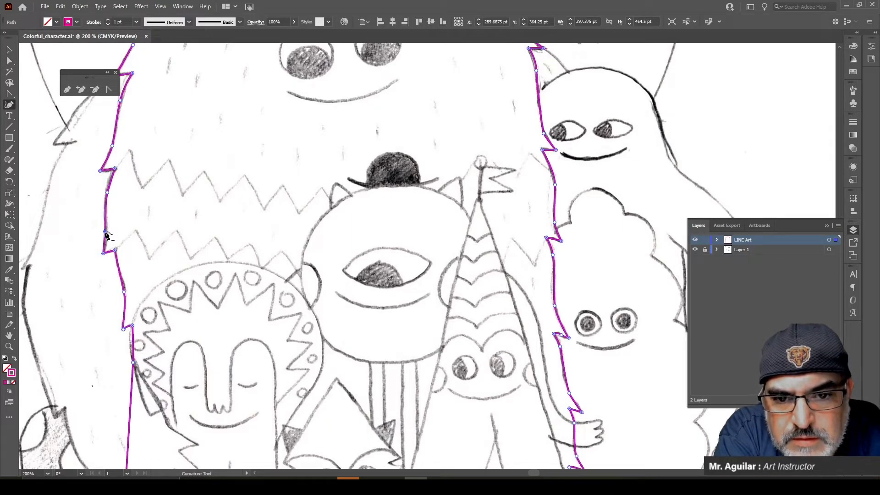
scroll(192, 229, up, 4)
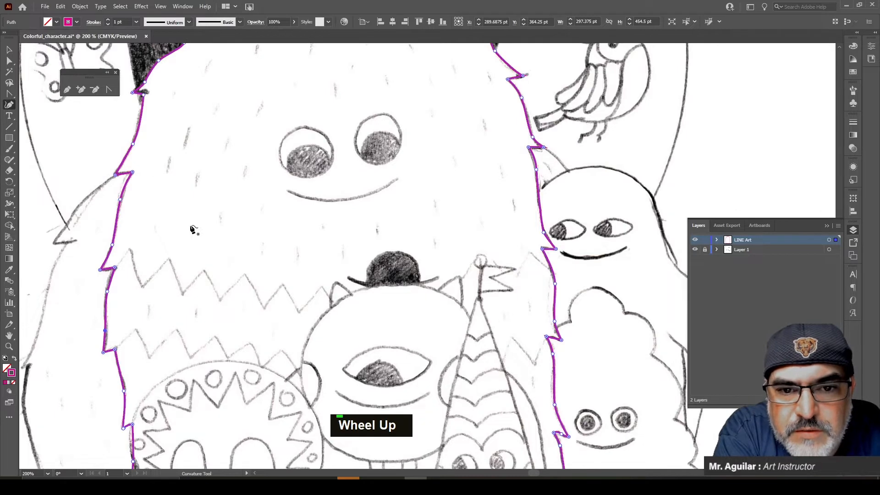
scroll(192, 229, up, 3)
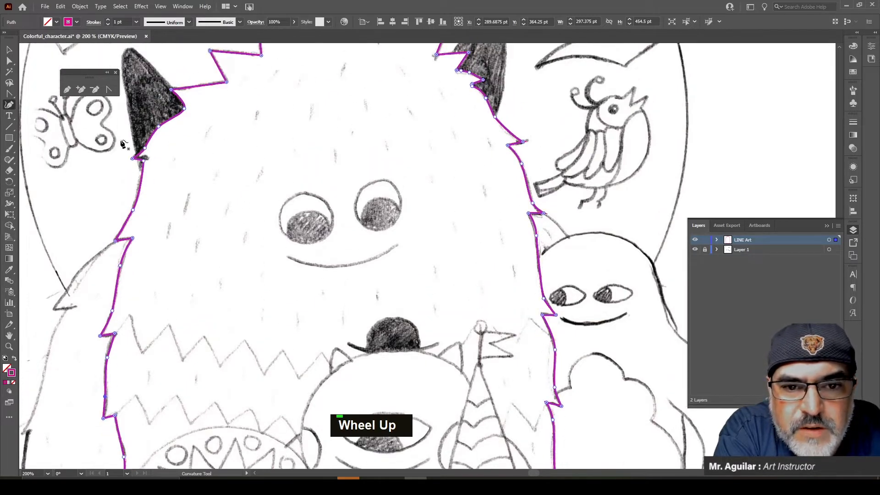
Step: Preview the large monster's shape as a solid magenta silhouette against the whole artboard, and restore its stroke-only outline
scroll(241, 257, down, 14)
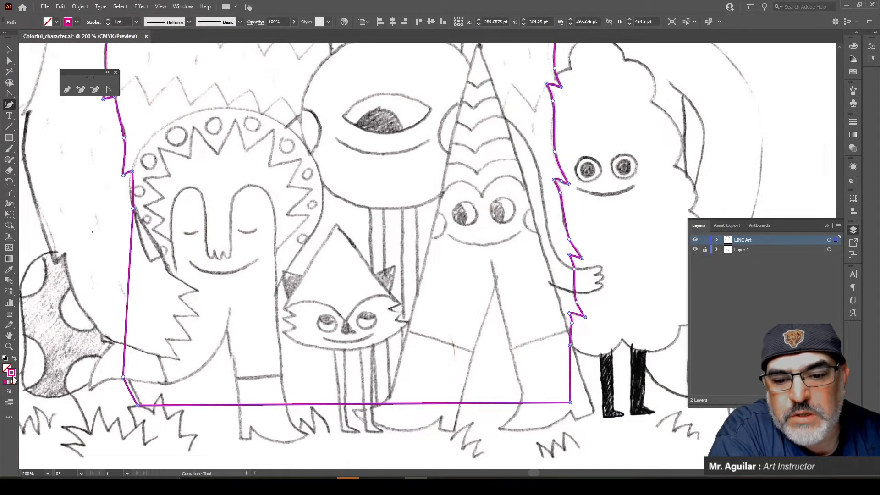
click(14, 359)
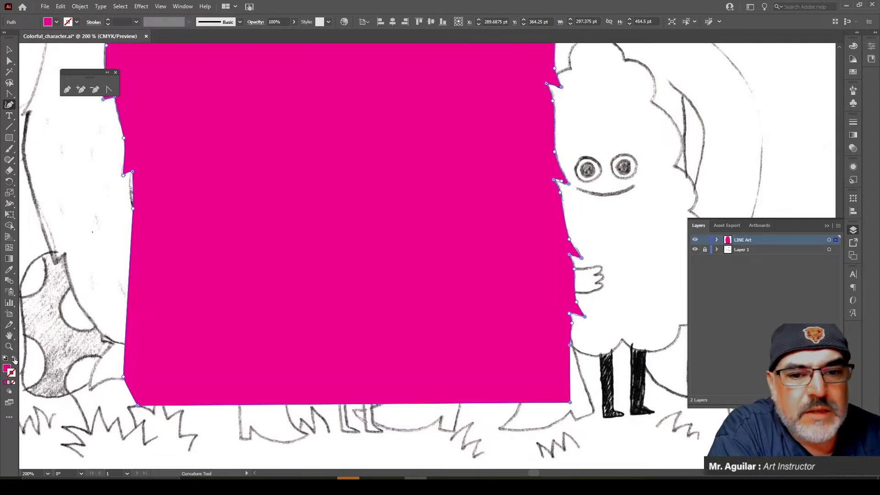
click(8, 347)
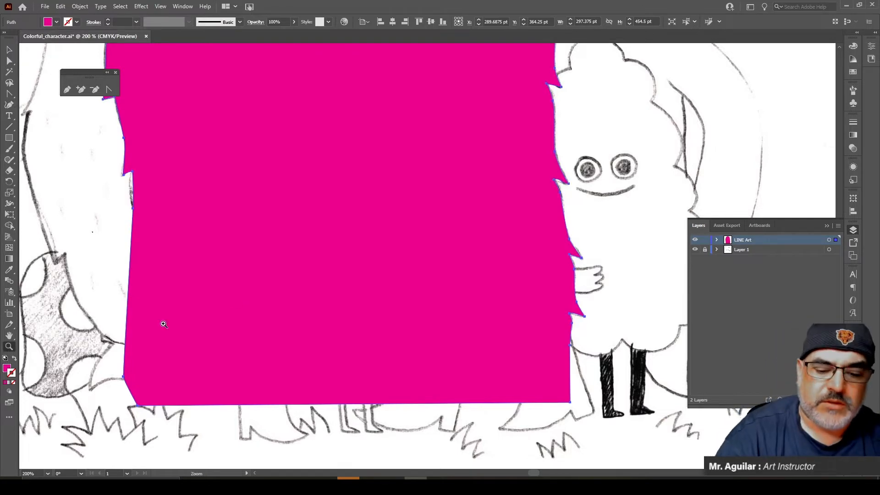
alt+click(359, 241)
alt+click(381, 219)
alt+click(388, 209)
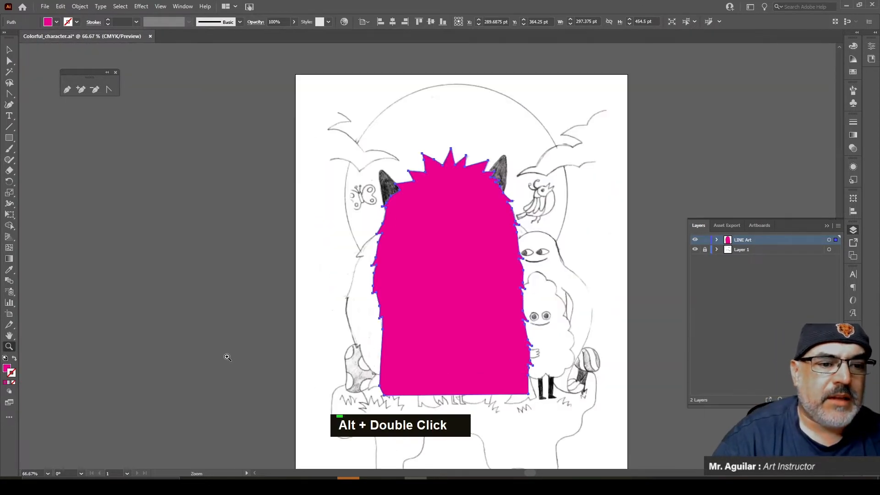
click(13, 359)
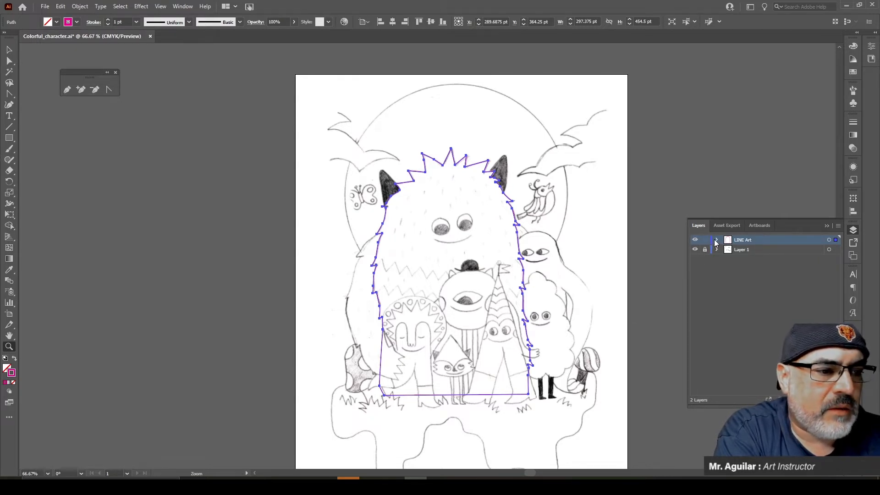
Step: Expand the LINE Art layer and lock the large monster's outline path
click(717, 240)
click(705, 250)
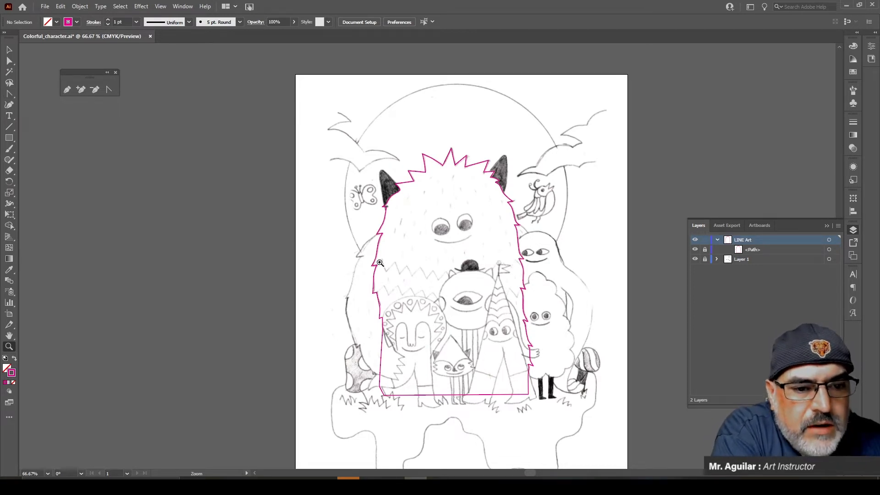
Step: Start a Pen path at the monster's upper arm tuft, curving over the shoulder and down the arm's inner side to the patterned hood
click(371, 300)
click(457, 306)
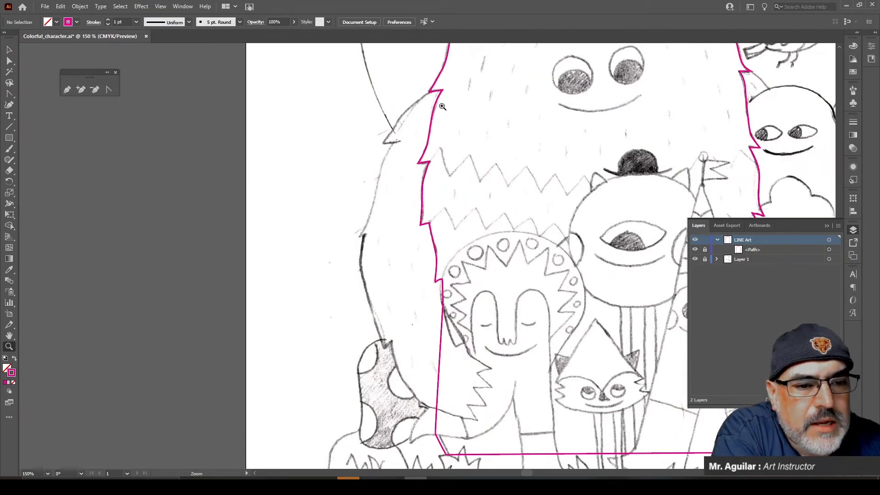
scroll(397, 148, down, 3)
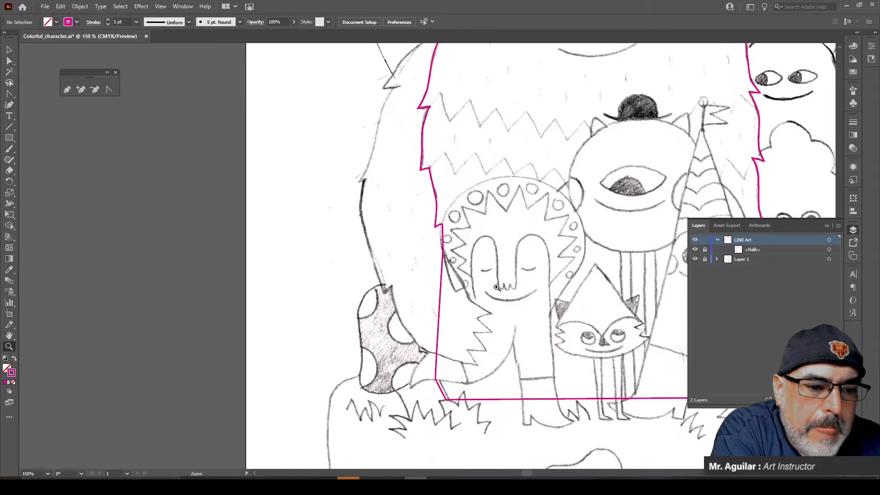
scroll(417, 162, up, 3)
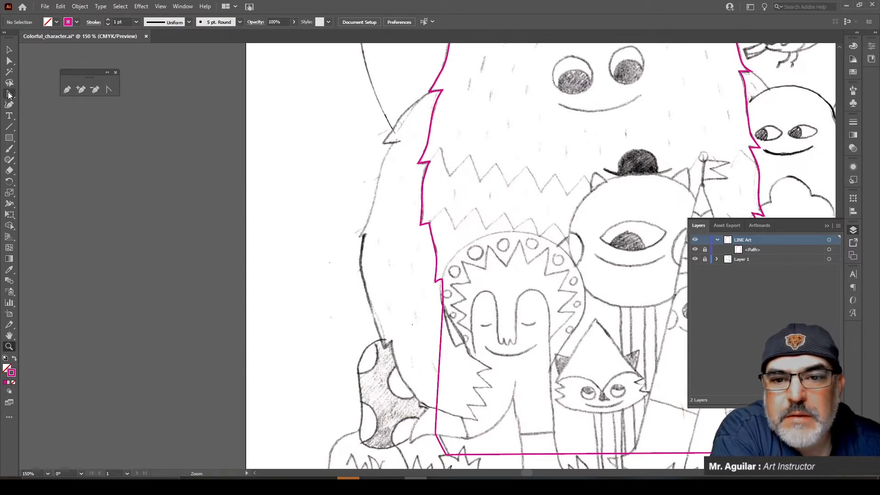
click(68, 87)
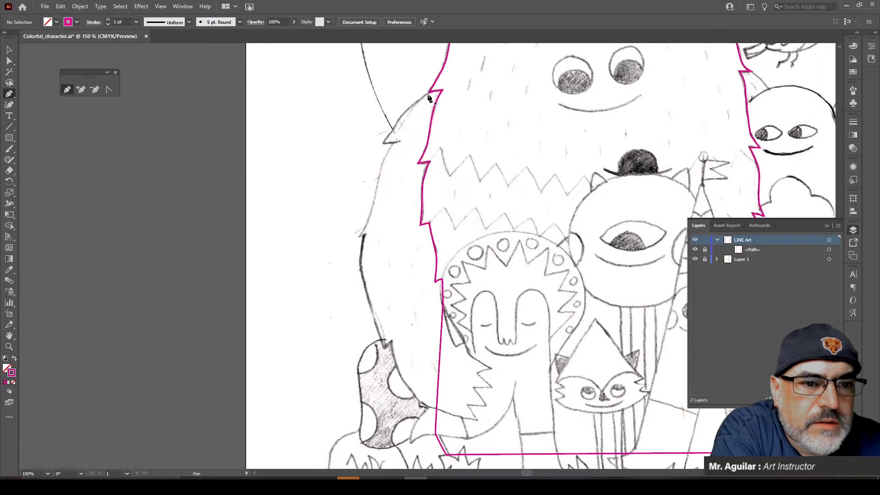
click(397, 121)
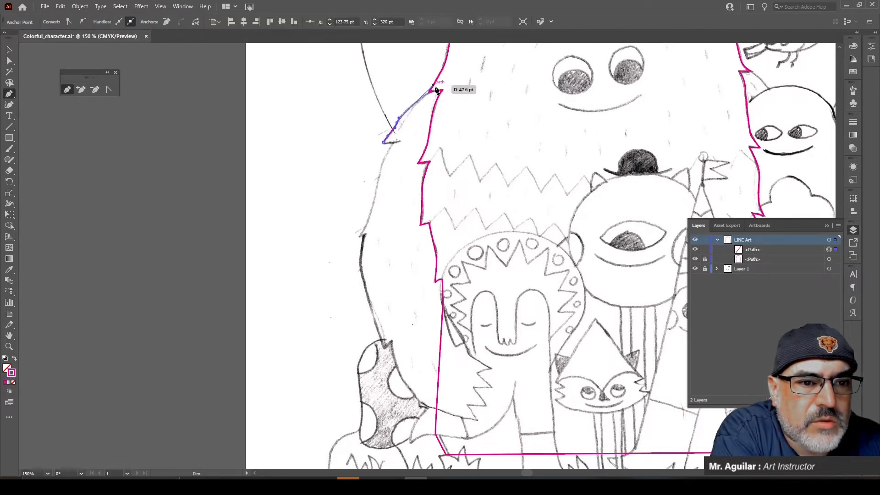
drag(437, 89, 455, 83)
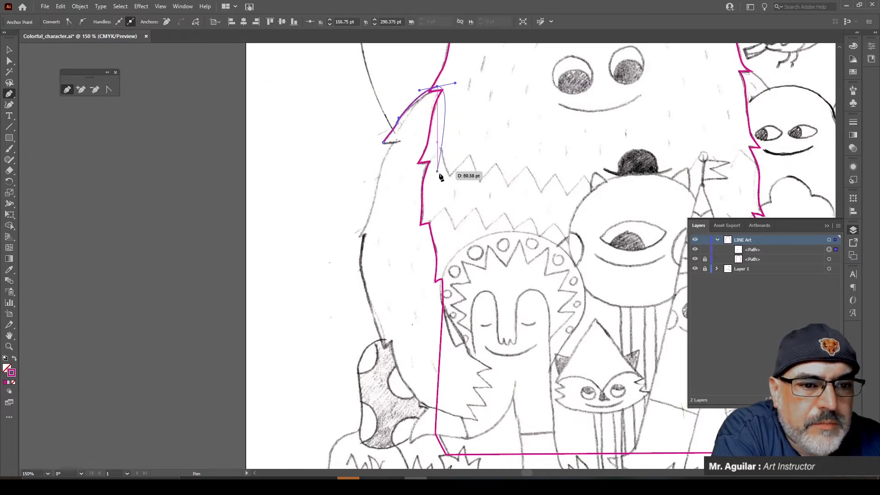
drag(439, 175, 437, 186)
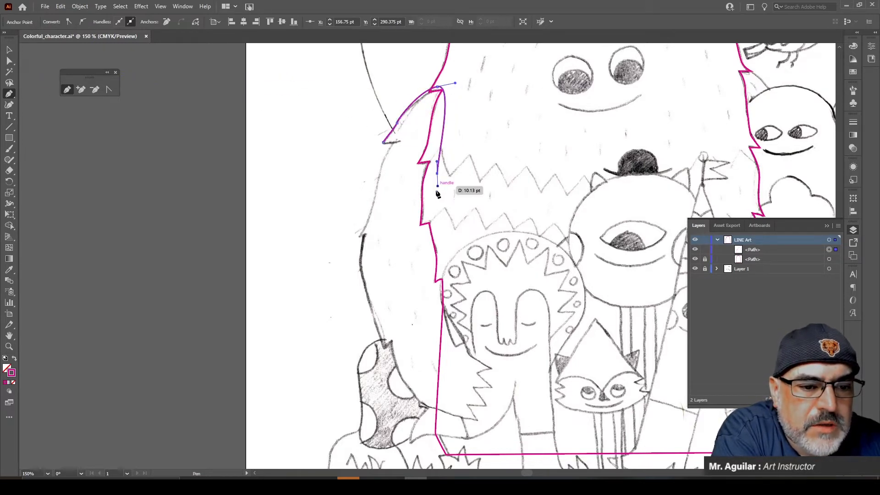
click(444, 276)
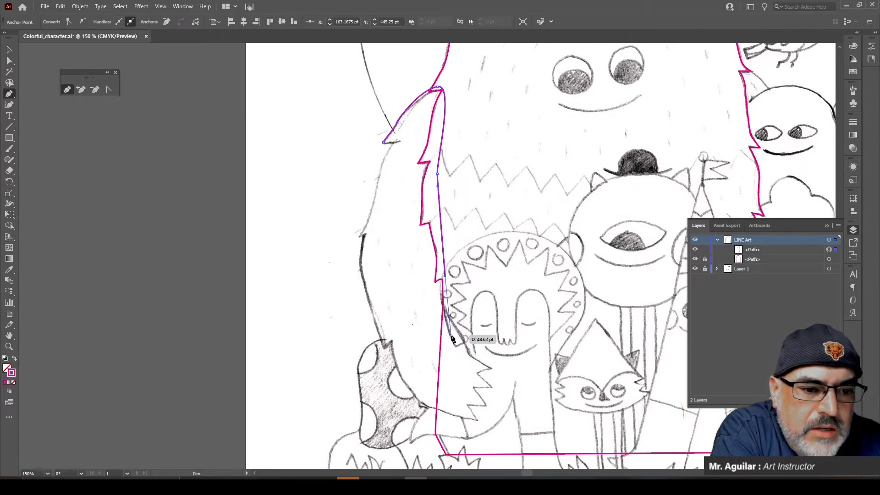
Step: Extend the arm outline along the hood's edge, around the small forearm tuft and onto the paw
click(446, 313)
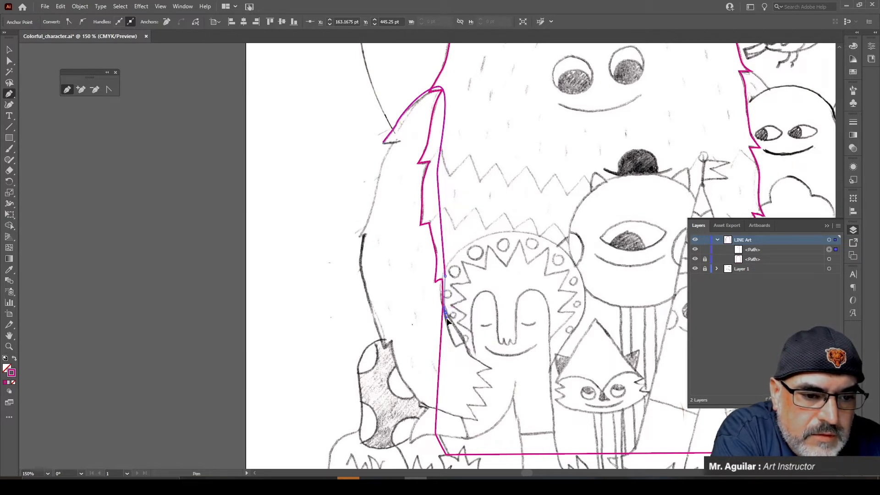
click(455, 346)
click(464, 342)
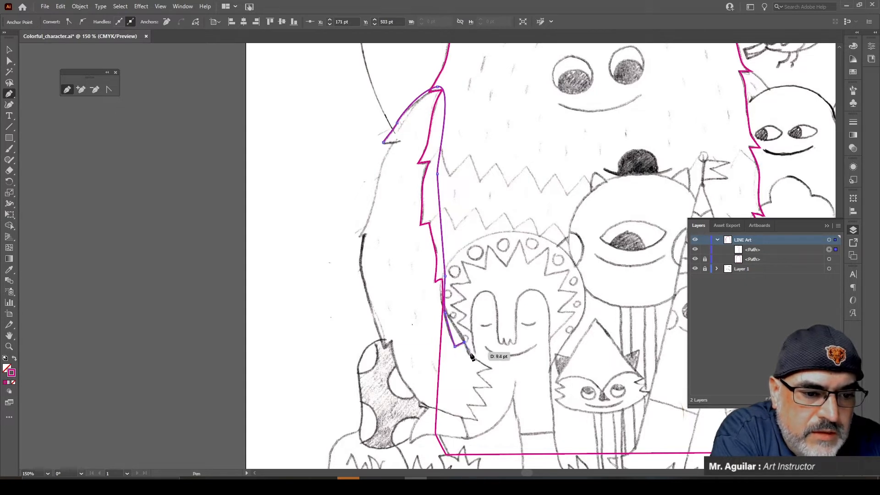
click(468, 354)
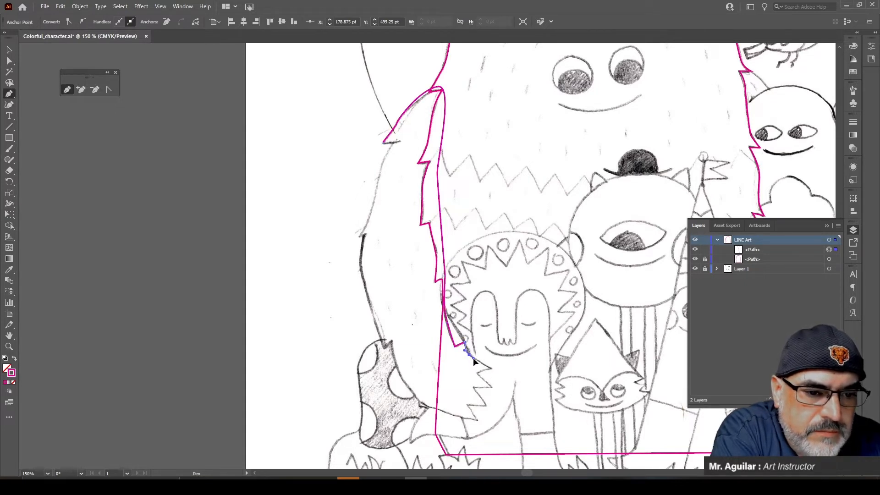
Step: Trace the zigzag furry fingertips of the monster's paw down to its lowest point
click(490, 368)
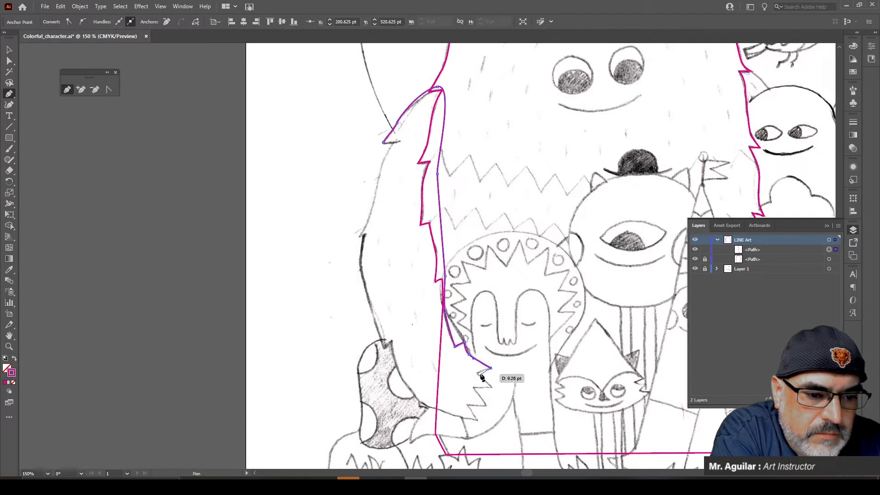
drag(476, 369, 480, 380)
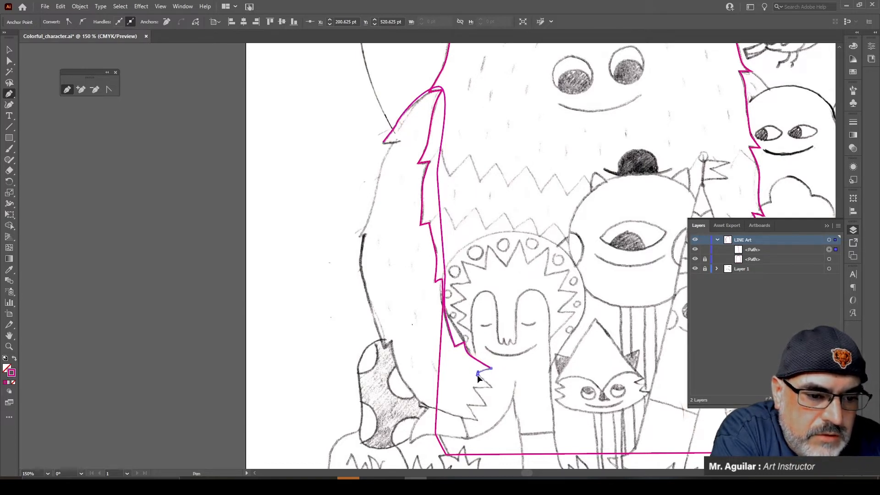
drag(478, 375, 487, 407)
click(491, 387)
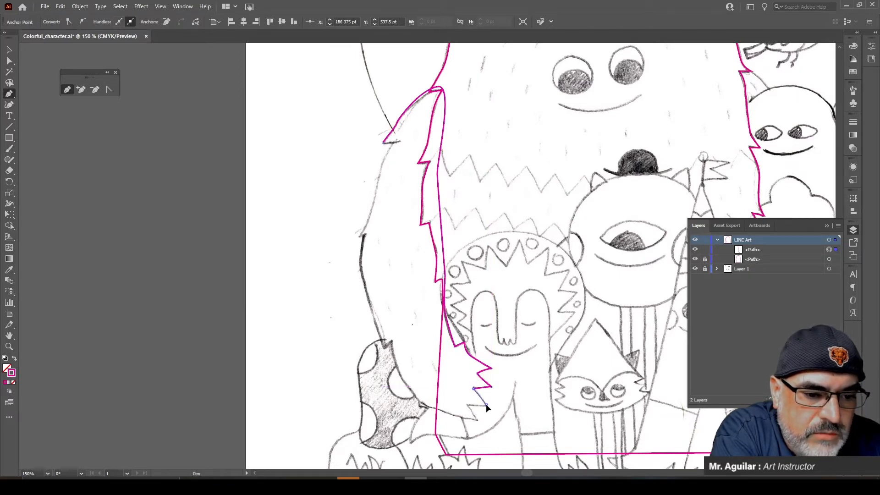
click(486, 405)
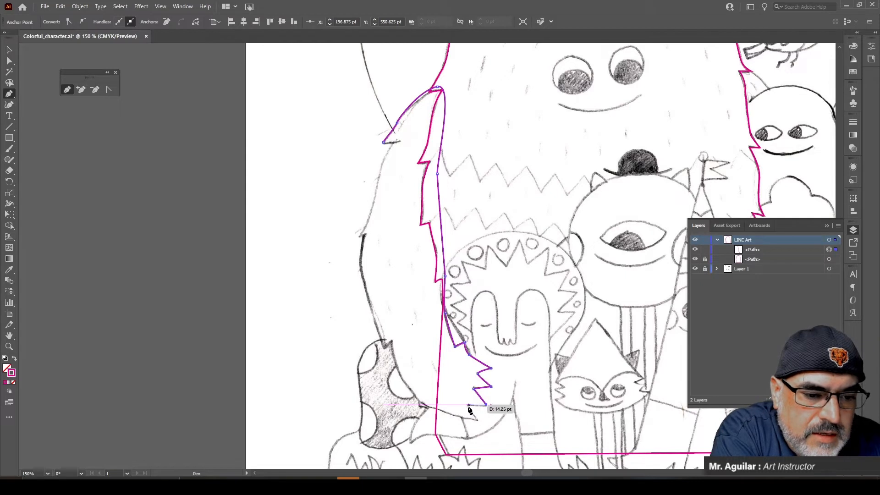
click(477, 420)
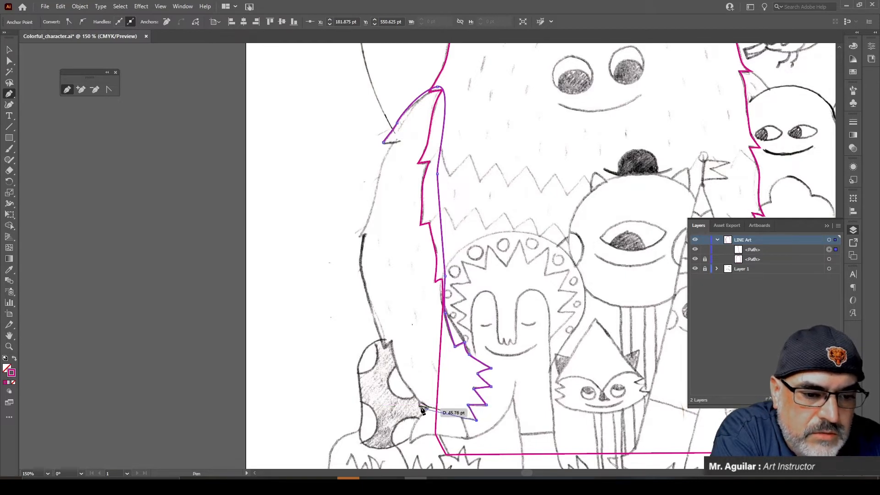
Step: Trace the paw's lower edge and curve up along the spotted egg, ending with a corner at the tuft above the egg
drag(419, 402, 407, 386)
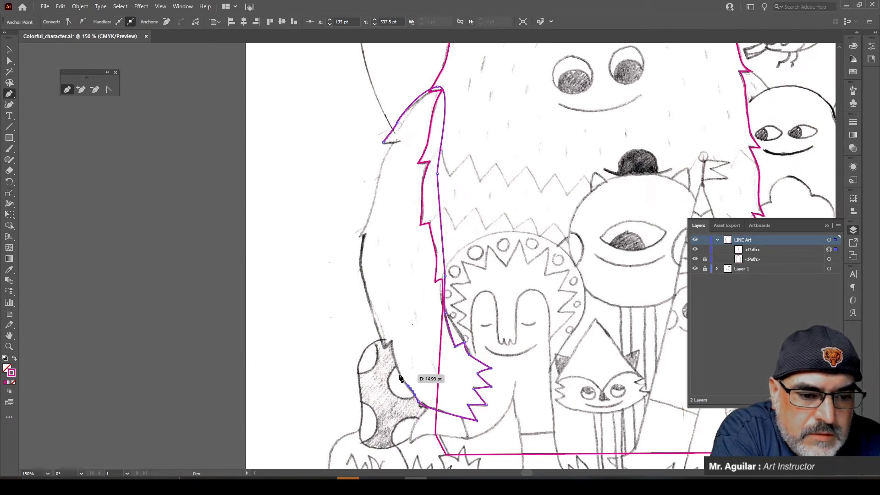
click(399, 372)
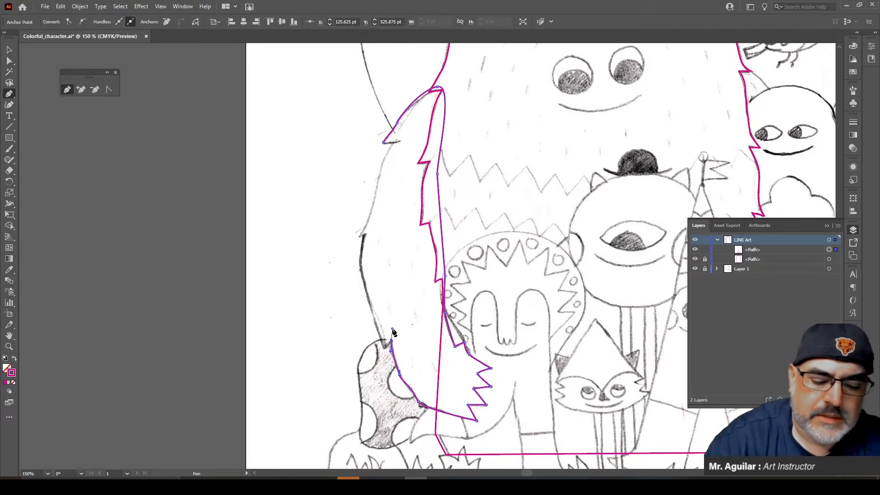
click(392, 330)
key(alt)
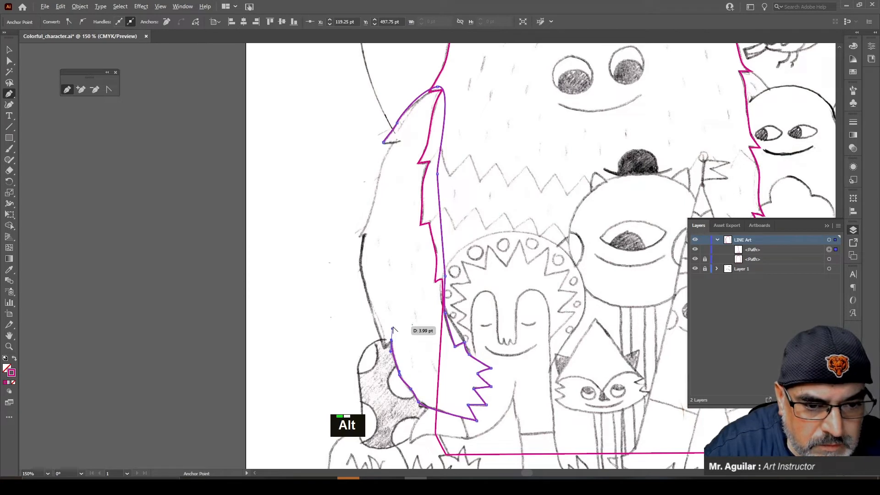
alt+click(390, 330)
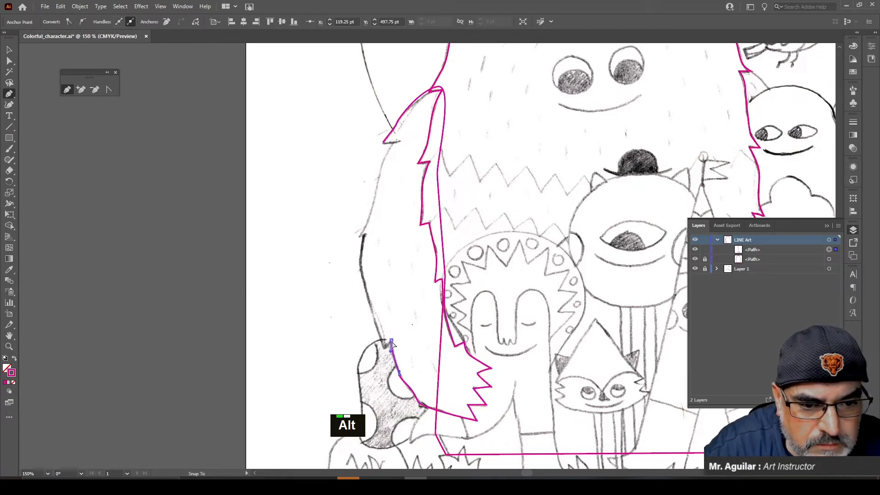
click(384, 345)
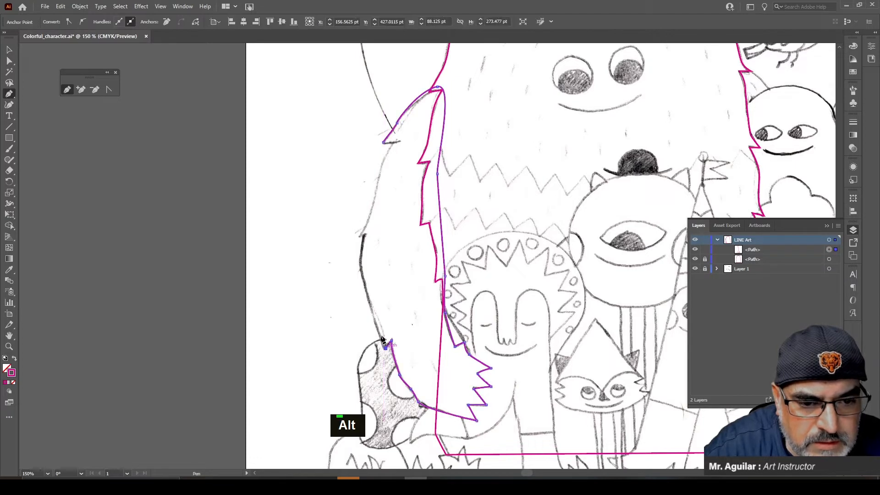
click(384, 345)
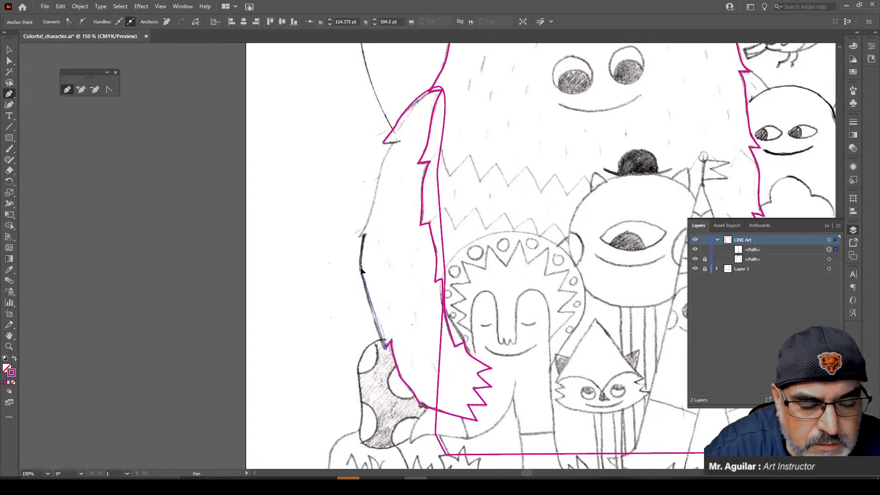
Step: Trace the arm's outer edge upward around the middle tuft and close the path at the upper tuft's starting point
drag(362, 254, 369, 220)
click(365, 235)
click(359, 236)
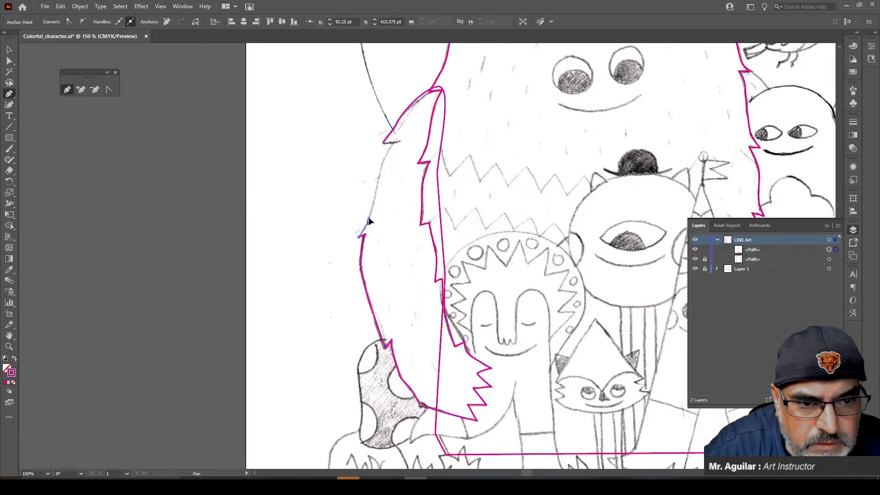
drag(383, 161, 393, 145)
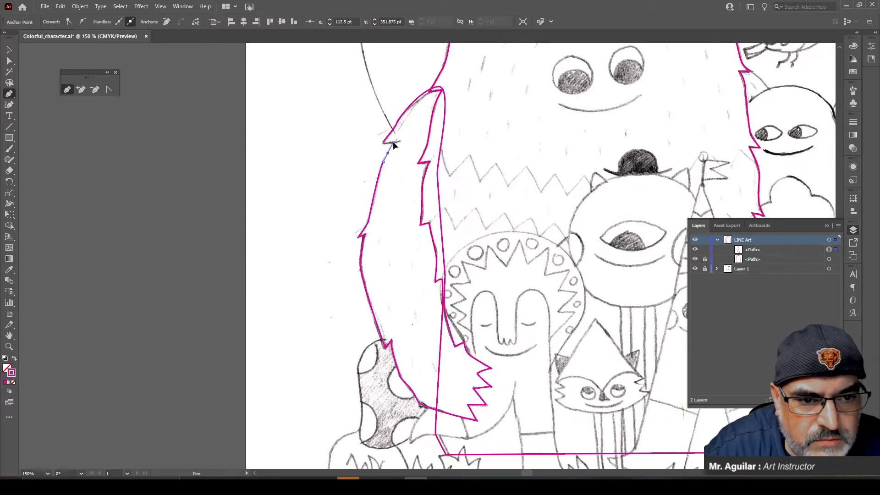
click(384, 143)
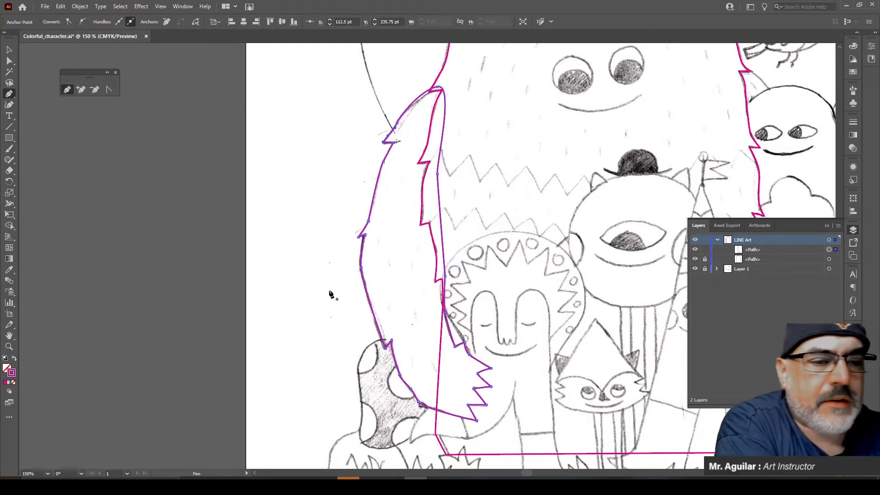
Step: Shift the arm outline's shoulder anchor slightly inward over the monster's body with the Direct Selection tool
double_click(9, 61)
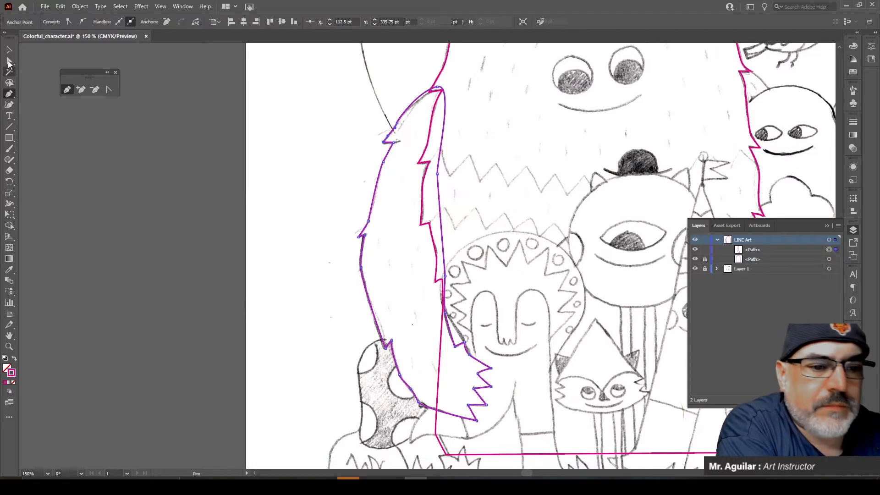
click(487, 162)
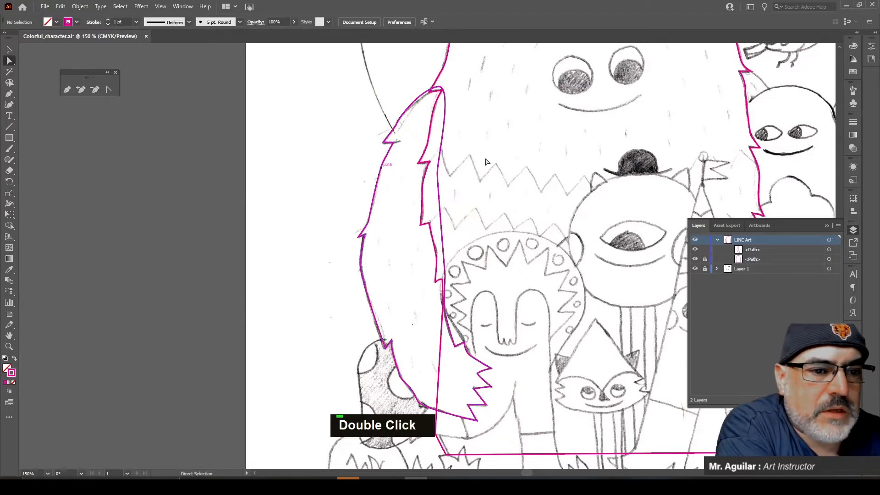
click(427, 91)
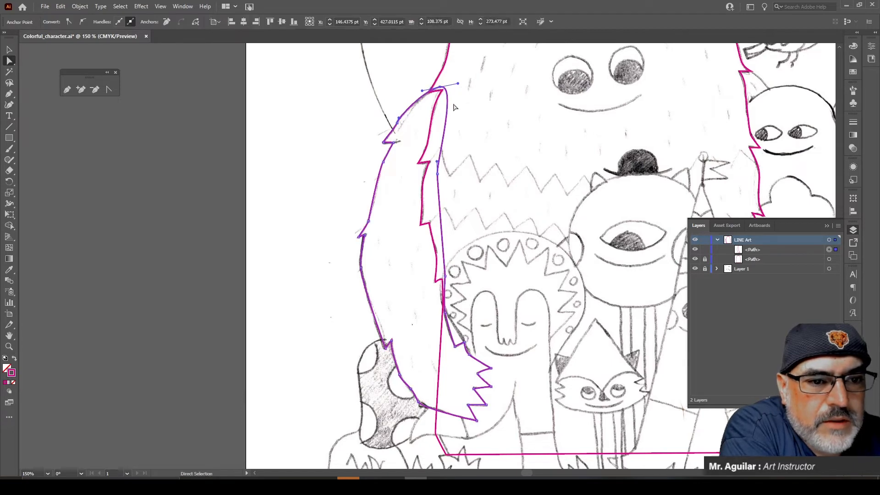
scroll(454, 107, down, 5)
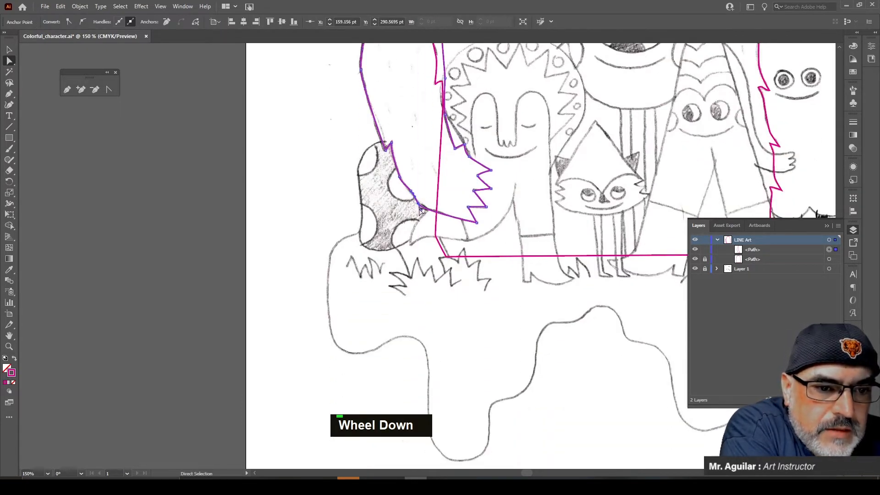
Step: Refine the arm outline's anchors beside the spotted egg and add a Curvature point along the paw's lower edge
mouse_move(423, 210)
mouse_down()
mouse_move(427, 219)
mouse_move(423, 210)
mouse_up()
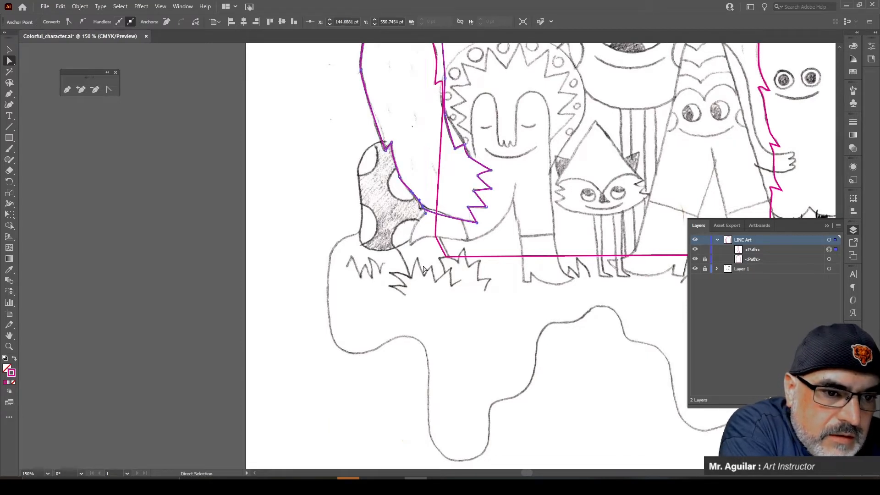
click(9, 105)
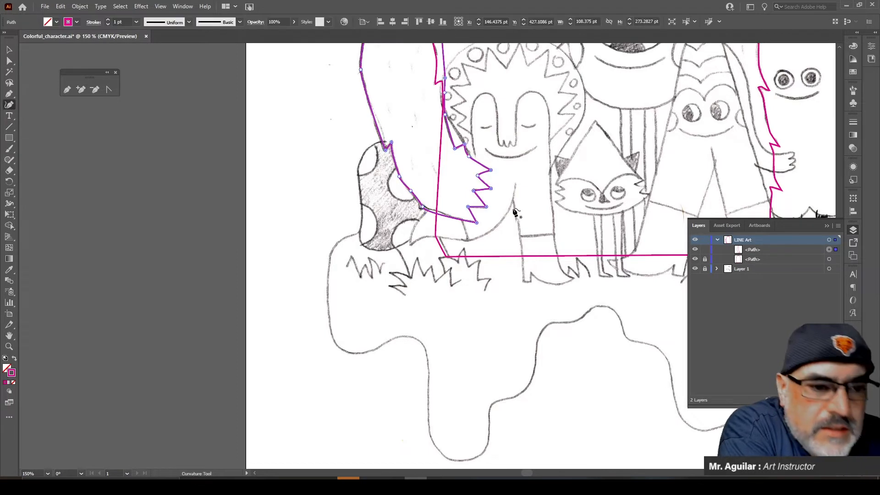
click(454, 218)
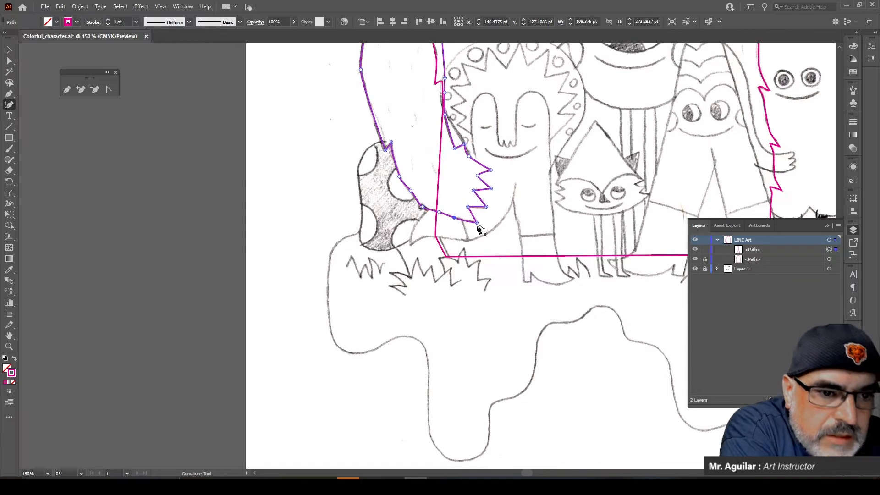
double_click(10, 61)
click(293, 183)
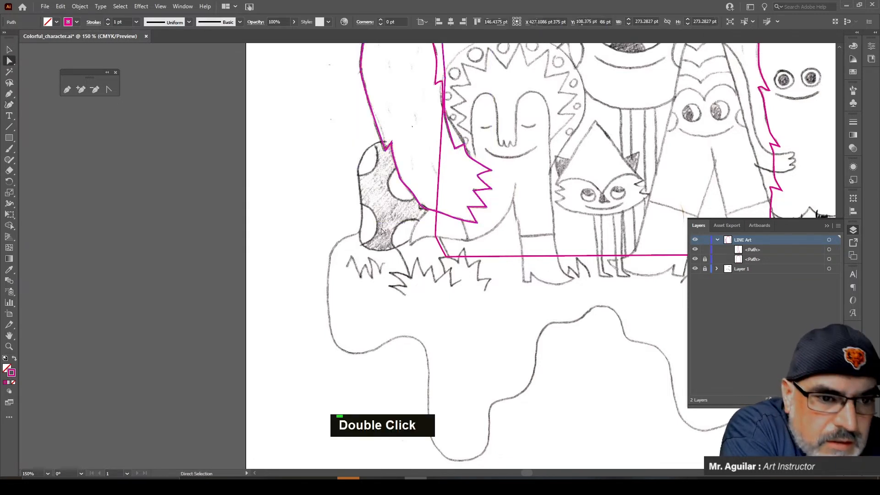
click(399, 182)
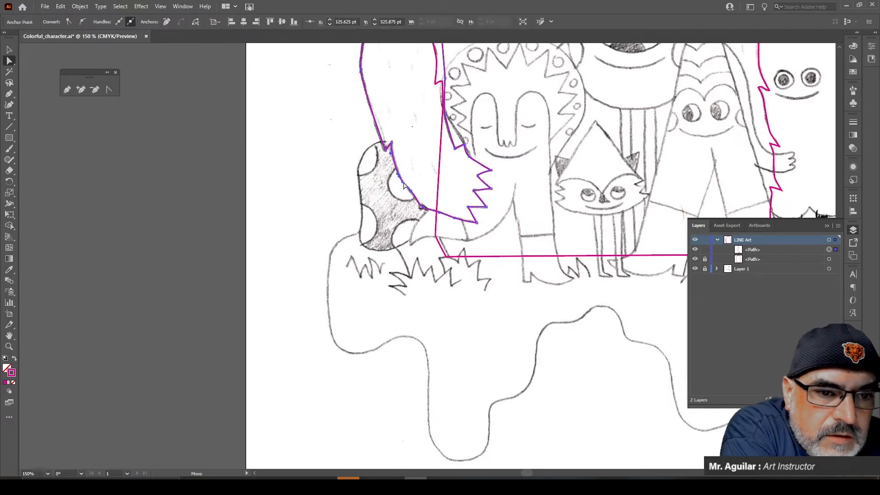
click(436, 212)
Step: Lock the finished arm path and rename it Left Arm
scroll(447, 214, up, 2)
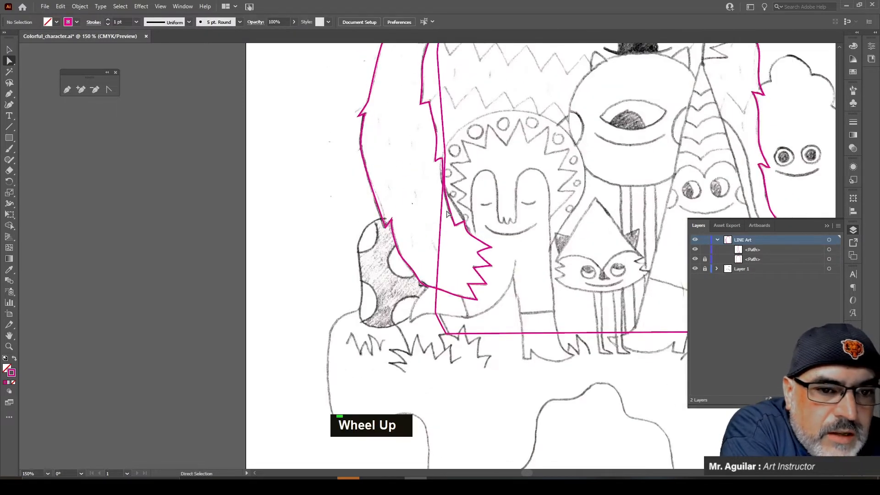
scroll(582, 226, down, 1)
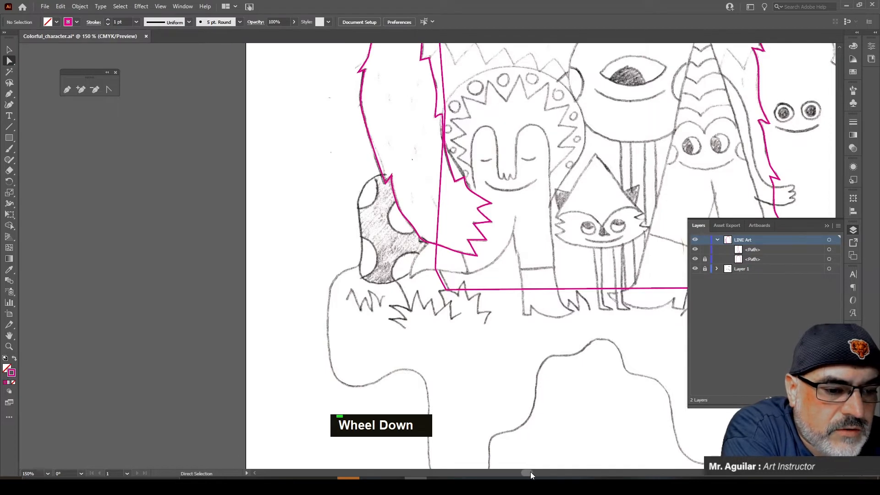
scroll(530, 472, left, 5)
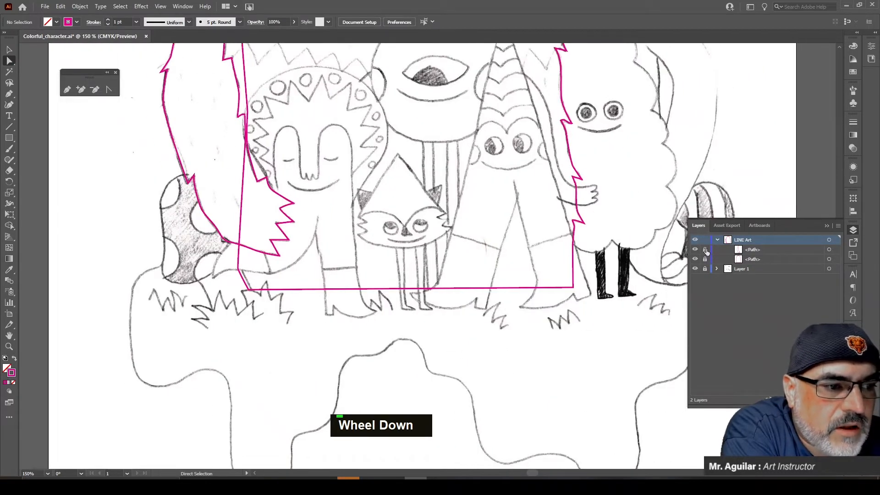
double_click(757, 249)
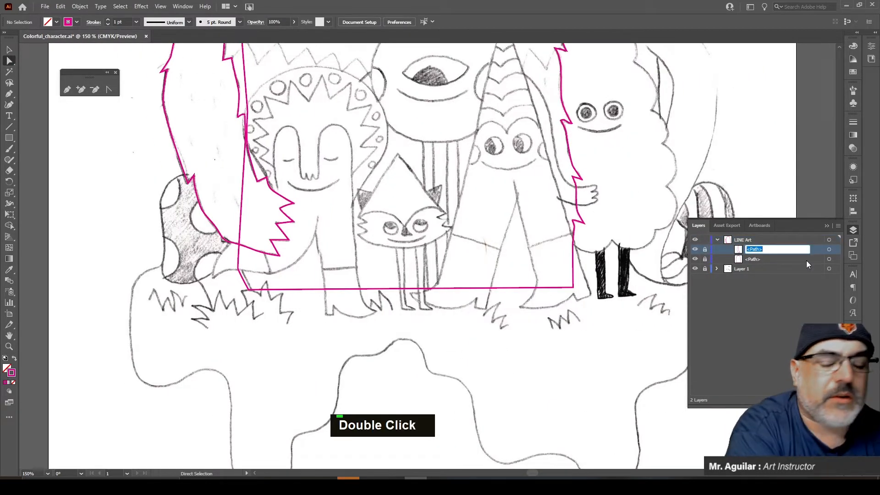
text(Left)
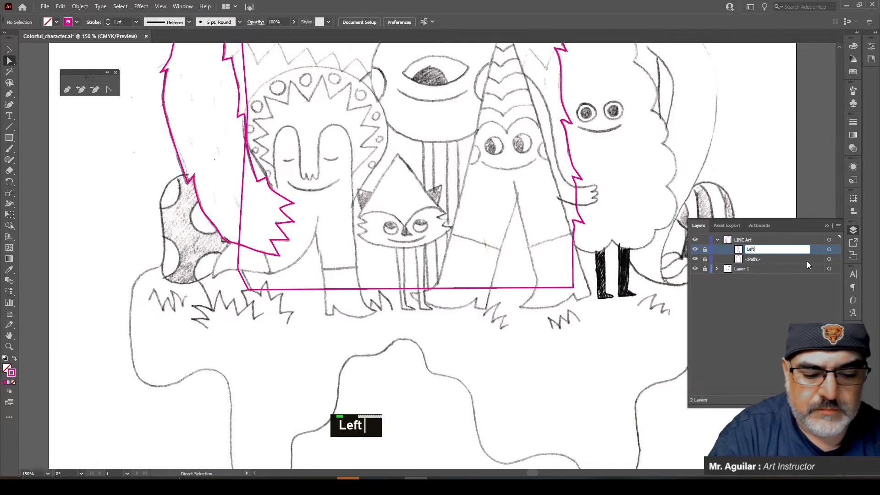
text( Arm)
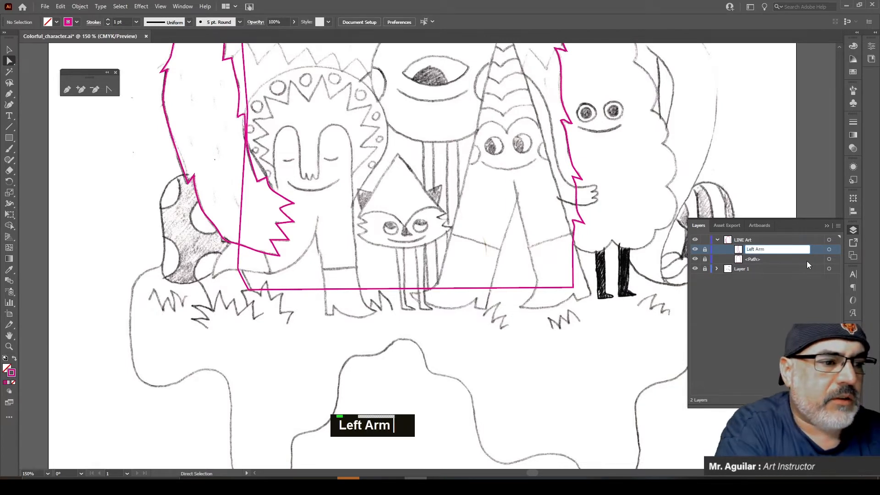
click(800, 263)
Step: Collapse the layer list and look over the traced monster and the untraced characters in front of and beside it
scroll(648, 319, up, 3)
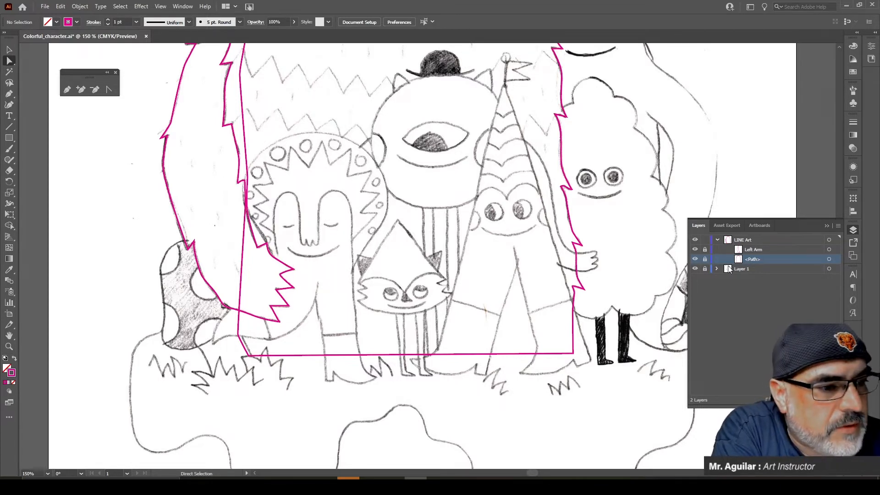
scroll(452, 348, up, 3)
scroll(452, 348, up, 2)
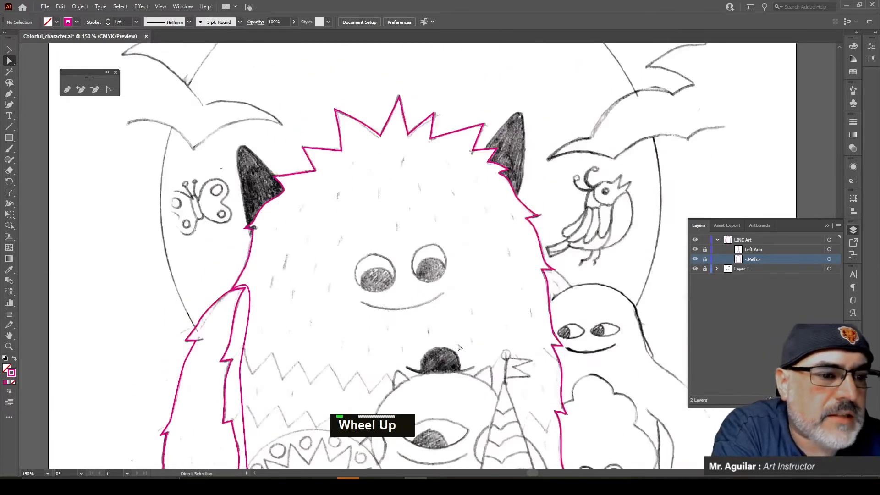
scroll(452, 348, down, 4)
click(827, 226)
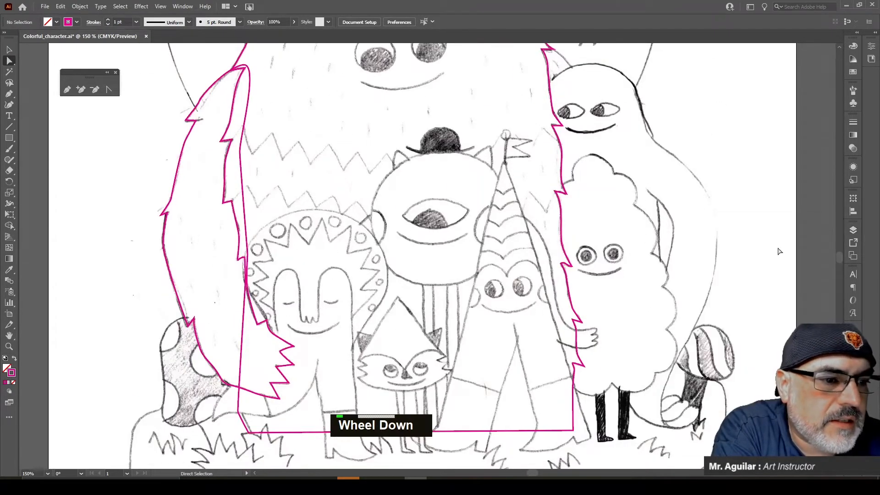
scroll(678, 290, up, 3)
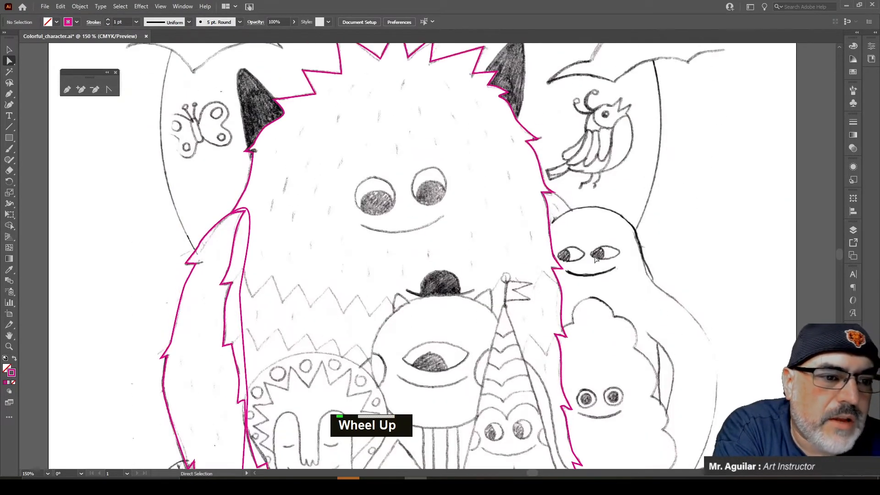
scroll(568, 207, down, 3)
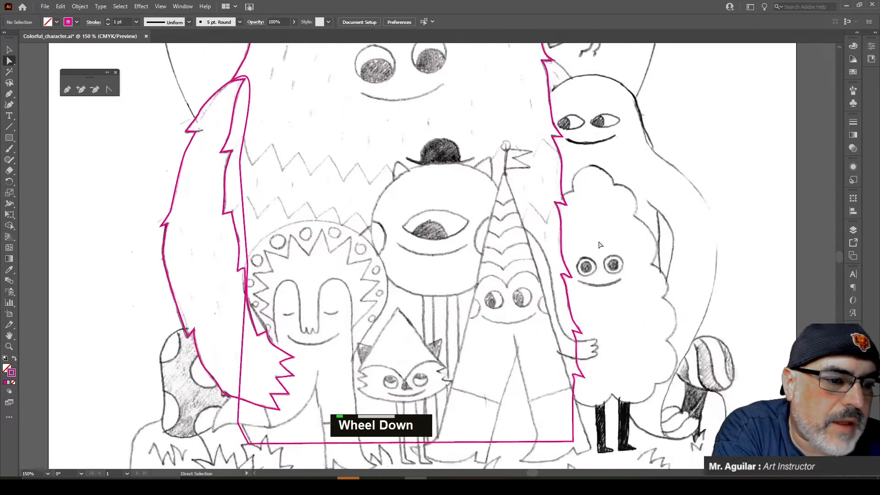
scroll(622, 257, up, 1)
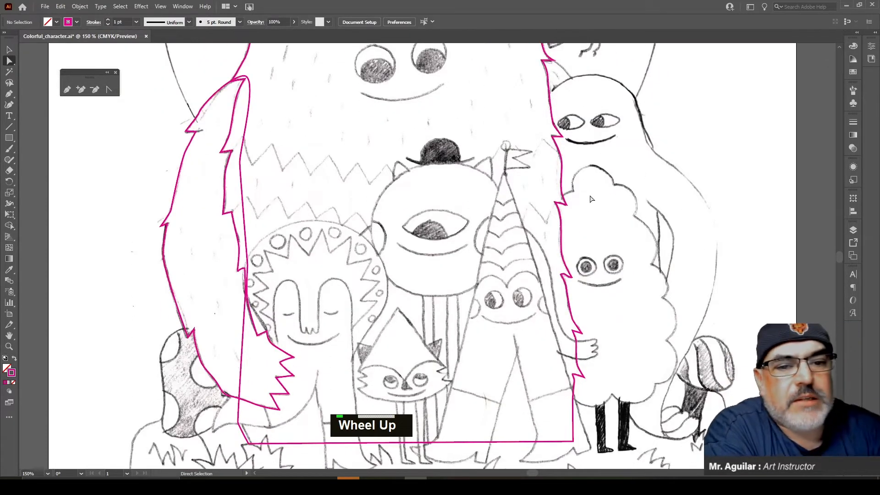
scroll(602, 205, up, 1)
scroll(588, 156, down, 5)
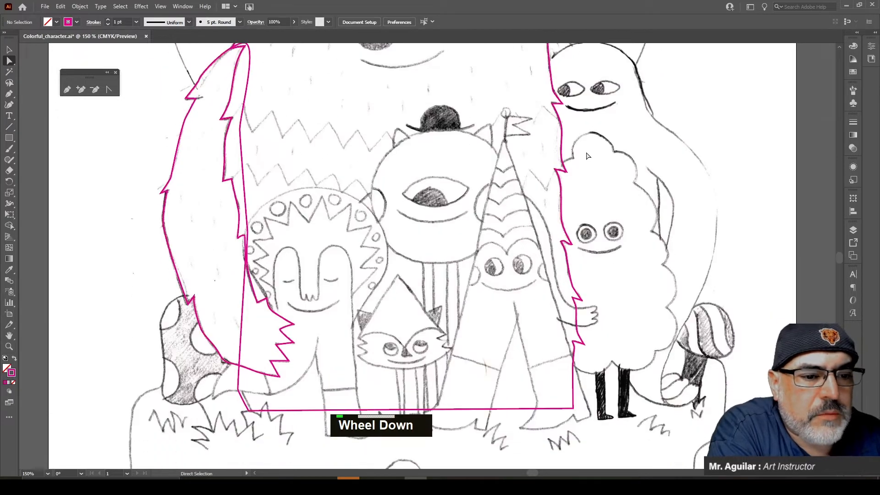
scroll(587, 158, up, 6)
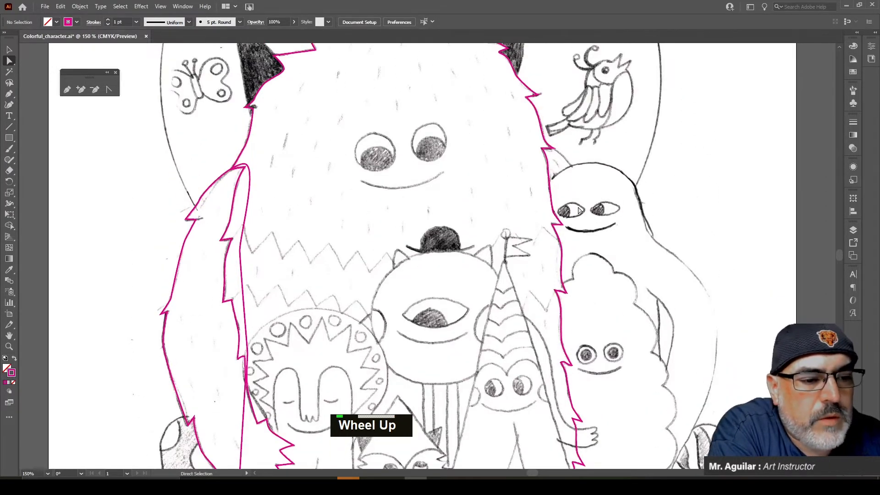
scroll(615, 197, down, 3)
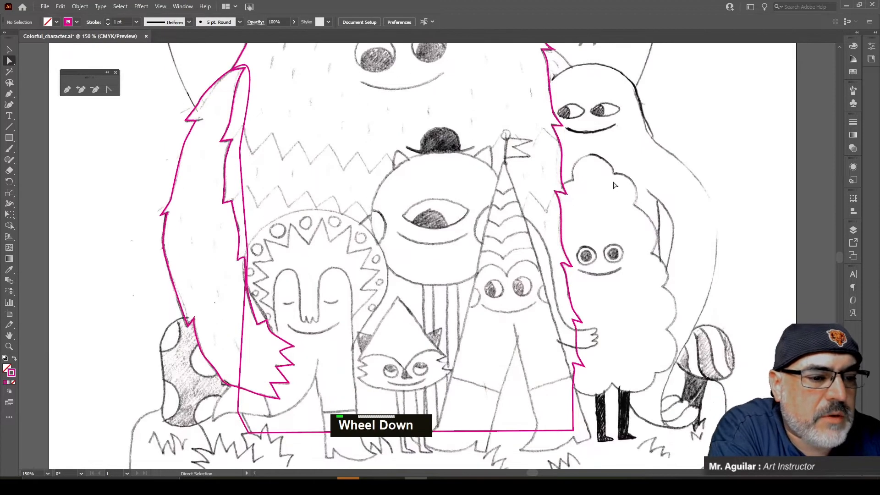
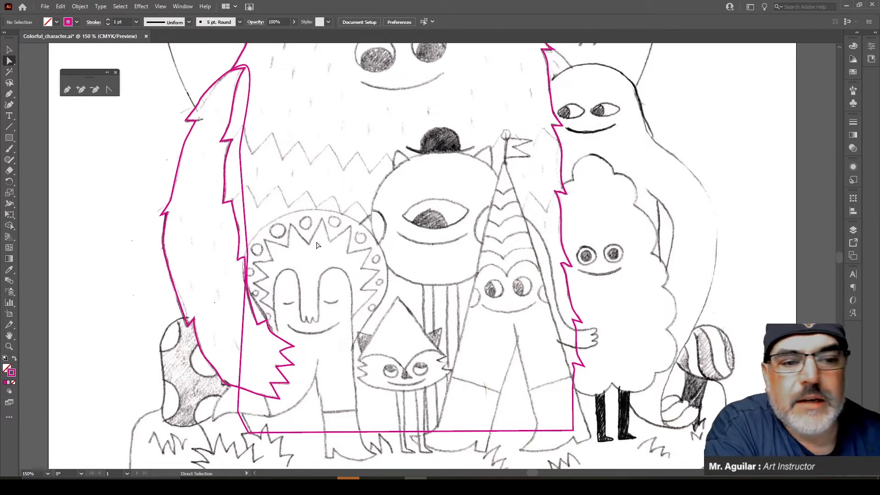
Step: Draw an ellipse over the one-eyed character's head and stretch it to about 112 by 114 pt to match the sketch
click(9, 139)
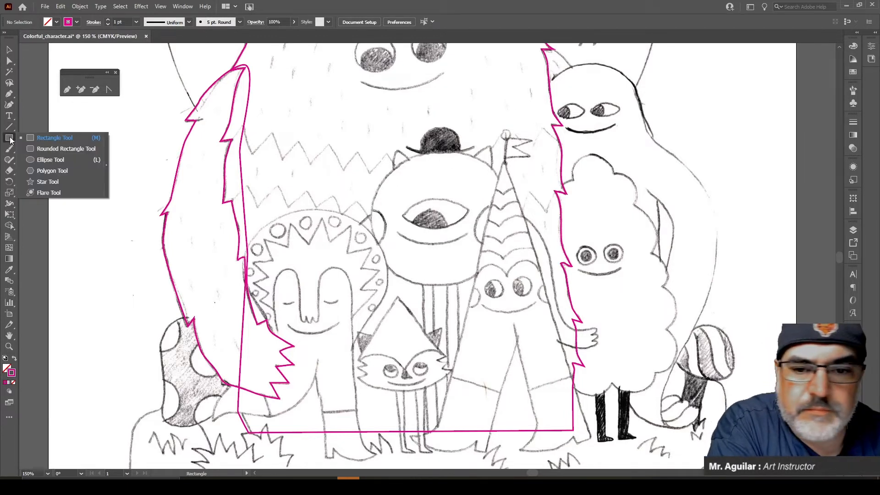
click(38, 164)
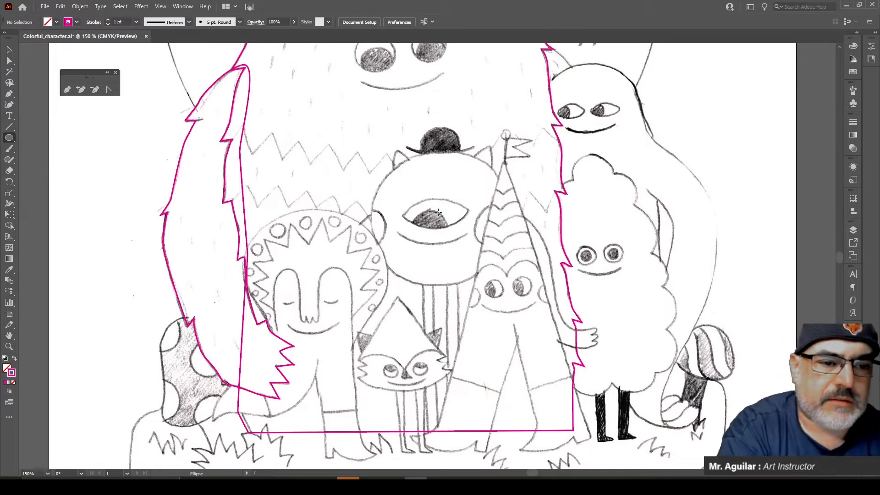
drag(440, 213, 450, 288)
click(9, 51)
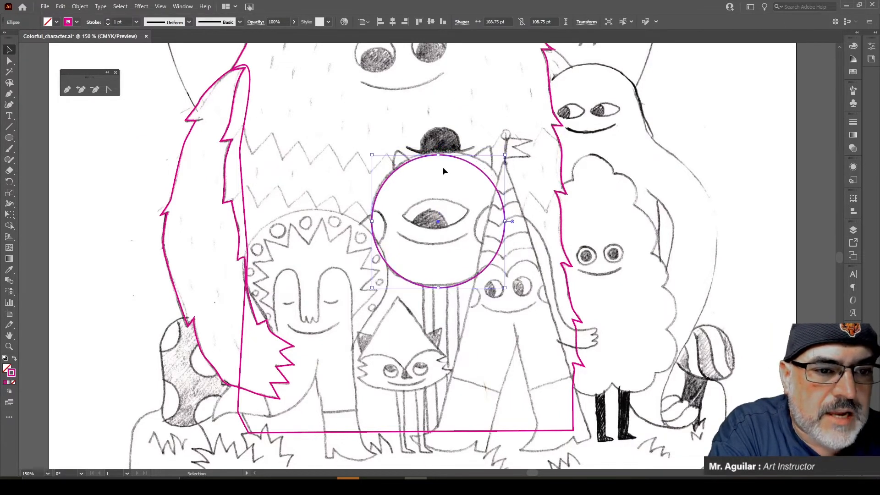
drag(438, 156, 441, 148)
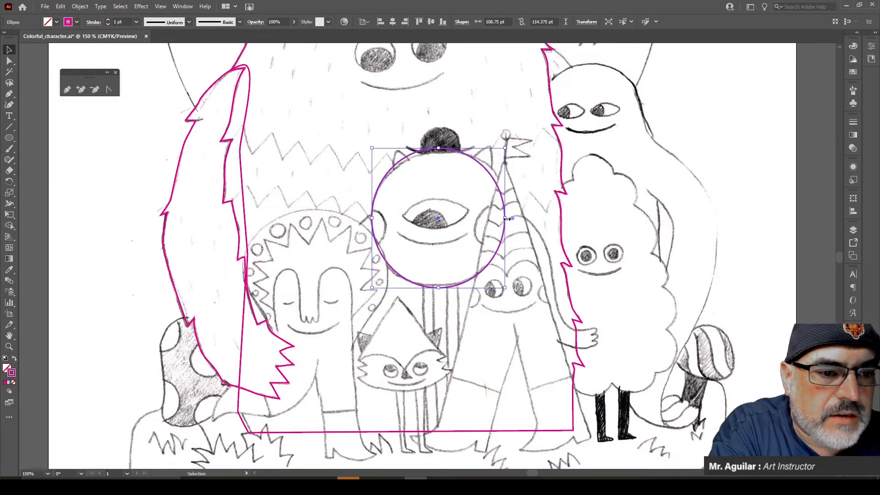
drag(506, 219, 509, 219)
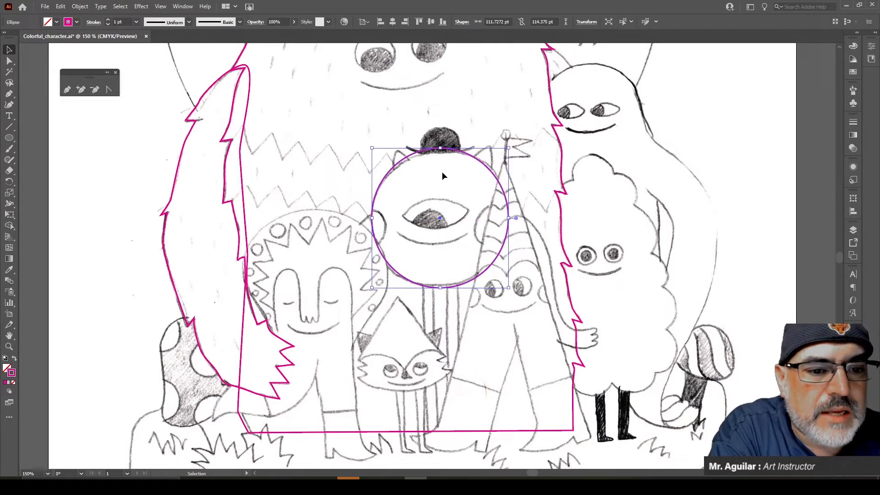
click(581, 158)
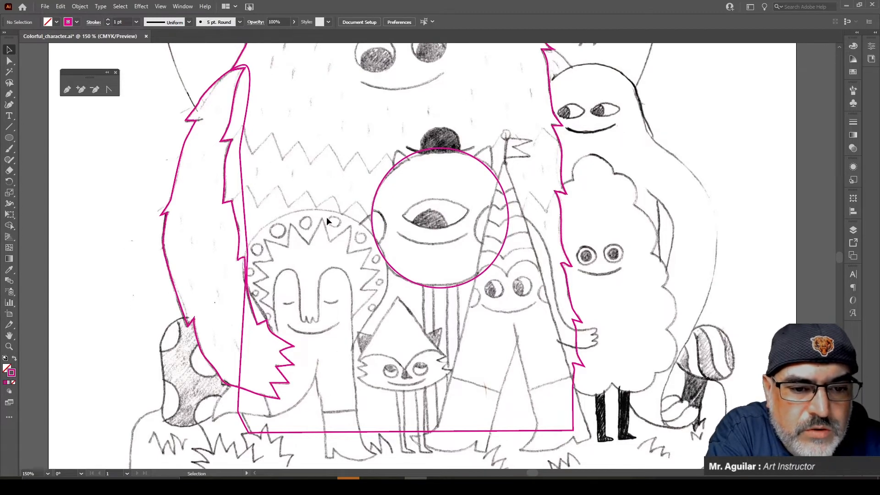
Step: Trace the one-eyed character's left-hand leg with the Pen tool as a narrow closed four-cornered shape from head to foot
click(10, 138)
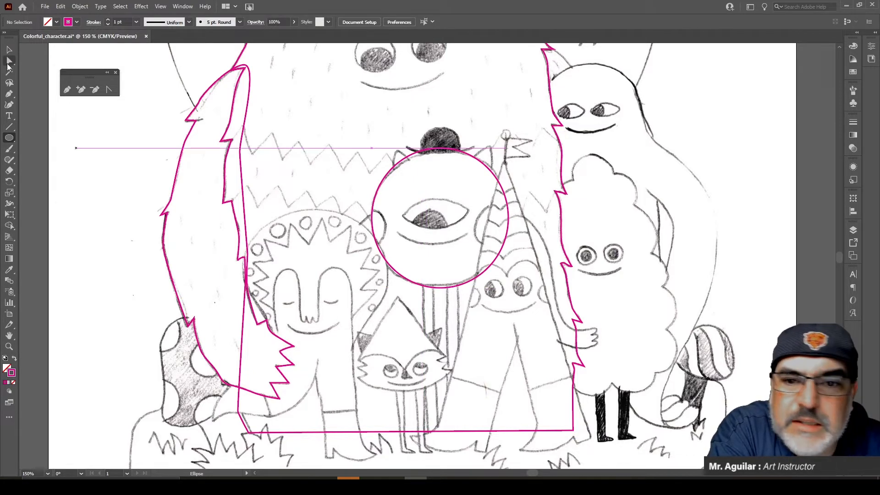
click(8, 94)
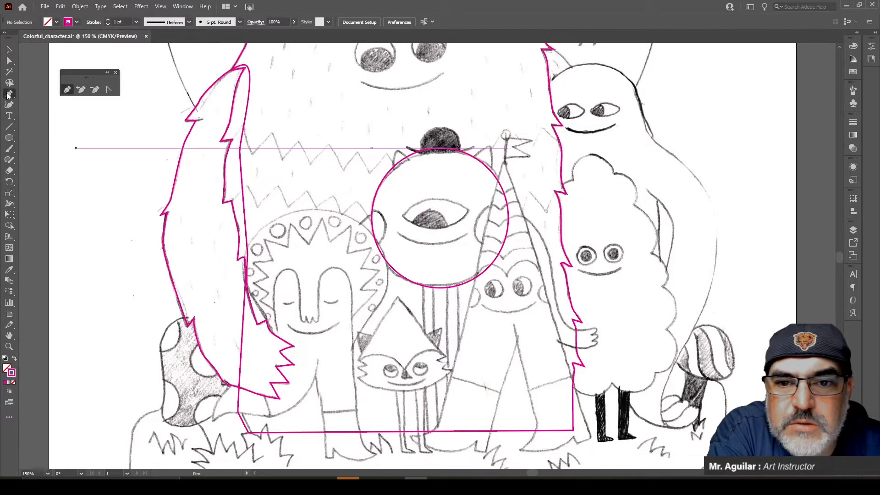
click(423, 284)
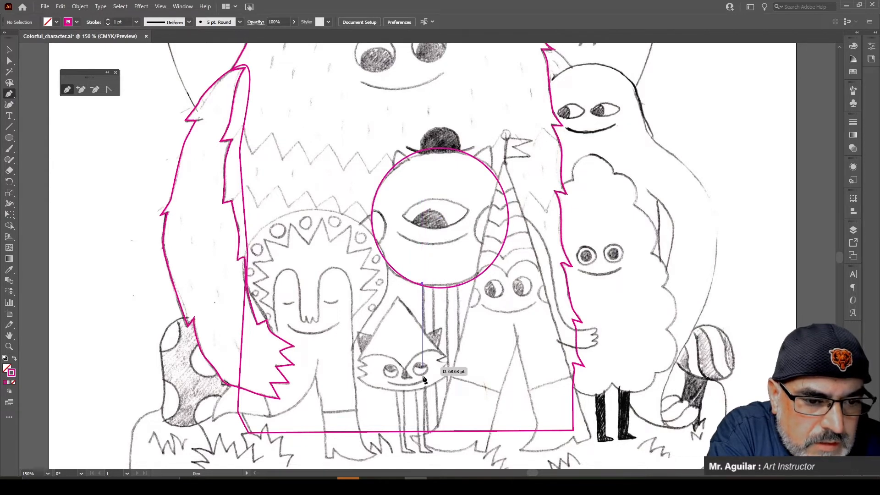
click(429, 434)
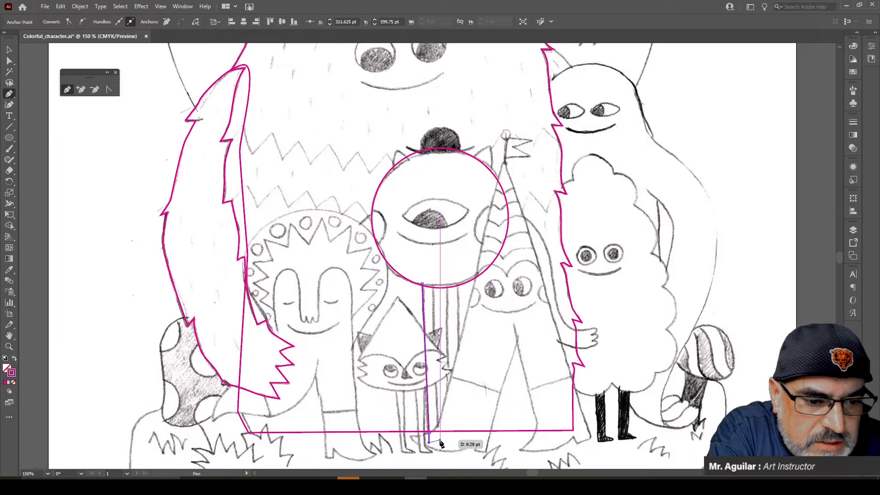
click(439, 442)
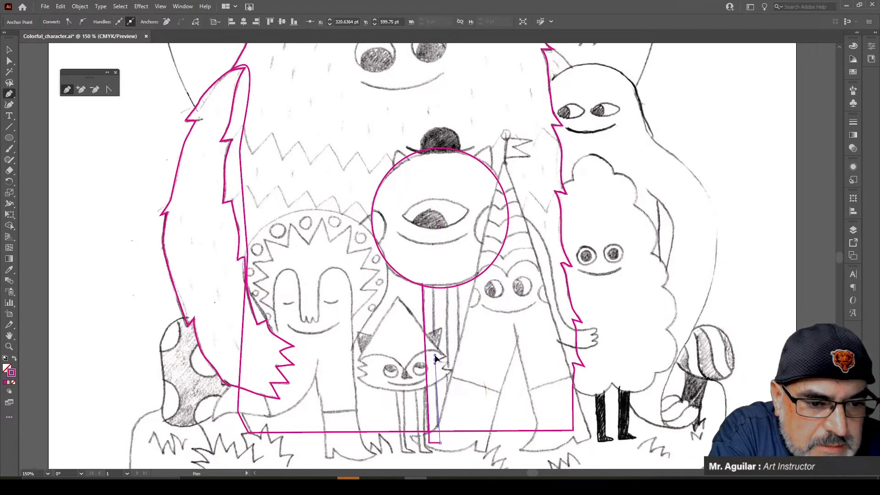
click(433, 285)
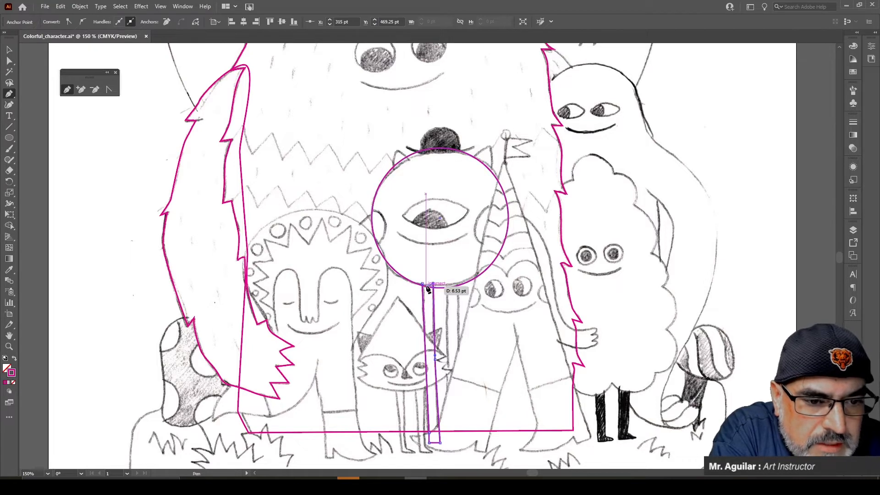
click(422, 284)
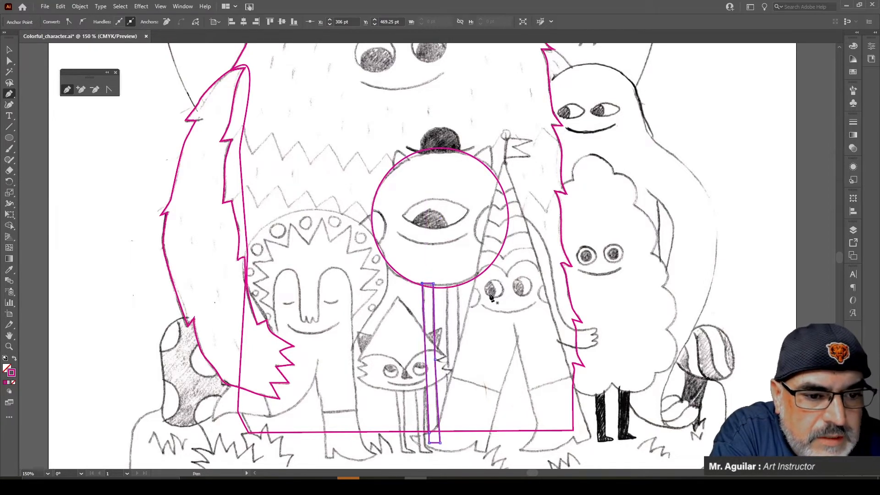
Step: Trace the one-eyed character's right-hand leg with the Pen tool, down its inner edge, across the foot and partway up its outer edge
click(447, 285)
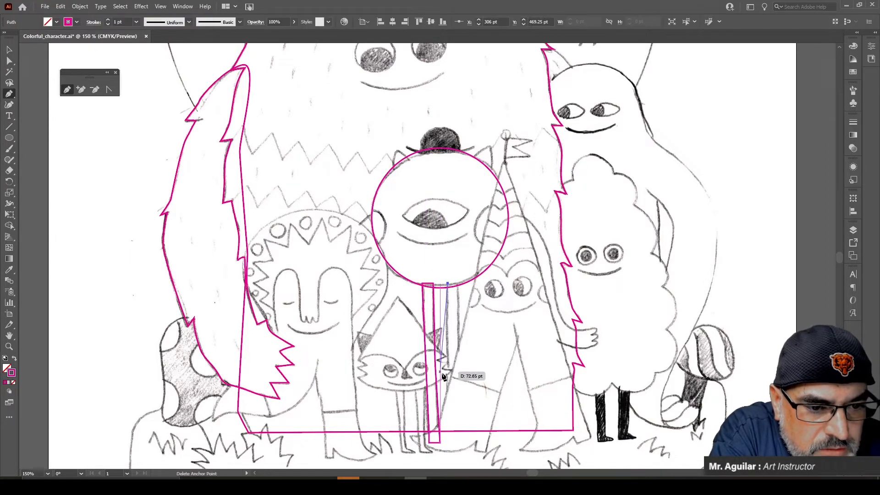
click(447, 393)
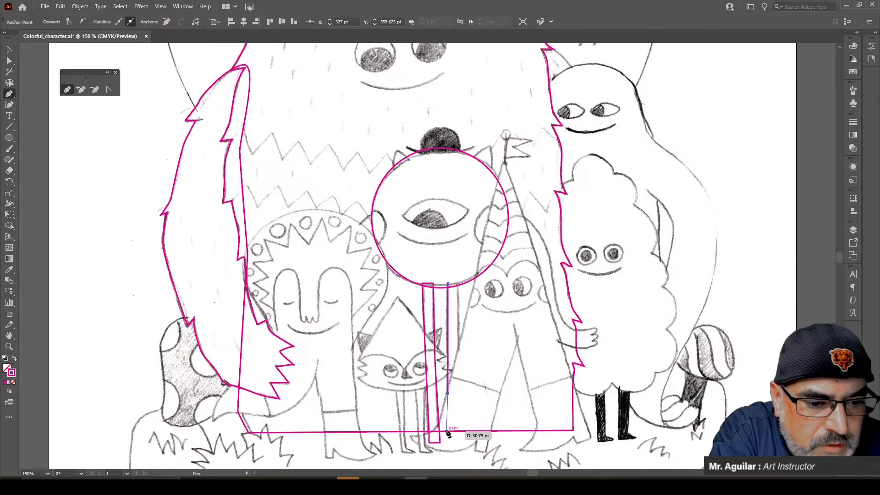
click(448, 431)
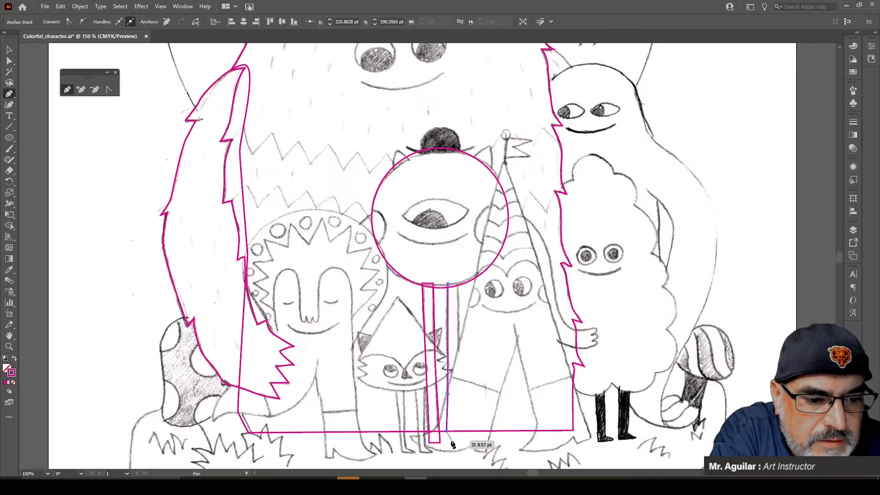
key(ctrl+z)
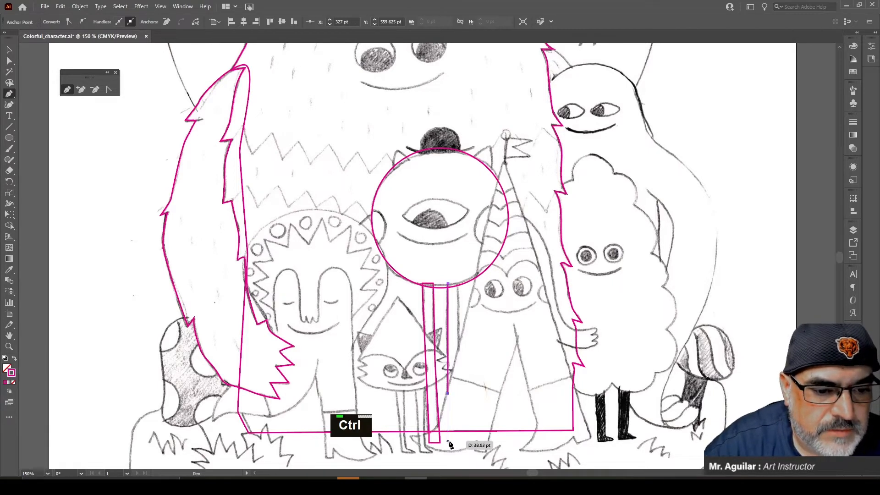
click(448, 441)
click(460, 442)
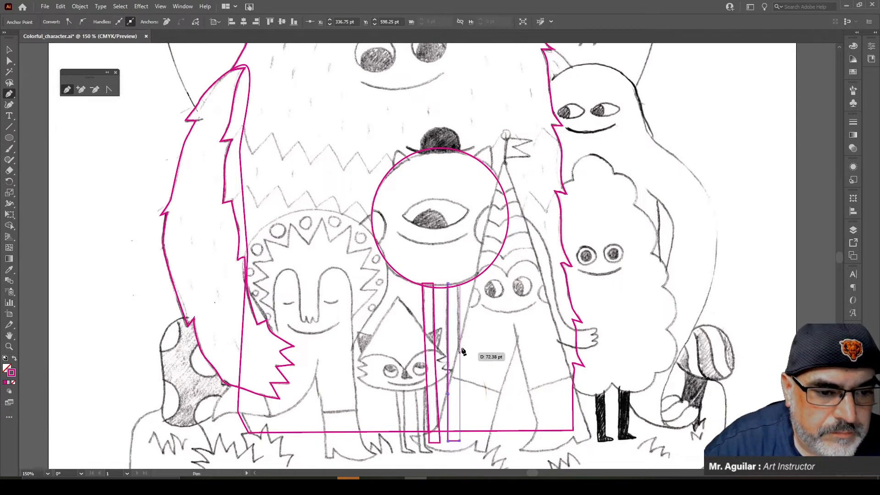
click(457, 326)
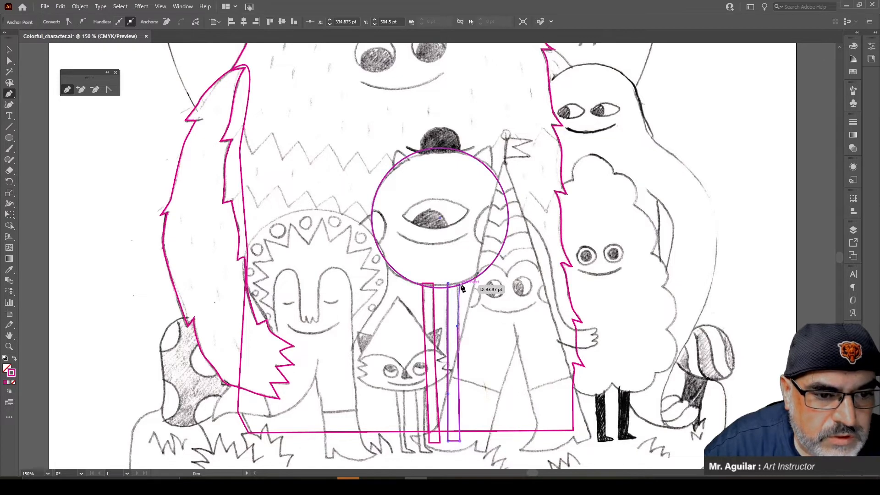
click(461, 286)
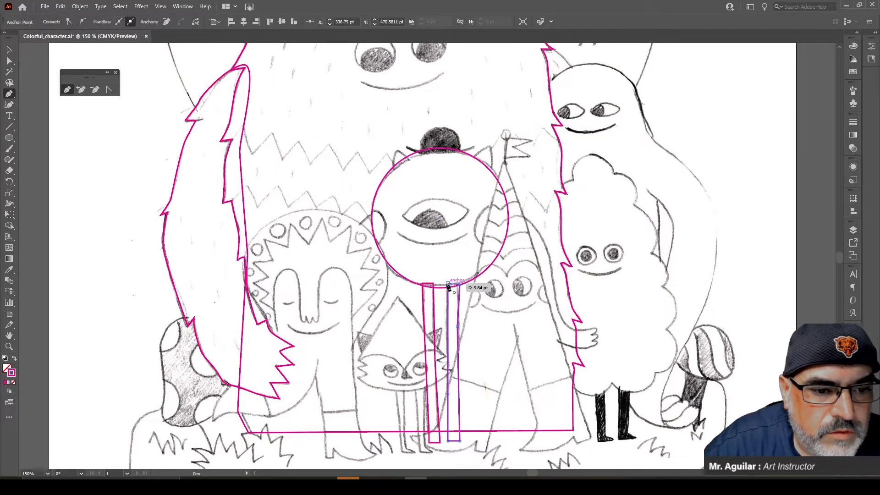
key(ctrl+z)
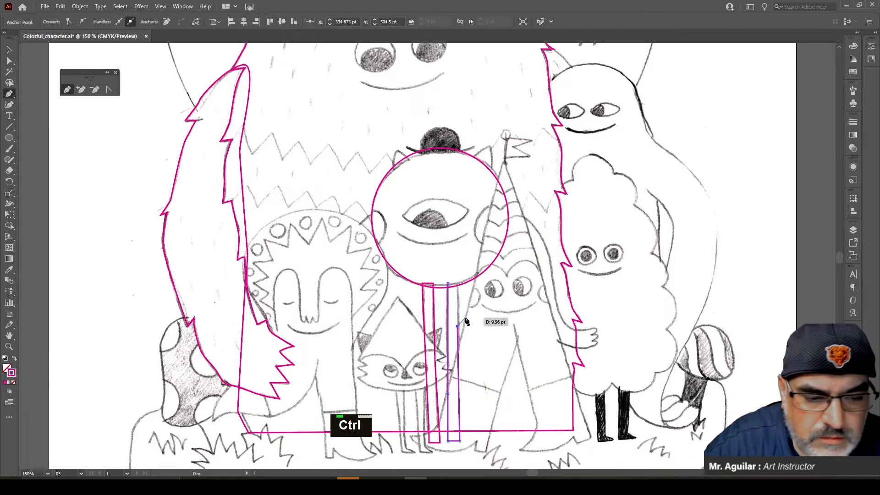
key(z)
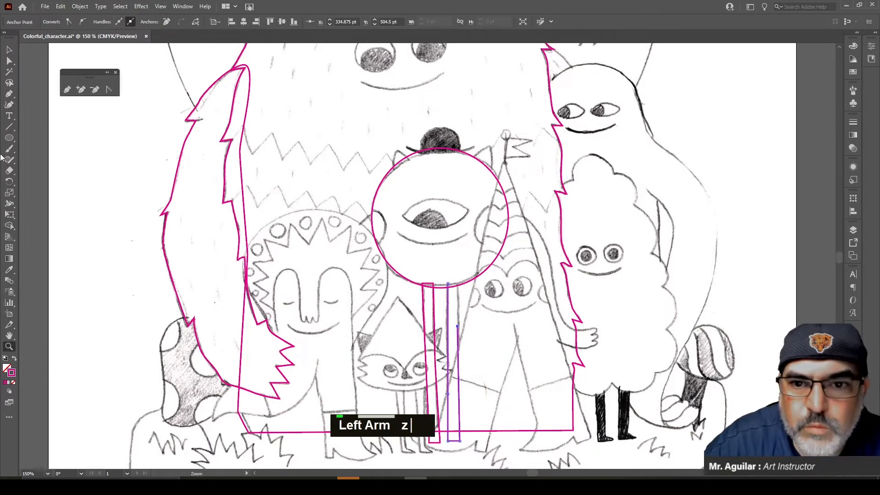
Step: Continue the one-eyed character's right leg outline up to the body with the Pen tool and close the path
click(67, 89)
click(459, 326)
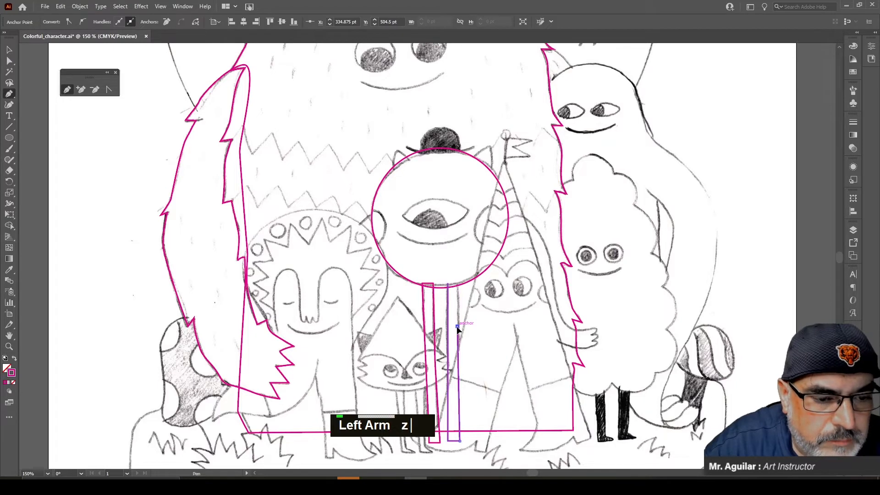
click(460, 284)
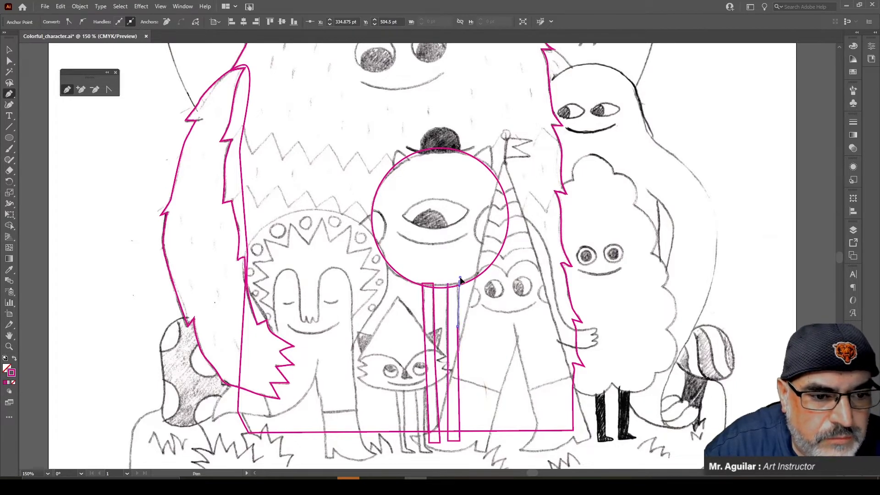
click(448, 283)
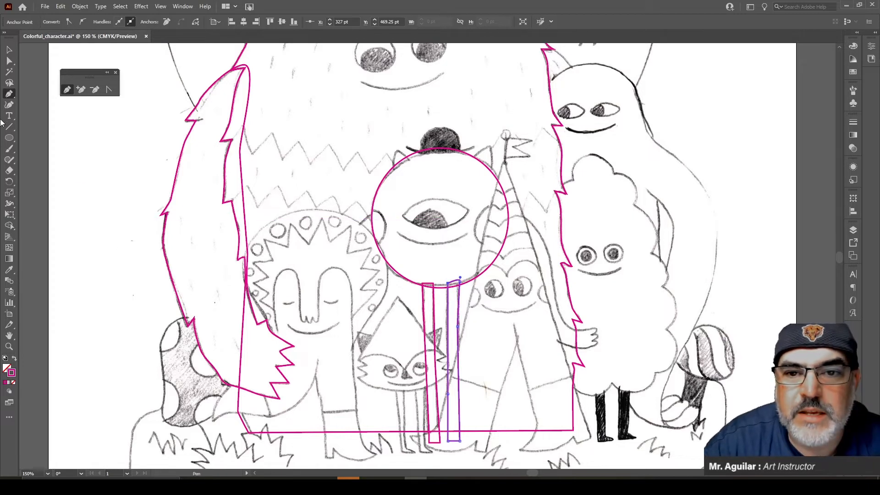
key(a)
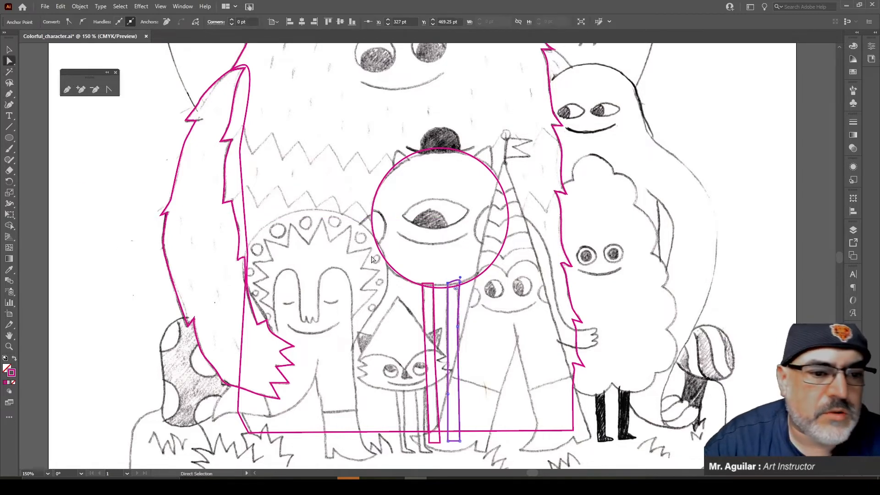
Step: Rename the ellipse of the one-eyed character's body in the LINE Art layer as Middle Guy
click(852, 231)
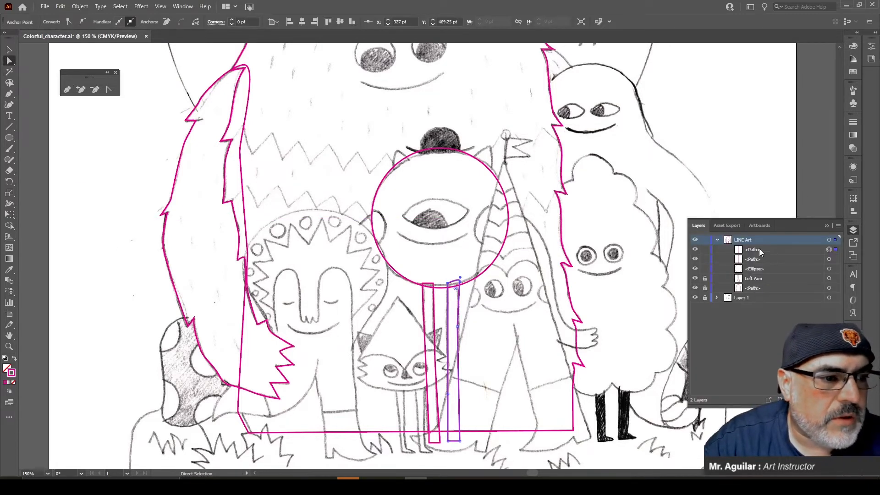
click(755, 270)
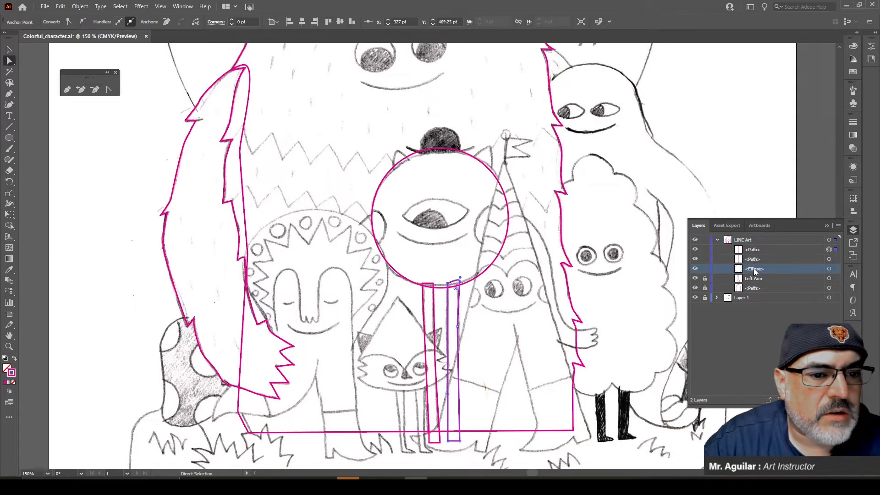
double_click(755, 269)
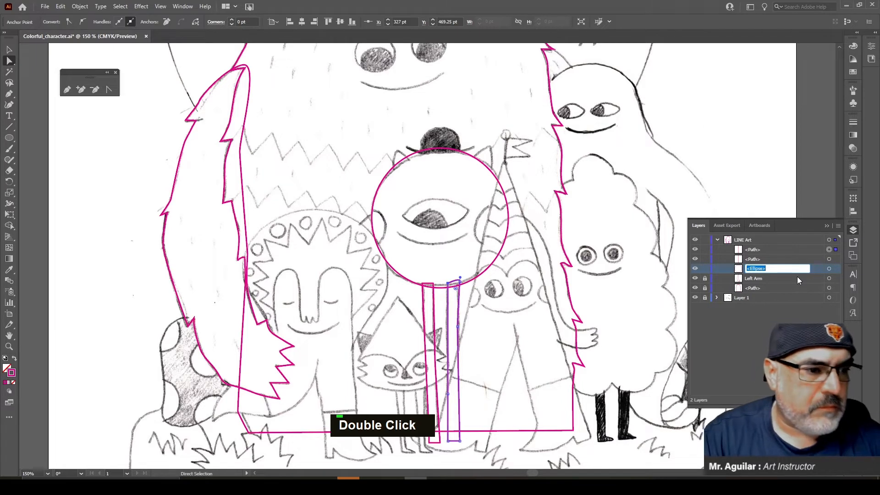
text(Middl)
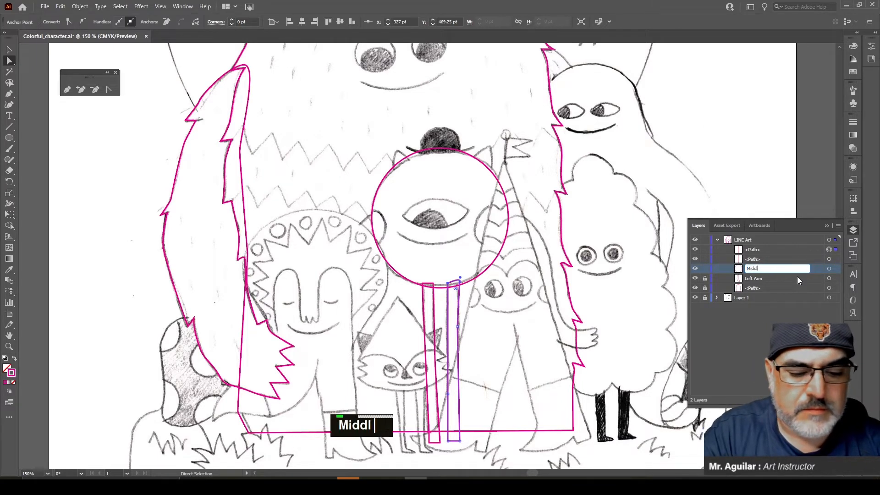
text(e Guy)
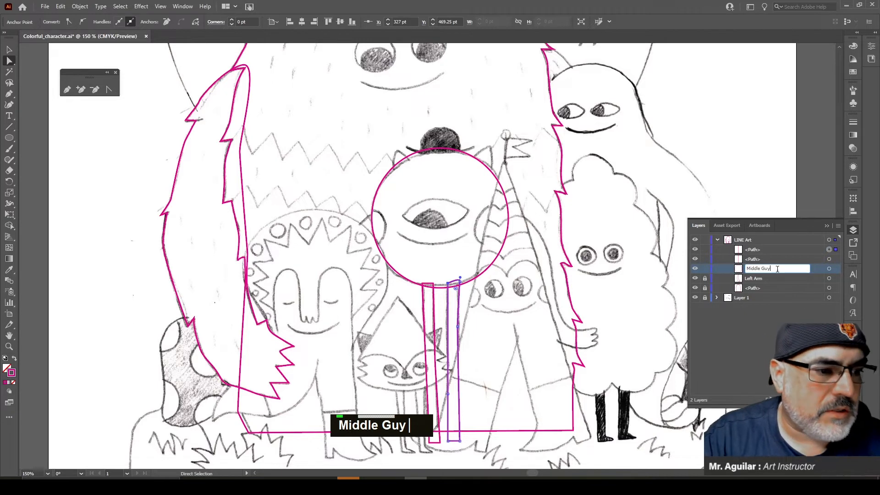
Step: Rename the path directly above Middle Guy in the LINE Art layer as Left Leg
click(755, 259)
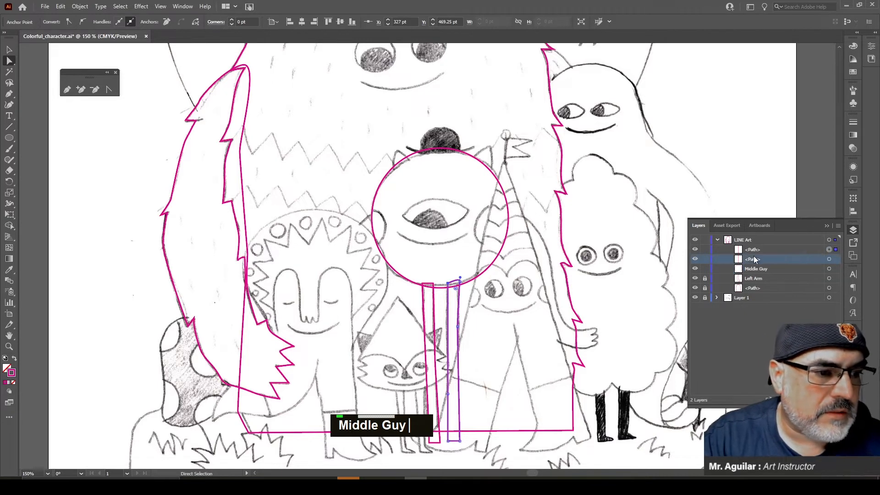
double_click(756, 259)
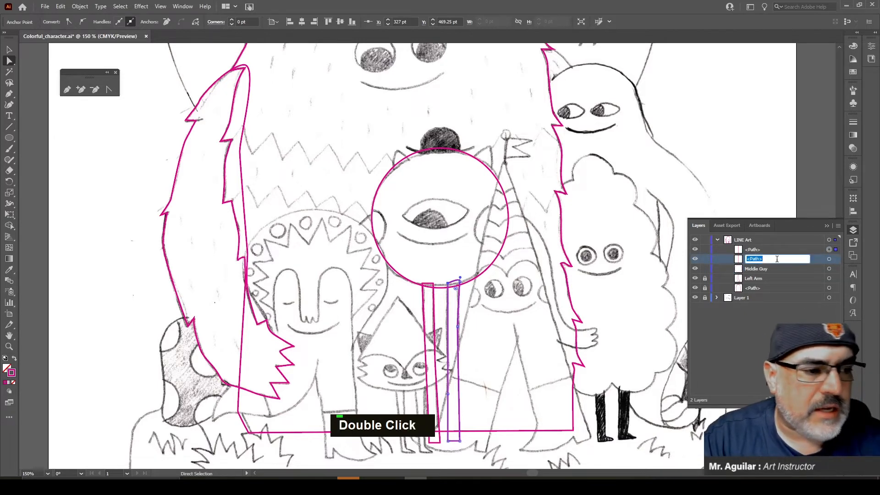
text(Left)
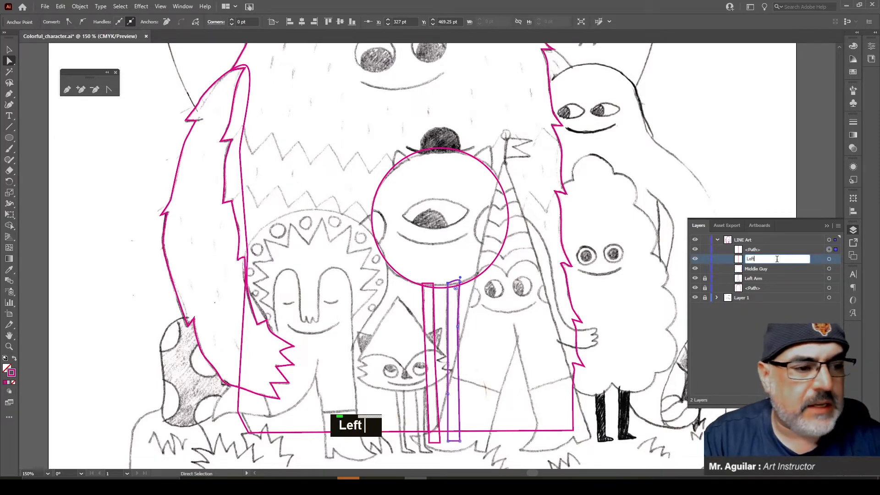
text( Leg)
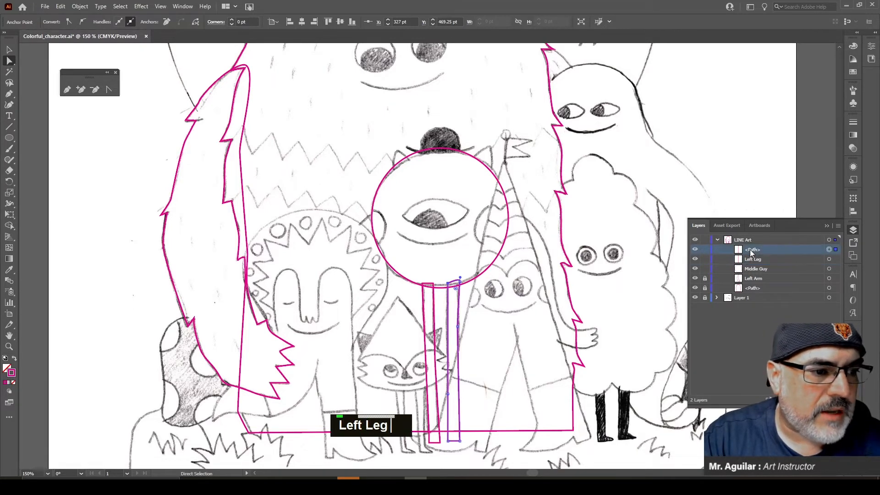
Step: Rename the topmost path in the LINE Art layer as Right Leg
double_click(751, 249)
text(Right)
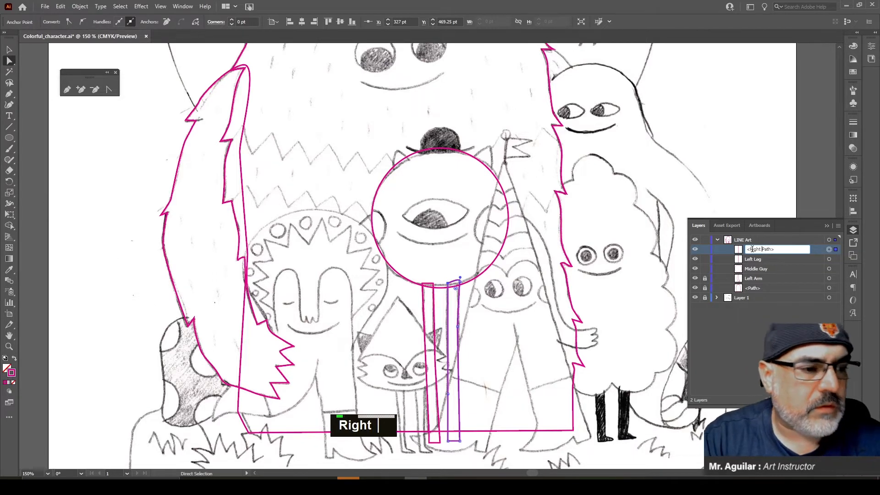
drag(782, 248, 729, 258)
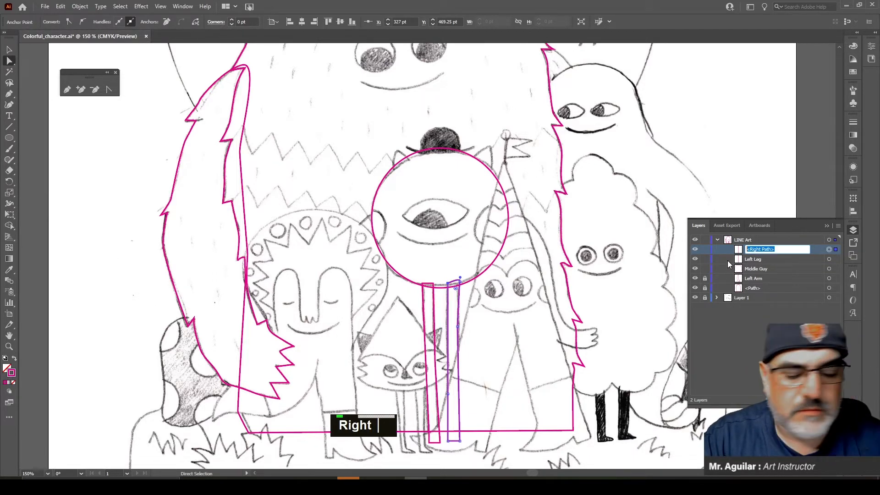
text(Right)
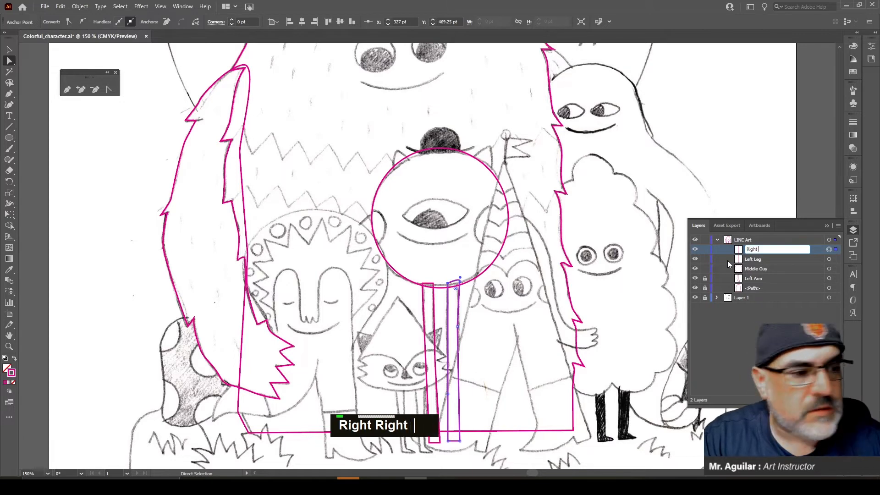
text( Leg)
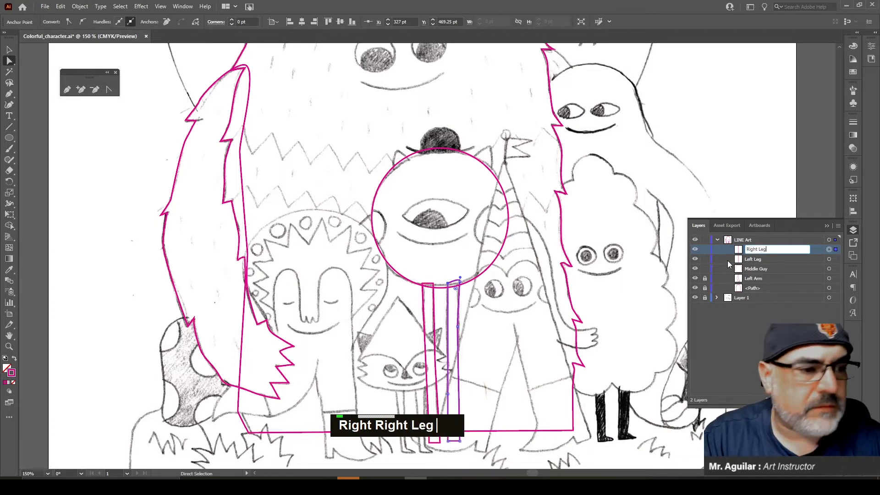
Step: Move Middle Guy above Right Leg in the LINE Art layer and toggle its visibility off and on
click(760, 268)
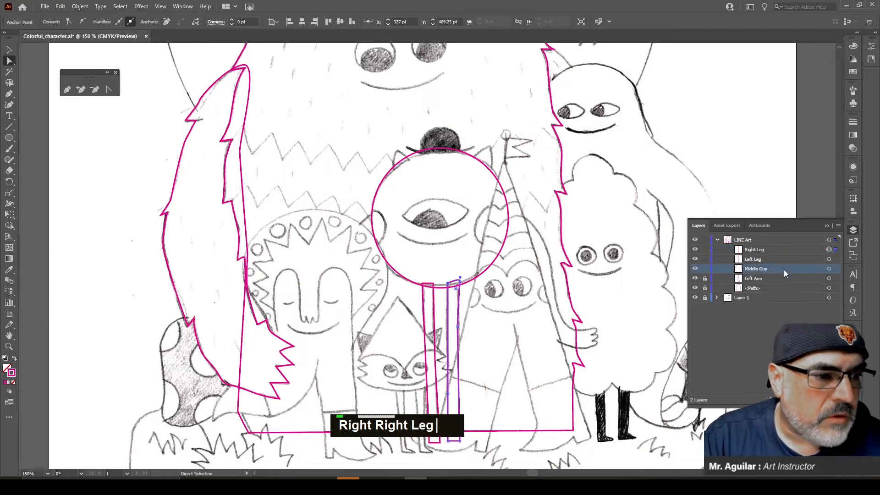
drag(789, 248, 787, 251)
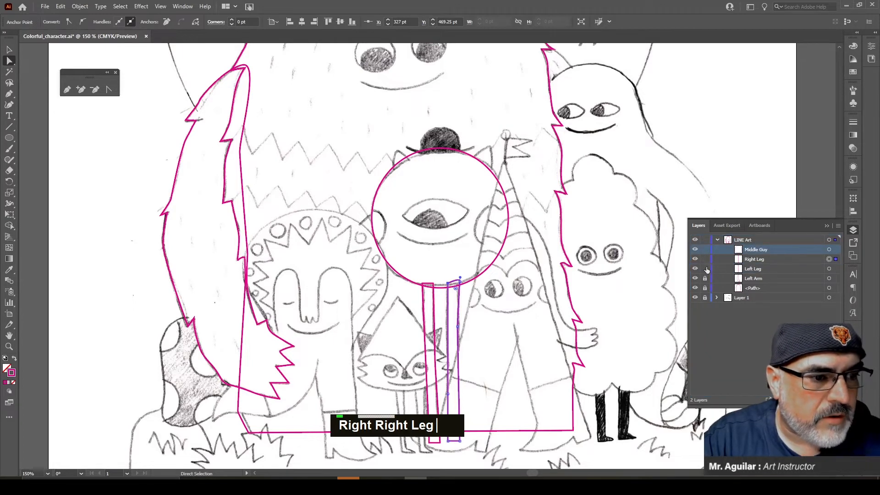
click(695, 249)
click(695, 249)
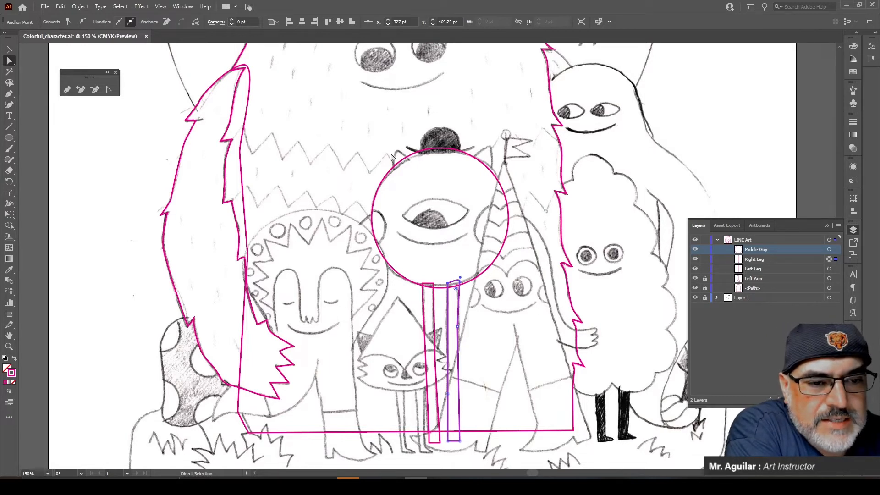
Step: Trace the one-eyed character's pointed left ear with the Pen tool as a closed path overlapping the body circle, and deselect it
click(9, 93)
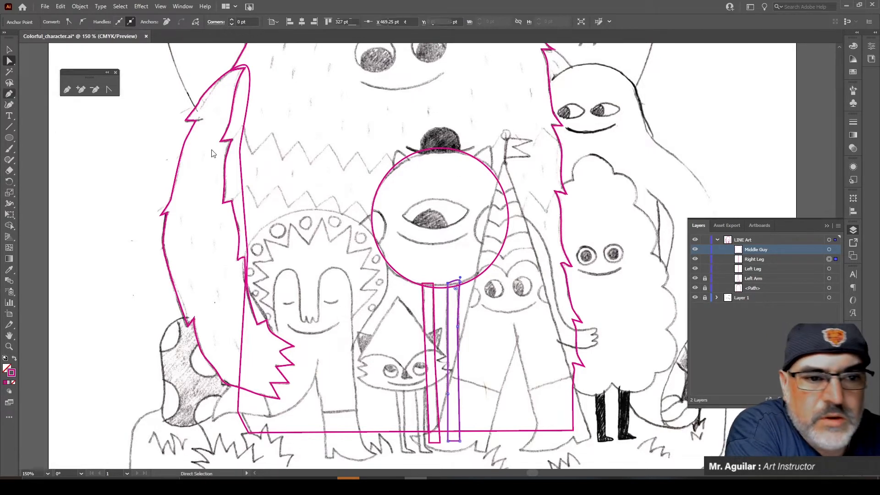
click(394, 169)
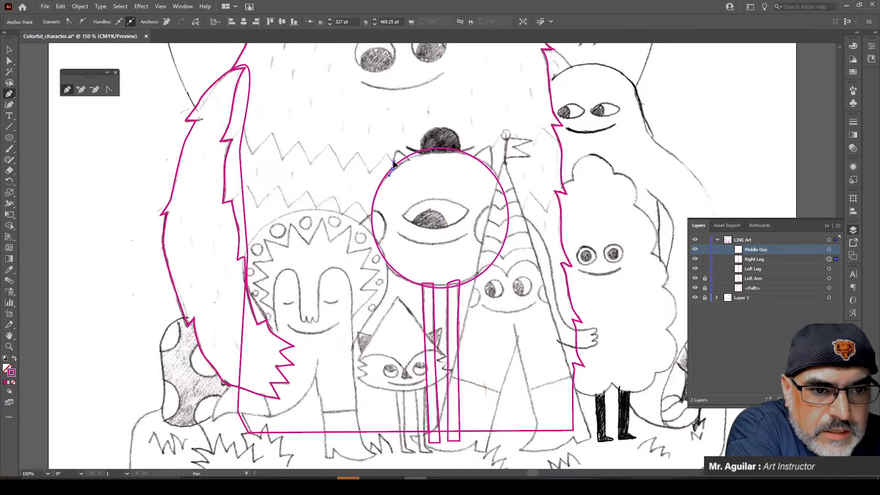
click(398, 156)
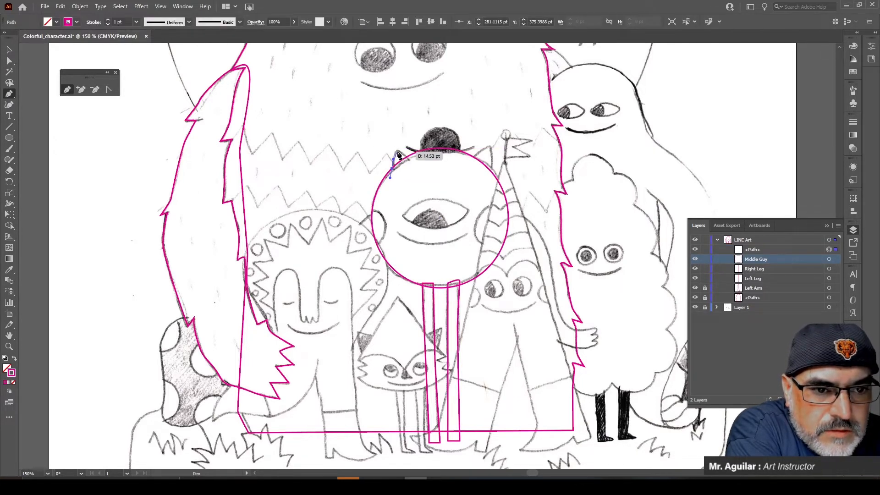
drag(397, 151, 400, 151)
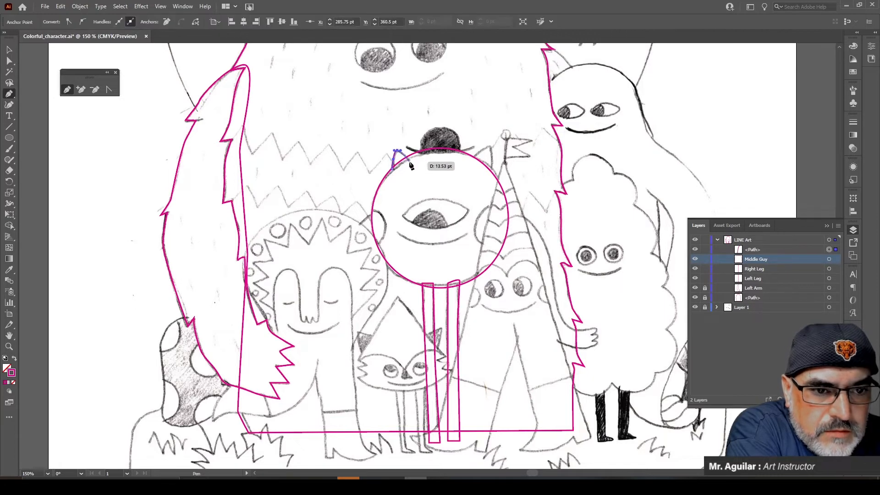
click(409, 161)
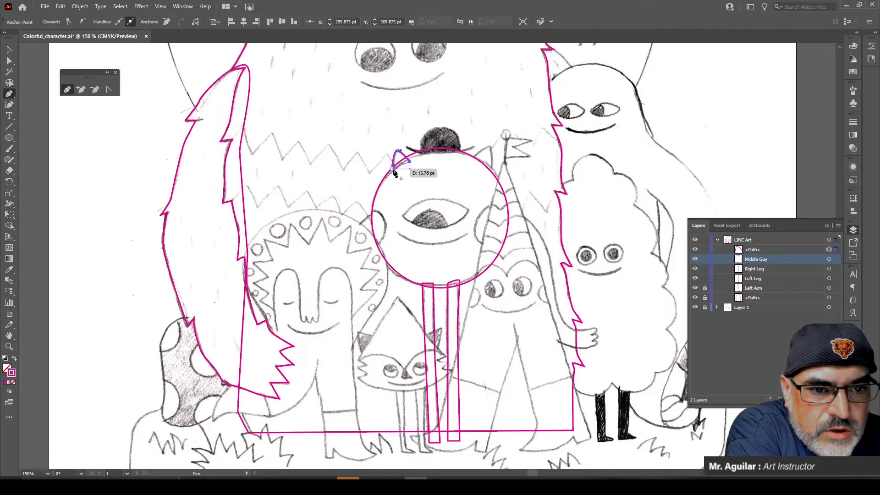
click(394, 170)
click(9, 51)
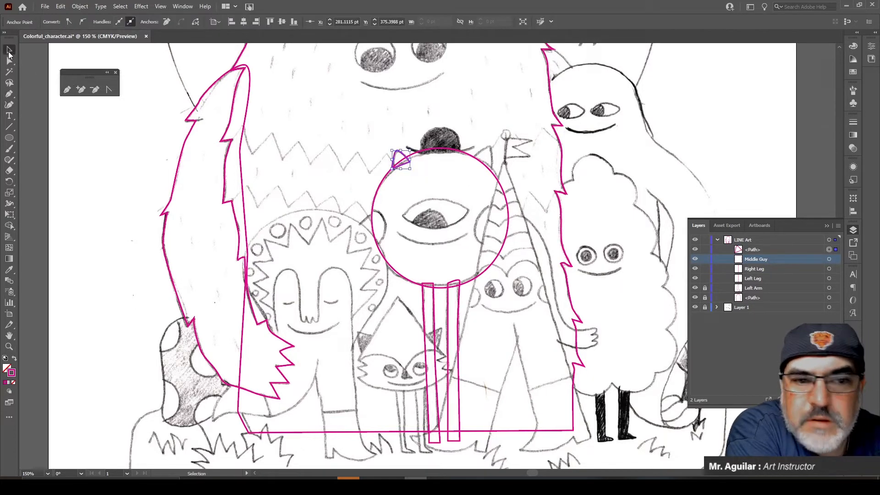
click(415, 176)
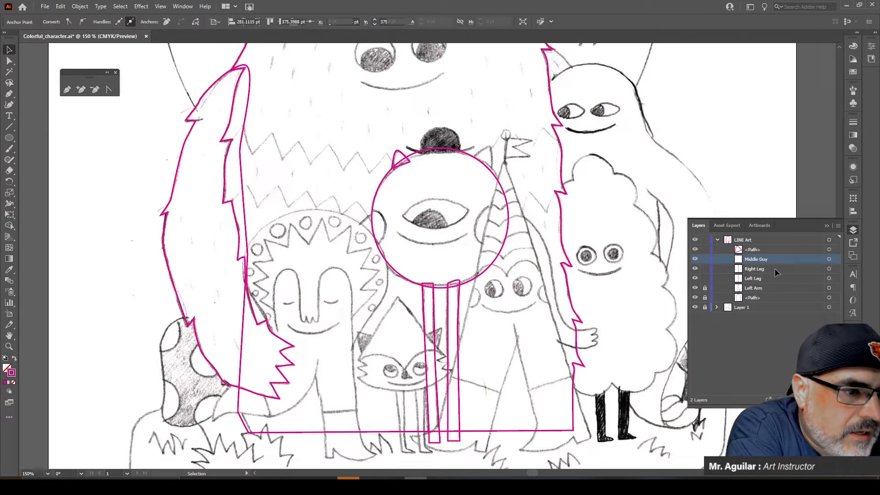
Step: Move the new ear path below Middle Guy in the layer order and rename it as Left Ear
drag(781, 249, 779, 268)
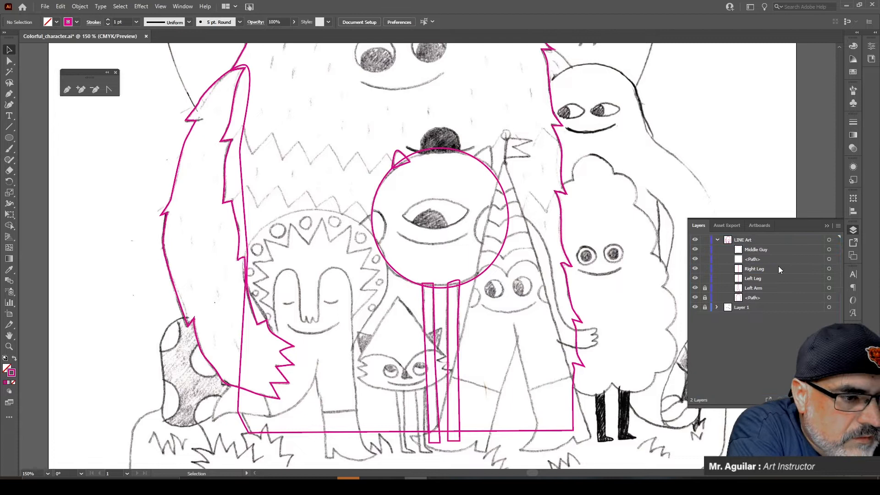
double_click(751, 260)
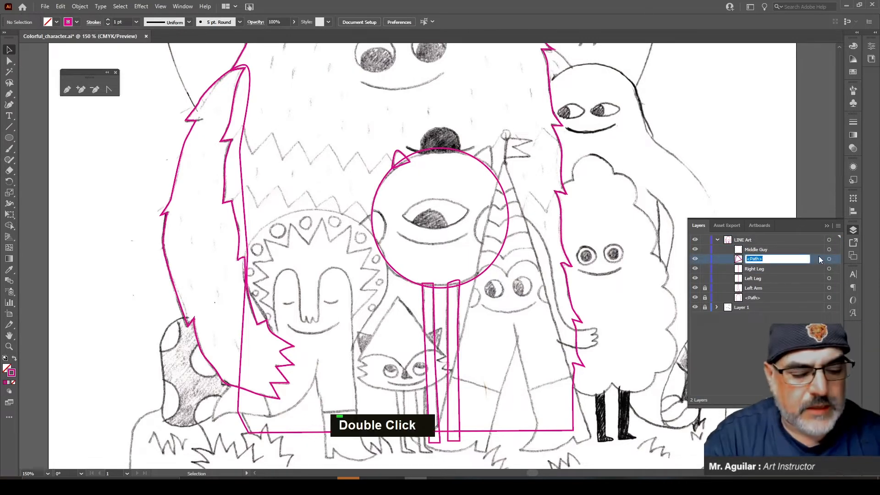
text(Left Ea)
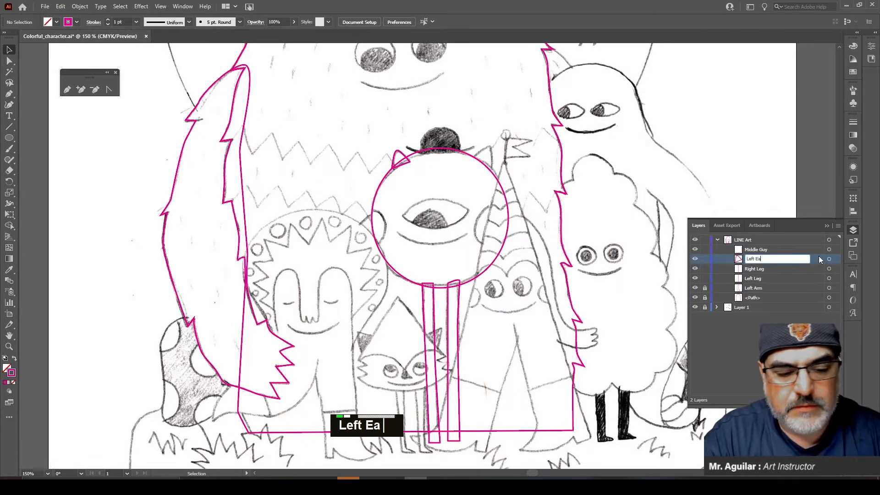
text(r)
click(778, 277)
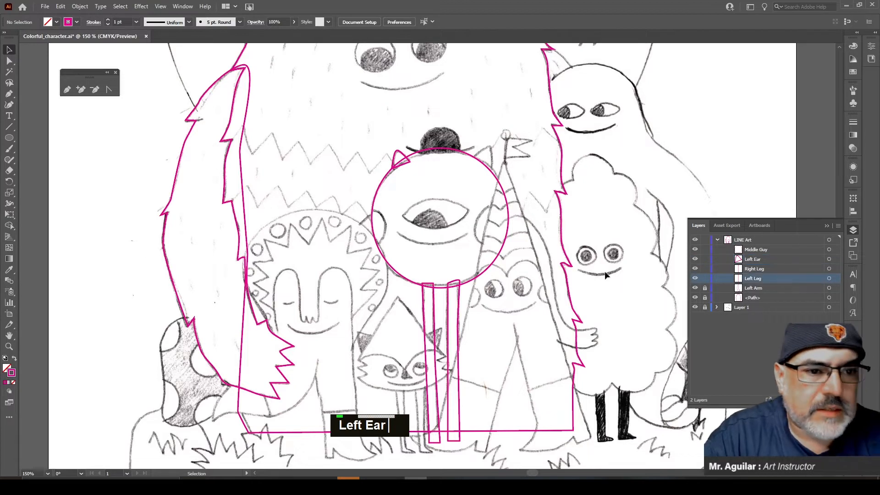
Step: Trace the one-eyed character's right ear with the Pen tool as a closed path overlapping the body circle
click(9, 94)
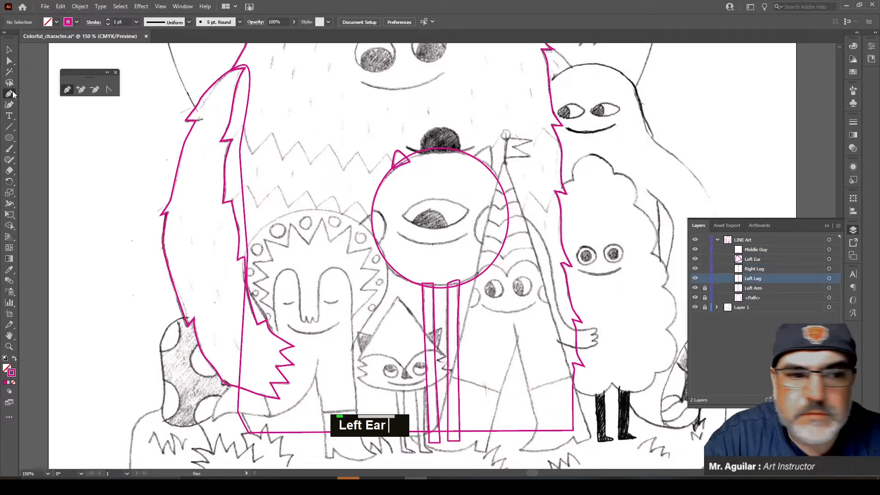
click(471, 160)
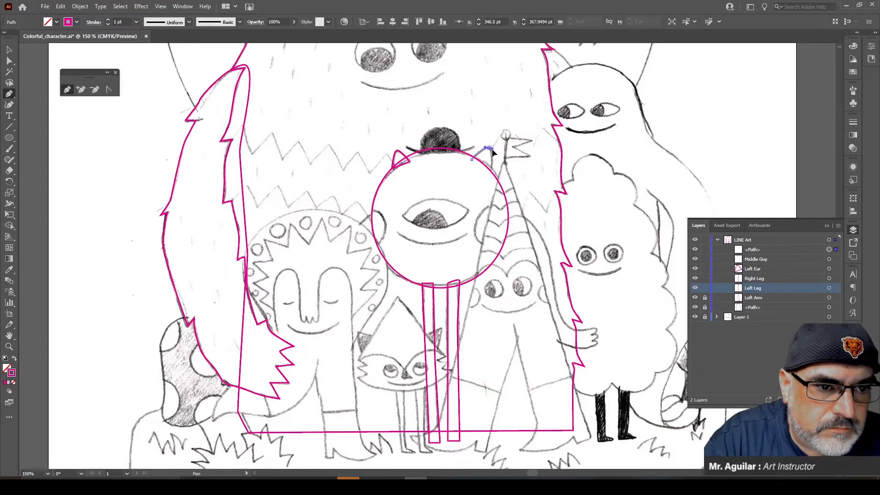
drag(489, 146, 492, 151)
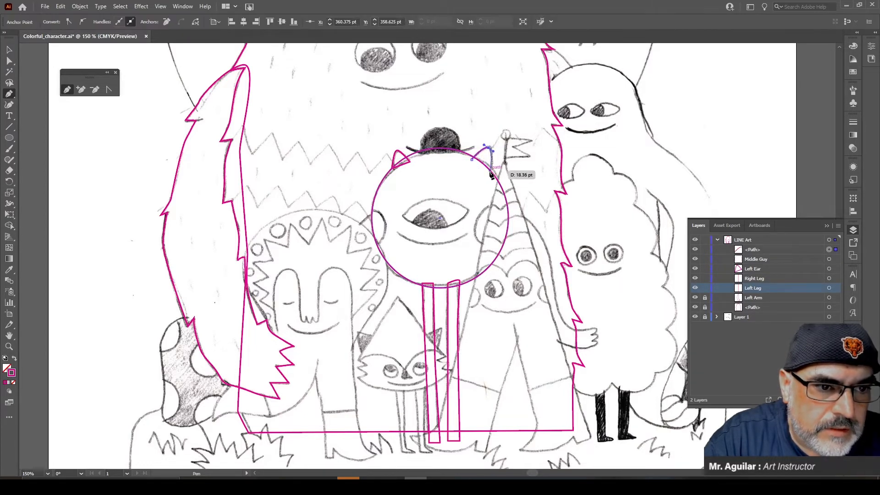
drag(494, 175, 493, 183)
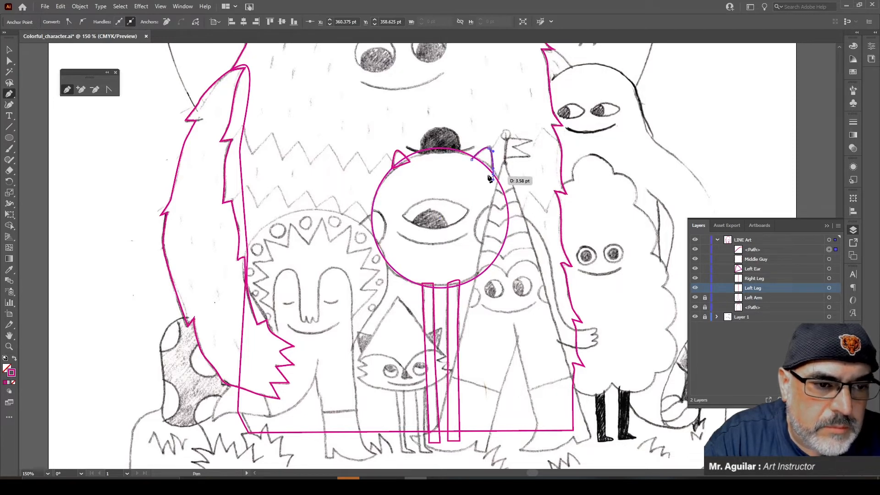
click(472, 160)
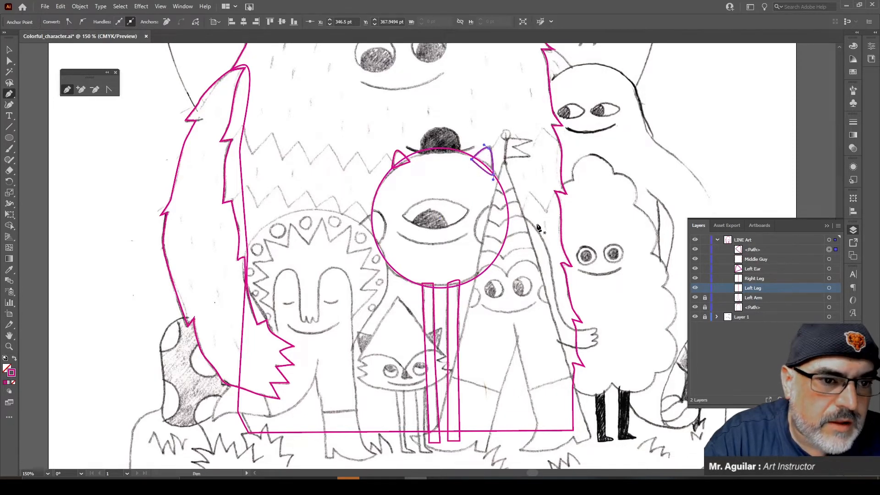
Step: Rename the new ear path as Right Ear and move it below Middle Guy in the LINE Art layer
double_click(753, 250)
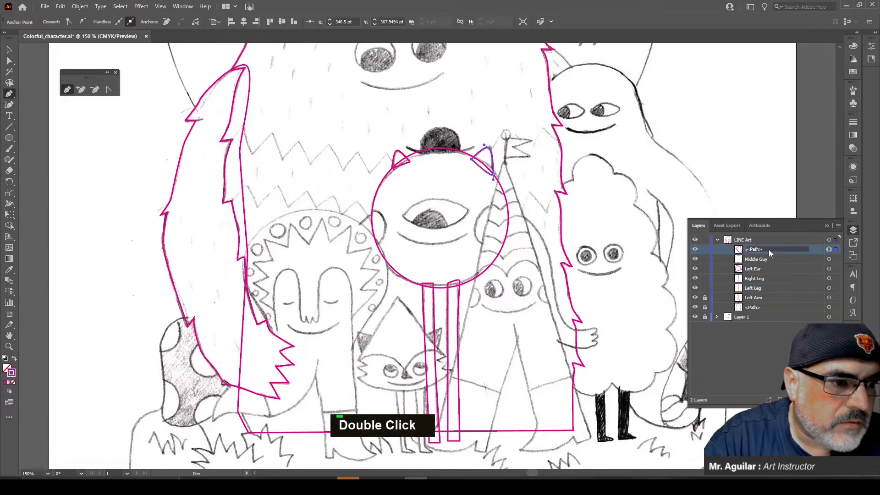
text(Rig)
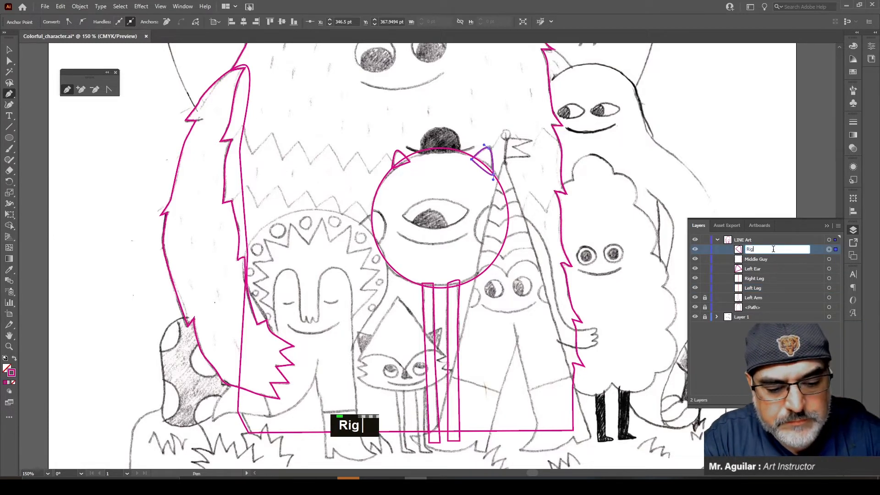
text(ht Ear)
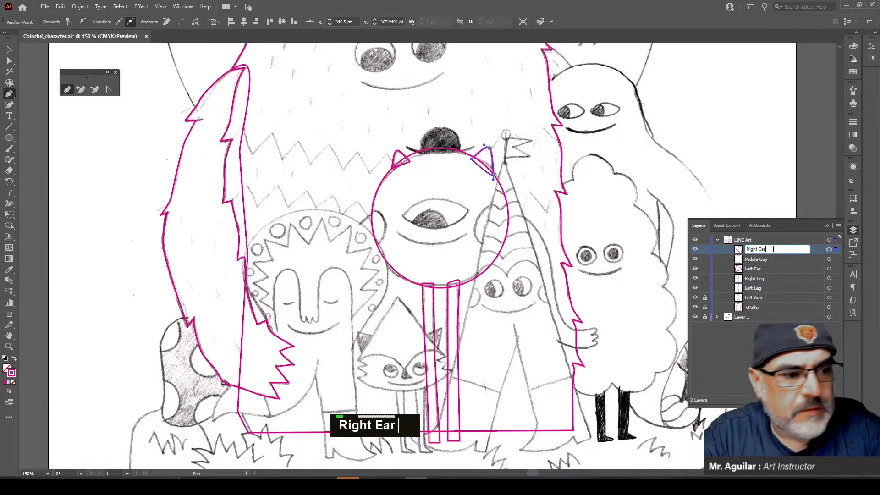
click(789, 258)
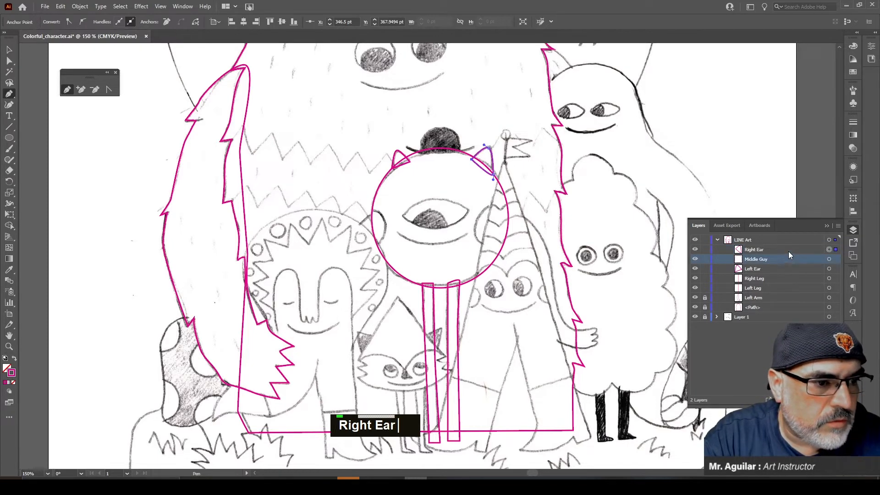
drag(788, 252, 788, 265)
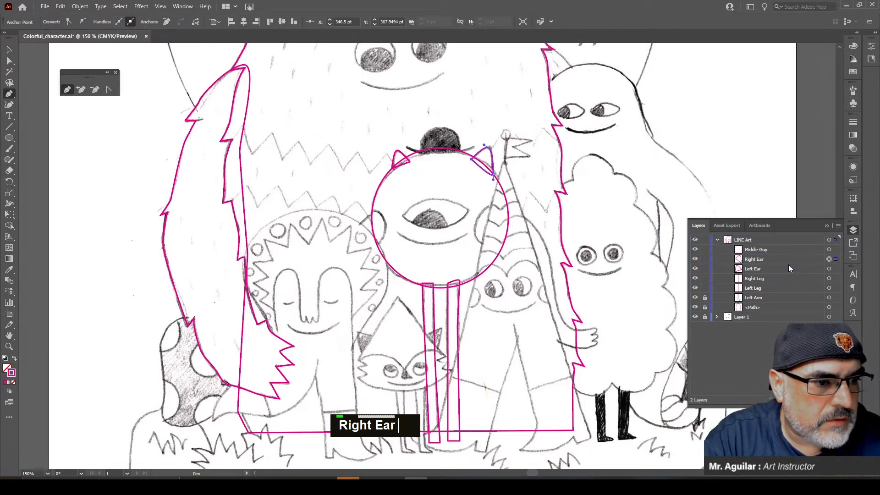
scroll(788, 268, down, 1)
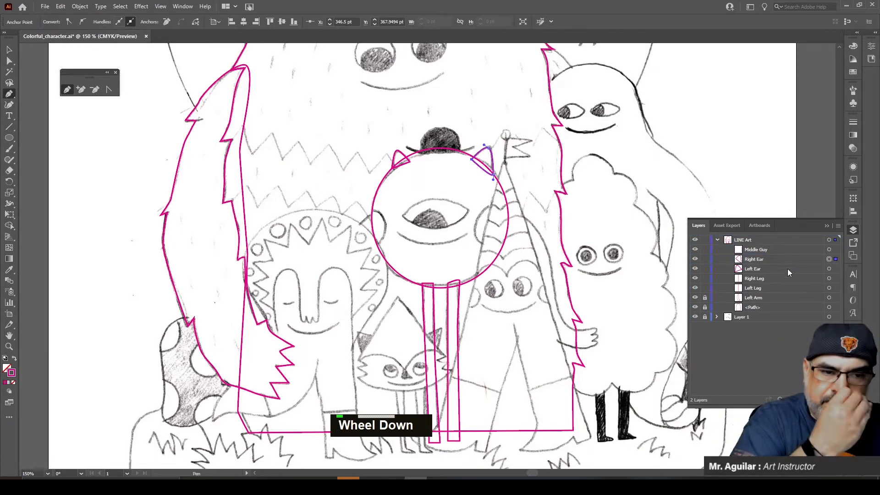
click(705, 307)
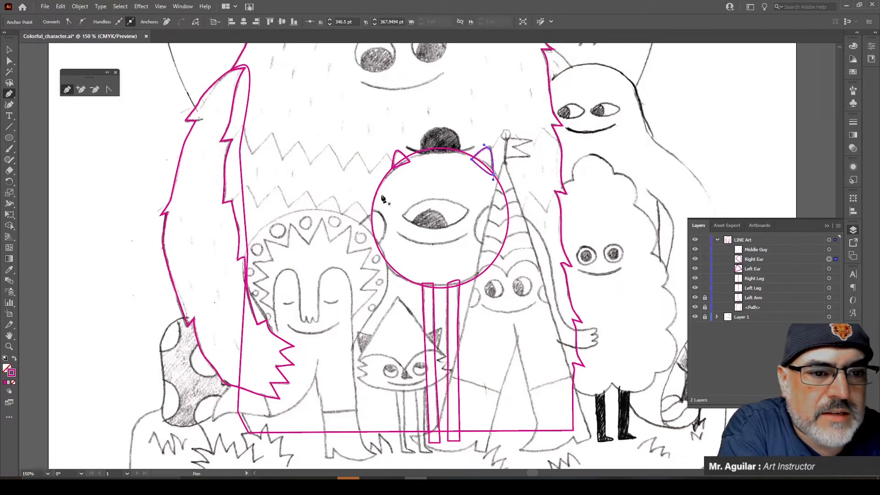
Step: Trace the left brim and left side of the one-eyed character's bowler hat with the Pen tool, starting at the brim's lower edge
click(9, 347)
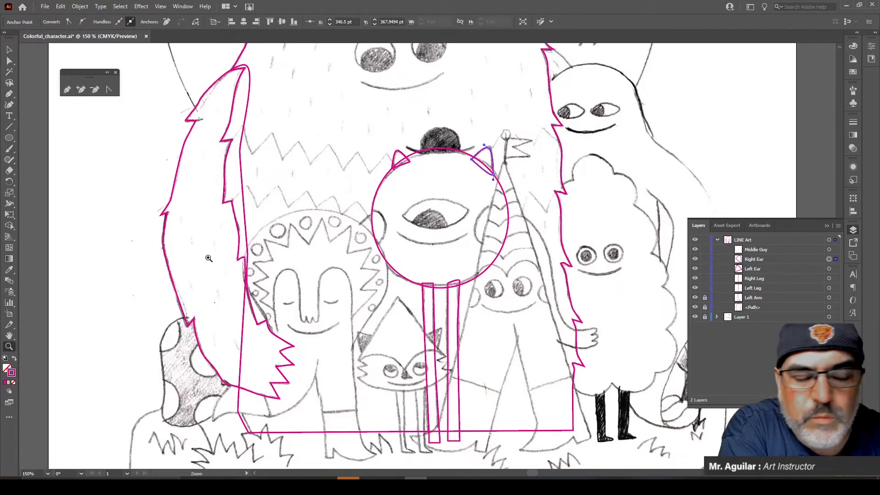
click(443, 147)
click(438, 265)
click(481, 248)
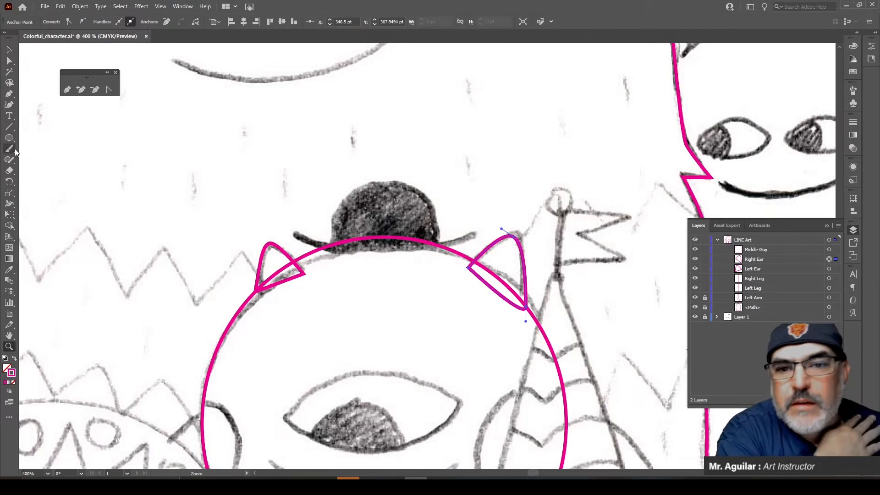
click(8, 93)
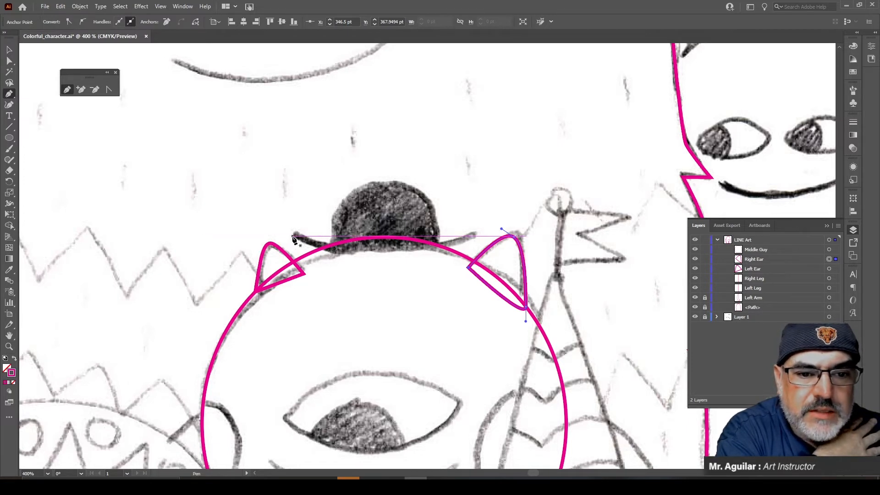
click(334, 254)
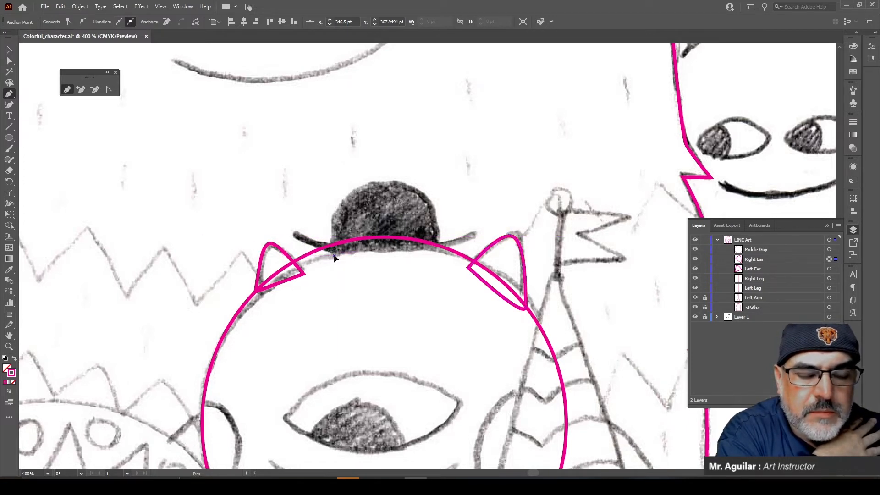
drag(324, 252, 324, 252)
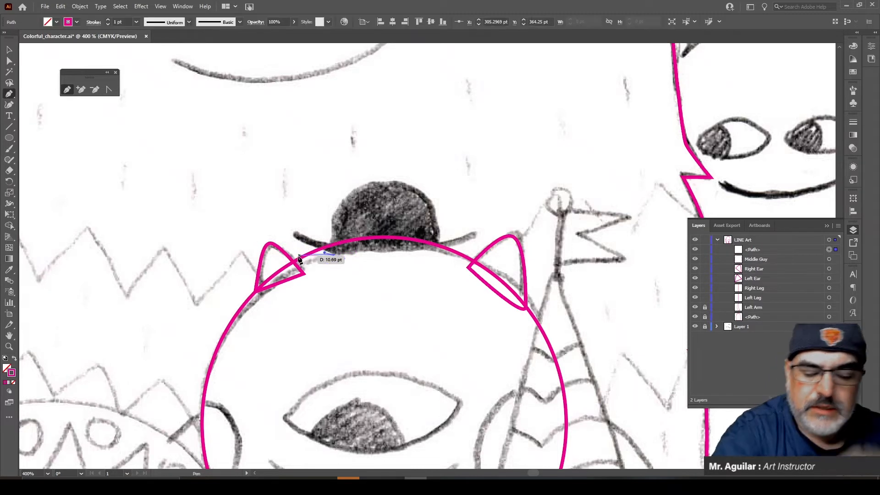
key(ctrl+z)
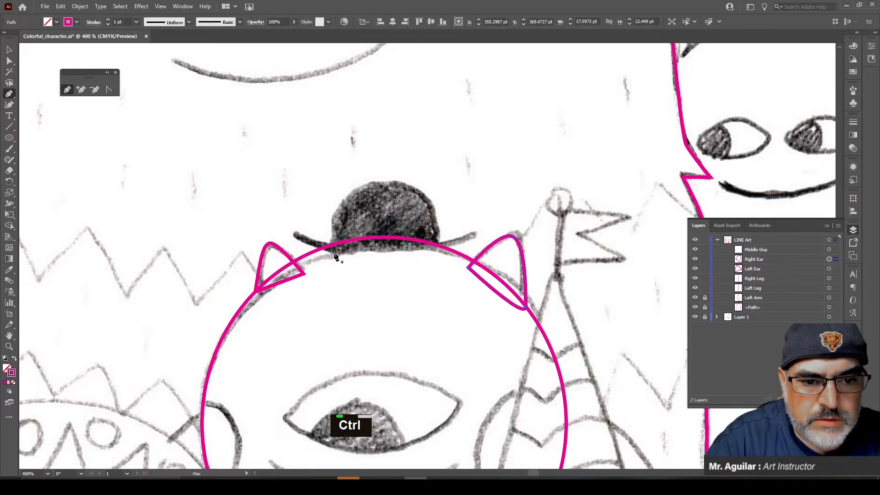
drag(323, 251, 292, 236)
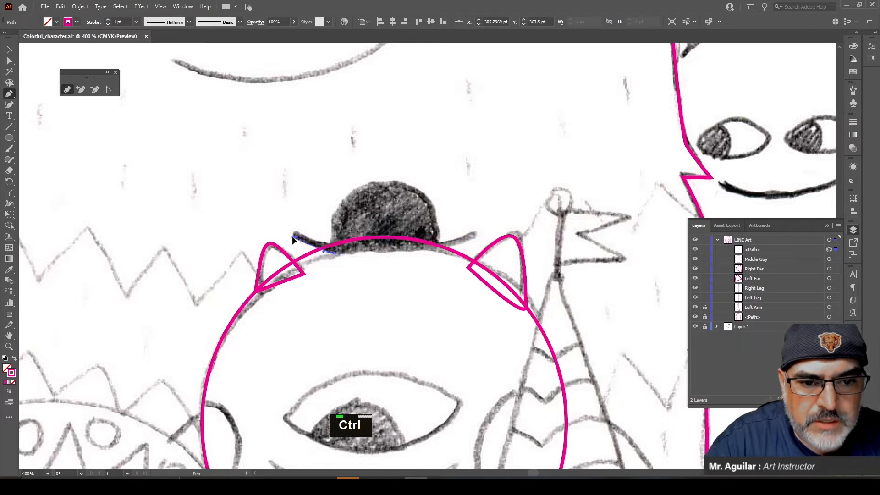
ctrl+click(297, 235)
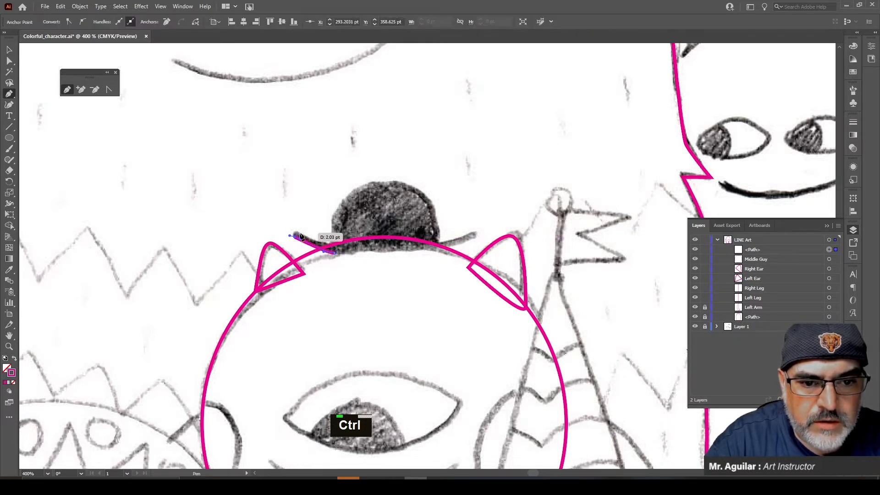
drag(301, 236, 336, 210)
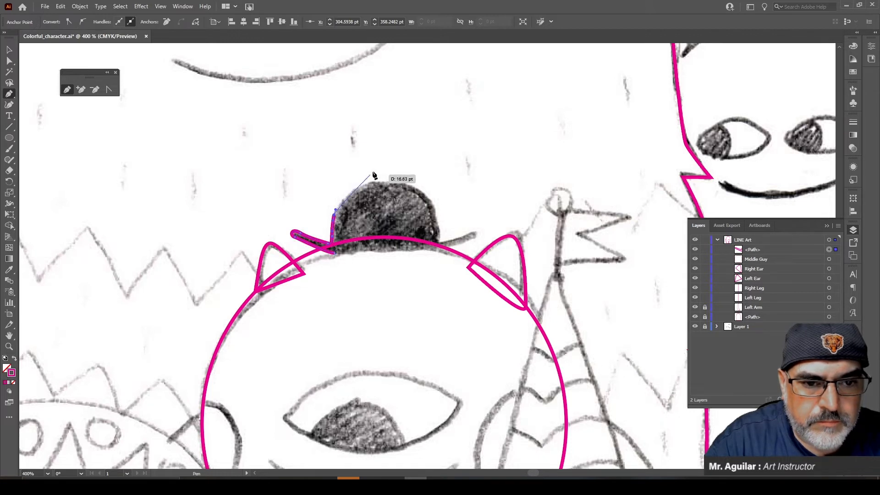
Step: Continue the hat outline over the crown and around the right brim, and close the path along the bottom edge
drag(383, 183, 417, 184)
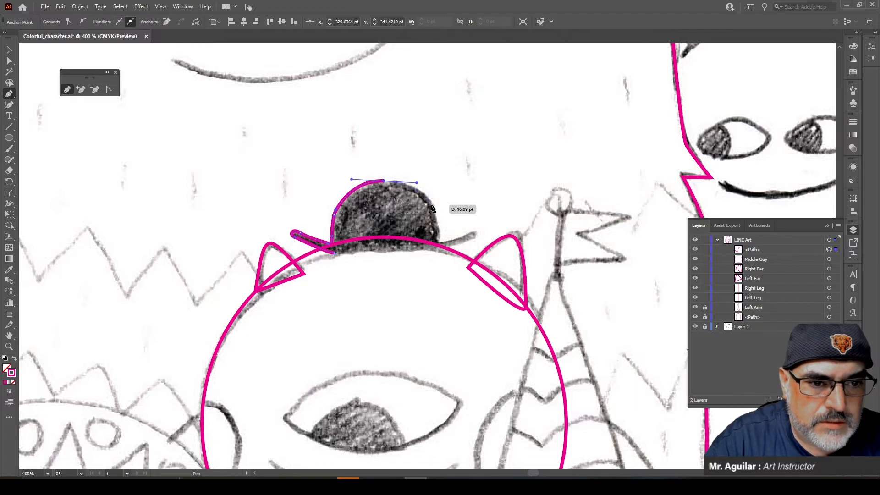
mouse_move(438, 240)
mouse_down()
mouse_move(475, 249)
mouse_move(458, 247)
mouse_move(480, 238)
mouse_move(433, 255)
mouse_move(373, 258)
mouse_move(408, 259)
mouse_move(435, 252)
mouse_move(328, 252)
mouse_up()
ctrl+click(433, 248)
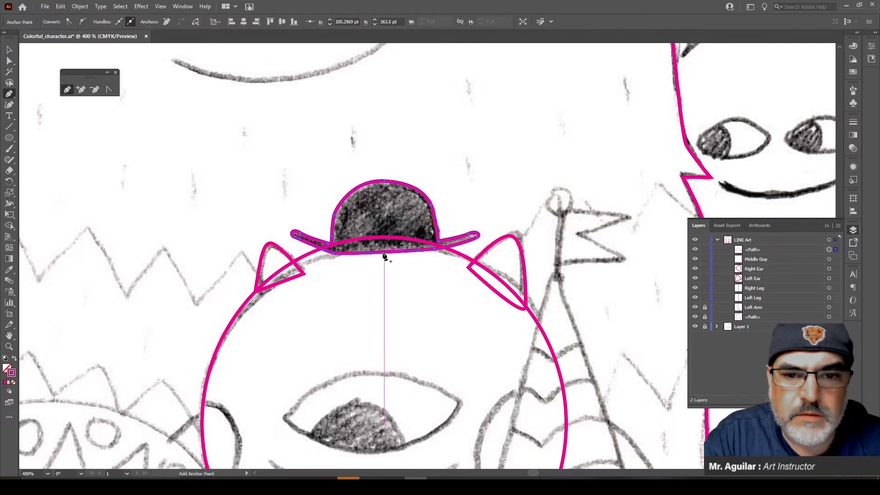
Step: Add an anchor point at the middle of the hat's bottom edge and remove the brim's lower left corner anchor
click(85, 91)
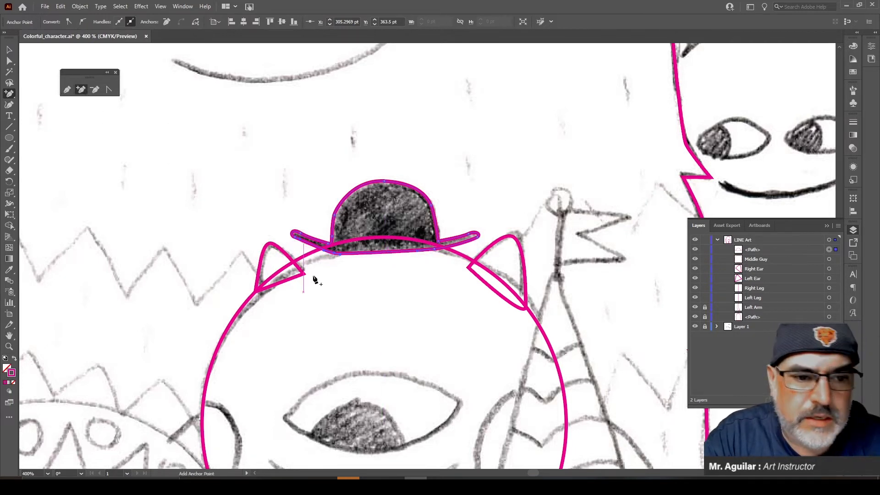
click(386, 252)
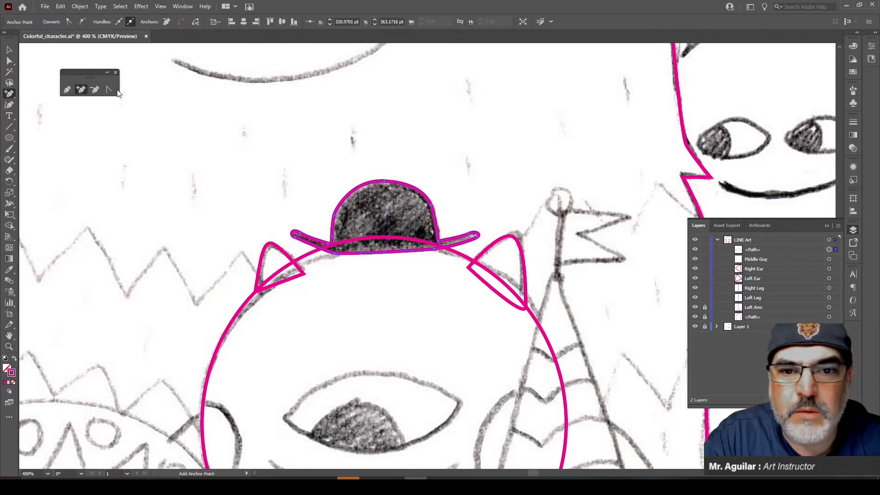
click(95, 89)
click(338, 254)
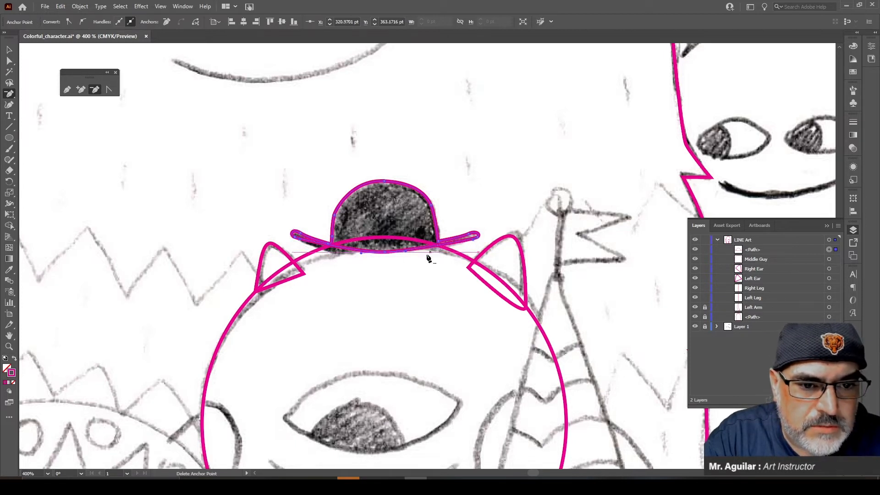
Step: Adjust the direction handles and position of the hat's bottom middle anchor so the brim curves along the sketch, and deselect the path
click(9, 61)
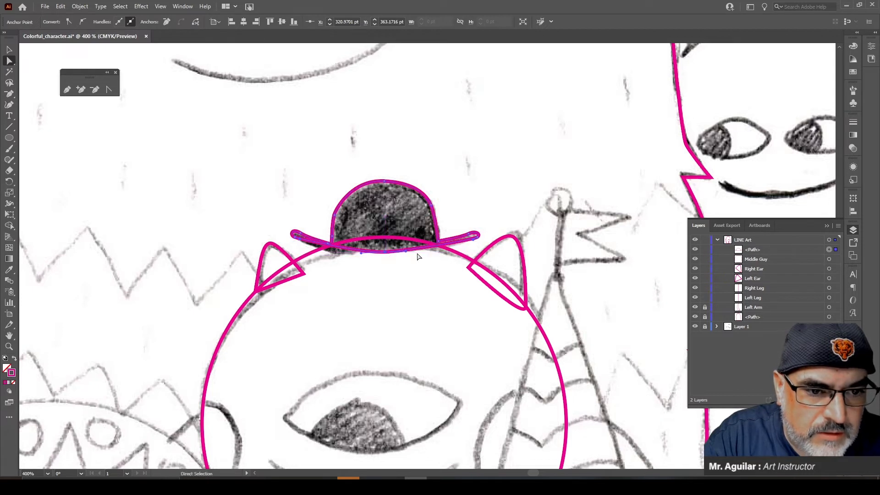
drag(406, 251, 416, 255)
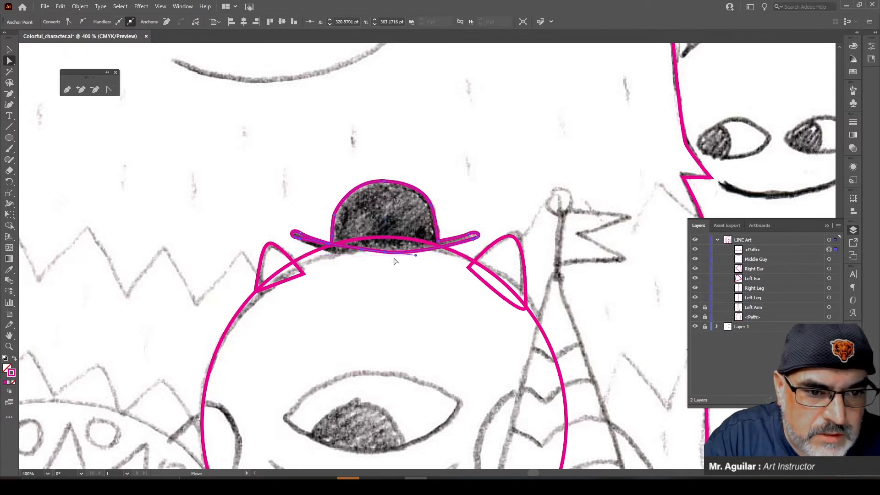
drag(362, 252, 381, 257)
key(ctrl+z)
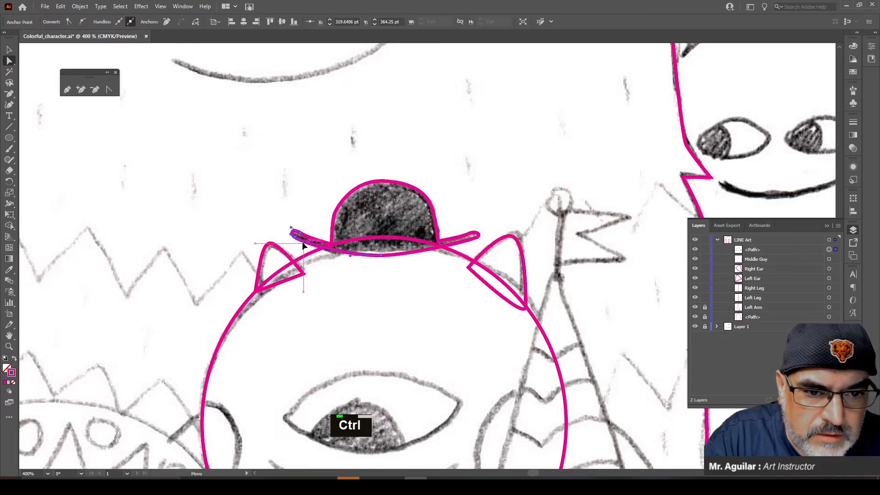
drag(388, 258, 385, 255)
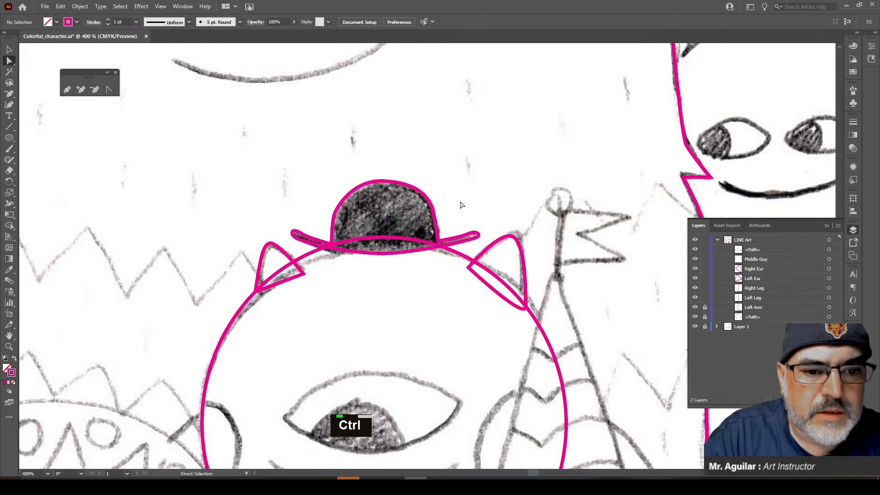
click(461, 205)
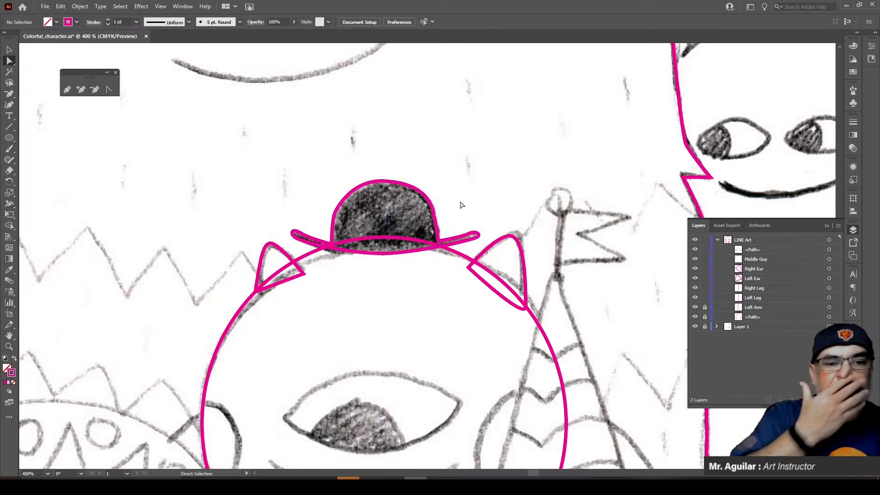
Step: Give the bowler hat a dark gray fill with 90% black and no stroke
click(426, 199)
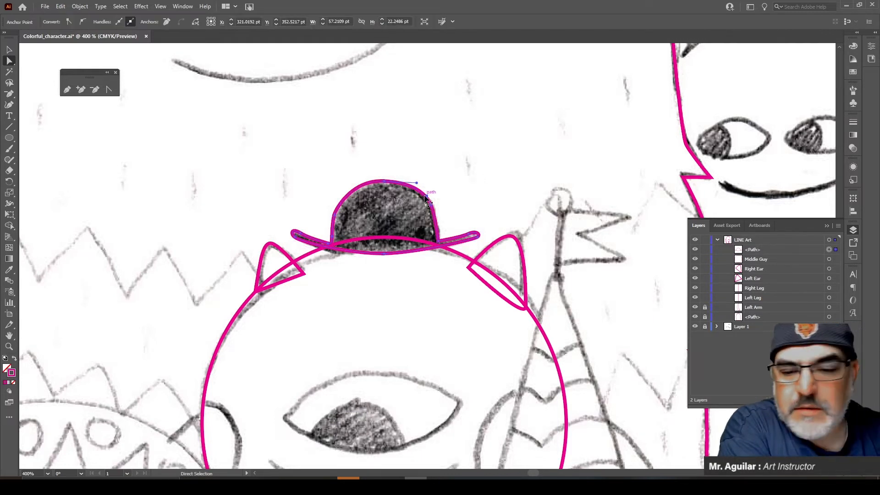
click(14, 360)
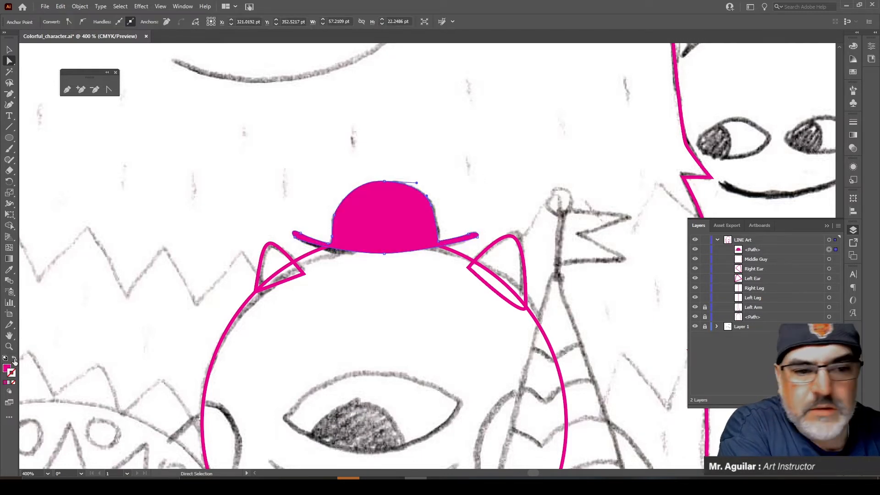
double_click(853, 74)
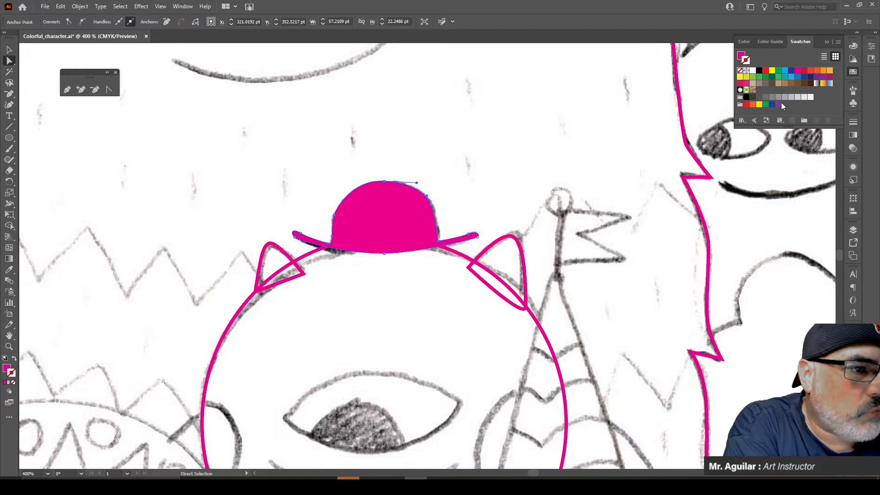
click(752, 98)
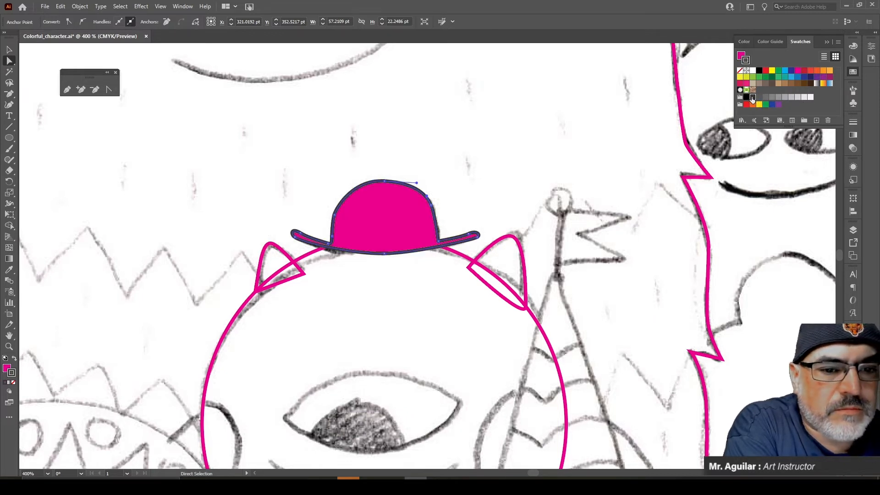
click(14, 359)
click(14, 385)
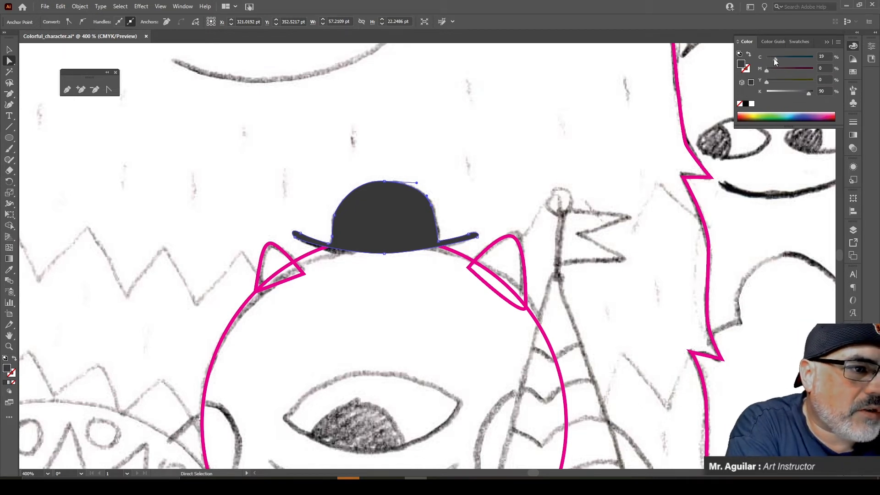
Step: Adjust the hat's fill color to 10% cyan and 95% black, and deselect the hat
drag(776, 58, 772, 59)
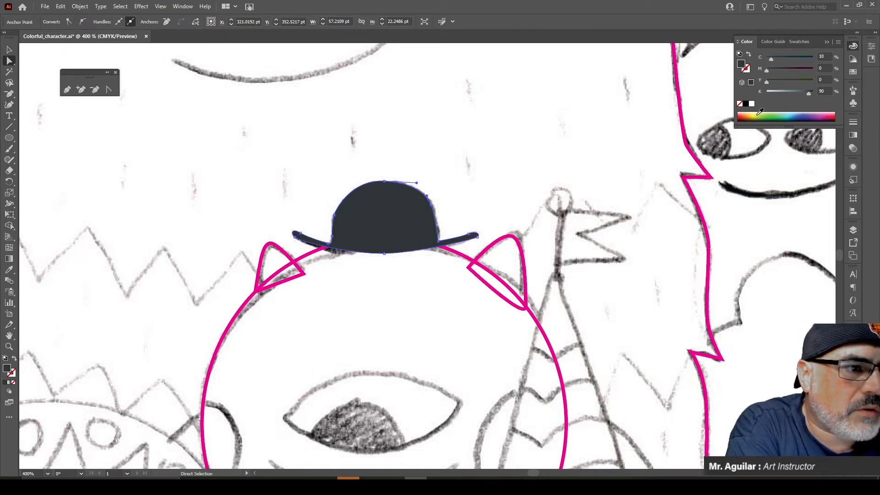
drag(809, 93, 812, 93)
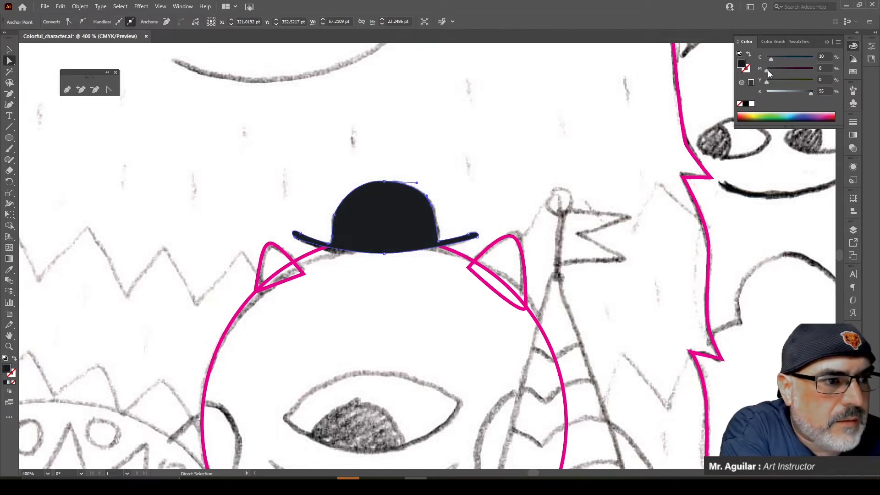
click(487, 172)
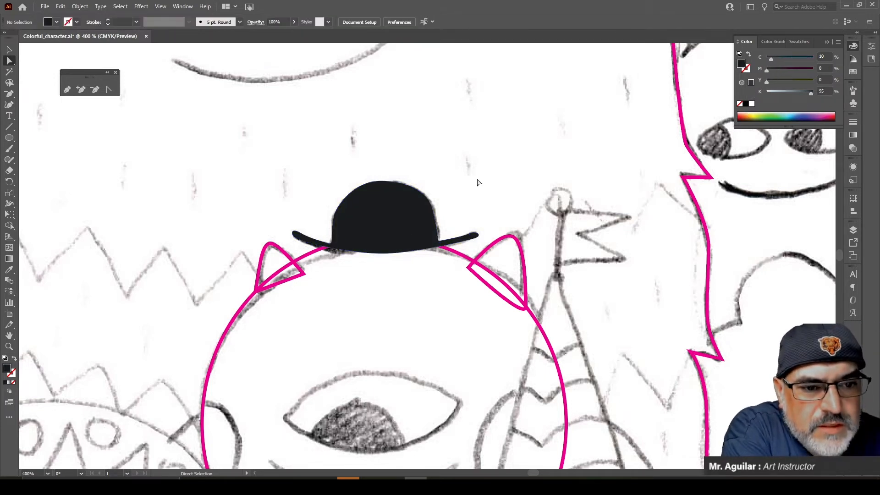
Step: Lower the hat's bottom middle anchor slightly and return the hat's fill to 90% black
click(384, 255)
drag(384, 253, 383, 262)
key(ctrl+z)
key(ctrl+z)
click(510, 197)
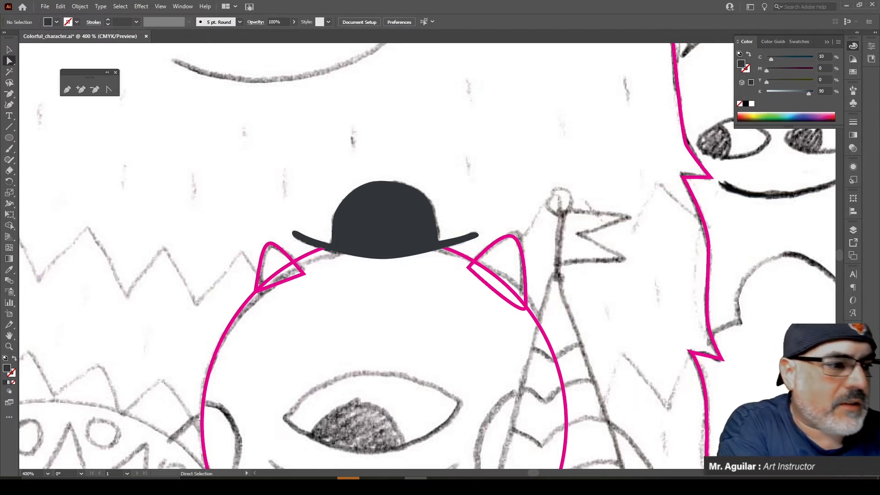
Step: Rename the bowler hat's path in the layers as Hat
click(849, 229)
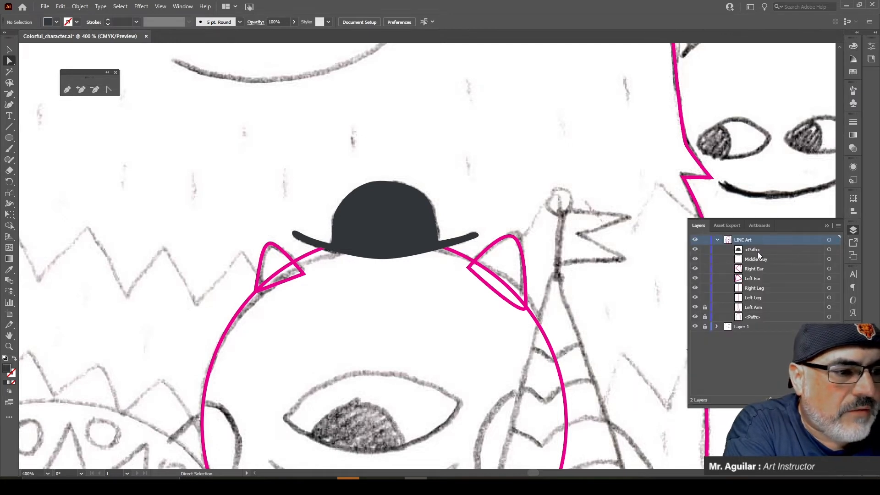
double_click(758, 252)
text(H)
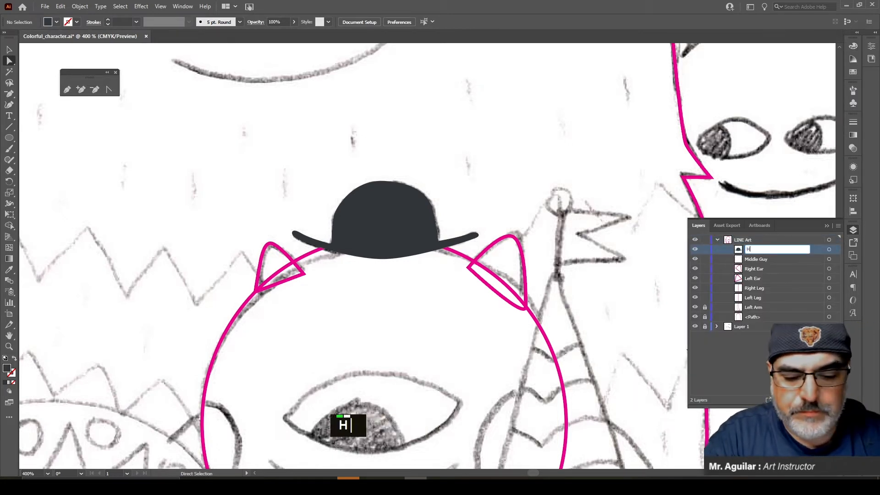
text(at)
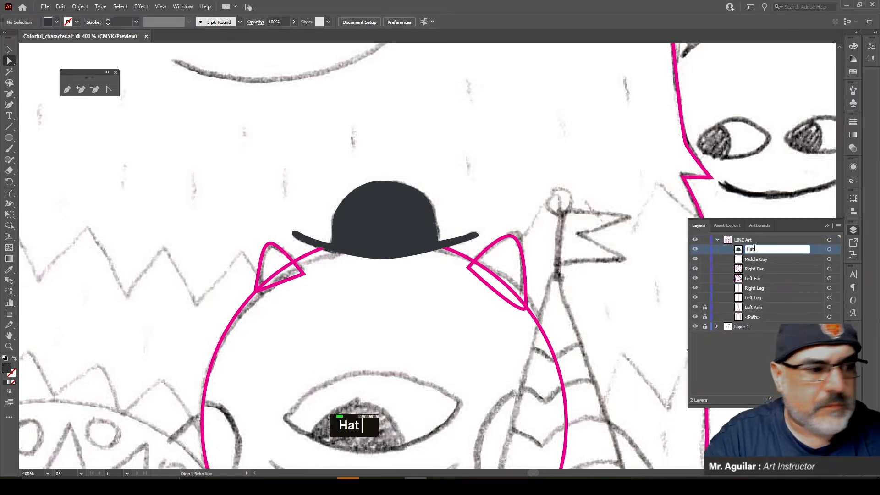
click(779, 260)
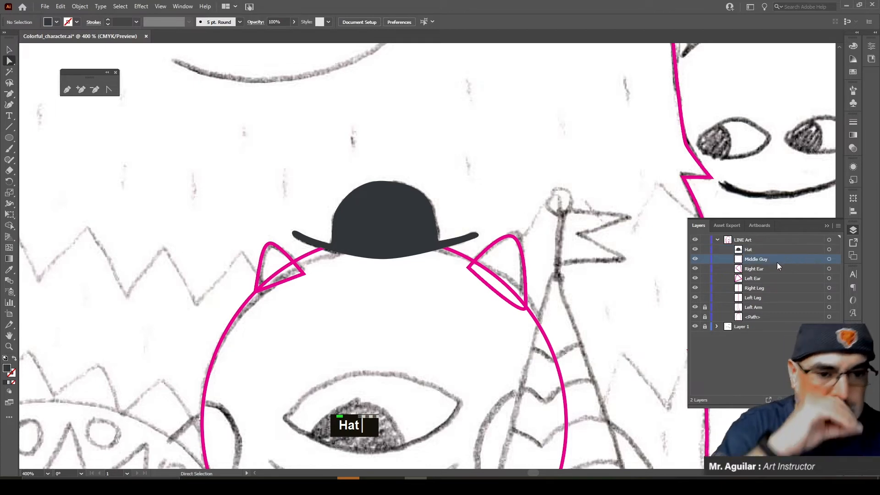
Step: Zoom out to 200% and look over the untraced characters around the one-eyed character
click(9, 347)
alt+click(353, 210)
alt+click(445, 322)
scroll(472, 342, down, 1)
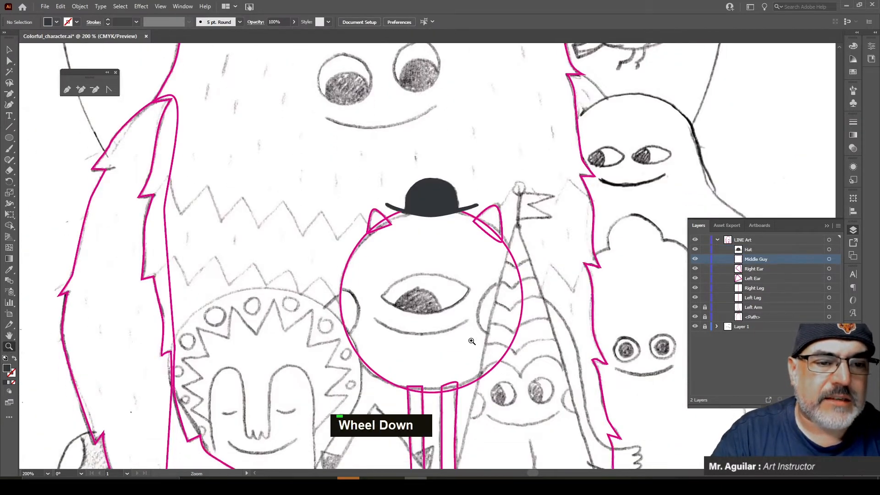
scroll(472, 342, up, 2)
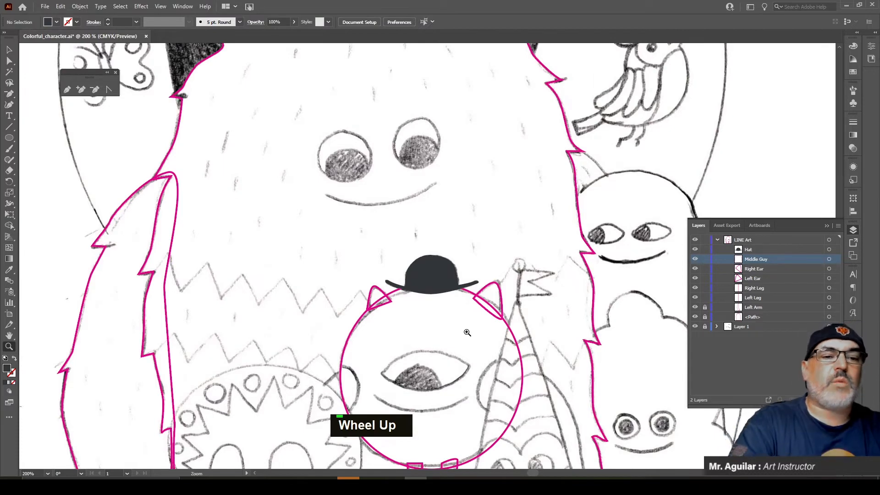
scroll(467, 332, down, 5)
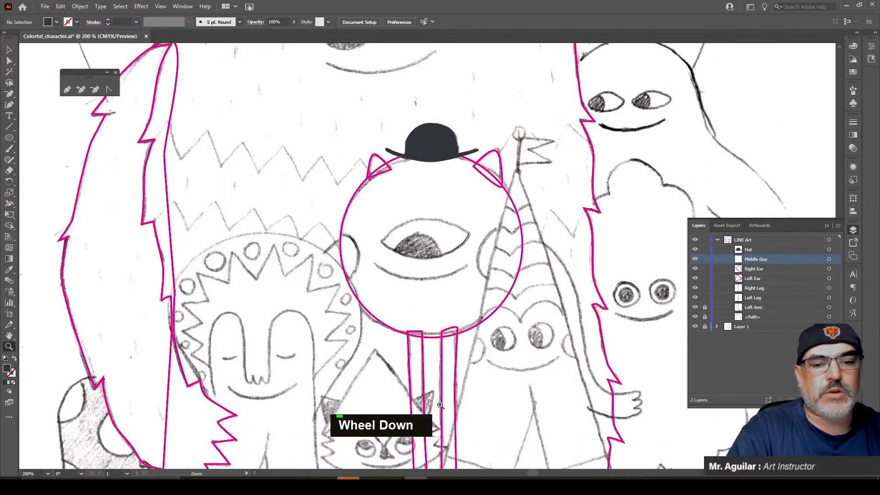
scroll(442, 421, up, 2)
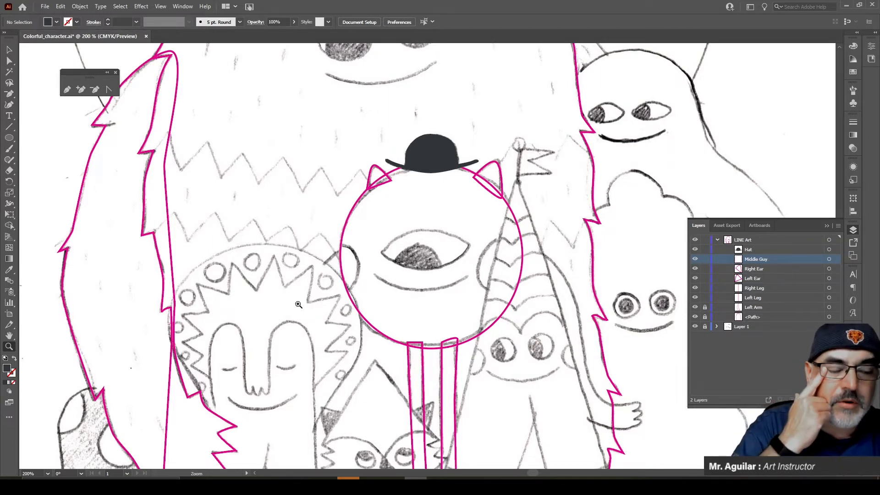
scroll(295, 307, down, 5)
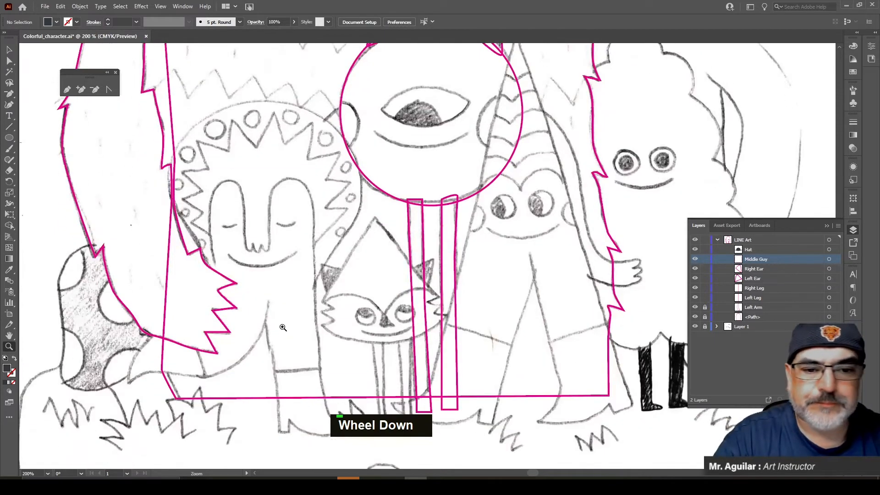
scroll(283, 327, up, 3)
scroll(291, 334, down, 3)
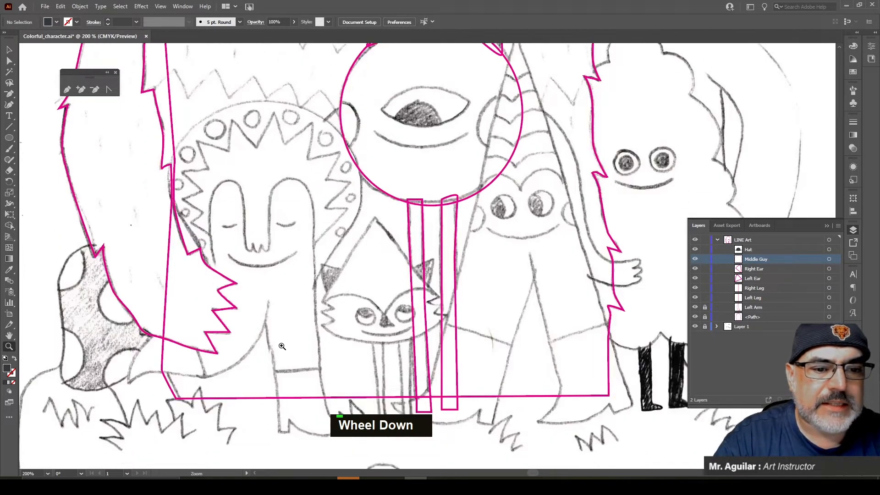
scroll(282, 346, down, 1)
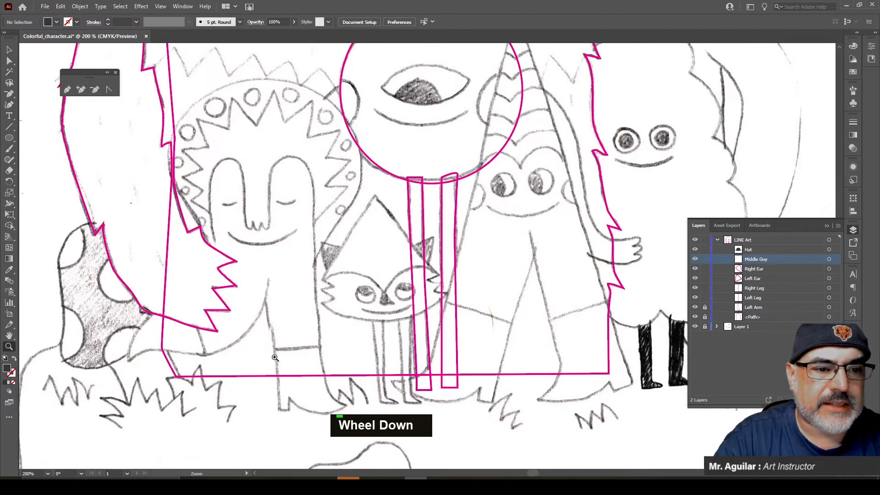
scroll(280, 364, up, 3)
scroll(434, 234, up, 2)
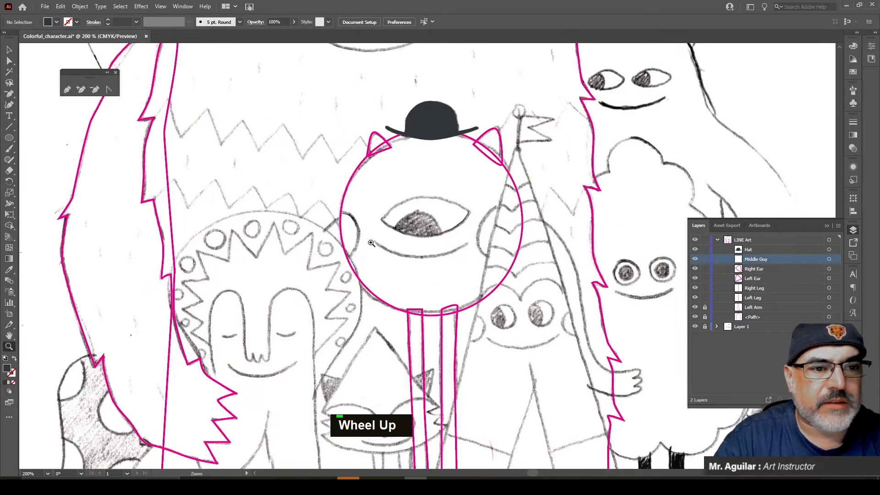
scroll(372, 243, up, 1)
Step: Trace the right edge of the pointed-hat character with the Pen tool, from the hat's tip below the flag down to arm height
click(67, 90)
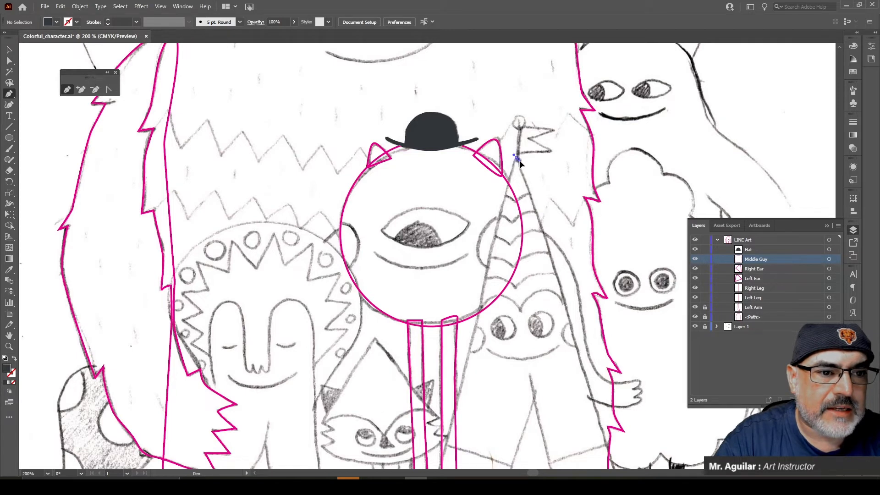
drag(524, 158, 524, 157)
click(523, 176)
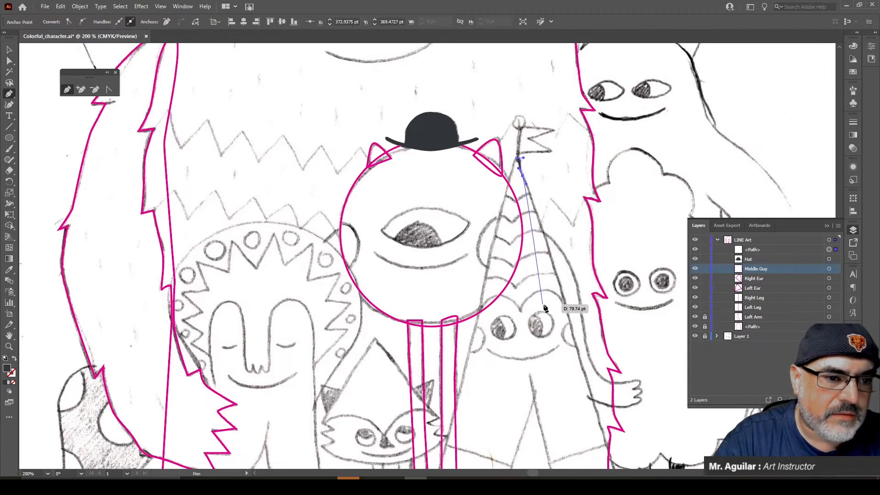
click(551, 260)
scroll(552, 259, down, 2)
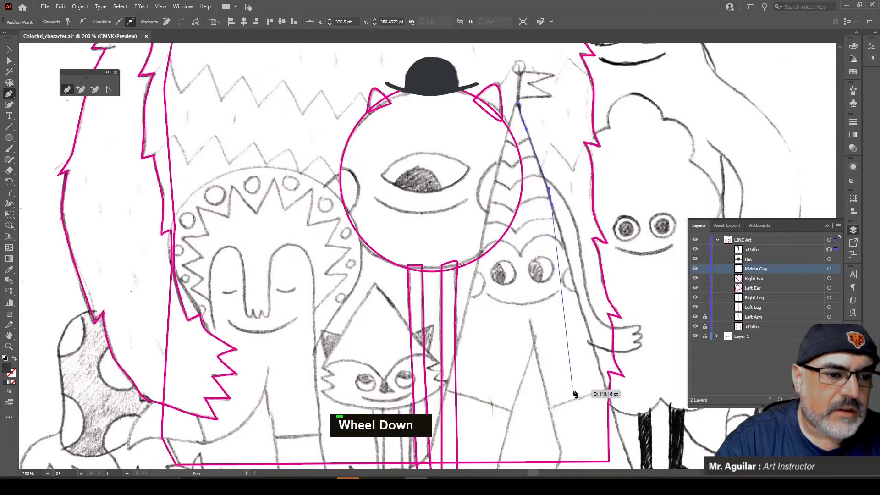
click(583, 318)
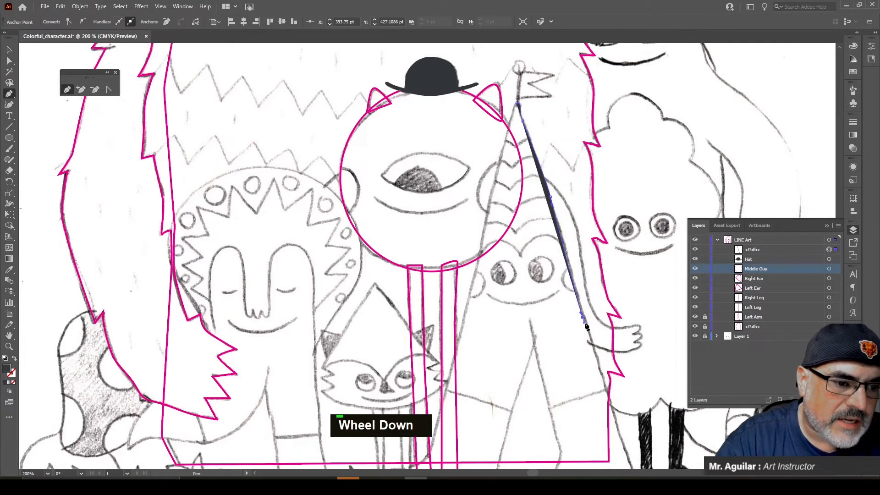
Step: Continue the pointed-hat character's outline down to the outer corner of the right leg's hem and across the hem to its inner corner
scroll(586, 326, down, 2)
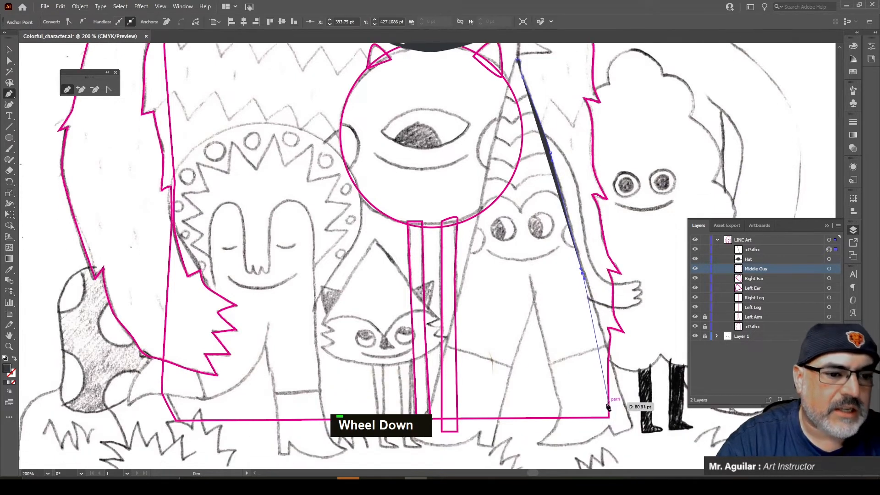
click(607, 347)
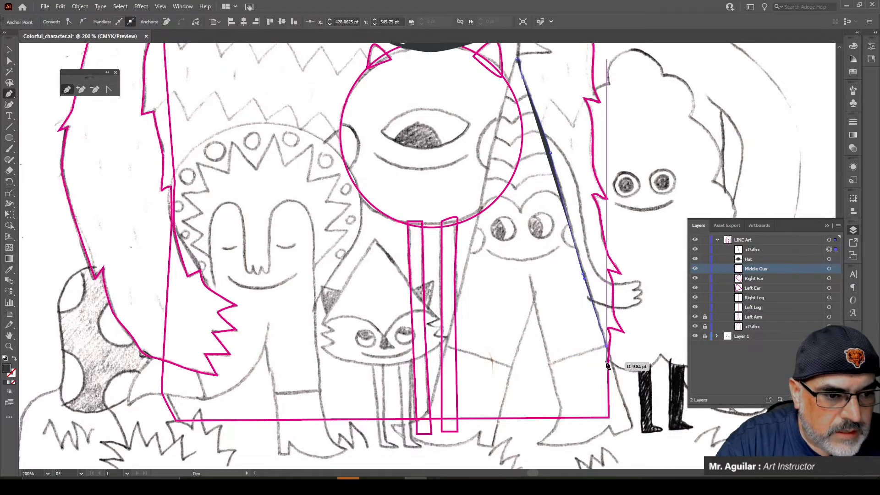
key(ctrl+z)
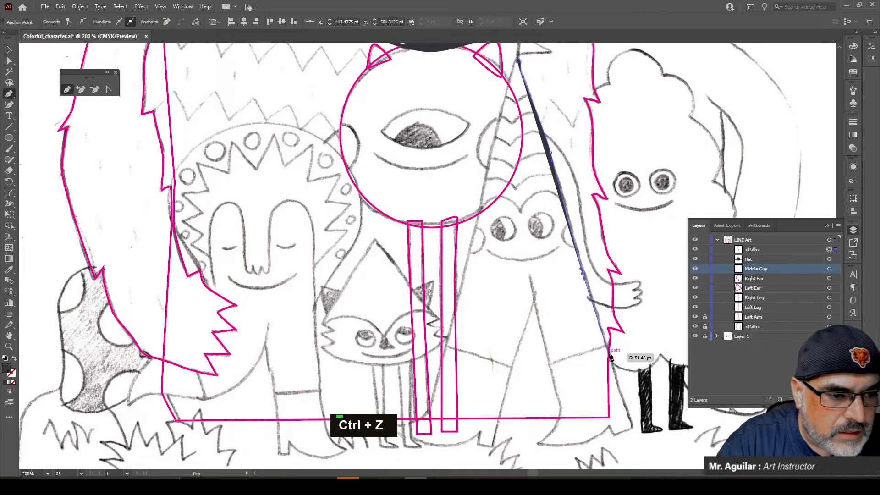
click(609, 355)
click(551, 372)
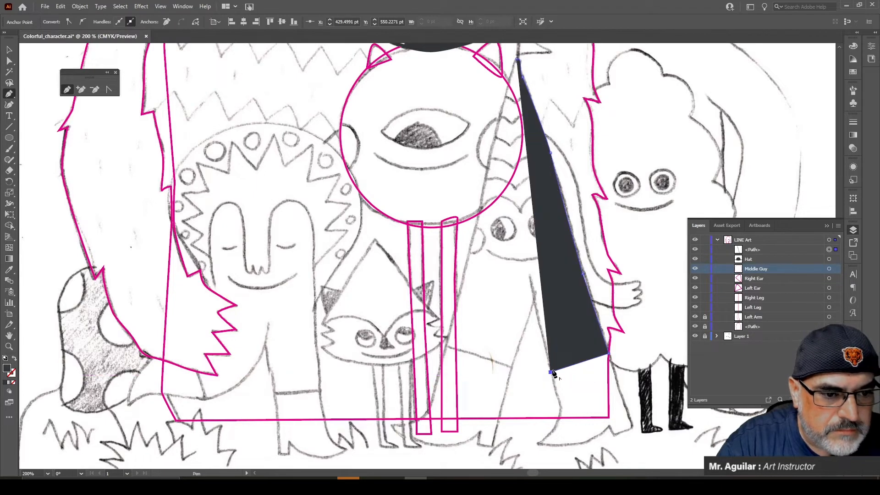
click(531, 280)
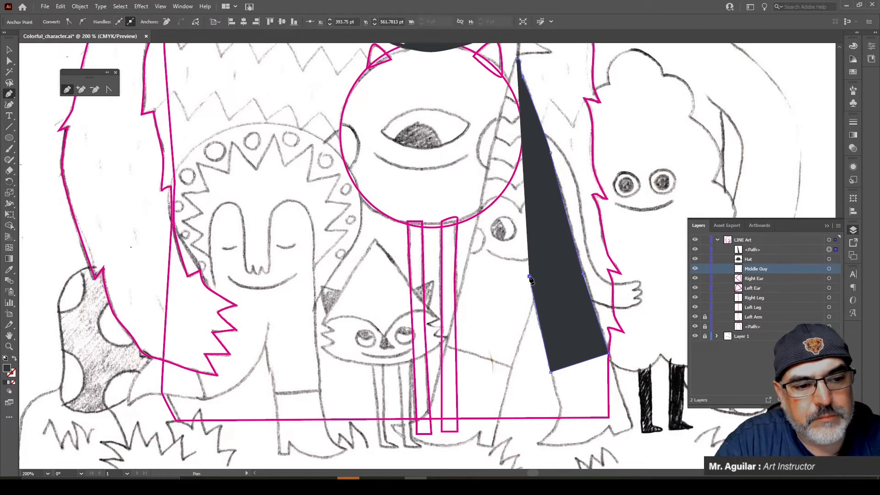
click(14, 362)
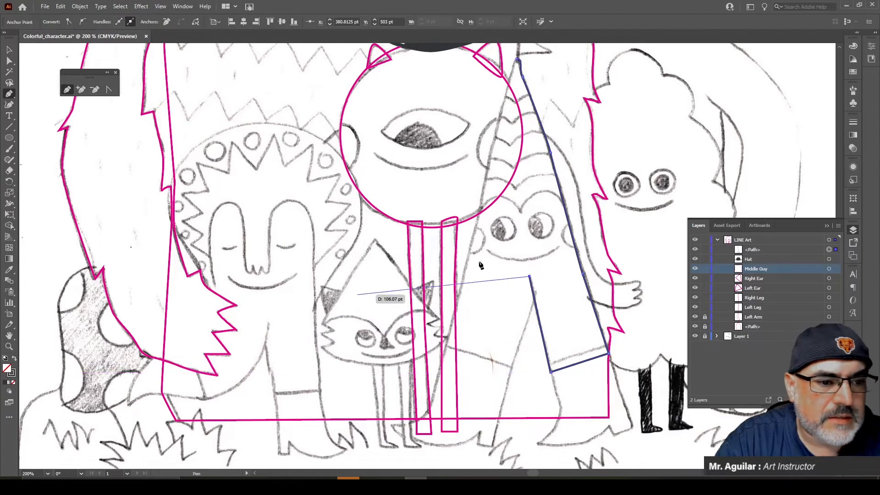
click(534, 300)
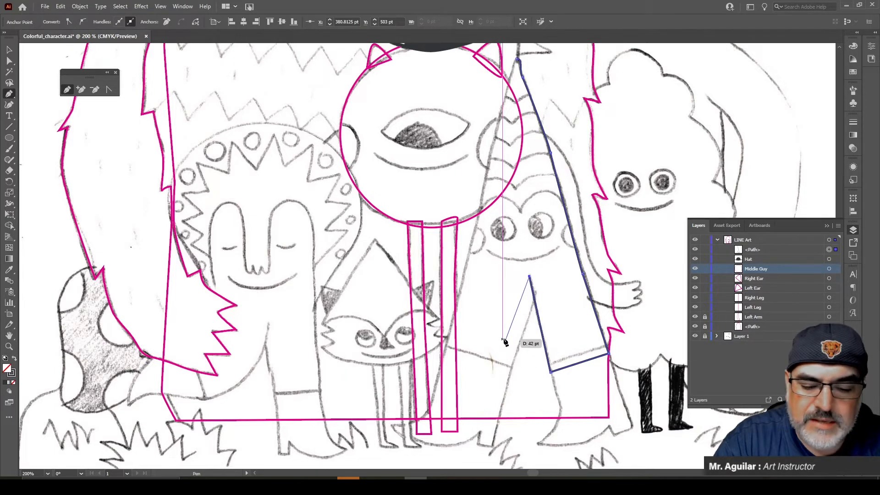
key(ctrl+z)
key(ctrl+z)
key(ctrl+z)
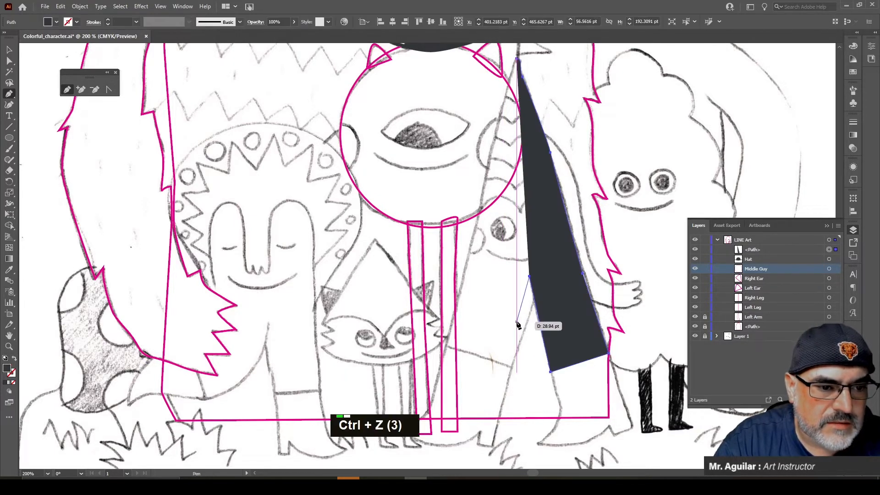
key(ctrl+z)
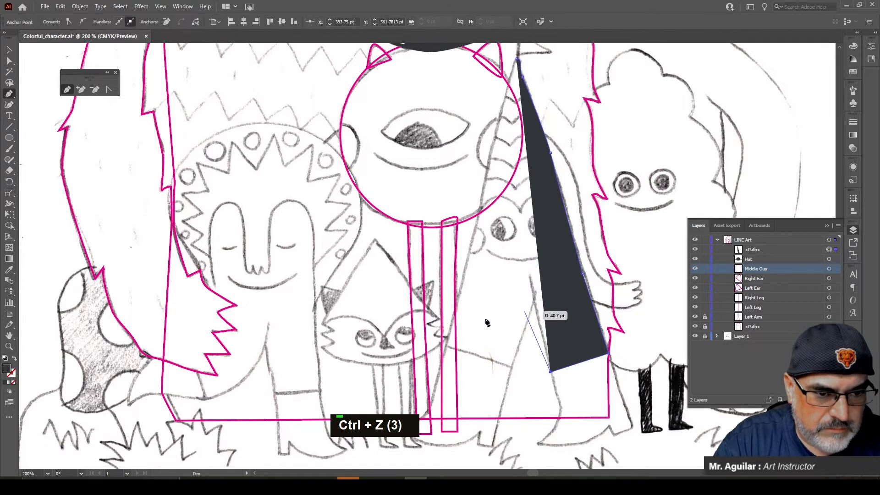
Step: Swap the path's fill and stroke, then trace between the pointed-hat character's legs and across the left leg's hem to its outer corner
click(14, 358)
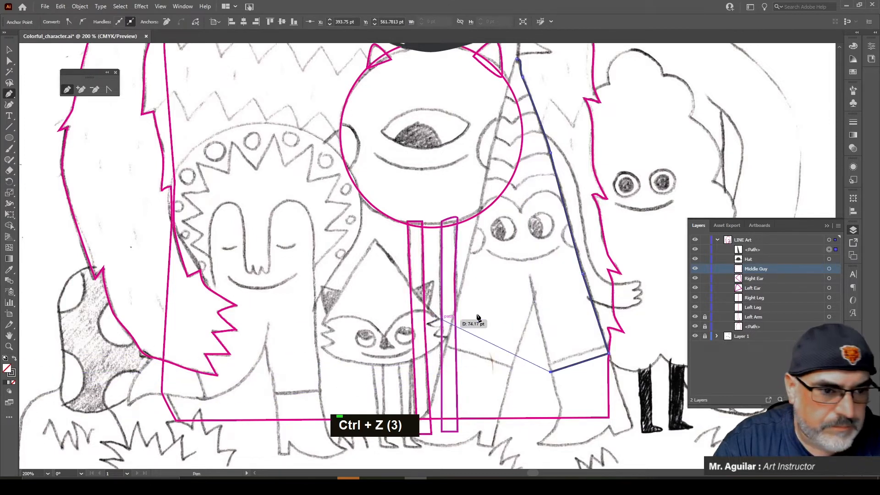
click(535, 300)
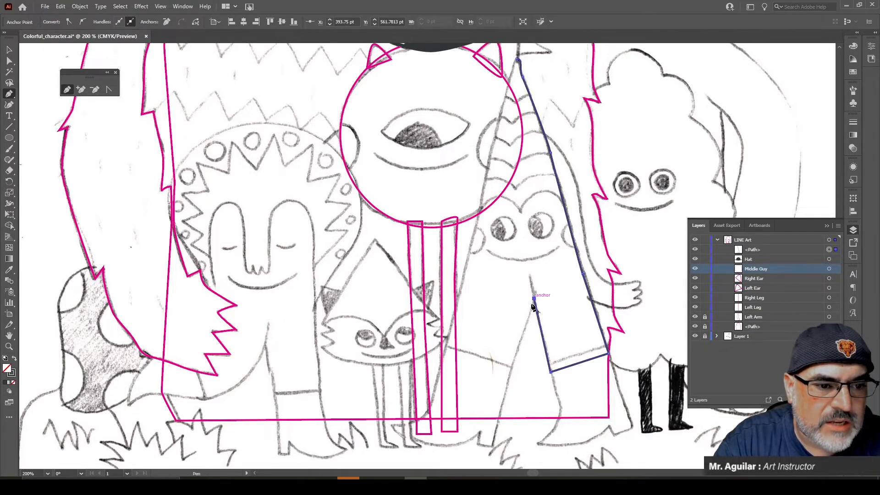
click(510, 371)
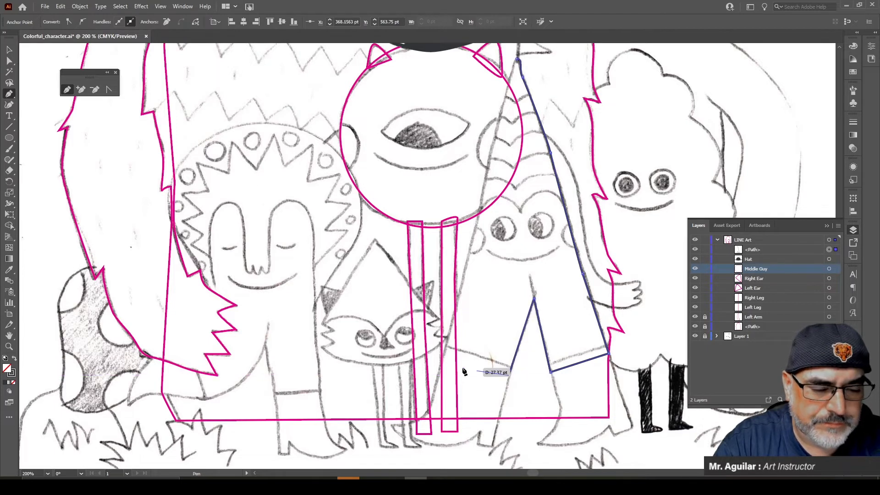
click(443, 353)
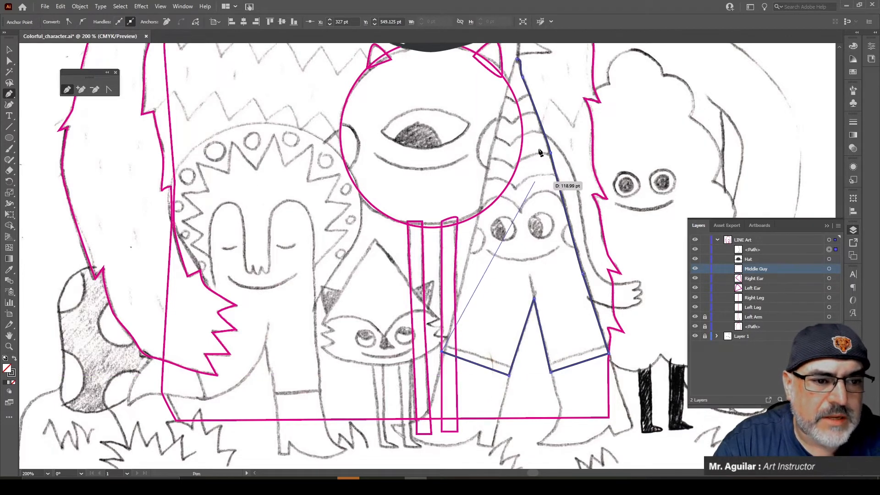
Step: Trace the pointed-hat character's left edge from the hem up to the hat's tip, close the outline and deselect it
click(480, 216)
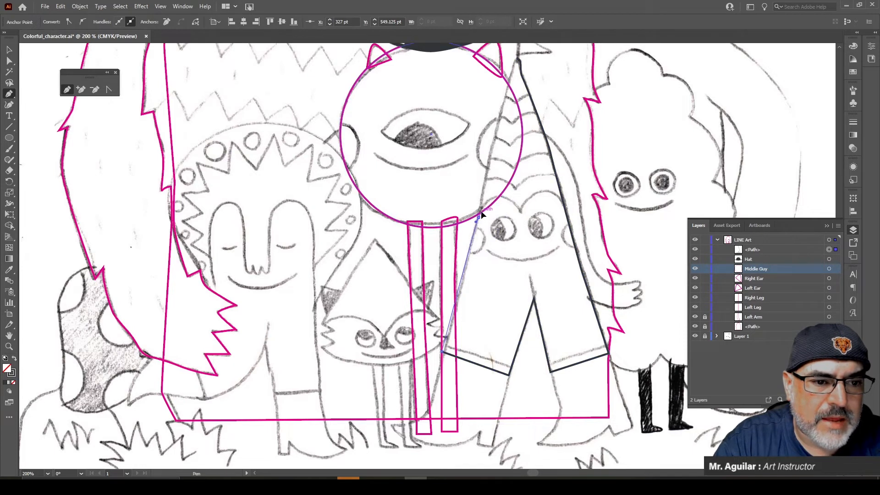
click(495, 134)
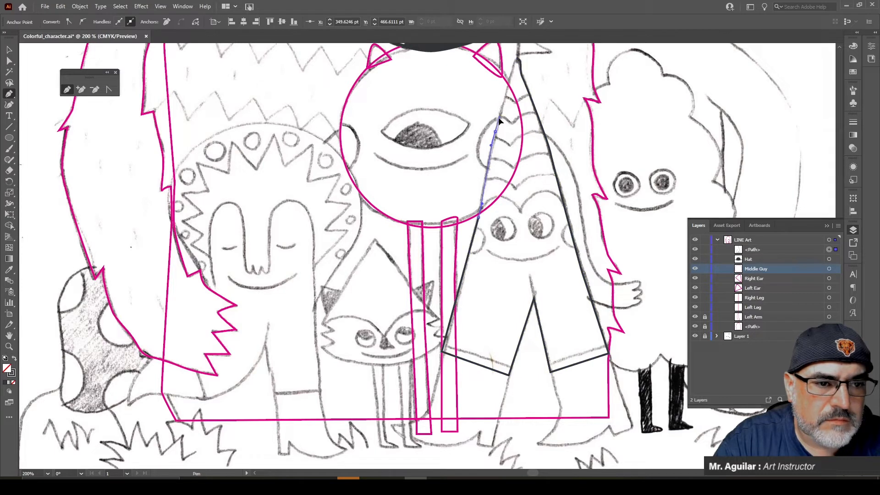
click(516, 60)
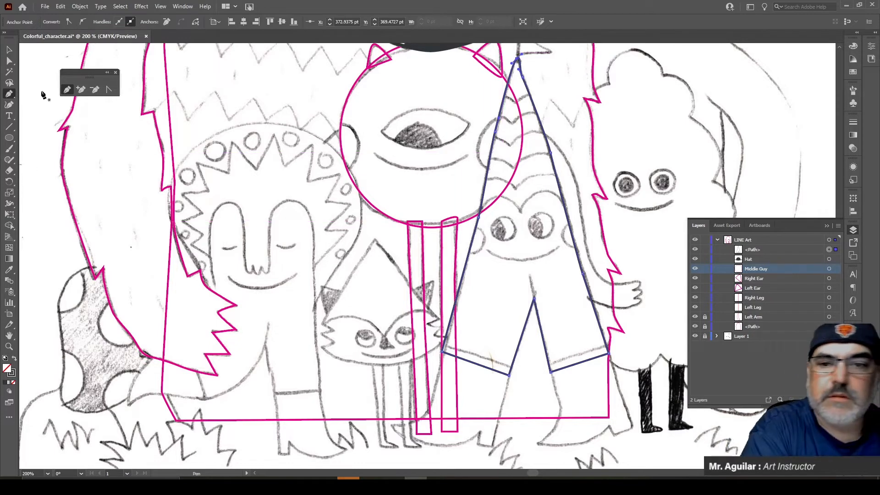
click(9, 60)
click(531, 253)
Step: Lock the Hat, Middle Guy, ear and leg paths, and move the outer corner of the pointed-hat character's left hem slightly inward
scroll(524, 259, down, 2)
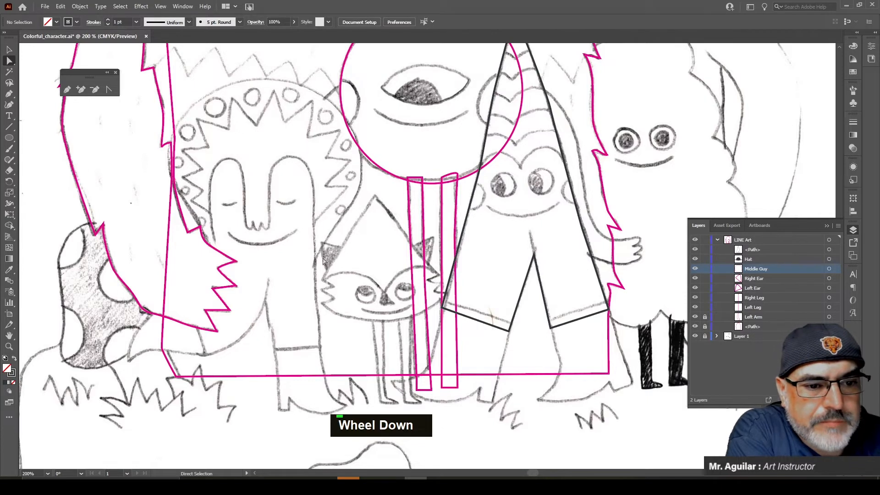
click(67, 90)
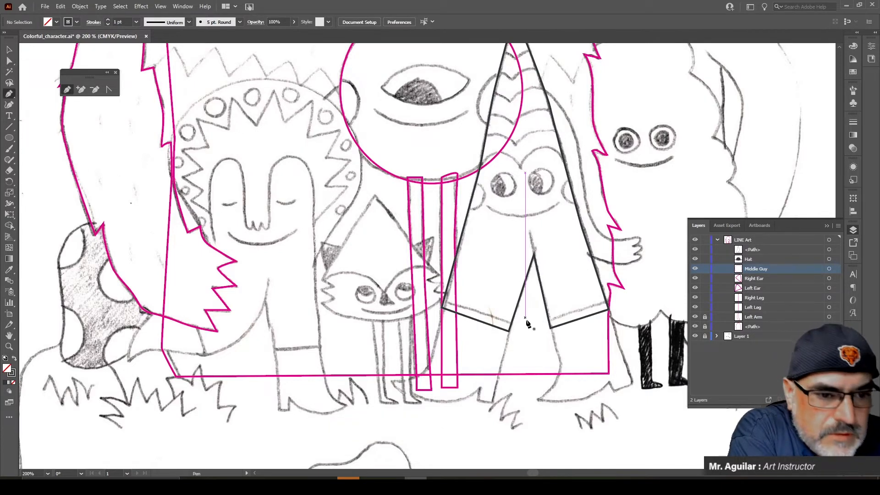
click(10, 60)
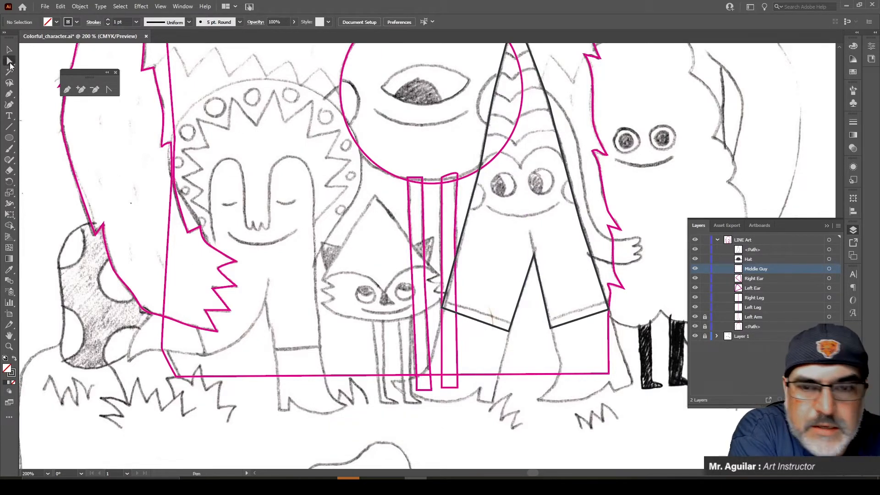
click(443, 308)
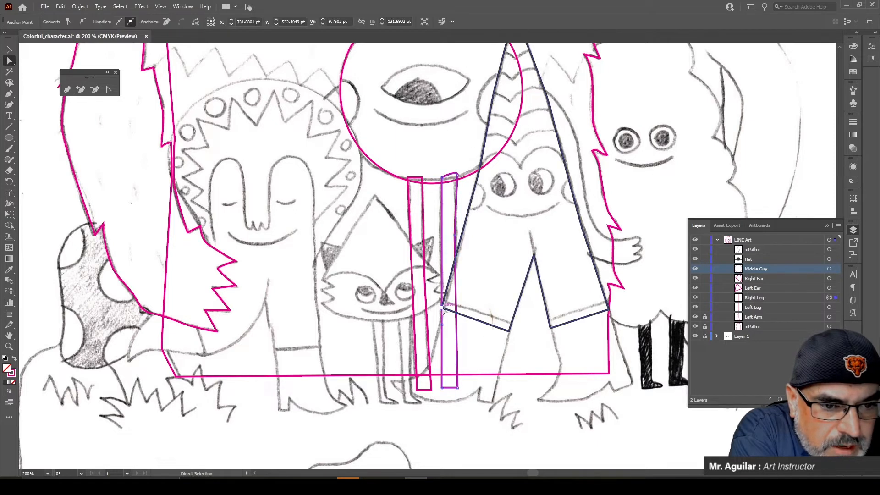
click(704, 298)
click(704, 308)
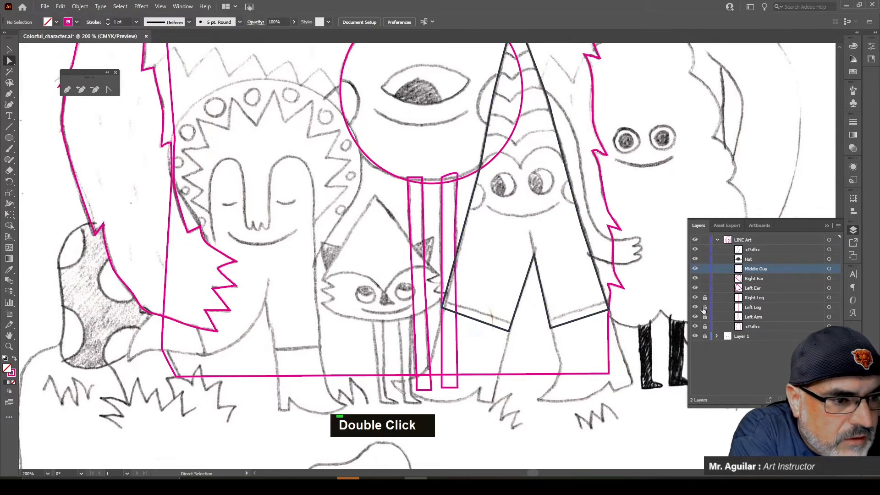
click(705, 269)
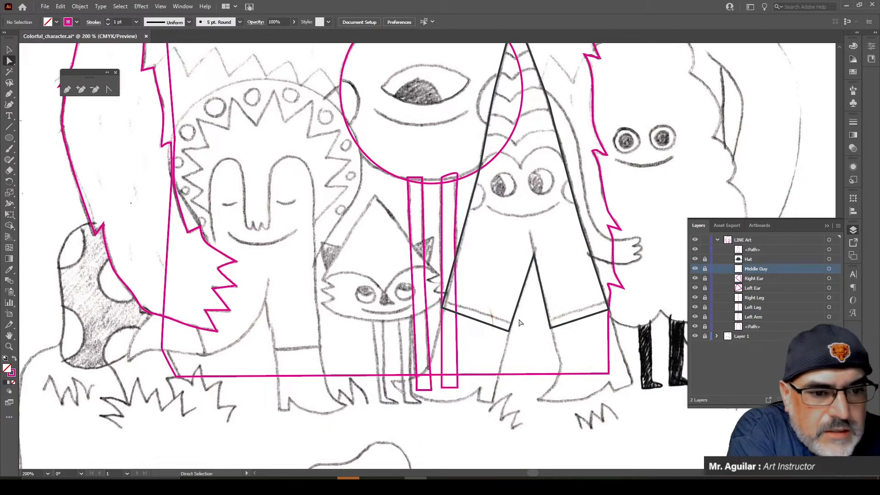
drag(443, 308, 447, 311)
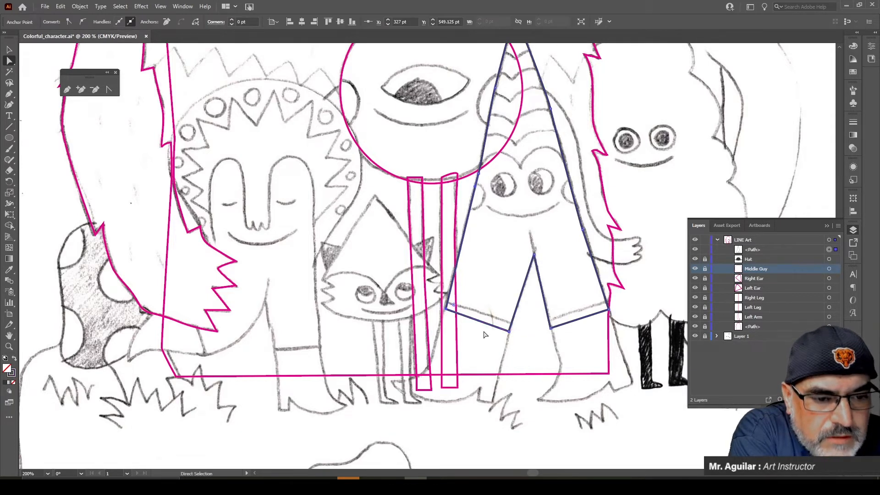
Step: Trace the pointed-hat character's left leg from the top of the toe up to the hem, across it, and down to the heel
click(10, 94)
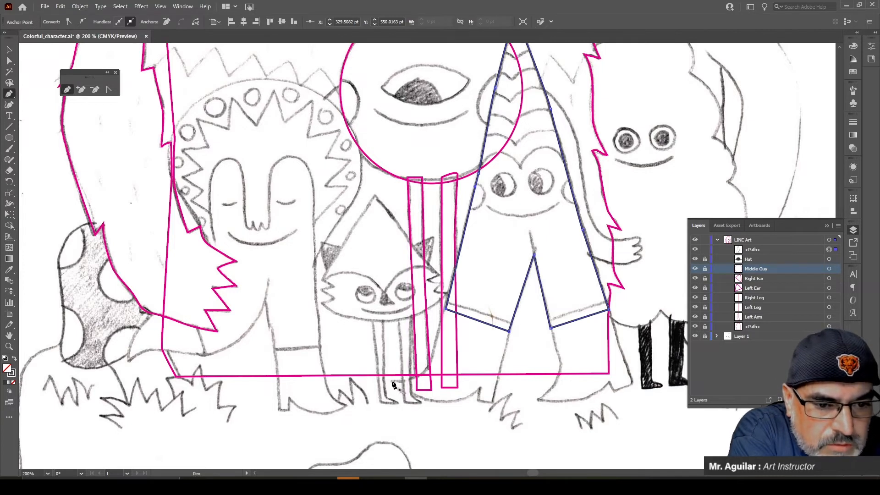
drag(400, 380, 434, 357)
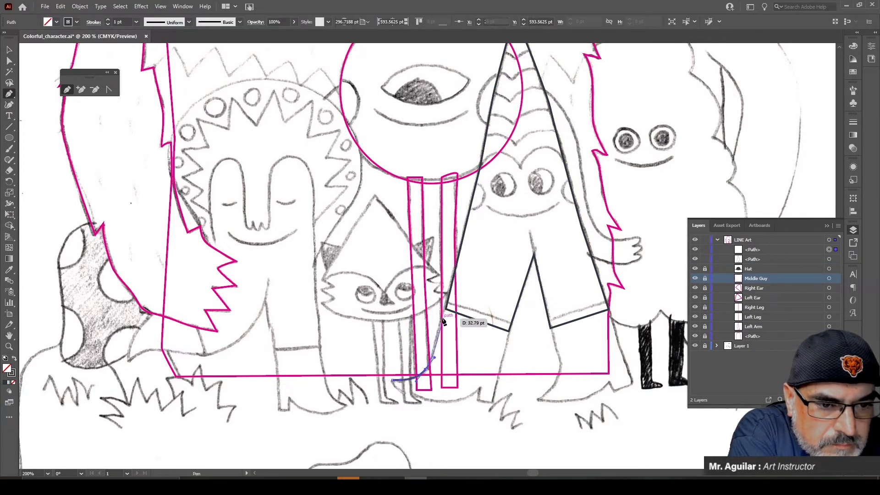
click(447, 305)
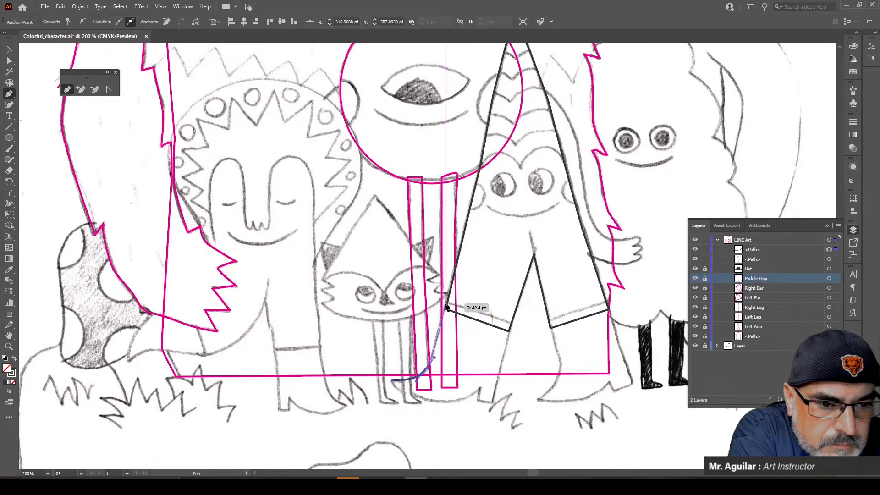
click(511, 327)
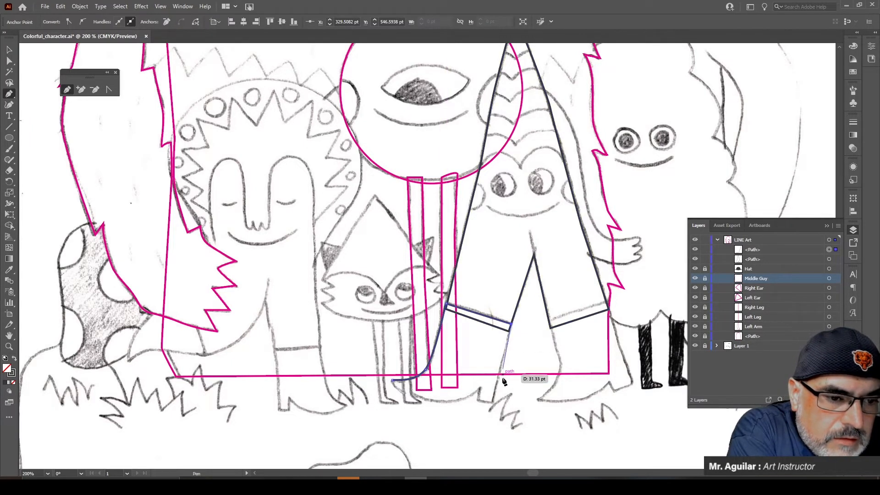
click(492, 404)
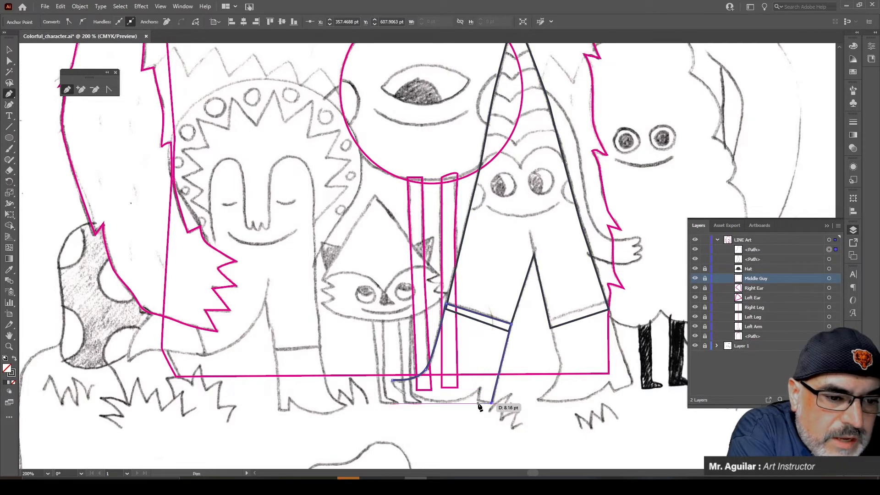
Step: Trace the left shoe's heel notch and curved sole around to the toe, closing the leg's path and deselecting it
click(479, 389)
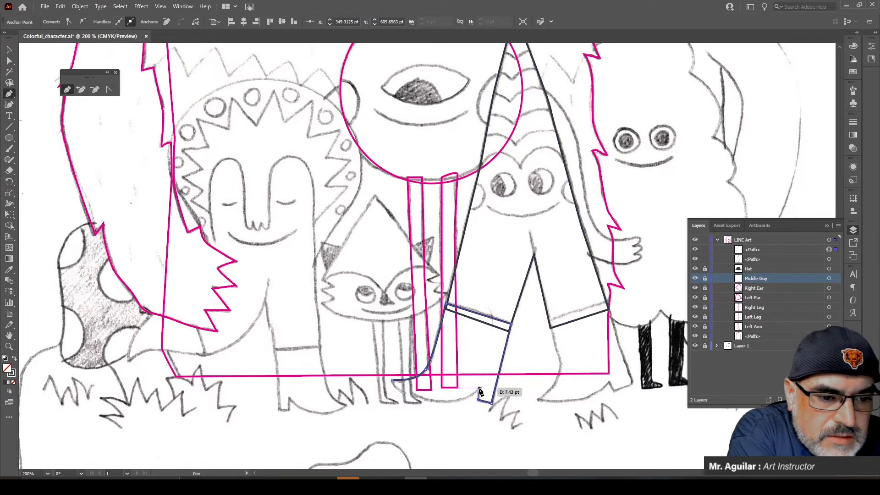
click(445, 402)
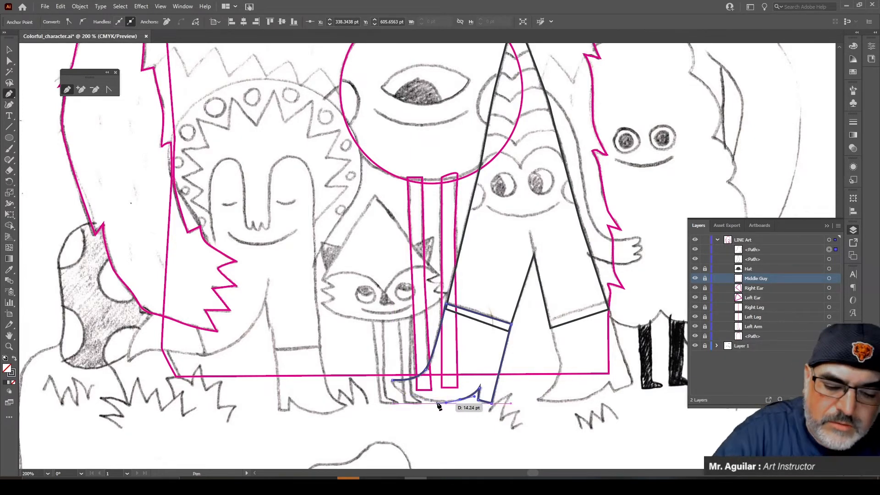
key(ctrl+z)
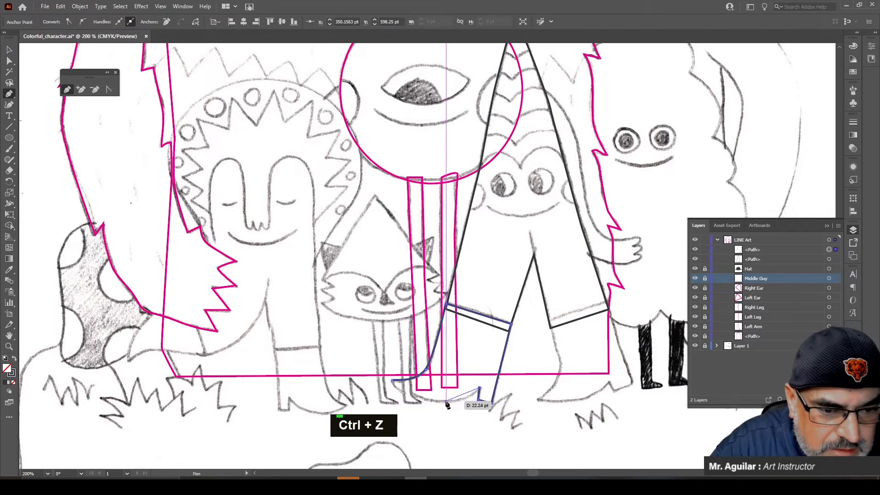
click(442, 402)
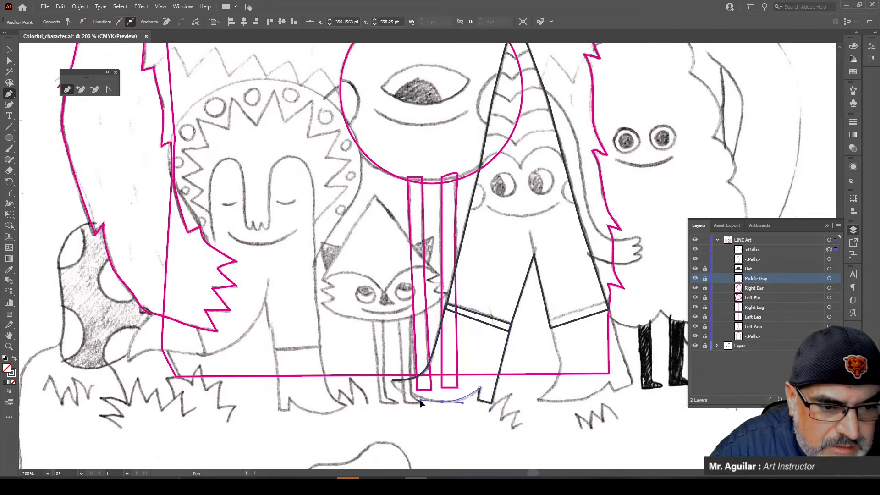
click(397, 389)
click(394, 380)
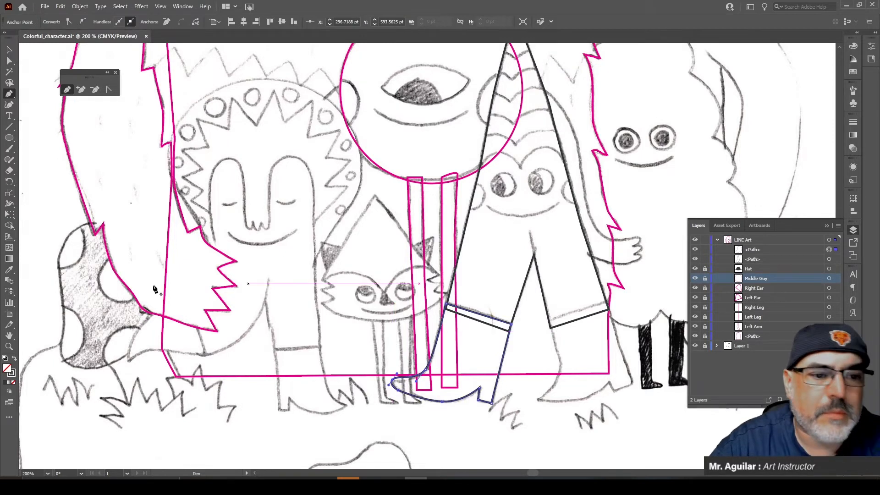
click(10, 61)
click(489, 409)
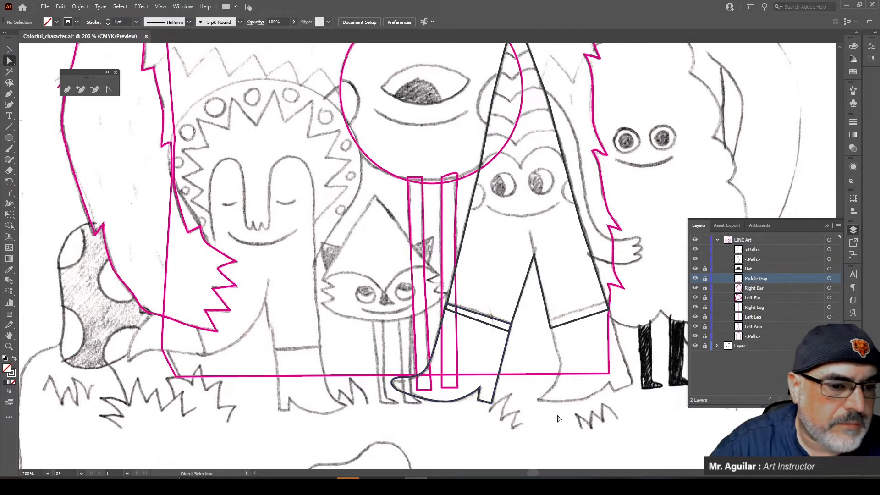
Step: Trace the pointed-hat character's right leg from the hem's inner corner across to the outer corner, down the outer side and around the heel
click(10, 94)
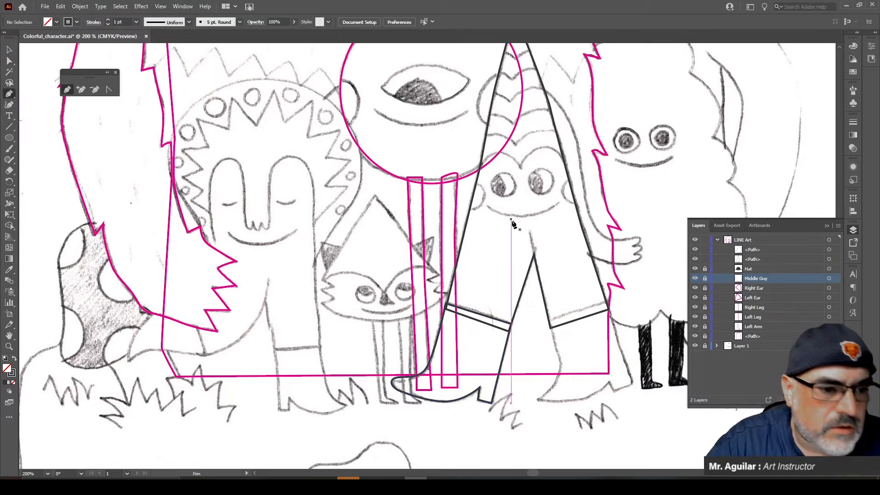
click(548, 324)
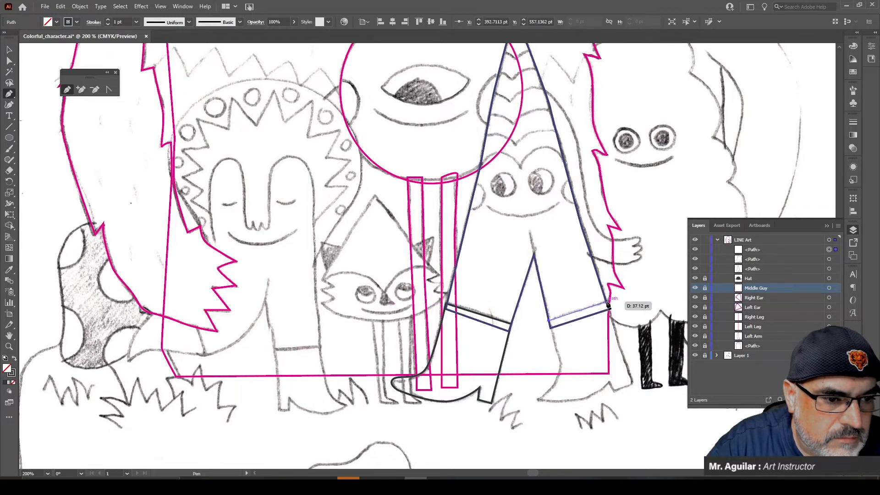
click(607, 304)
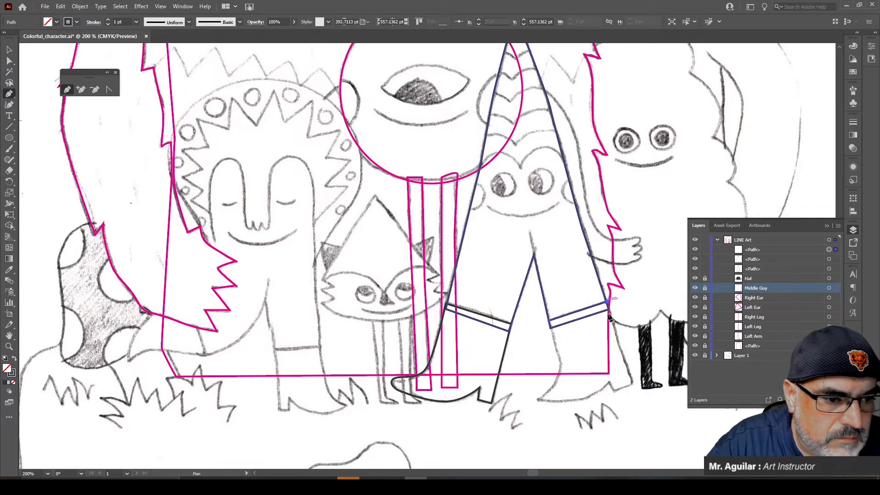
click(621, 350)
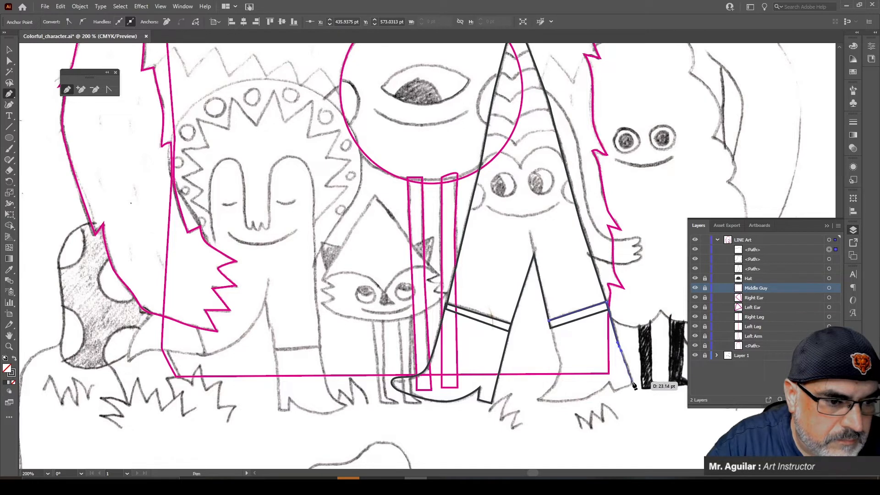
click(632, 382)
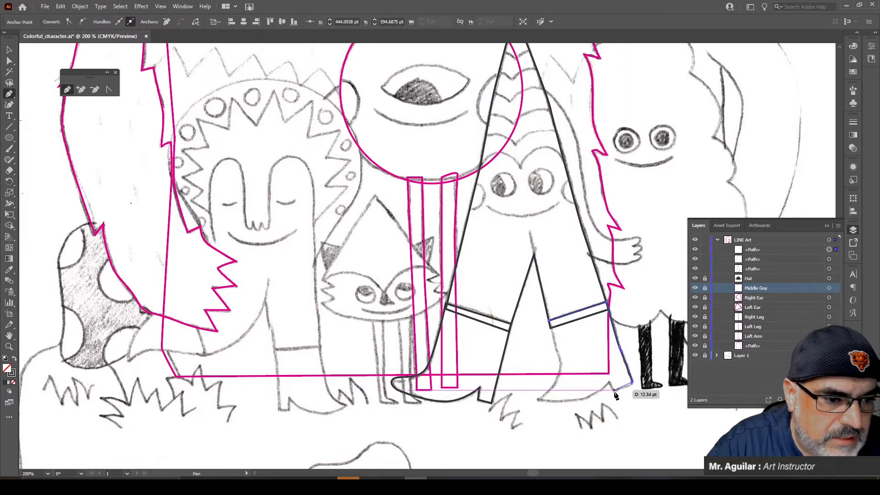
click(614, 391)
click(609, 382)
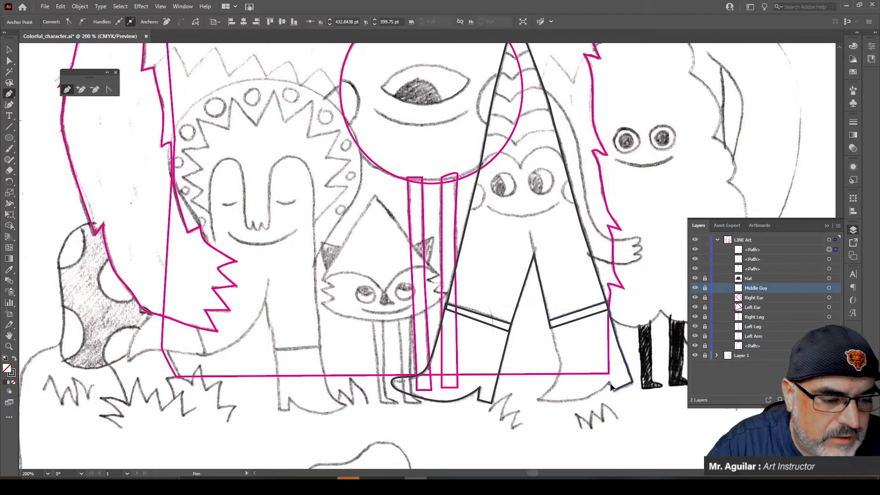
Step: Trace the right shoe's sole to the toe, up the instep and inner leg, closing the path at the hem's inner corner
click(585, 401)
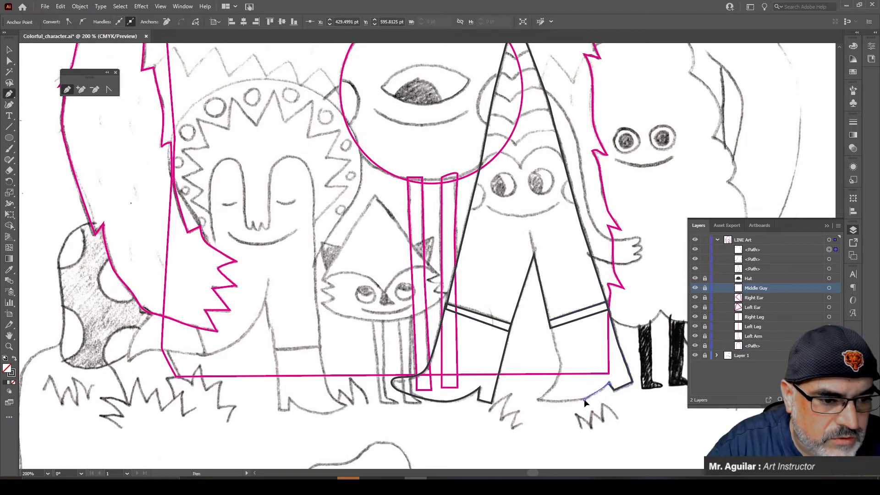
click(537, 401)
drag(538, 401, 558, 381)
click(559, 380)
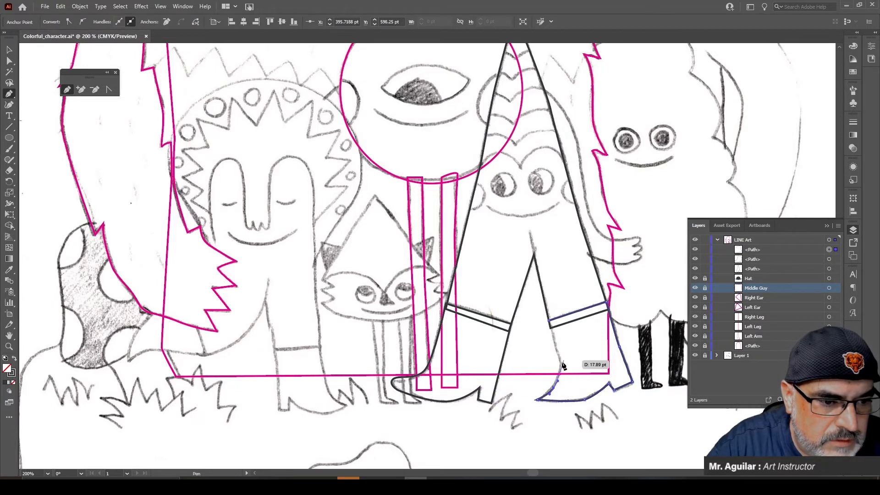
click(561, 363)
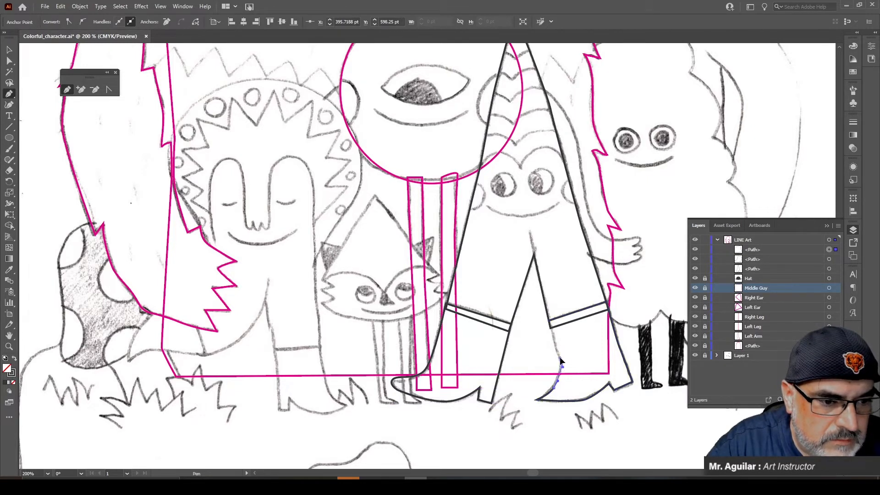
click(549, 324)
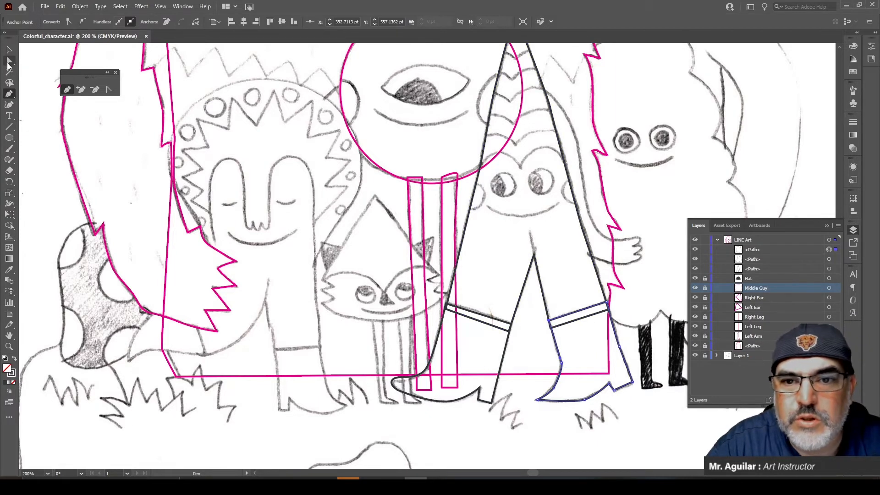
Step: Nudge the pointed-hat body's inner hem corner above the right leg 1 pt to the right with Direct Selection
click(9, 61)
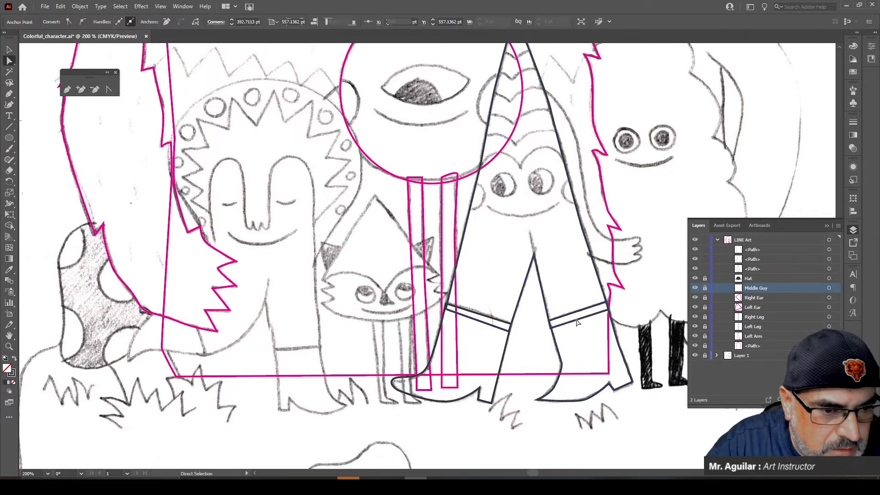
click(576, 323)
click(550, 327)
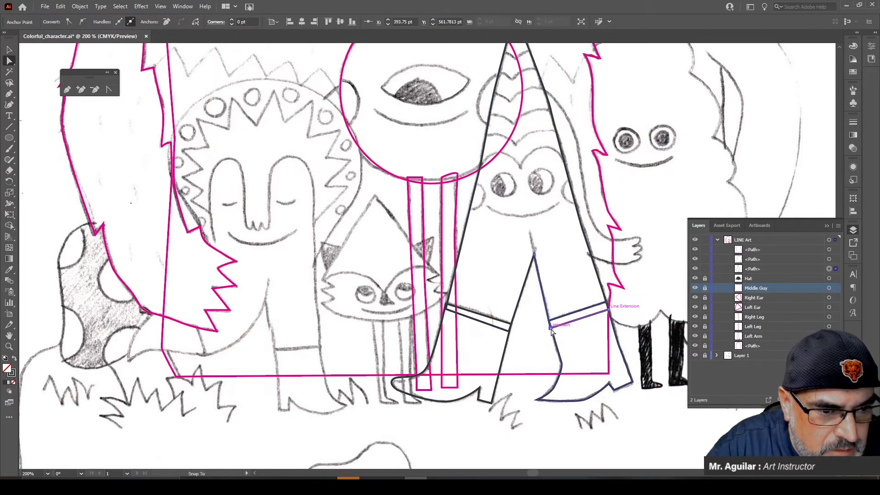
drag(553, 329, 552, 329)
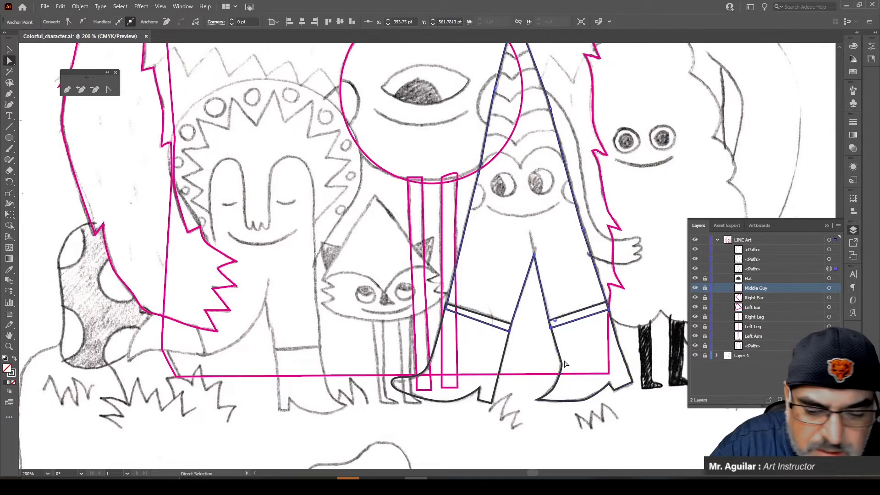
key(shift+Right)
key(Left)
key(Left)
key(Left)
key(Left)
key(Left)
key(Left)
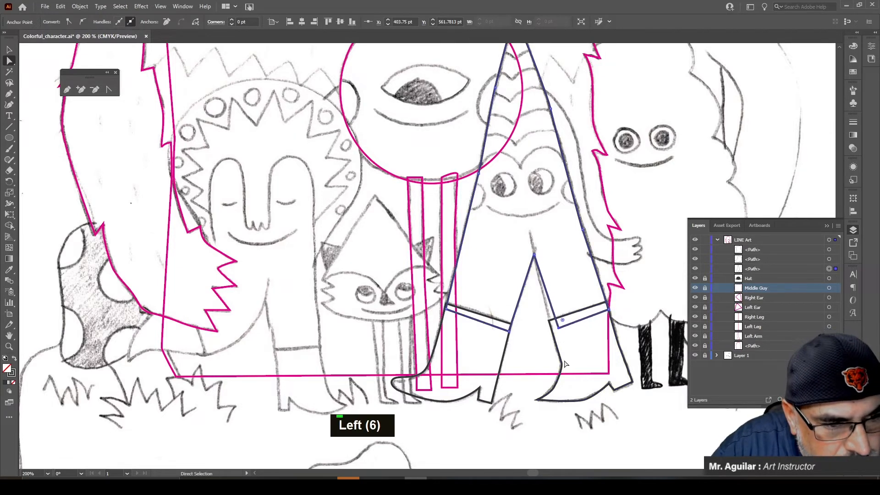
key(Left)
key(Left)
key(Left)
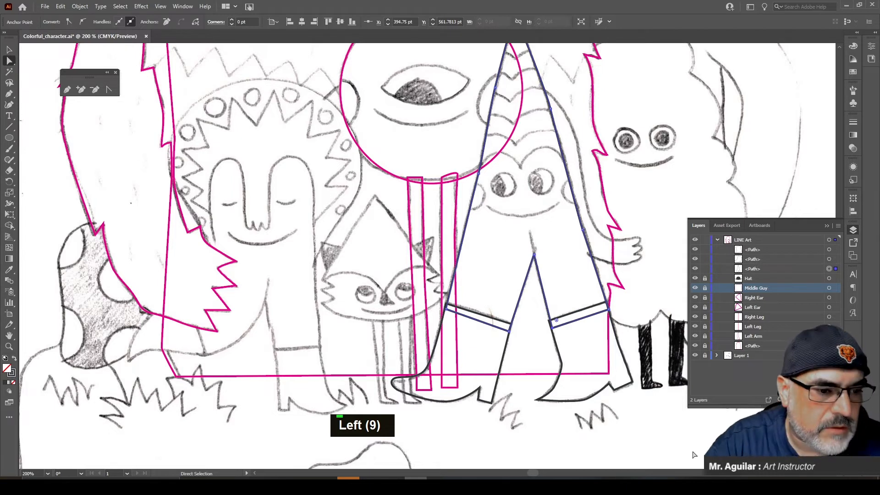
Step: Round the heel corner of the pointed-hat character's right shoe to a radius of about 3.56 pt
click(626, 419)
click(633, 389)
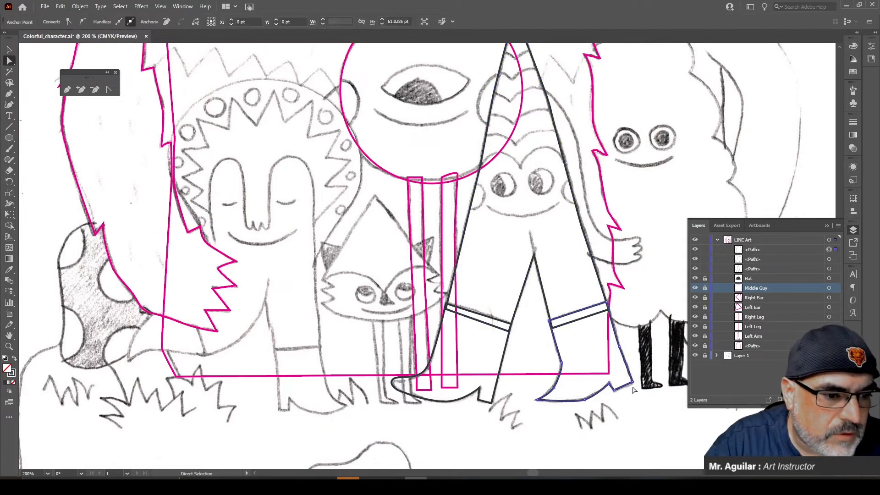
click(623, 387)
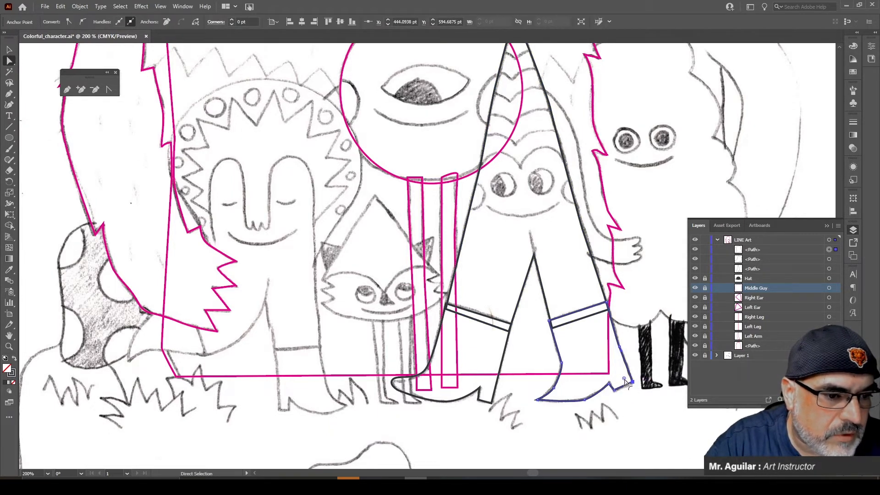
drag(626, 382, 627, 381)
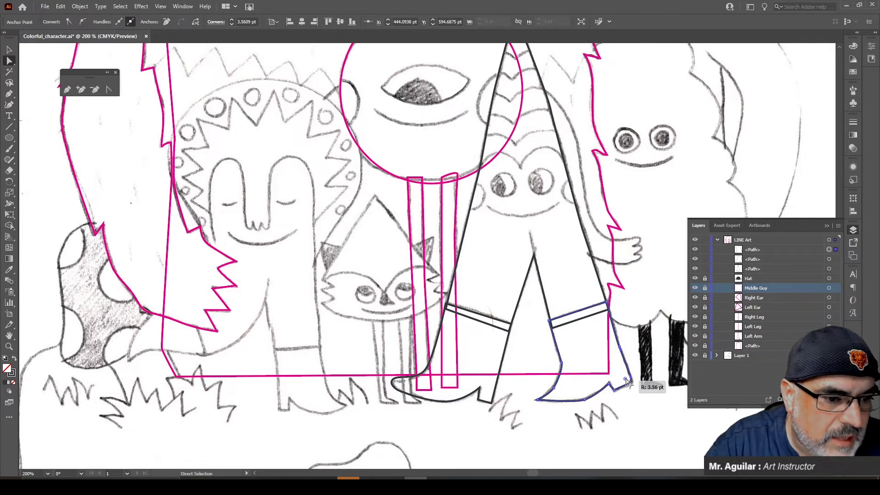
drag(626, 380, 626, 381)
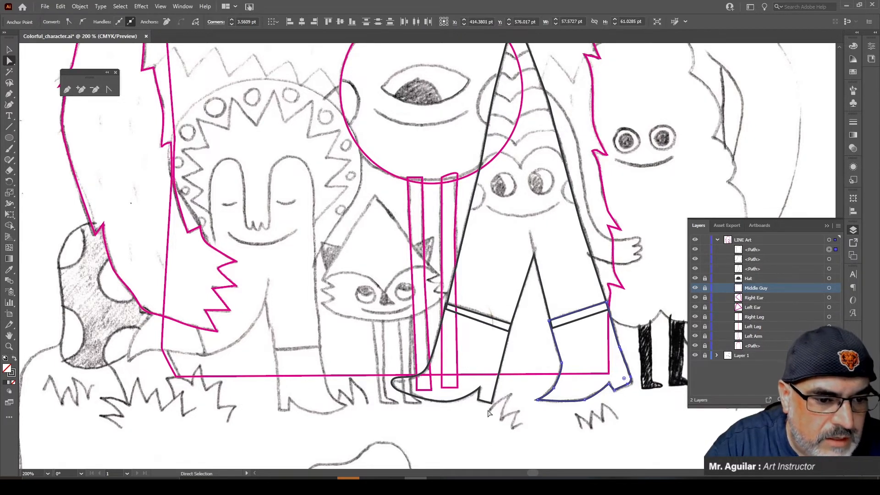
Step: Round the heel corner of the pointed-hat character's left shoe to a radius of about 3.65 pt
click(515, 411)
click(489, 401)
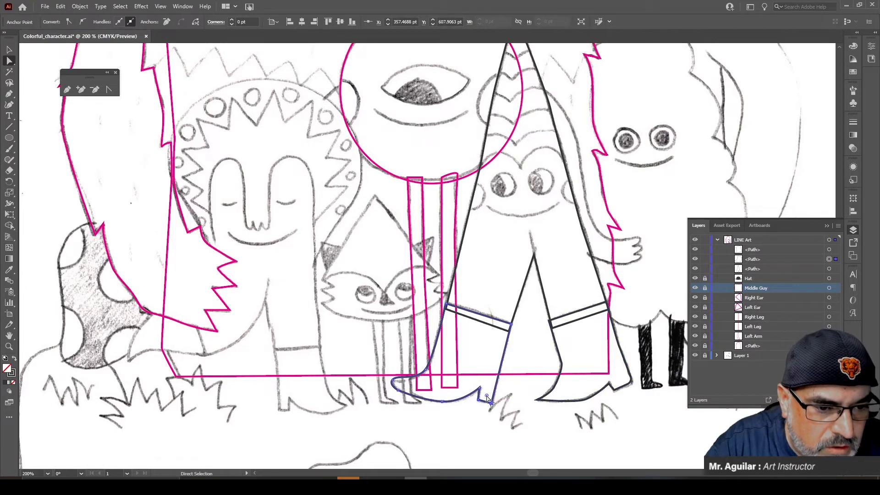
drag(488, 398, 491, 401)
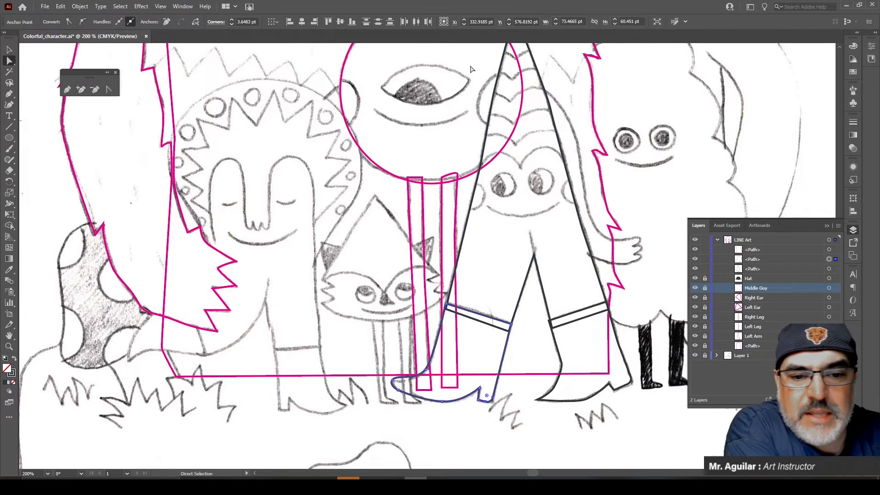
Step: Trace the closed-eyed character's headdress with the Pen tool from its top center down the right side to the lower right corner
scroll(451, 158, up, 3)
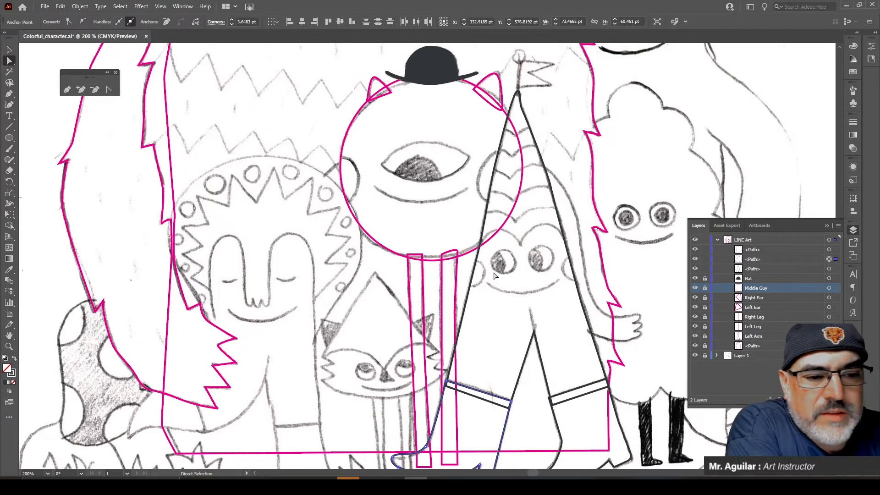
scroll(489, 228, down, 3)
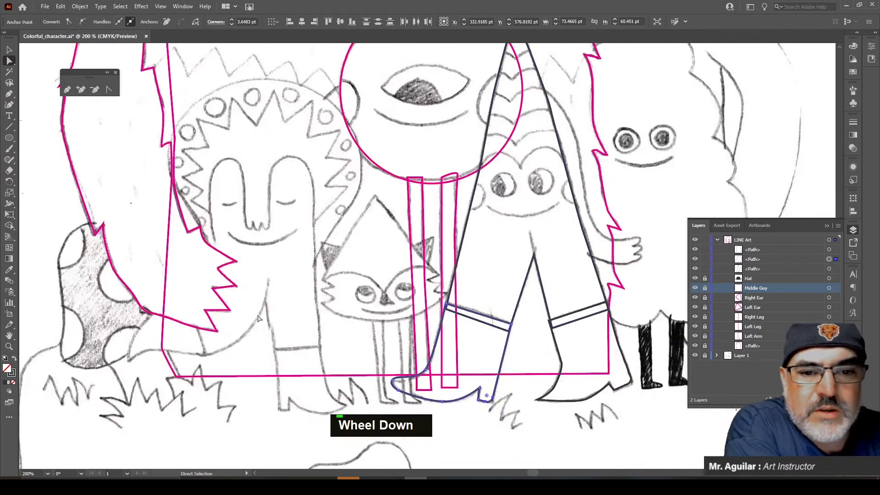
scroll(258, 319, up, 2)
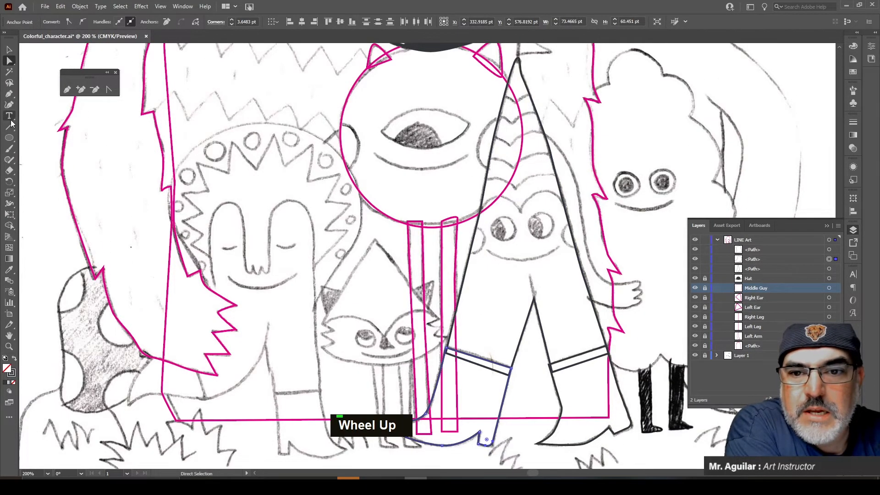
click(68, 90)
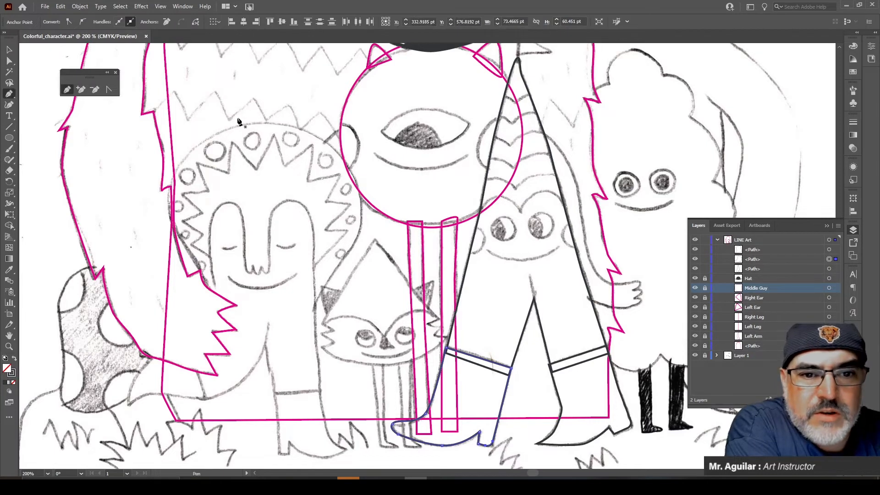
drag(262, 123, 292, 123)
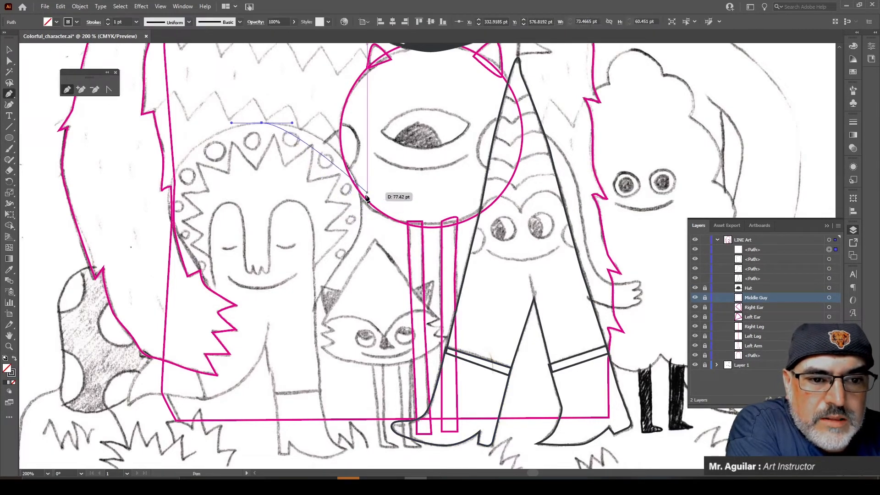
drag(362, 207, 336, 266)
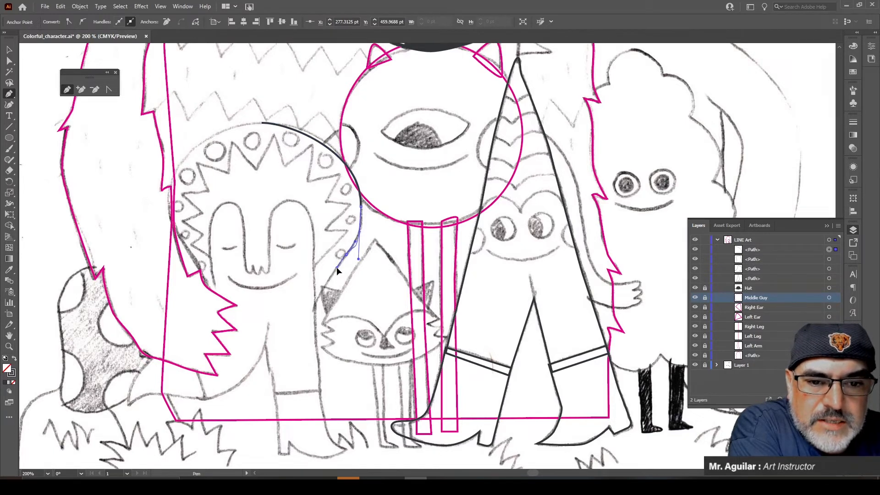
drag(336, 266, 339, 266)
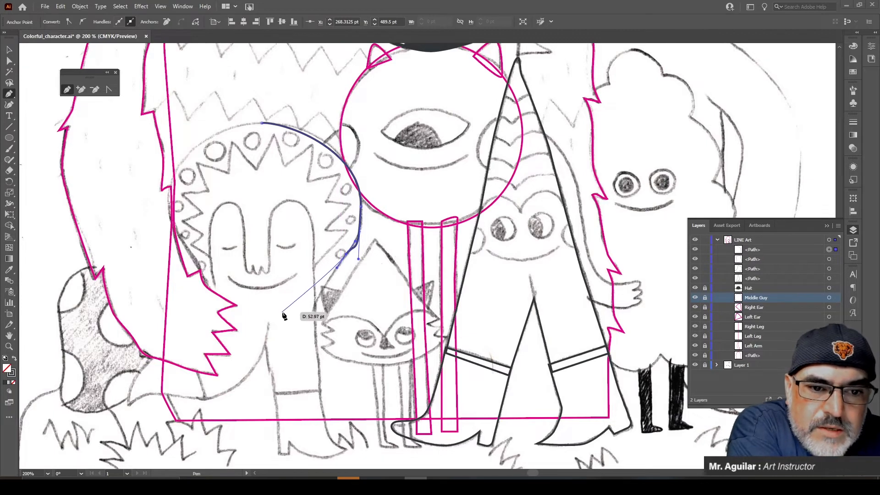
drag(310, 314, 304, 317)
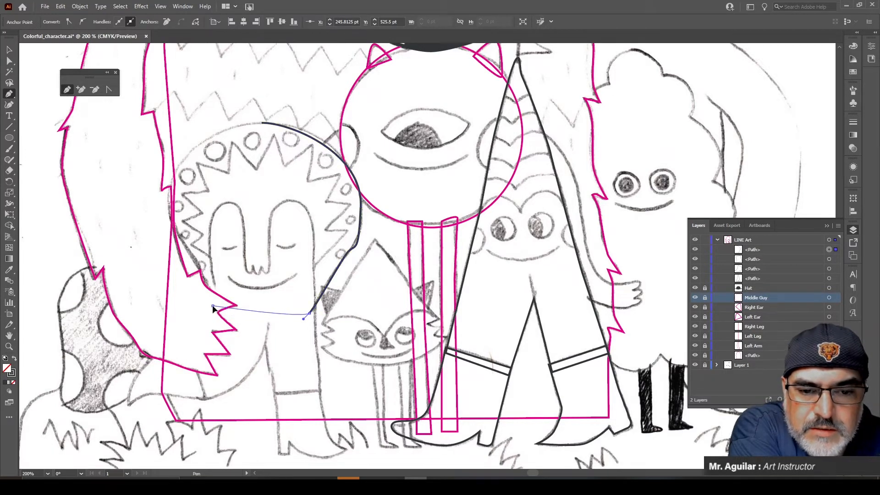
Step: Continue the headdress outline across below the chin and up the left side, closing the path at the top center
click(212, 306)
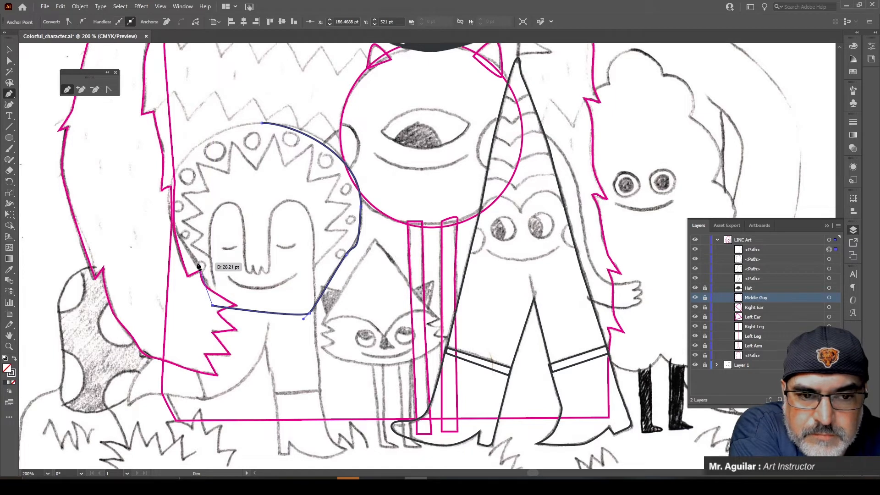
click(197, 262)
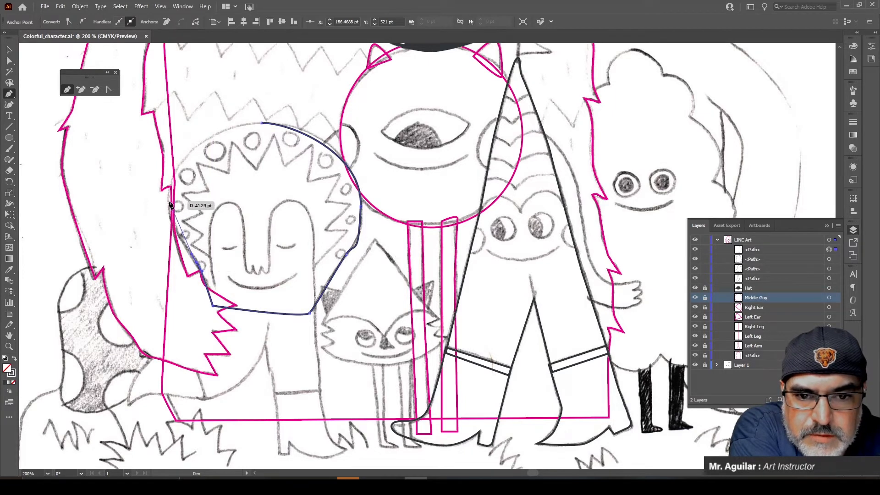
drag(169, 203, 168, 173)
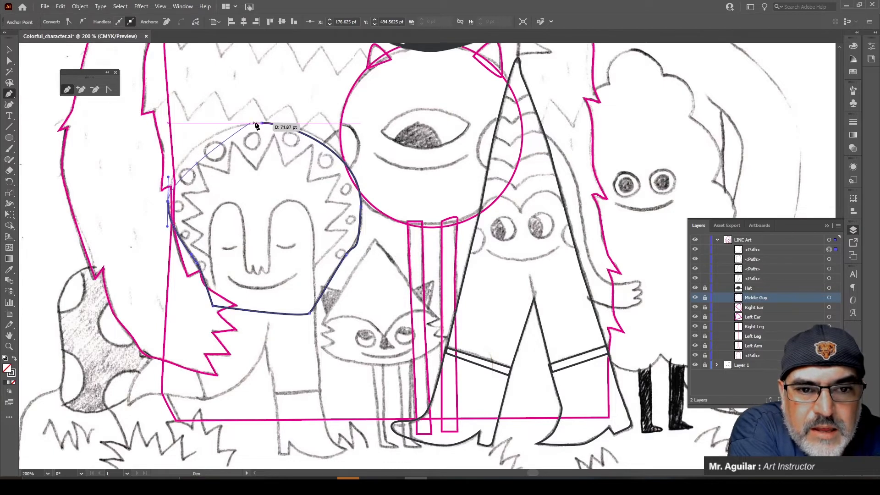
drag(262, 123, 329, 120)
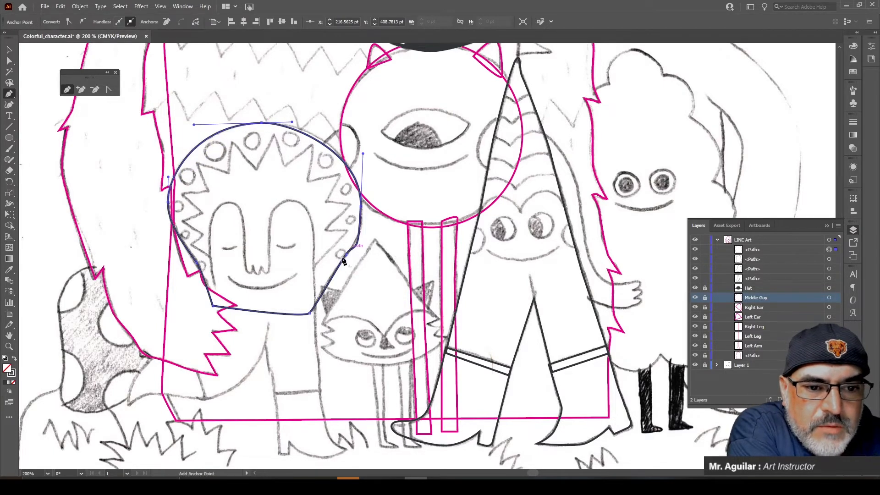
Step: Shorten and straighten the curve handle on the headdress's right side to smooth the outline, and deselect the path
key(a)
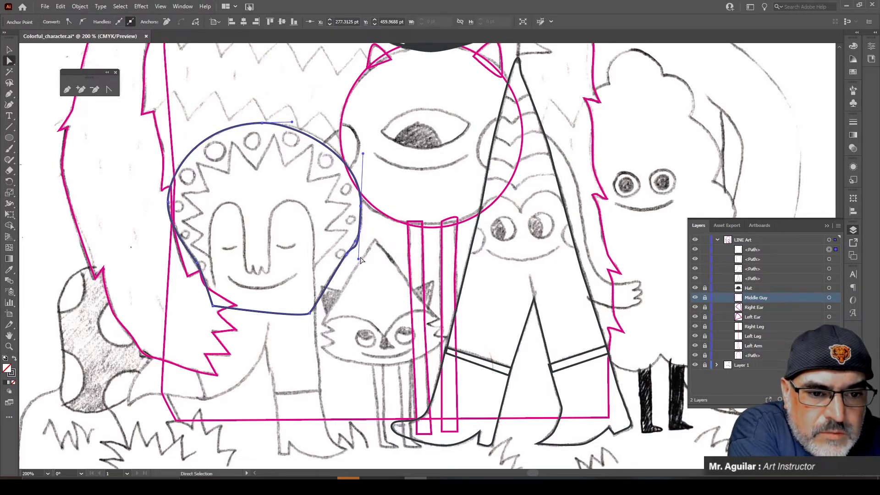
drag(359, 260, 362, 244)
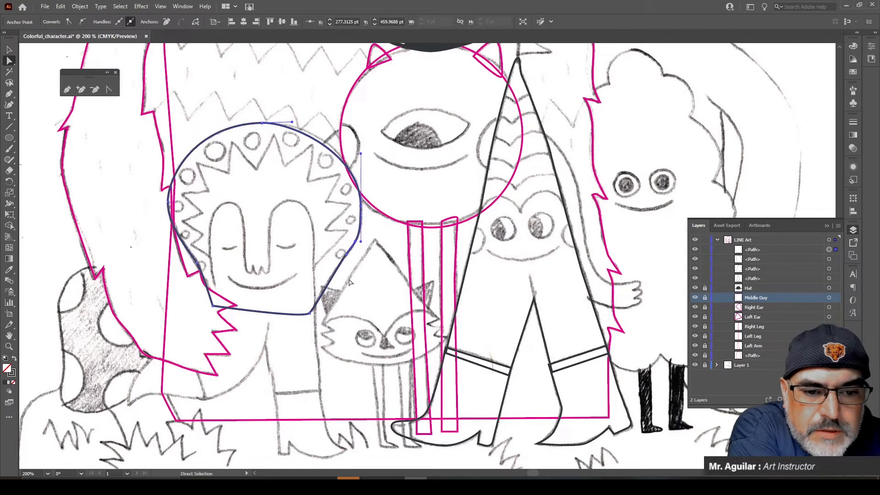
click(213, 181)
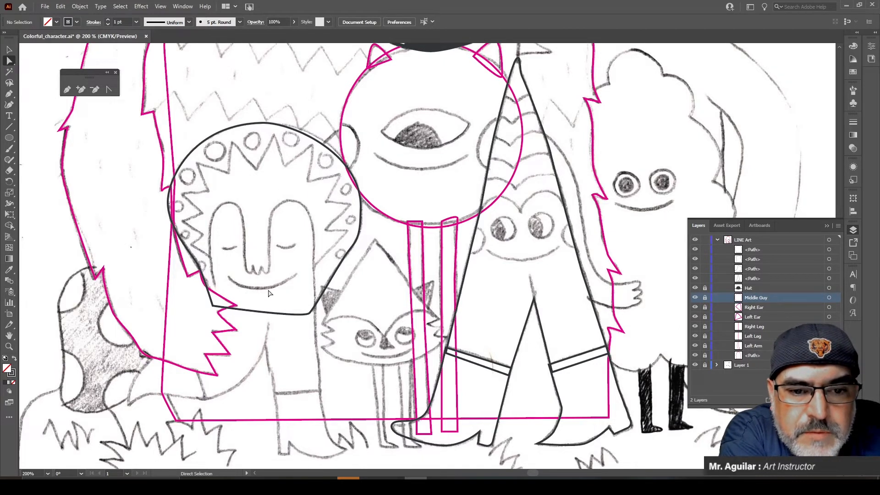
Step: Trace the headdress's inner zigzag edge with straight Pen segments from beside the left cheek up the left side of the face
click(6, 94)
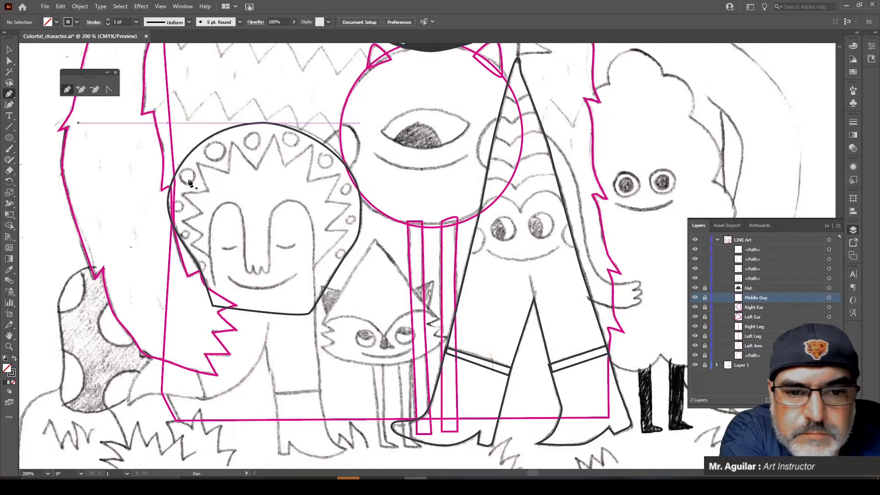
click(211, 260)
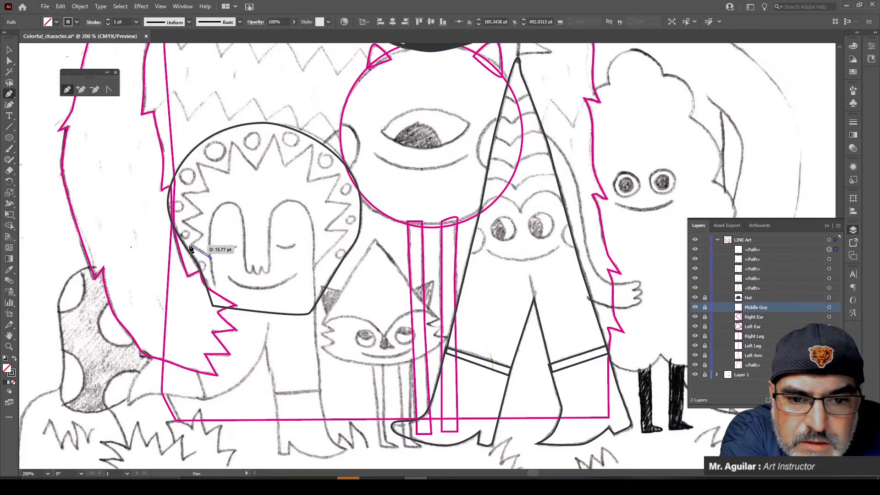
click(190, 245)
click(202, 235)
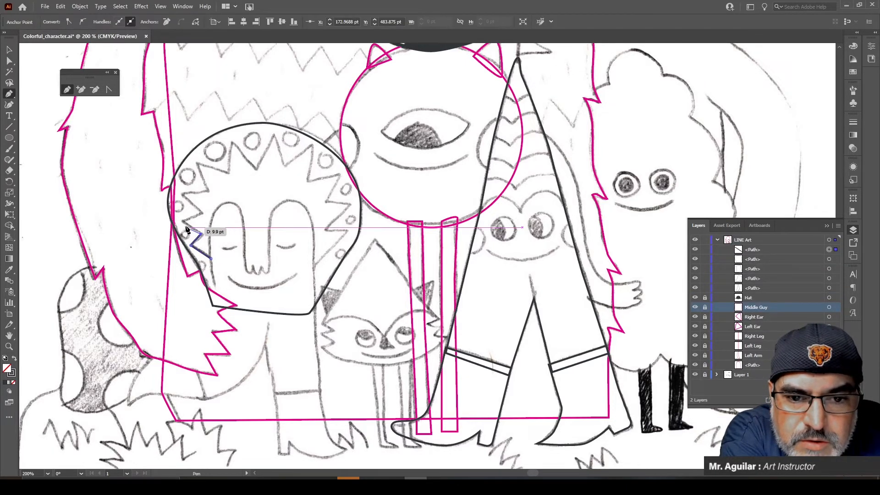
click(182, 222)
click(202, 211)
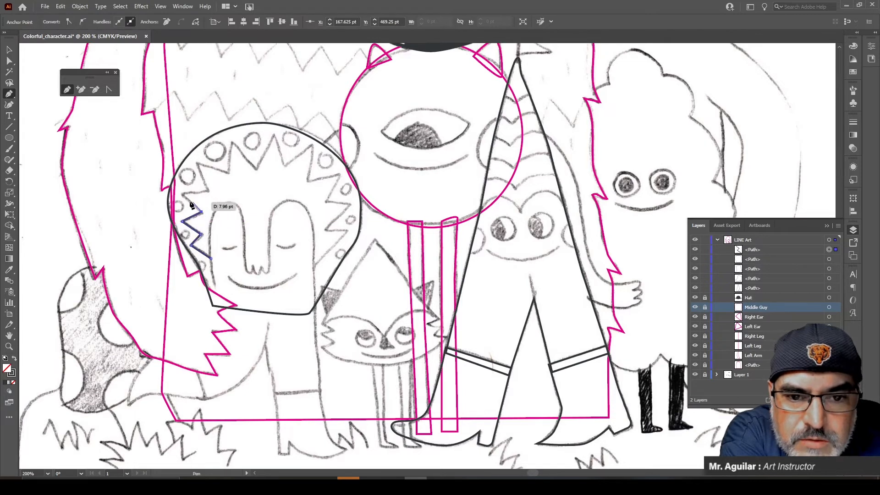
click(183, 194)
click(210, 191)
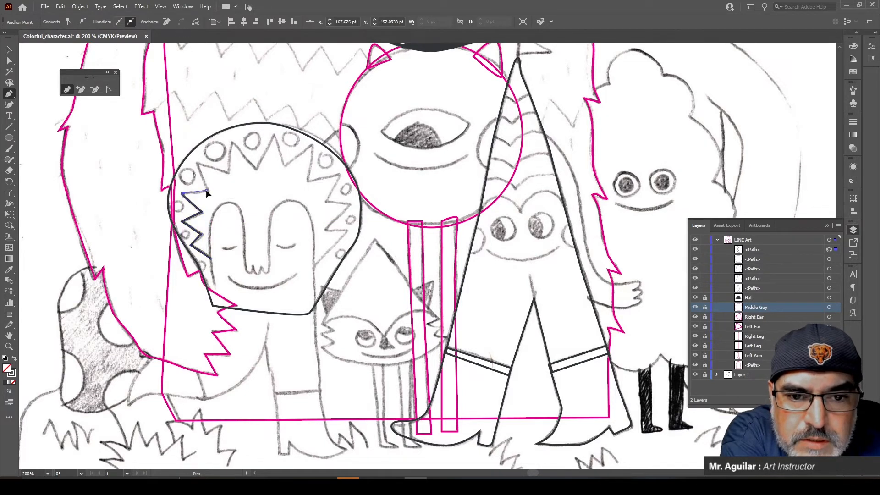
Step: Continue the headdress's inner zigzag edge with straight Pen segments across the forehead to the upper right peak
click(196, 163)
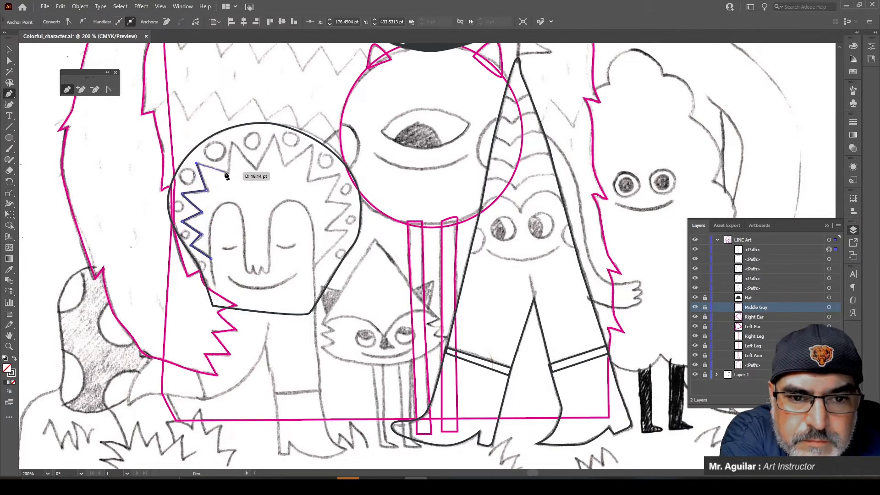
click(228, 173)
click(232, 141)
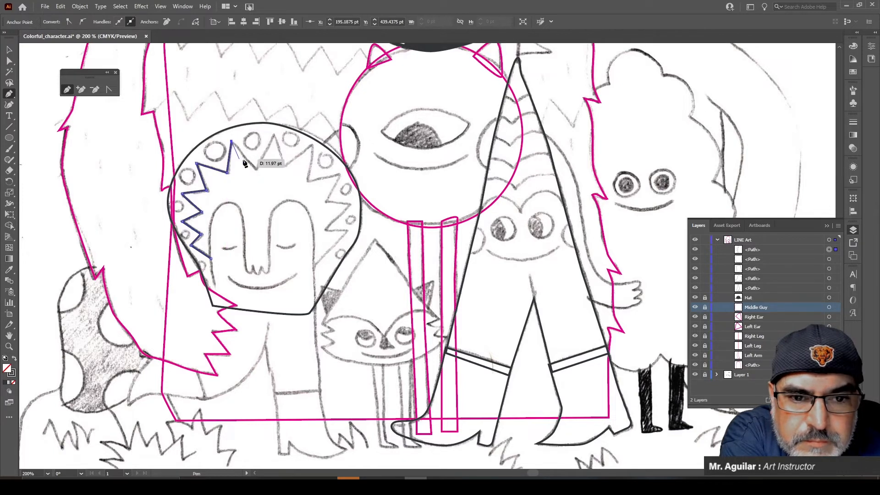
click(257, 168)
click(275, 134)
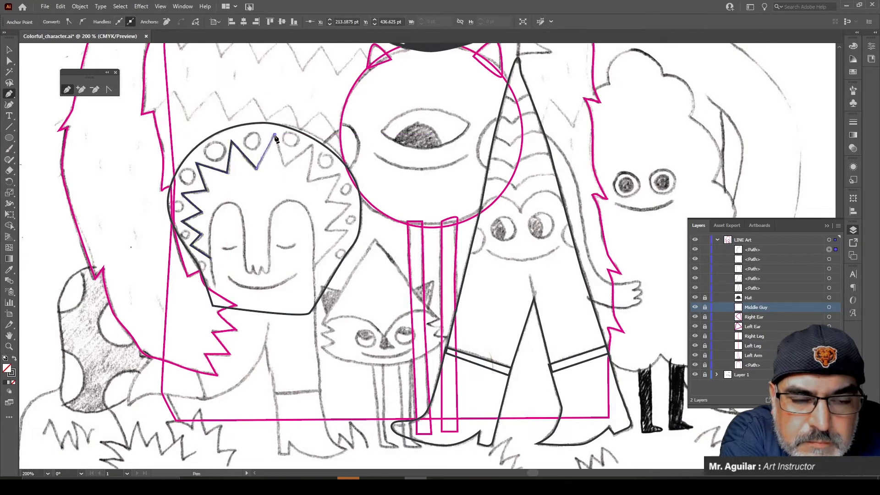
click(285, 166)
click(312, 147)
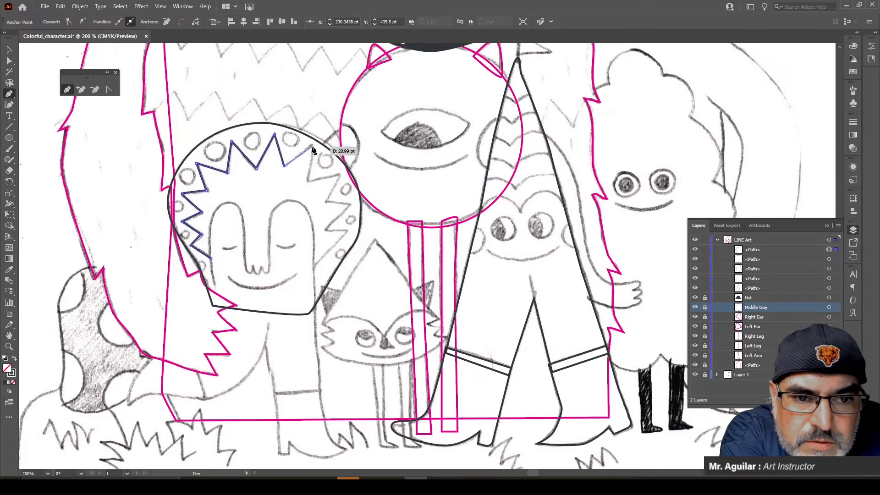
Step: Continue the zigzag edge down the right side of the face to the right cheek
click(308, 180)
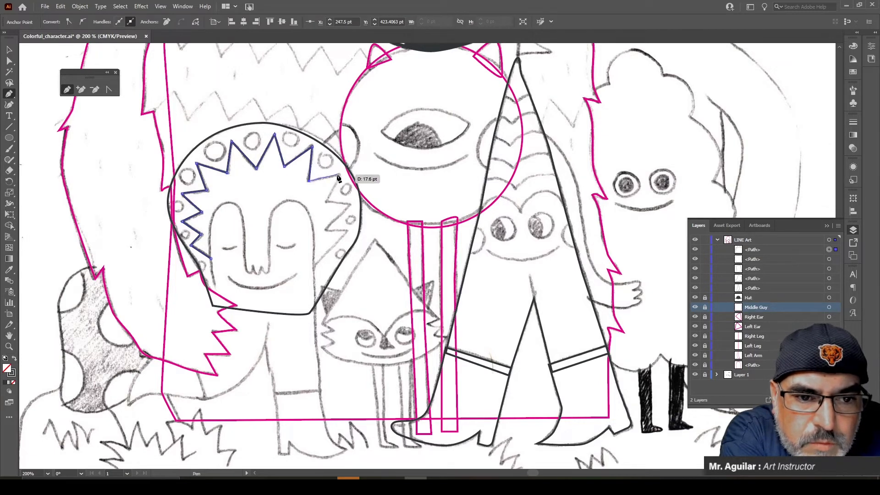
click(340, 175)
click(326, 202)
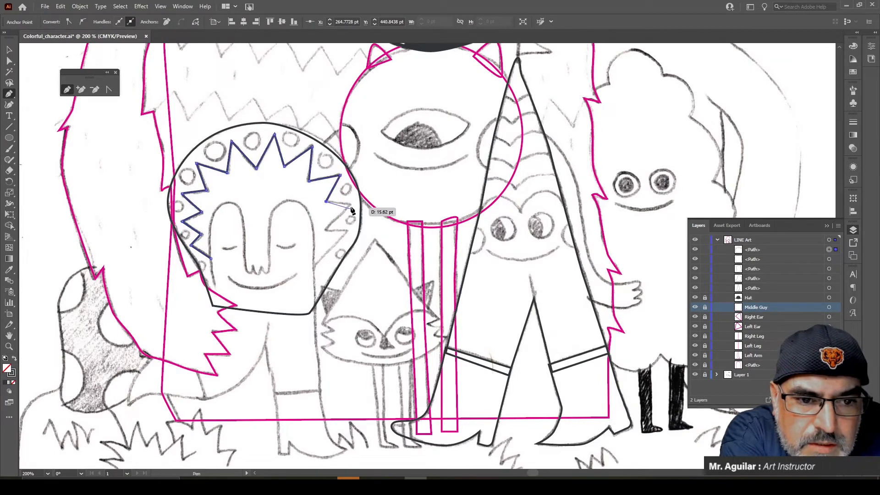
click(350, 204)
click(326, 231)
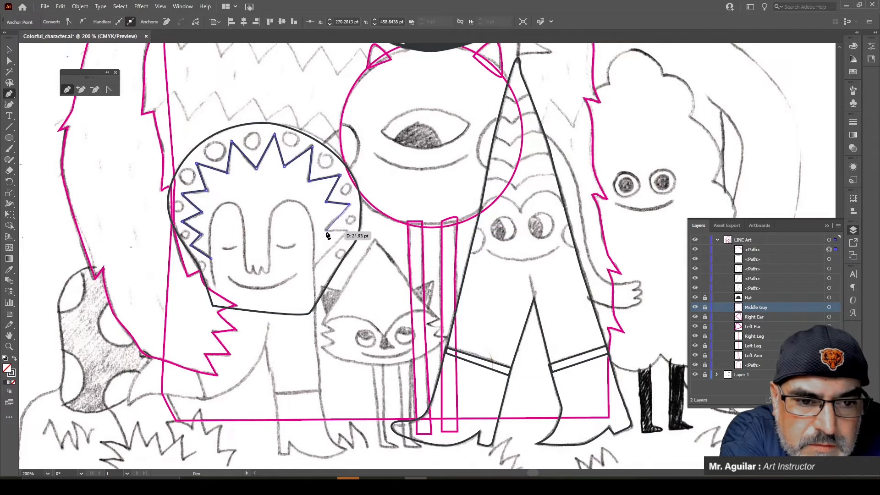
click(346, 231)
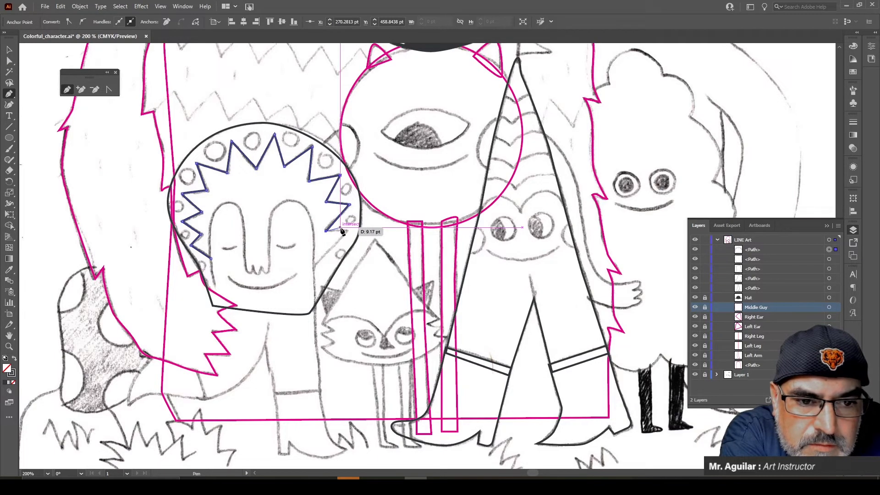
click(312, 268)
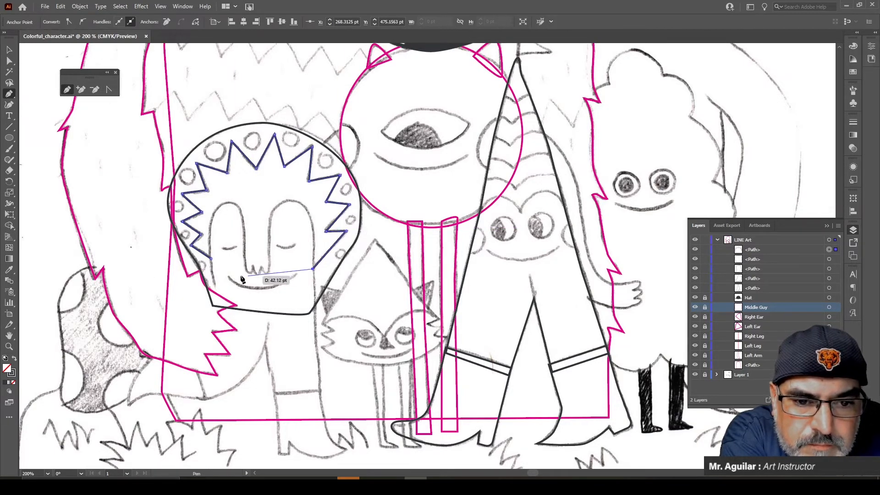
Step: Close the zigzag face opening by running the path along the smile line back to its start beside the left cheek
click(270, 288)
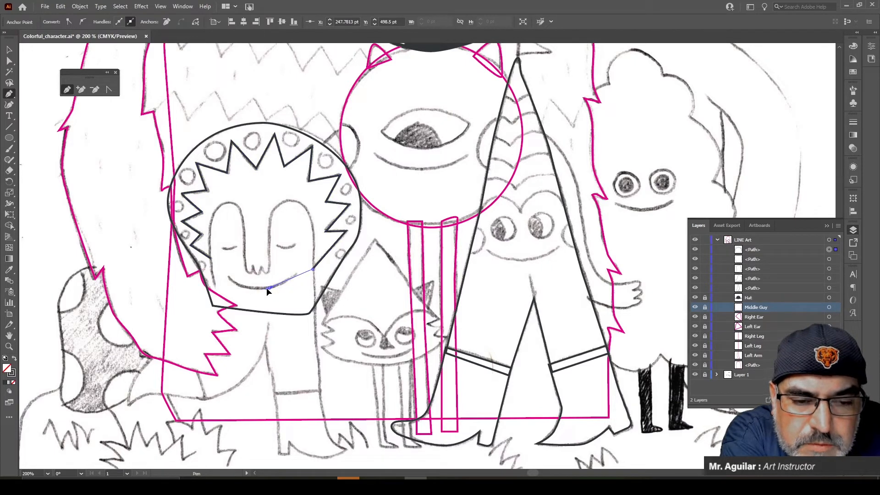
click(233, 284)
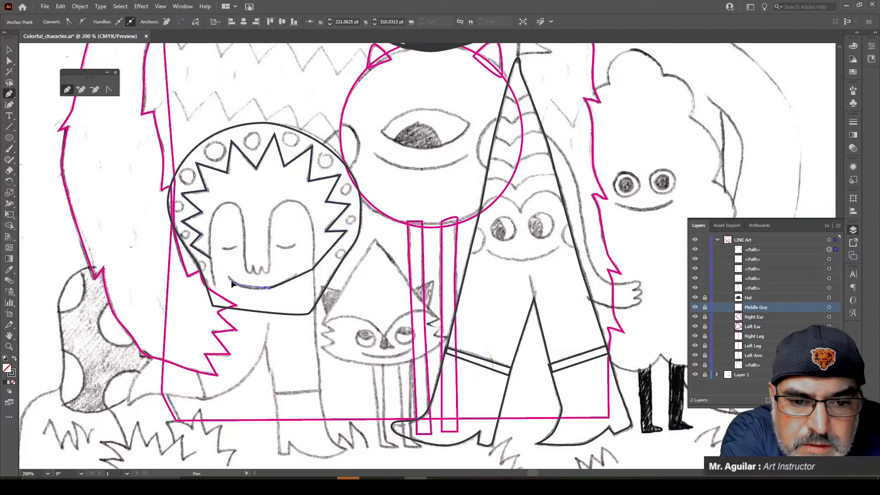
click(213, 261)
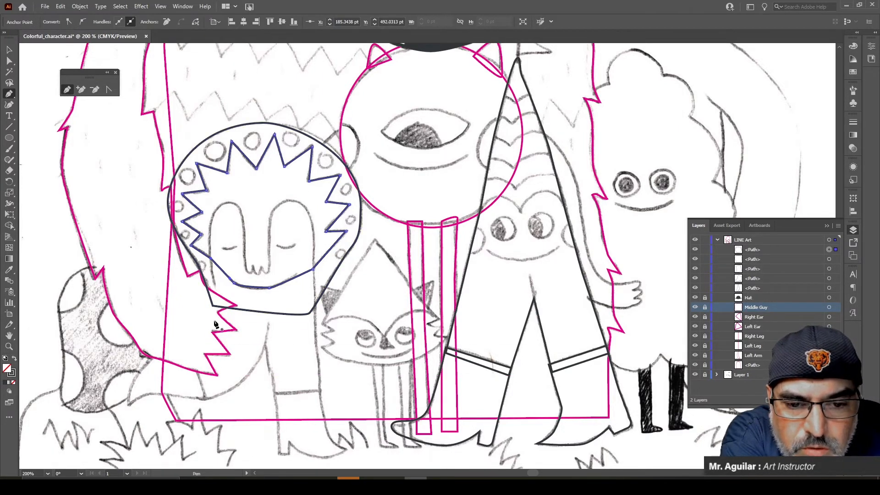
Step: Start the closed-eyed character's body outline below the left cheek, tracing up over the left eye arch and down to the nose
drag(216, 322, 216, 278)
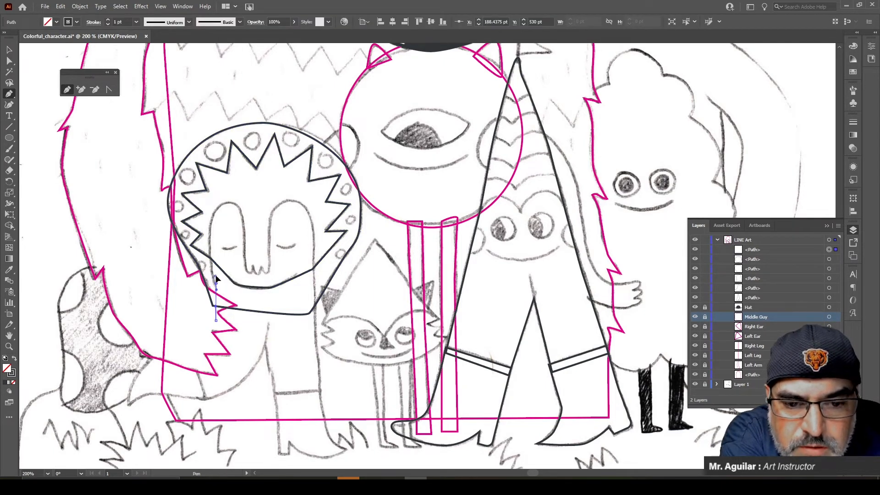
click(211, 229)
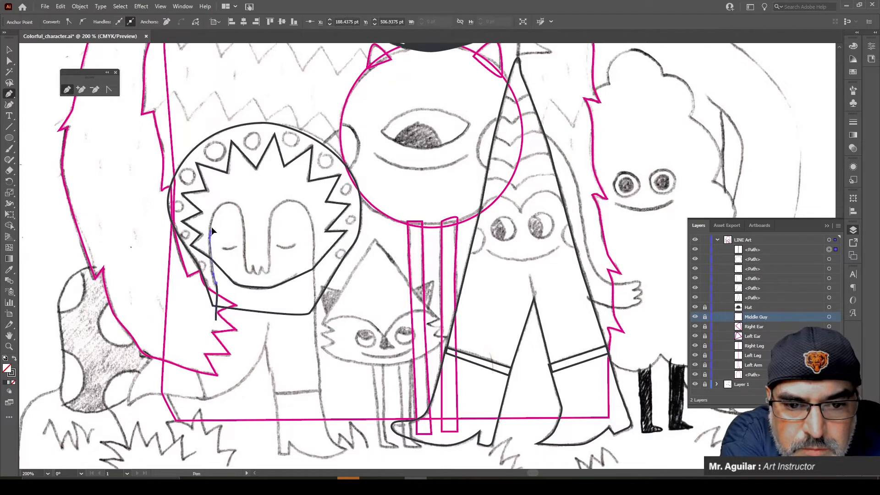
drag(211, 218, 235, 203)
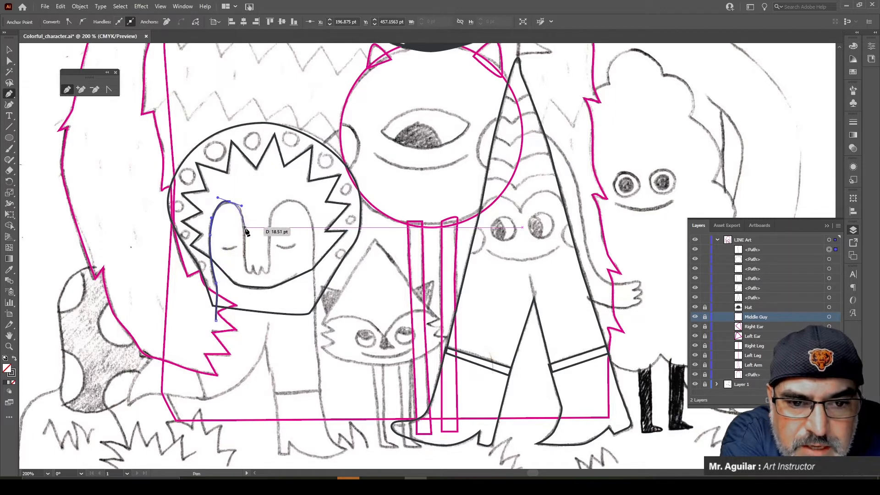
drag(244, 231, 243, 242)
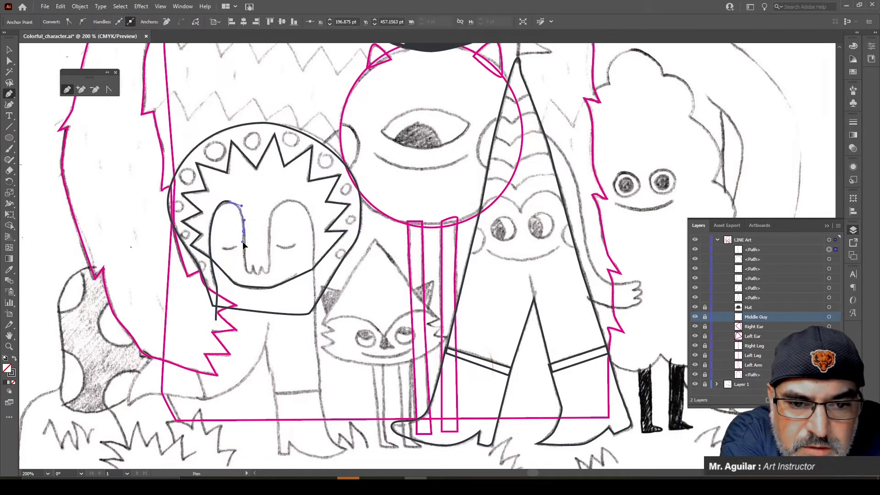
click(246, 265)
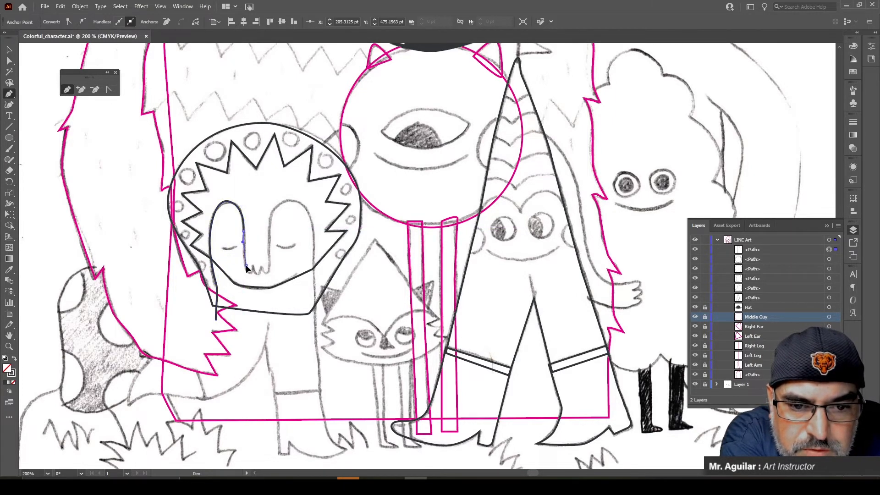
Step: Trace the small zigzag along the bottom of the nose from its left corner to its right corner
drag(248, 273, 250, 272)
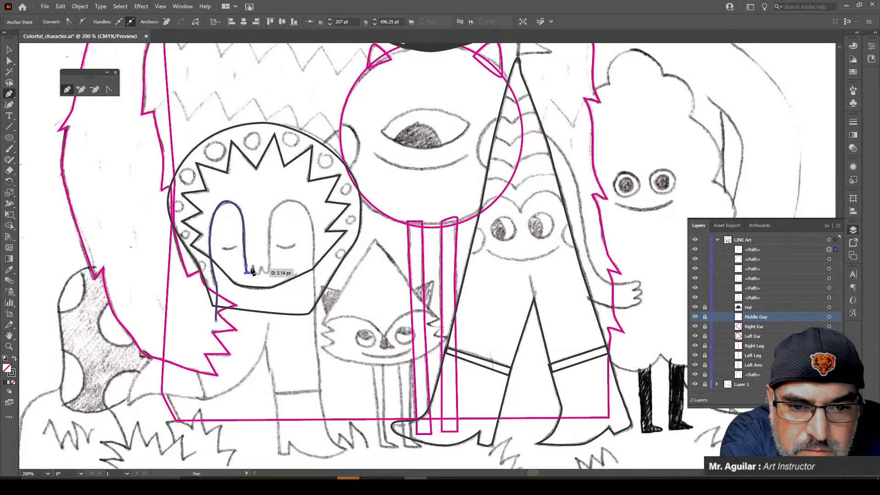
click(252, 266)
click(257, 273)
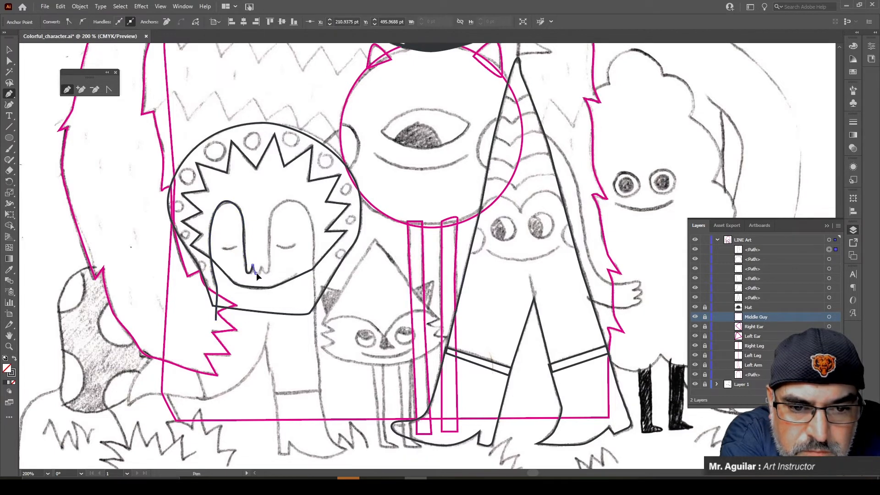
click(261, 266)
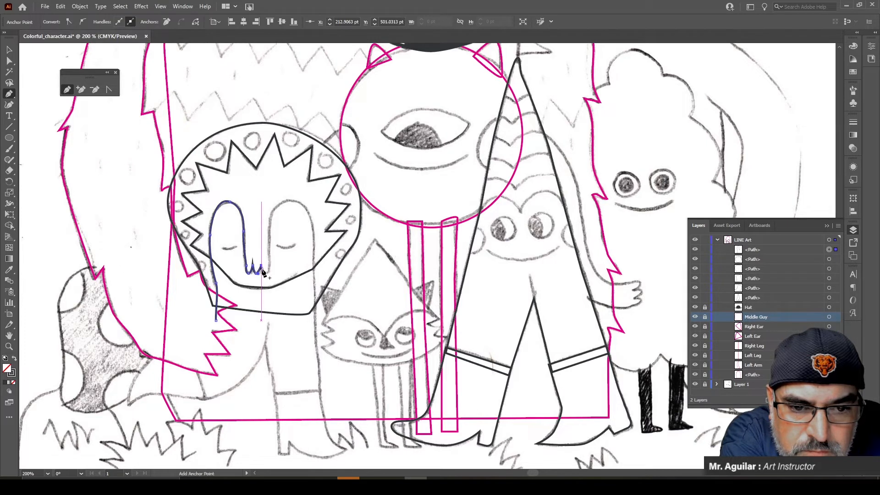
click(268, 272)
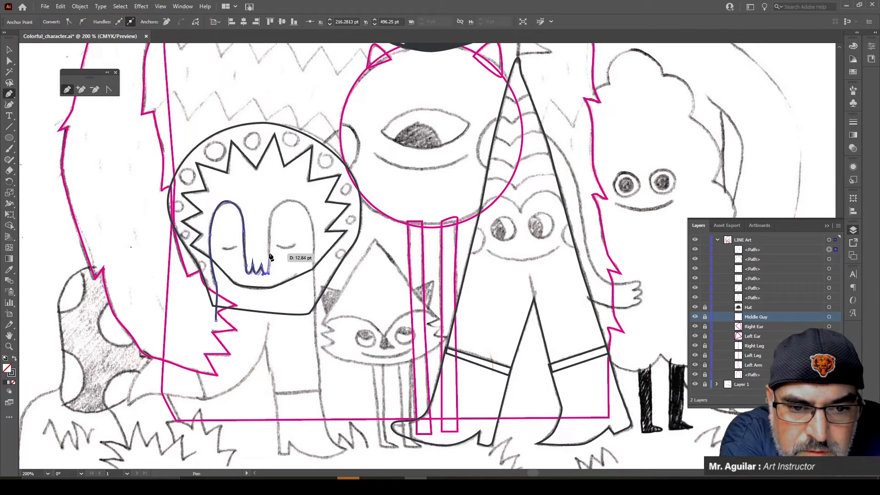
Step: Continue the outline up the nose's right side, over the right eye arch and down past the right cheek
click(269, 260)
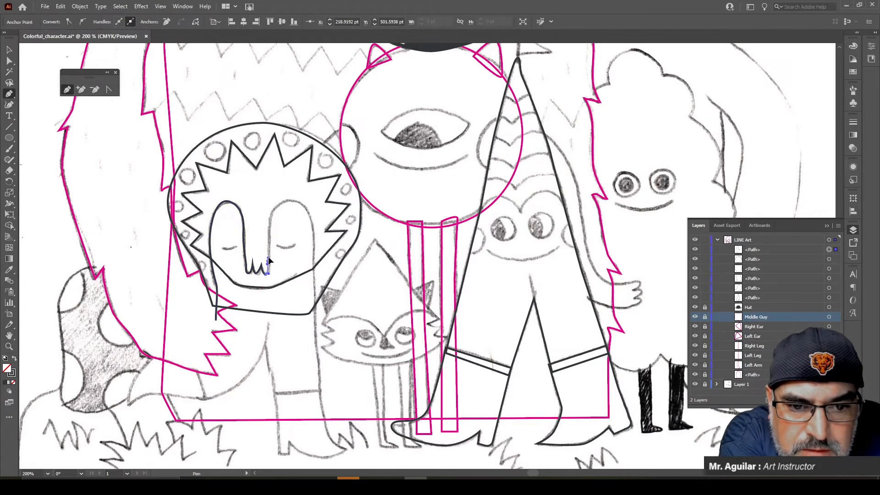
drag(269, 255, 269, 253)
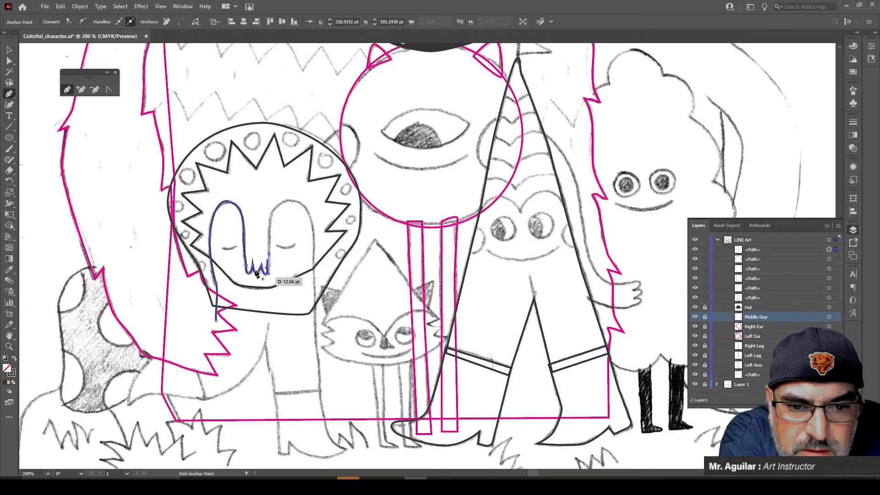
click(270, 218)
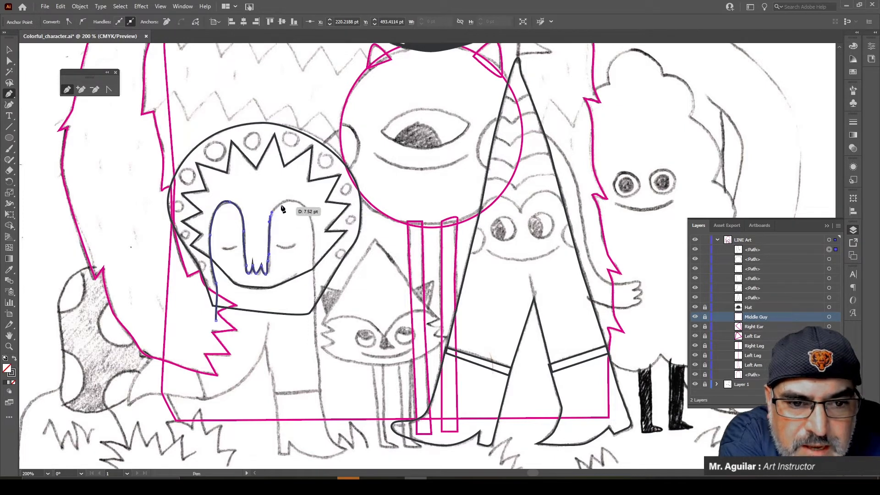
drag(284, 201, 298, 201)
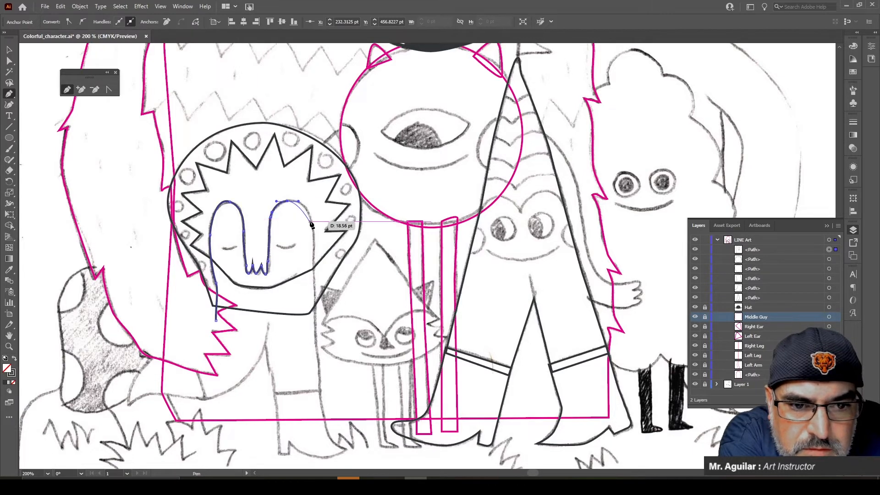
drag(311, 222, 314, 278)
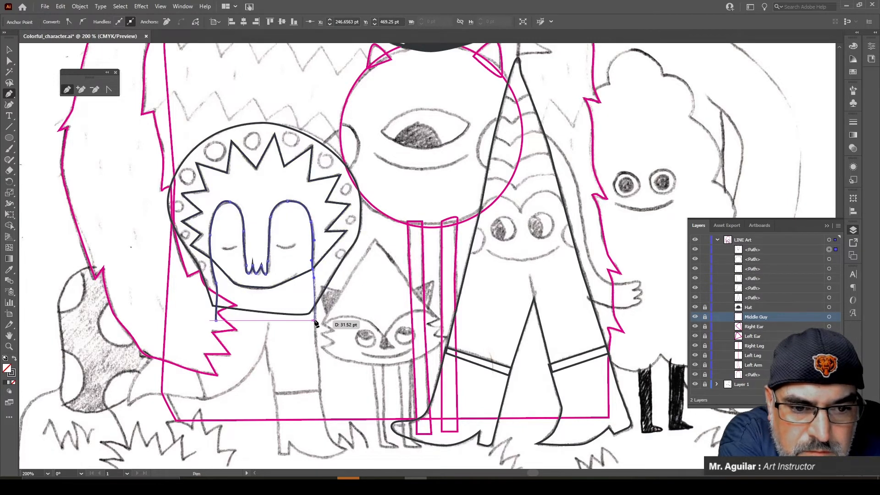
Step: Extend the outline down the body's right side to the right leg's hem and across the hem to its inner corner
drag(315, 343, 321, 379)
click(320, 391)
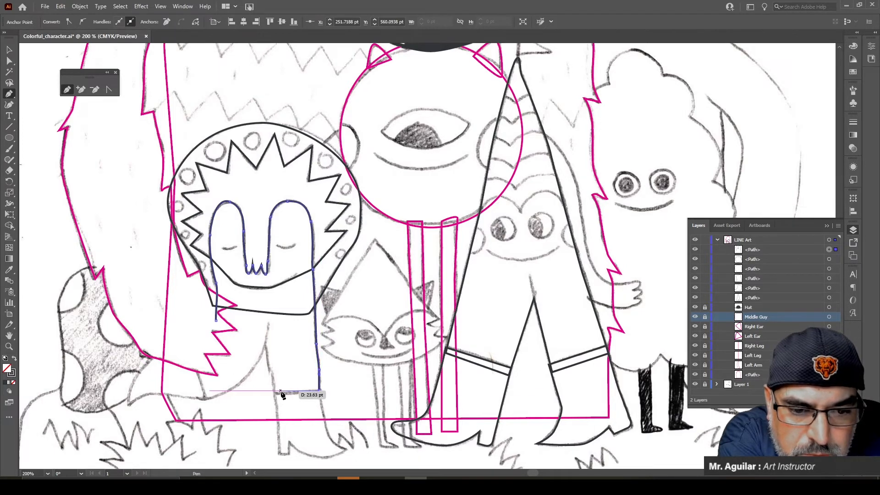
click(315, 400)
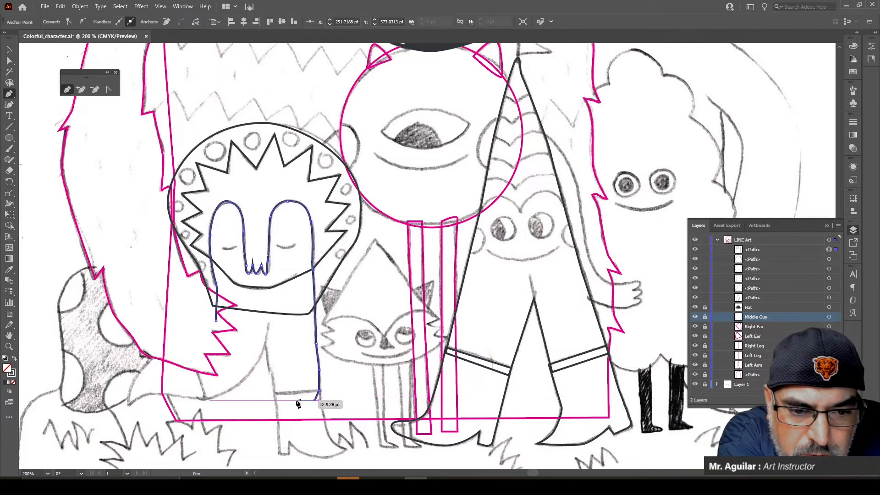
click(277, 399)
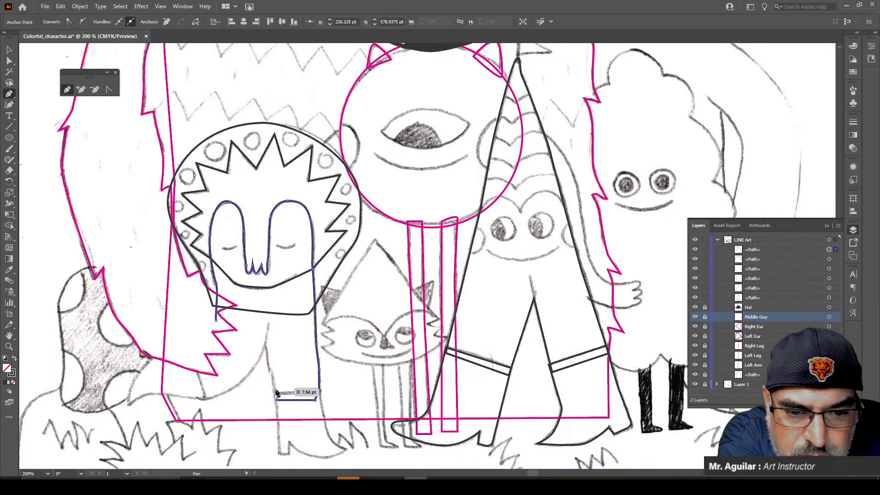
click(275, 388)
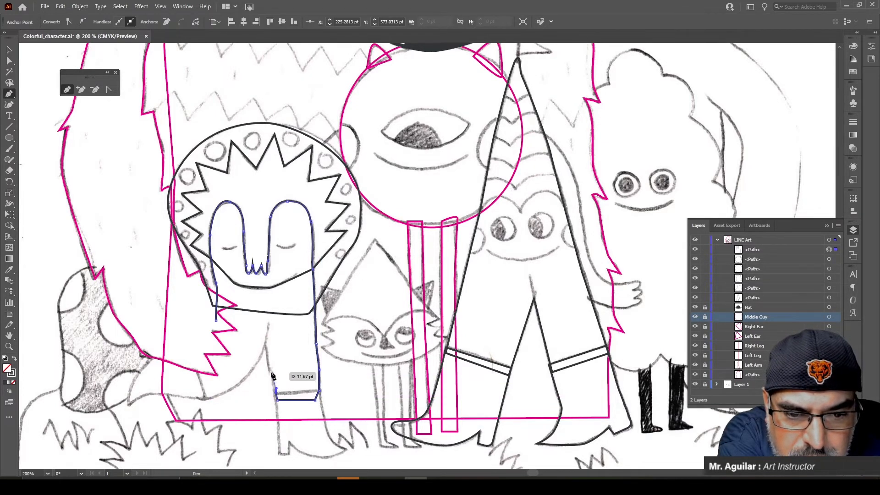
key(ctrl)
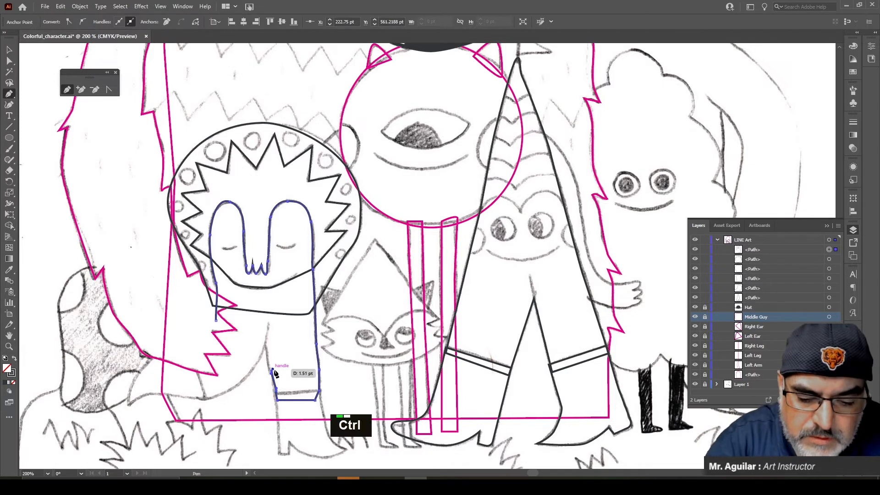
key(ctrl+z)
key(ctrl+z)
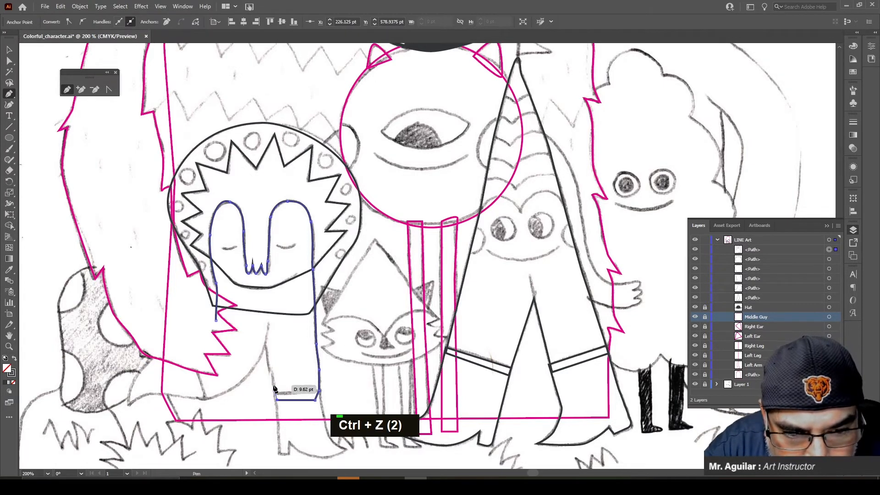
click(272, 372)
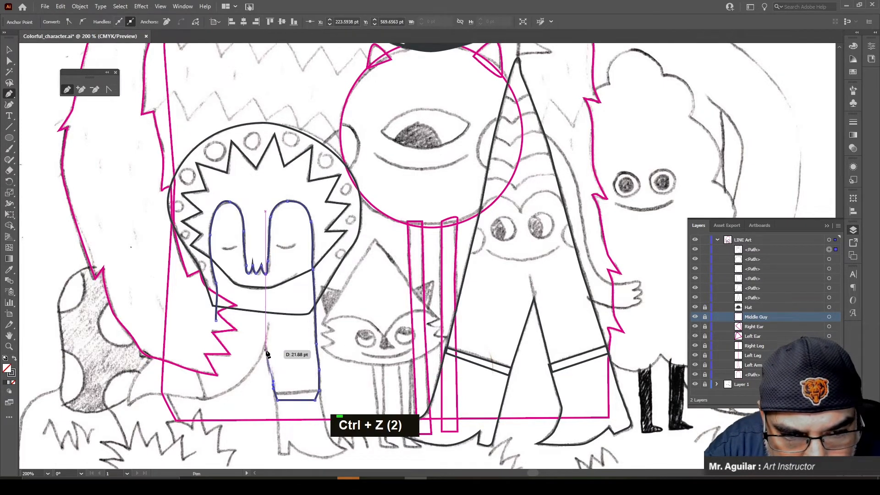
key(ctrl+z)
key(ctrl+z)
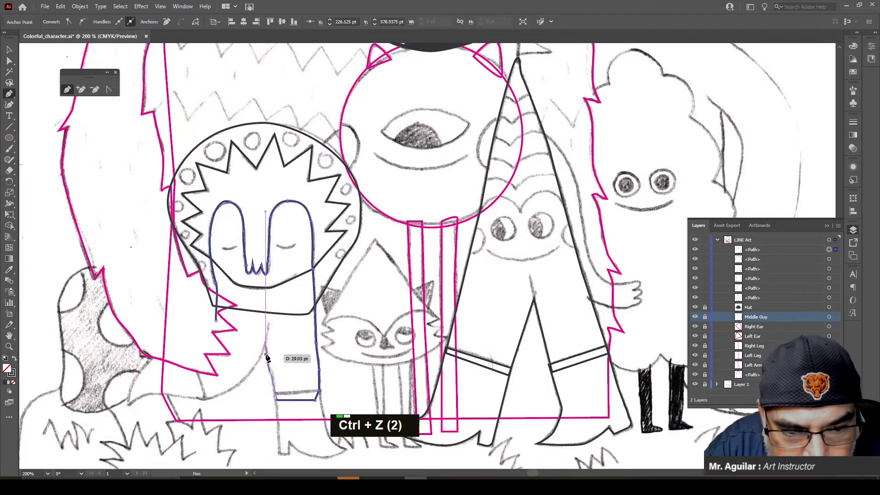
Step: Continue the outline up the right leg's inner side to the crotch, around the left leg, and close it at its starting point
click(272, 372)
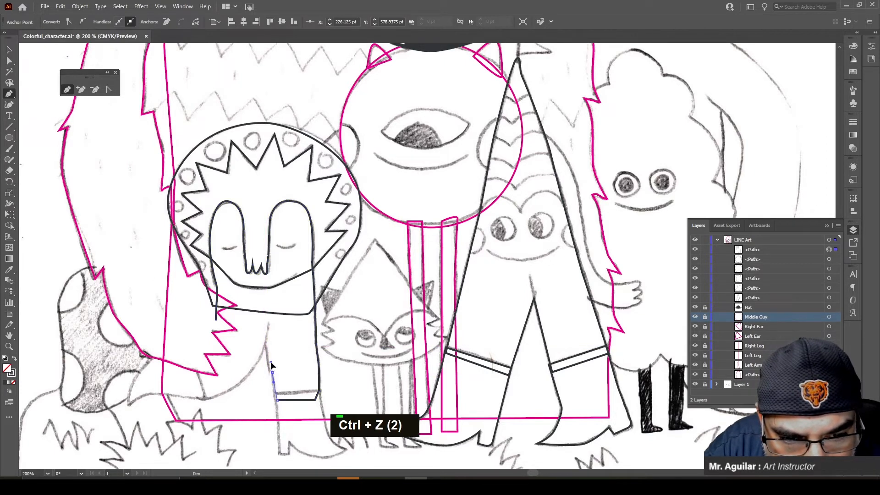
click(269, 358)
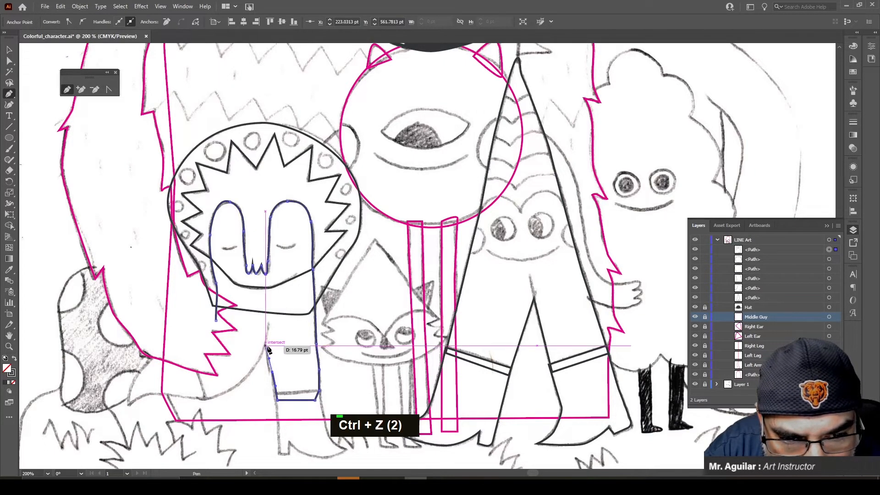
click(266, 347)
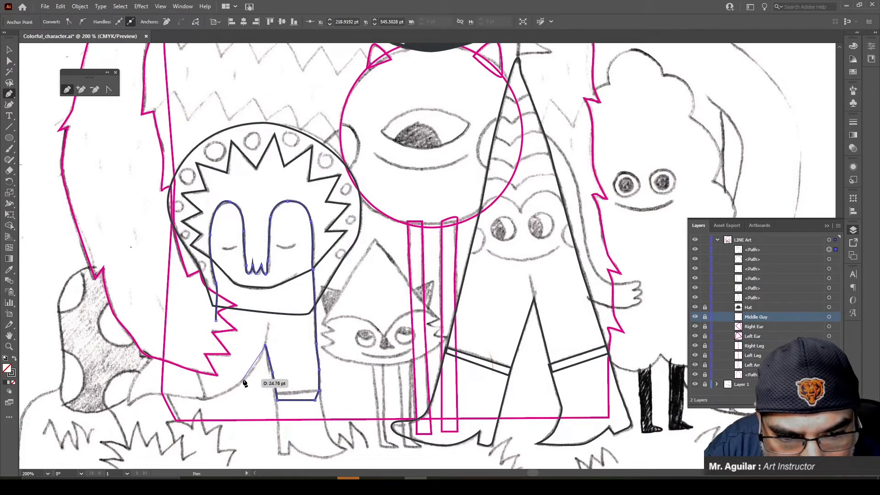
drag(244, 381, 225, 393)
drag(221, 395, 190, 364)
click(182, 350)
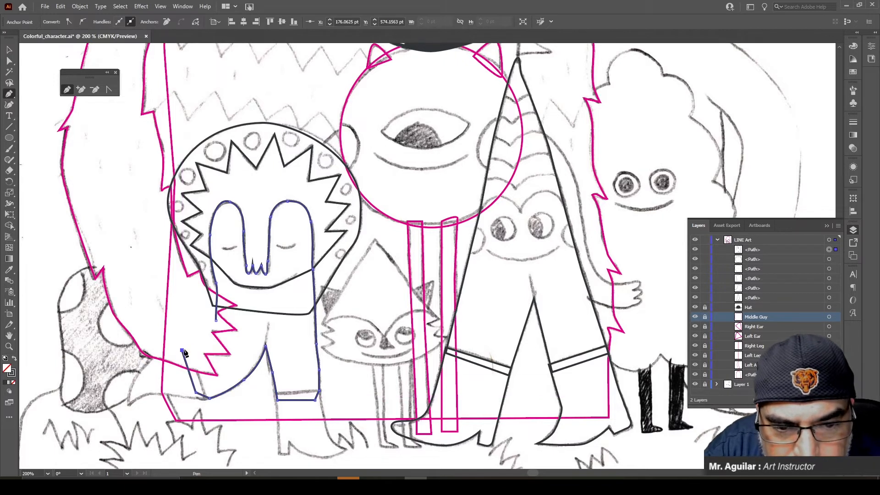
click(217, 324)
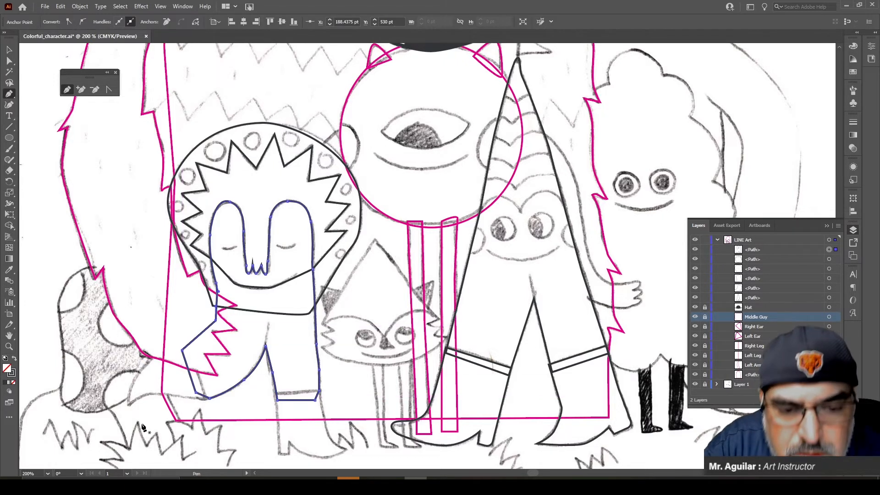
click(9, 60)
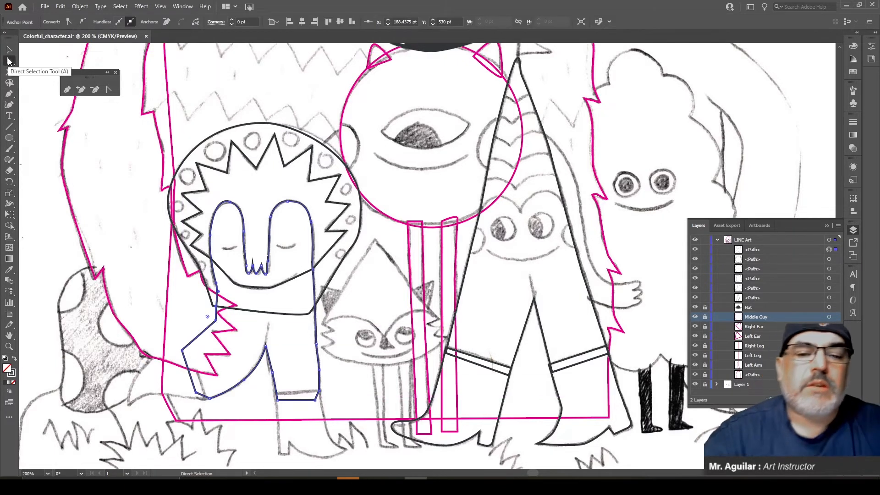
scroll(9, 60, down, 1)
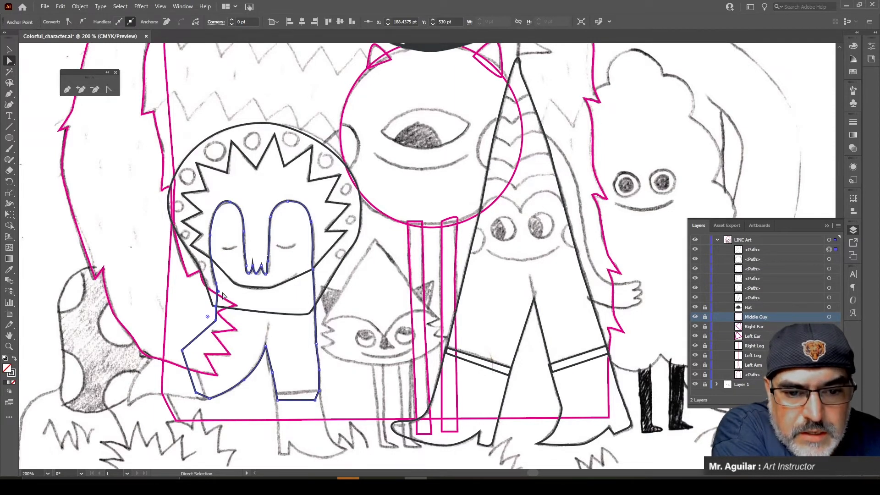
drag(220, 295, 218, 291)
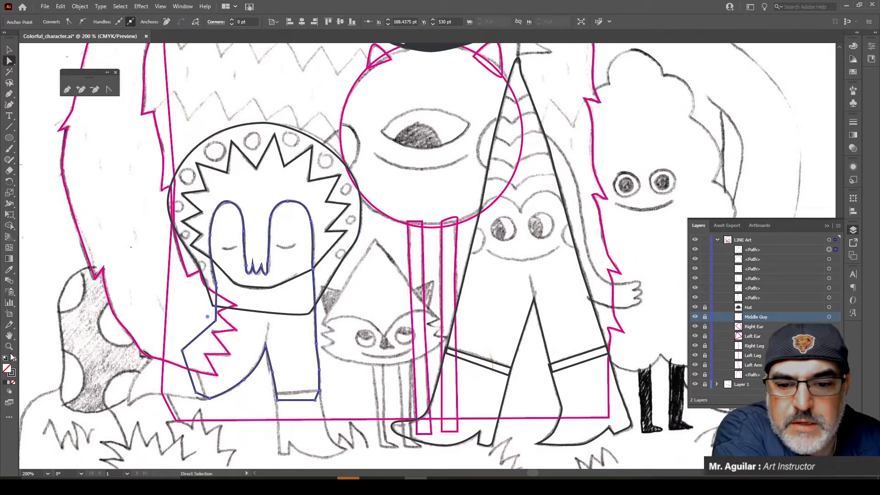
Step: Blunt the left inner peak of the nose zigzag by adding an anchor point beside its tip and repositioning the points
key(z)
click(249, 261)
click(424, 244)
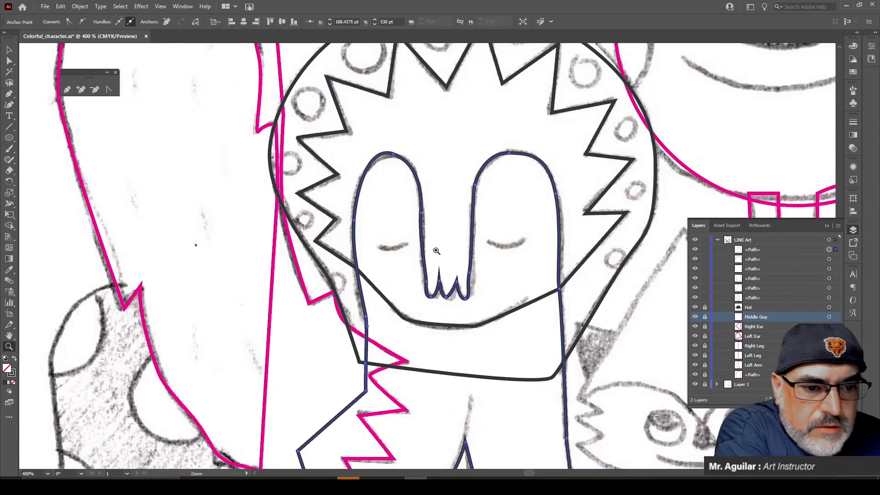
click(442, 269)
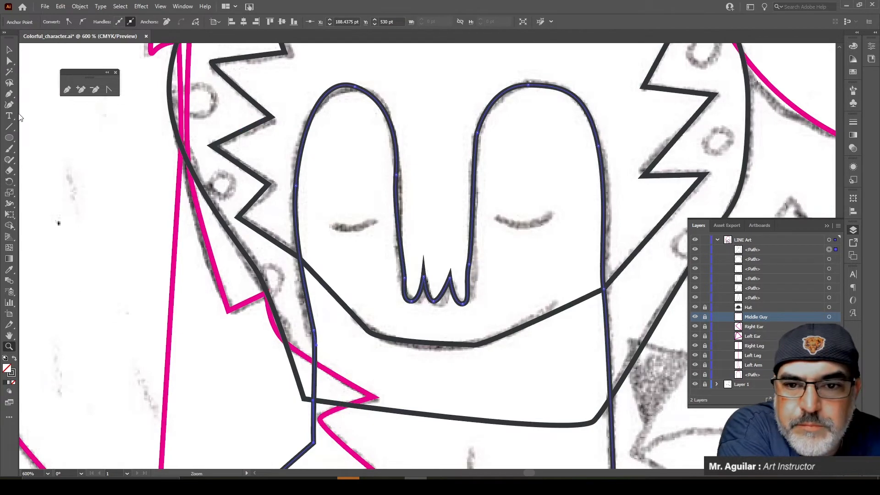
click(109, 89)
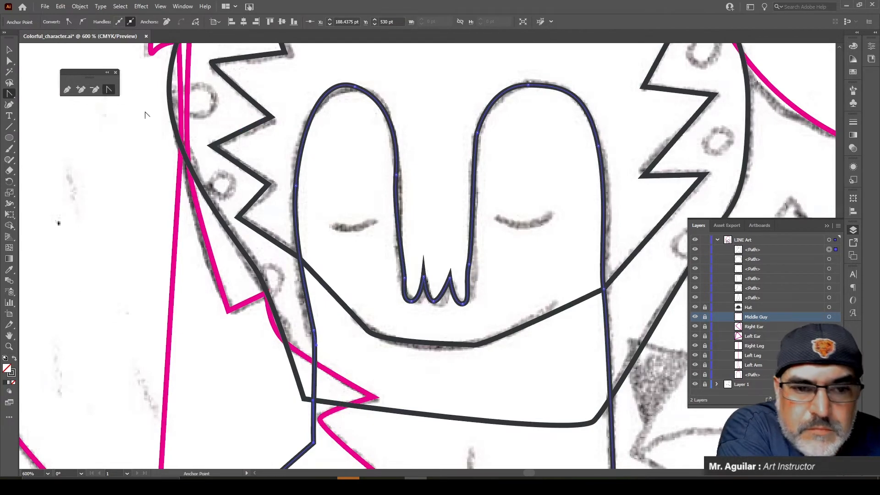
ctrl+click(424, 277)
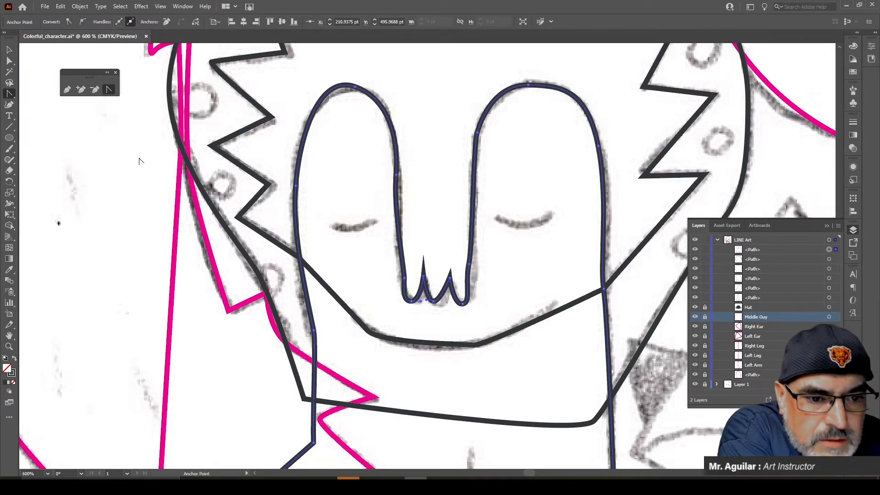
click(8, 346)
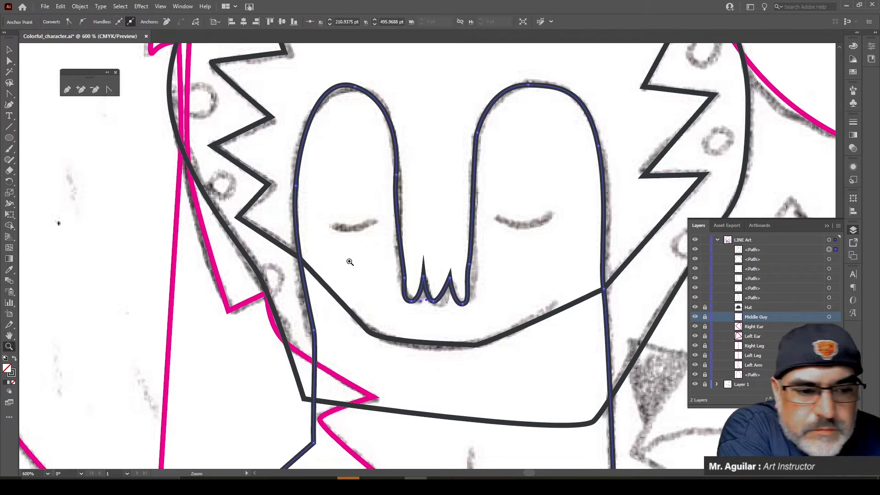
click(437, 251)
click(412, 288)
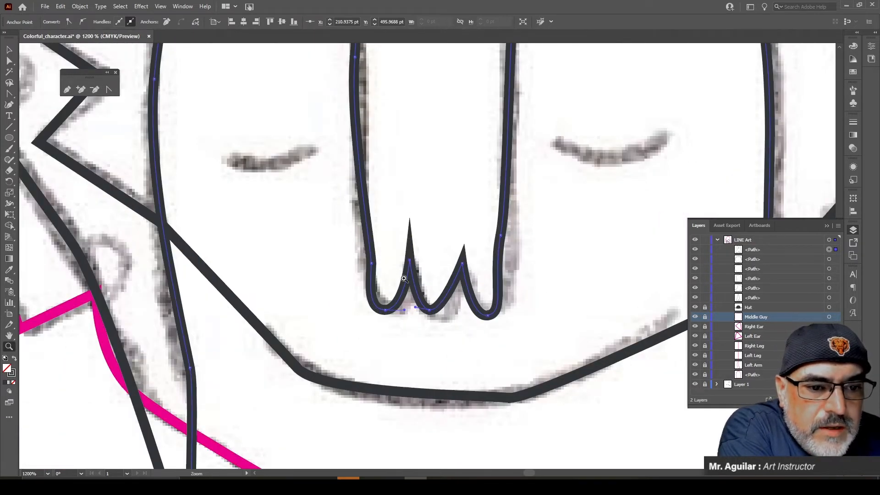
click(404, 278)
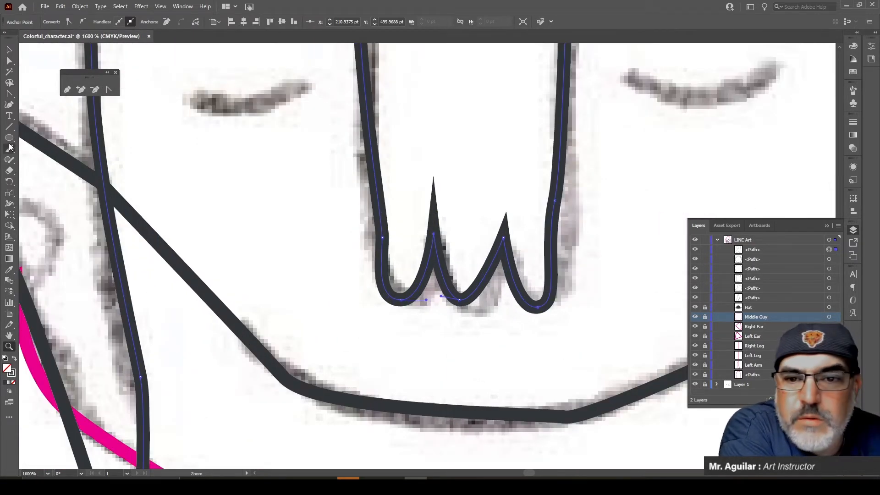
click(81, 90)
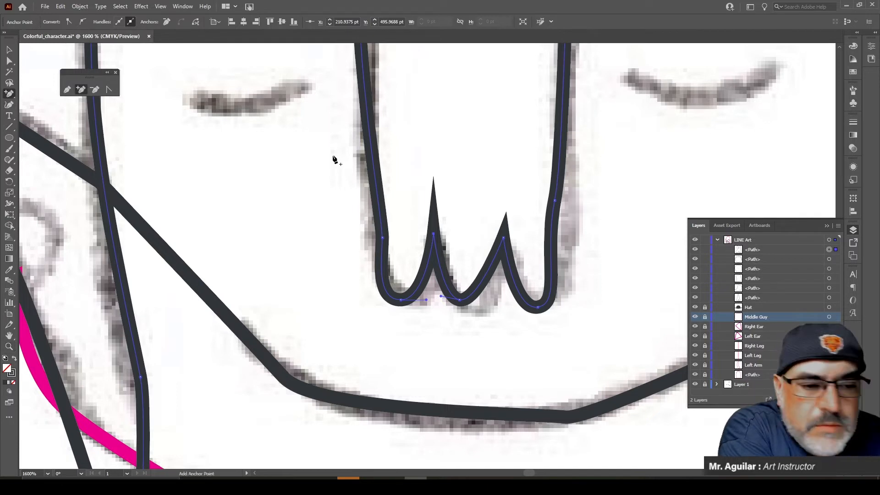
click(435, 241)
click(13, 61)
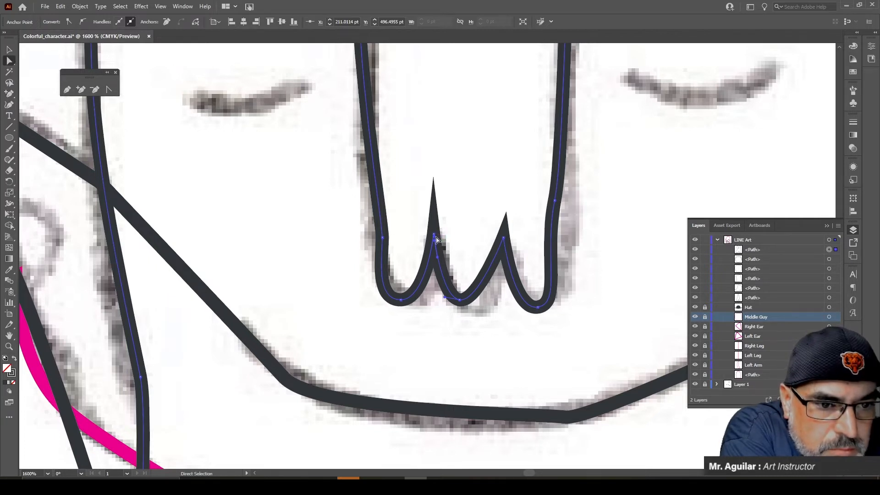
drag(436, 240, 434, 248)
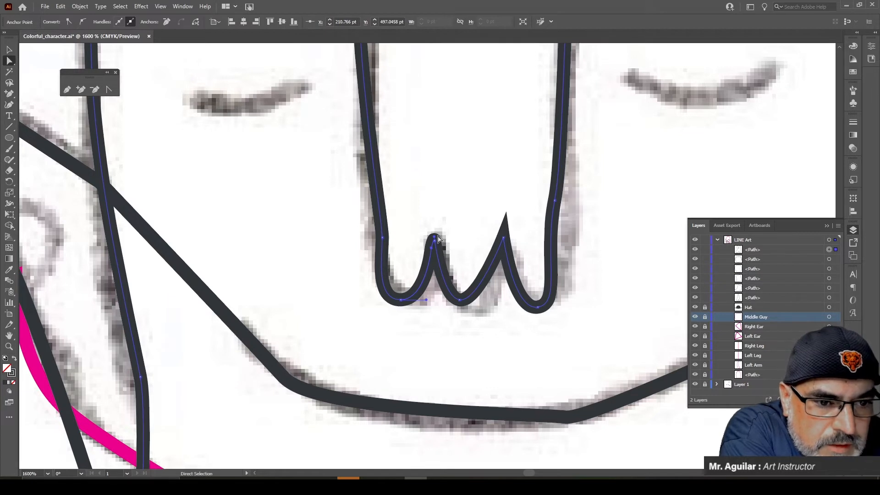
click(463, 249)
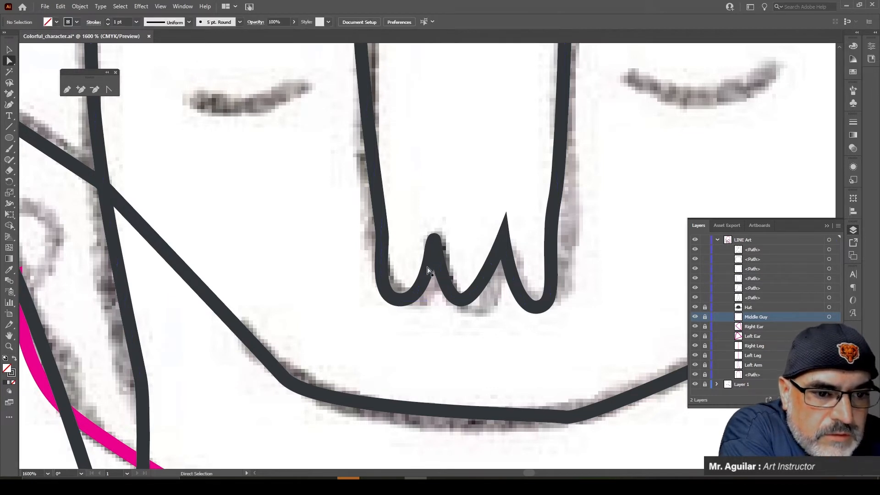
click(435, 243)
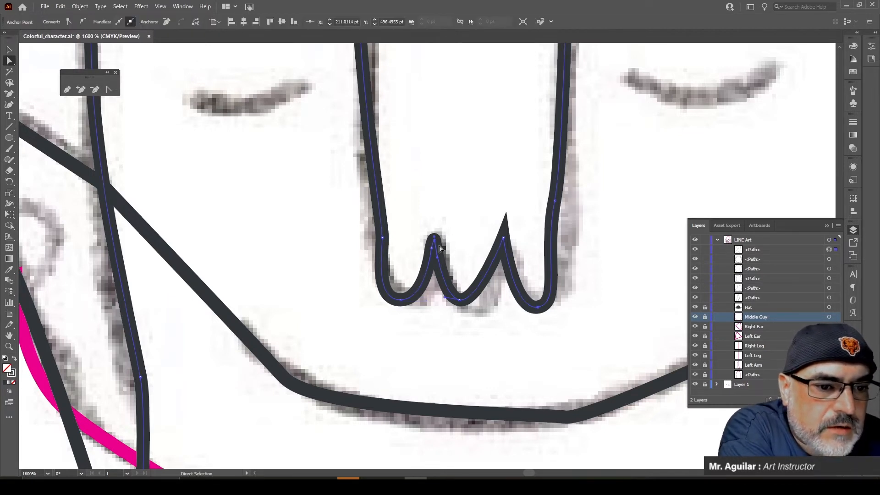
click(480, 201)
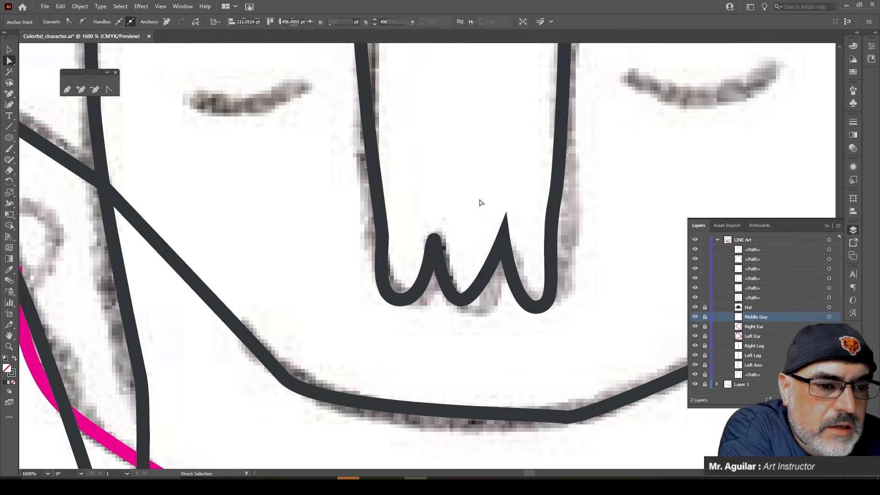
Step: Blunt the right inner peak of the nose zigzag with an added anchor point nudged at its tip
click(505, 234)
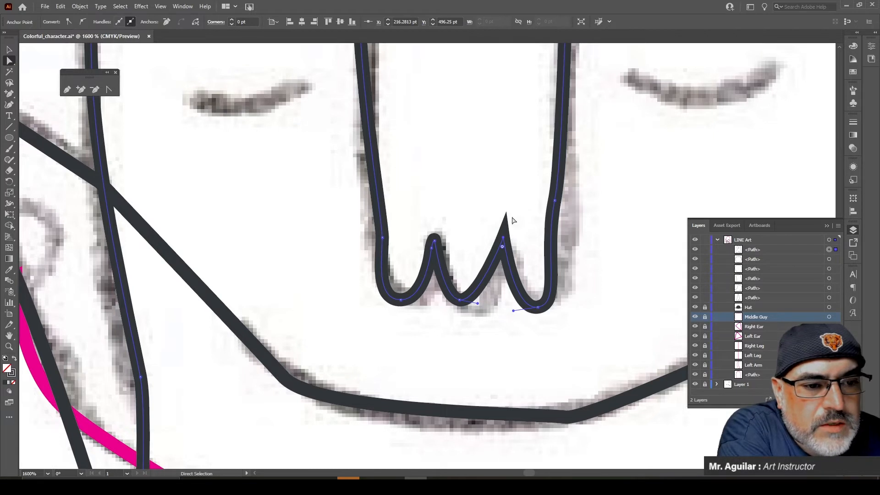
click(9, 94)
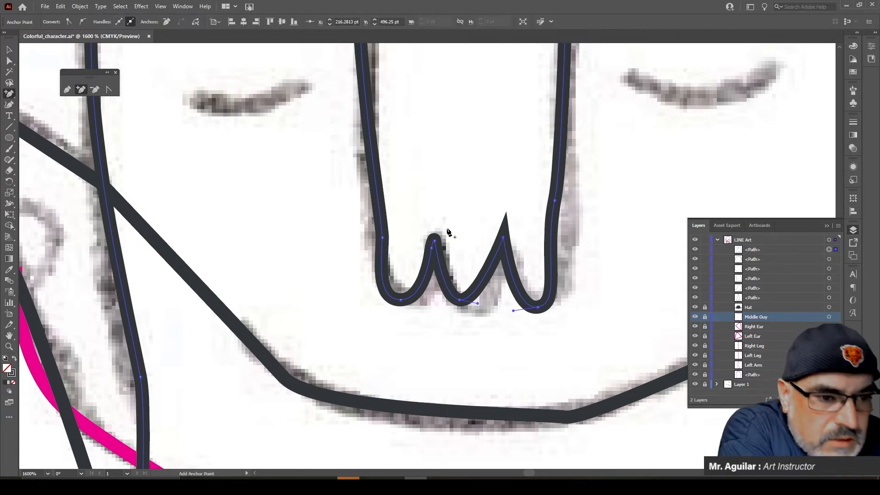
click(505, 245)
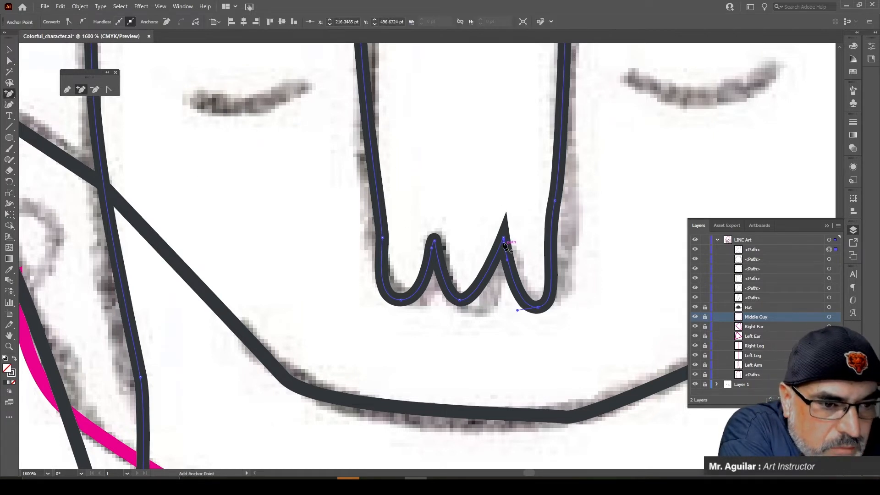
key(a)
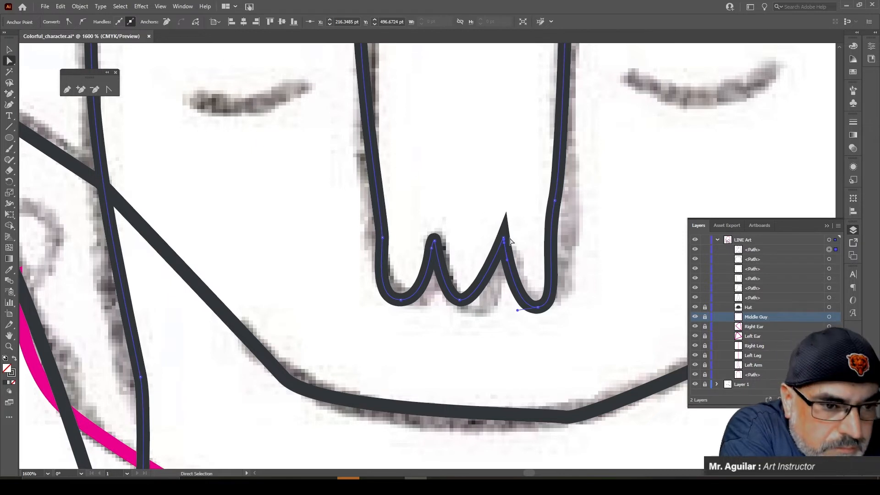
drag(505, 240, 503, 242)
click(515, 216)
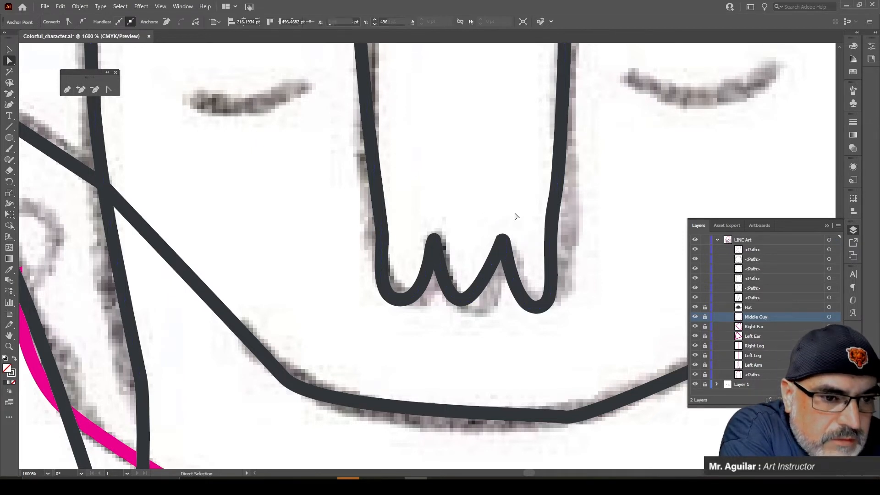
Step: Reshape the nose's lower right curve and shift its right-side anchor outward to match the sketch
click(541, 308)
drag(563, 304, 568, 302)
drag(544, 257, 551, 255)
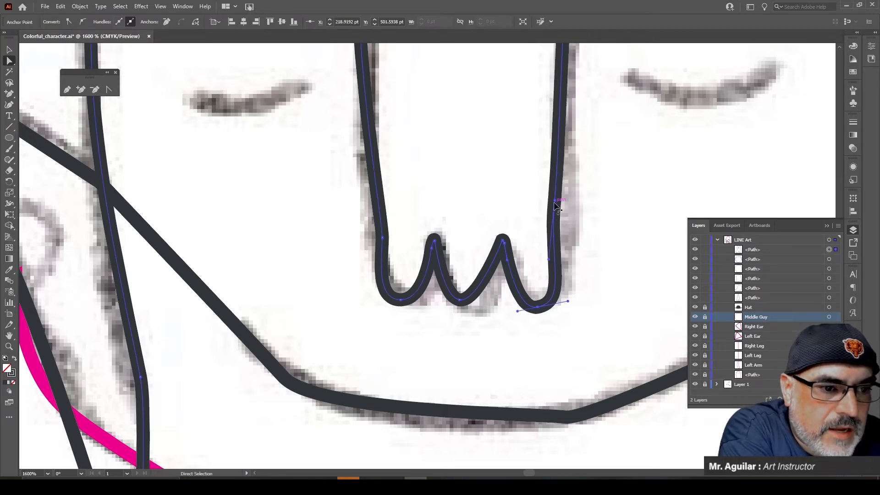
drag(555, 201, 562, 202)
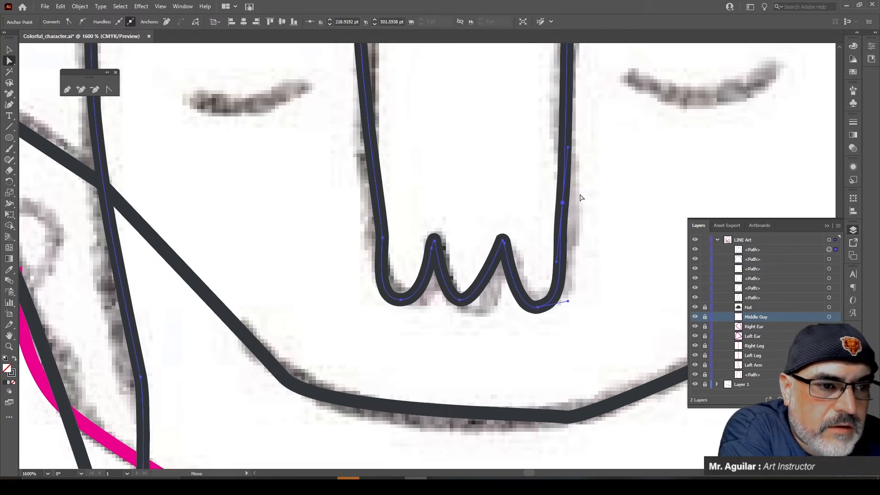
Step: Smooth the nose's upper left side by straightening its anchor's handles and moving the anchor toward the sketched line
scroll(582, 207, up, 3)
scroll(582, 207, up, 5)
scroll(406, 242, down, 4)
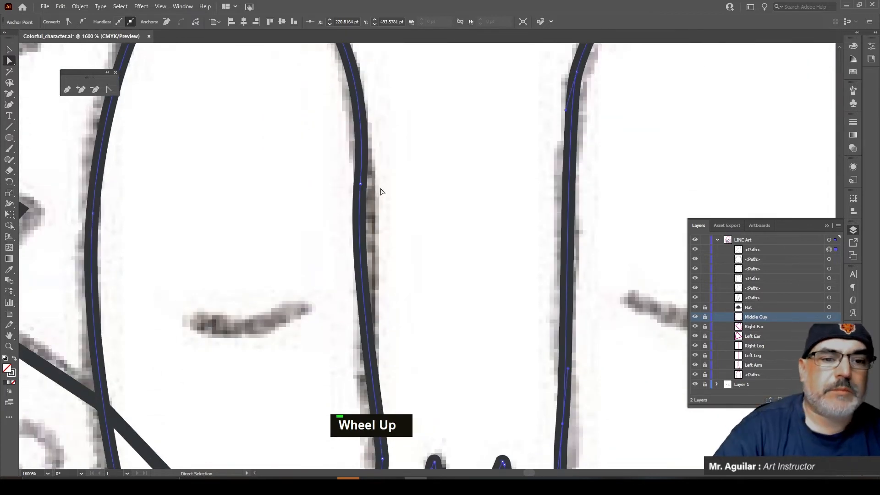
click(360, 185)
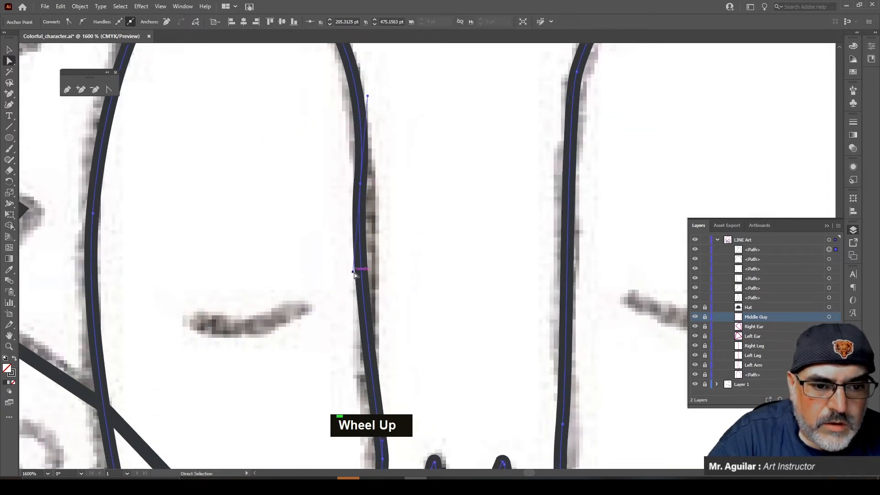
drag(354, 273, 361, 276)
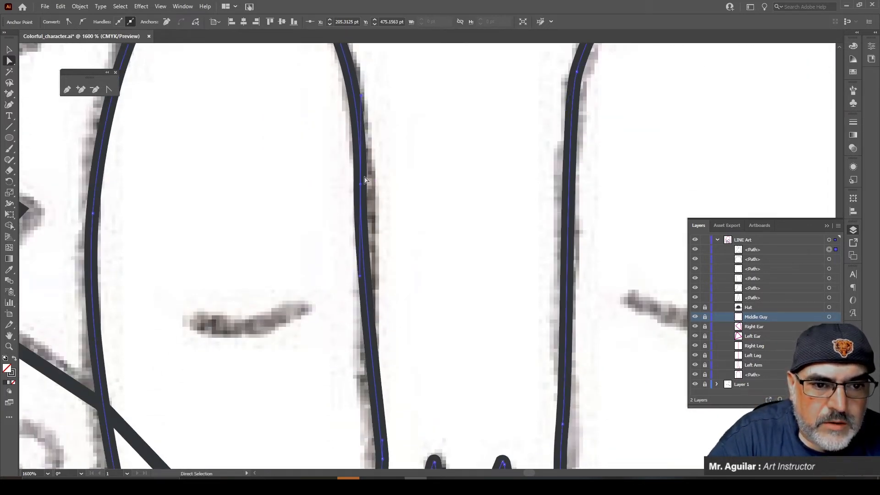
drag(365, 180, 366, 183)
Step: Level and widen the direction handles at the top of the left eye arch so its curve follows the sketch
scroll(369, 207, up, 3)
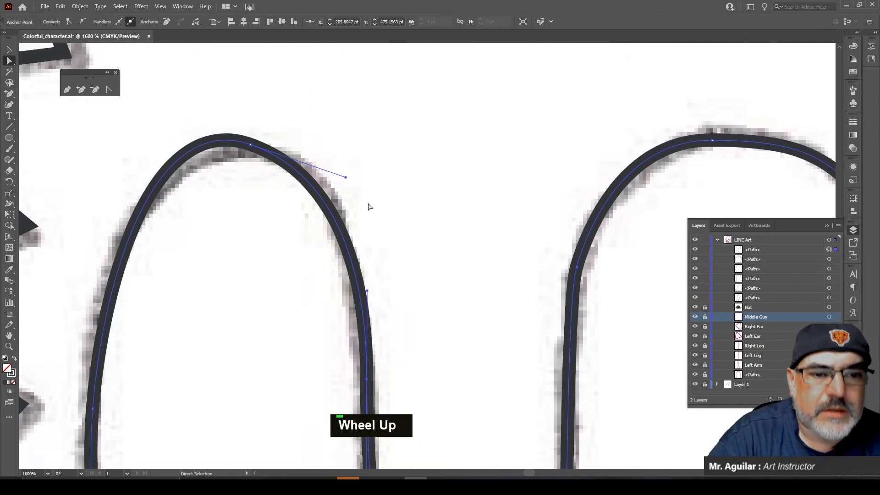
scroll(372, 206, down, 1)
click(250, 106)
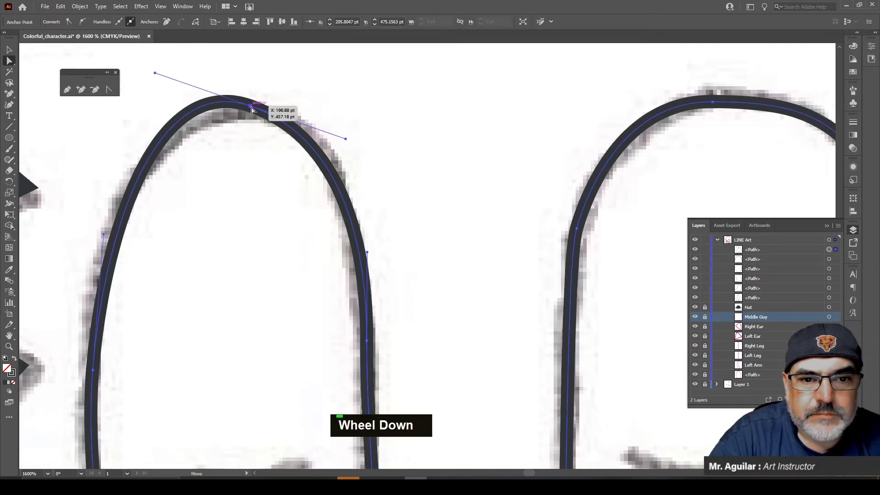
drag(347, 141, 337, 109)
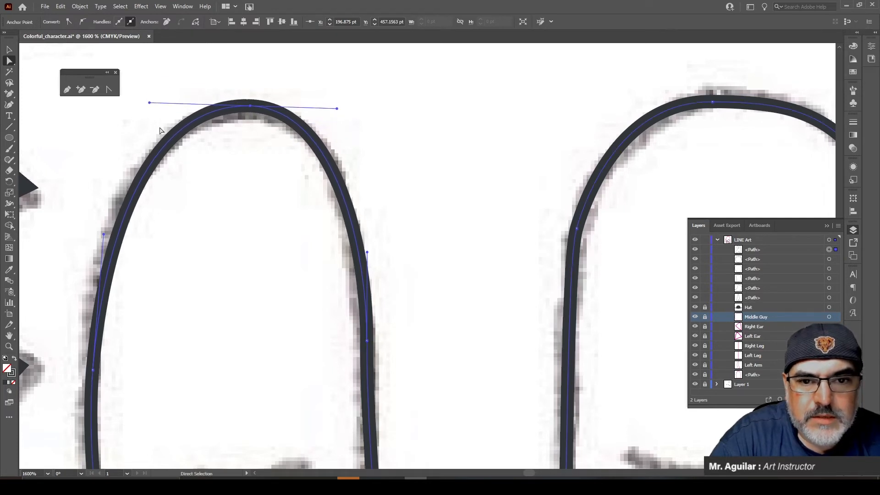
drag(150, 103, 133, 106)
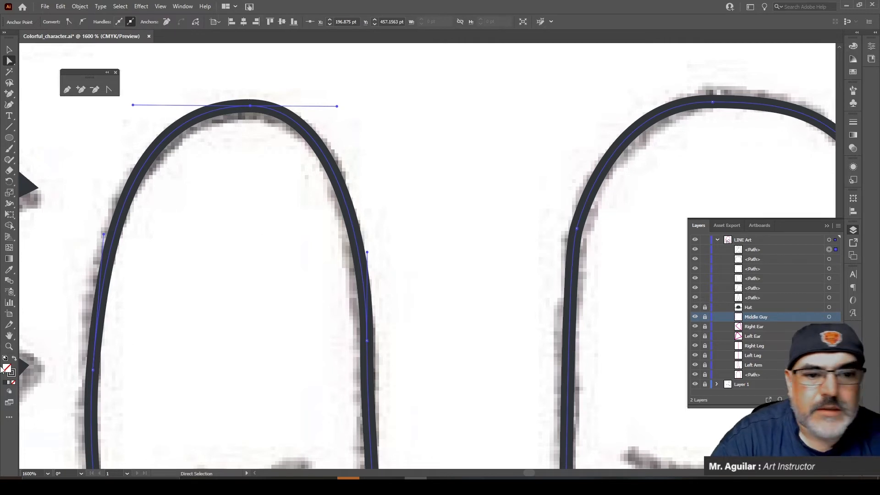
Step: Examine the closed-eyed character's lower body and feet against the sketch at a closer view
click(8, 347)
alt+click(457, 217)
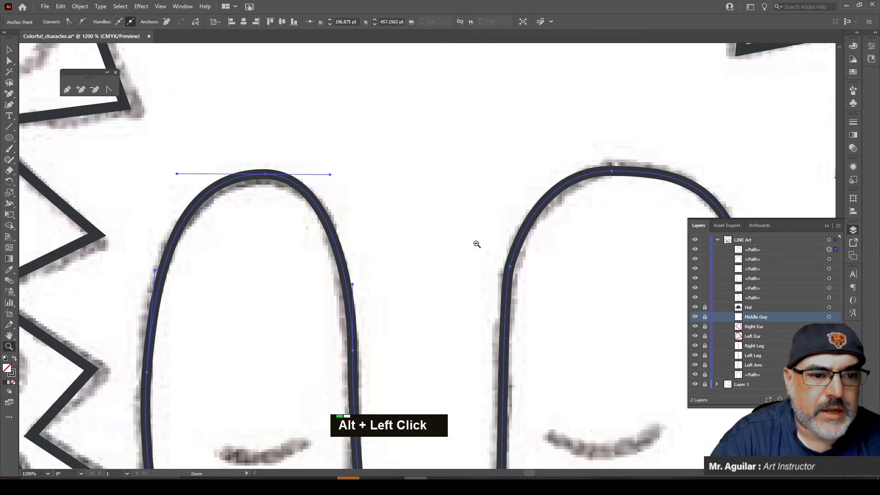
double_click(422, 338)
alt+click(441, 218)
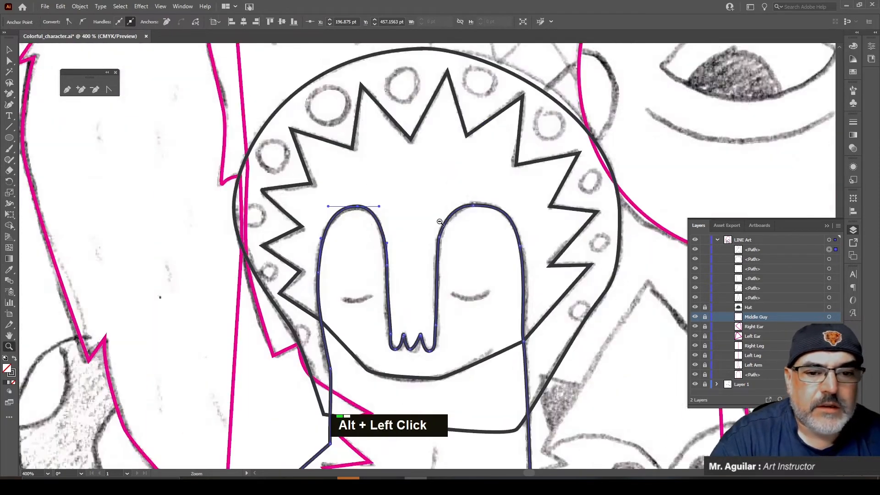
scroll(433, 239, down, 3)
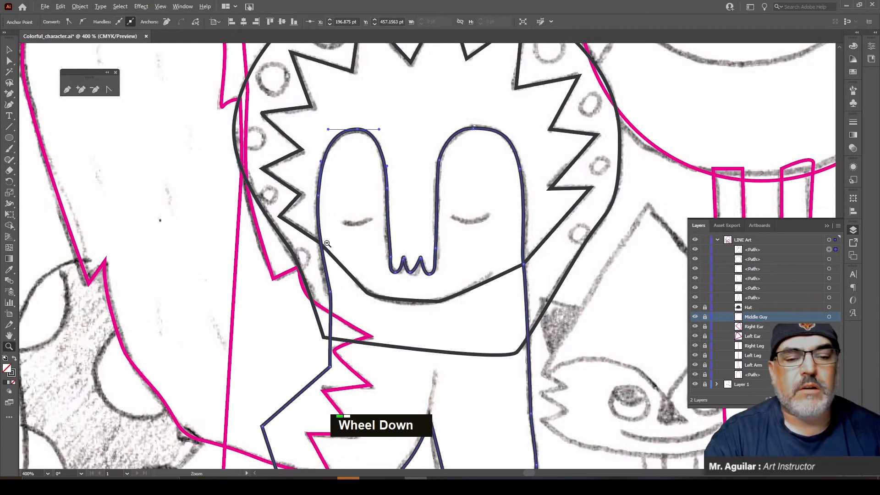
alt+click(422, 198)
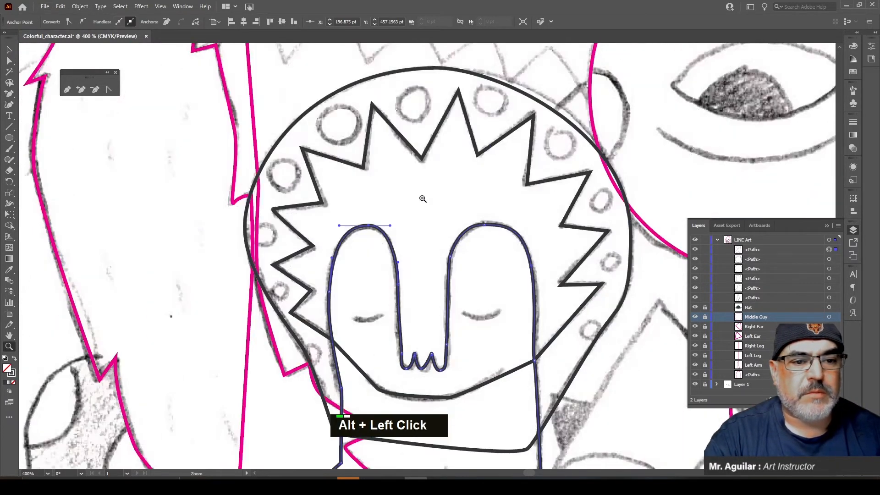
alt+click(426, 340)
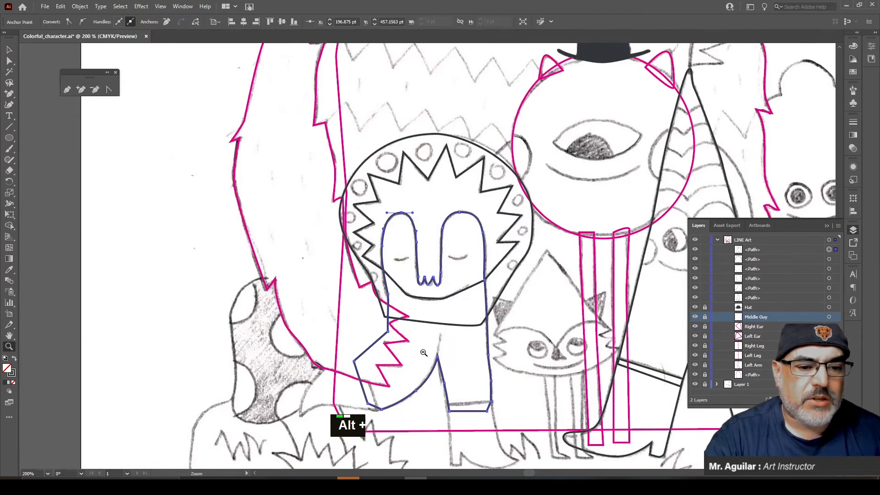
alt+click(429, 355)
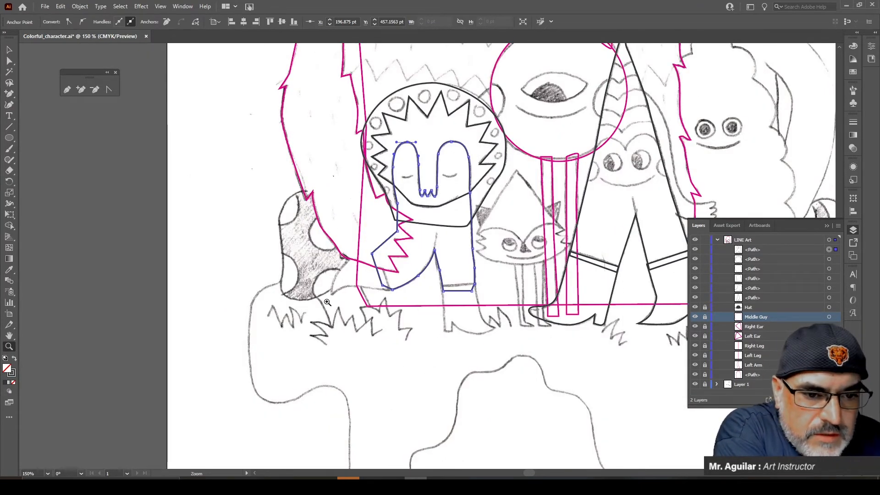
click(402, 254)
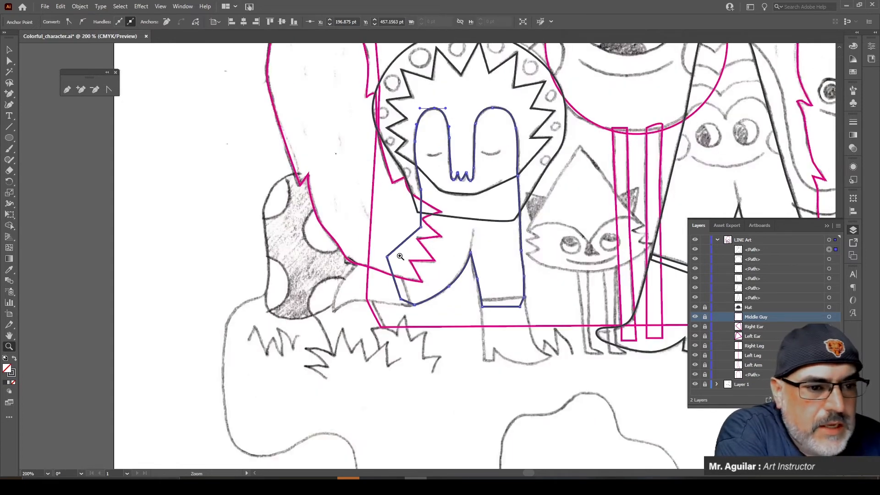
click(433, 266)
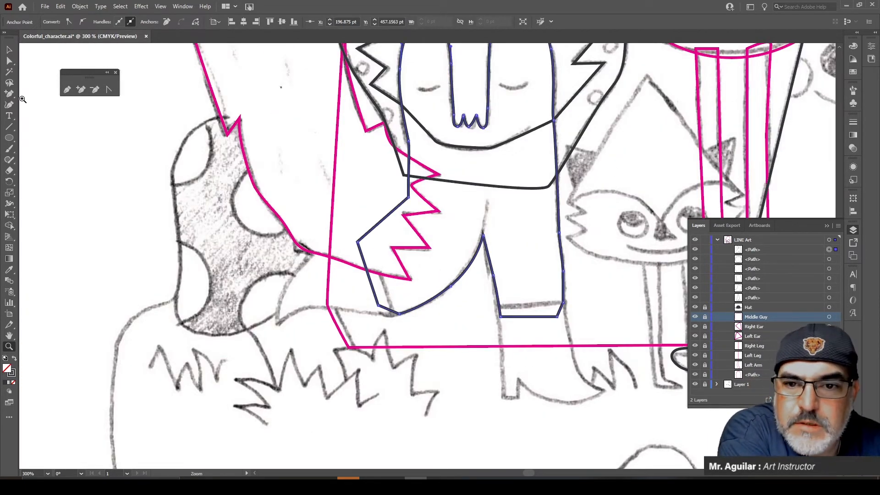
click(81, 89)
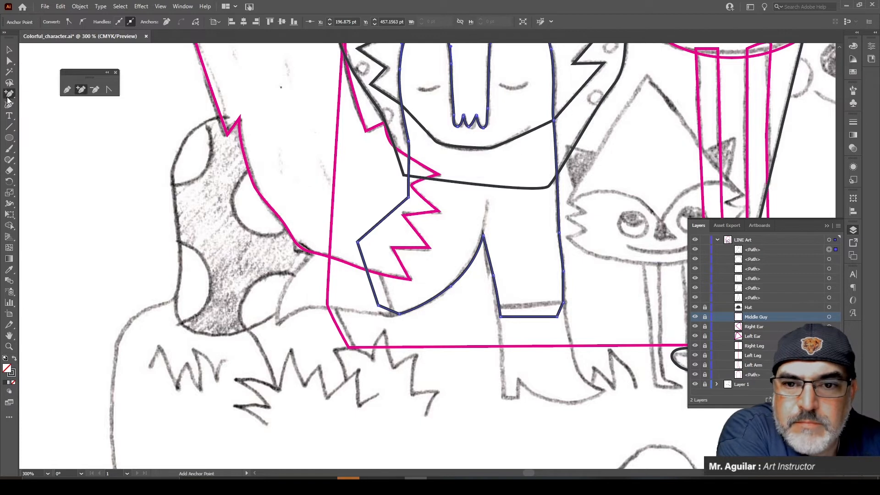
click(318, 251)
click(507, 251)
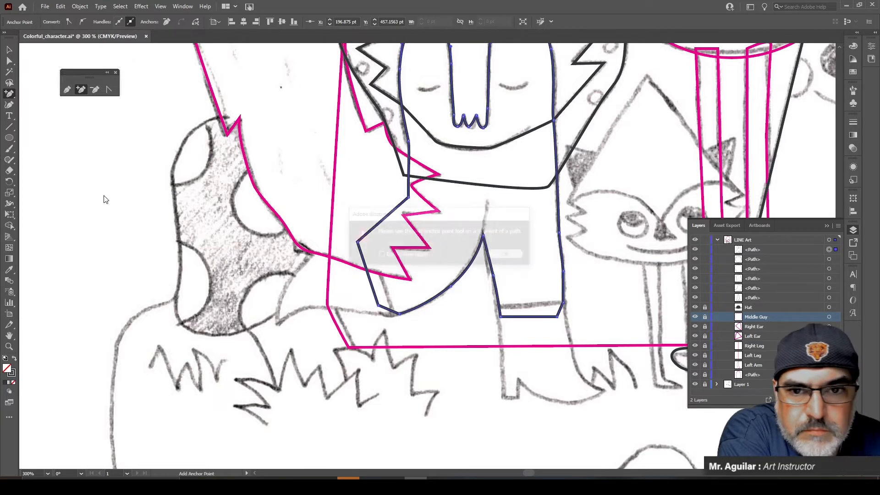
Step: Trace the closed-eyed character's raised left boot as a closed Pen path, overlapping the trouser cuff and following the sketched toe and sole
click(67, 90)
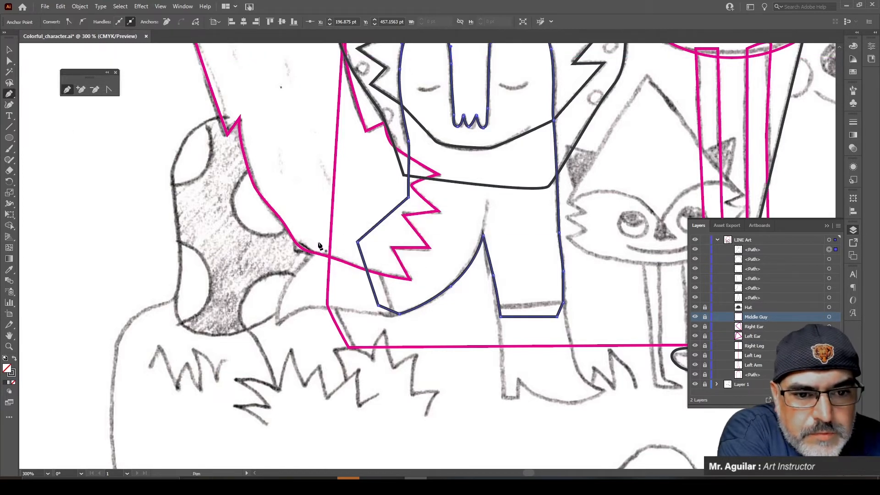
mouse_move(309, 255)
mouse_down()
mouse_move(295, 280)
mouse_move(305, 263)
mouse_up()
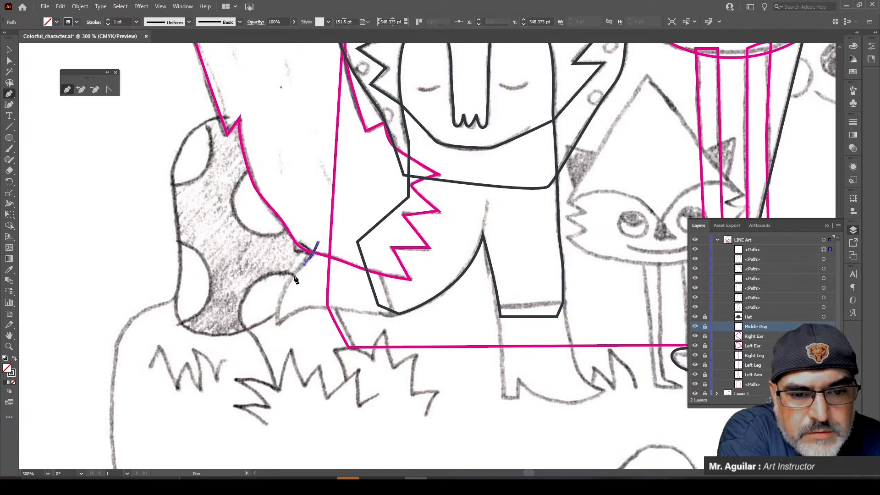
drag(283, 291, 279, 302)
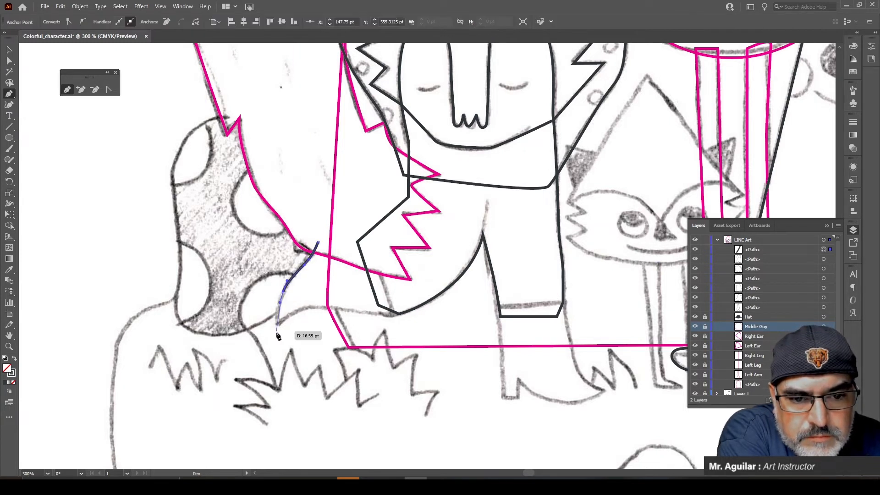
click(277, 323)
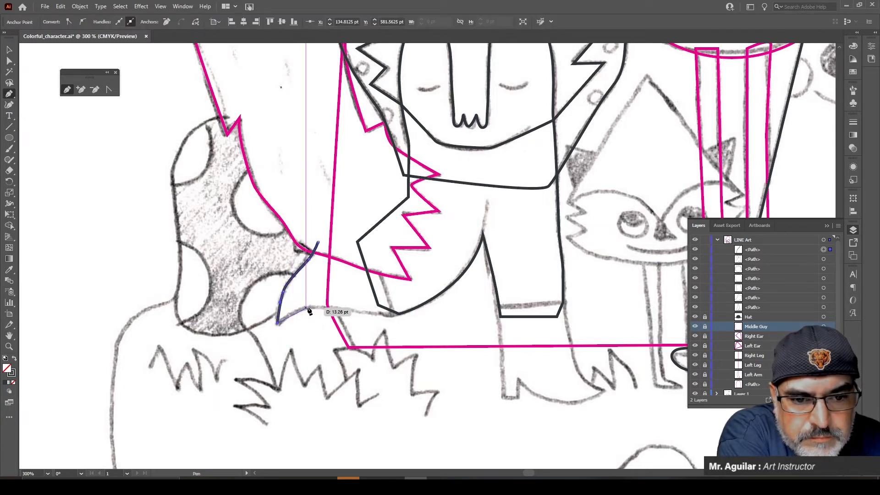
drag(316, 306, 400, 316)
click(399, 314)
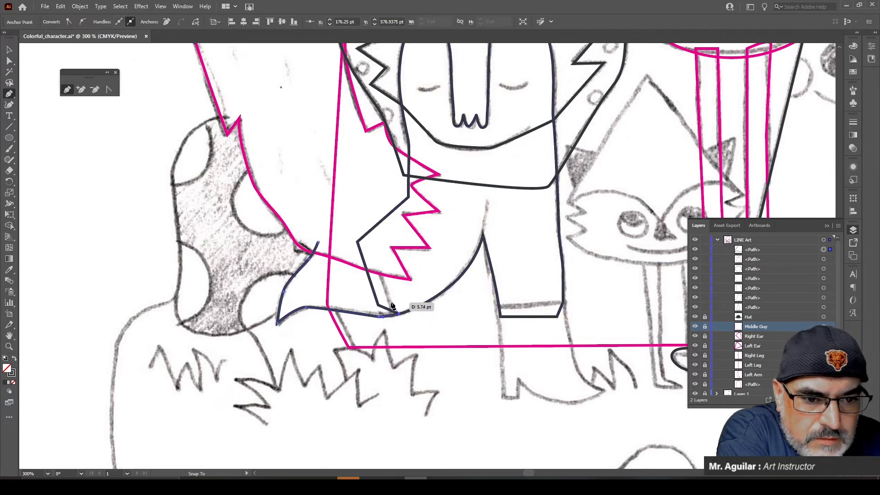
key(ctrl+z)
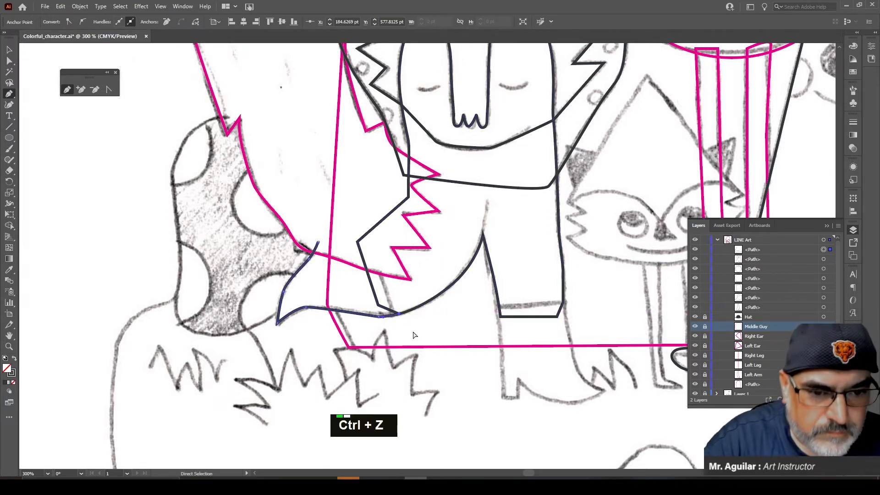
click(393, 316)
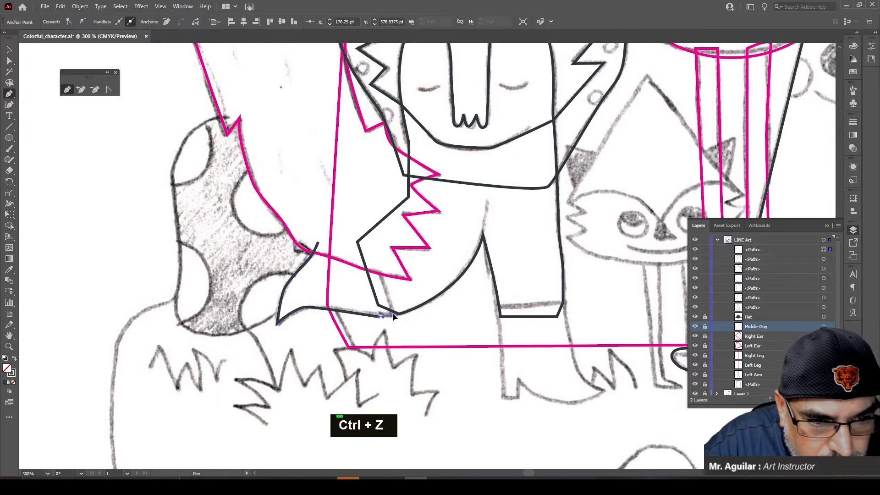
click(373, 254)
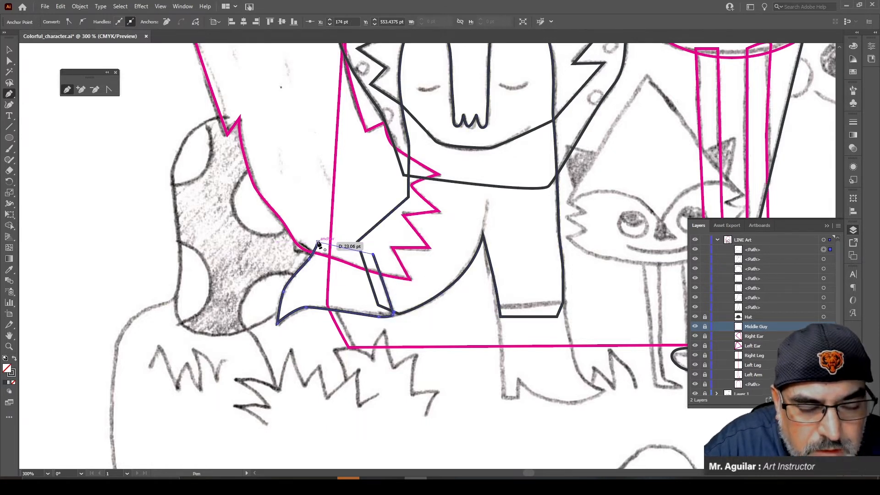
click(317, 242)
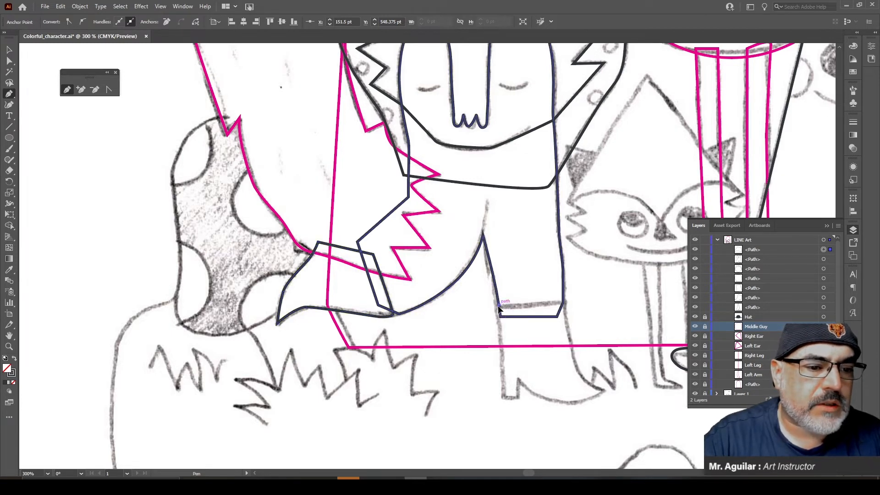
Step: Undo the stray points on the trouser cuff and trace the right boot's top edge and curved front down to the toe with the Pen tool
key(ctrl+z)
key(ctrl+z)
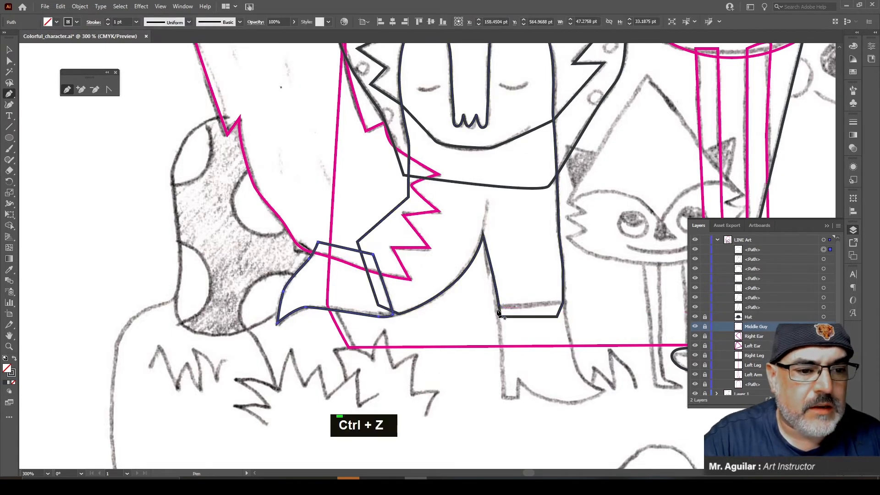
key(ctrl+z)
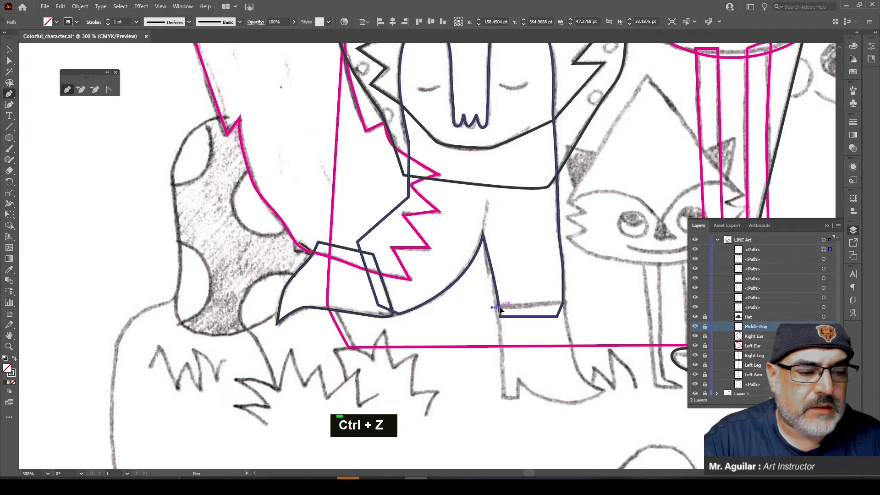
click(496, 307)
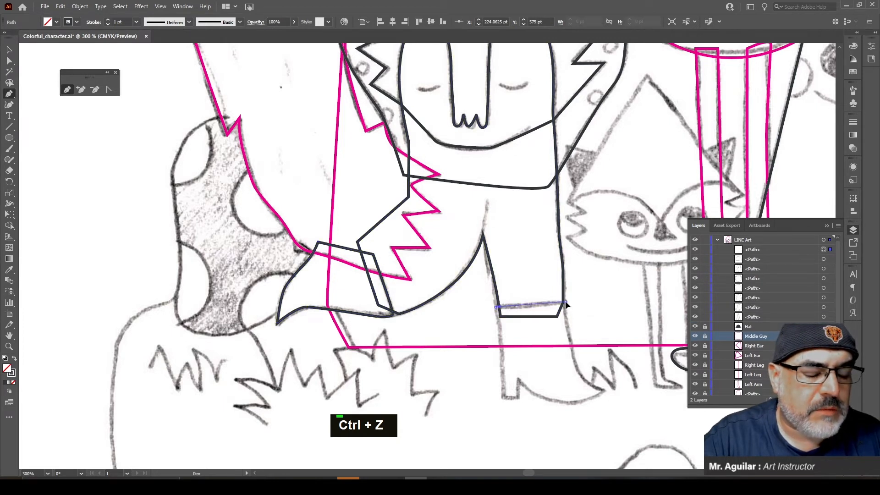
click(566, 303)
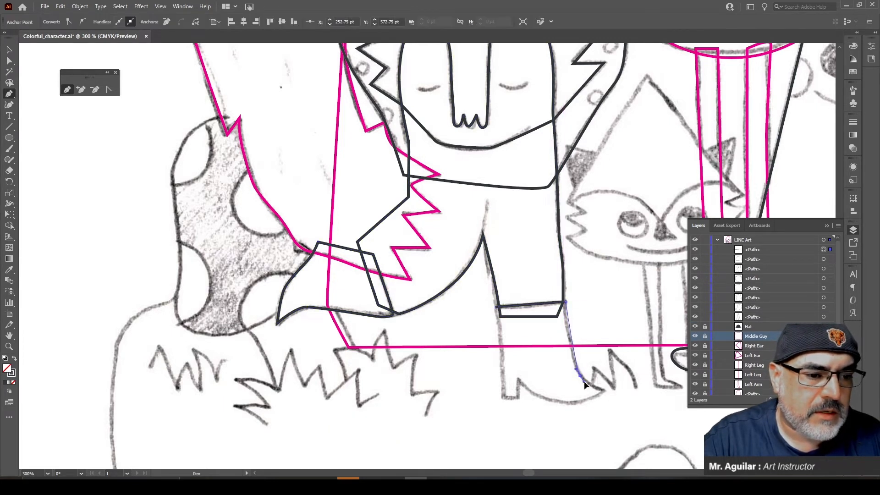
drag(587, 382, 552, 401)
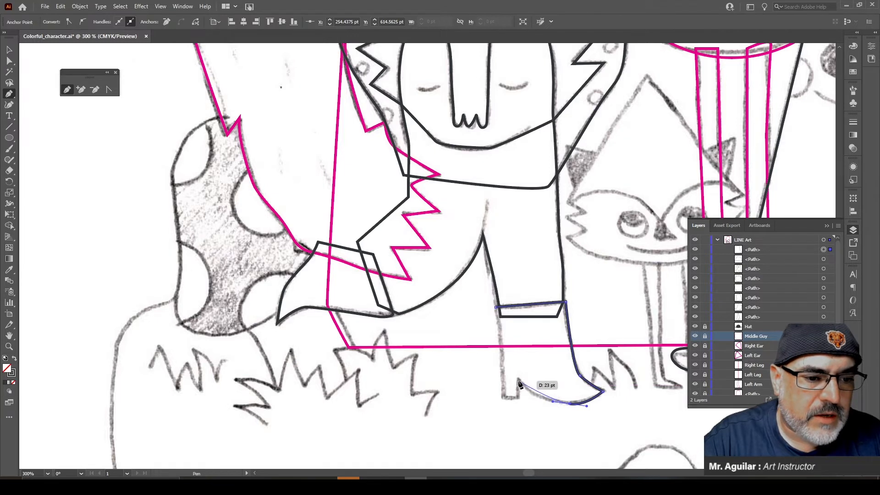
Step: Redraw the right boot's curved sole from the toe back to the sketched heel notch
drag(518, 377, 525, 378)
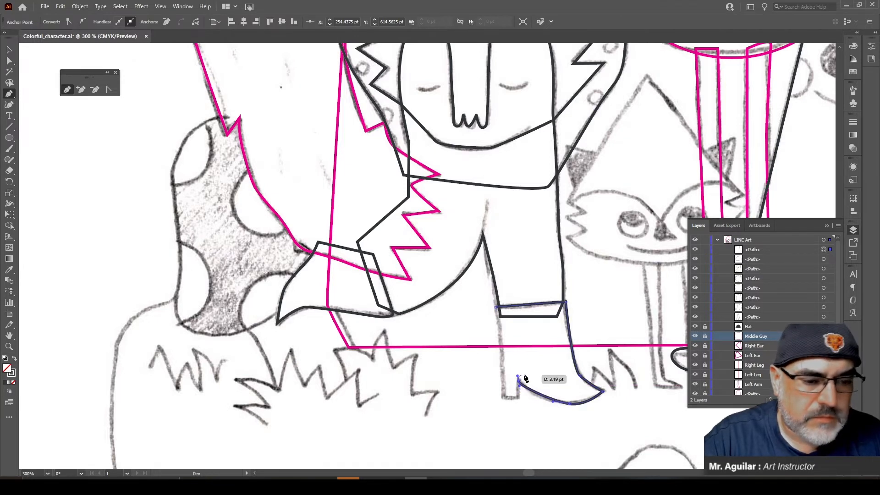
key(ctrl+z)
key(ctrl+z)
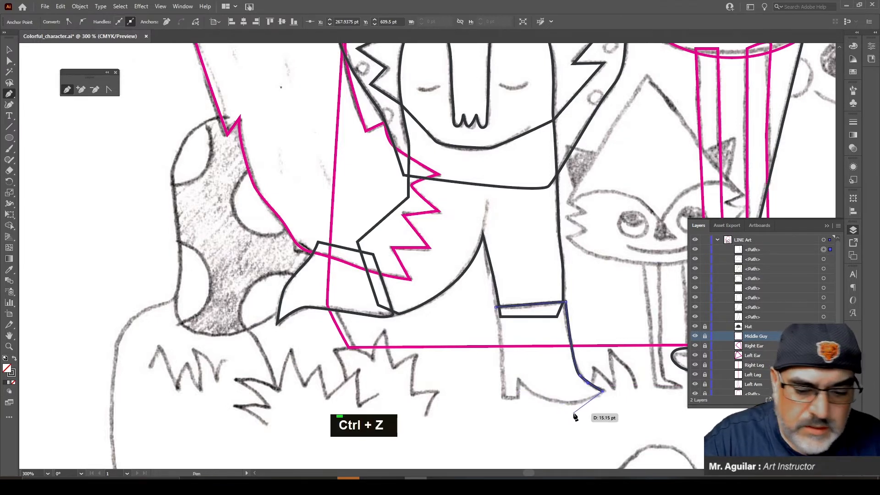
drag(559, 402, 539, 396)
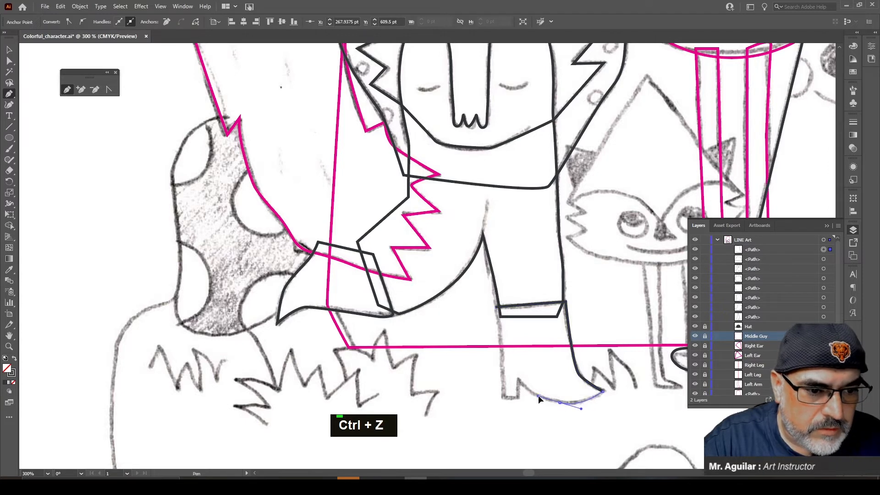
click(518, 378)
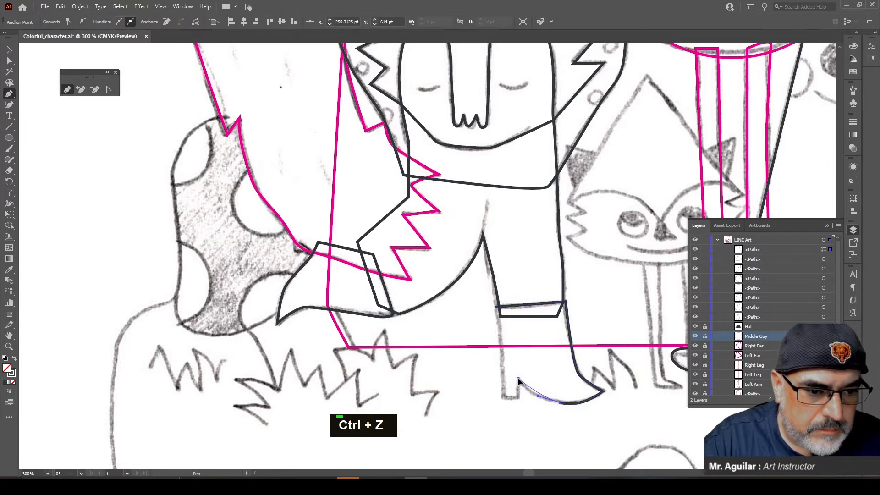
Step: Outline the right boot's heel and back edge, closing the path at its starting point on the cuff
click(518, 398)
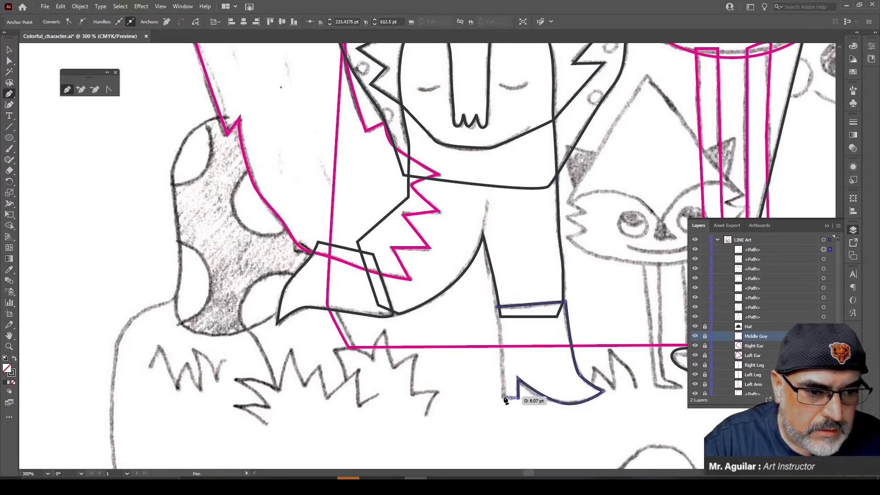
click(504, 397)
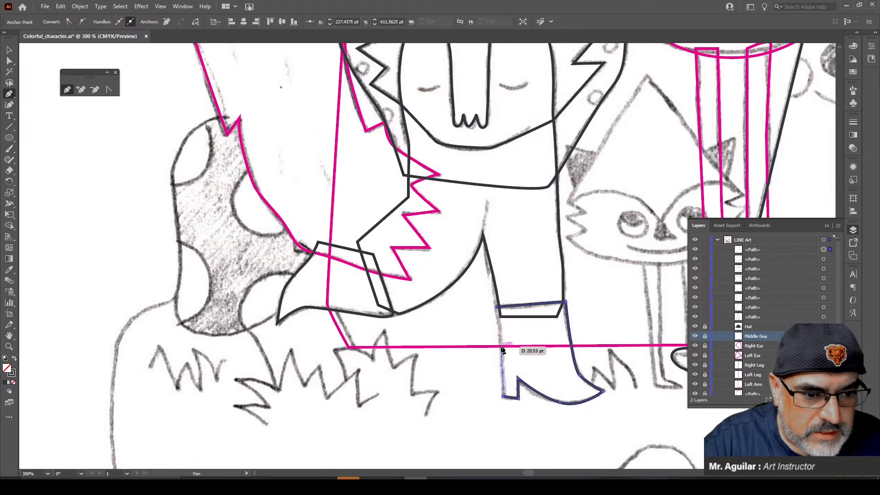
click(501, 351)
click(499, 328)
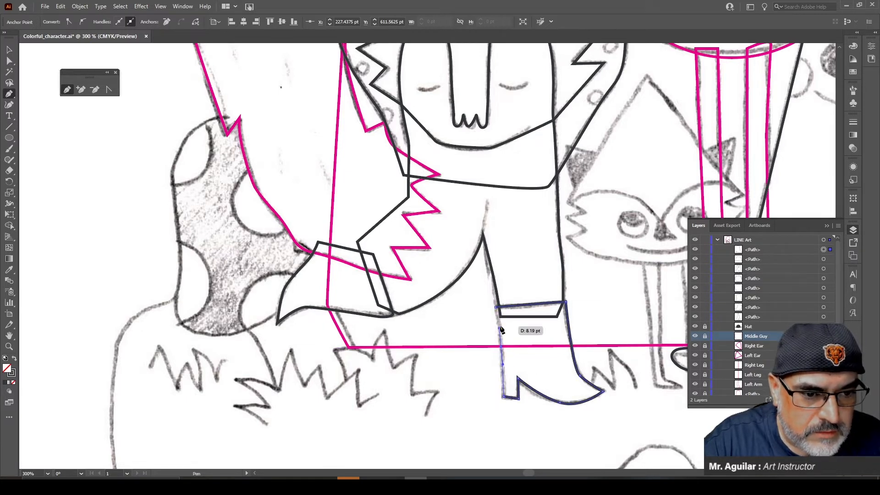
click(497, 308)
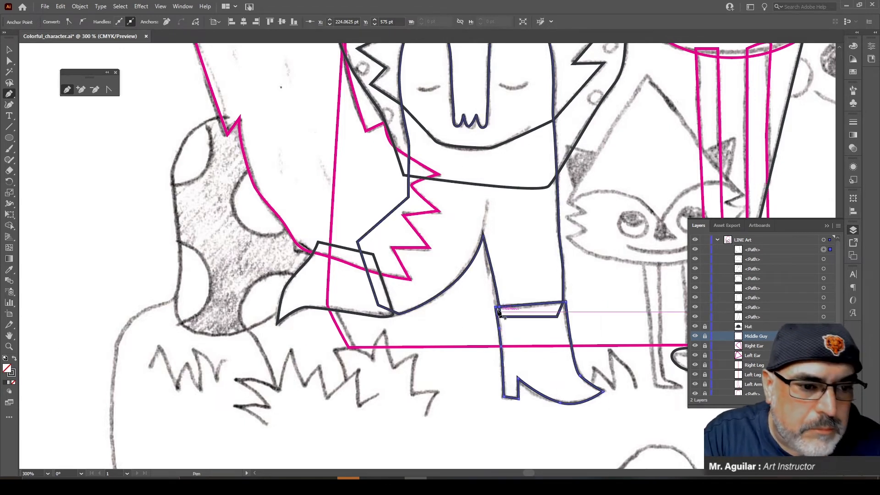
Step: Round the right boot's two upper corners, about 2.5 pt at the back and 2.9 pt at the front
click(10, 62)
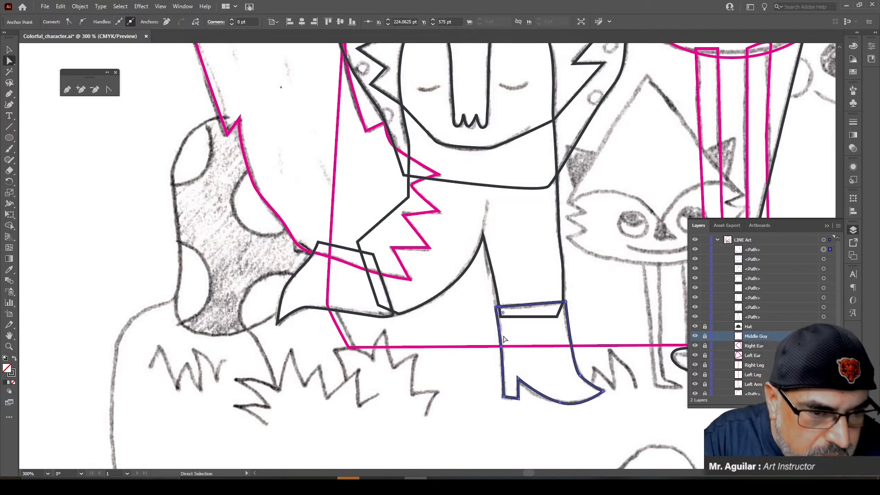
drag(502, 313, 506, 318)
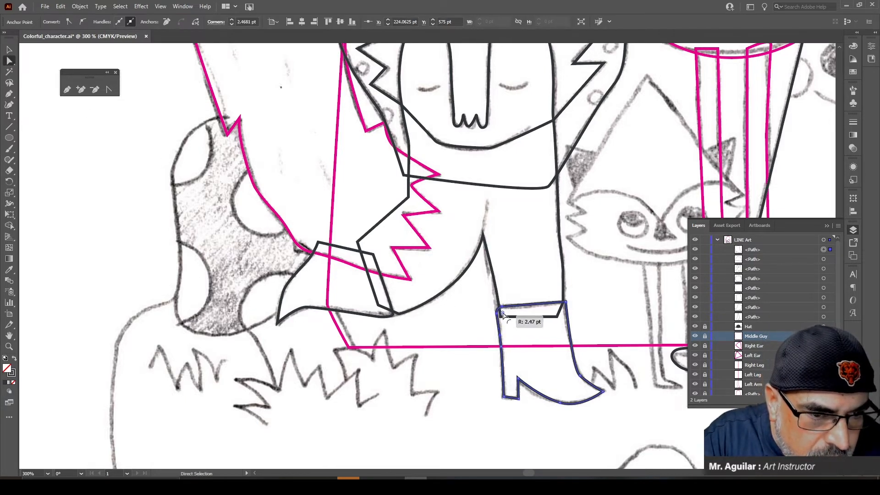
click(566, 303)
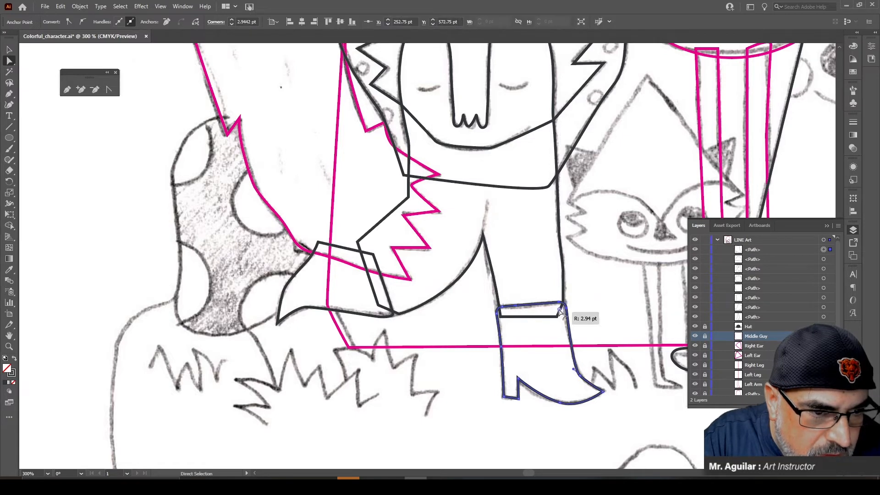
Step: Reshape the closed-eyed character's trouser path by adjusting its lower anchor beside the left boot cuff
click(590, 315)
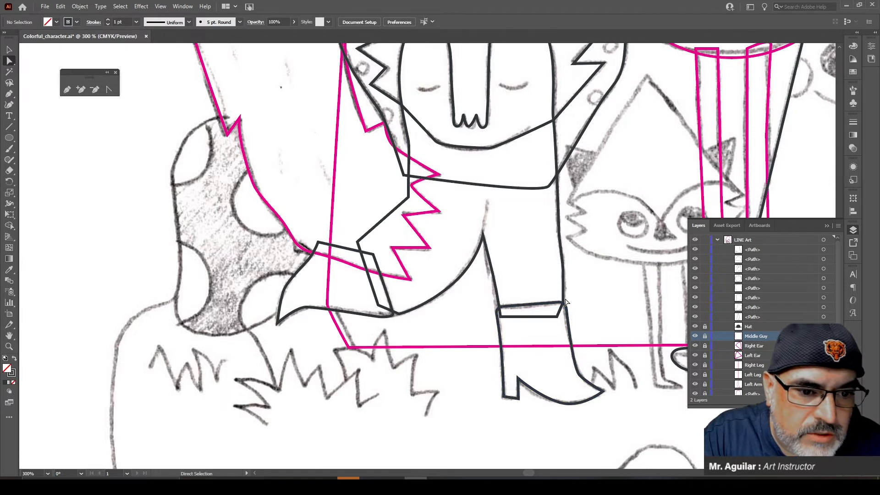
click(402, 313)
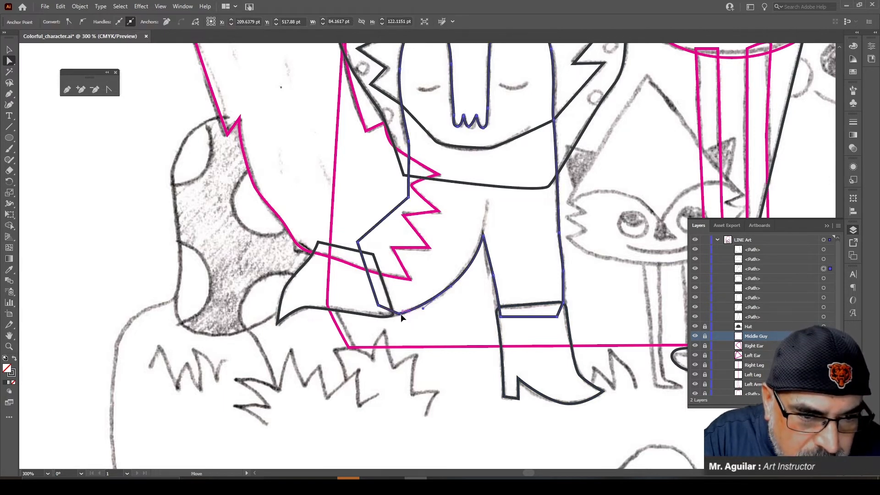
mouse_move(399, 317)
mouse_down()
mouse_move(384, 317)
mouse_move(411, 319)
mouse_up()
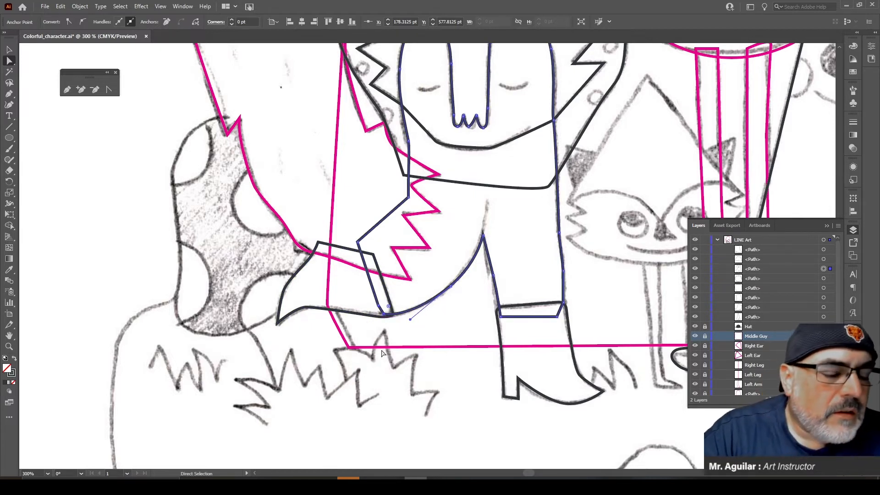
Step: Trace the big furry monster's left ear with the Pen tool as a closed shape and refine the curve handle at its tip
scroll(653, 281, up, 5)
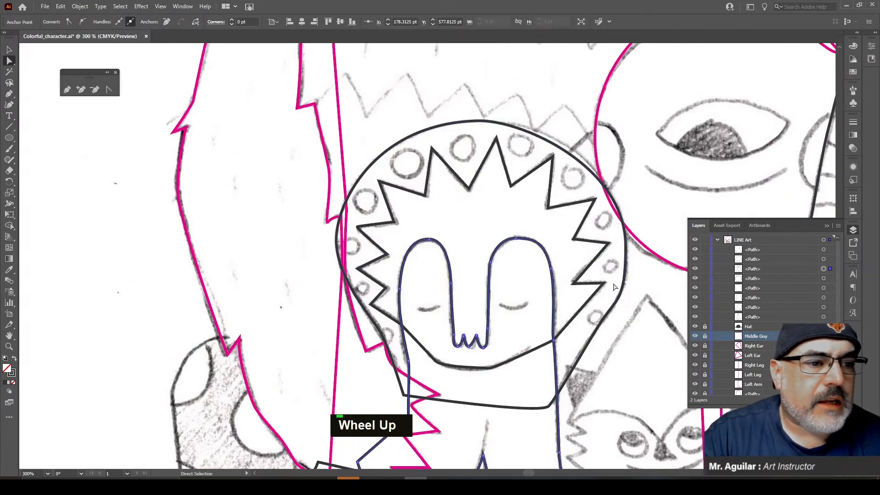
click(8, 347)
alt+click(562, 215)
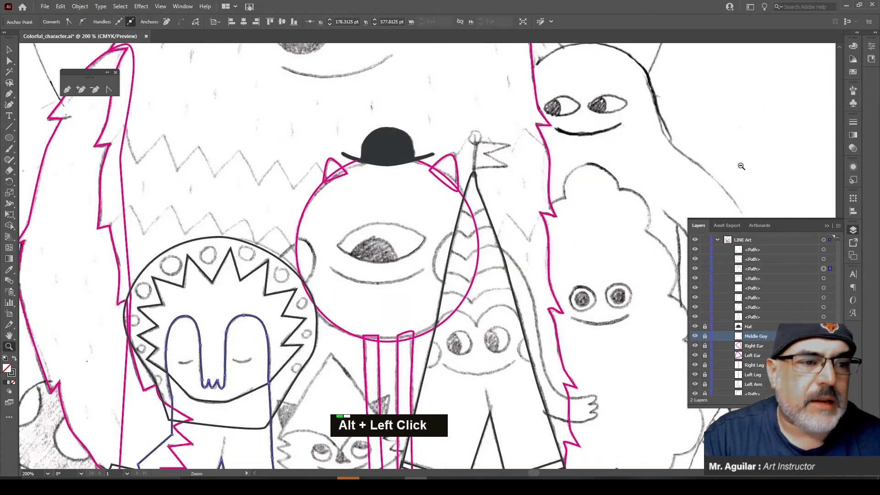
alt+click(160, 218)
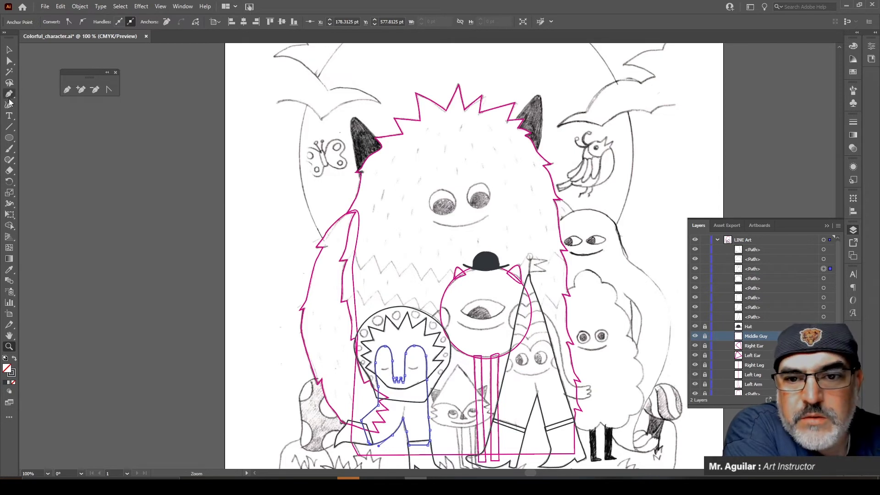
click(358, 120)
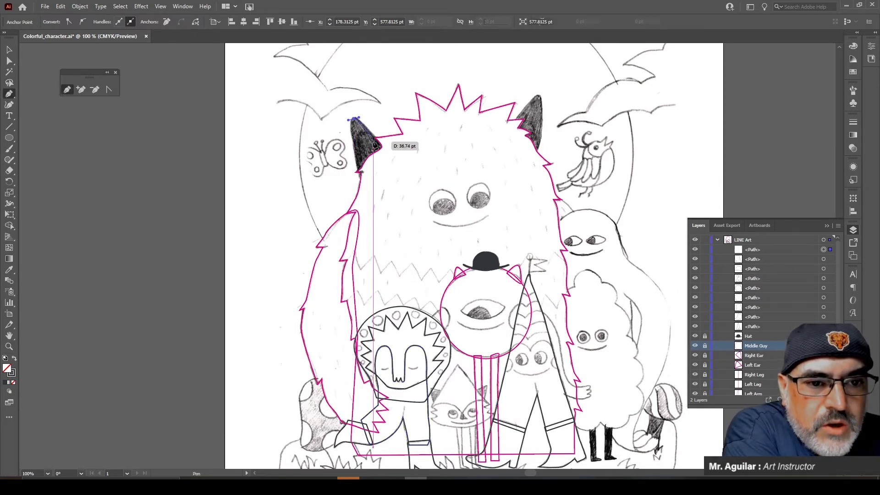
click(384, 147)
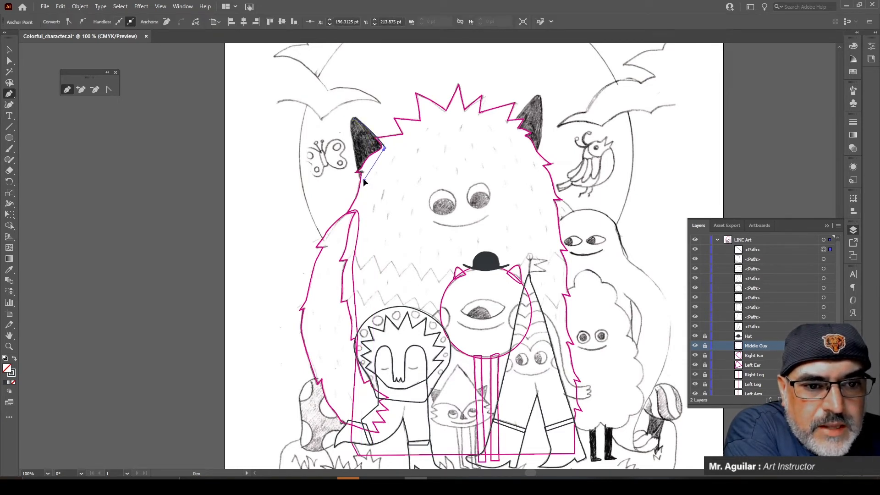
click(364, 182)
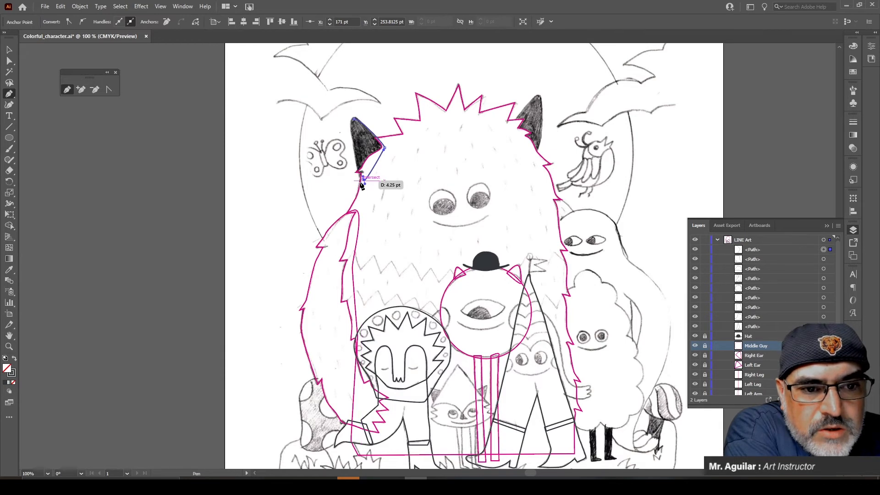
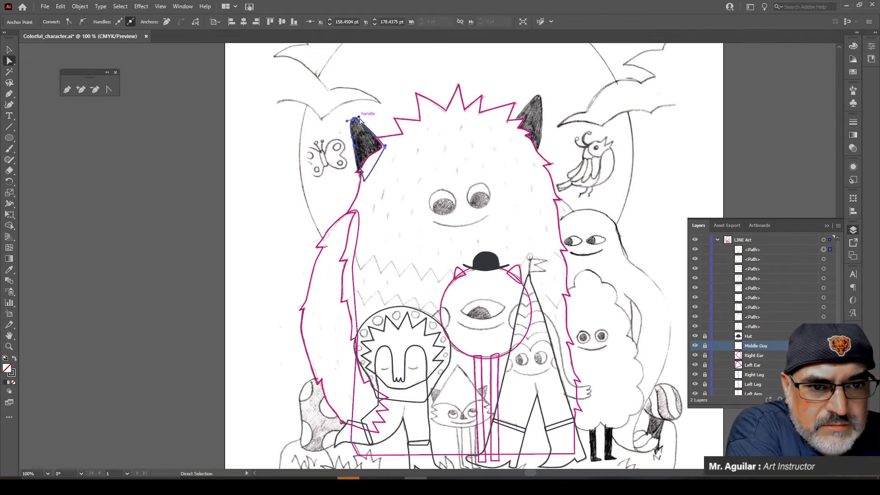
drag(359, 120, 361, 118)
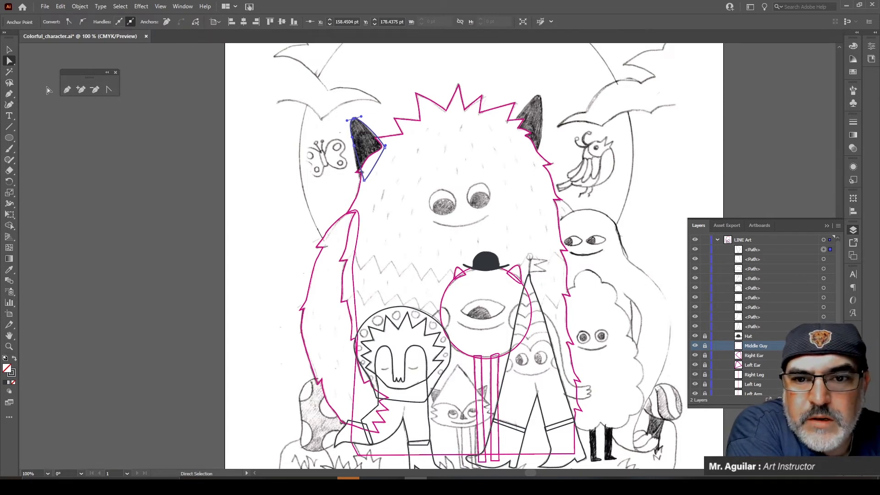
Step: Trace the big furry monster's right ear with the Pen tool, running its base corners inside the body outline
click(67, 90)
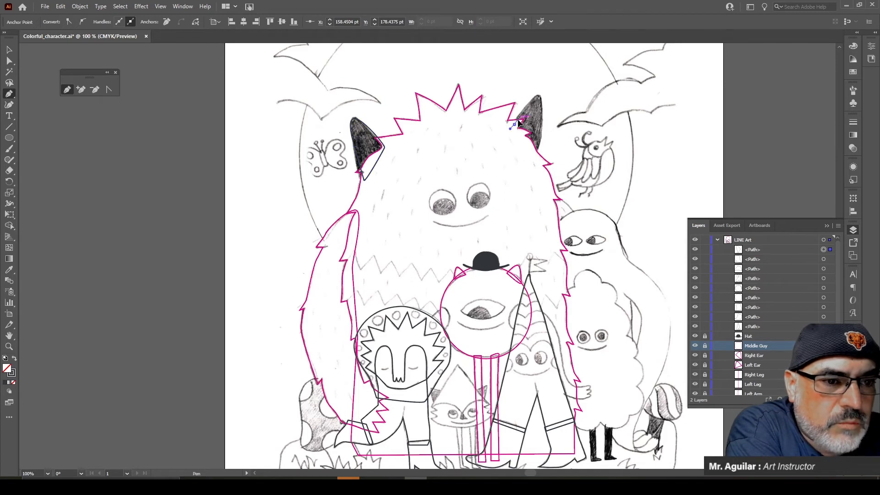
drag(518, 117, 539, 146)
click(539, 96)
click(534, 152)
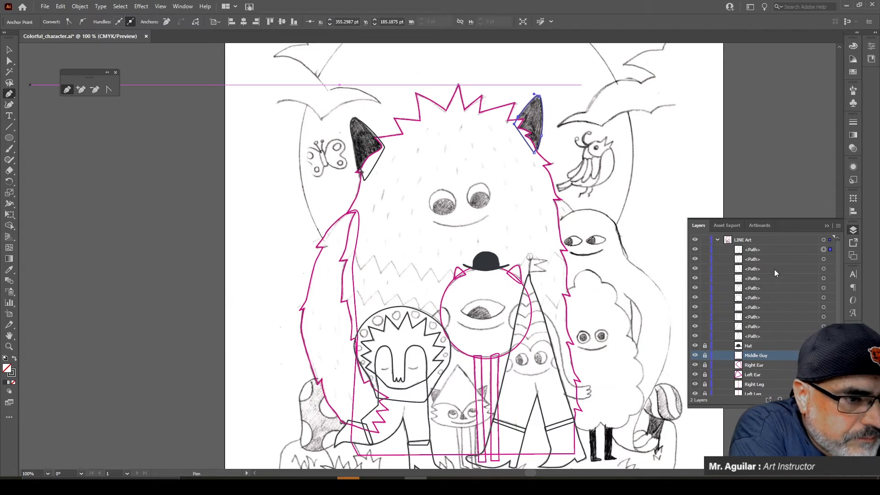
Step: Rename the right ear's path Big Ear Right and the left ear's path Big Ear Left
double_click(752, 250)
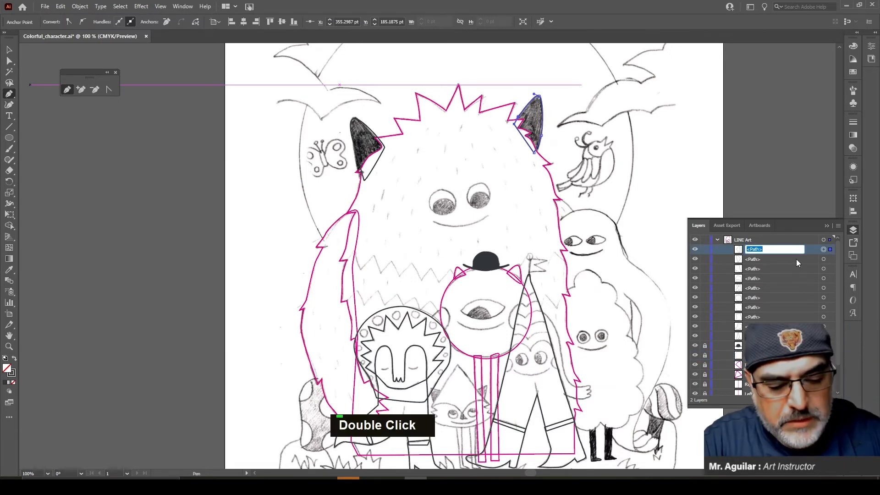
text(Big E)
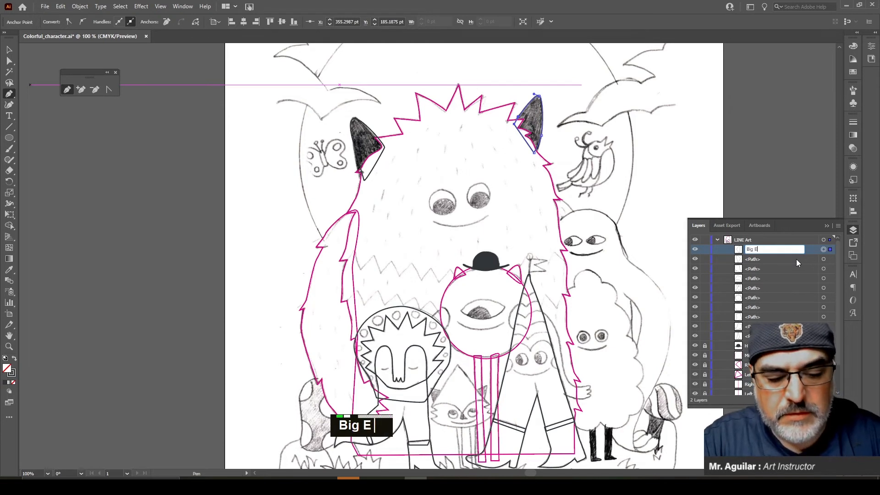
text(ar )
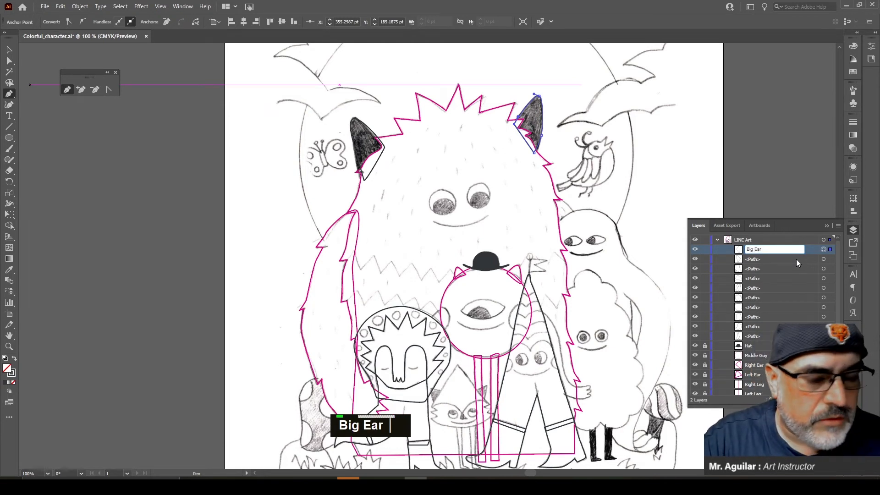
text(Right)
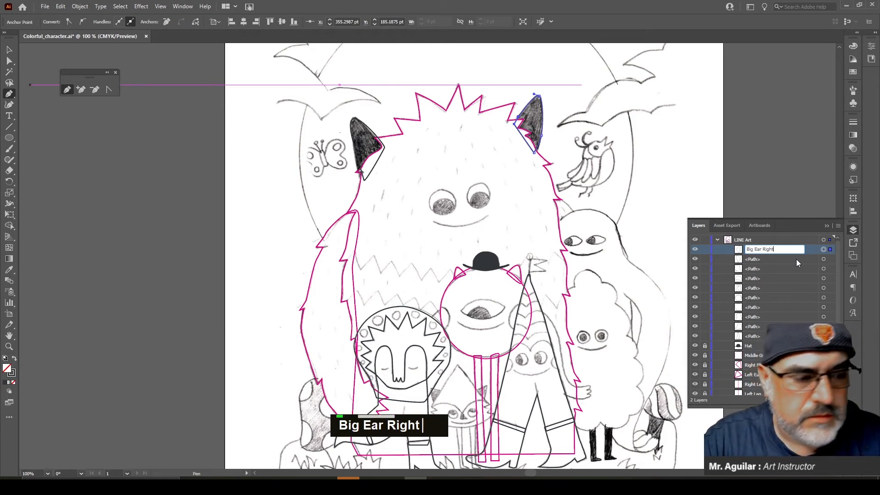
click(758, 260)
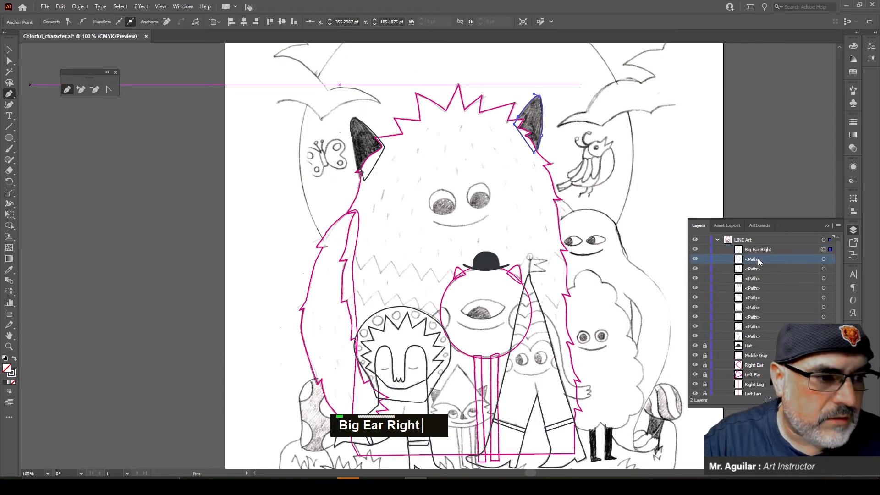
double_click(759, 260)
text(Bi)
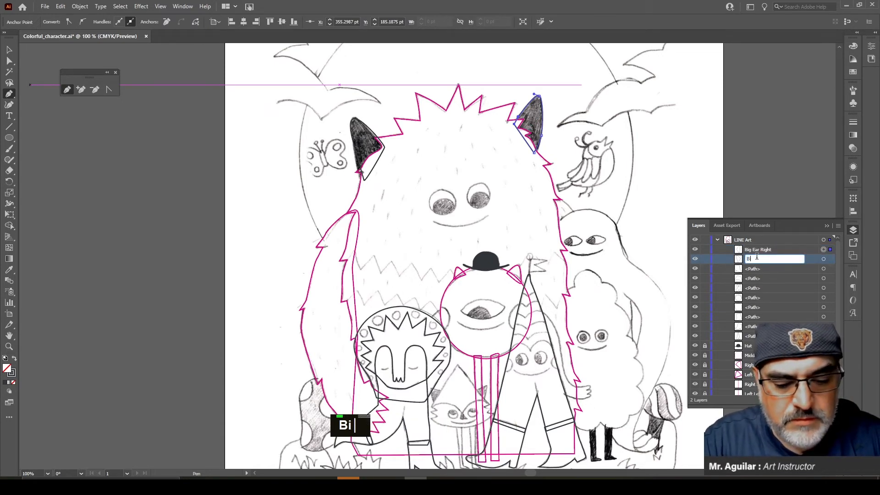
text(g Ear Left)
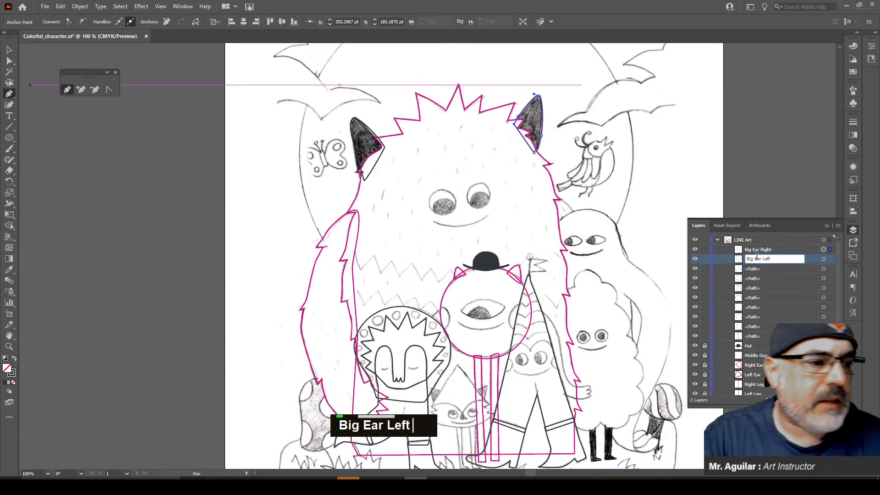
Step: Send the Big Ear Right path to the back of the LINE Art layer
click(786, 250)
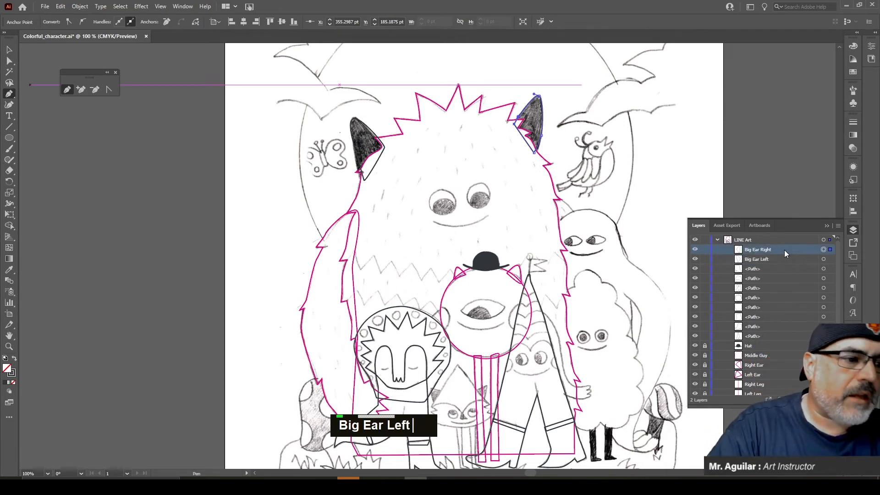
click(830, 250)
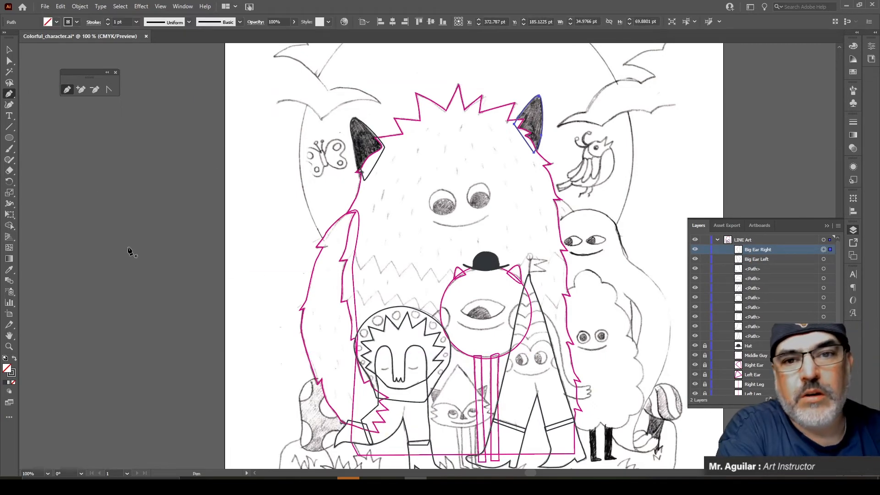
click(78, 8)
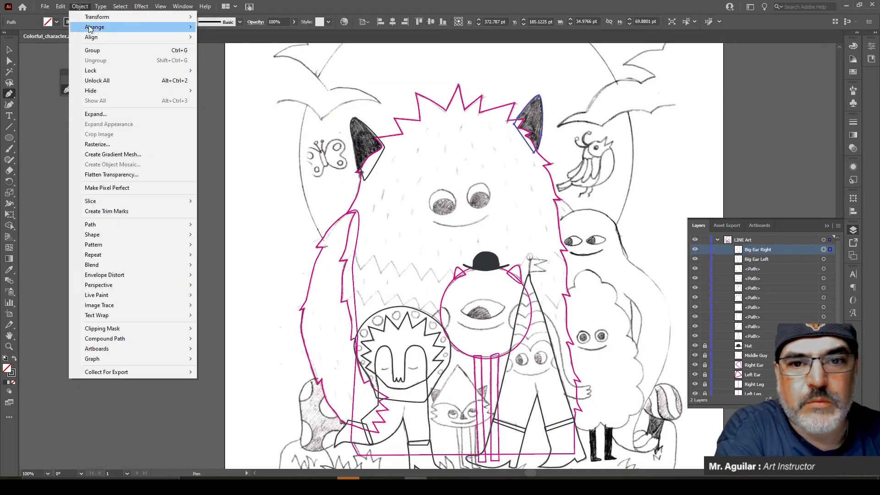
mouse_move(101, 27)
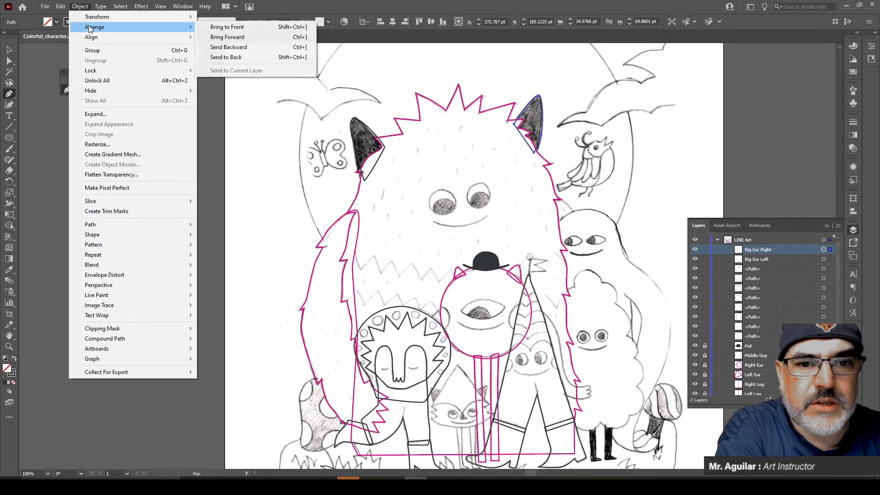
click(240, 54)
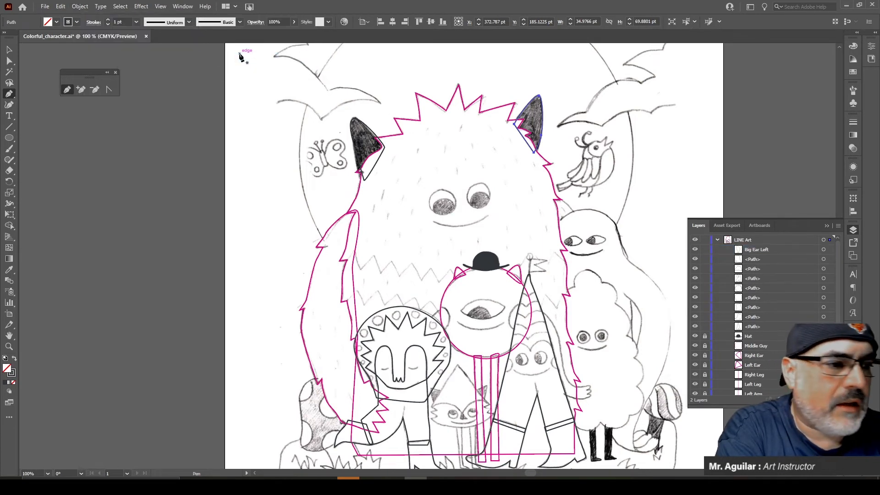
Step: Send the Big Ear Left path to the back of the LINE Art layer and check the stacking order
click(824, 251)
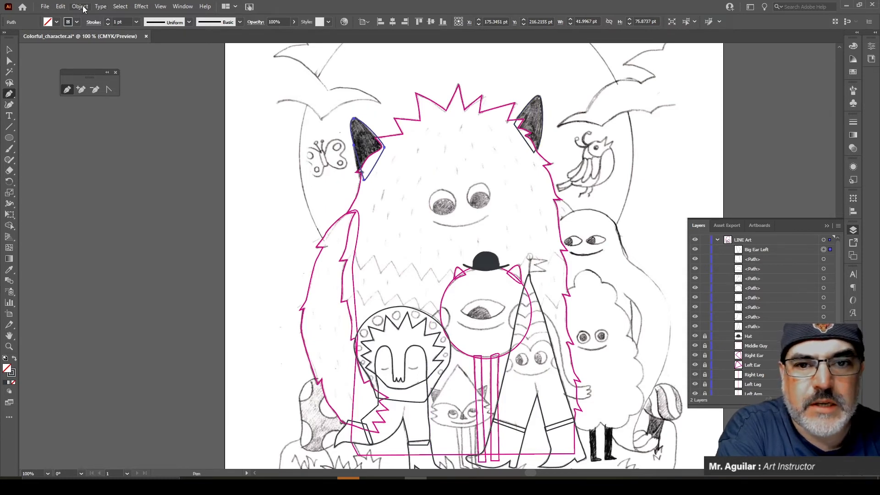
click(83, 8)
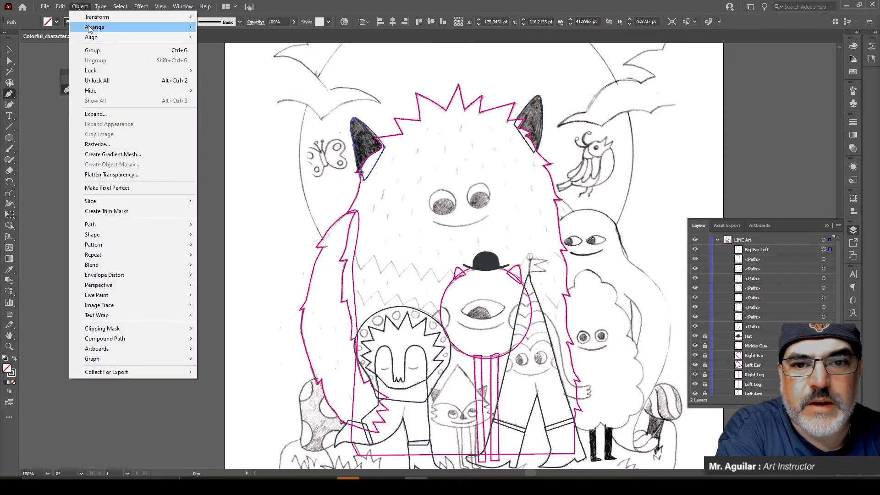
mouse_move(98, 38)
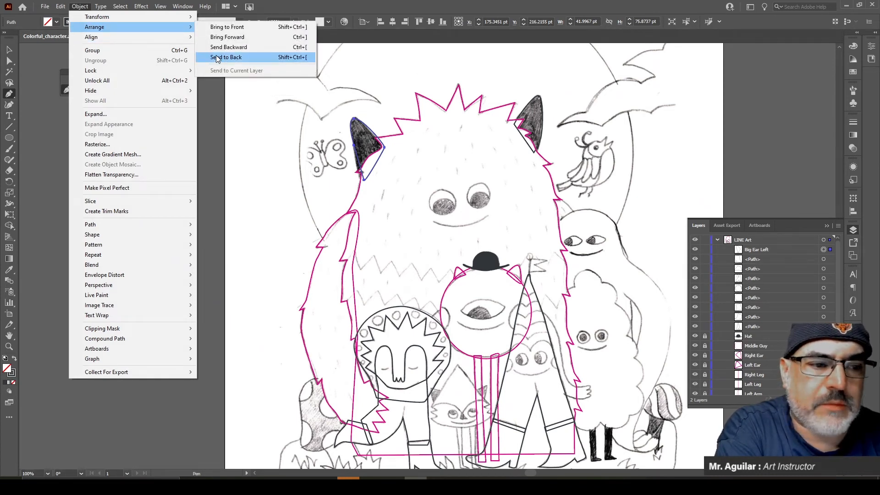
click(217, 59)
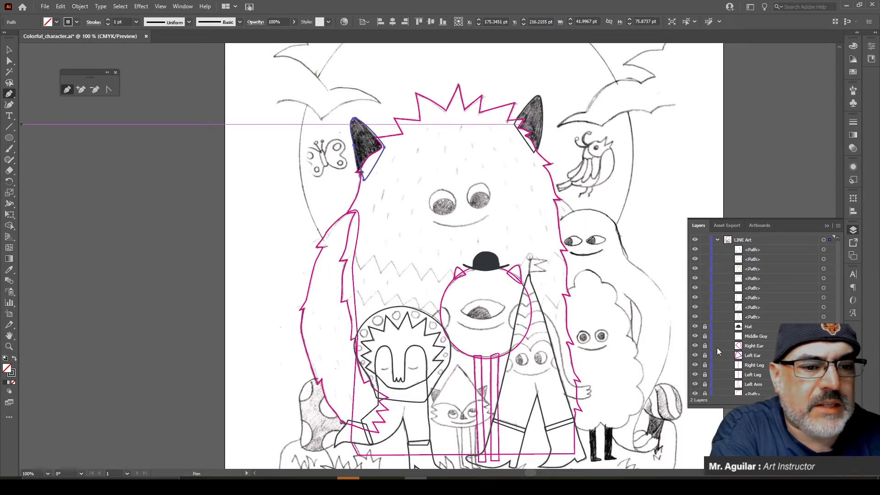
scroll(755, 326, down, 3)
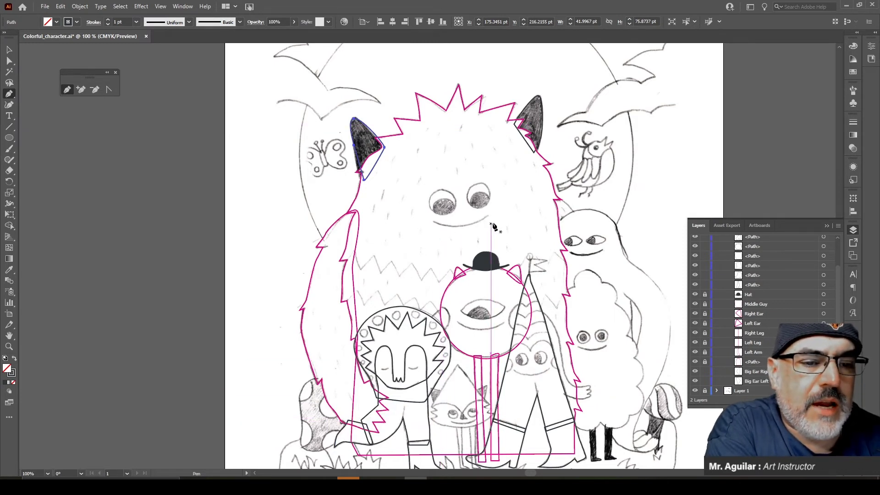
Step: Swap fill and stroke on the big monster's left and right ears, giving both a solid dark fill without a stroke
click(853, 71)
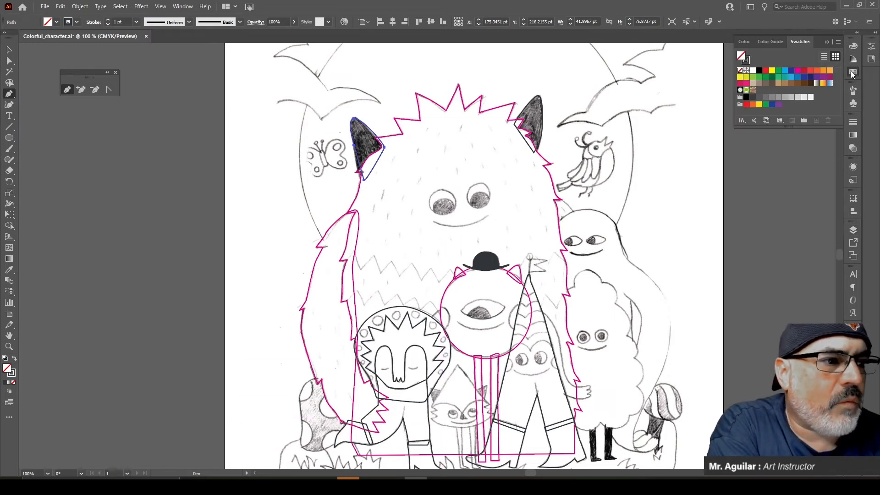
click(14, 359)
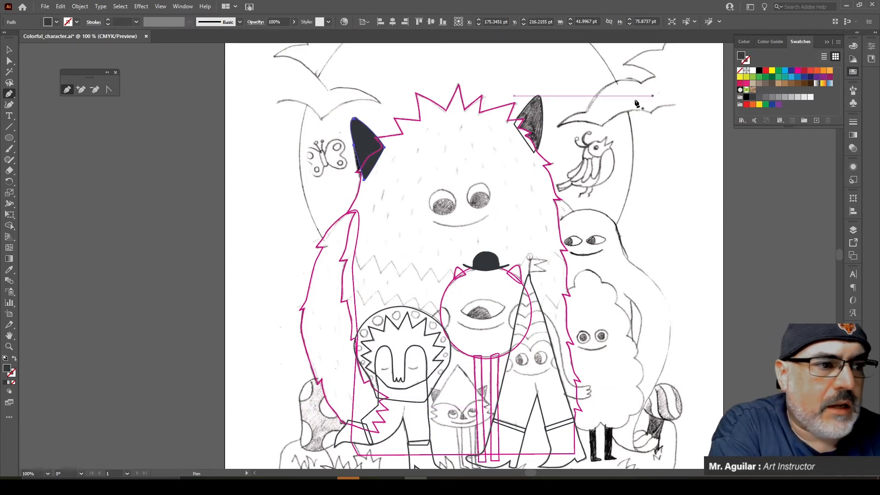
click(9, 49)
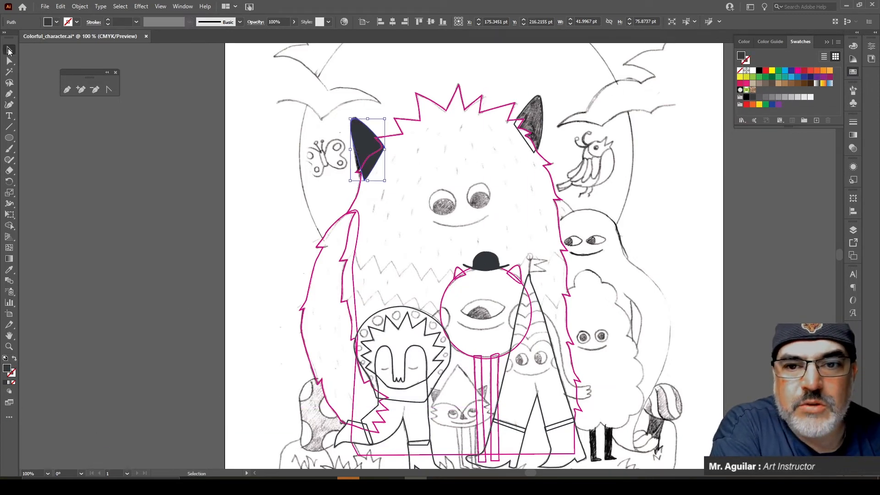
click(528, 102)
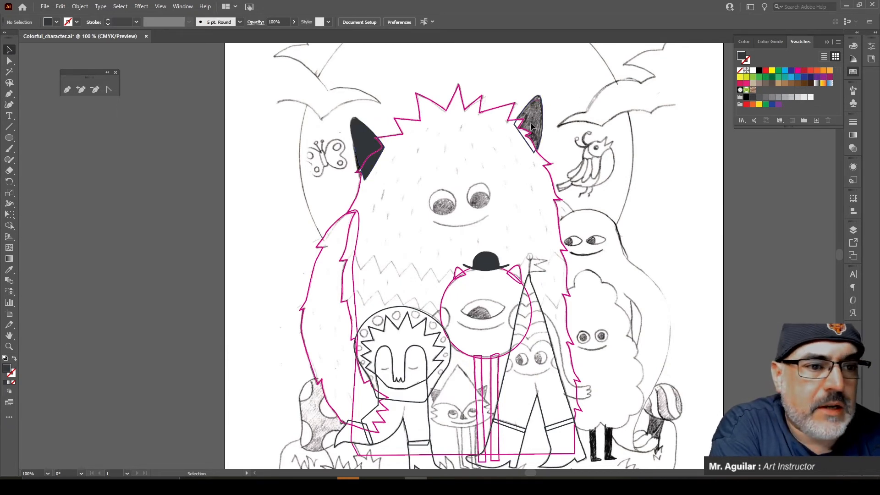
click(543, 130)
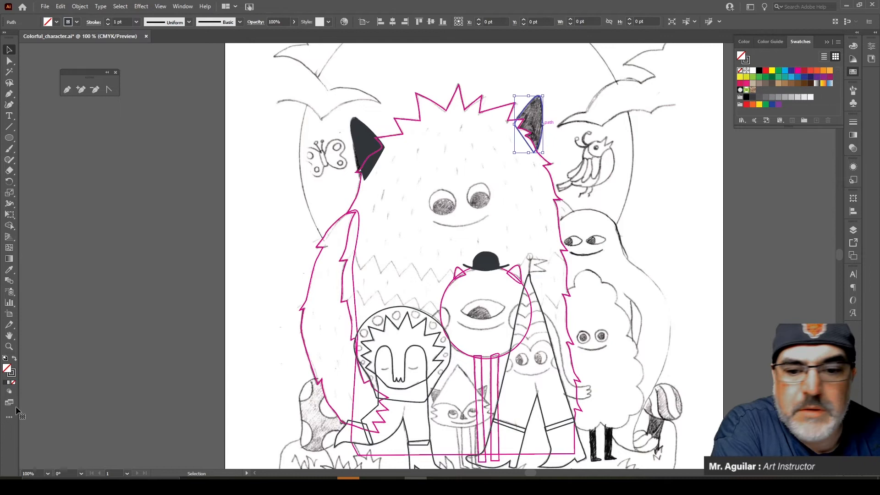
click(14, 358)
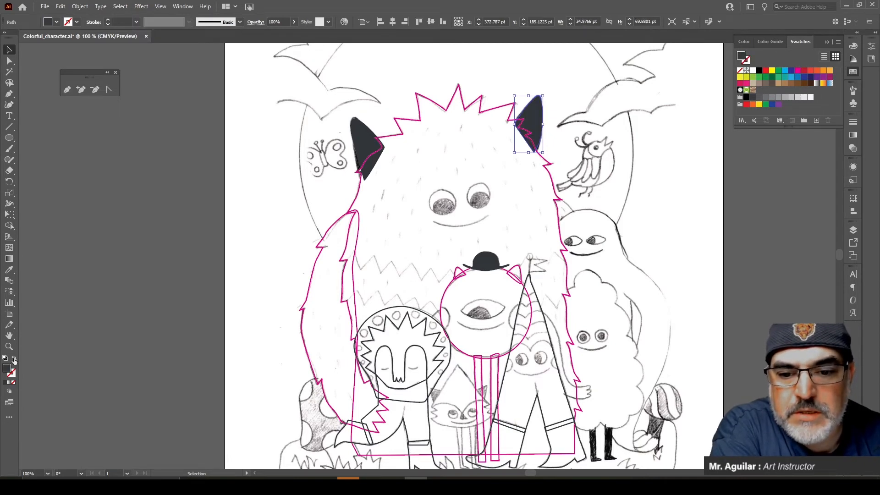
click(134, 273)
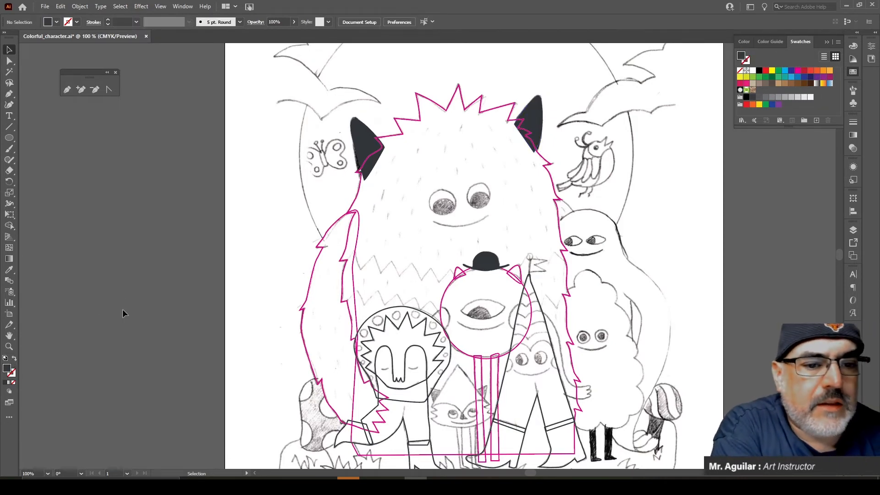
Step: Unlock the big monster's body outline path, select it and duplicate it within its layer
scroll(440, 96, down, 3)
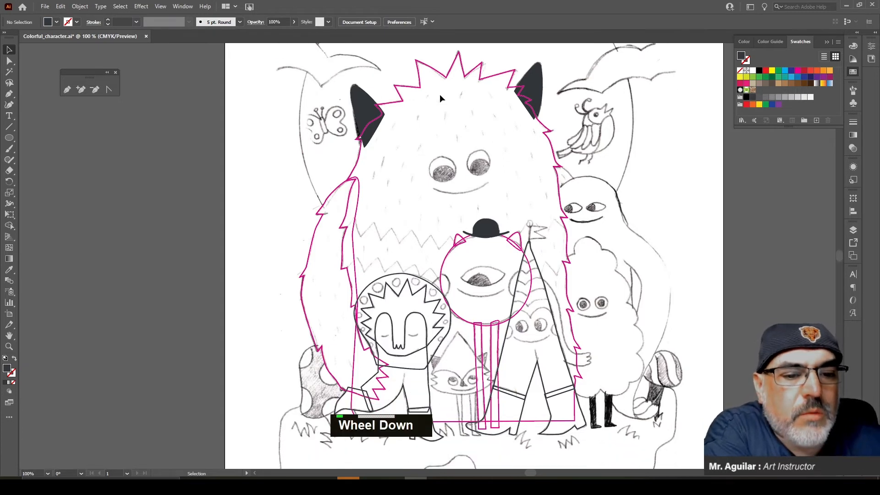
scroll(437, 94, up, 2)
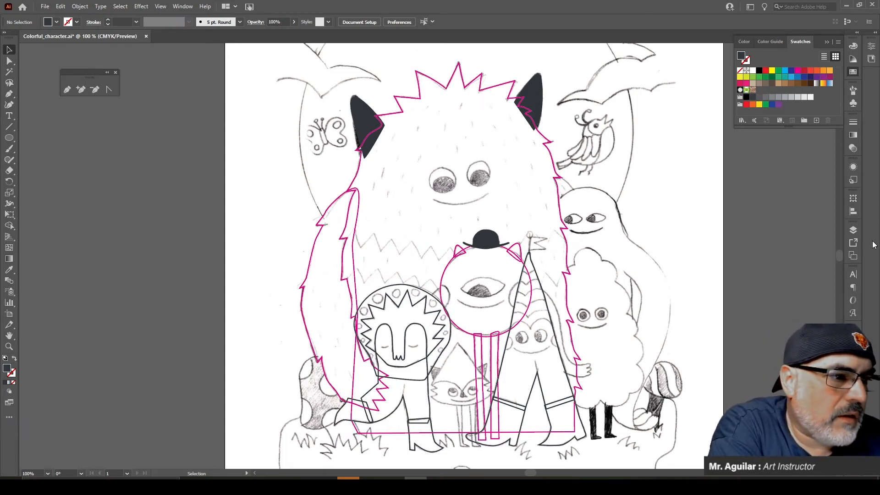
click(853, 230)
scroll(743, 323, down, 3)
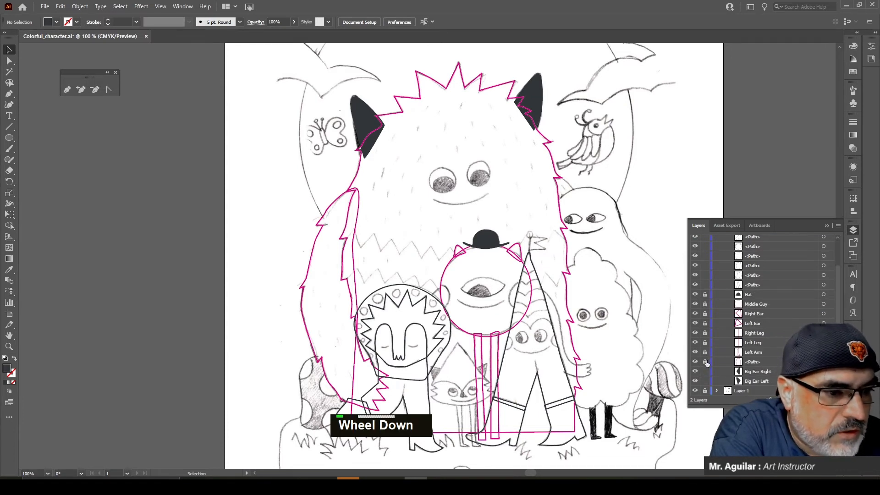
click(824, 361)
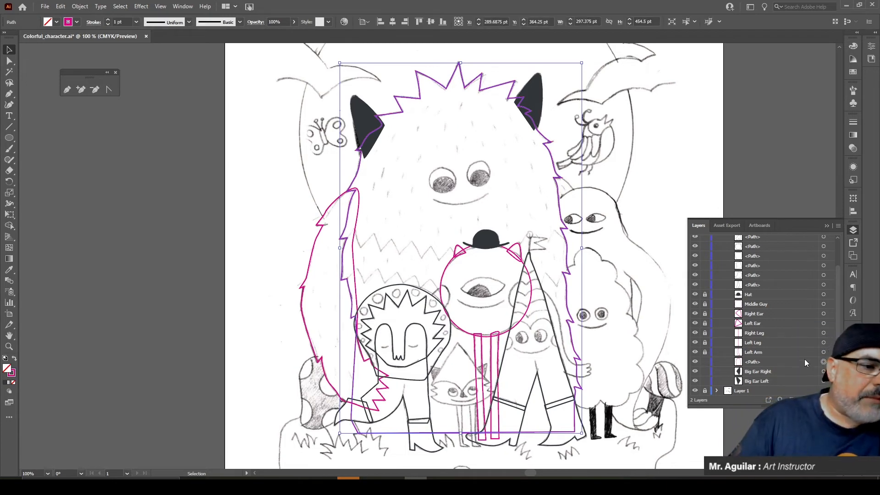
click(803, 362)
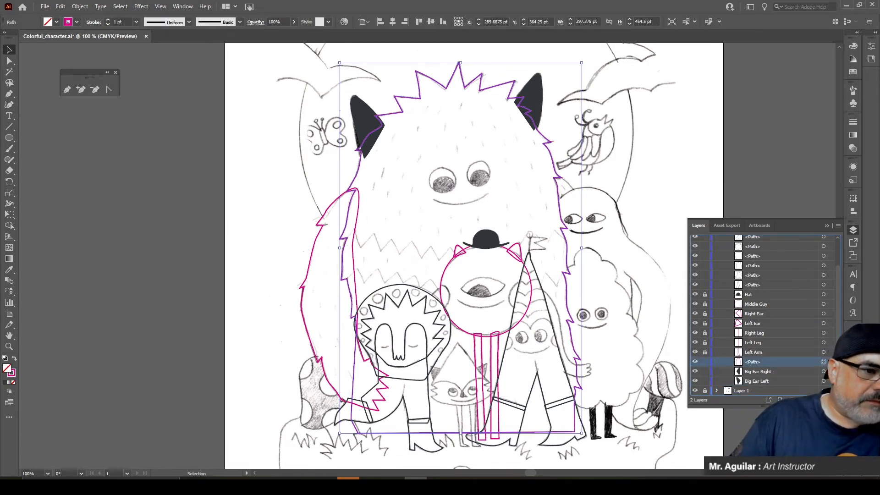
drag(803, 362, 815, 400)
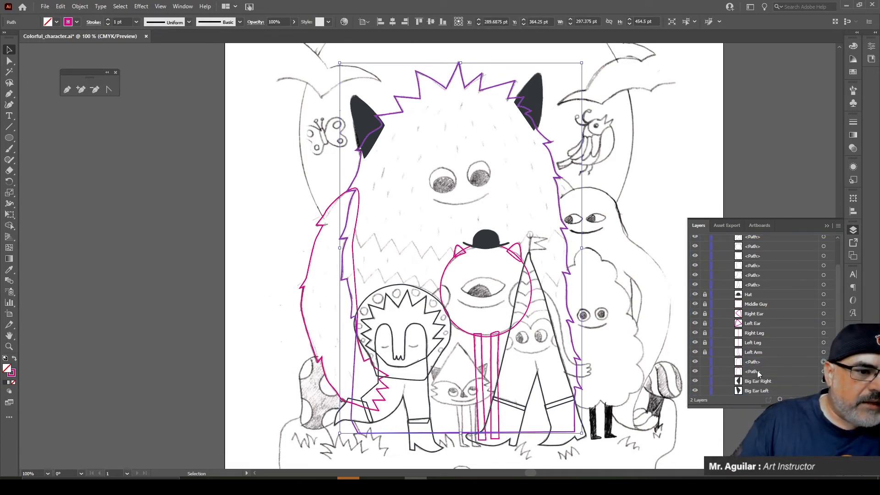
Step: Rename the lower of the two body outline paths, beginning the name with "Big M"
click(757, 371)
double_click(757, 372)
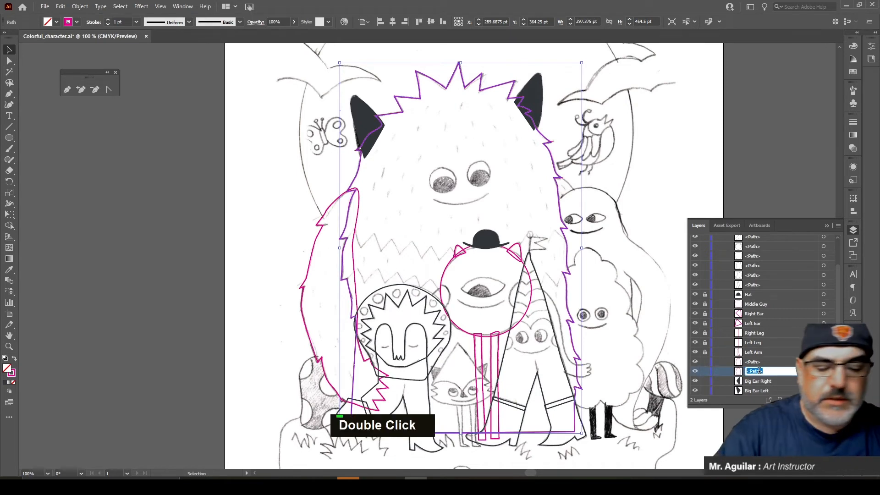
text(Big M)
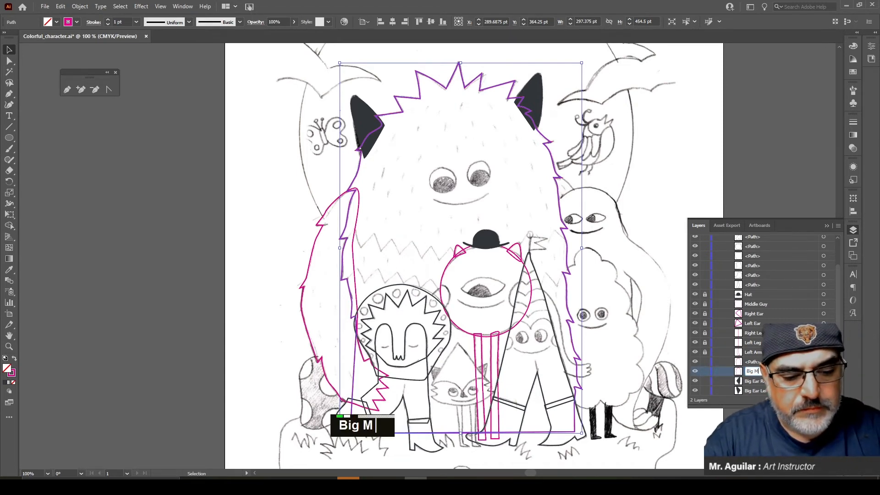
Step: Rename the monster body path as Big Monster and its duplicate path as Big Monster Line
text(onster)
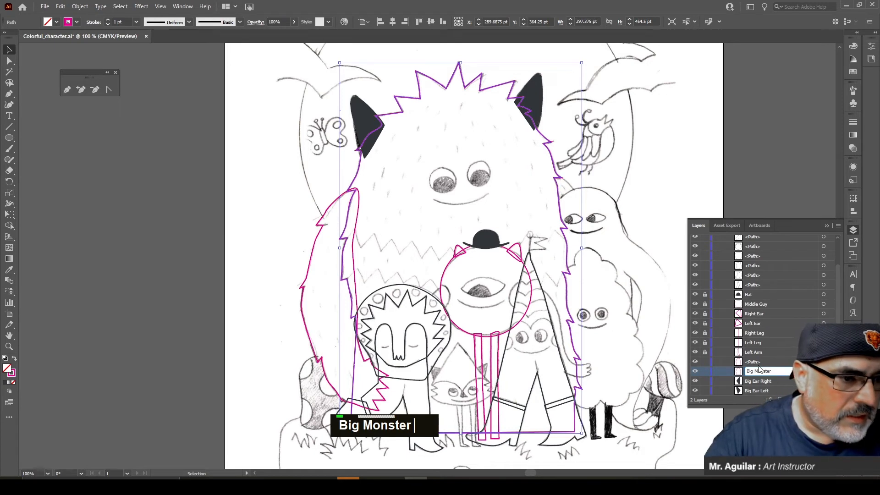
double_click(754, 362)
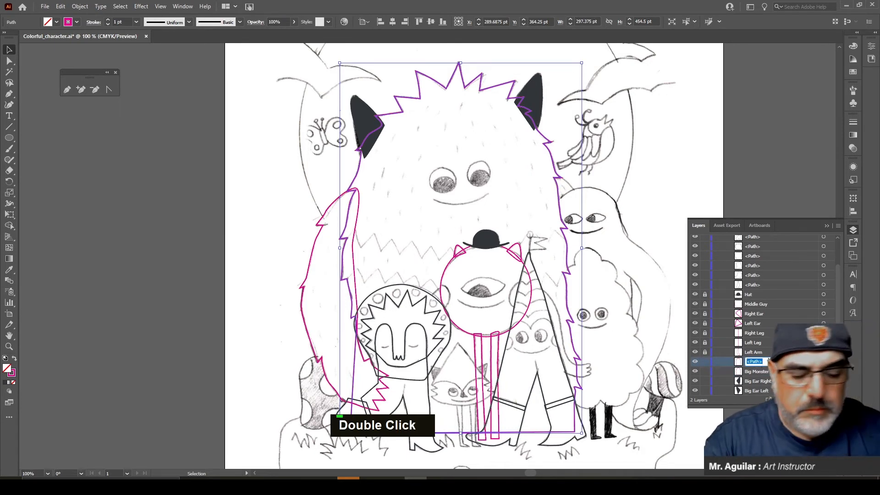
text(Big )
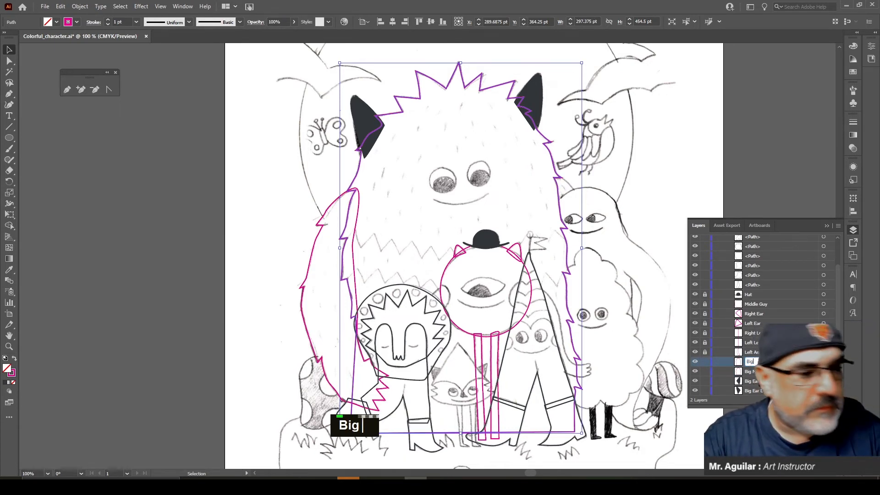
text(Monste)
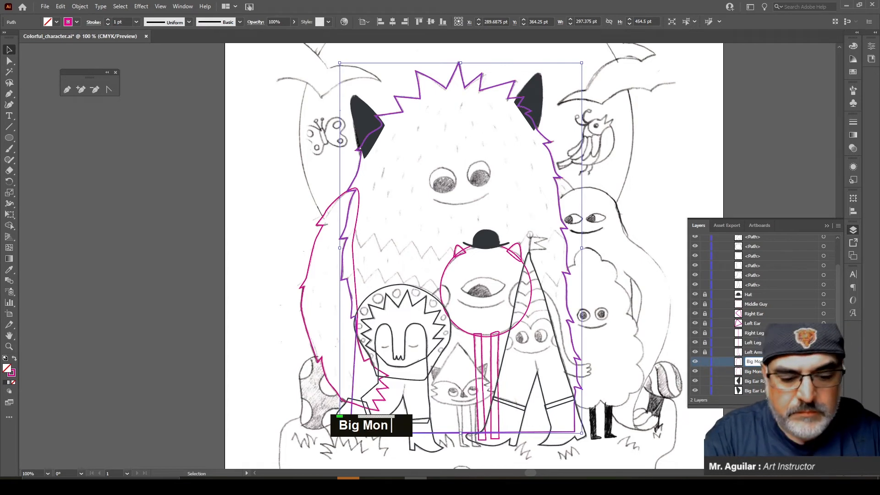
text(r Line)
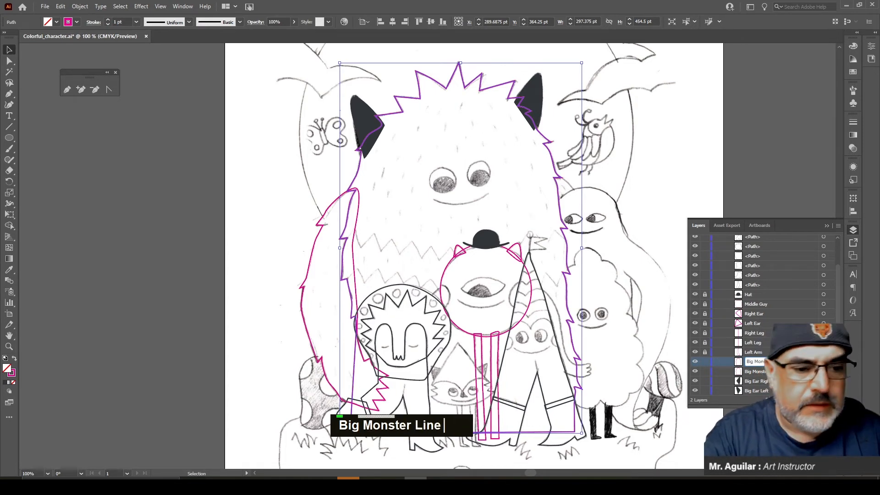
click(800, 356)
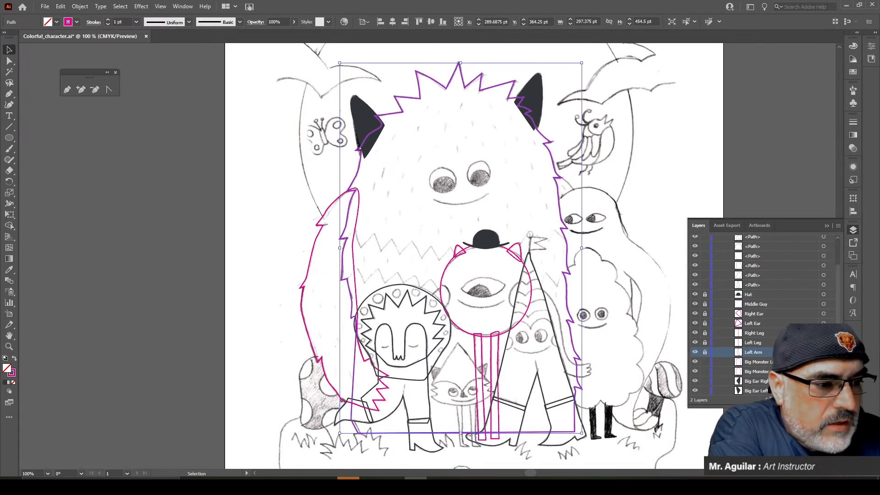
Step: Swap the Big Monster shape's fill and stroke so it is solid magenta, and make the Big Monster Line stroke black
click(14, 358)
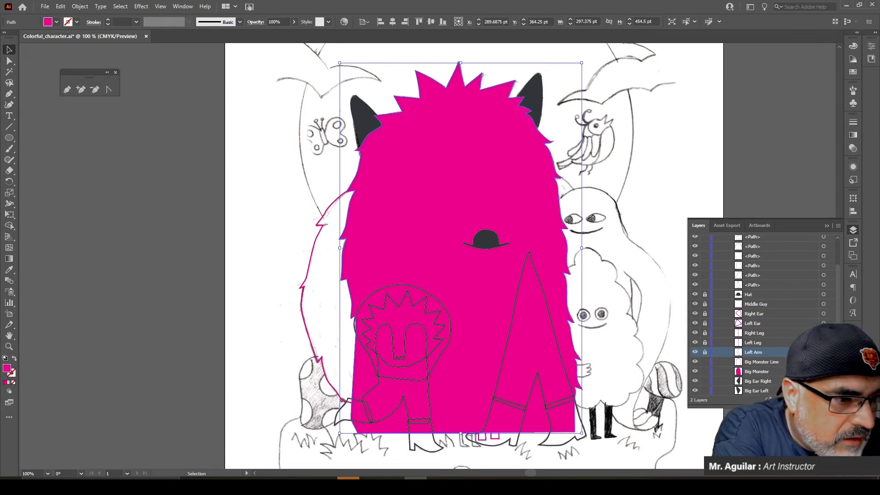
click(824, 362)
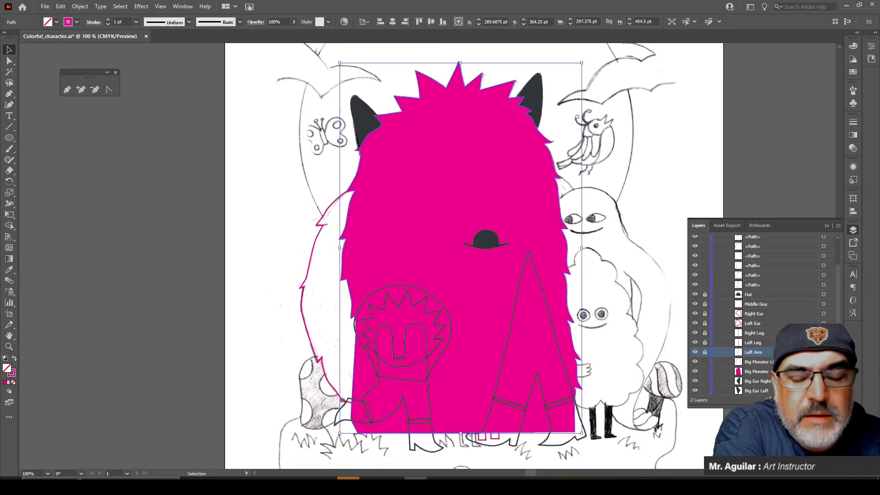
click(15, 375)
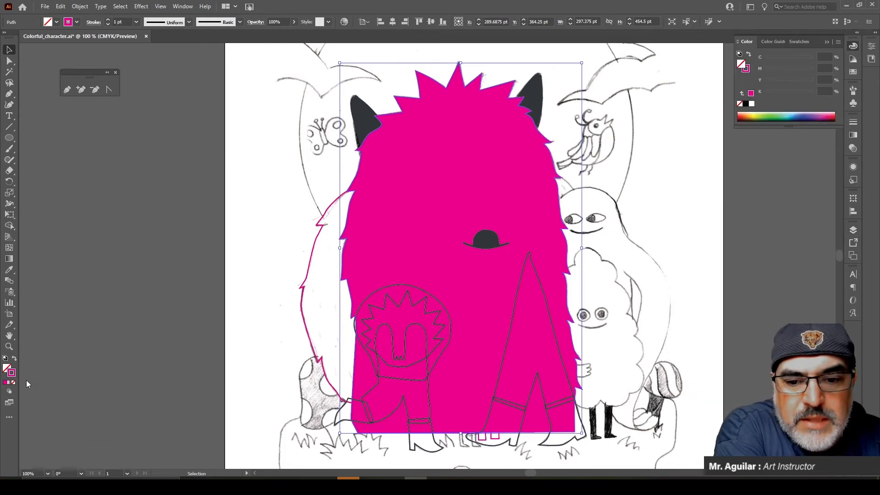
click(746, 105)
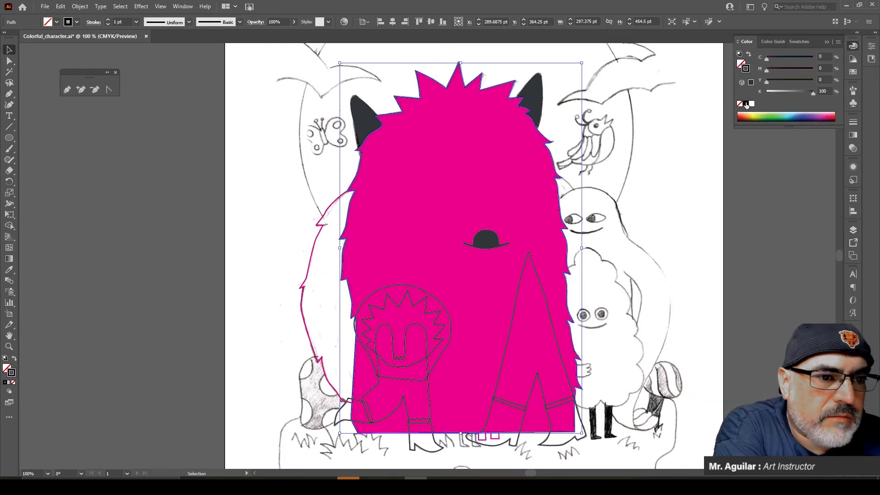
double_click(275, 191)
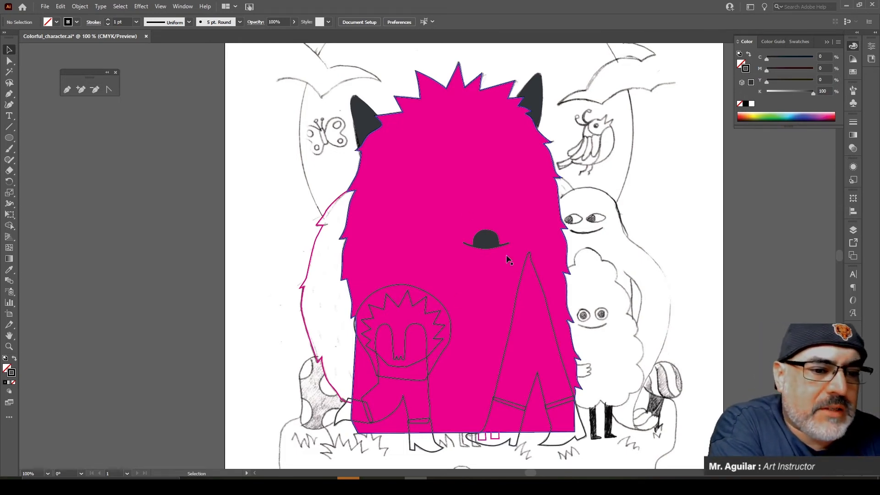
Step: Fill the big monster's body with the light green swatch C=50 M=0 Y=100 K=0 and no stroke
click(418, 185)
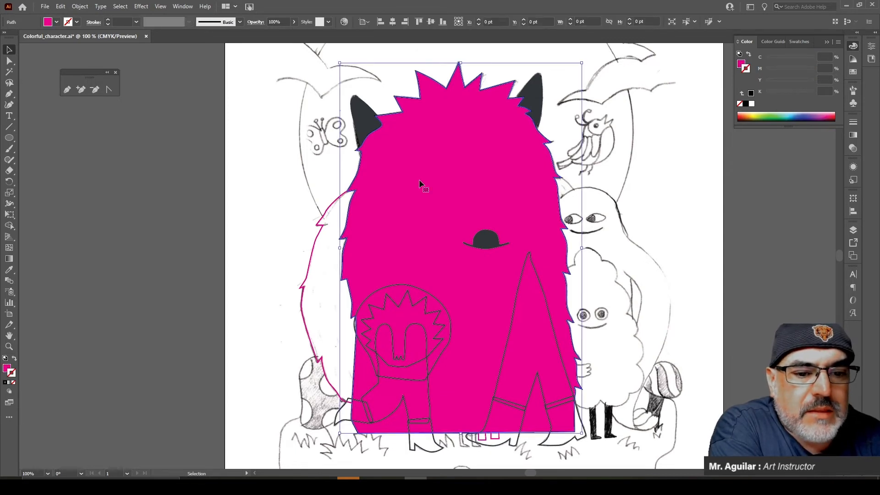
click(852, 75)
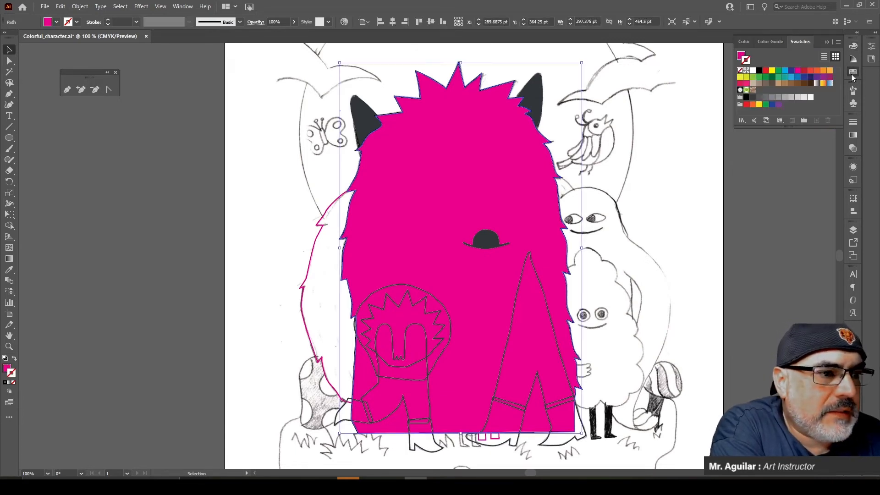
click(754, 80)
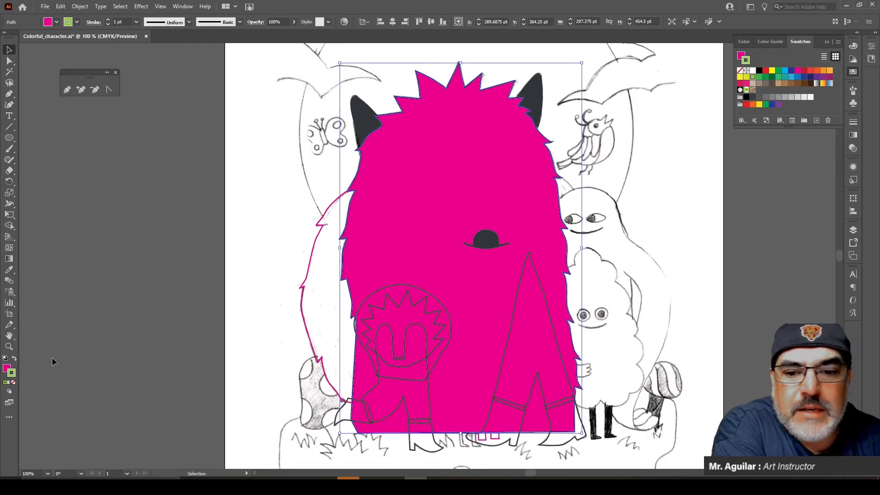
click(13, 384)
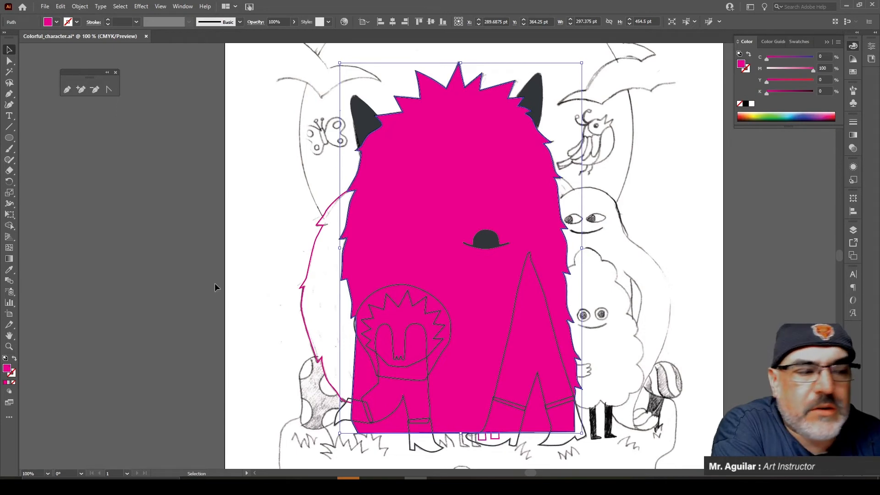
click(853, 73)
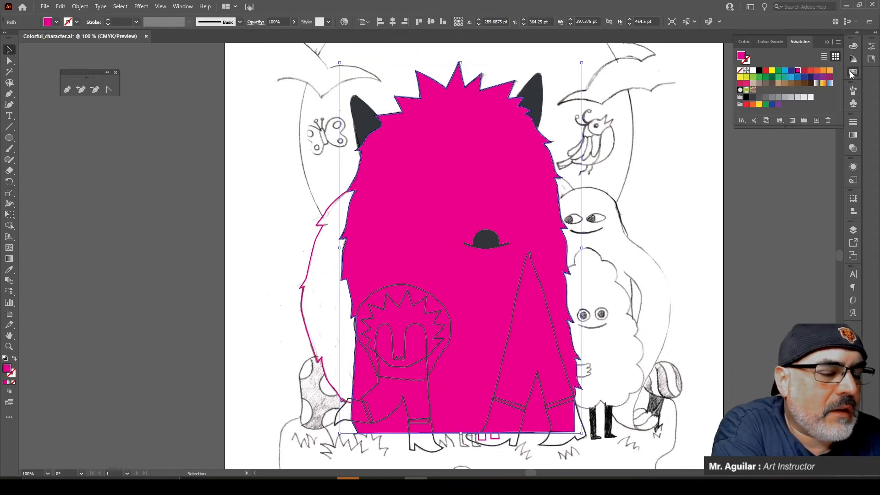
click(753, 77)
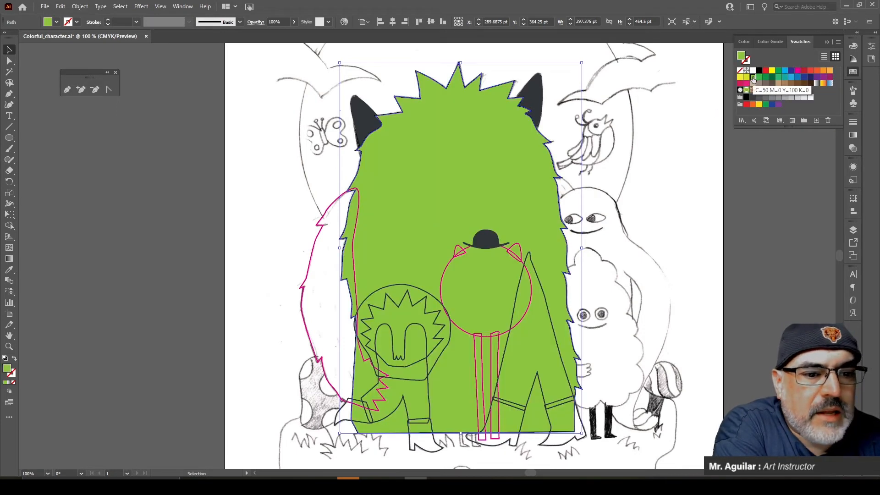
click(306, 321)
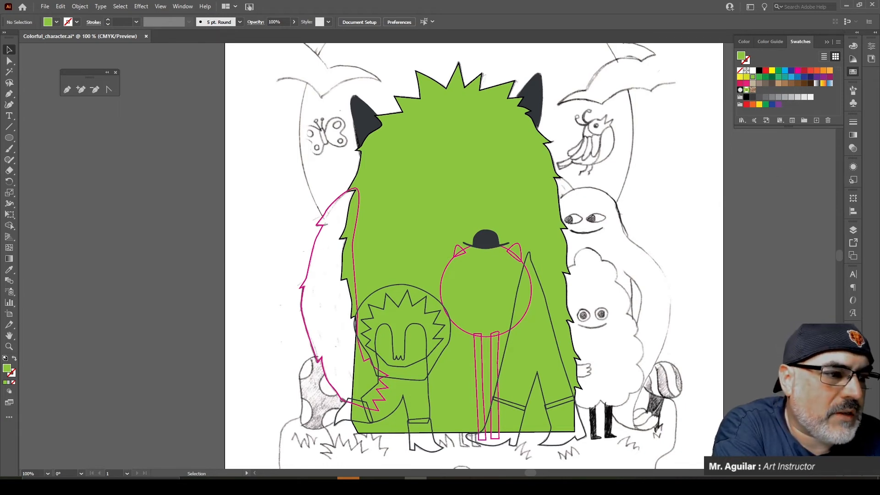
Step: Unlock the Left Arm path and duplicate it in the layer stack
click(854, 230)
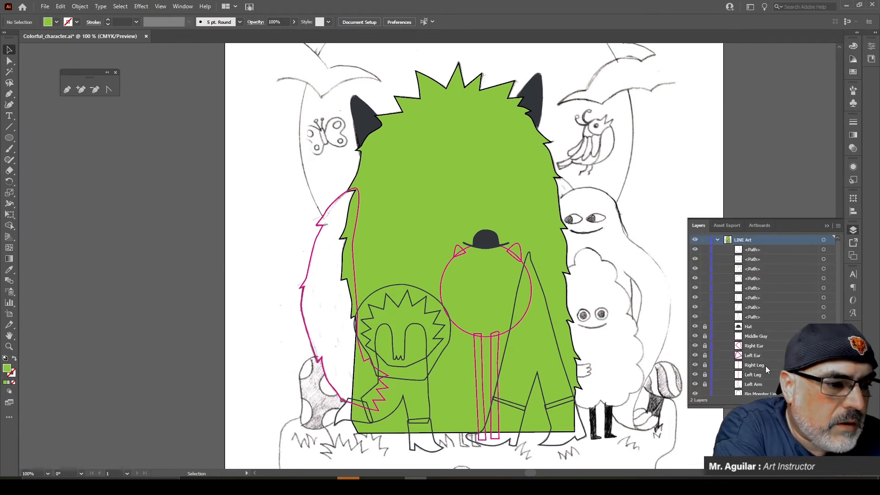
scroll(755, 356, down, 3)
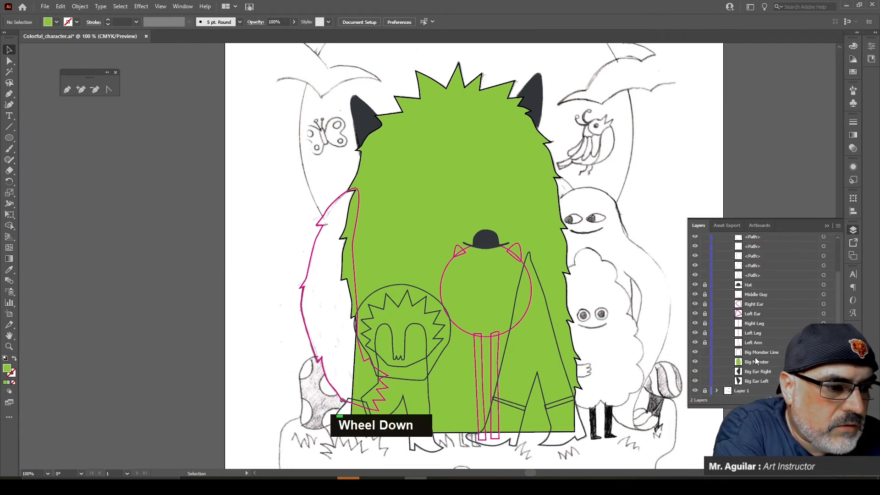
click(705, 342)
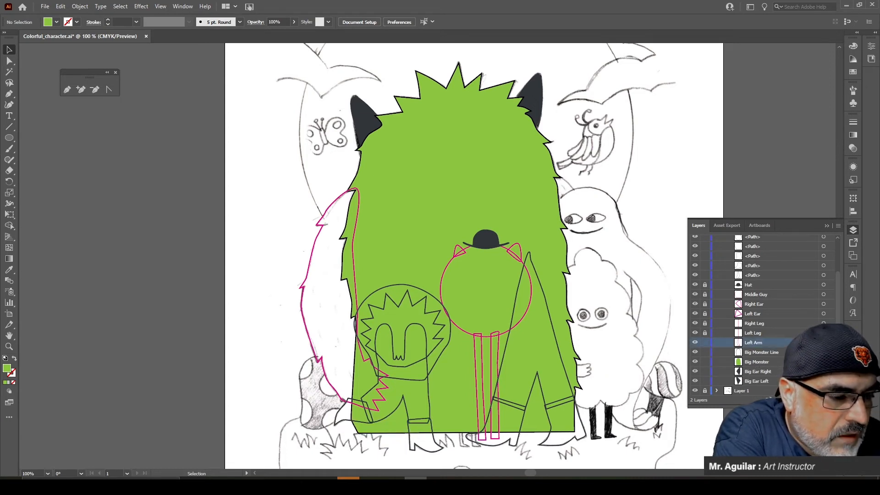
drag(754, 342, 822, 400)
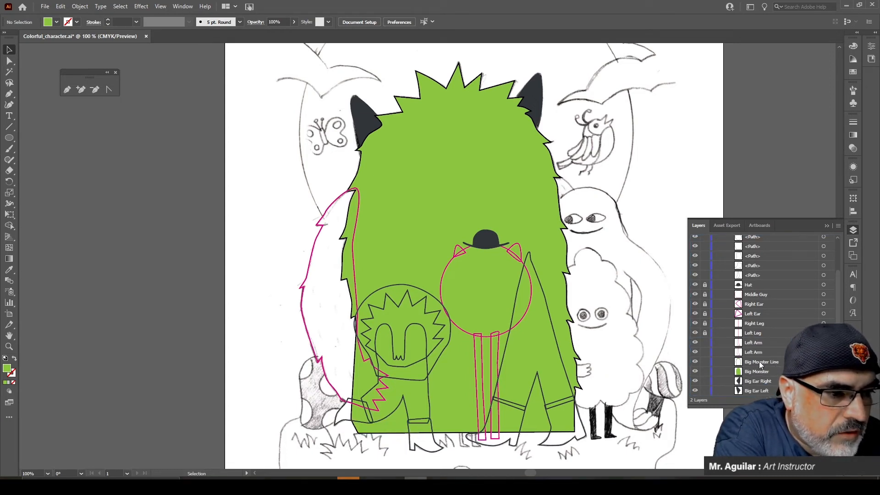
Step: Swap the fill and stroke of the lower Left Arm copy and fill it with a medium-dark green swatch
click(823, 352)
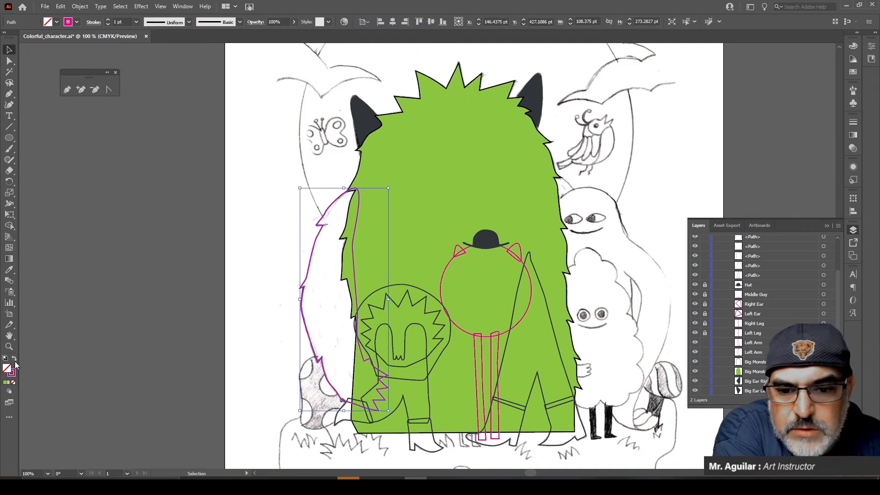
key(shift+x)
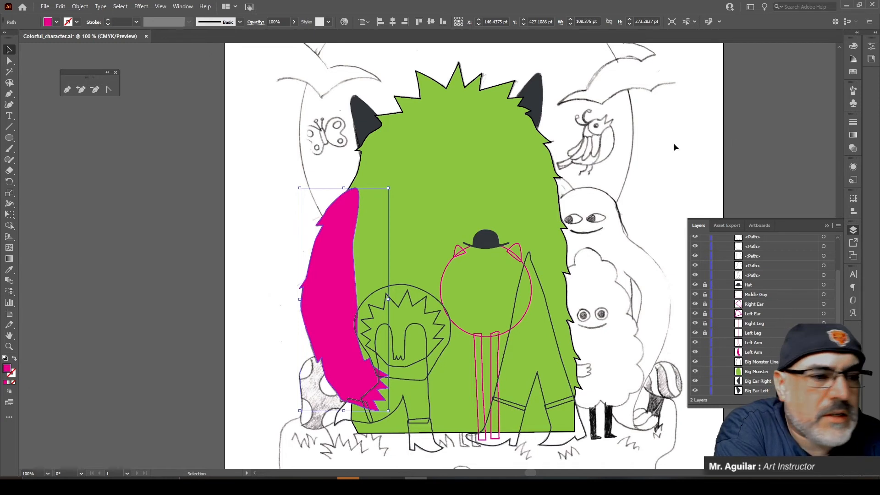
click(853, 73)
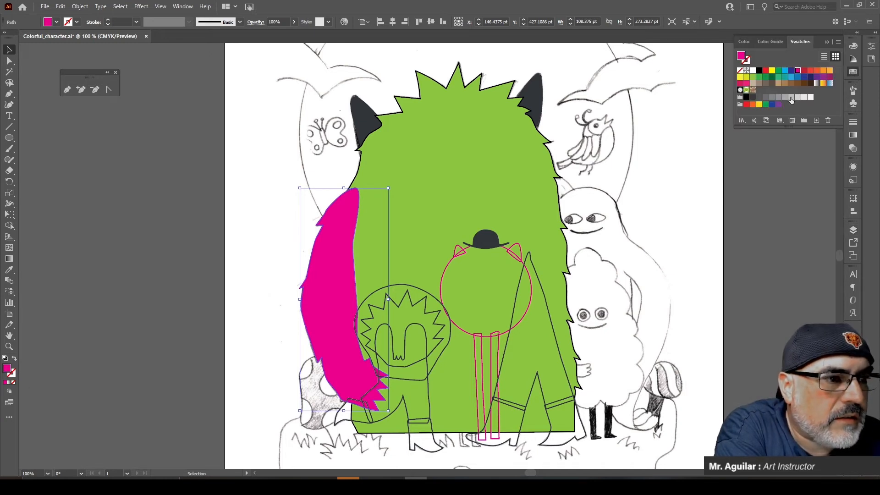
click(759, 77)
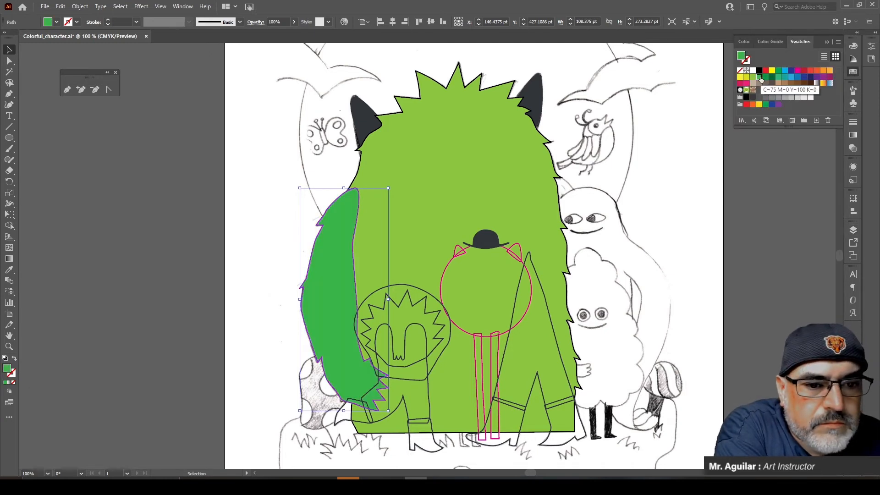
click(771, 78)
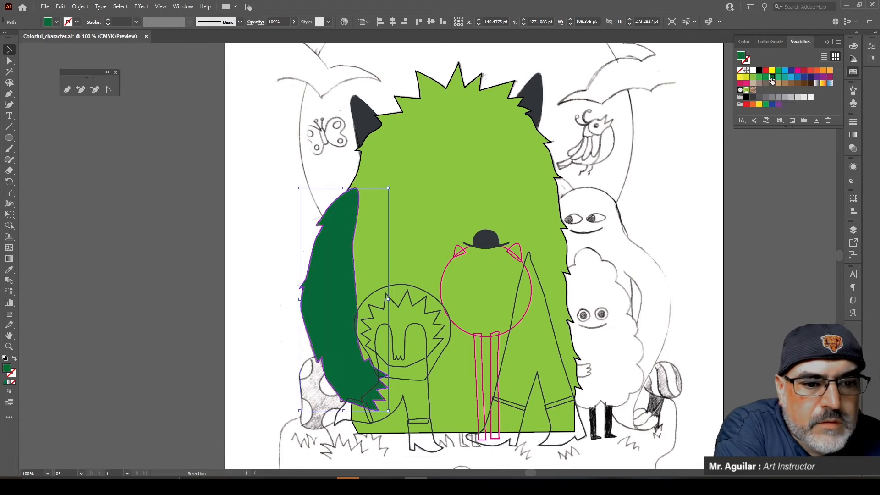
click(765, 77)
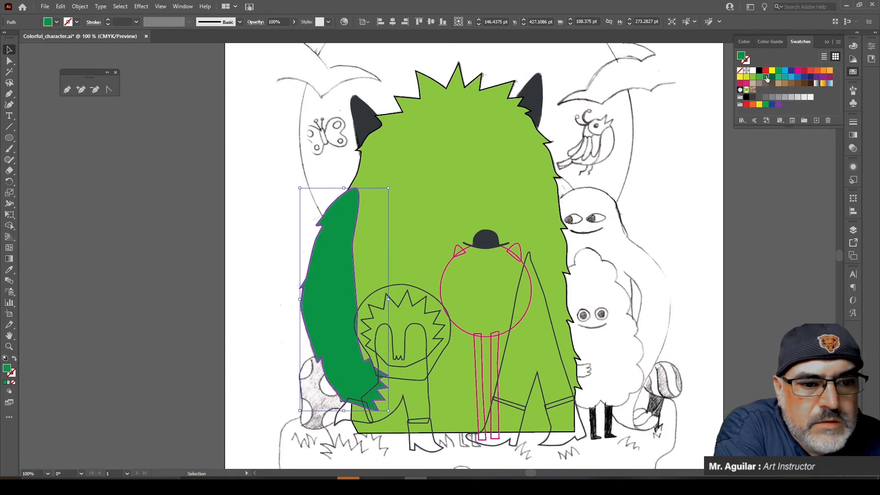
click(174, 242)
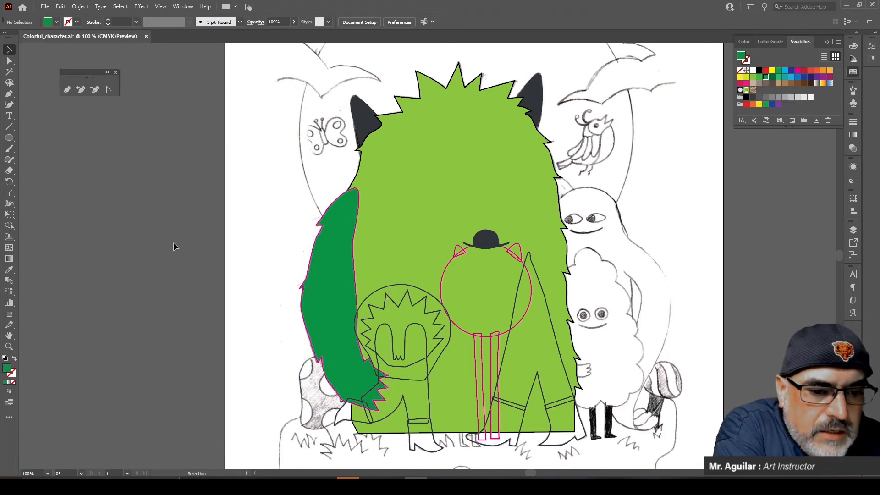
Step: Select the outline copy of the monster's left arm and change its magenta stroke to black
click(336, 337)
click(167, 408)
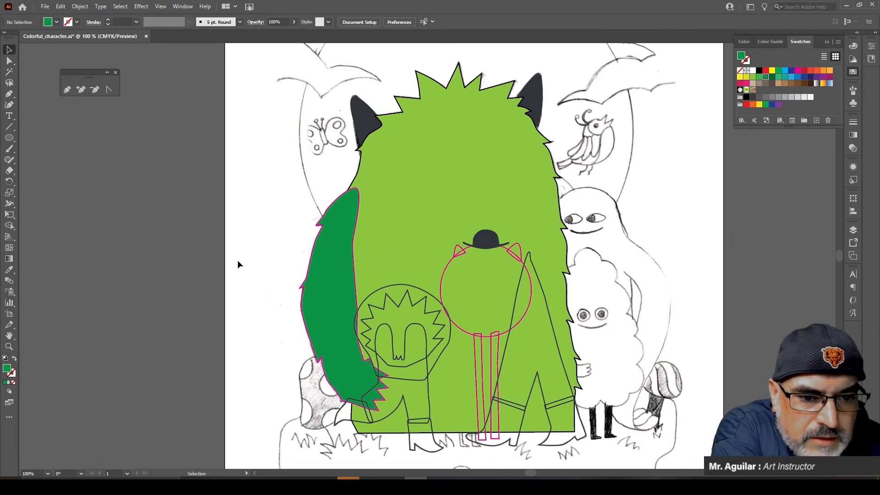
click(372, 243)
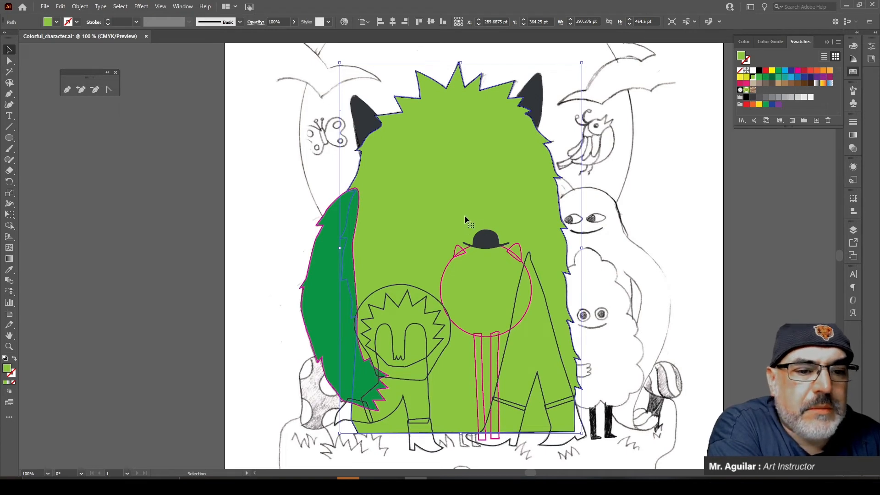
click(274, 234)
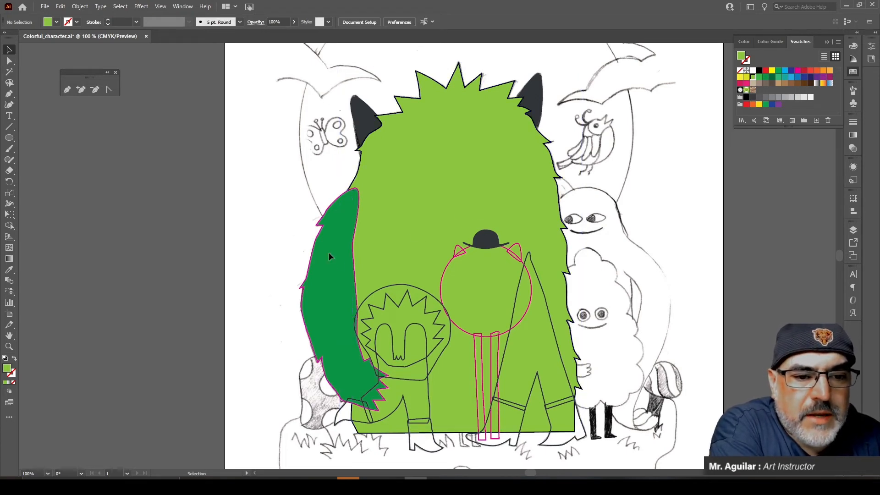
click(354, 269)
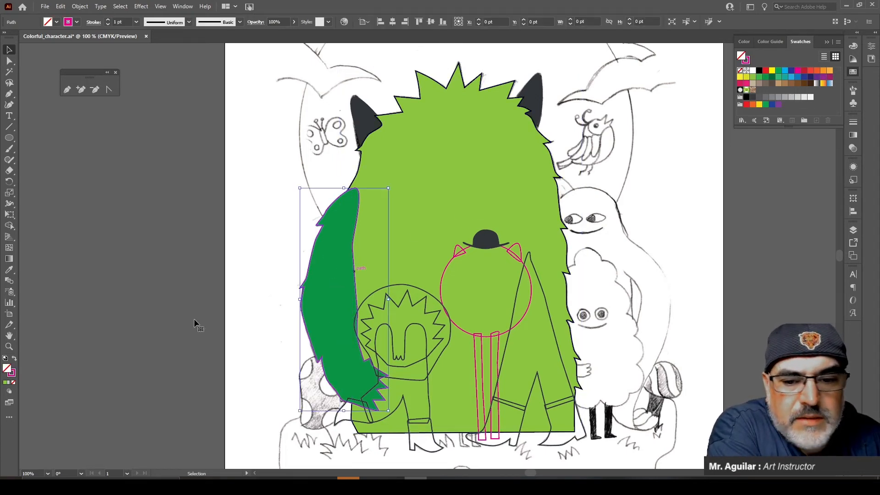
click(13, 374)
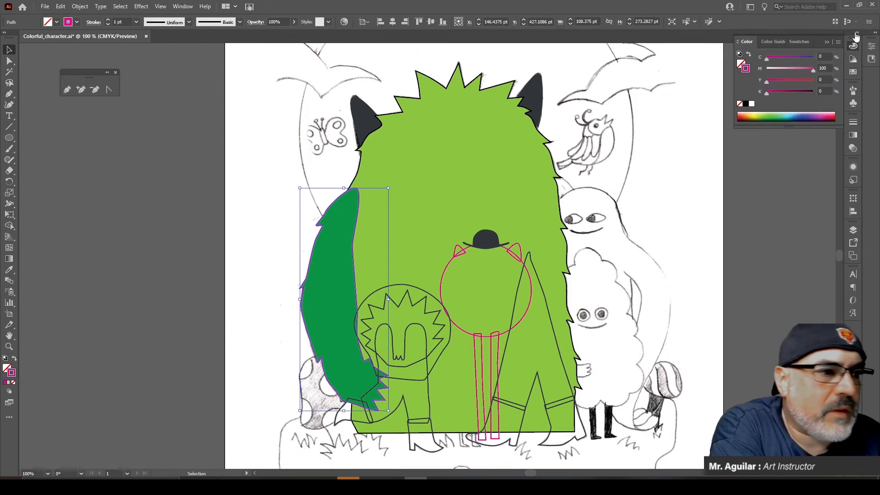
click(746, 104)
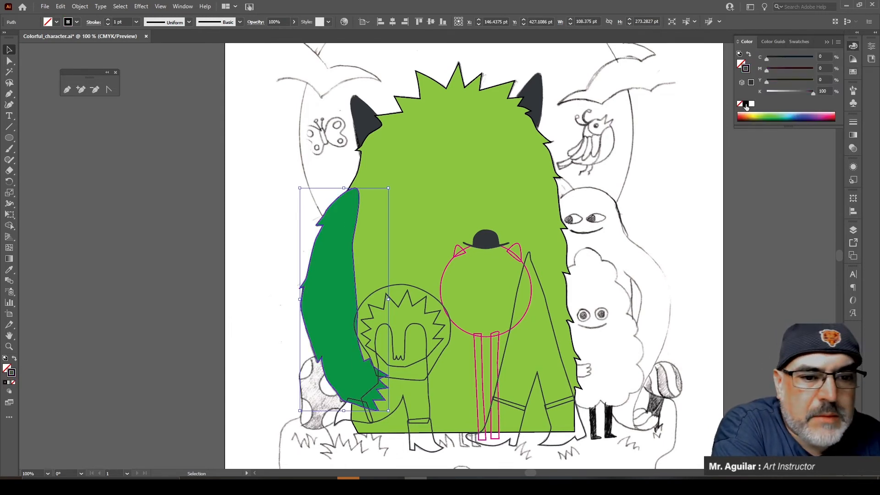
Step: Lock the Big Monster fill and line paths, both Big Ear paths and both Left Arm copies
click(152, 307)
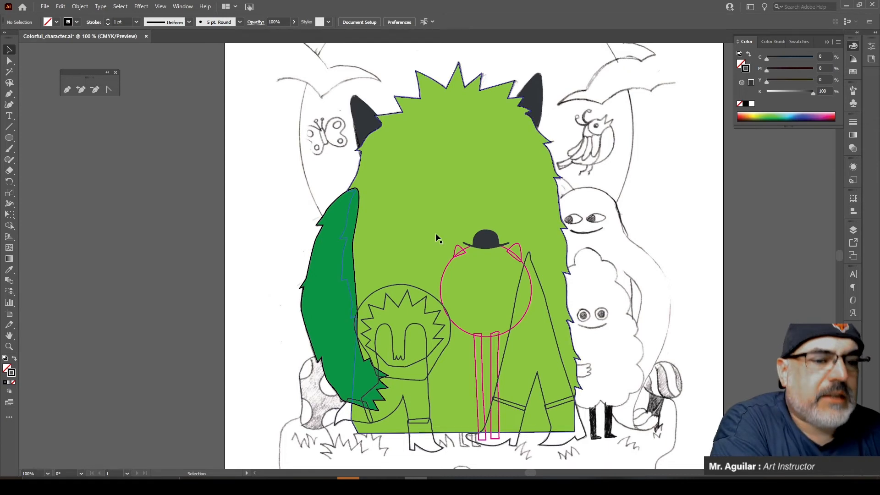
click(444, 272)
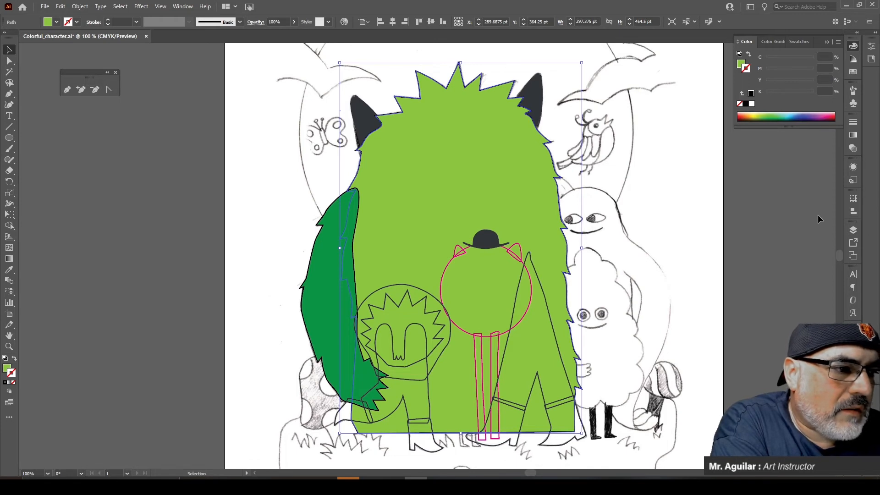
click(854, 229)
scroll(752, 353, down, 3)
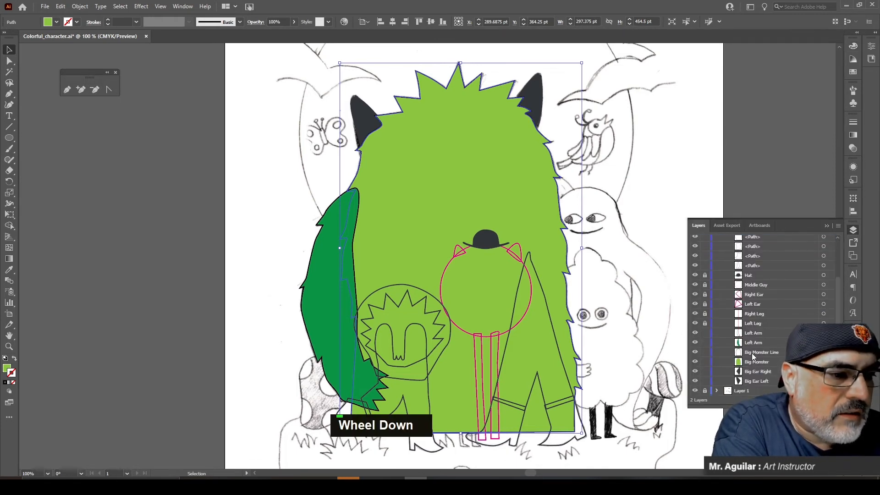
click(705, 362)
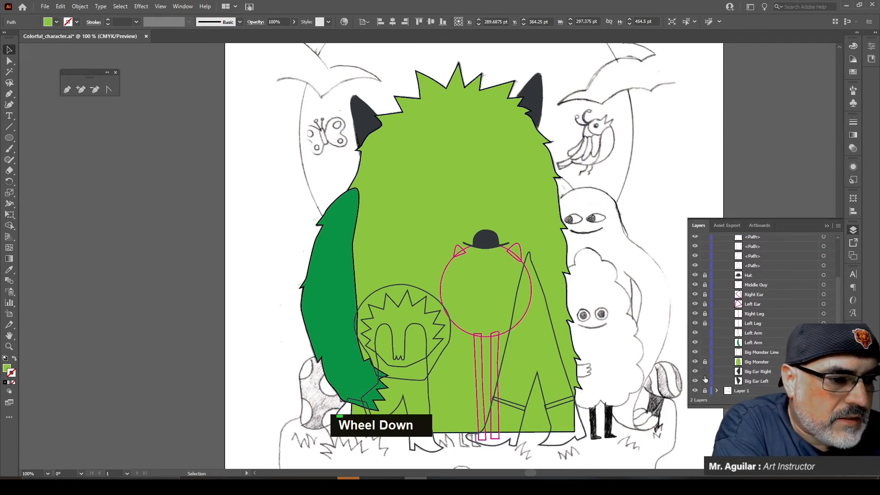
click(705, 380)
click(705, 373)
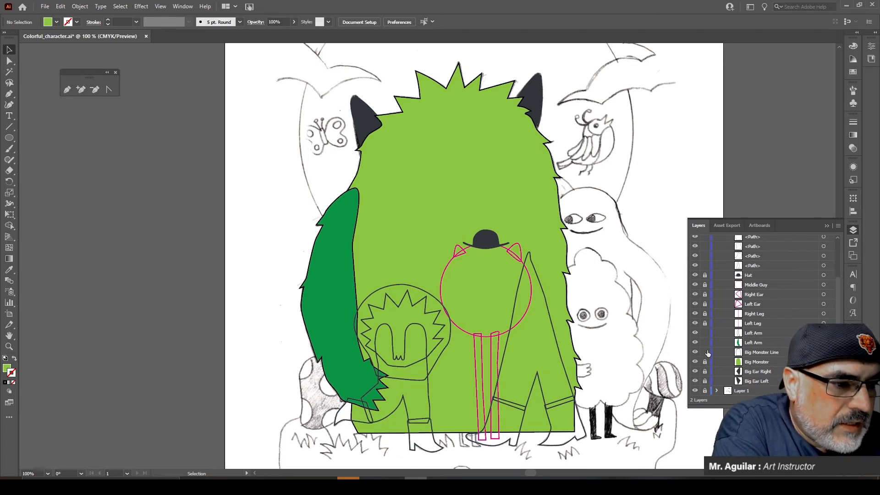
click(705, 351)
click(705, 342)
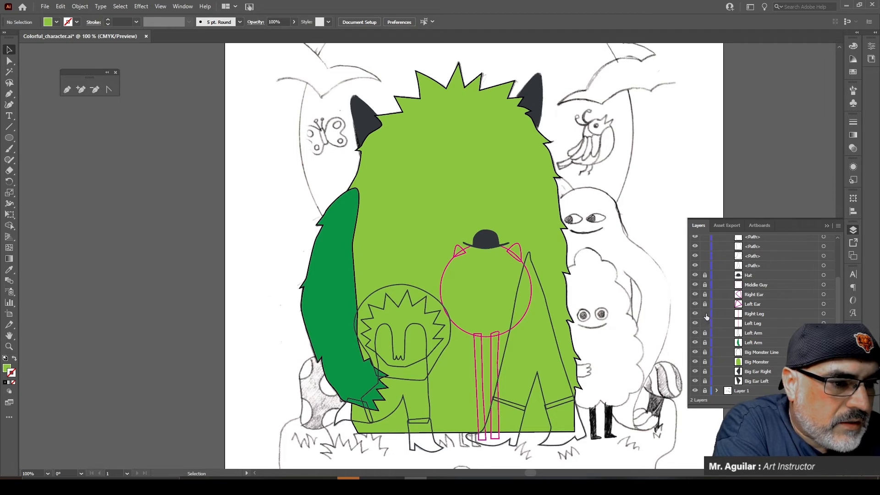
Step: Unlock the Hat, Middle Guy, ear and leg paths, and duplicate the Middle Guy circle in the layer stack
click(705, 292)
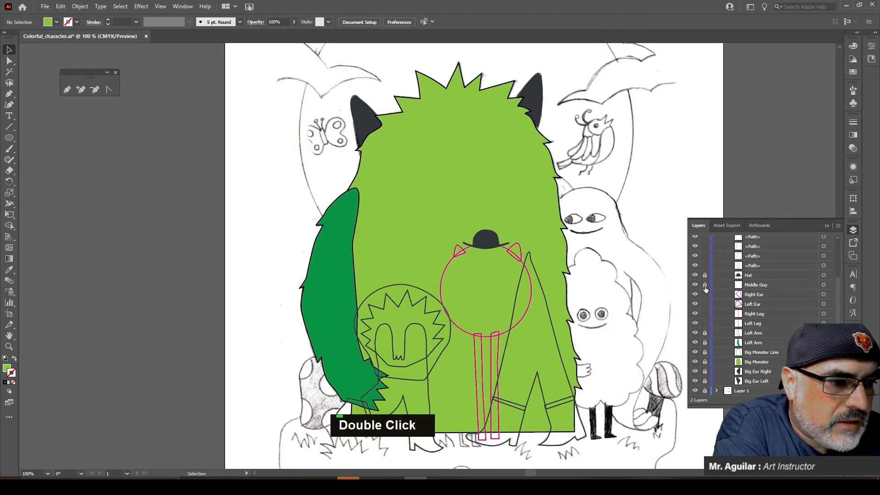
click(706, 284)
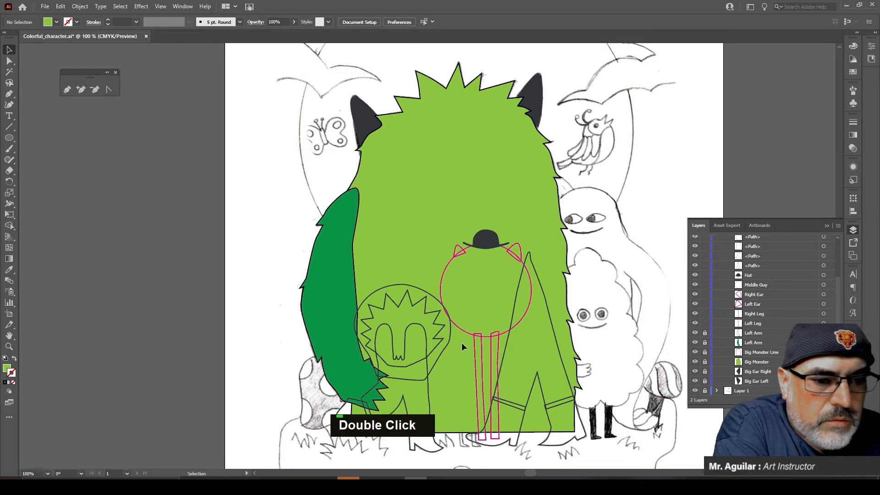
click(464, 331)
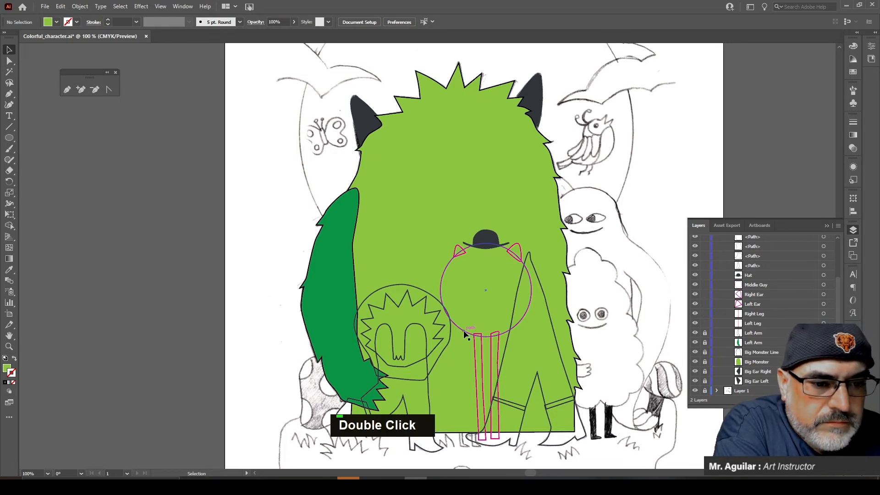
click(851, 73)
click(852, 74)
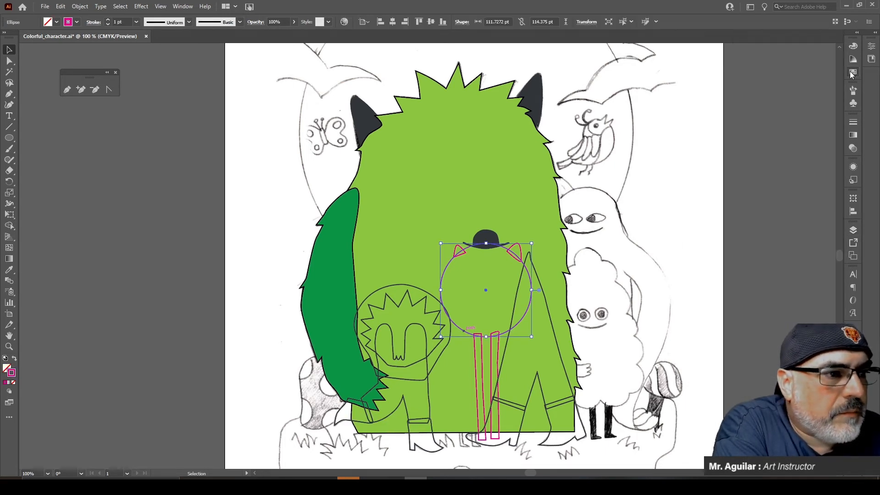
click(852, 233)
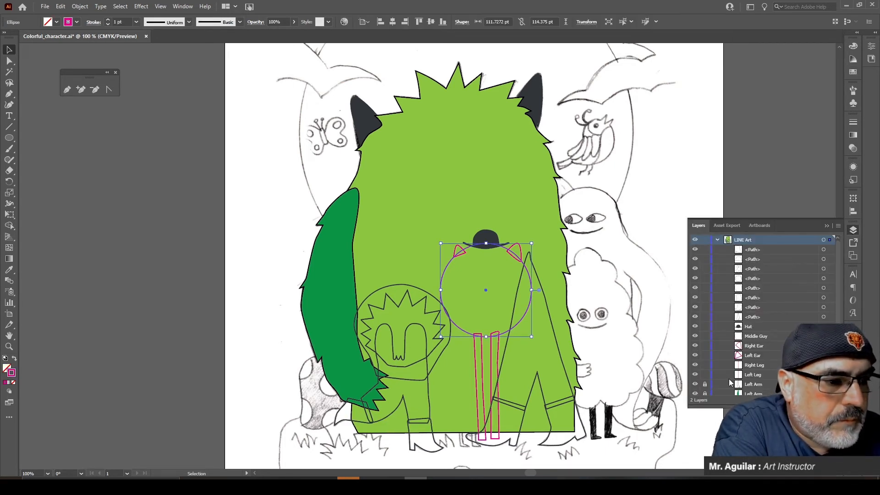
drag(756, 336, 823, 400)
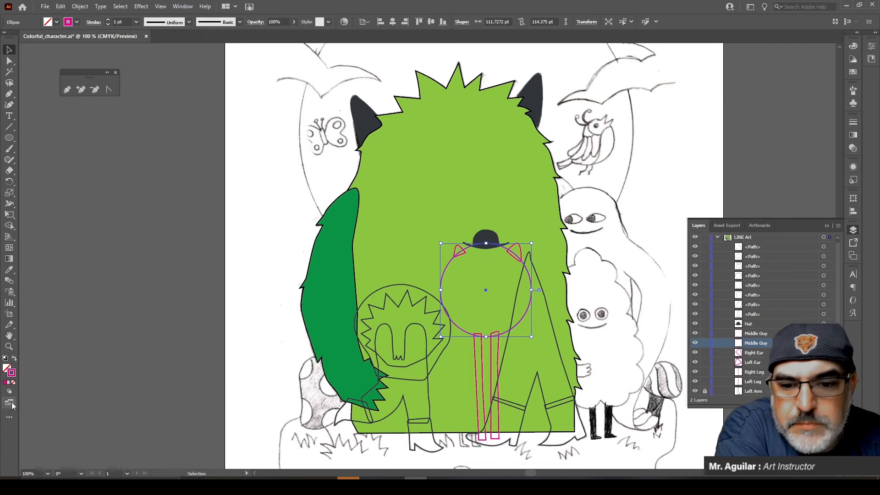
Step: Fill the lower Middle Guy copy with the orange swatch C=0 M=50 Y=100 K=0 and remove its stroke
click(14, 358)
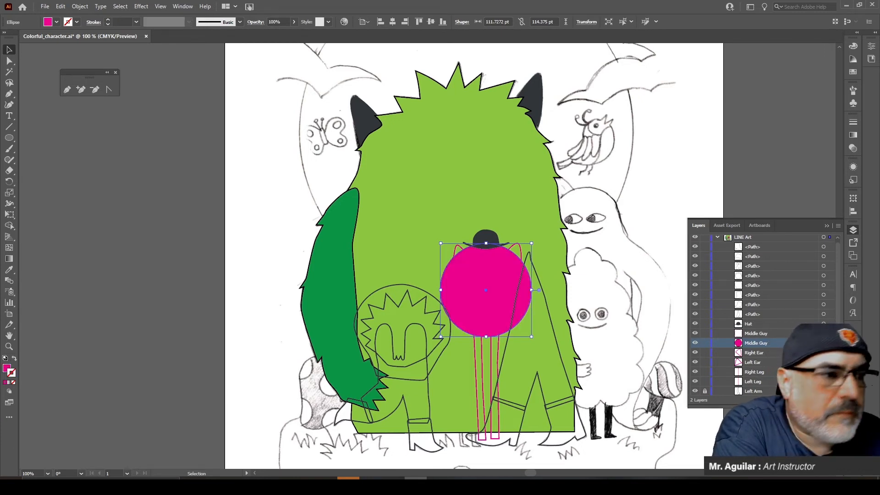
click(854, 72)
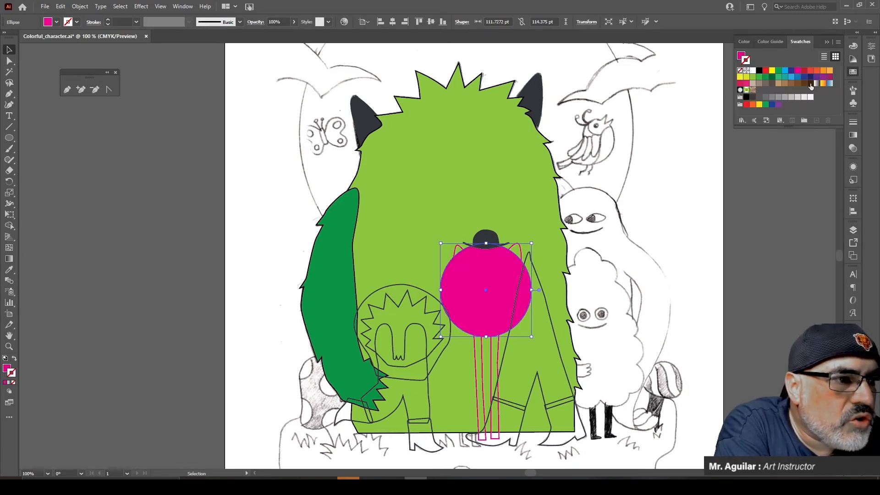
click(824, 72)
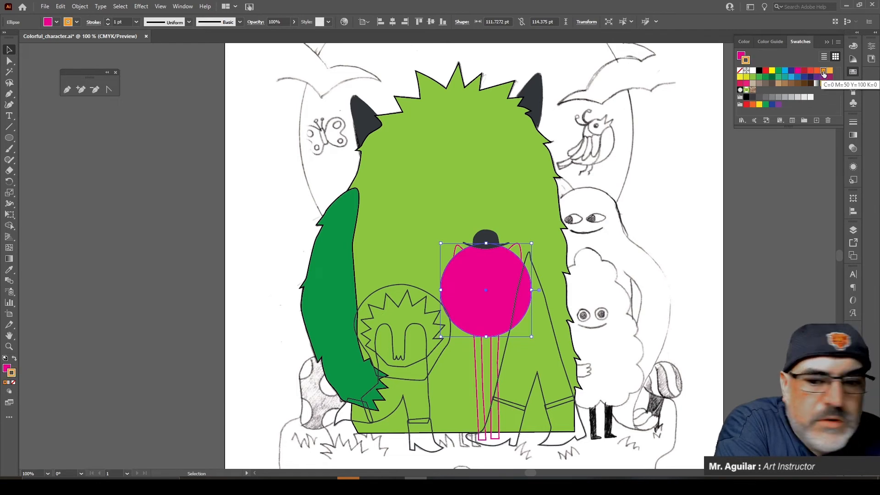
click(14, 359)
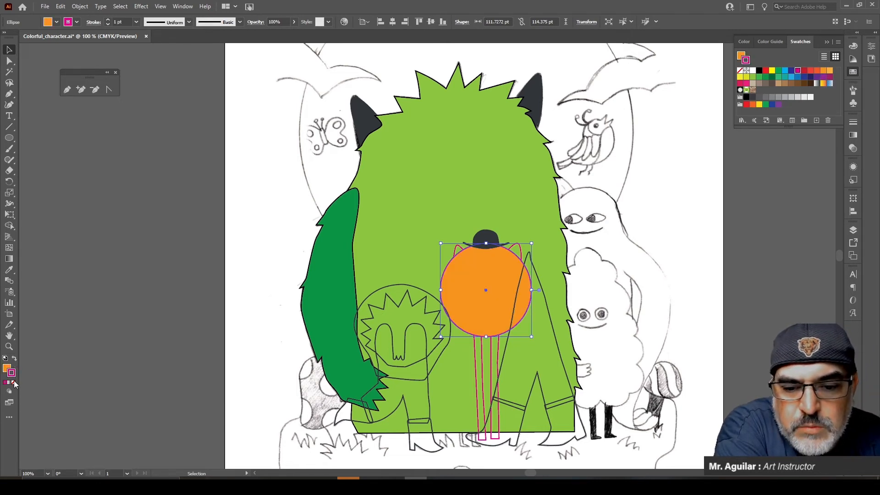
click(14, 382)
click(4, 368)
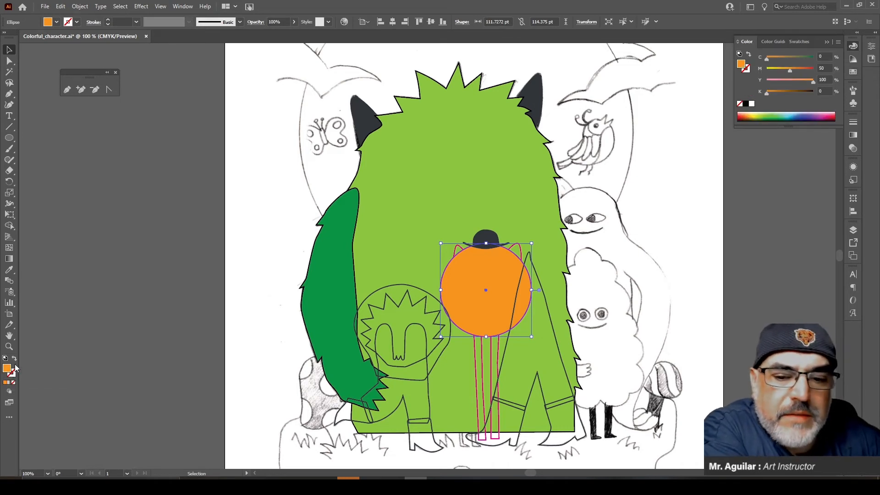
Step: Copy both legs of the Middle Guy and paste the duplicates behind the originals
click(476, 354)
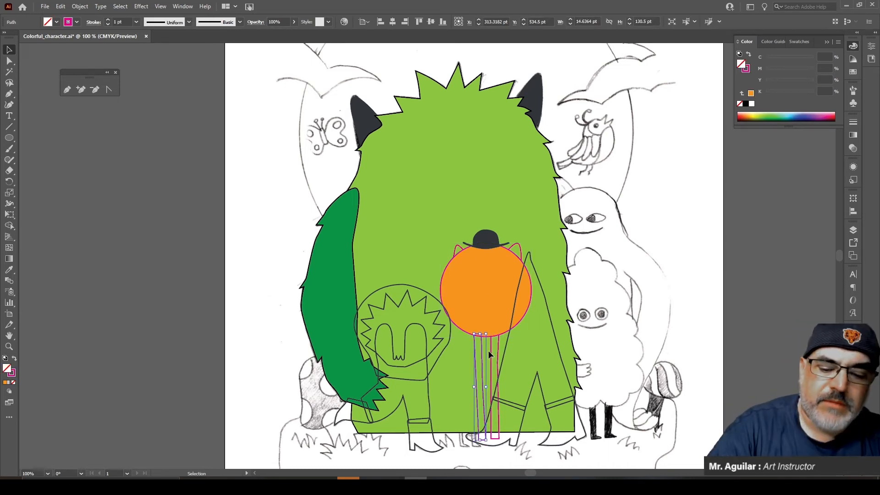
shift+click(491, 353)
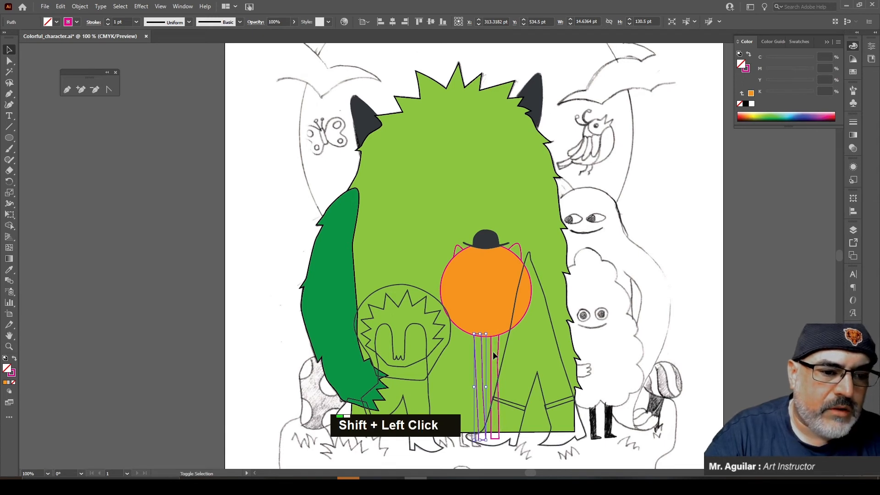
shift+click(492, 352)
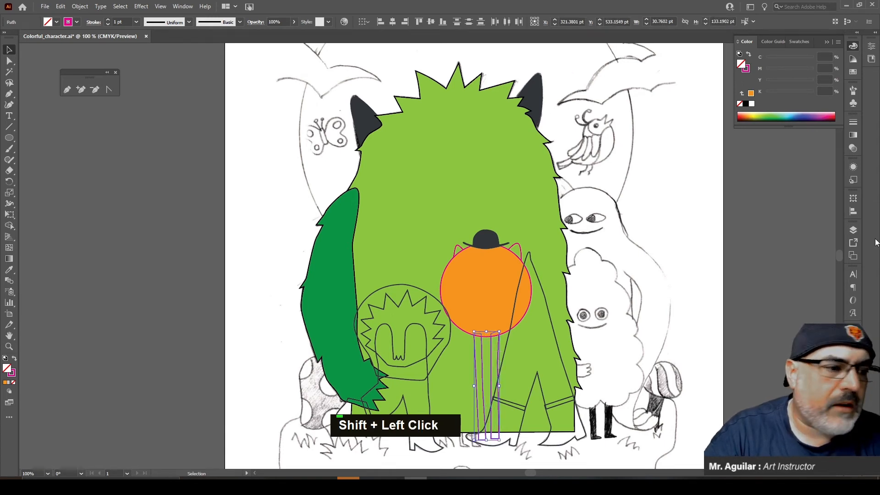
click(855, 230)
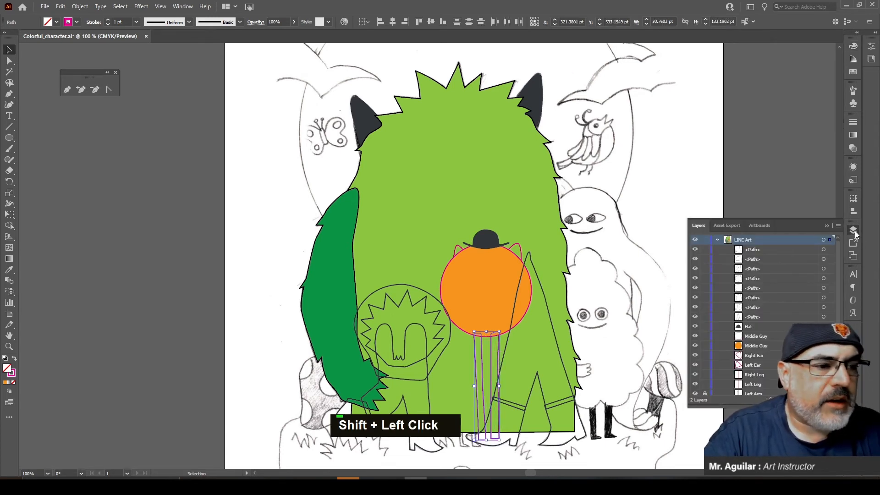
scroll(780, 316, down, 3)
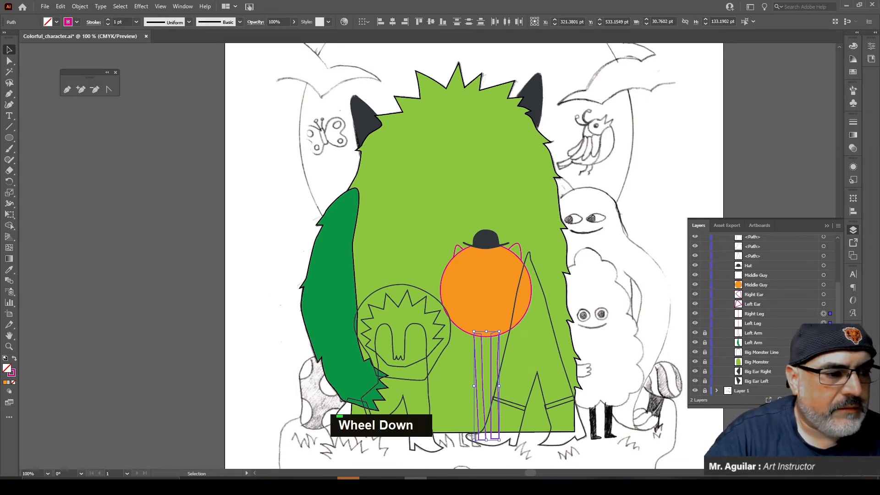
key(ctrl+c)
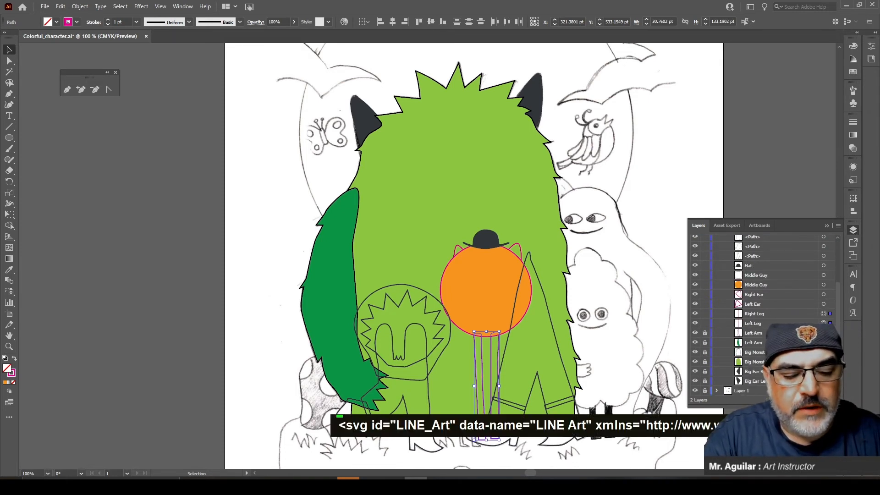
key(ctrl+b)
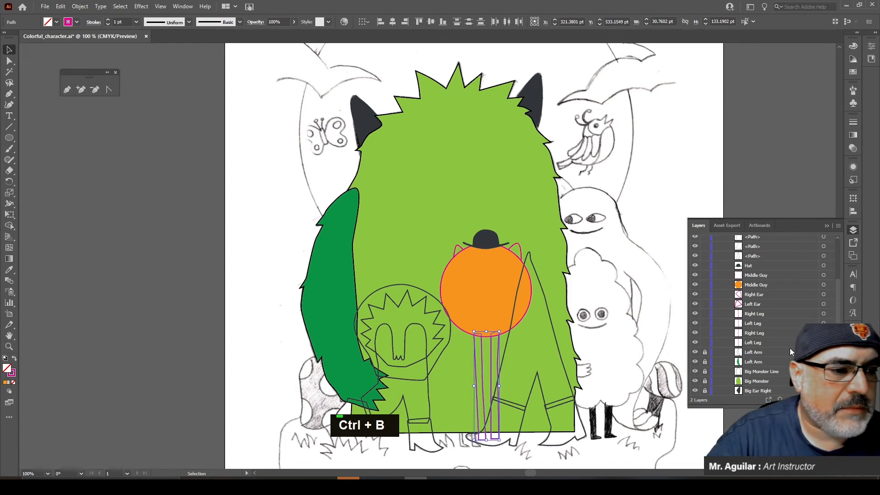
Step: Swap fill and stroke on the rear leg copies and sample the circle's orange fill for them with the Eyedropper
click(15, 359)
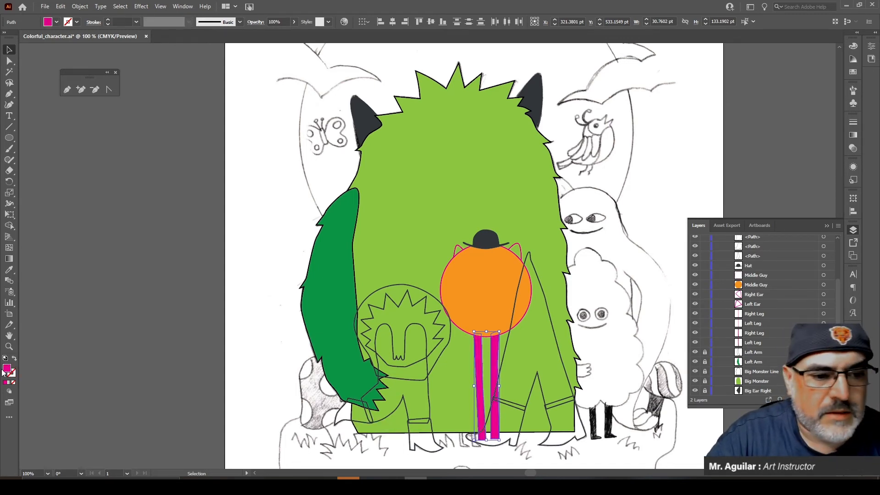
click(9, 269)
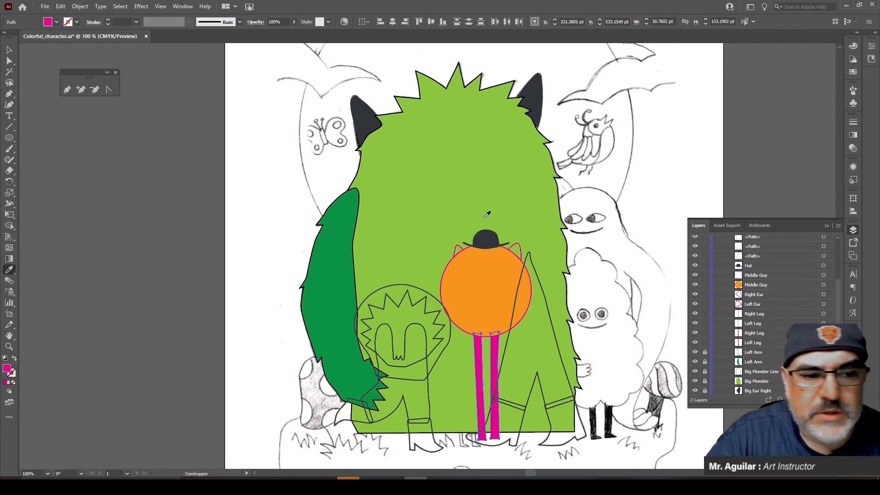
click(488, 302)
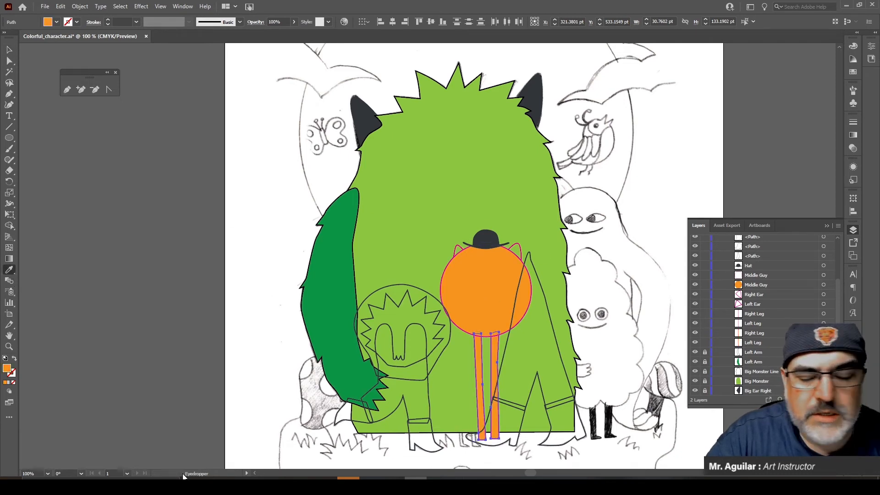
Step: Select the upper Right Leg and Left Leg outline copies and change their stroke to black
click(824, 314)
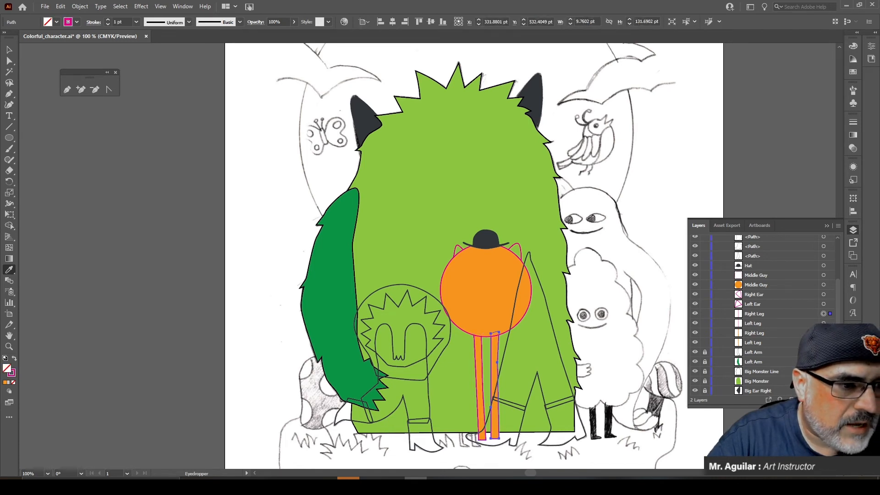
shift+click(824, 323)
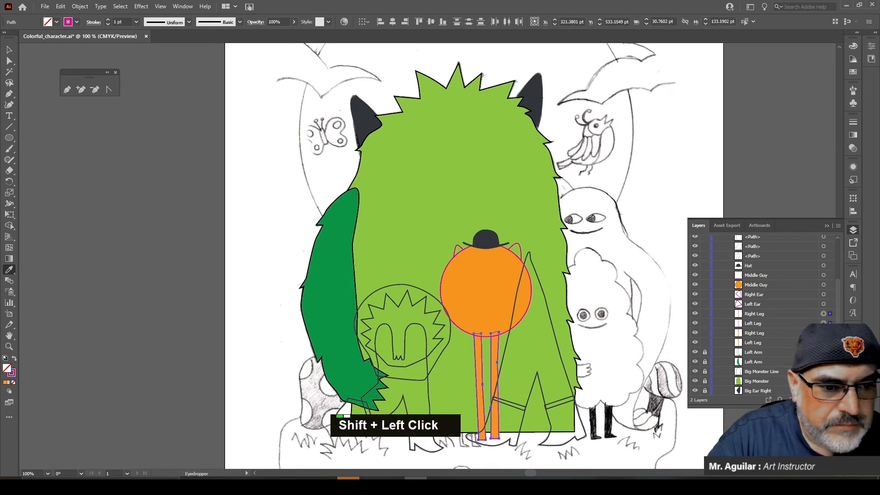
click(853, 72)
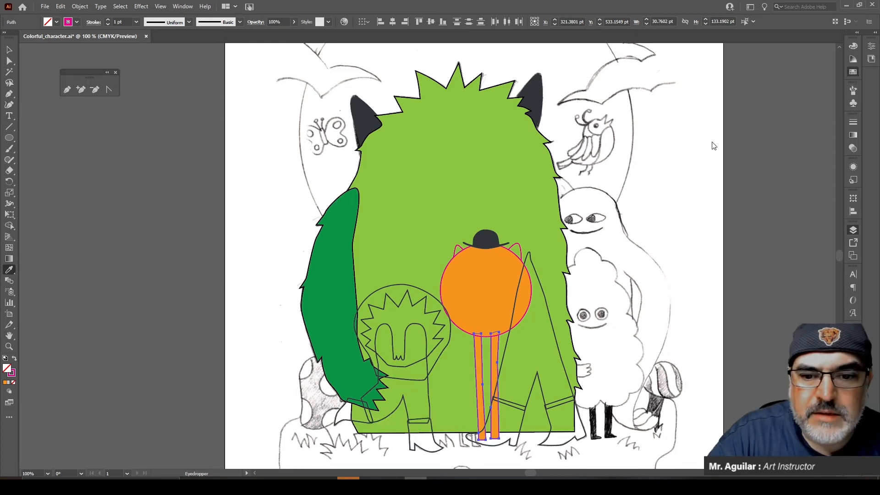
click(13, 375)
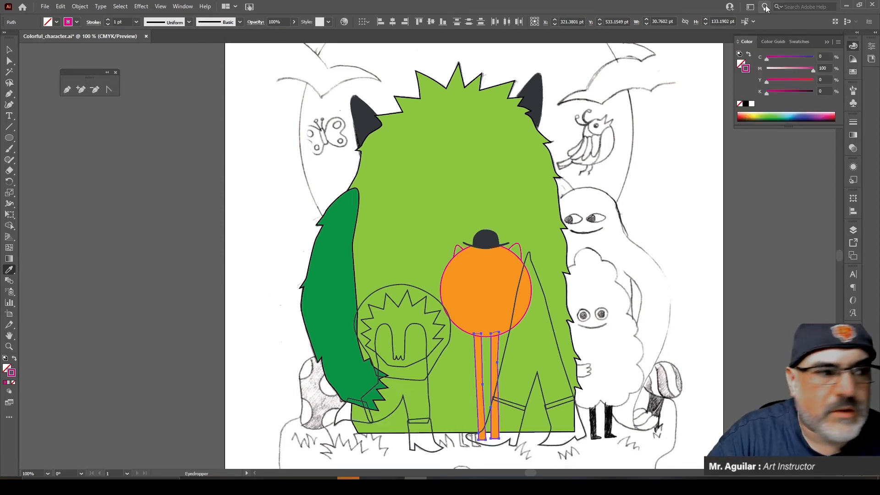
click(747, 104)
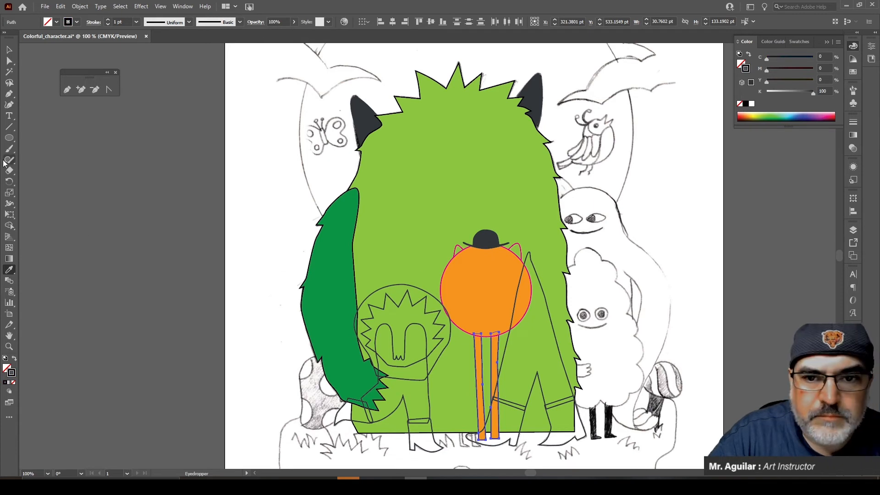
Step: Select the Middle Guy's circle outline, change its stroke to black and deselect it
key(v)
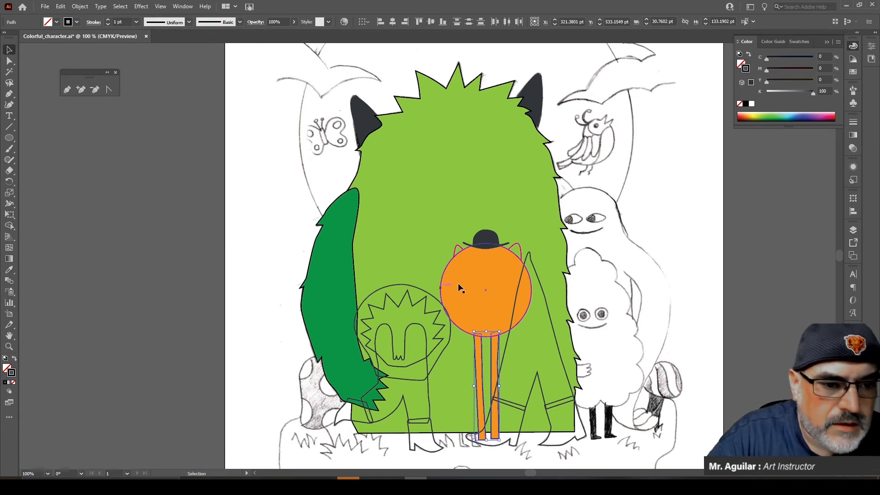
click(443, 268)
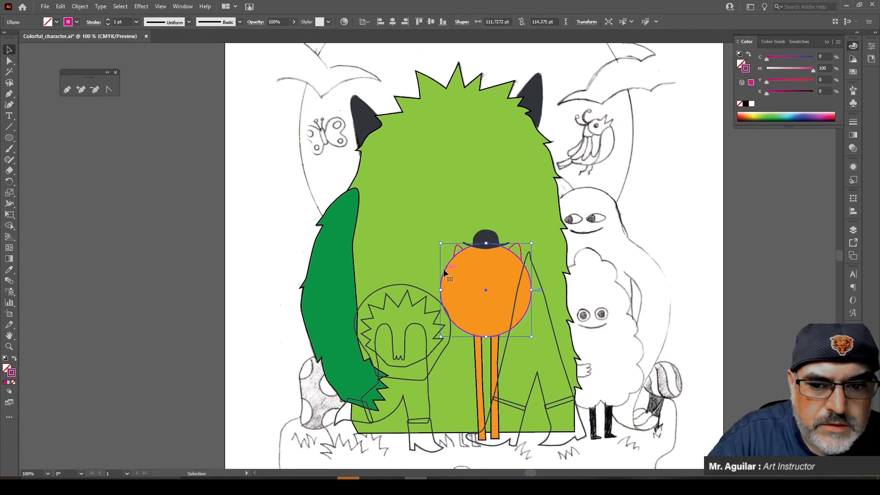
click(745, 105)
click(443, 235)
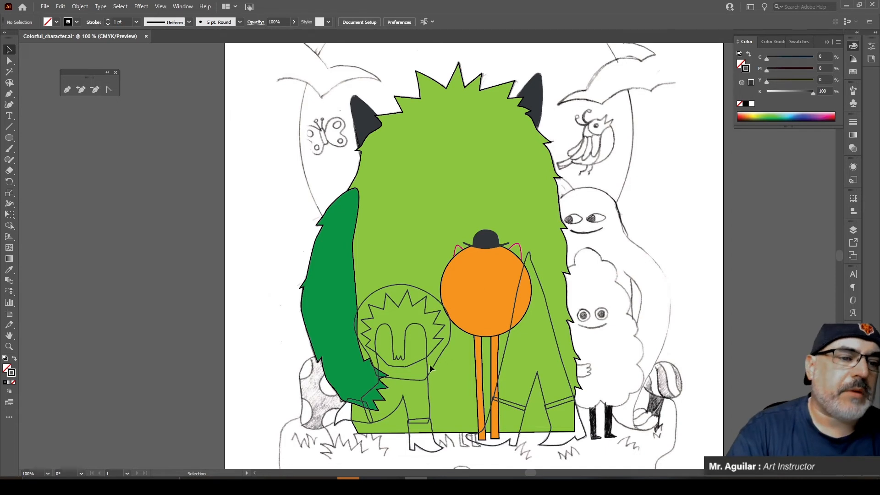
Step: Copy both of the Middle Guy's ears and paste the duplicates behind the originals
click(457, 253)
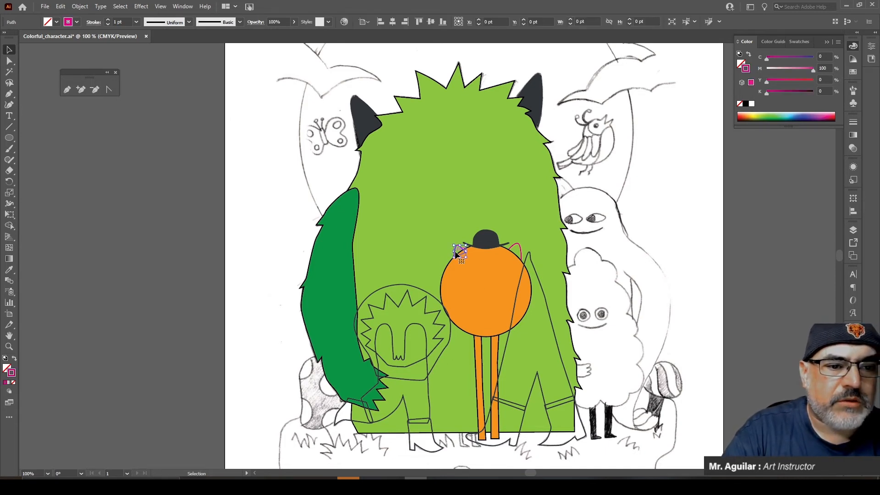
shift+click(521, 251)
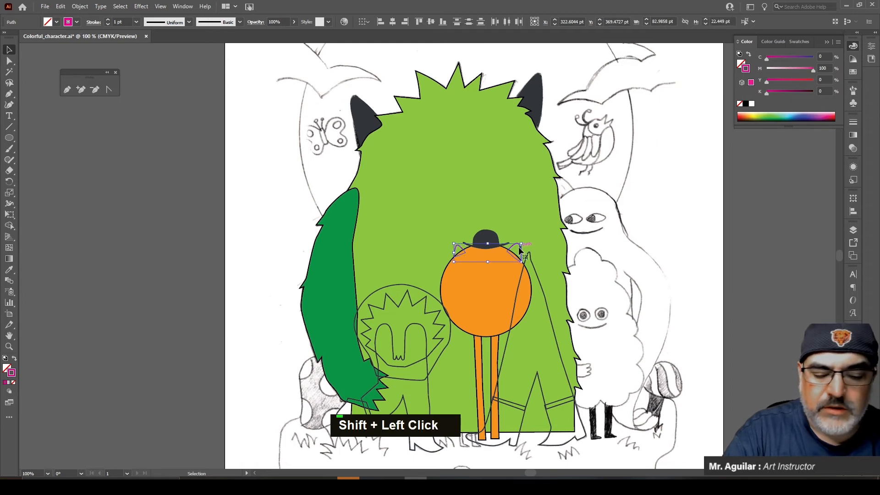
key(ctrl+c)
key(ctrl+b)
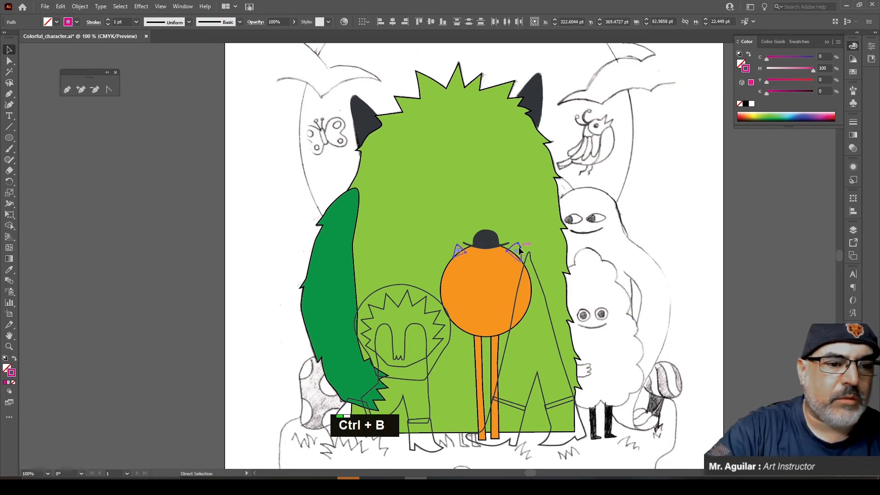
Step: Swap fill and stroke on the rear ear copies, give them a red-orange swatch fill and deselect them
click(14, 361)
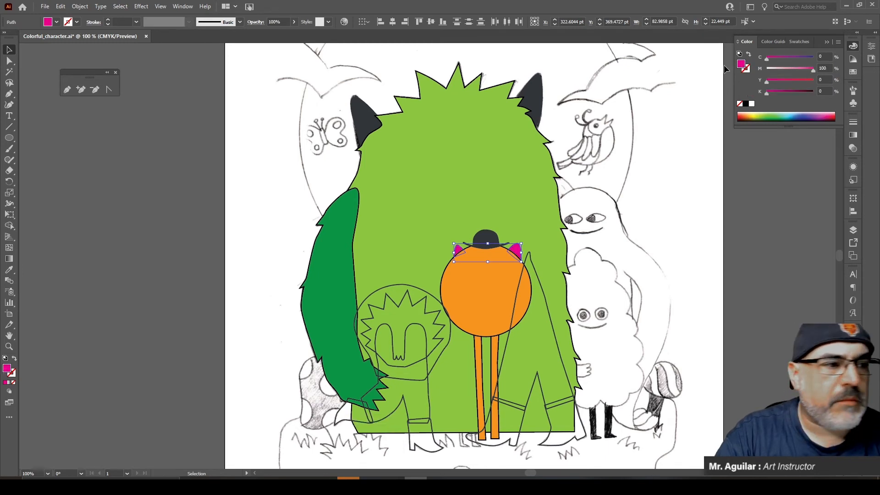
click(793, 41)
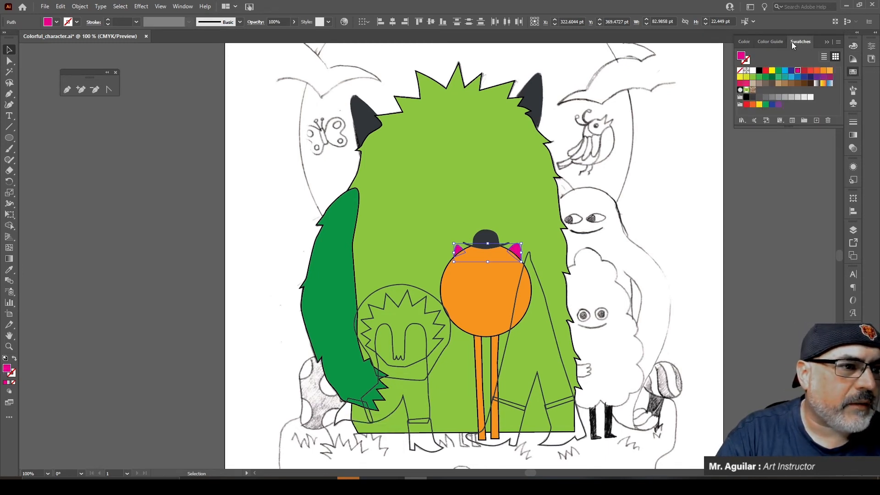
click(816, 71)
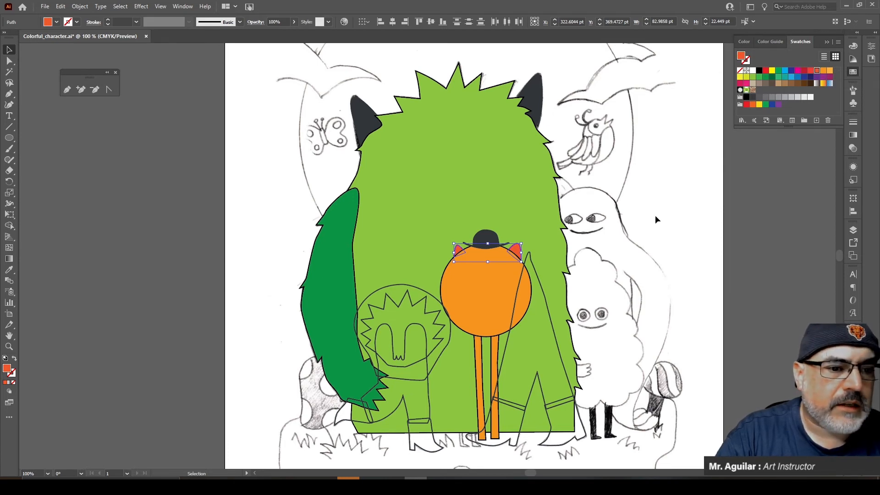
click(656, 215)
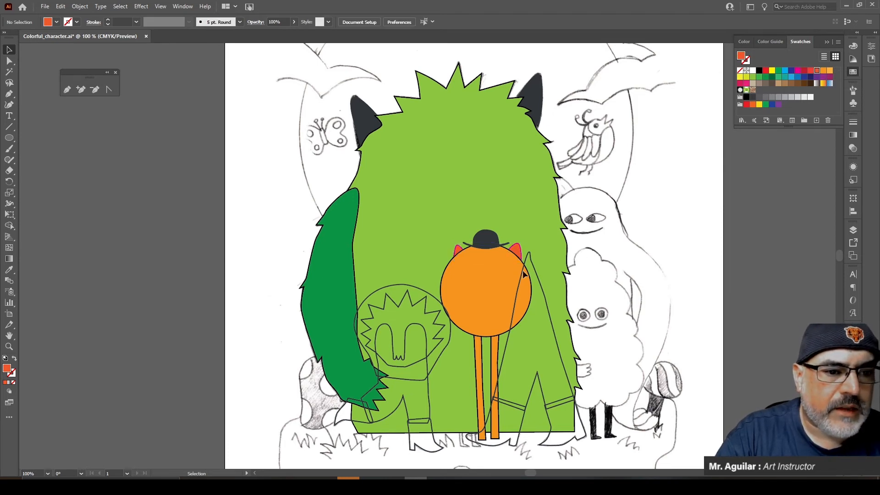
Step: Select both of the Middle Guy's ear outlines, change their stroke to black and deselect them
click(459, 248)
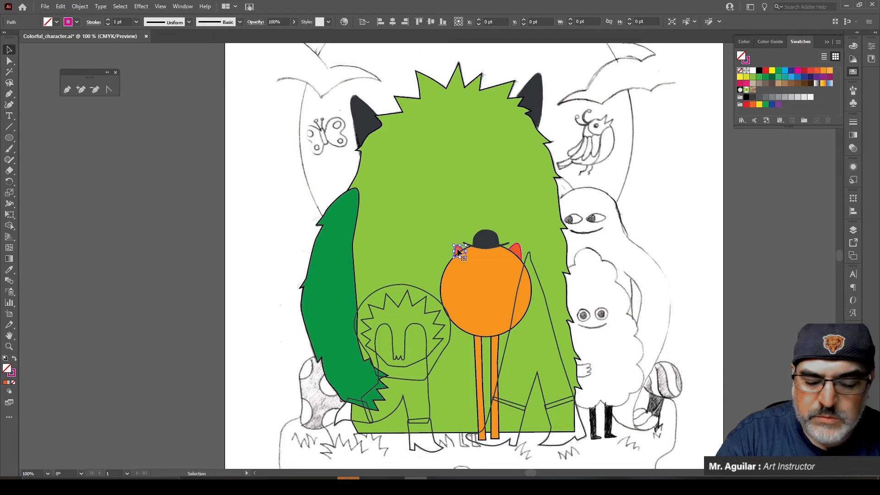
shift+click(520, 247)
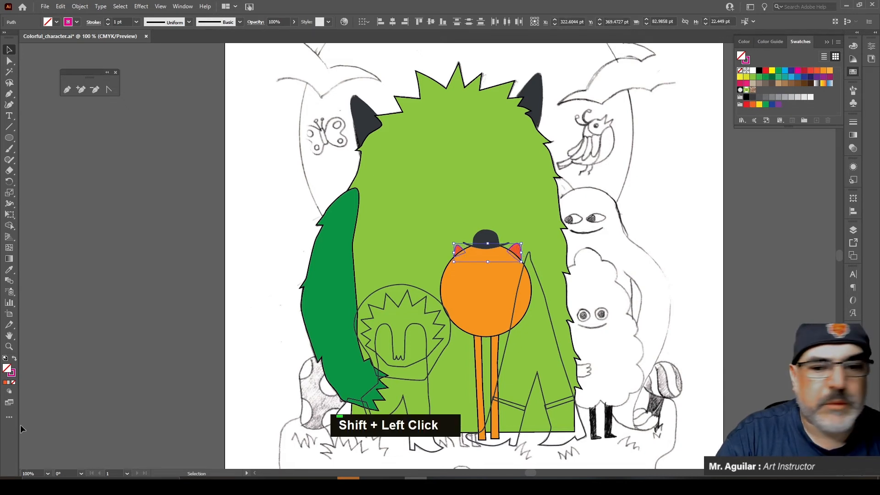
shift+click(12, 375)
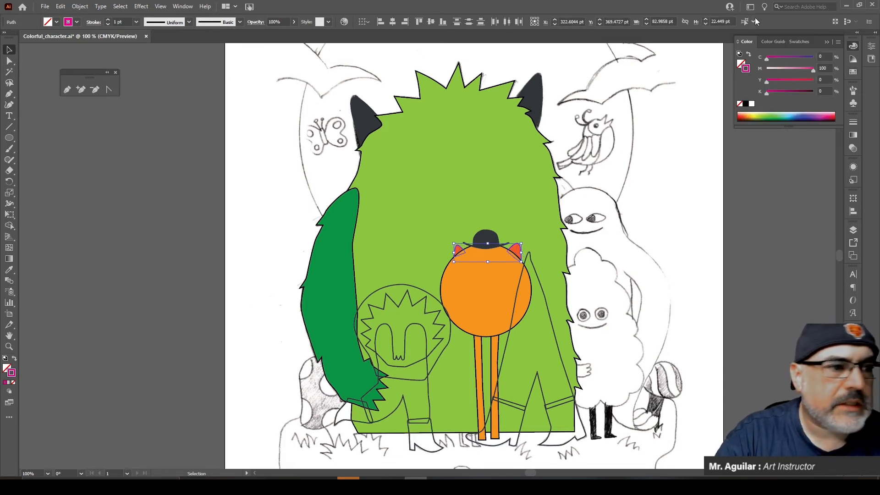
click(745, 104)
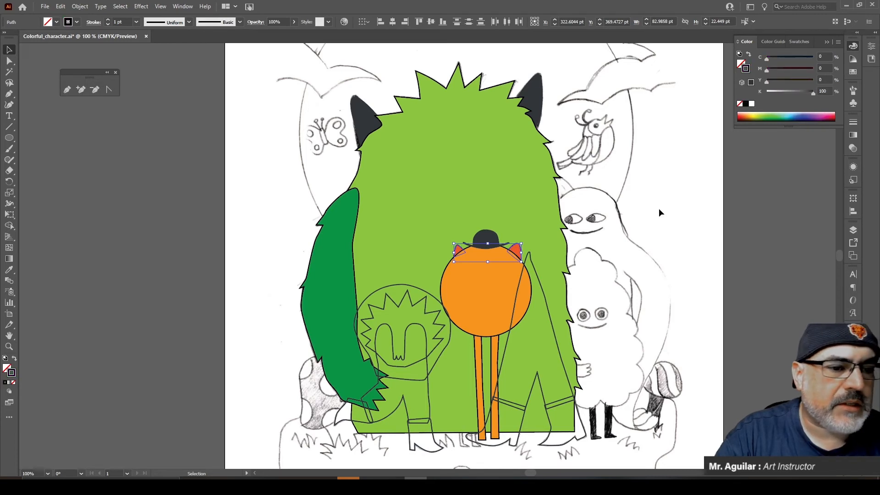
click(704, 180)
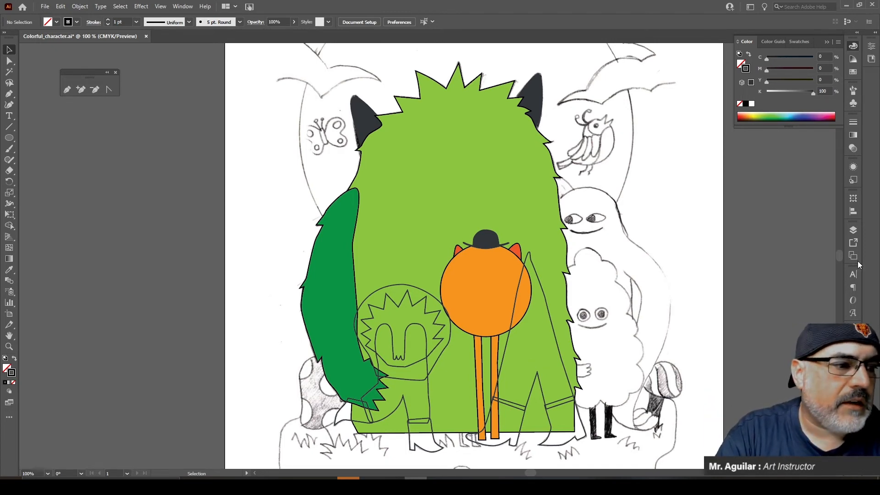
Step: Select the A-shaped body path beside the orange circle and rename it A in the layer list
click(854, 231)
click(855, 232)
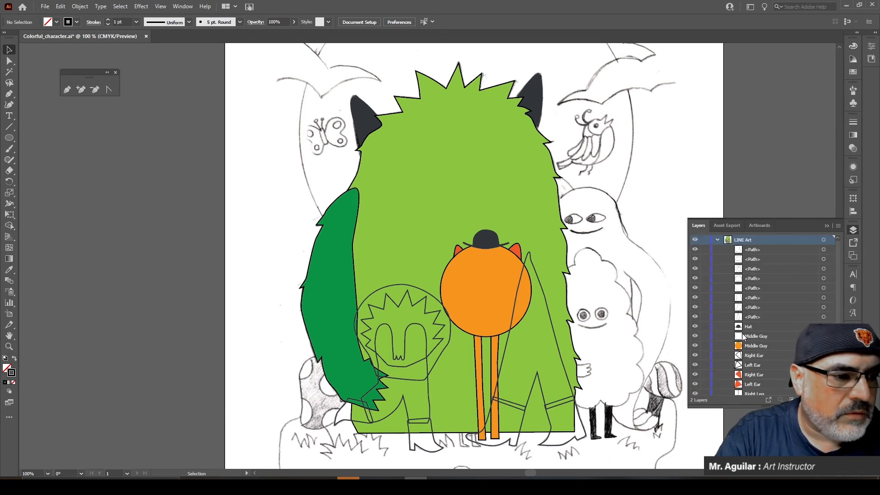
click(559, 355)
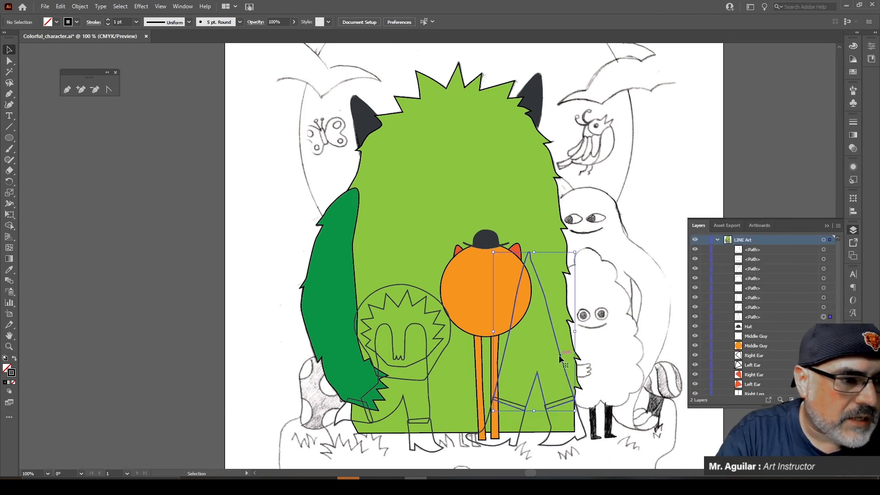
double_click(754, 317)
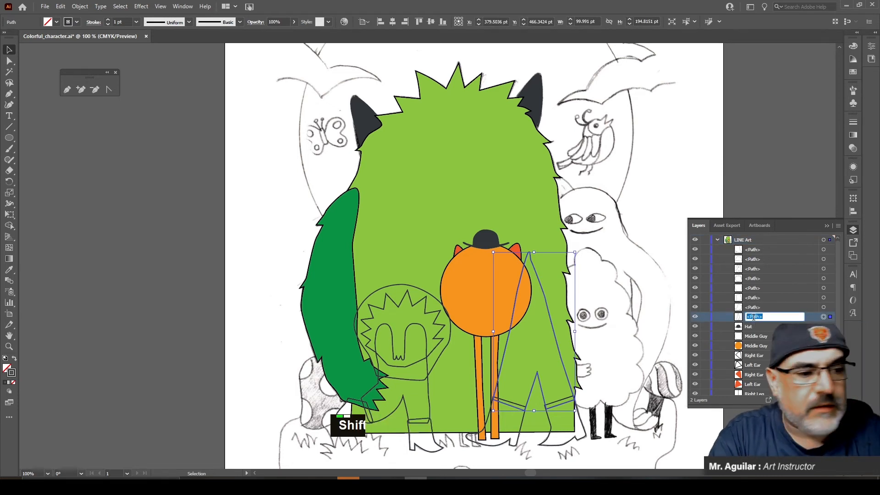
text(A)
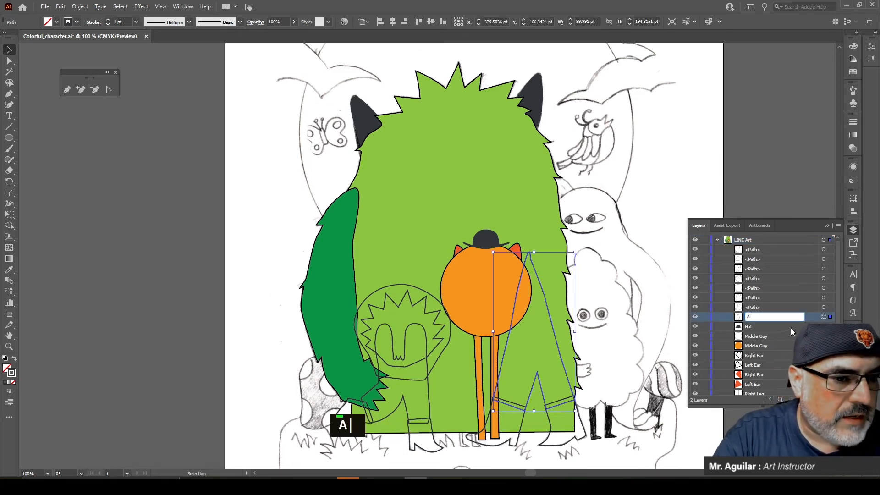
click(804, 320)
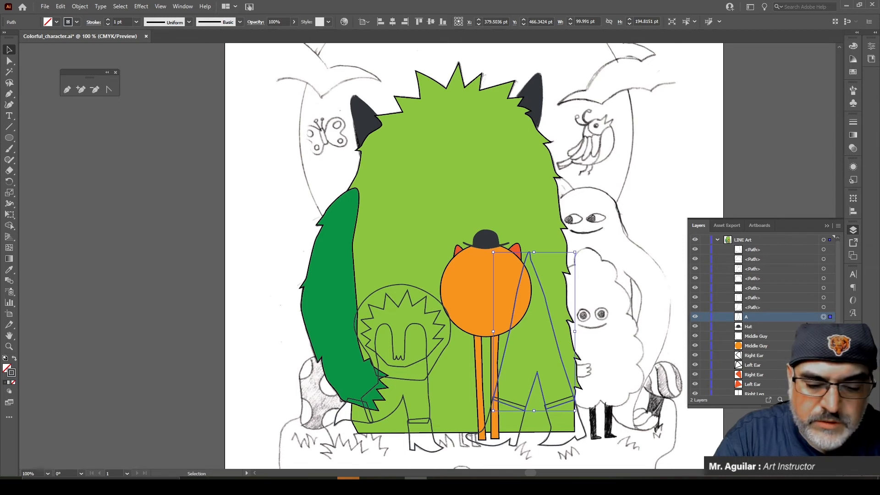
Step: Paste a copy of the A shape behind the original, swap its fill and stroke, and fill it with bright cyan blue
key(ctrl)
key(ctrl+b)
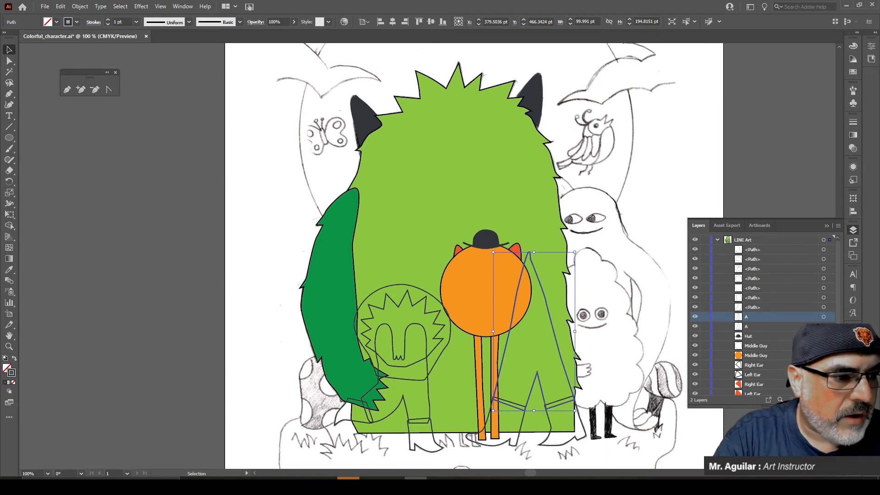
click(14, 360)
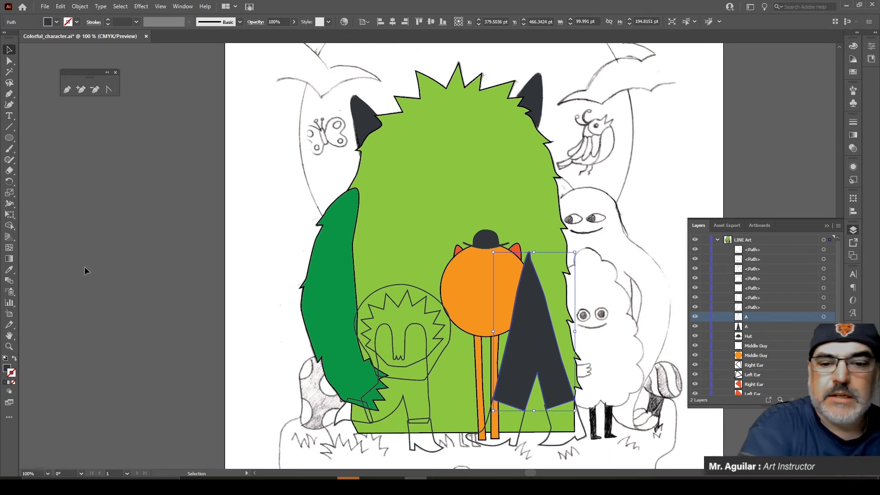
click(853, 46)
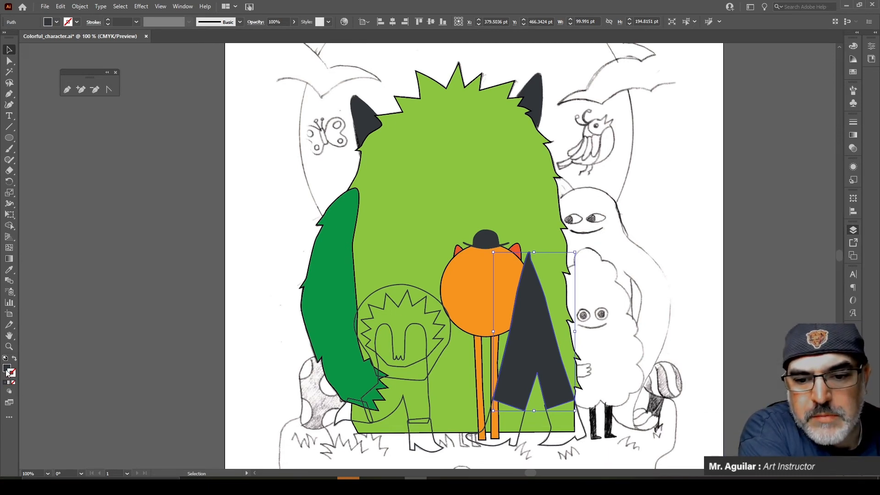
click(854, 72)
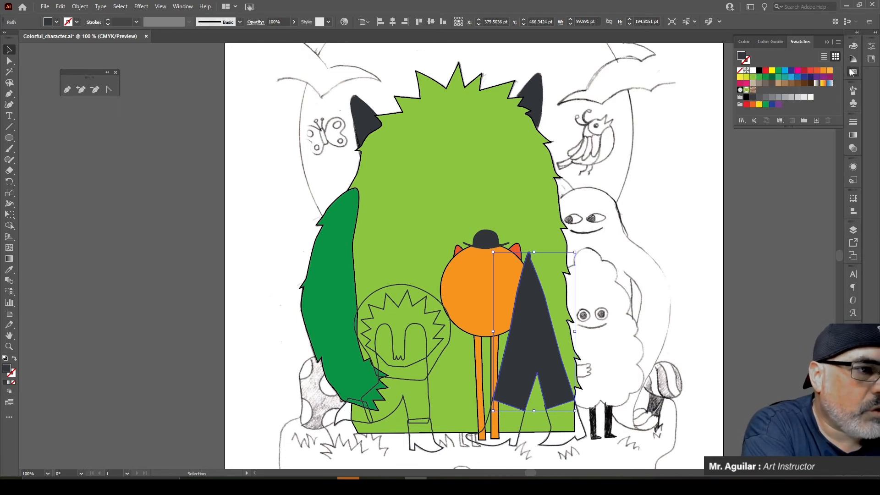
click(798, 77)
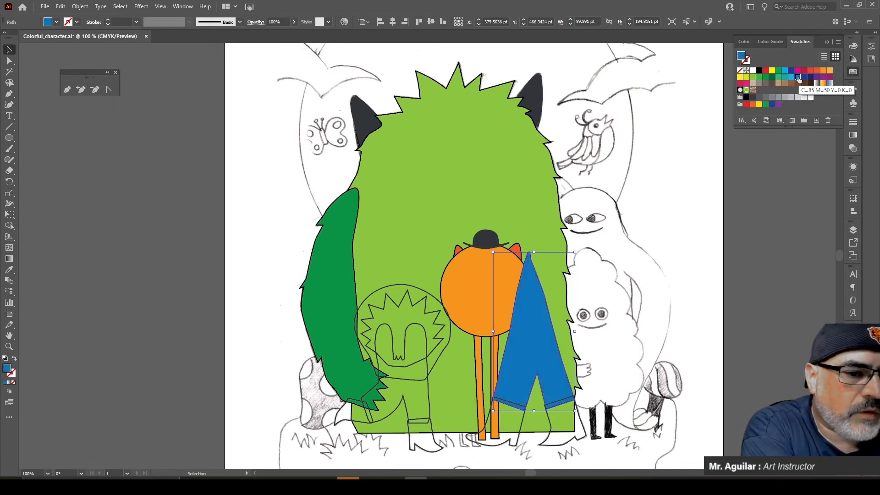
click(792, 78)
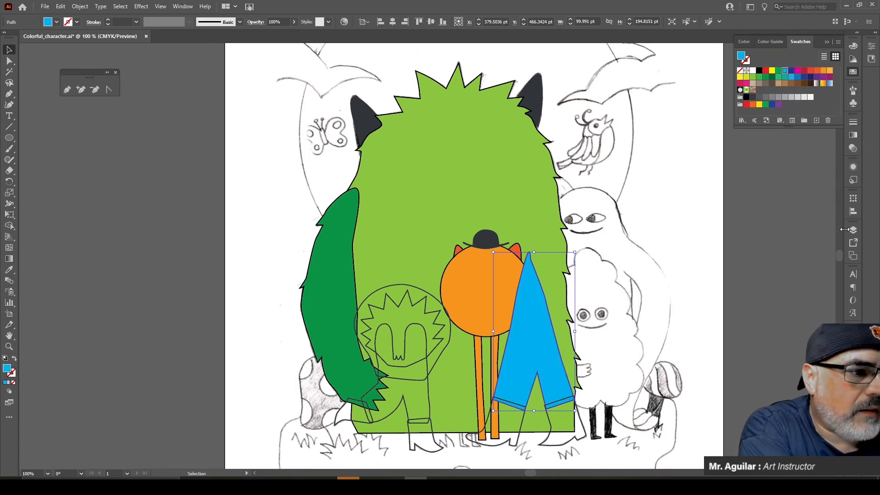
Step: Target the upper A outline path, set its stroke to pure black and deselect it
click(853, 230)
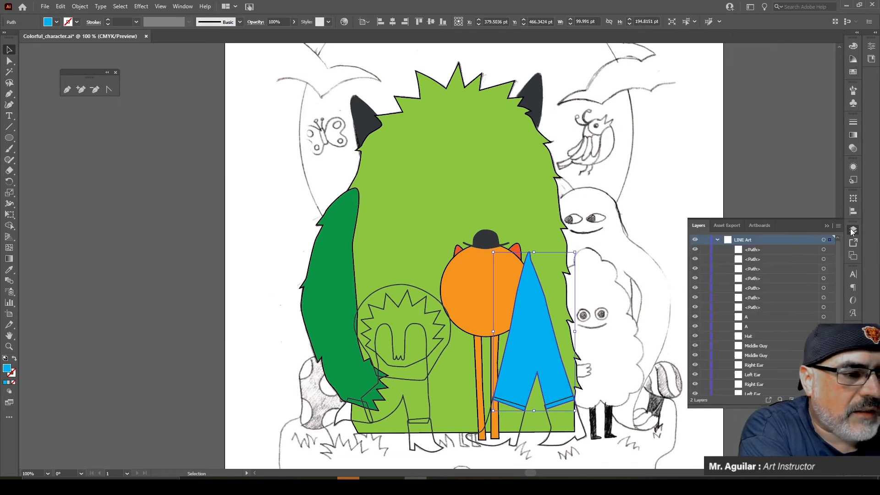
click(824, 316)
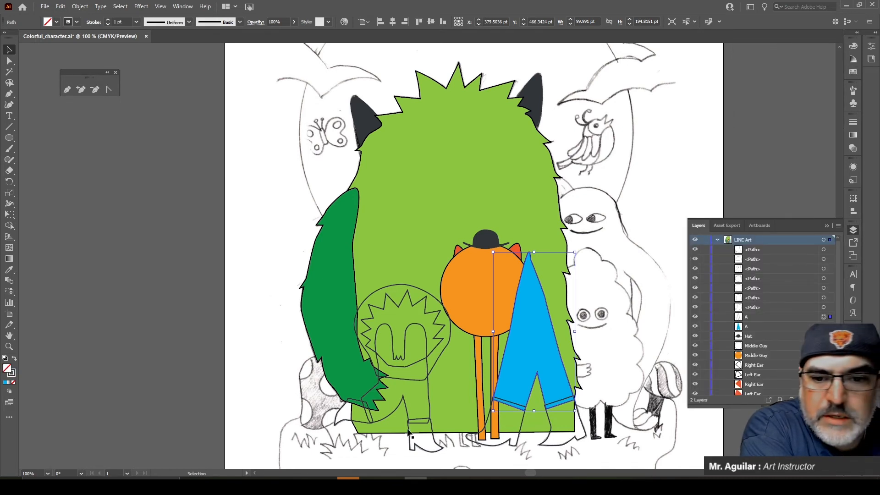
click(13, 376)
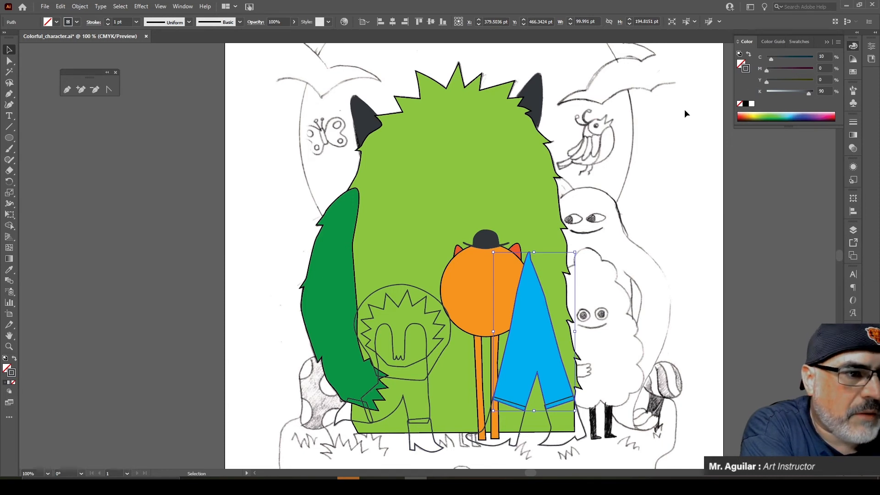
click(747, 105)
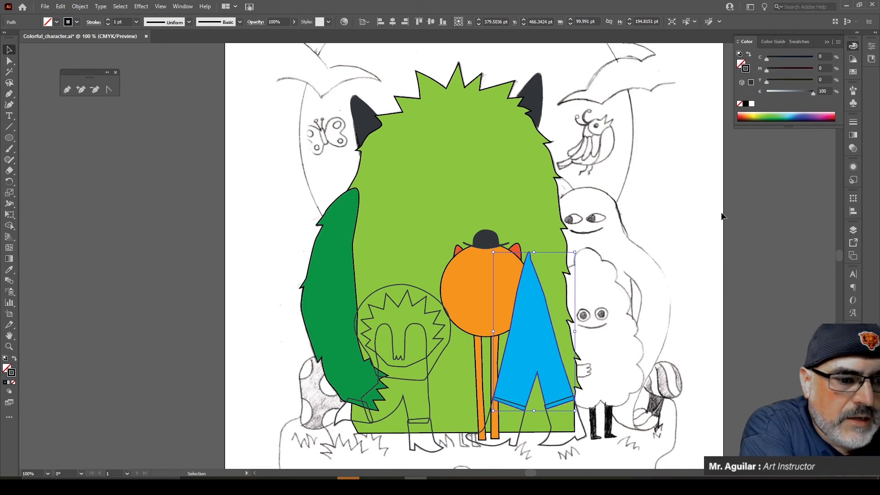
click(740, 209)
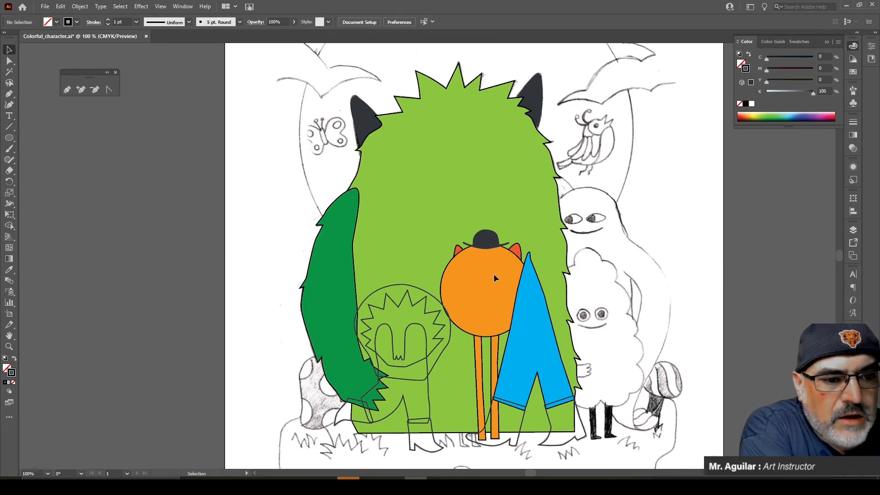
Step: Select both boots below the blue A shape, copy them and paste the duplicates behind the originals
click(522, 429)
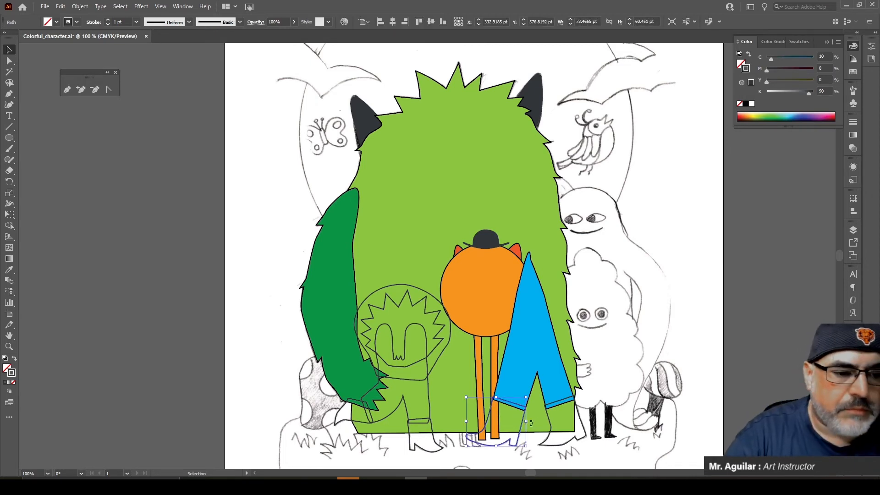
key(shift)
shift+click(580, 420)
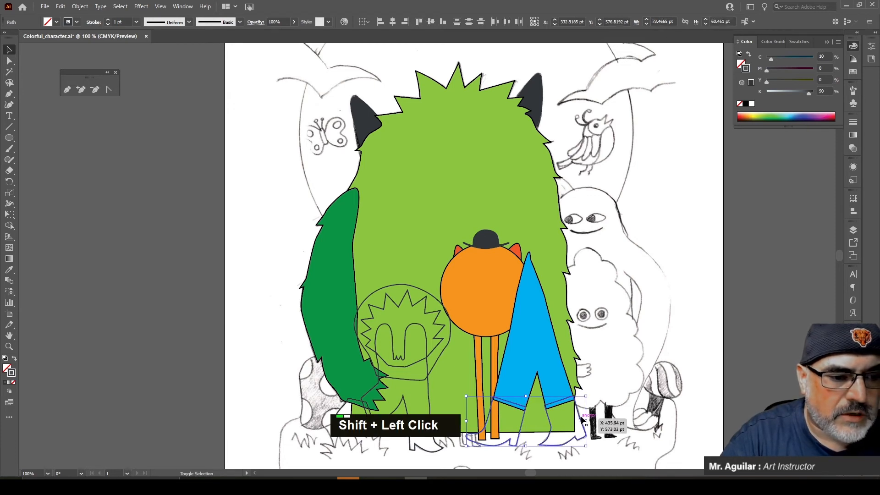
key(ctrl+c)
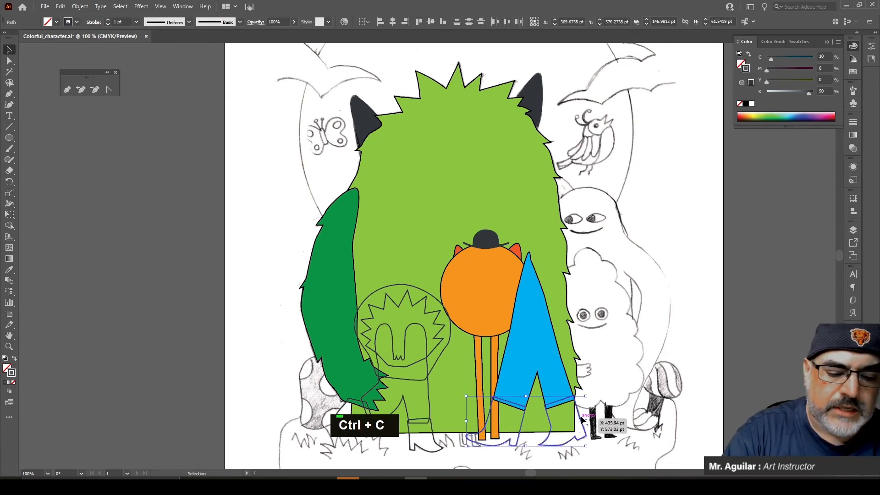
key(ctrl+b)
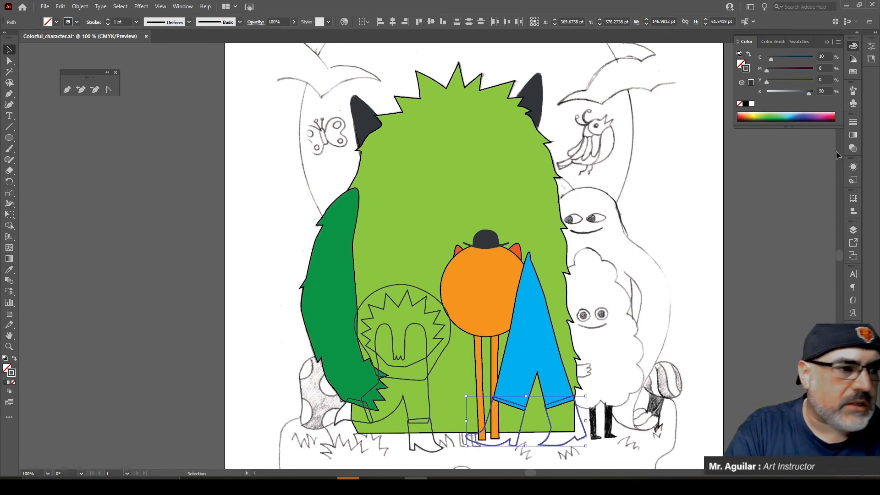
Step: Apply the C=85 M=50 Y=0 K=0 blue swatch to the boot copies and swap it from stroke to fill
click(852, 73)
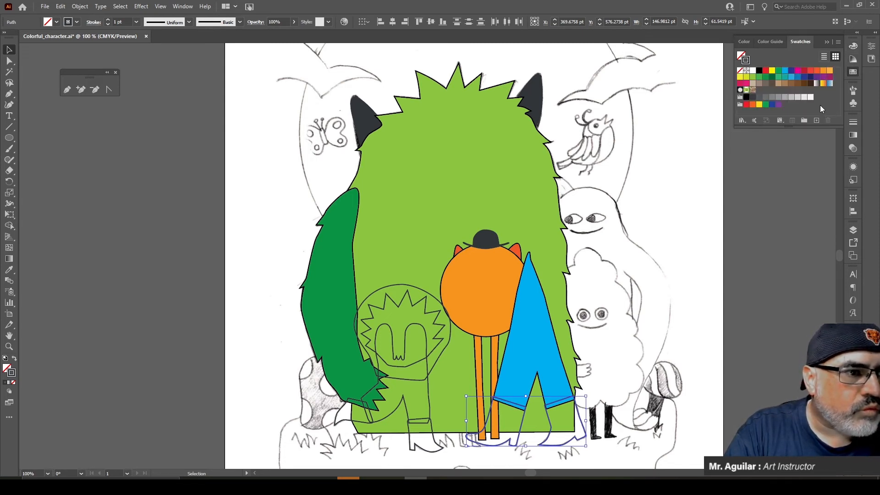
click(798, 77)
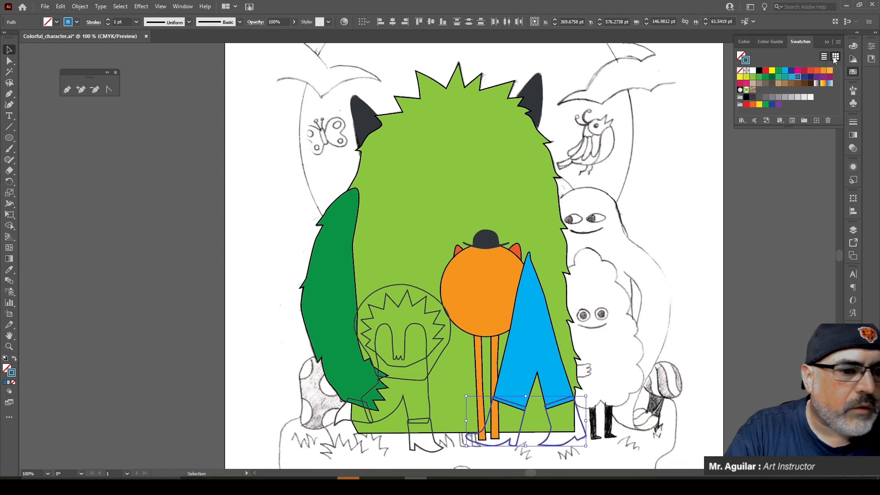
click(14, 360)
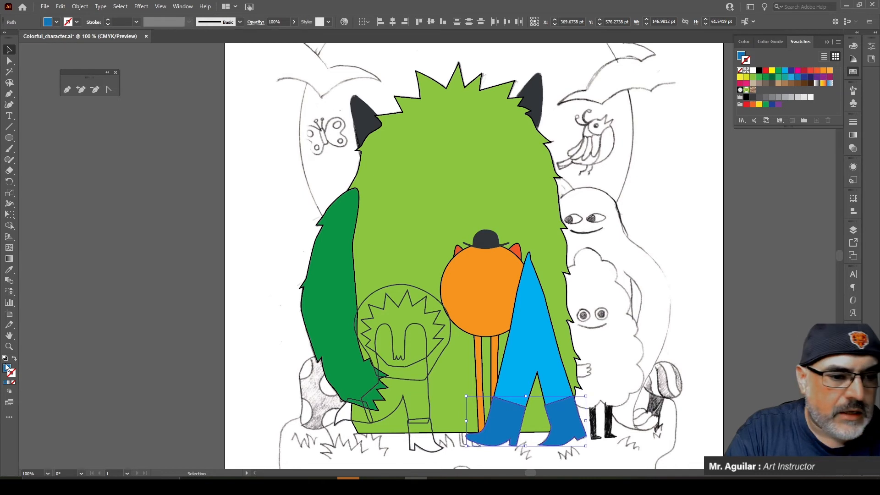
Step: Darken the boot copies' fill to navy blue with C=100, M=40, Y=0 and K=58, and deselect them
click(7, 367)
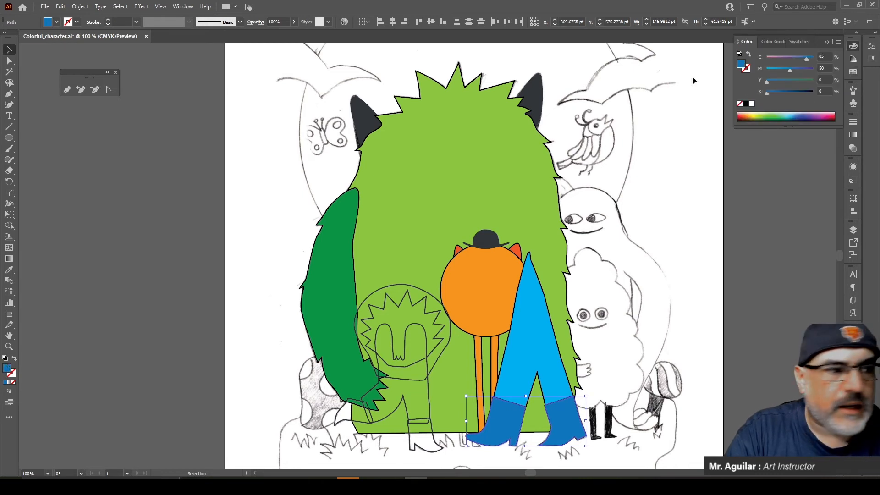
drag(764, 96, 792, 97)
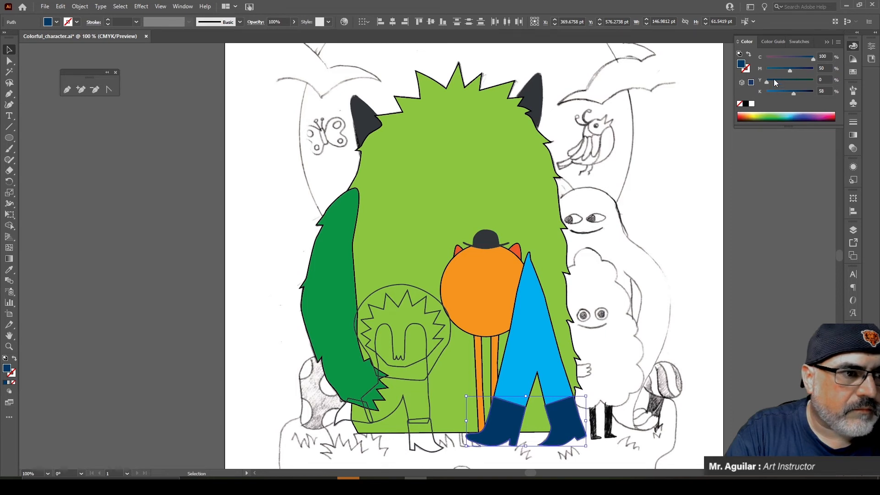
drag(788, 70, 784, 71)
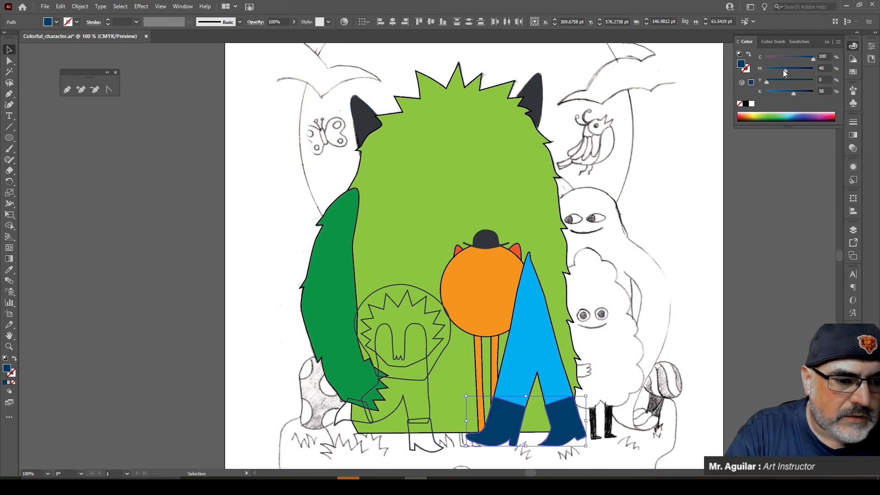
click(689, 208)
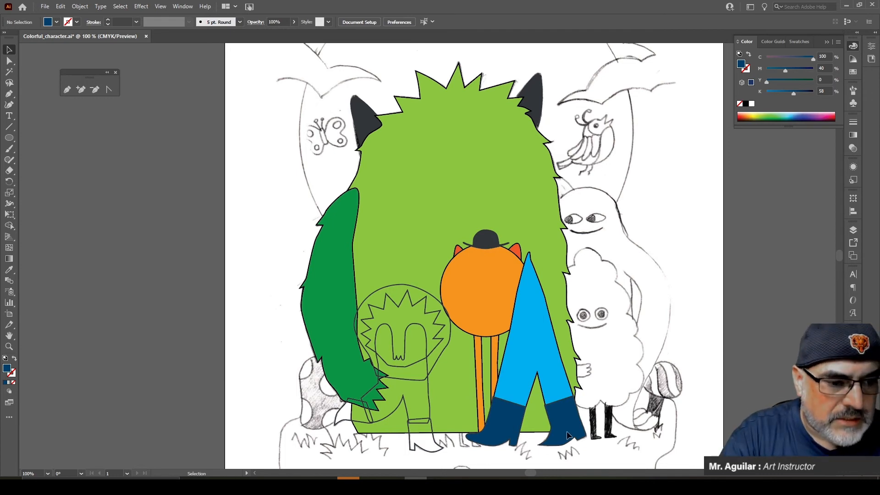
Step: Select the outline paths of both boots, set their stroke to pure black and deselect them
click(581, 426)
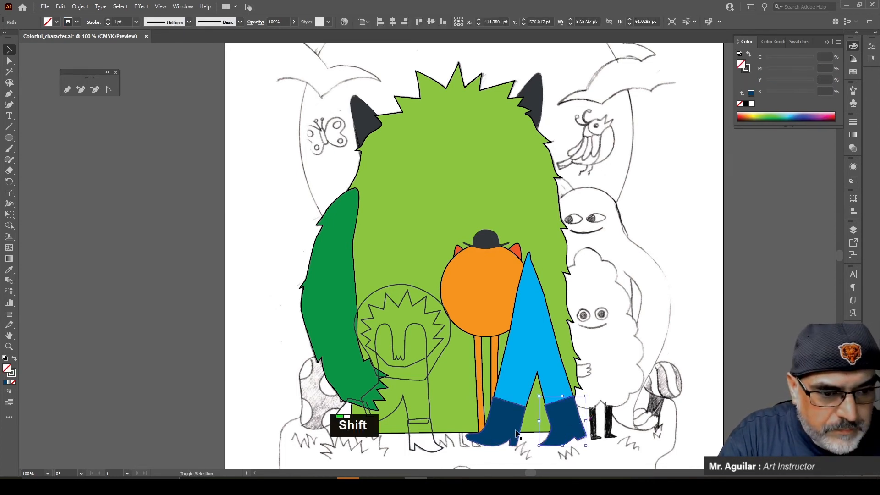
shift+click(520, 434)
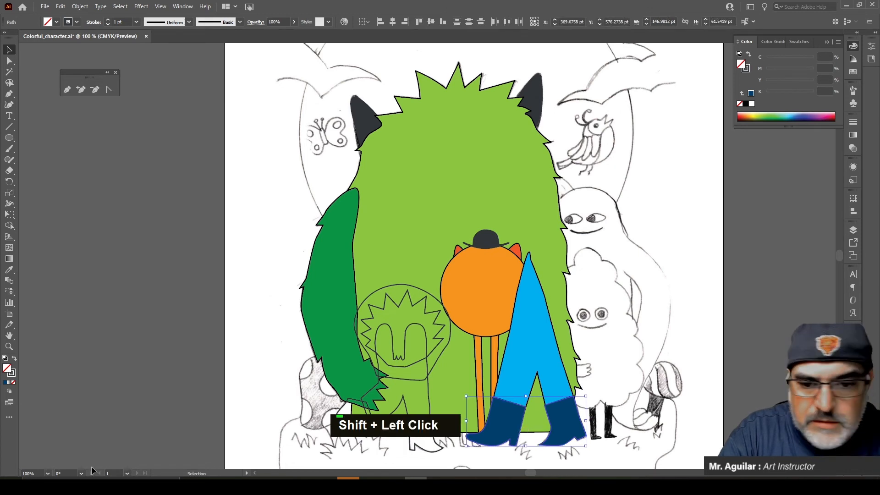
click(13, 374)
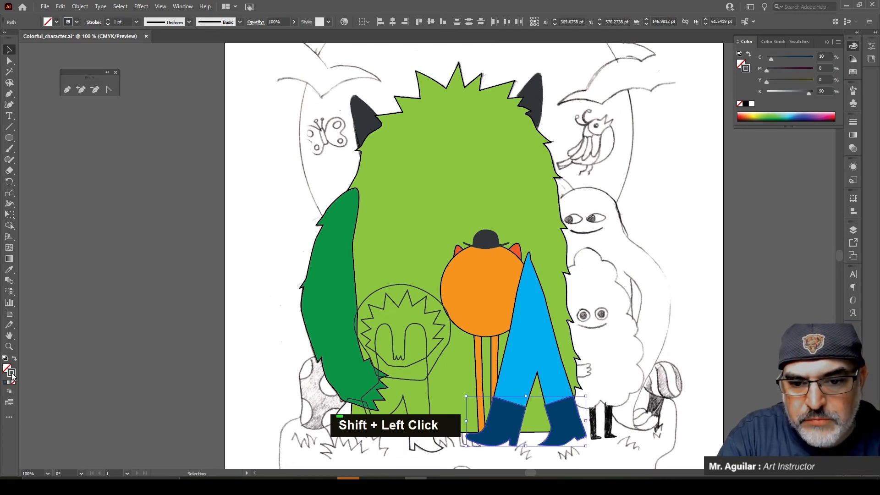
click(745, 104)
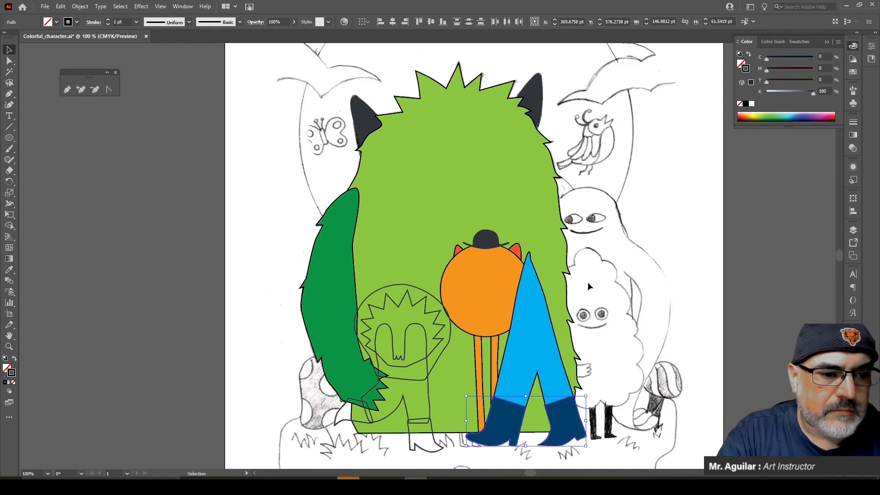
click(630, 274)
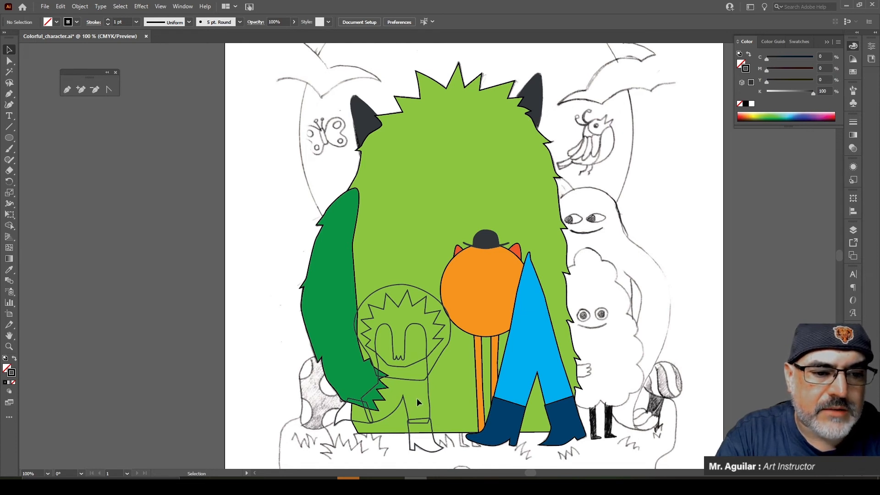
Step: Select the small character's rounded outer head outline, copy it and paste the duplicate behind the original
click(433, 298)
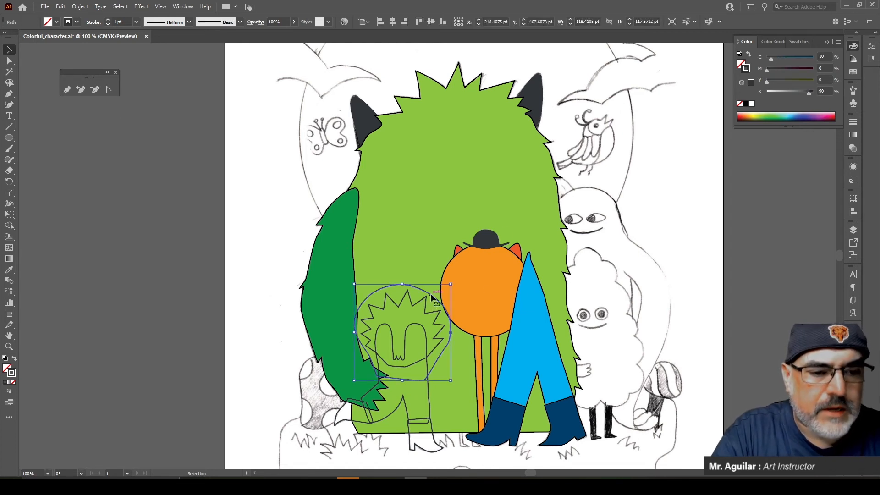
click(853, 72)
click(830, 71)
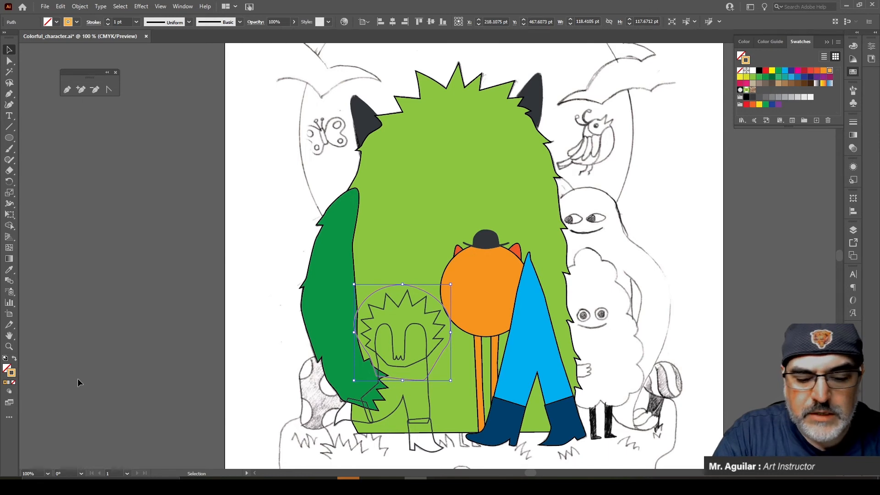
key(ctrl+z)
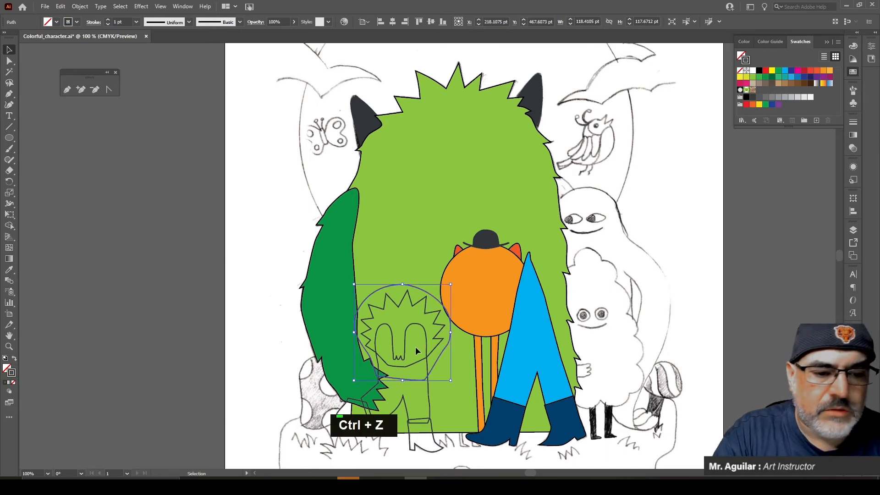
key(ctrl+c)
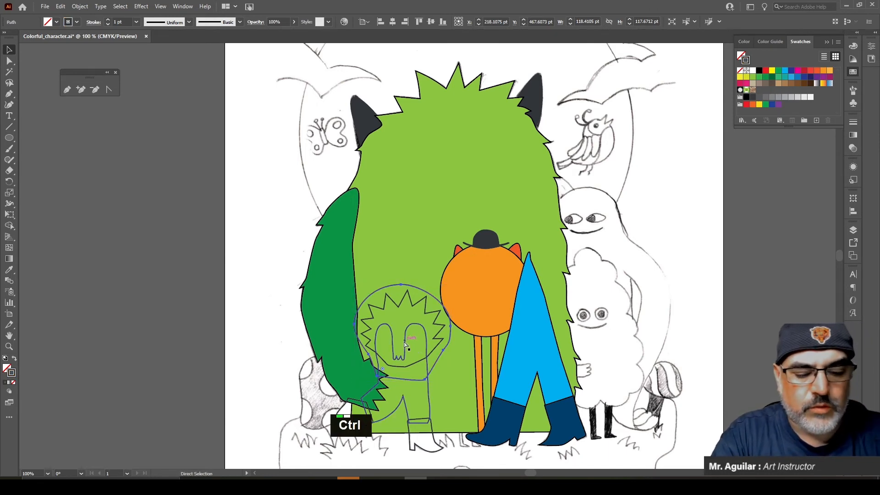
key(ctrl+b)
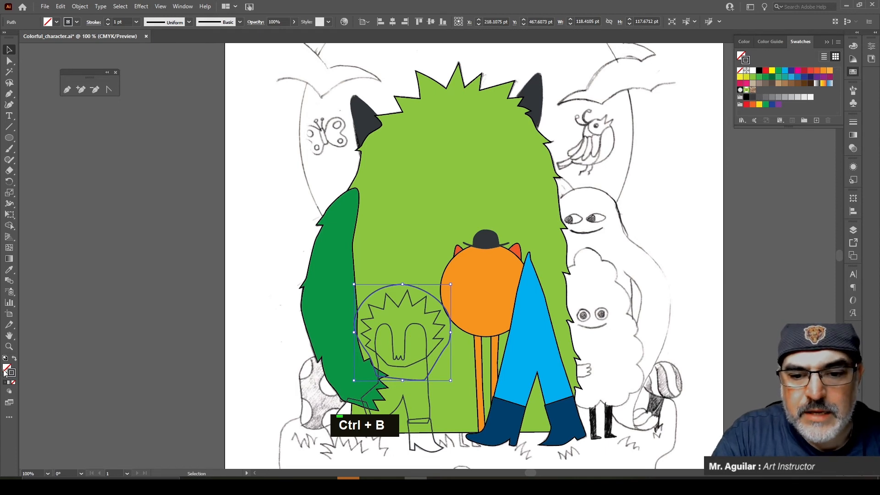
Step: Swap the head copy's stroke and fill, apply the light orange swatch to the fill and deselect it
click(14, 359)
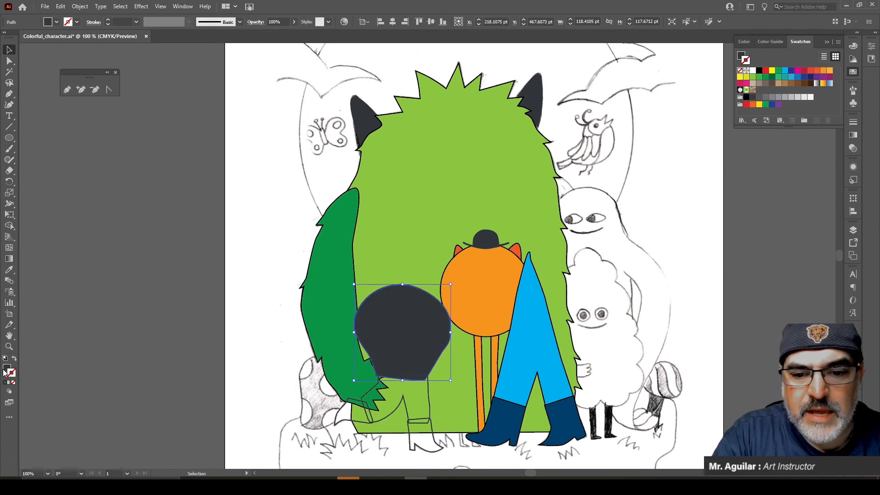
click(5, 369)
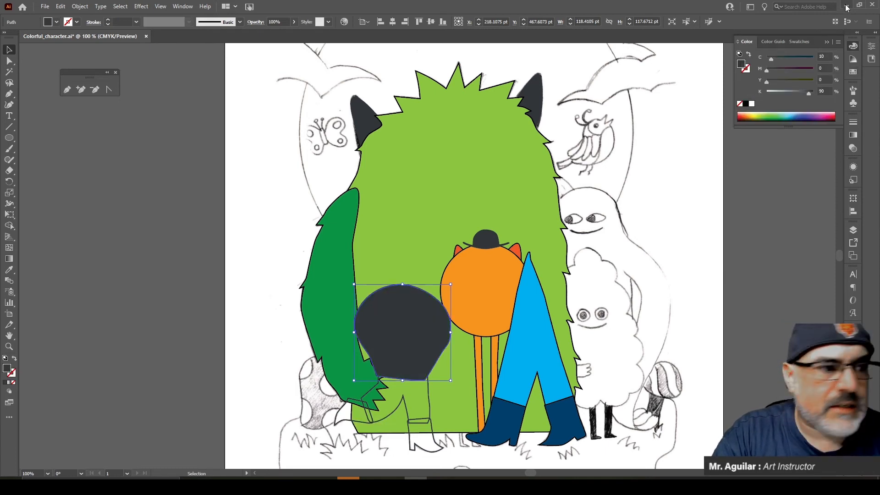
click(852, 73)
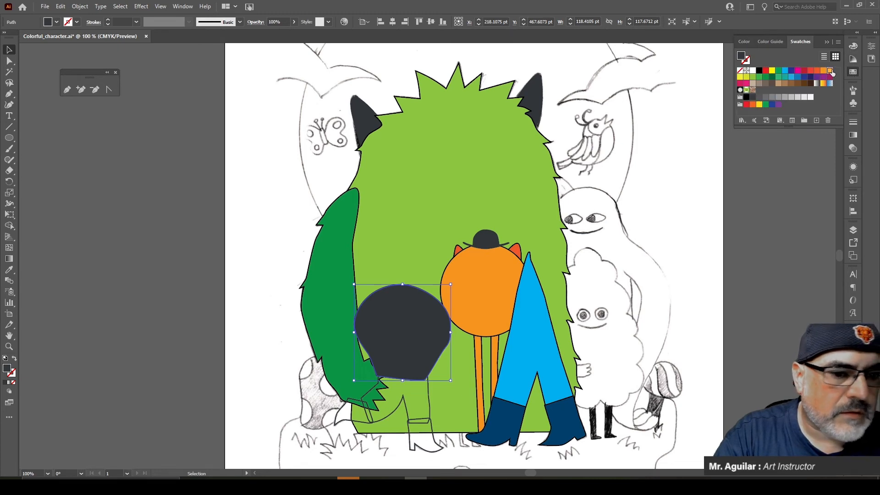
click(830, 70)
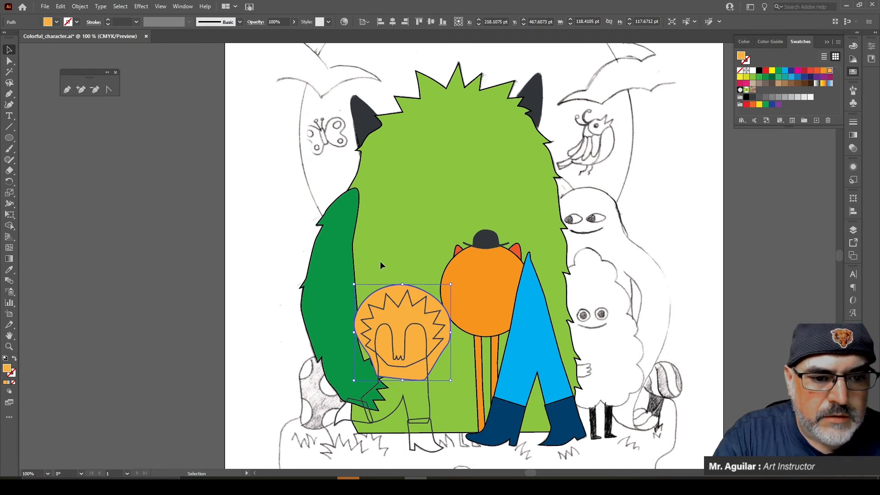
click(381, 281)
Step: Select the upper rounded head outline of the small character and set its stroke to pure black
click(382, 288)
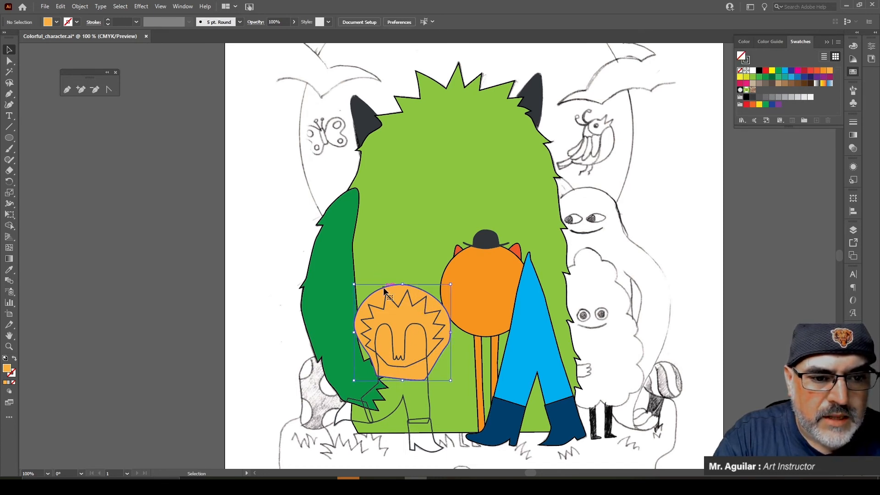
click(10, 379)
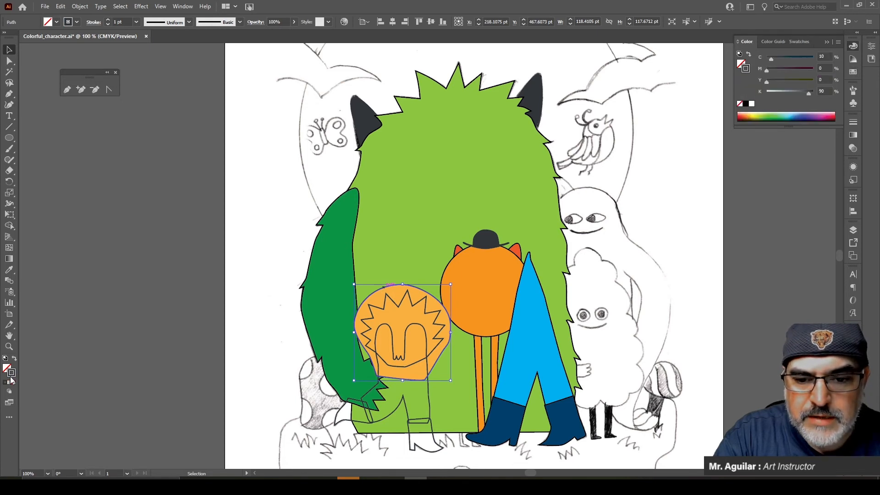
click(745, 104)
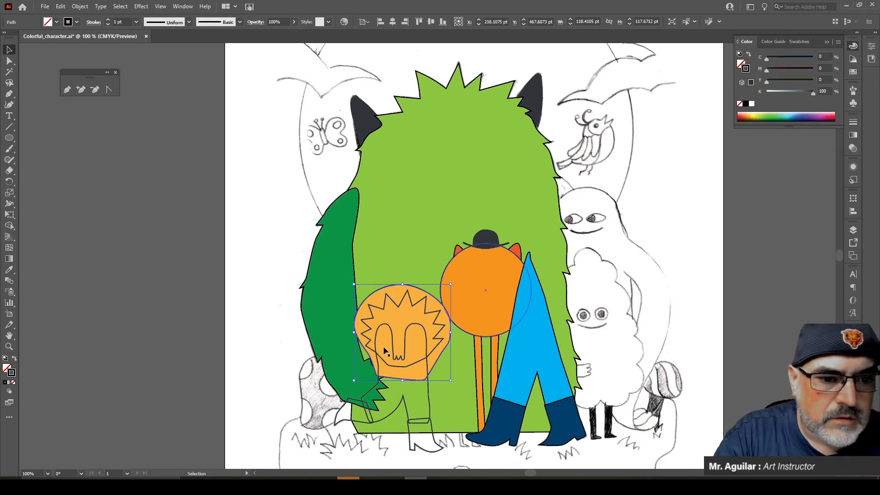
Step: Select the spiky shape inside the small character's head and paste a copy of it behind the original
click(431, 317)
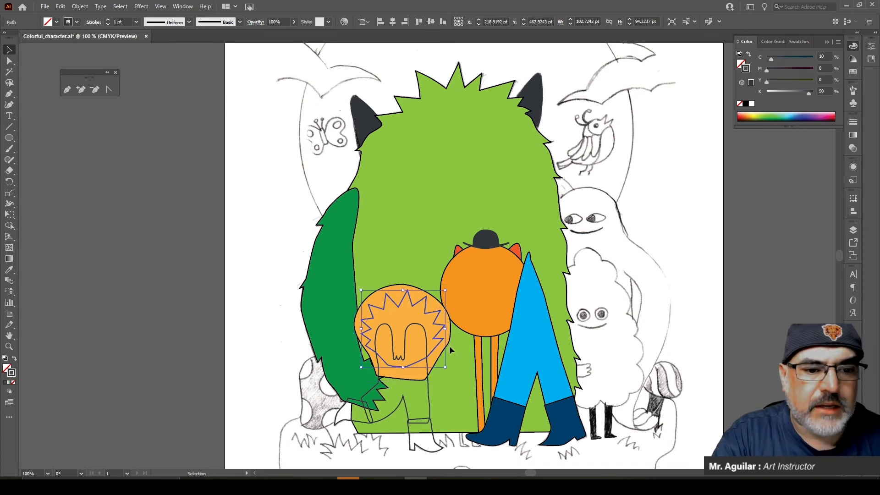
click(856, 72)
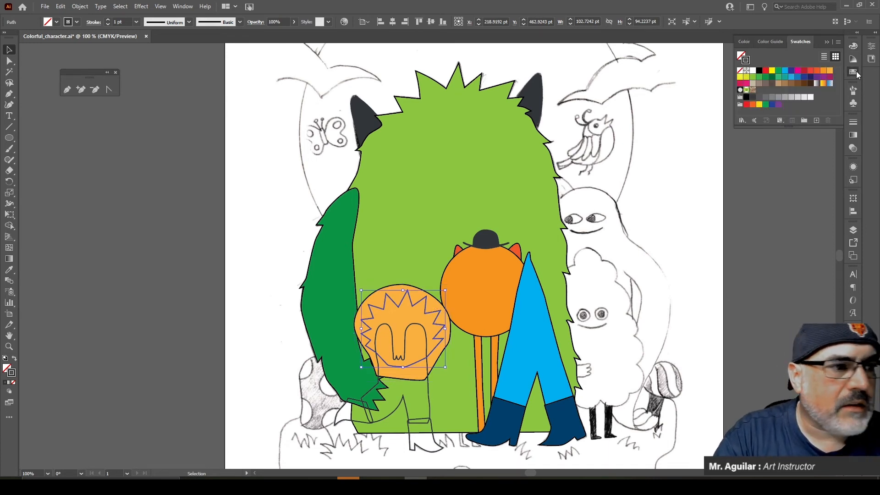
click(810, 72)
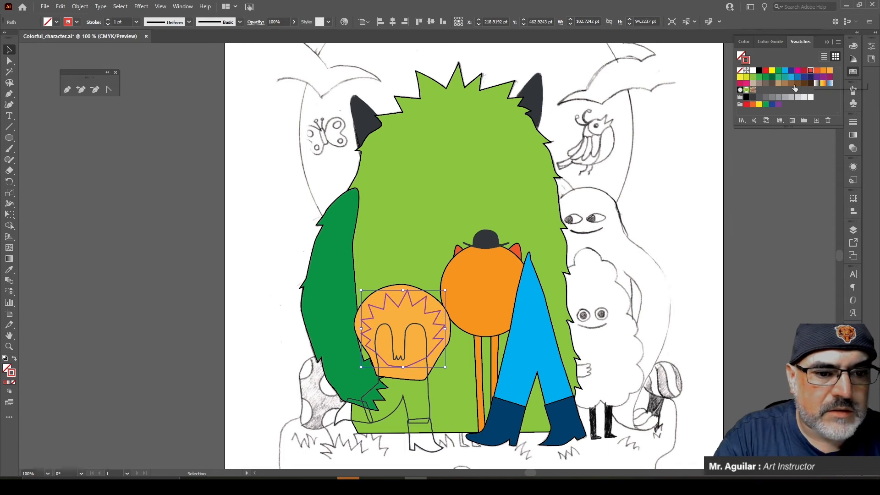
key(ctrl+z)
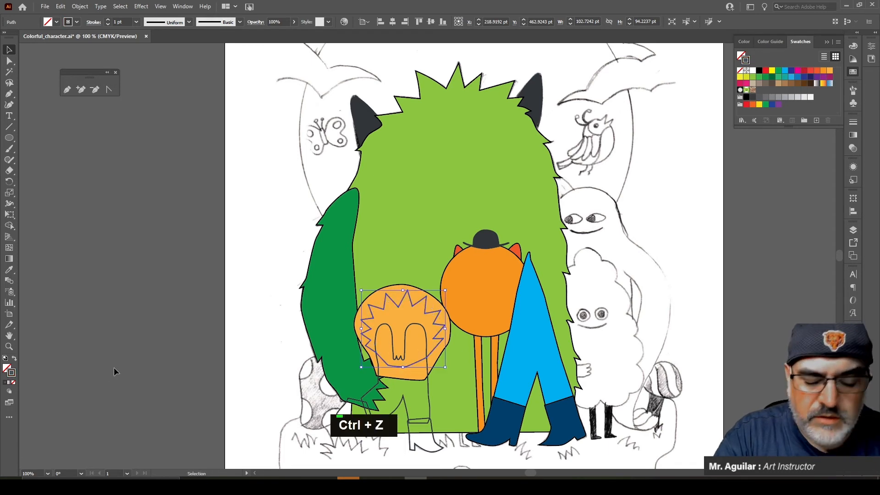
key(ctrl+b)
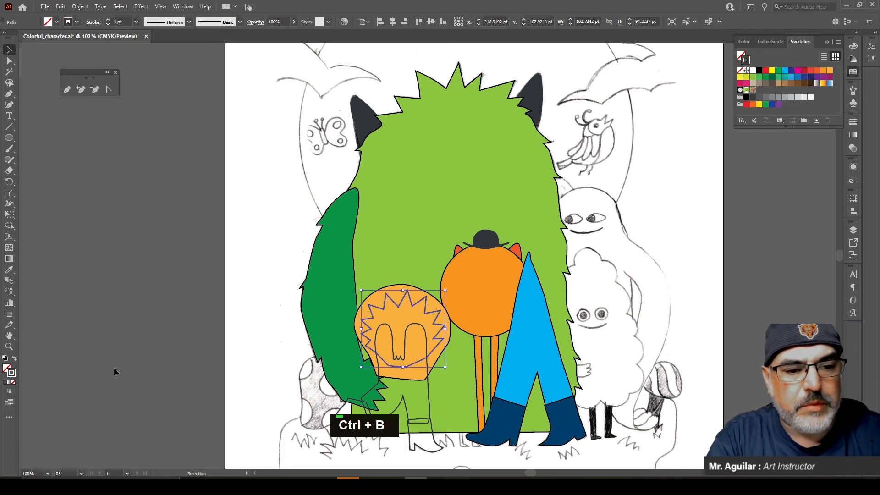
Step: Swap the spiky copy's stroke and fill, apply the red swatch to the fill and deselect it
click(15, 359)
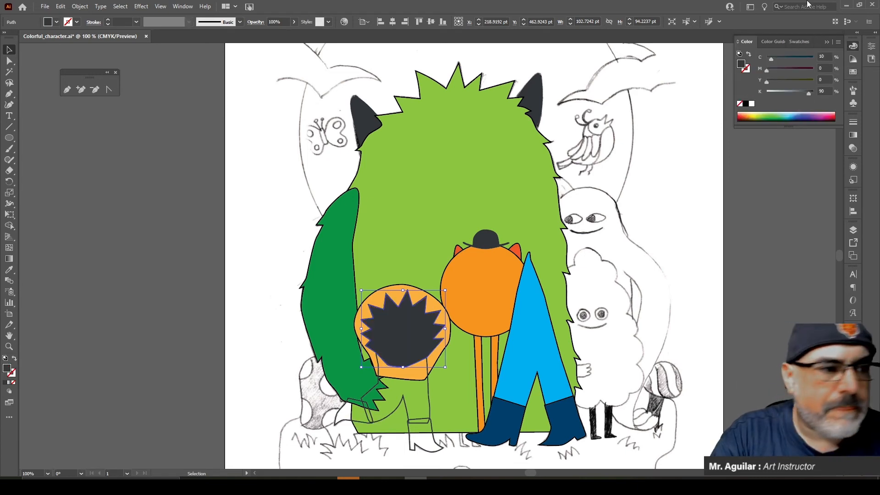
click(853, 73)
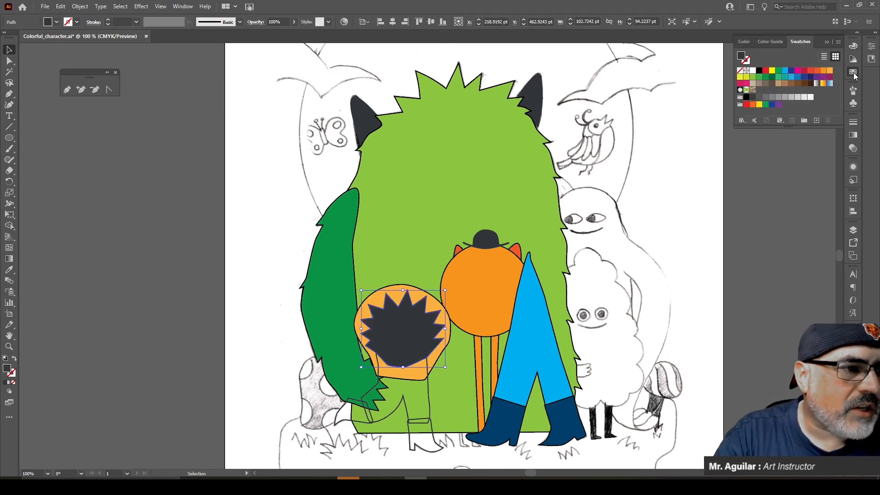
click(811, 72)
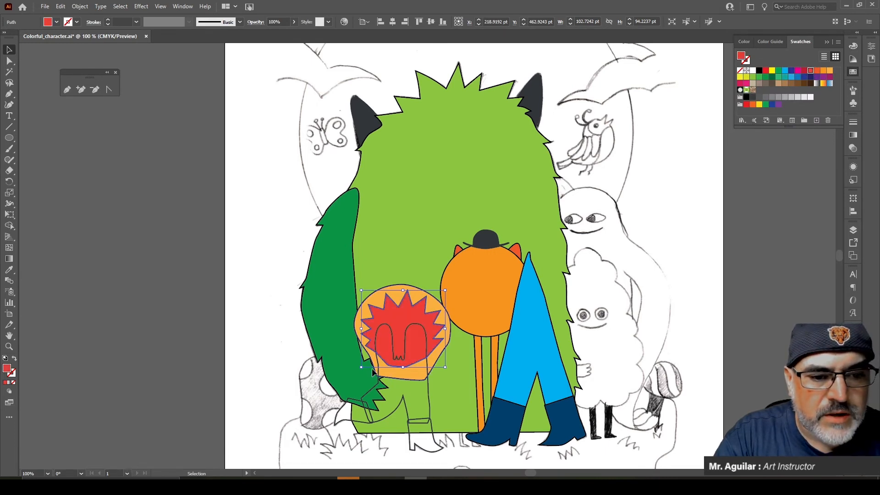
click(209, 417)
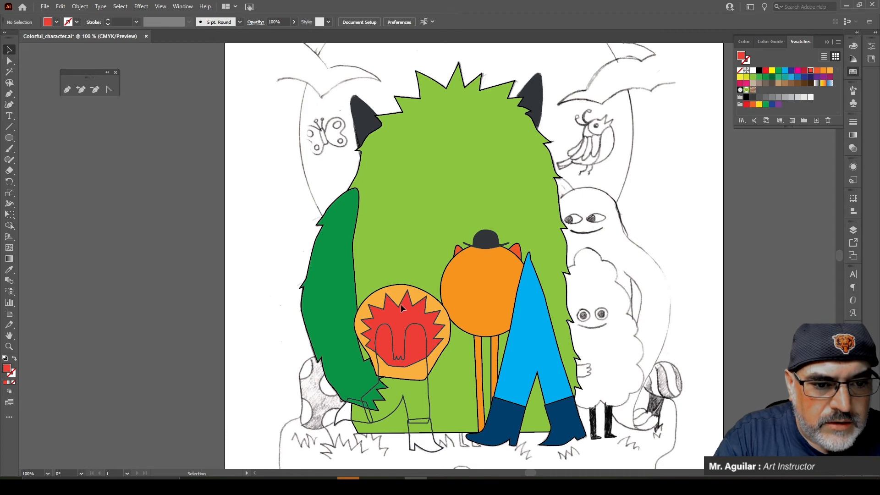
Step: Select the upper spiky outline over the red shape, set its stroke to pure black and deselect it
click(400, 304)
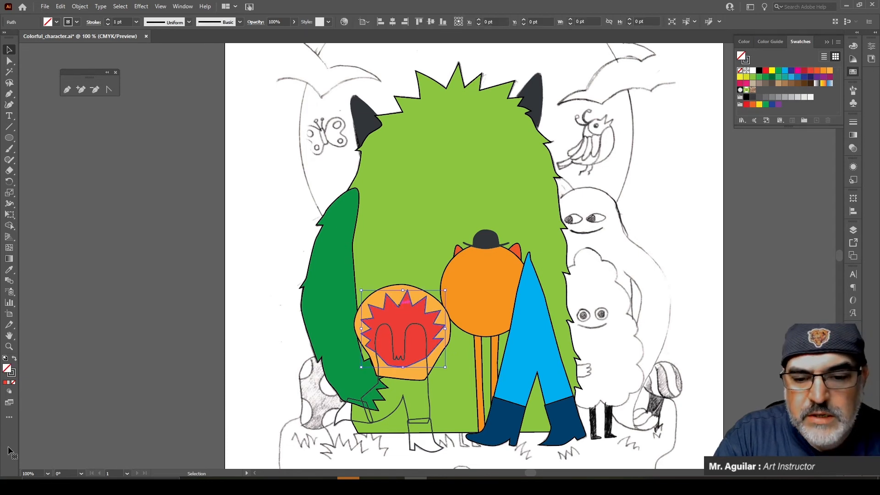
click(9, 375)
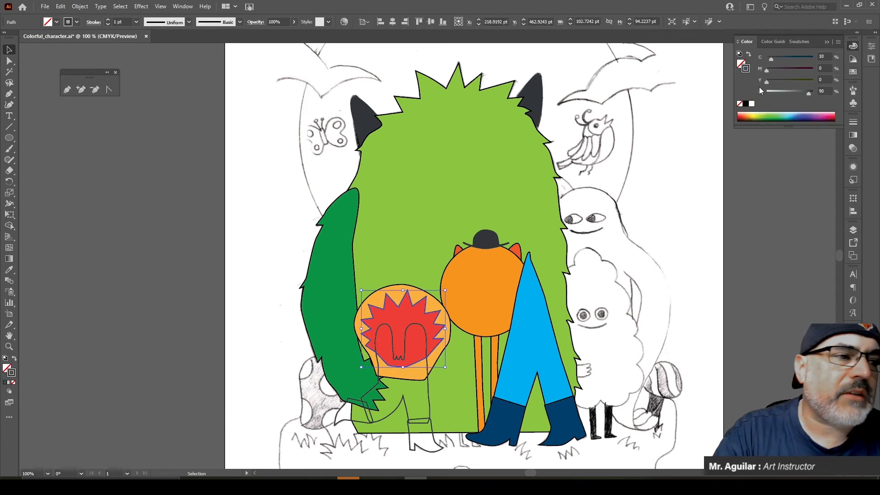
click(695, 215)
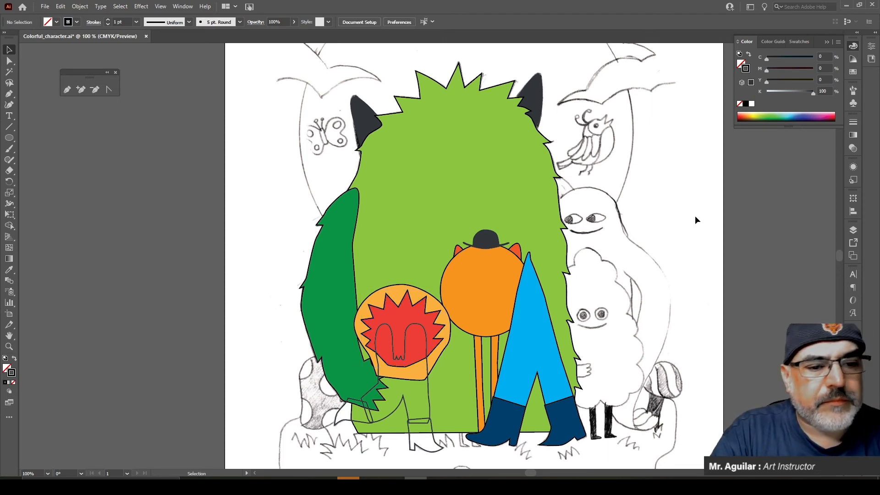
Step: Select the small character's body and legs outline and set its stroke to pure black
click(429, 397)
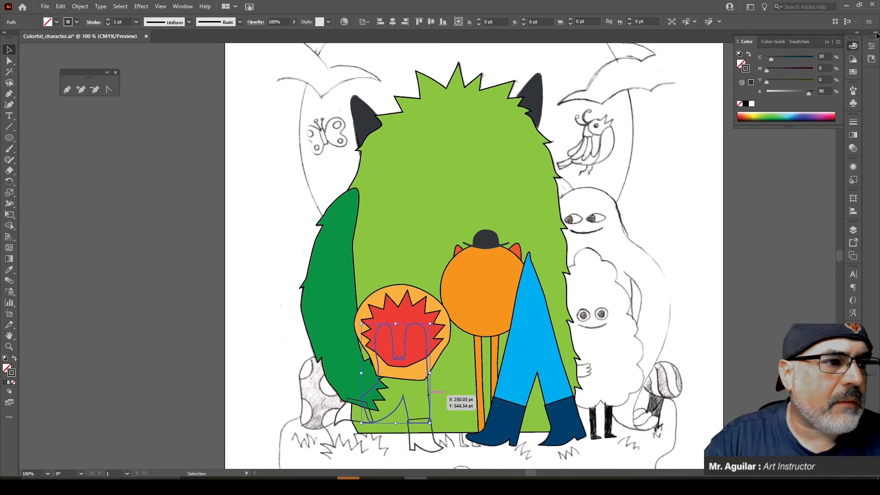
click(853, 72)
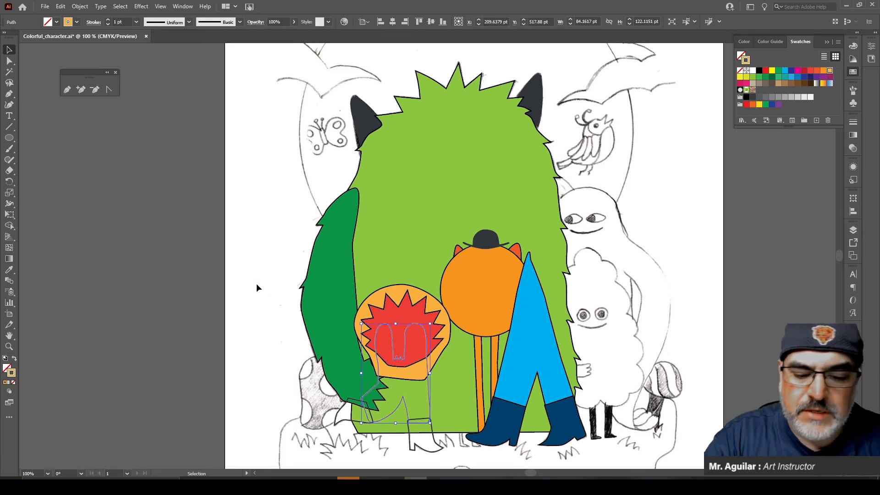
key(ctrl+z)
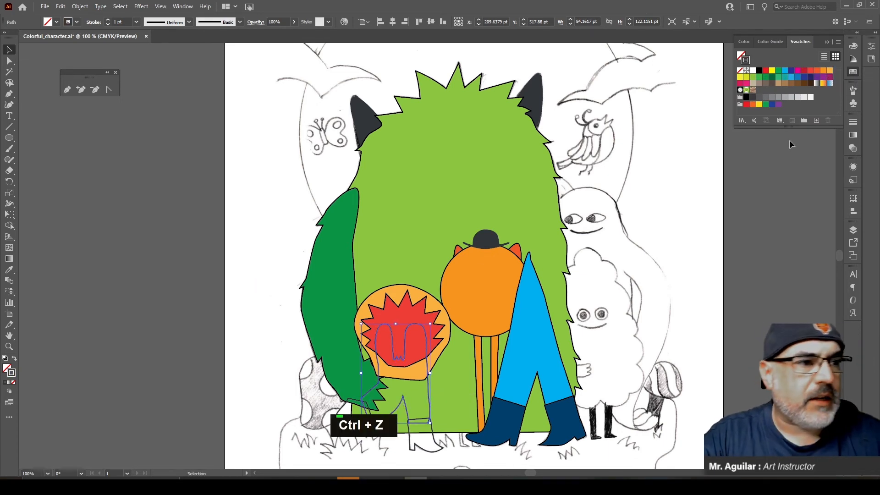
click(747, 96)
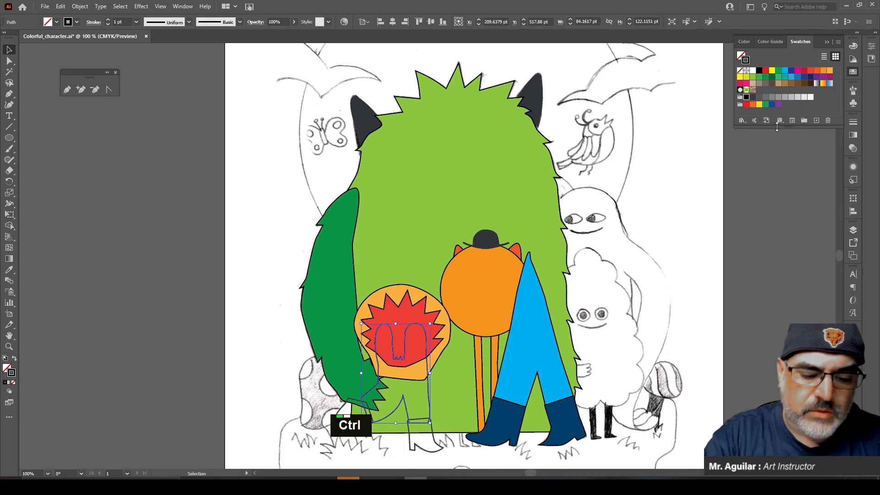
Step: Paste a copy of the body behind the original and give the copy a light orange fill with no stroke
key(ctrl+c)
key(ctrl+b)
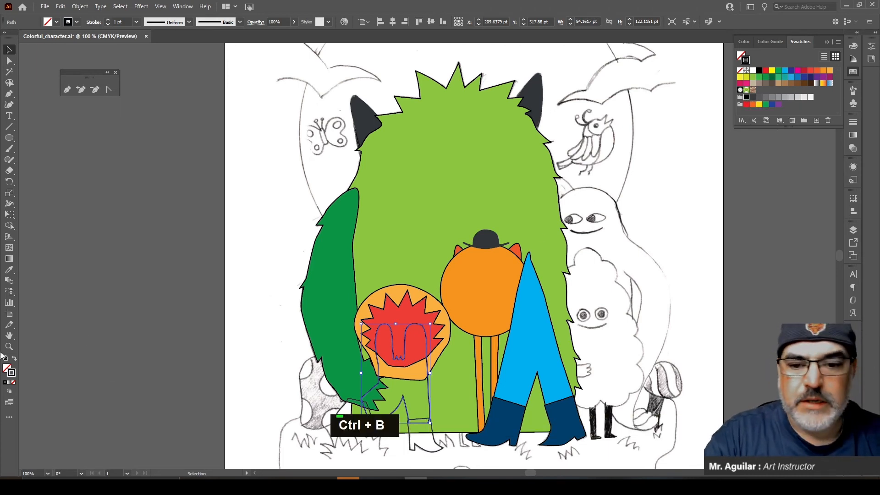
click(15, 361)
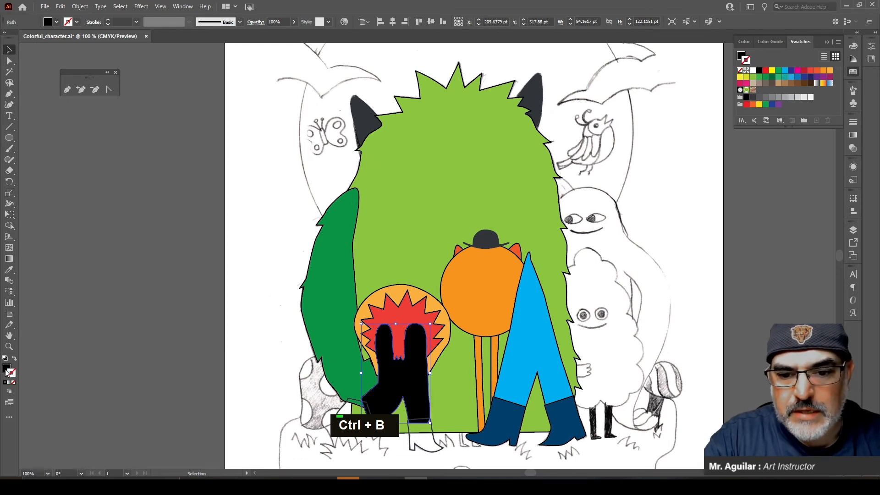
click(6, 369)
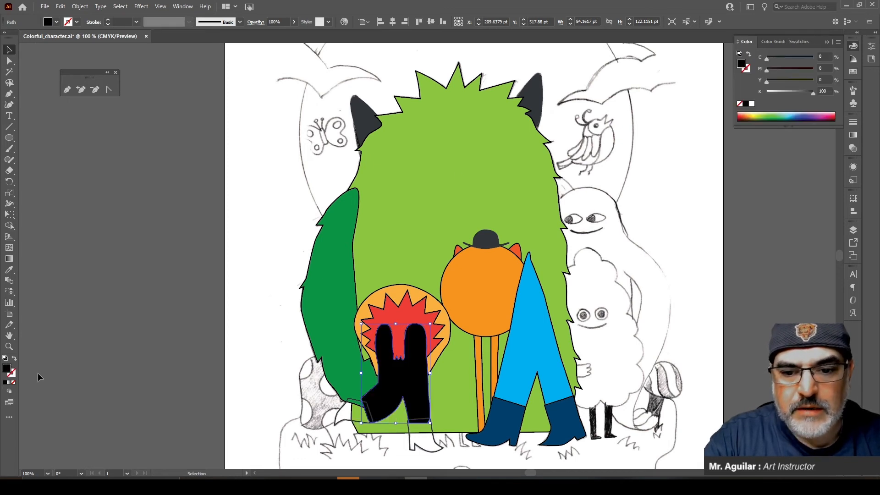
click(853, 73)
click(831, 72)
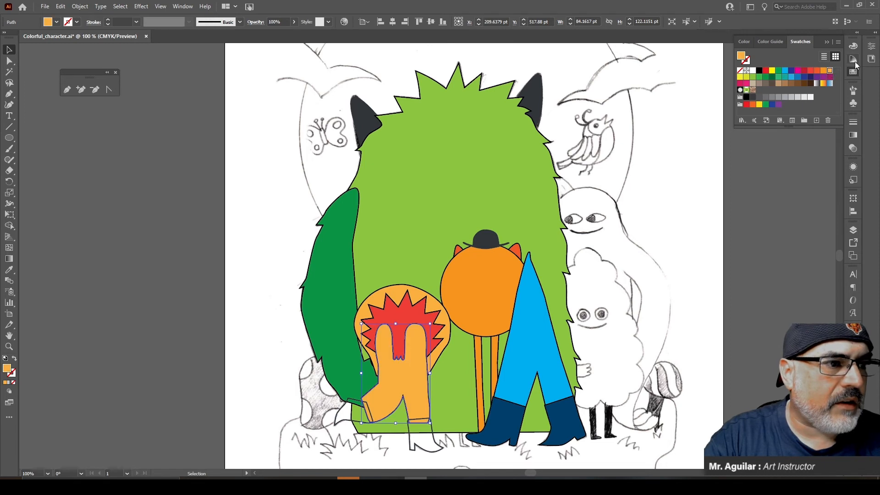
Step: Try Color Guide tints on the body copy's fill, settle on the orange tint one step lighter and deselect it
click(855, 62)
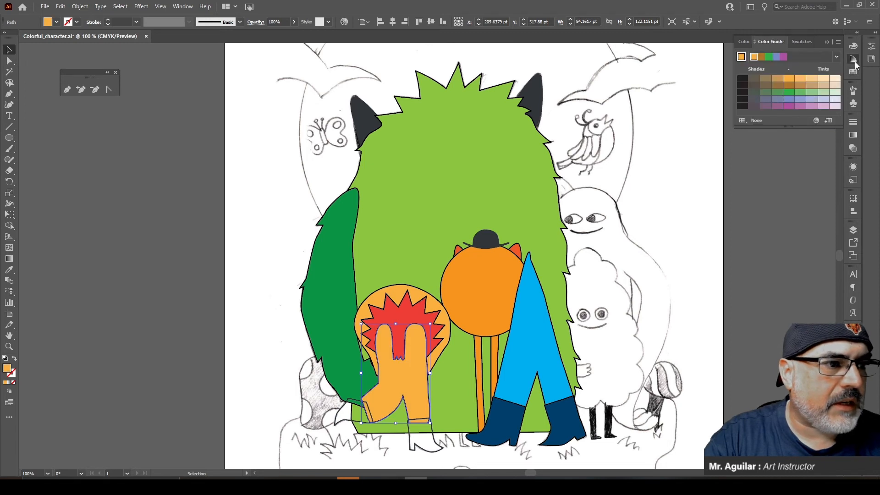
click(824, 79)
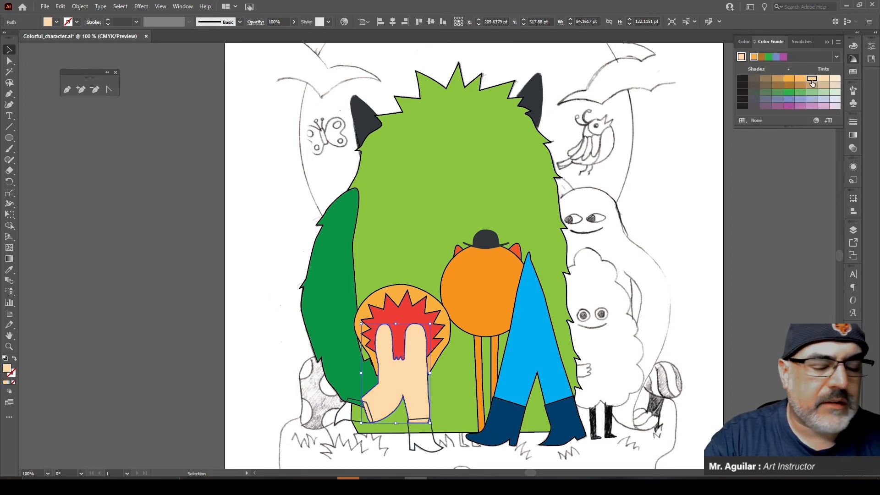
click(812, 81)
click(800, 80)
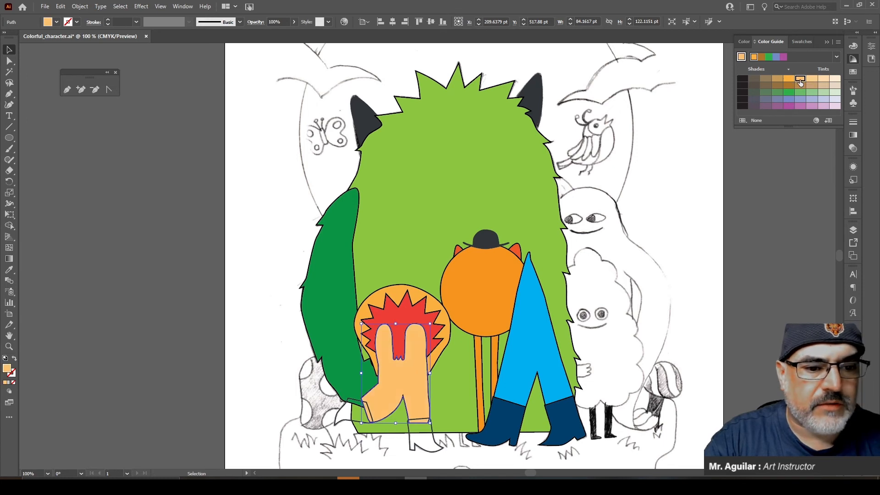
click(811, 81)
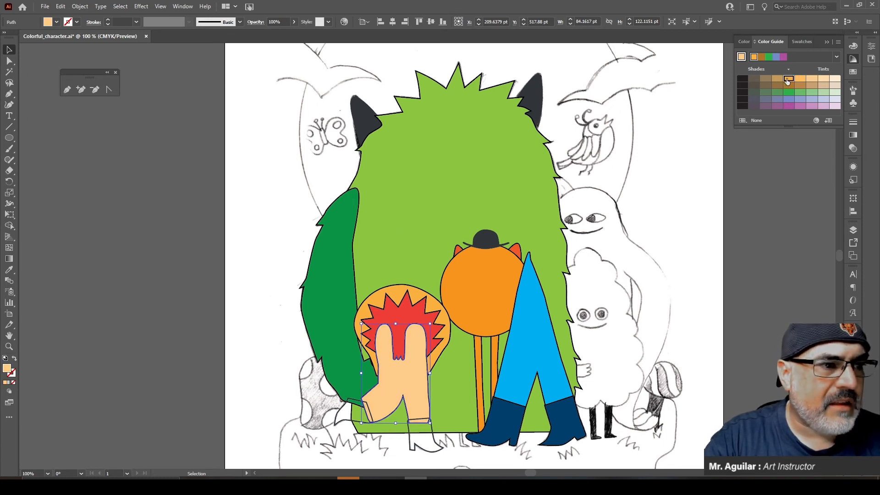
click(788, 81)
click(800, 80)
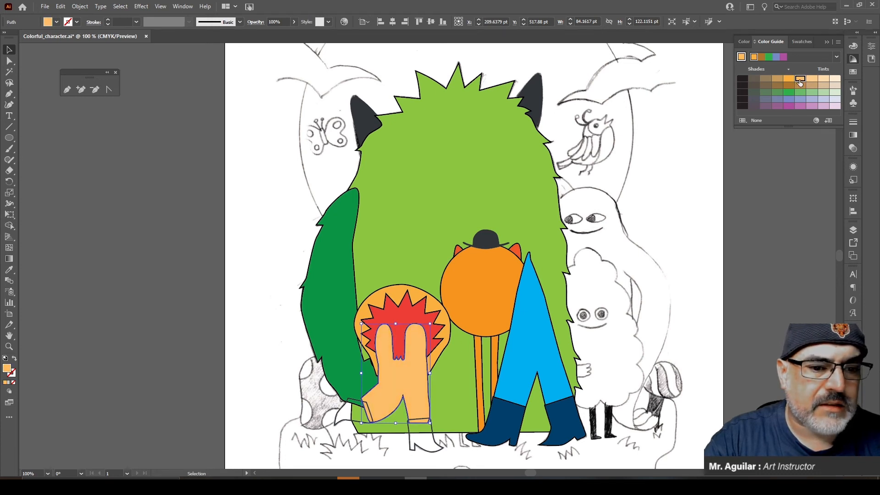
click(811, 81)
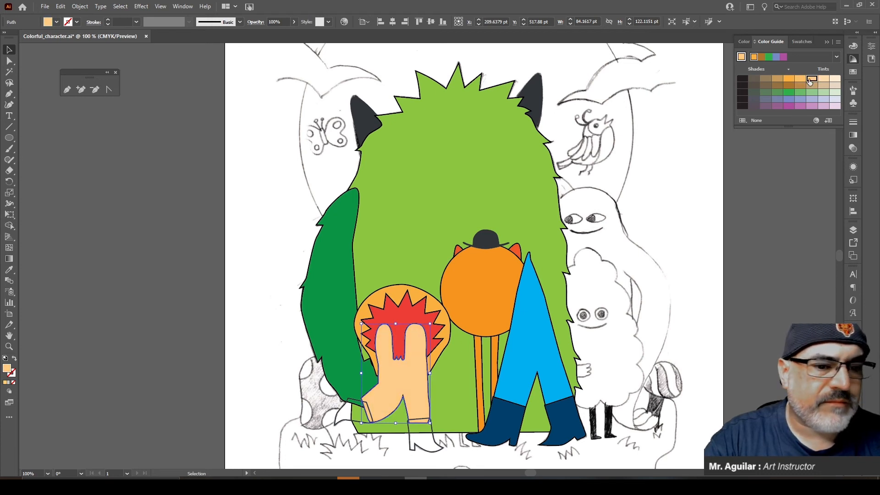
click(823, 80)
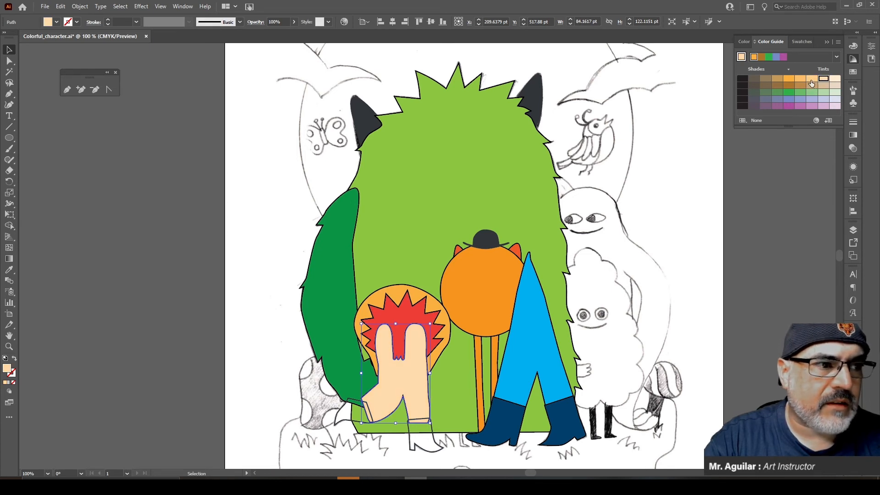
click(811, 80)
click(823, 85)
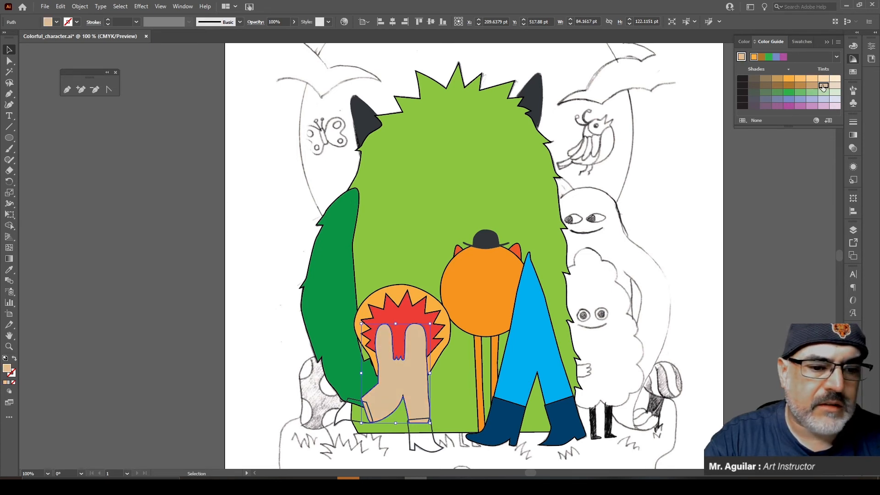
click(790, 86)
click(800, 80)
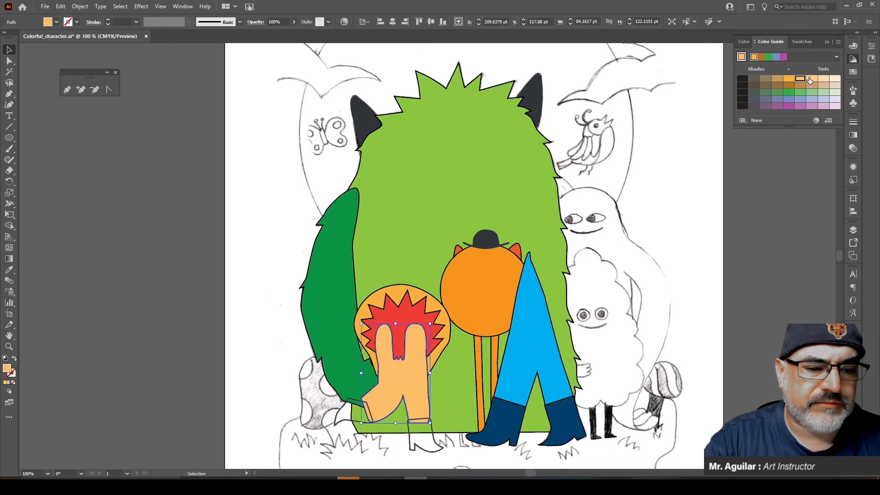
click(811, 79)
click(800, 79)
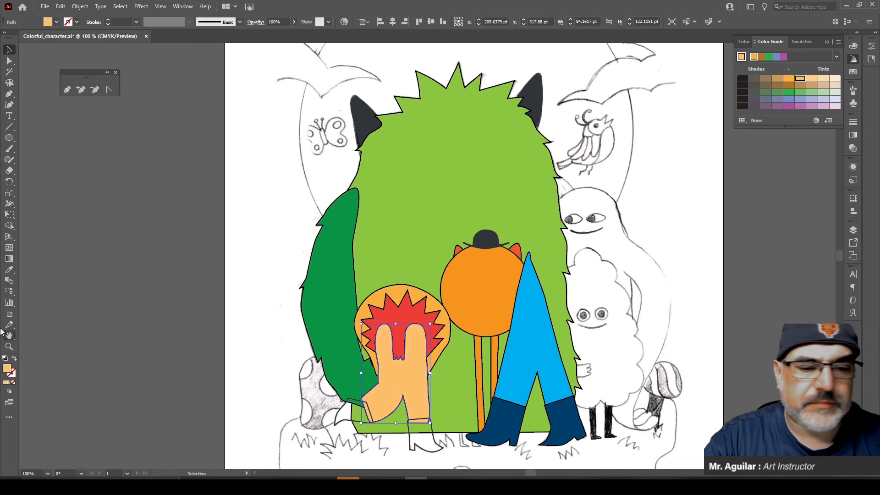
click(97, 288)
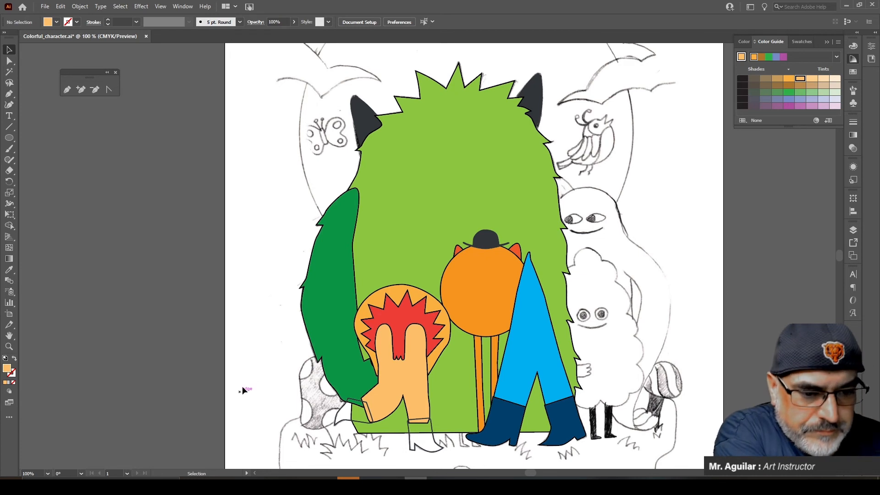
Step: Select both boot outlines of the small character together
click(433, 432)
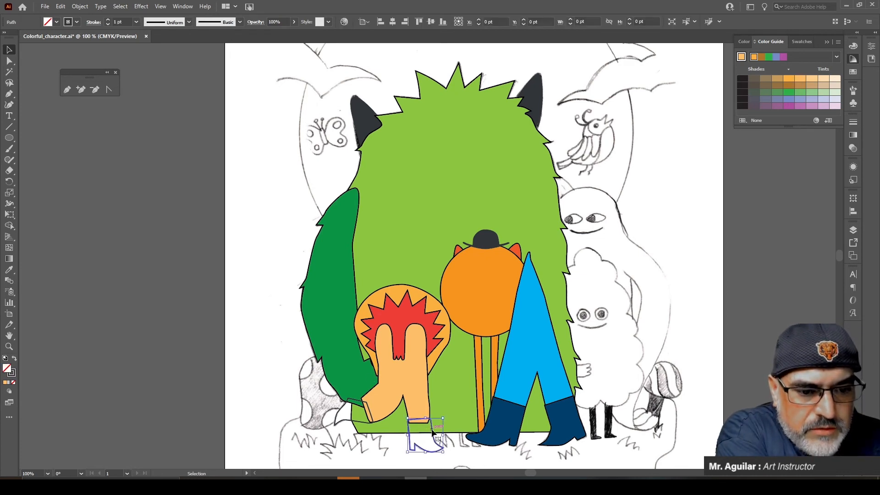
shift+click(357, 424)
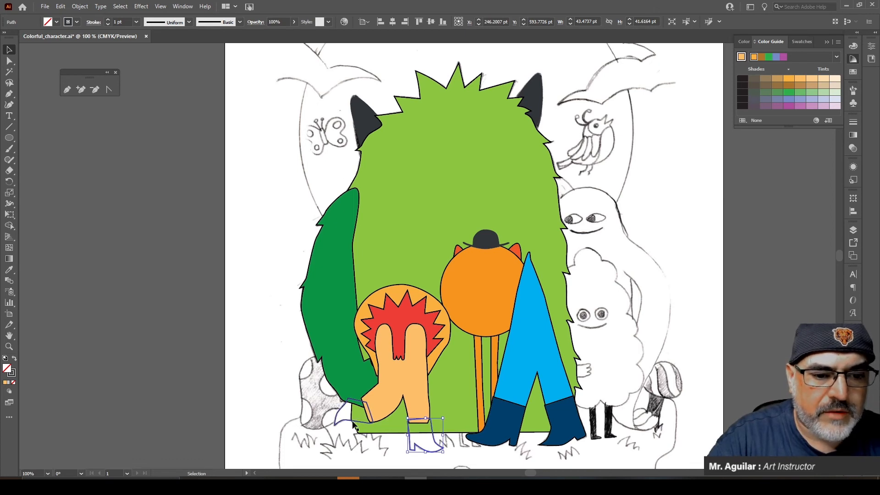
shift+click(355, 427)
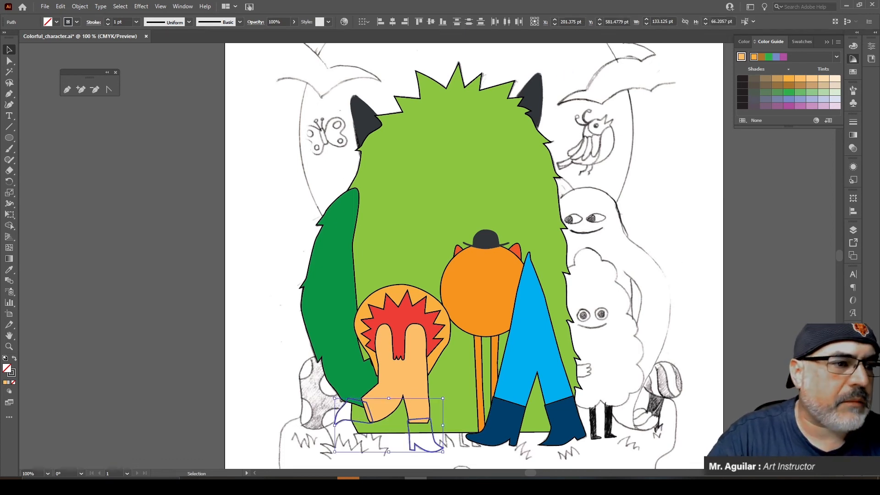
click(852, 73)
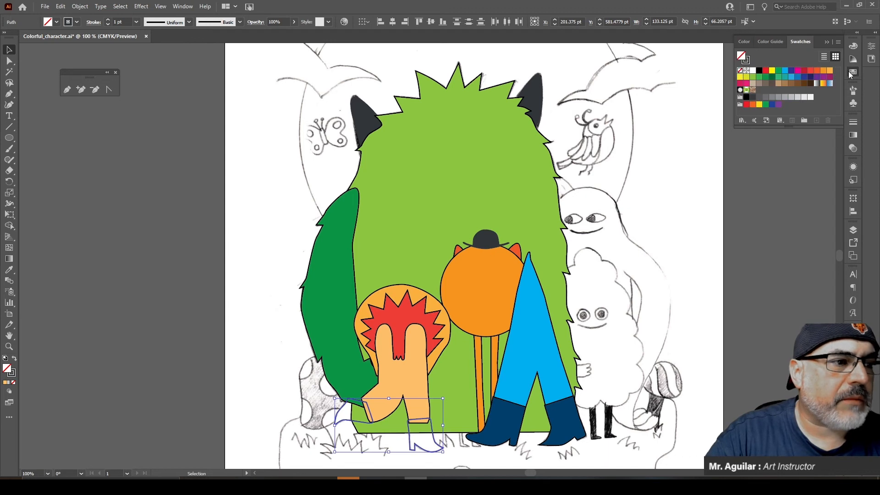
click(746, 98)
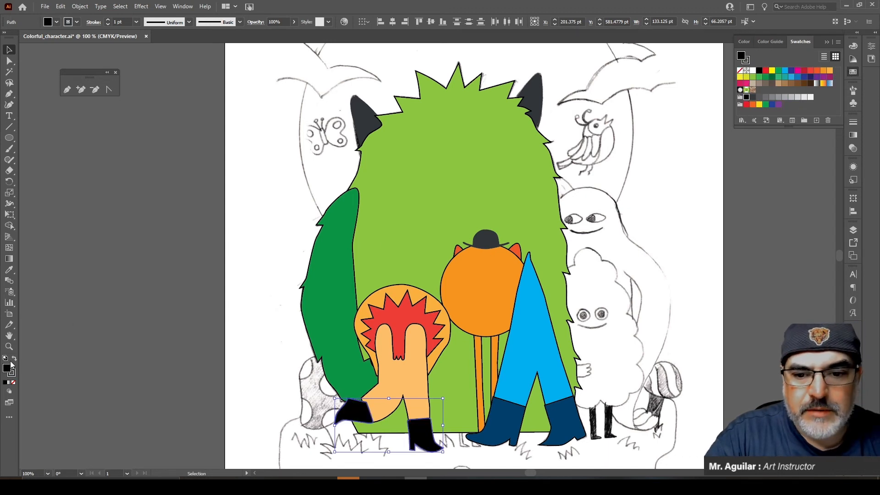
key(ctrl+z)
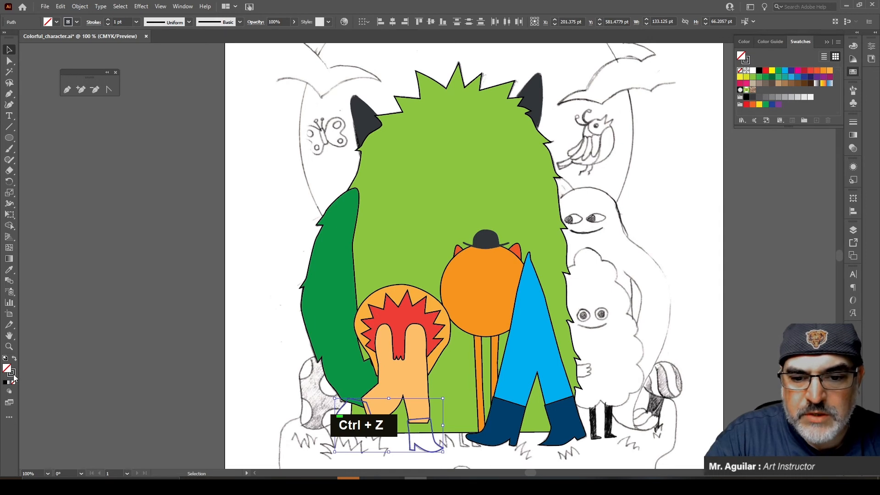
Step: Set the stroke of both boot outlines to pure black and paste copies of them behind the originals
click(14, 376)
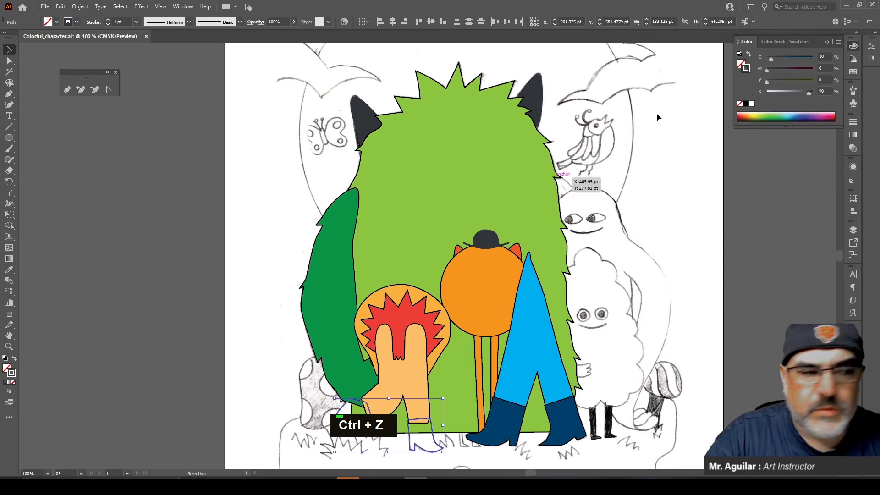
click(745, 104)
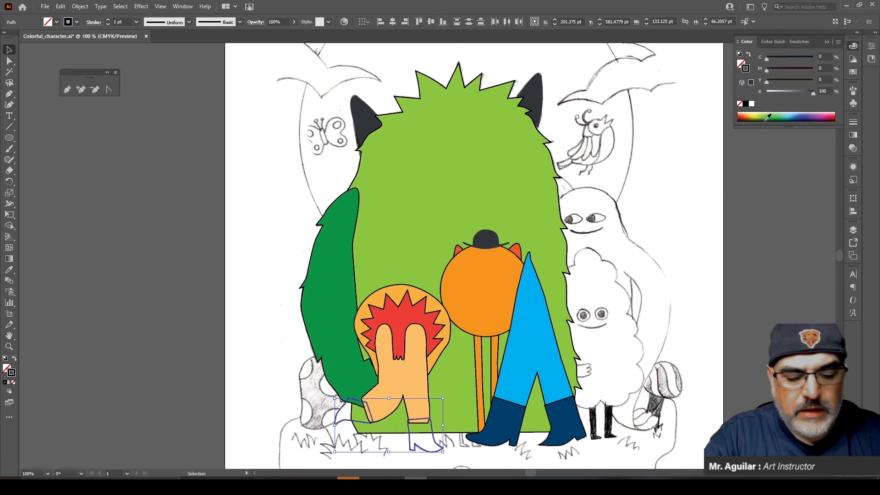
key(ctrl+c)
key(ctrl+b)
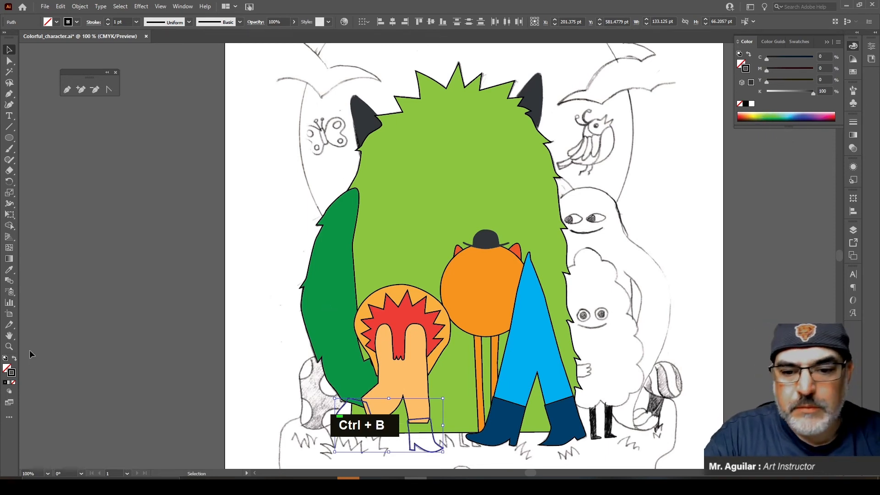
Step: Swap the boot copies' stroke and fill, set the fill to C 10, K 92 and deselect them
click(14, 360)
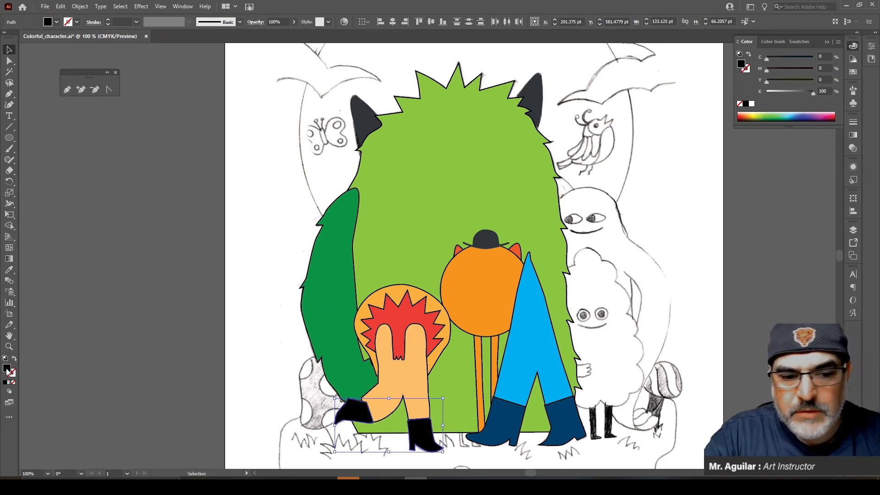
double_click(805, 91)
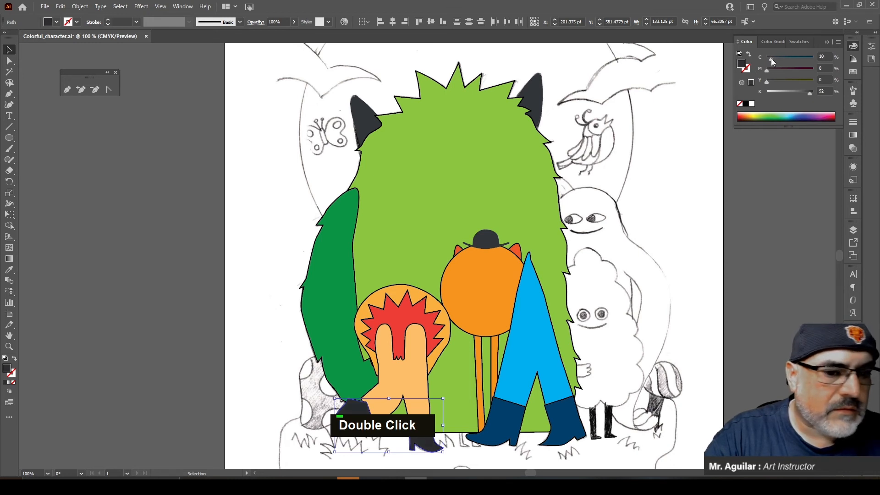
click(716, 151)
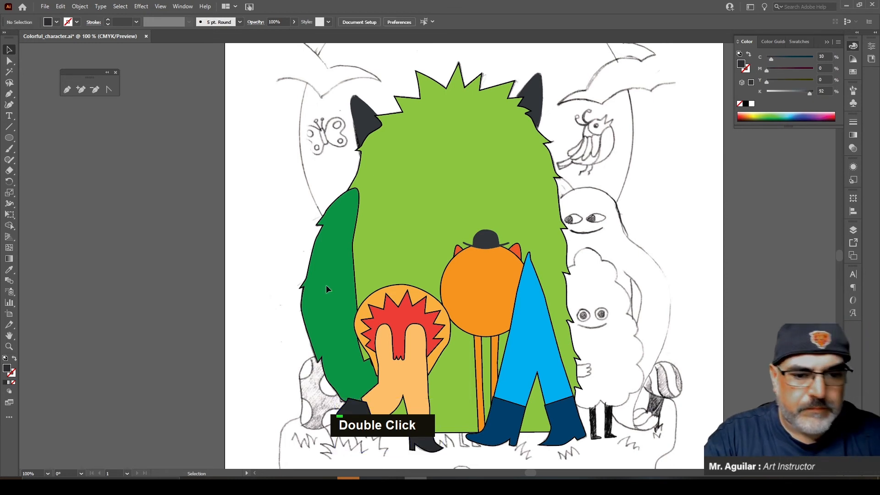
Step: Lock the unlocked Left Leg, Right Leg, Left Ear and Right Ear paths of the orange middle character in the LINE Art layer
scroll(259, 259, down, 4)
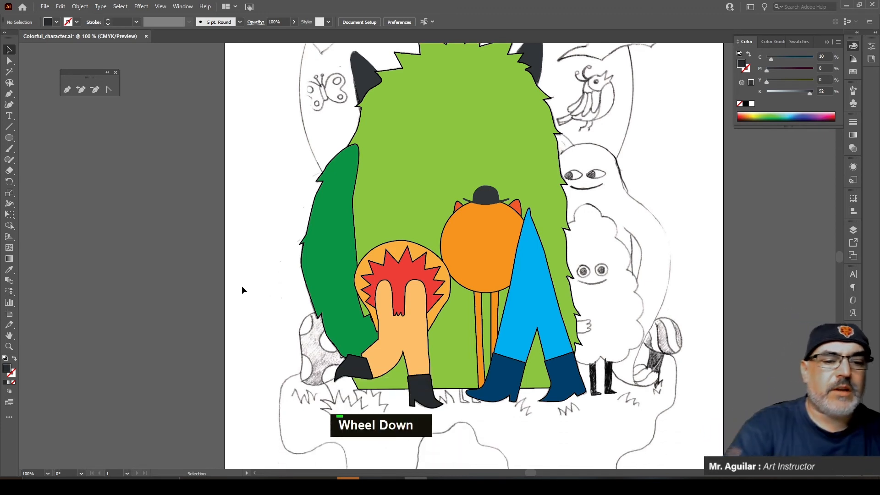
scroll(205, 350, up, 3)
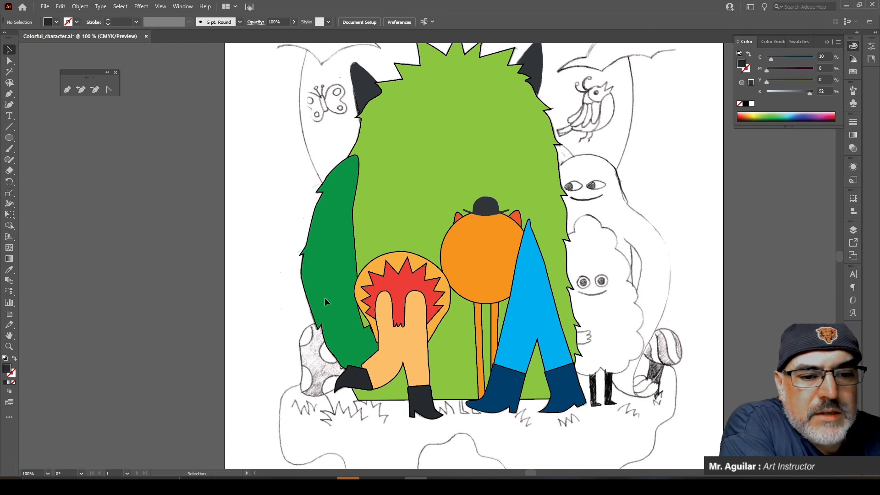
click(851, 231)
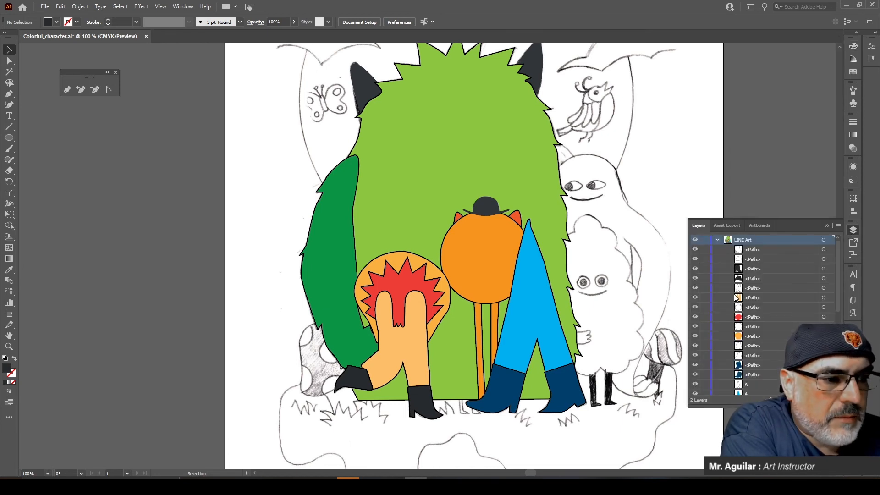
scroll(737, 298, down, 5)
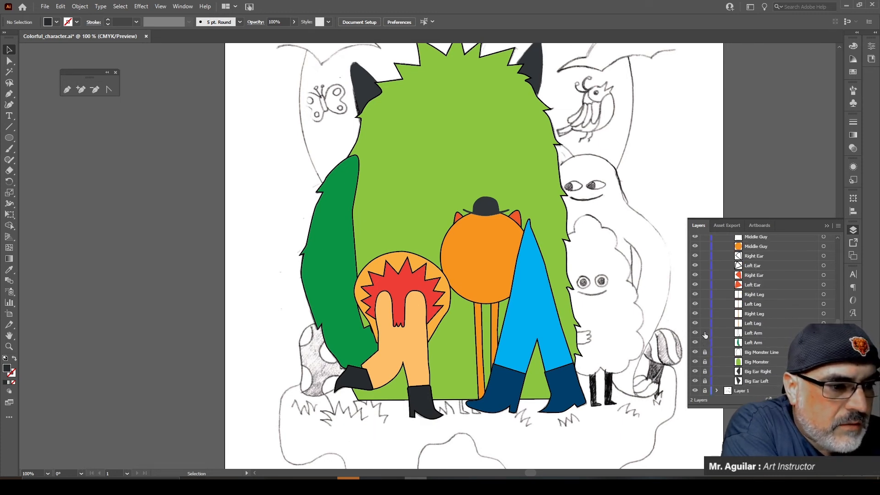
drag(705, 323, 708, 303)
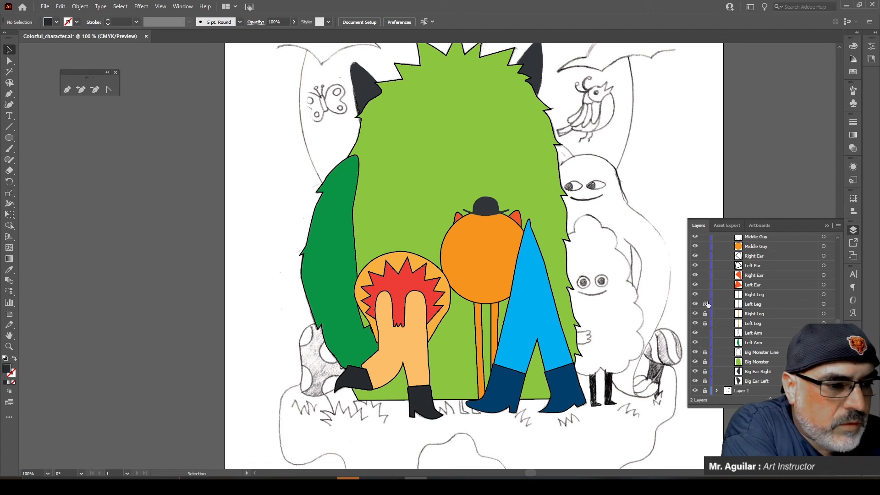
click(706, 294)
click(705, 285)
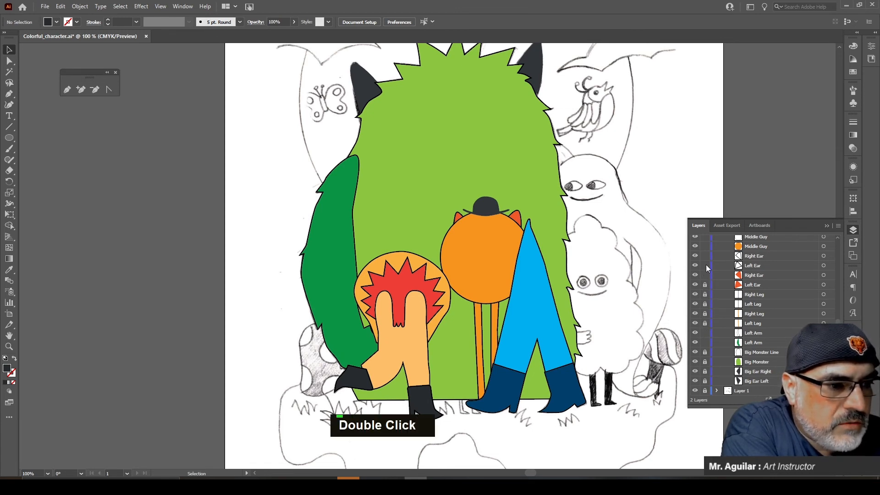
drag(705, 275, 705, 255)
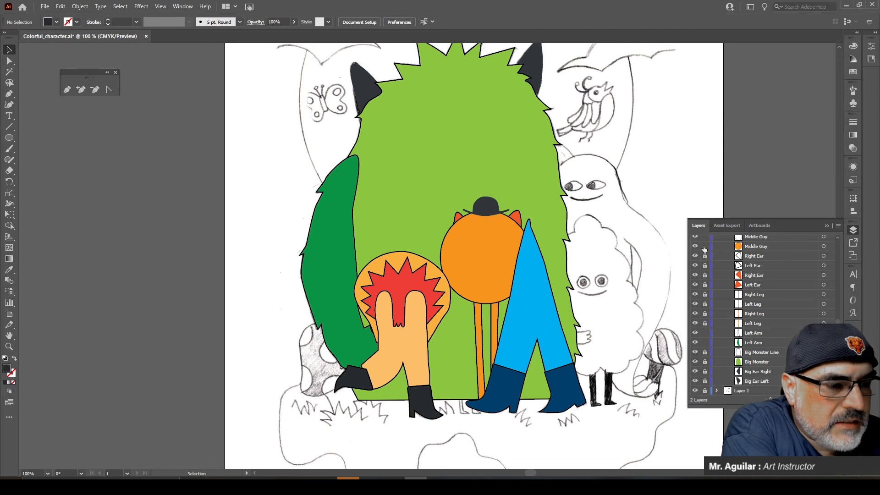
Step: Lock all remaining unlocked paths above the Left Arm pair, from the middle character up to the first path in LINE Art
scroll(698, 259, up, 2)
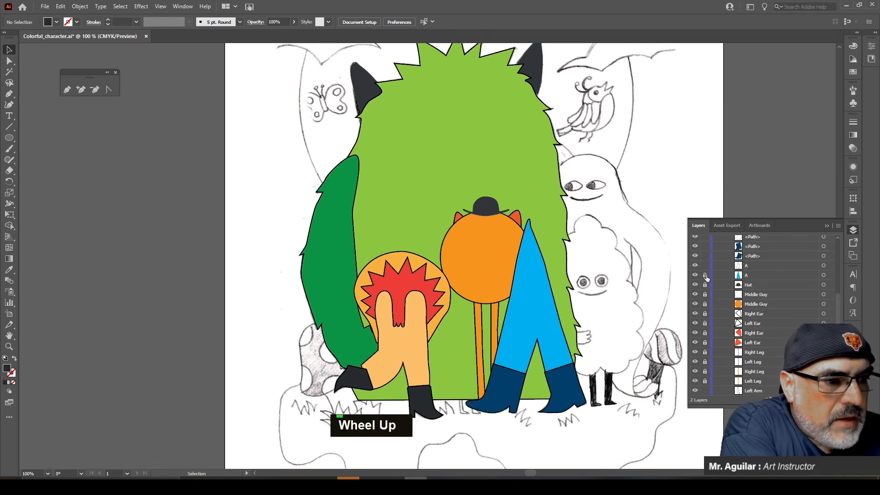
scroll(706, 278, up, 4)
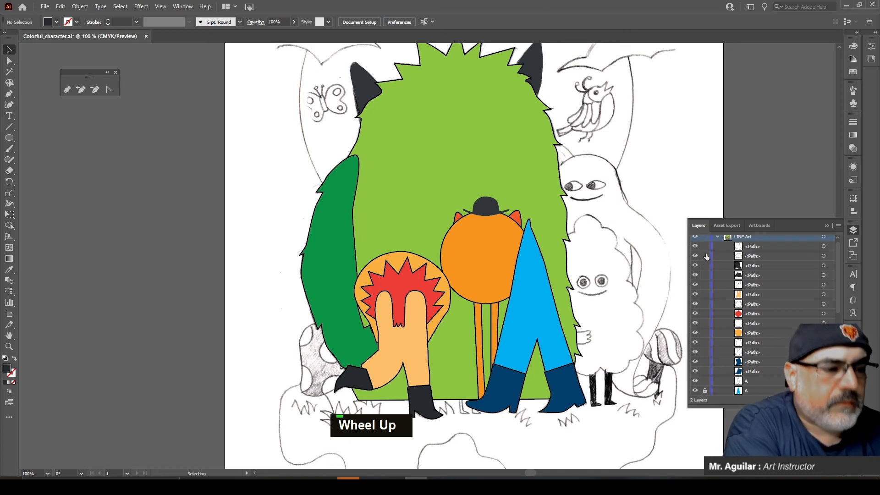
drag(706, 247, 704, 380)
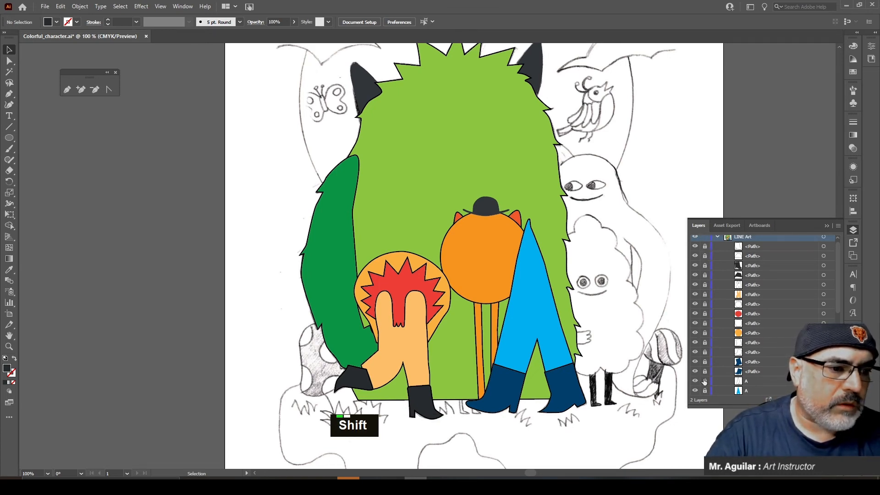
scroll(708, 369, down, 5)
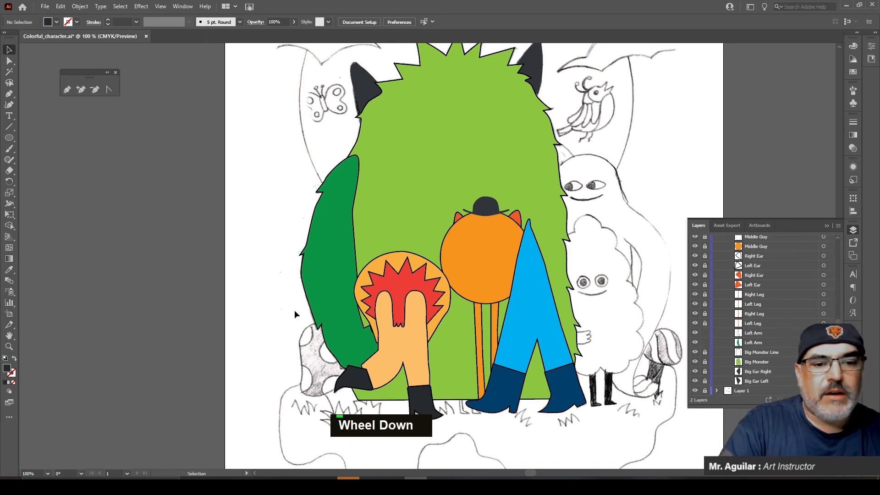
Step: Select the big monster's green left arm together with its outline and paste copies of both in front
click(331, 273)
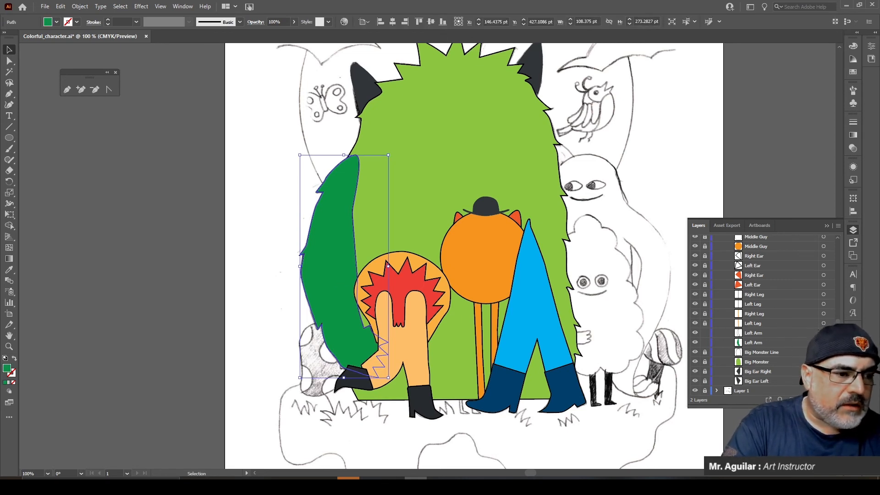
shift+click(823, 333)
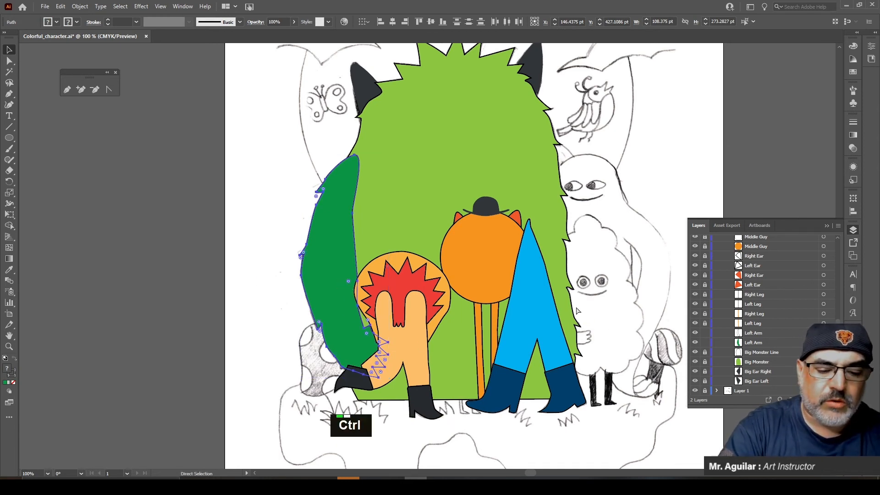
key(ctrl+c)
key(ctrl+f)
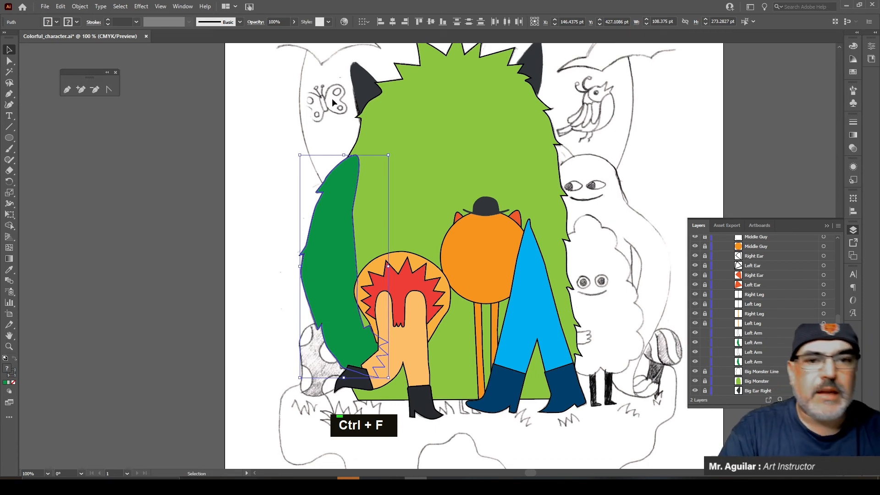
Step: Bring the left arm copies to the front of all artwork and move the original Left Arm pair below Big Monster
click(81, 6)
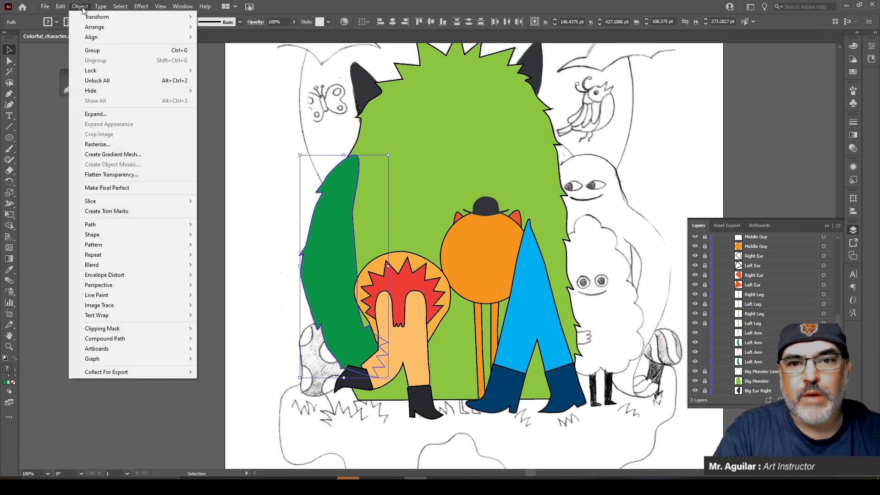
mouse_move(119, 26)
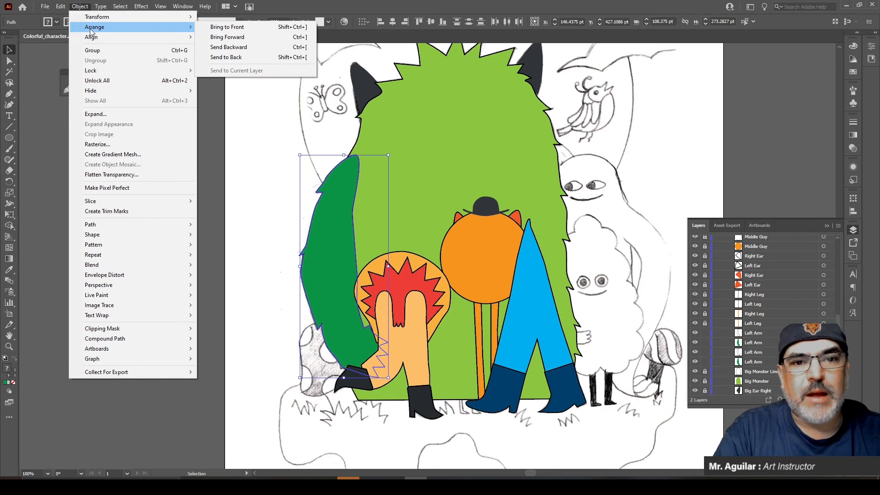
click(226, 28)
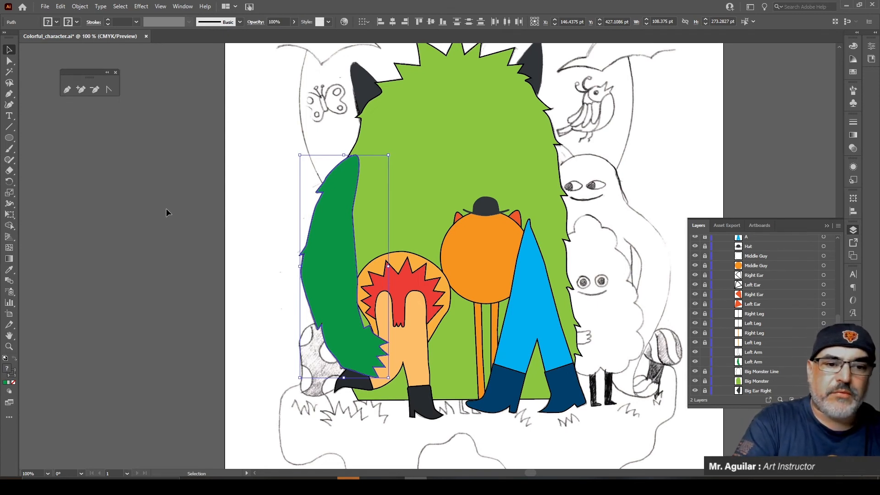
scroll(800, 306, down, 2)
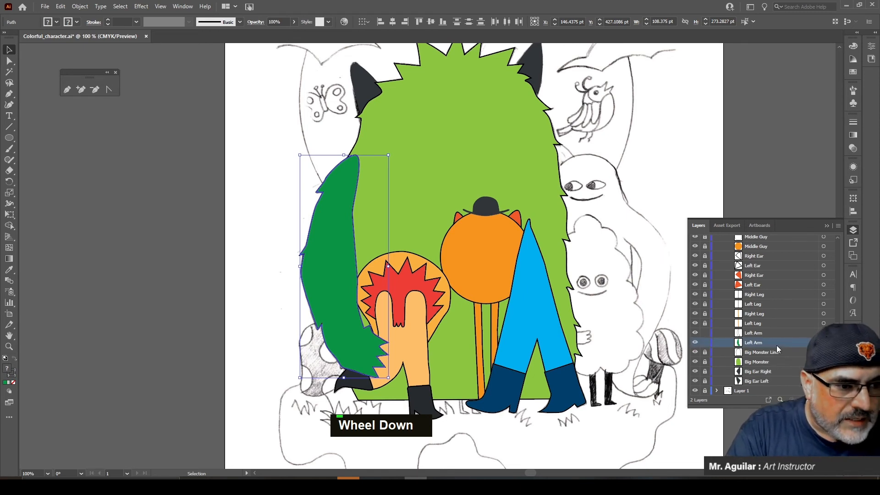
drag(777, 345, 762, 362)
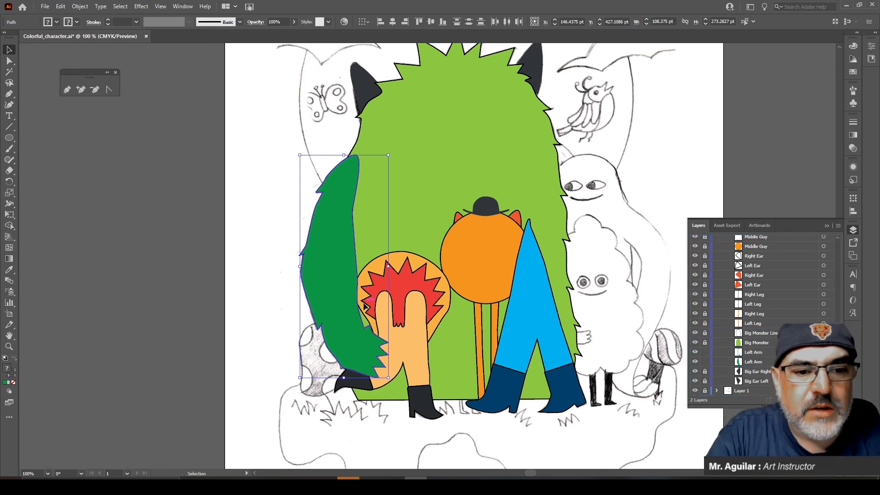
click(705, 342)
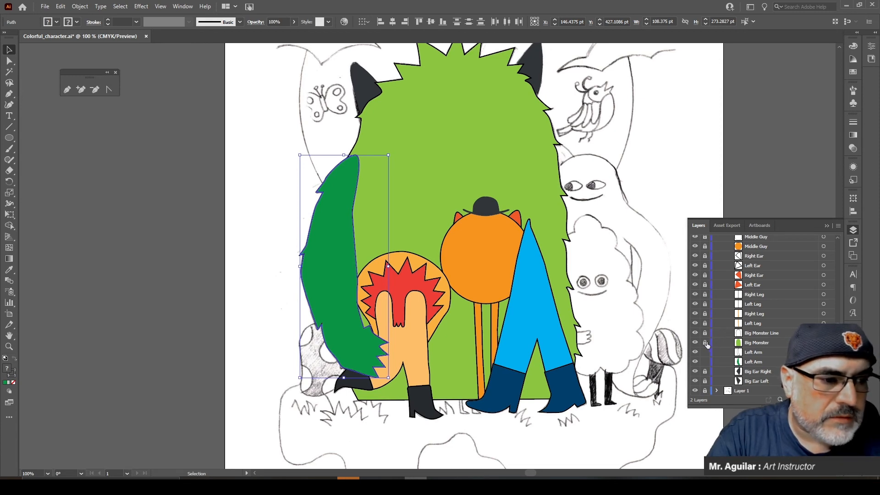
click(405, 223)
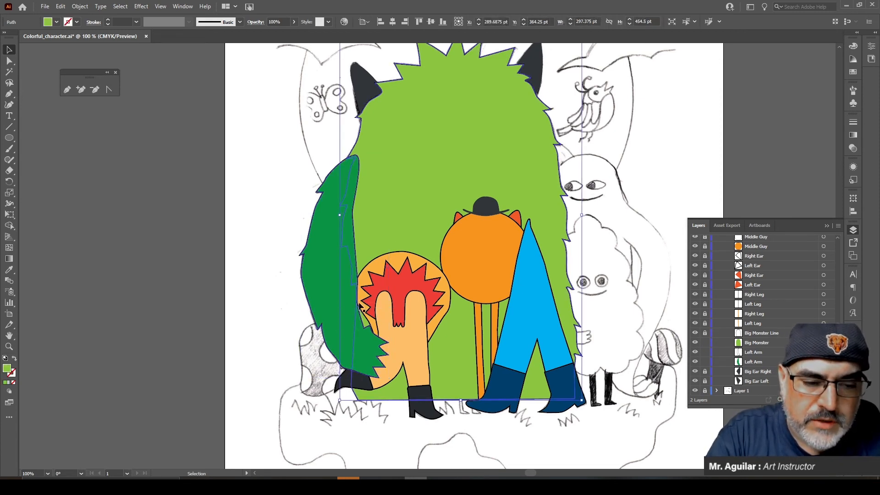
double_click(705, 342)
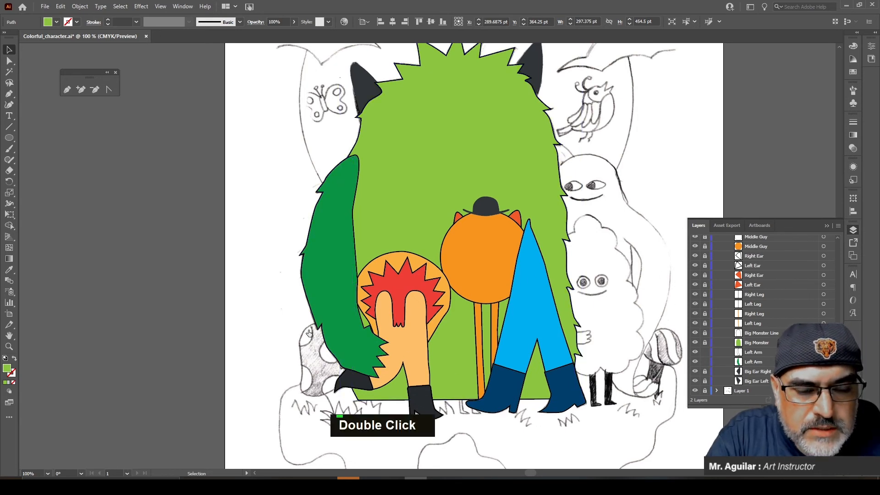
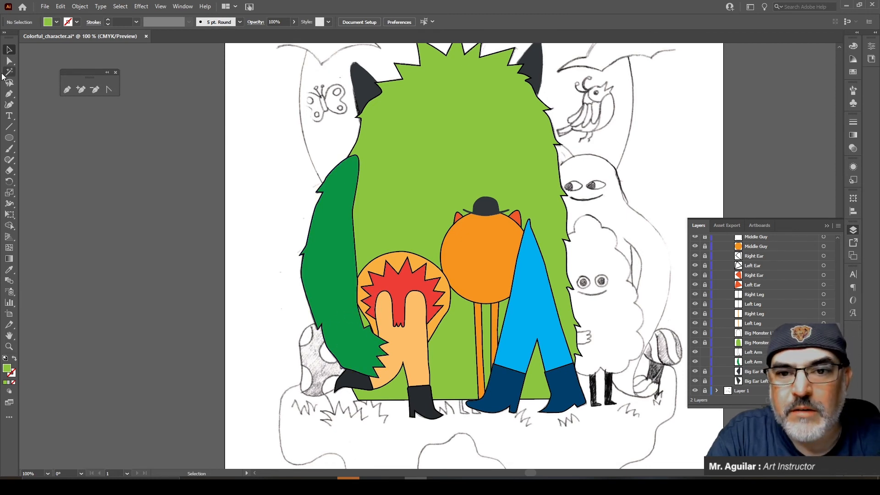
Step: Draw a rectangle about 124 by 222 pt over the upper part of the left arm and fill it with medium gray
click(9, 138)
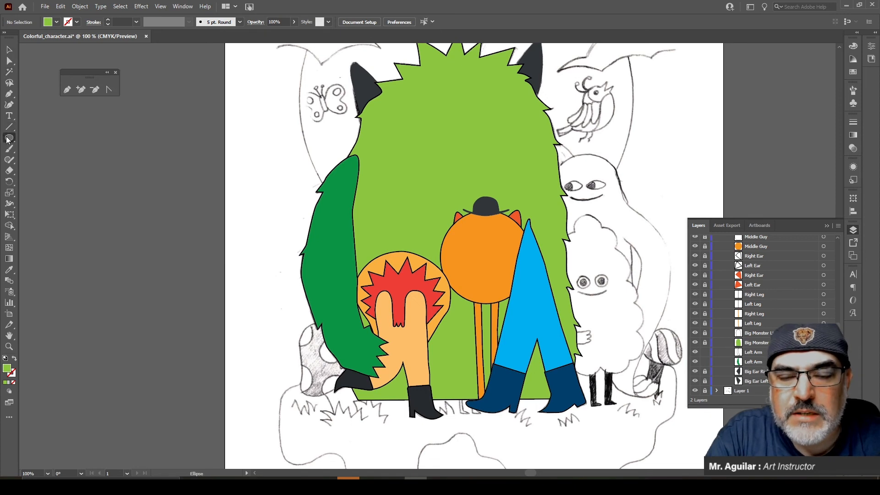
drag(9, 139, 45, 137)
drag(272, 249, 372, 319)
click(9, 50)
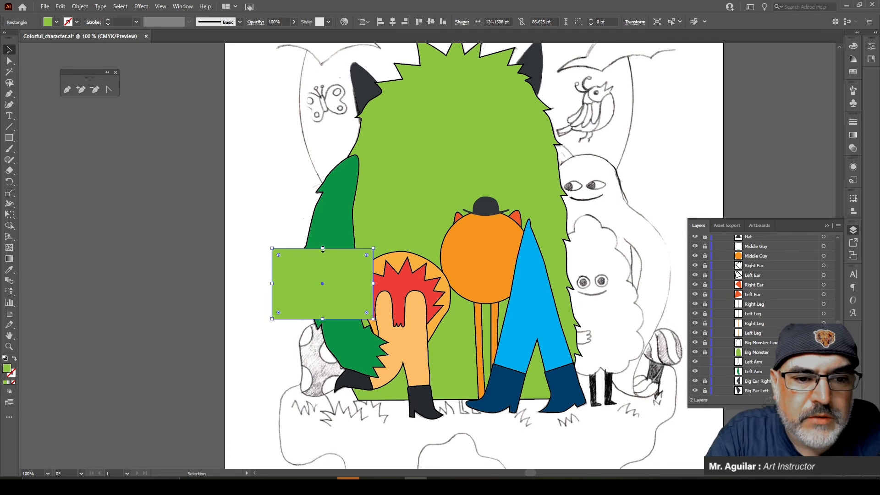
drag(323, 248, 327, 126)
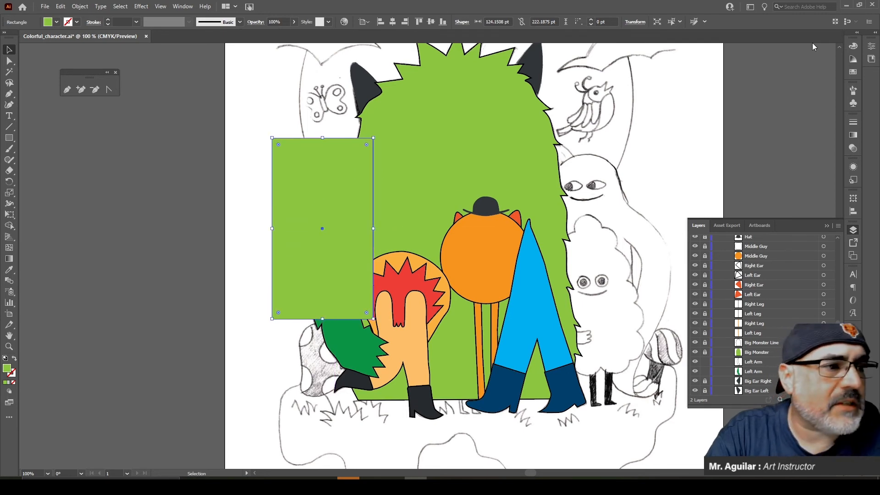
click(853, 72)
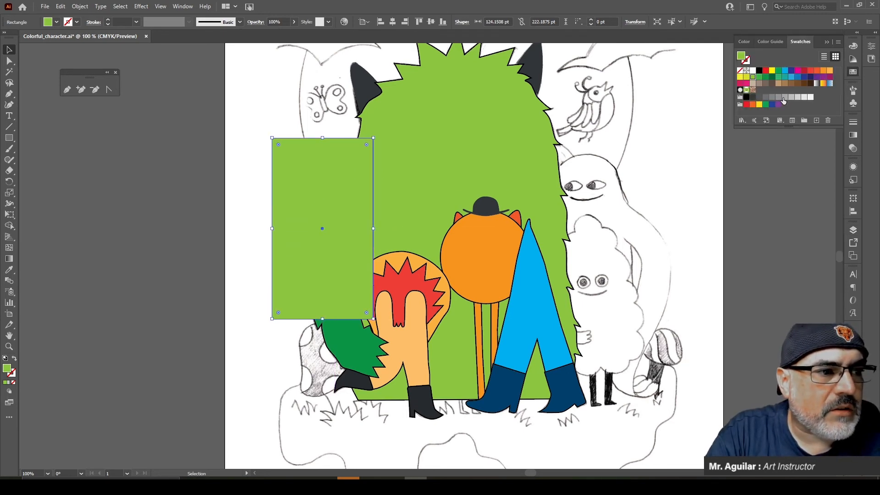
click(778, 97)
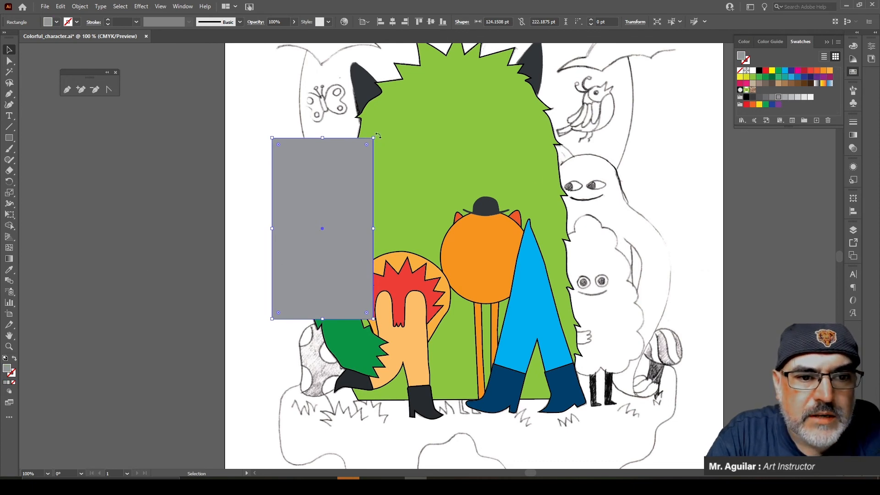
Step: Tilt the gray rectangle slightly counterclockwise over the upper arm and widen it to about 141 pt
drag(380, 136, 367, 132)
mouse_move(320, 217)
mouse_down()
mouse_move(289, 197)
mouse_move(307, 212)
mouse_up()
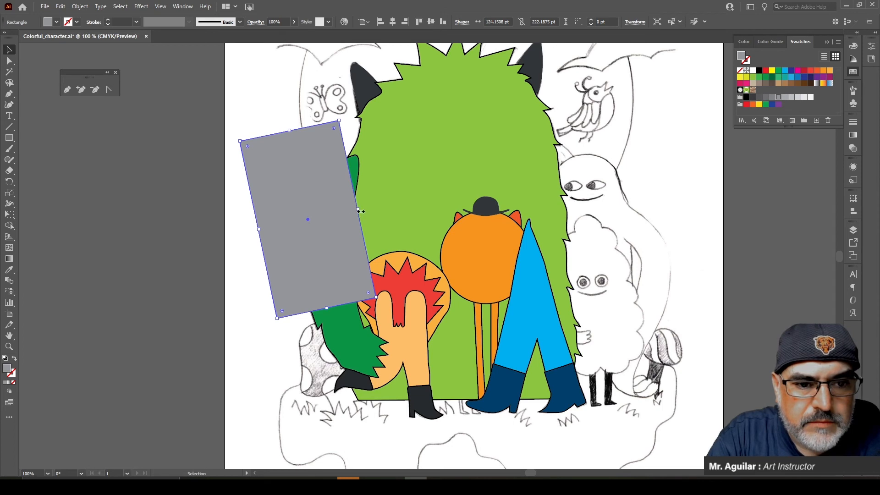
drag(361, 212, 371, 207)
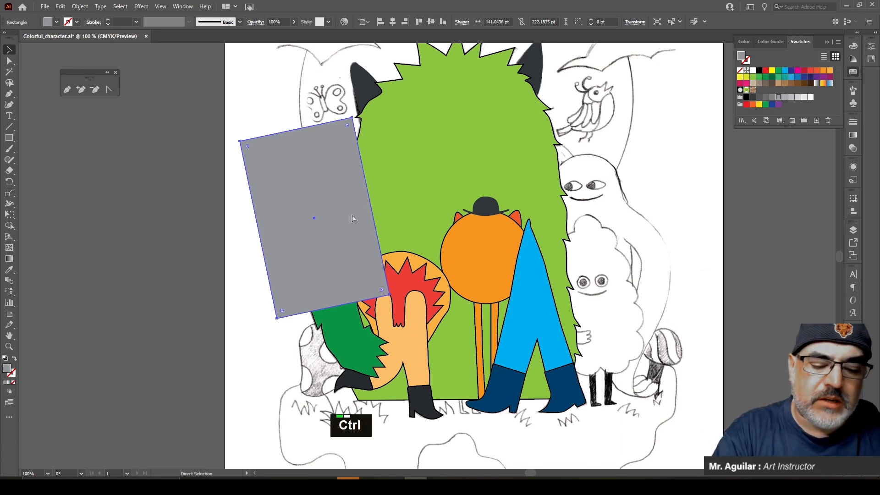
Step: Paste a copy of the gray rectangle in front of the original and hide the upper copy
key(ctrl+f)
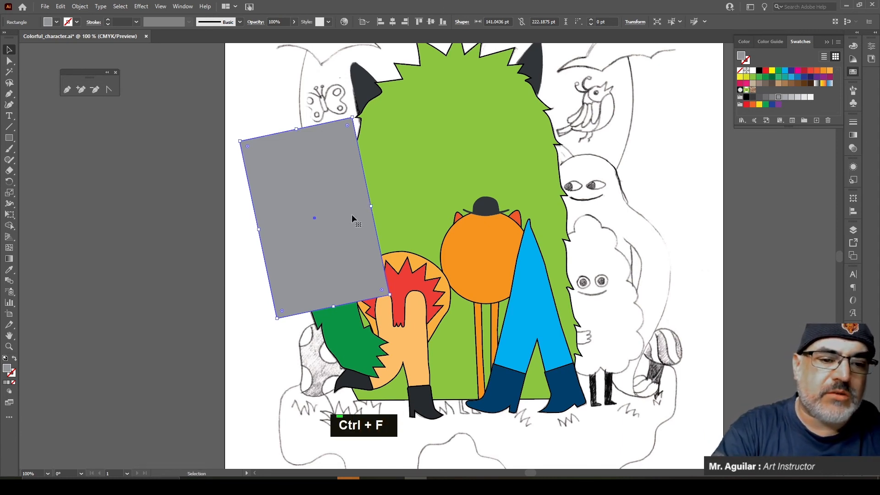
click(853, 231)
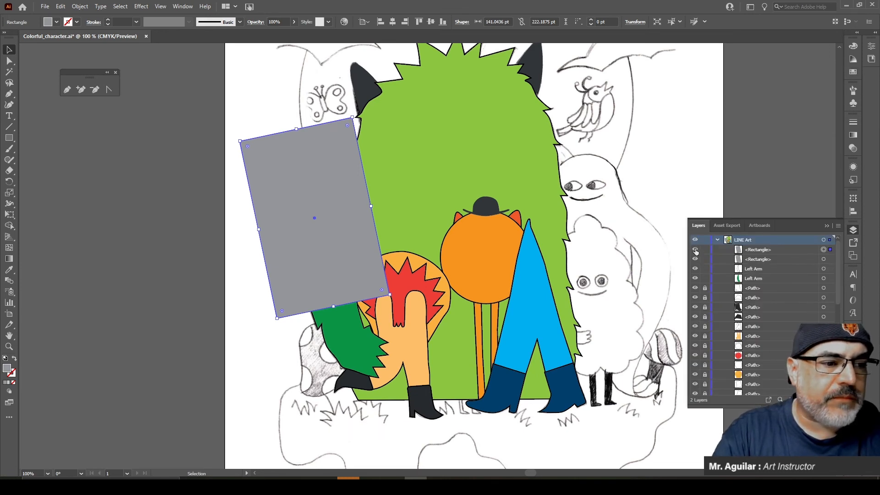
click(696, 250)
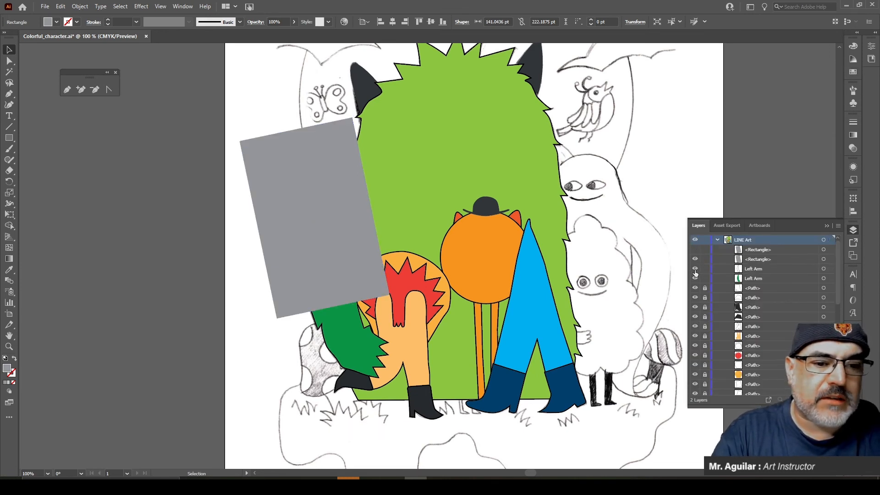
Step: Hide the Left Arm outline copy and subtract the visible gray rectangle from the green arm fill copy with Minus Front
click(695, 269)
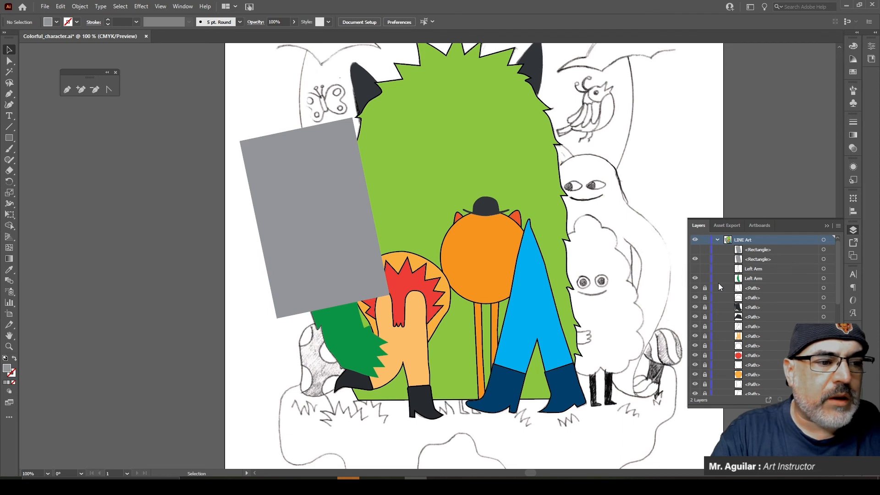
click(824, 279)
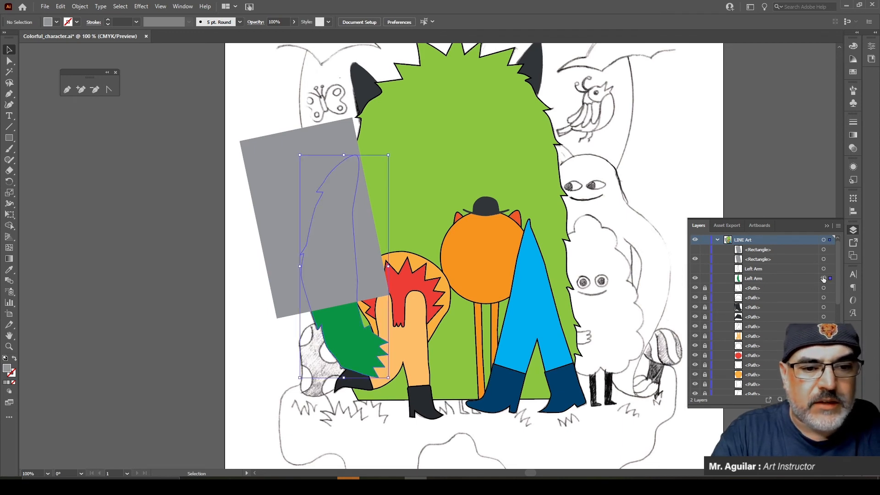
shift+click(285, 206)
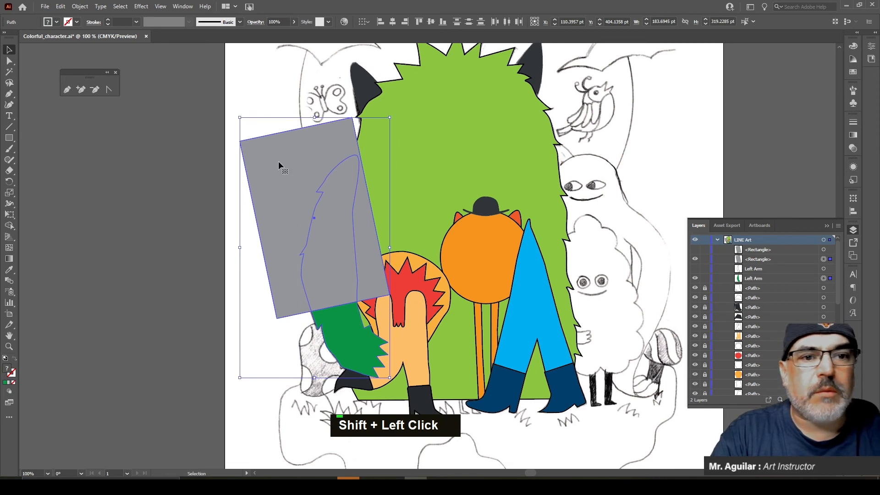
click(179, 10)
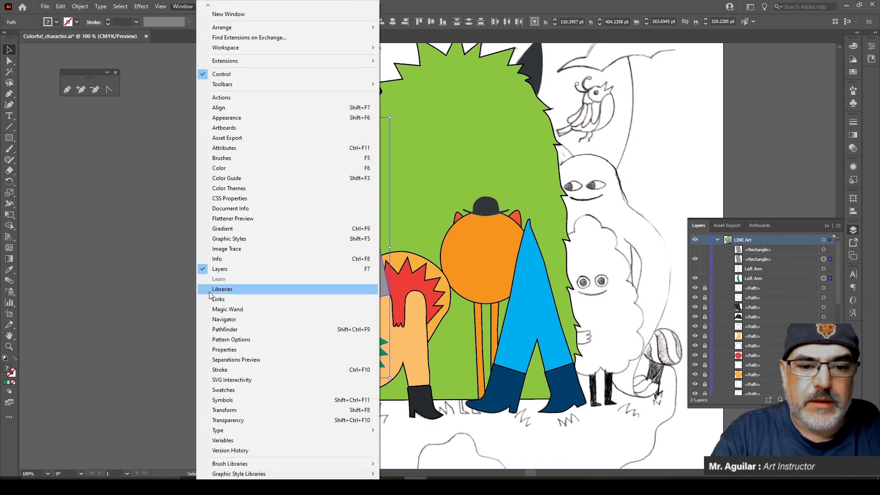
click(222, 330)
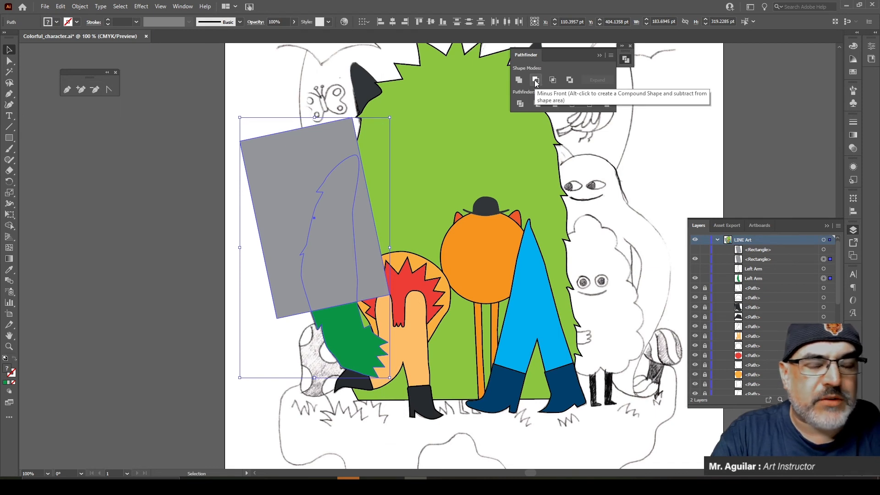
click(535, 80)
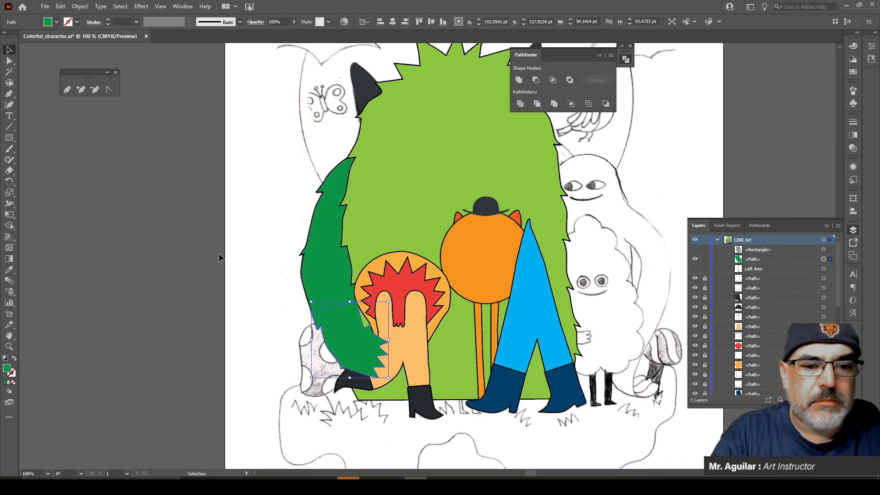
click(204, 257)
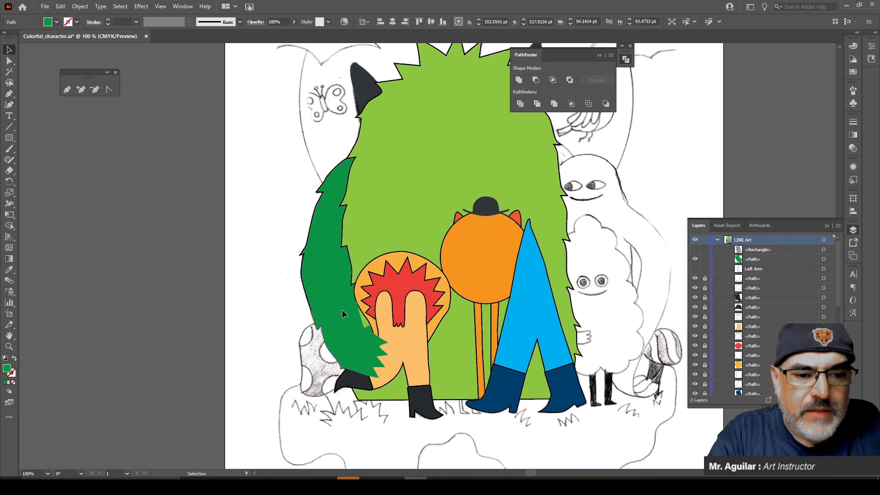
Step: Move the trimmed green hand fill below the Left Arm outline copy in the stacking order
click(349, 329)
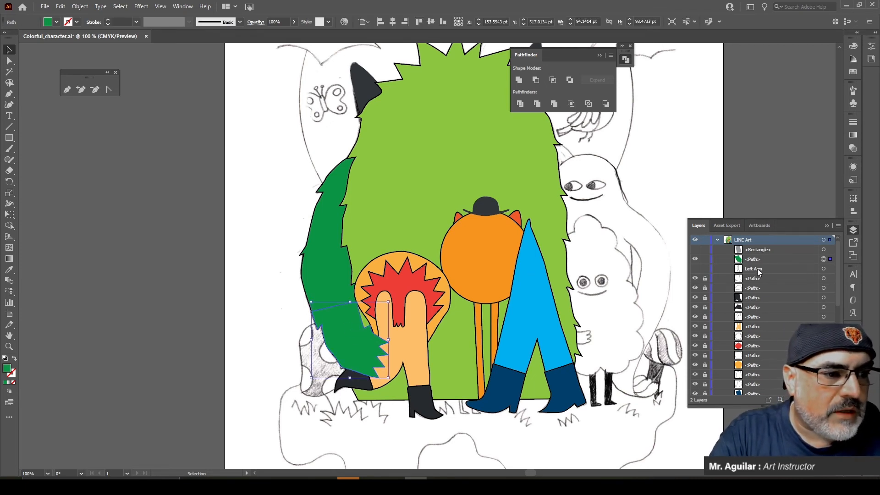
drag(768, 260, 769, 273)
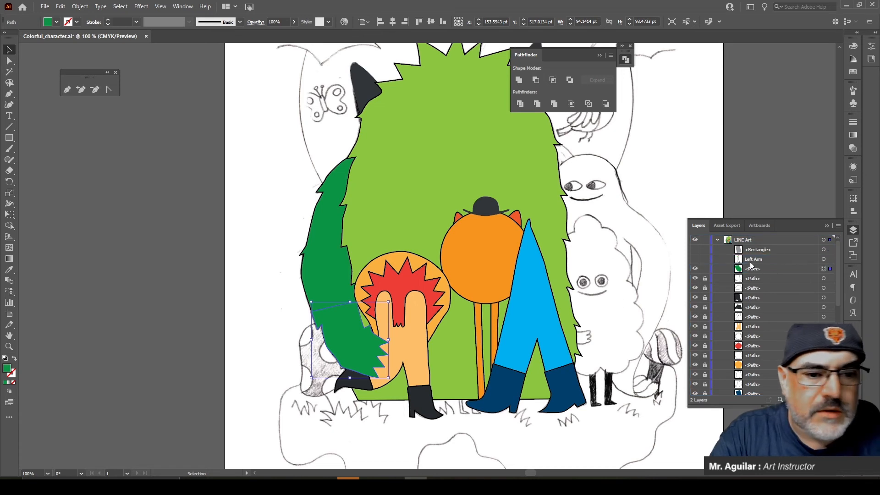
click(234, 313)
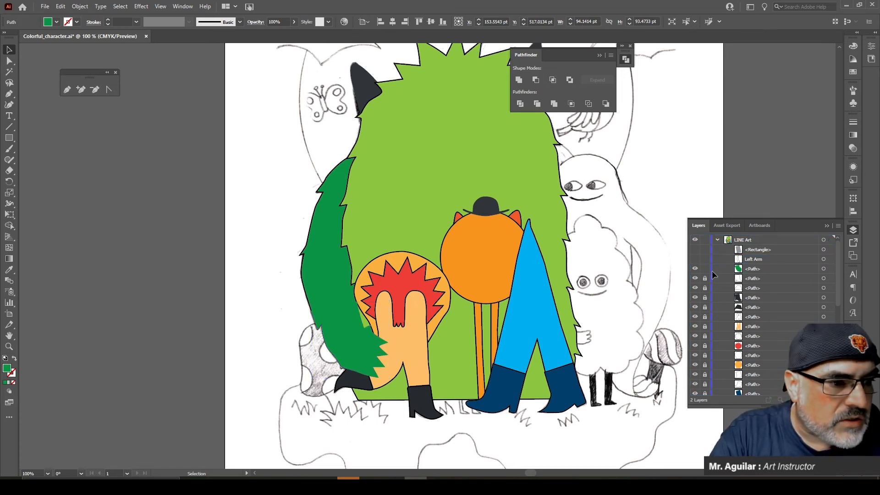
Step: Show the Left Arm outline copy and the remaining gray rectangle, and subtract the rectangle from the outline with Minus Front
click(695, 259)
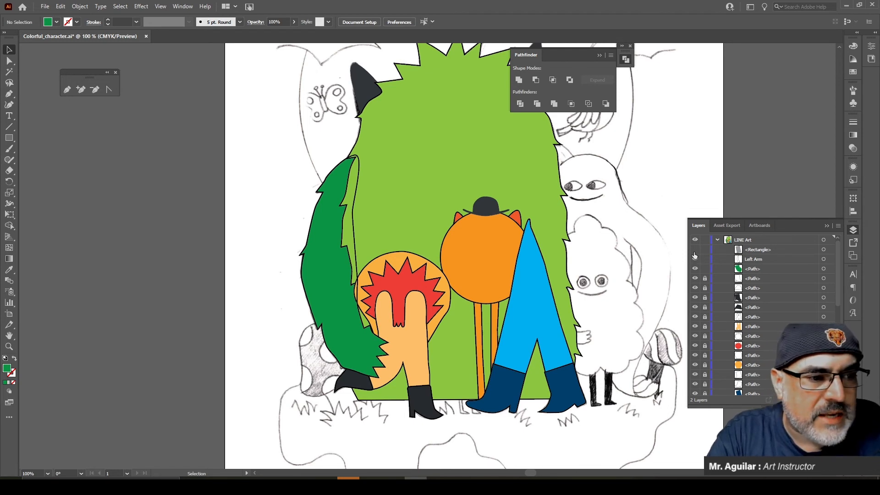
click(695, 250)
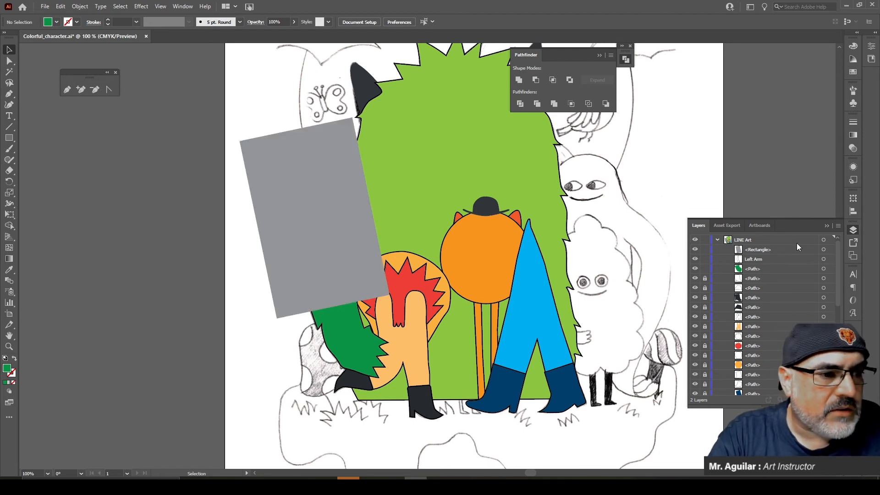
click(824, 249)
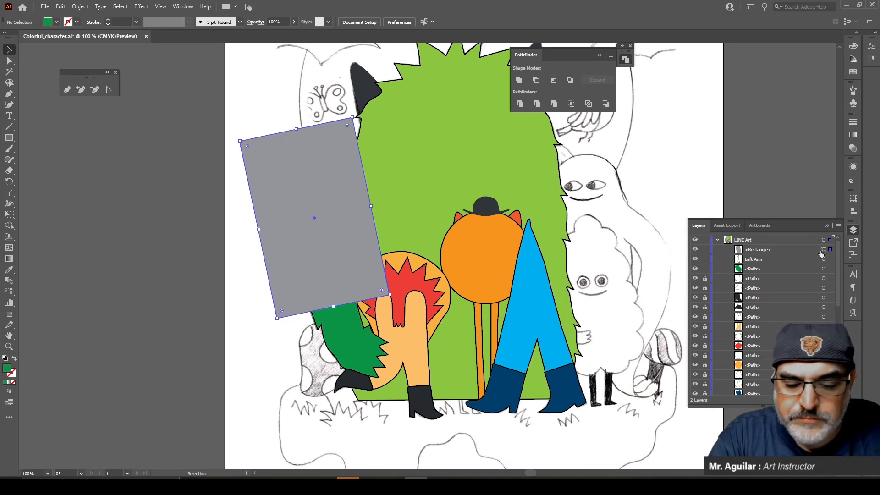
shift+click(824, 259)
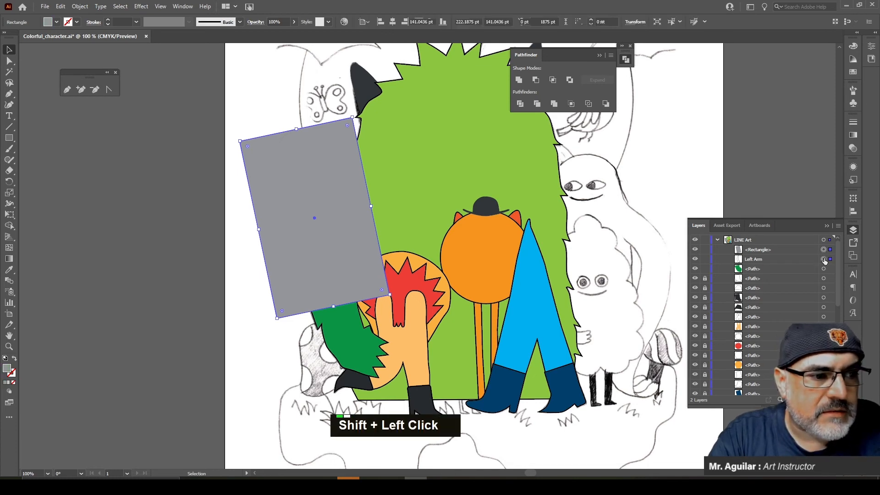
click(539, 81)
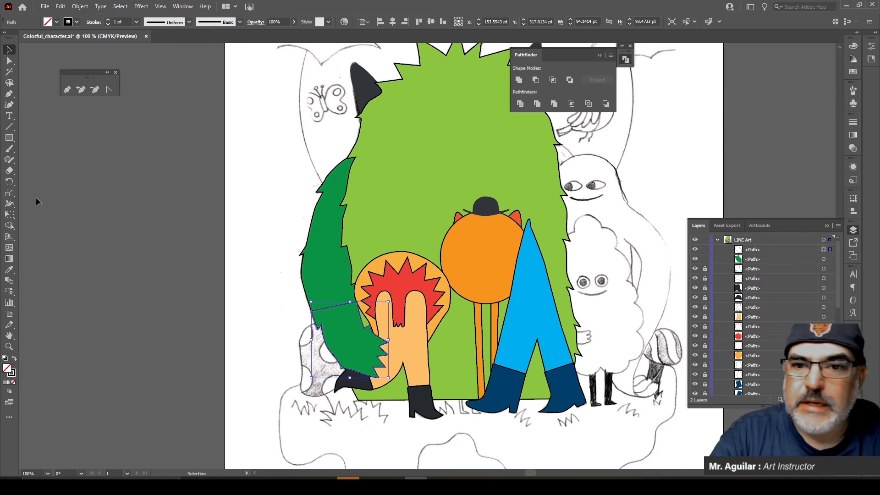
click(90, 201)
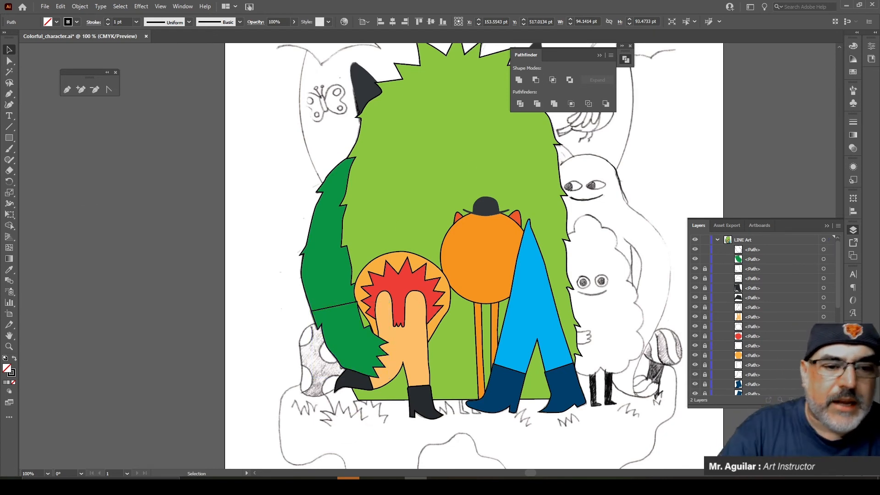
Step: Cut the hand outline with the Knife near both ends of the straight edge across the wrist
click(335, 306)
key(z)
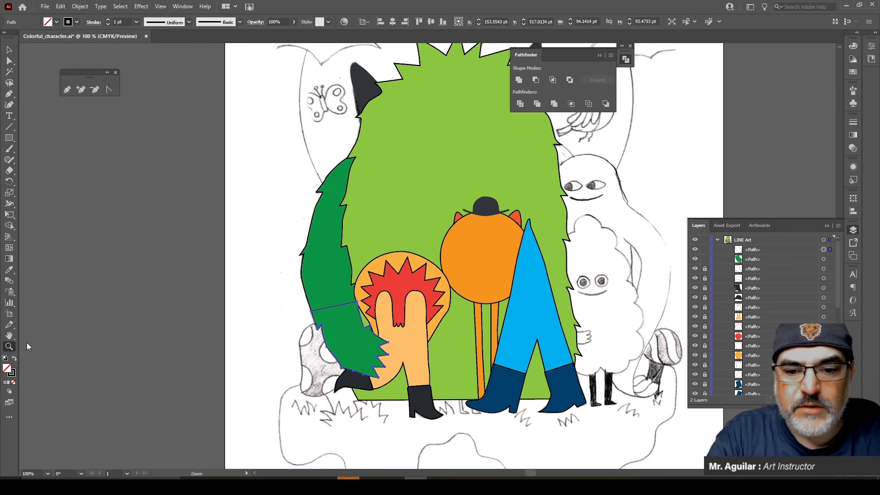
click(345, 311)
click(339, 314)
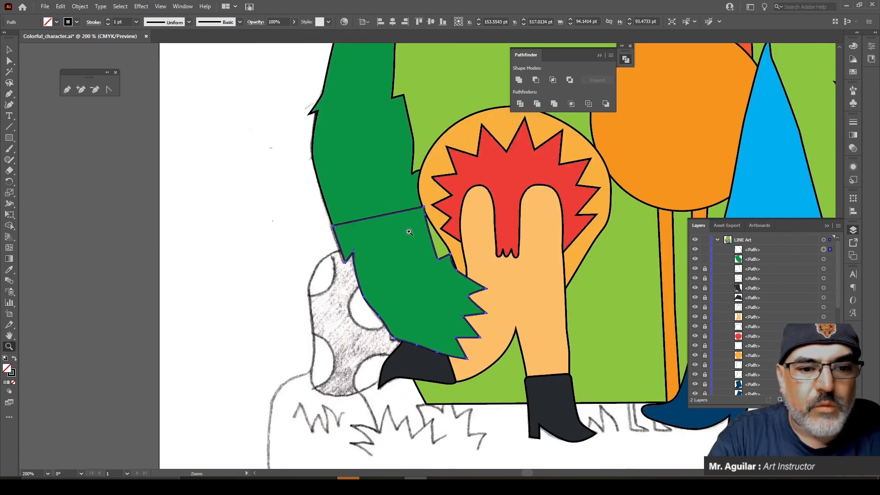
click(336, 316)
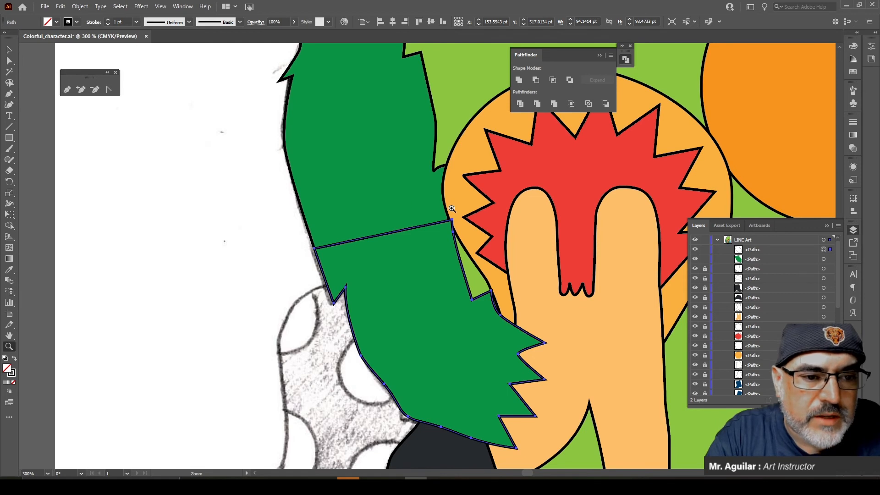
click(82, 90)
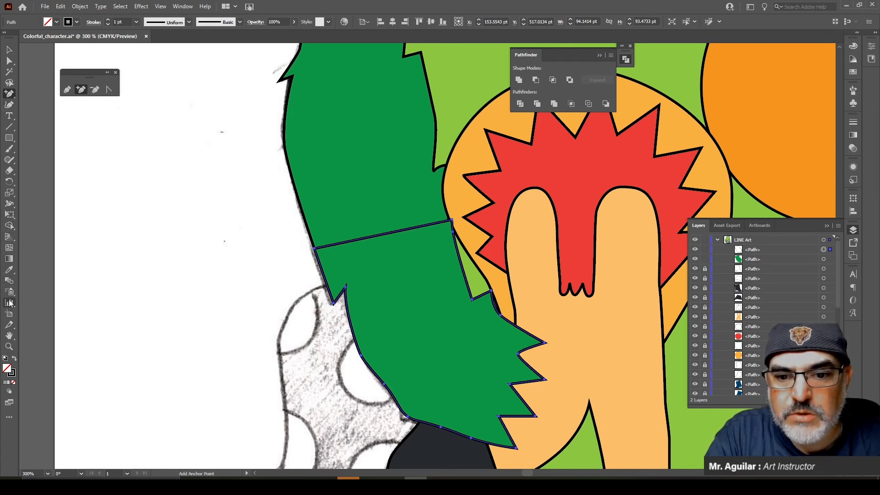
click(13, 327)
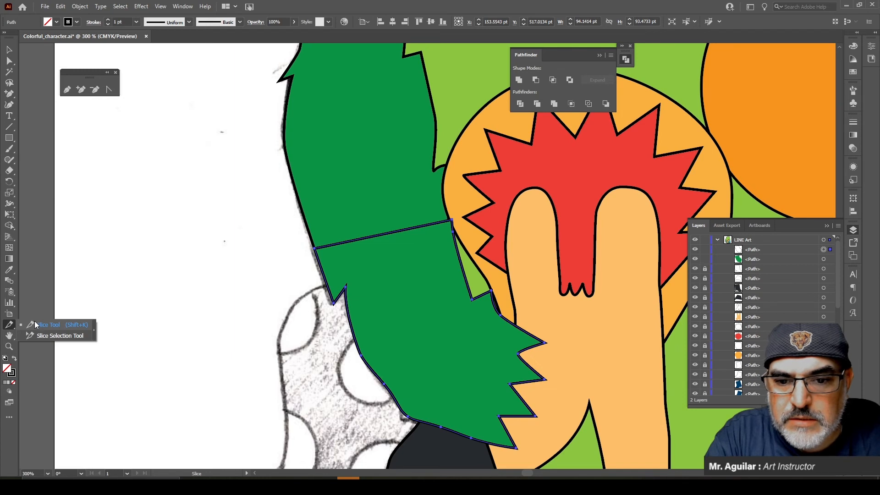
click(37, 324)
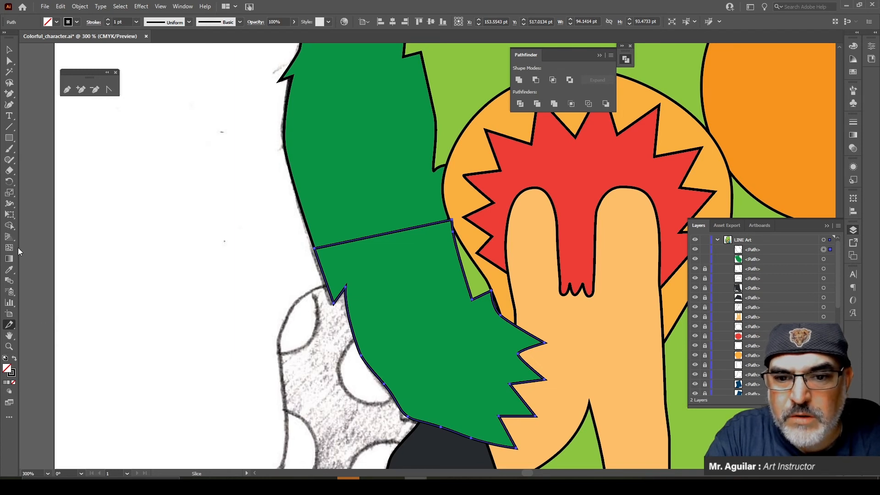
click(9, 171)
click(9, 172)
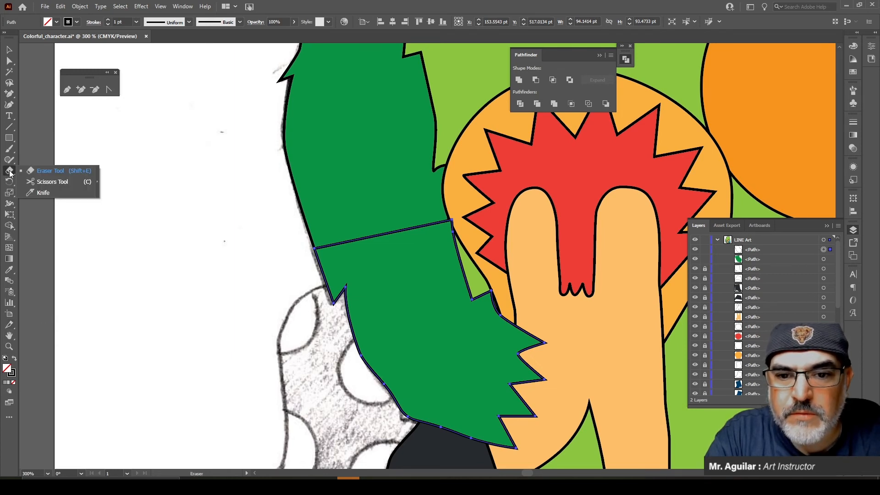
click(42, 192)
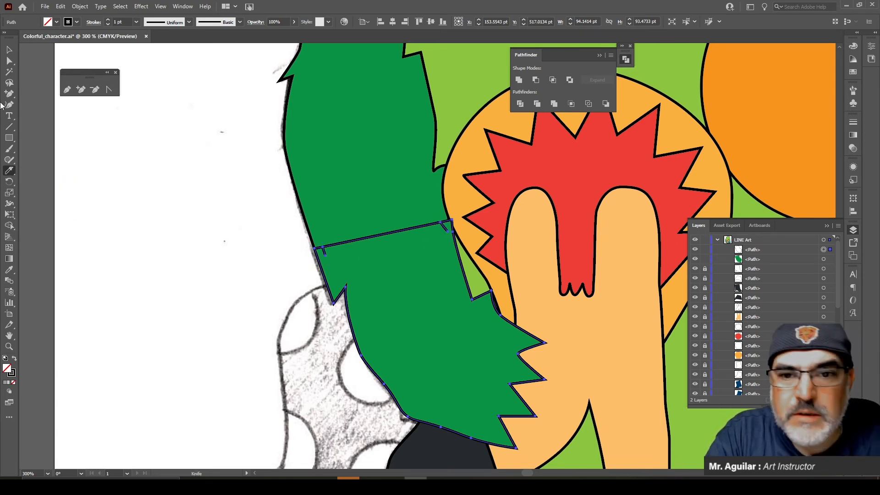
Step: Delete the straight segment between the two knife cuts from the hand outline
click(9, 61)
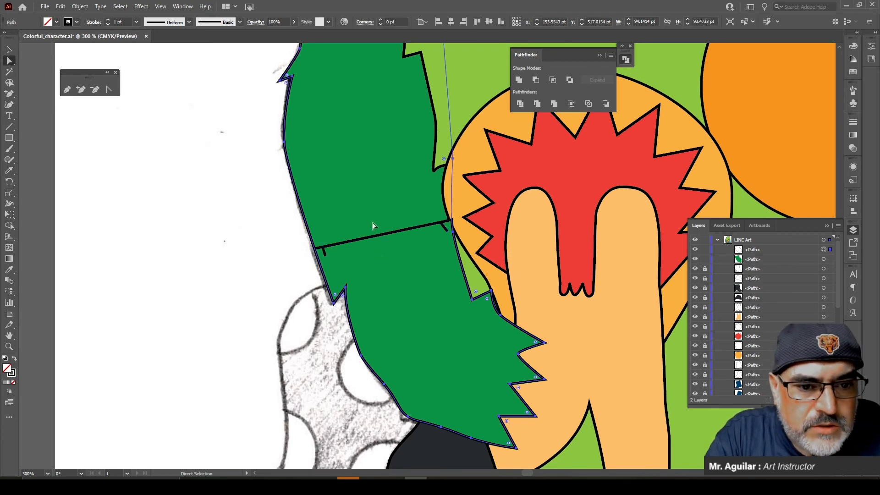
click(372, 239)
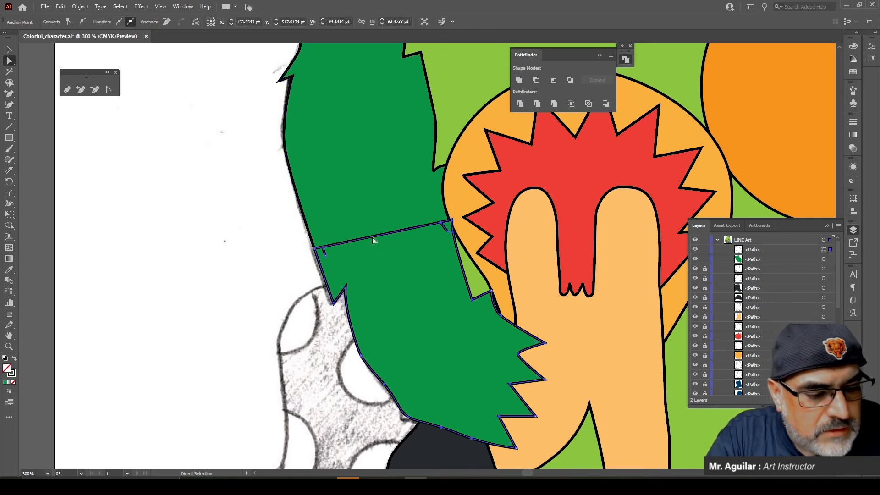
key(Delete)
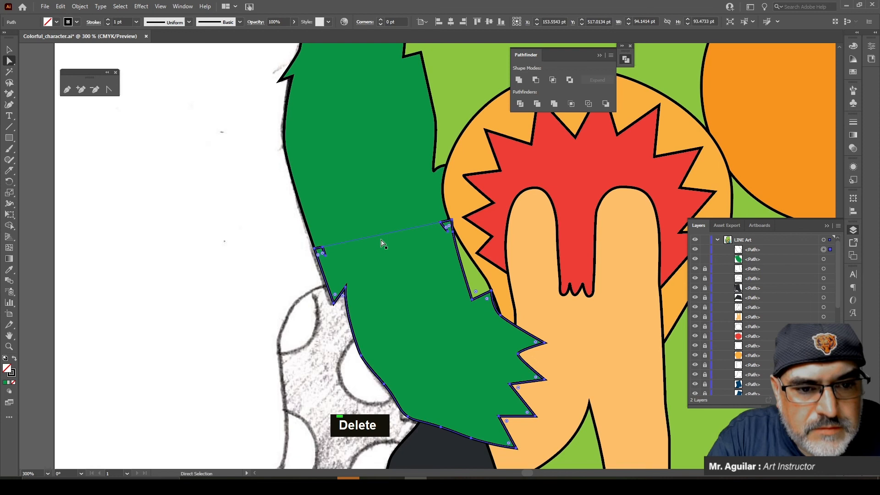
Step: Delete the leftover outline pieces at the outer end of the wrist cut
click(325, 253)
key(Delete)
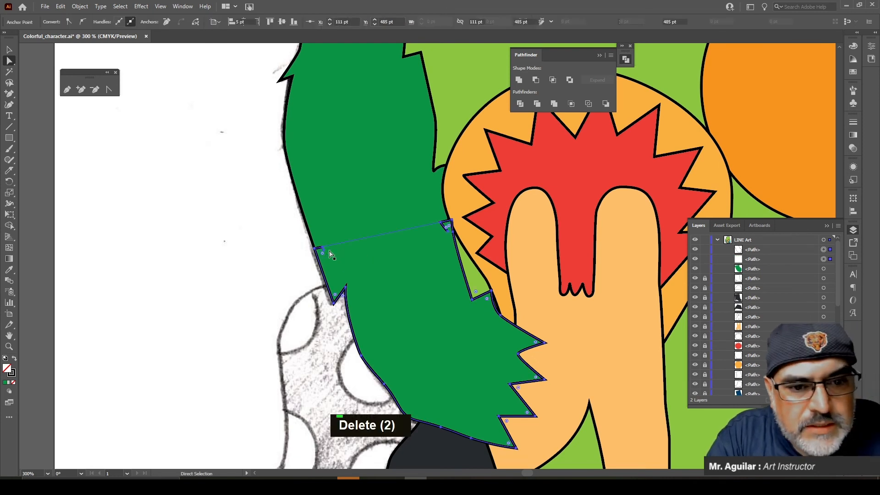
click(322, 250)
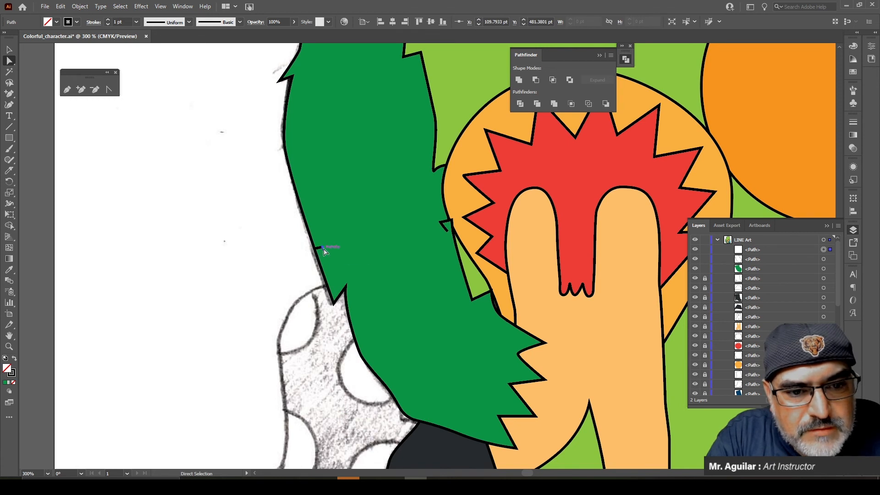
key(Delete)
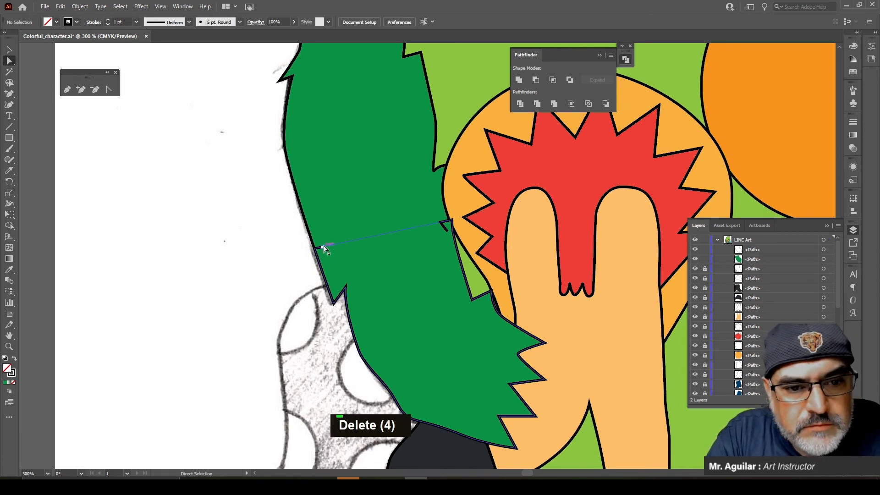
click(322, 250)
key(Delete)
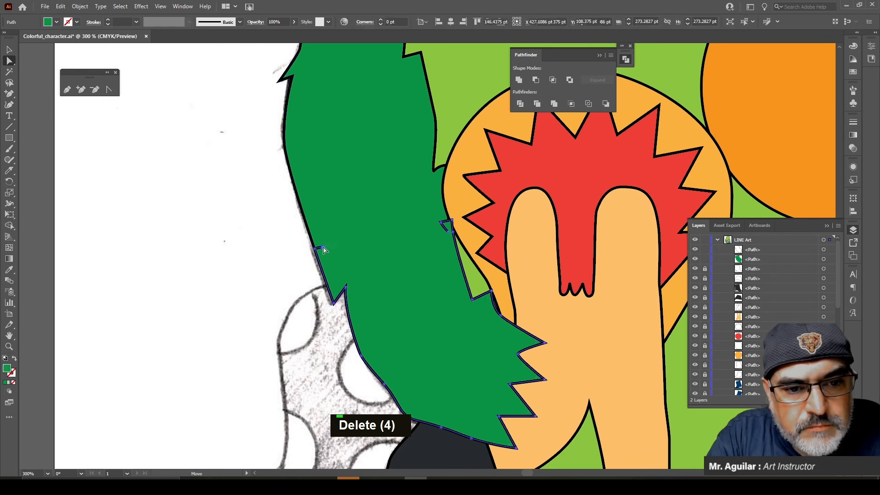
key(Delete)
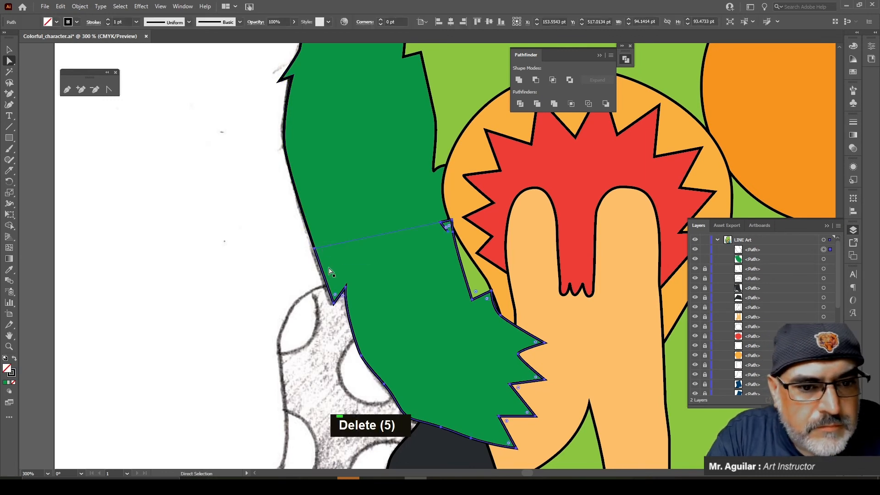
Step: Delete the leftover outline pieces at the inner end of the wrist cut, beside the small orange character
click(448, 243)
key(Delete)
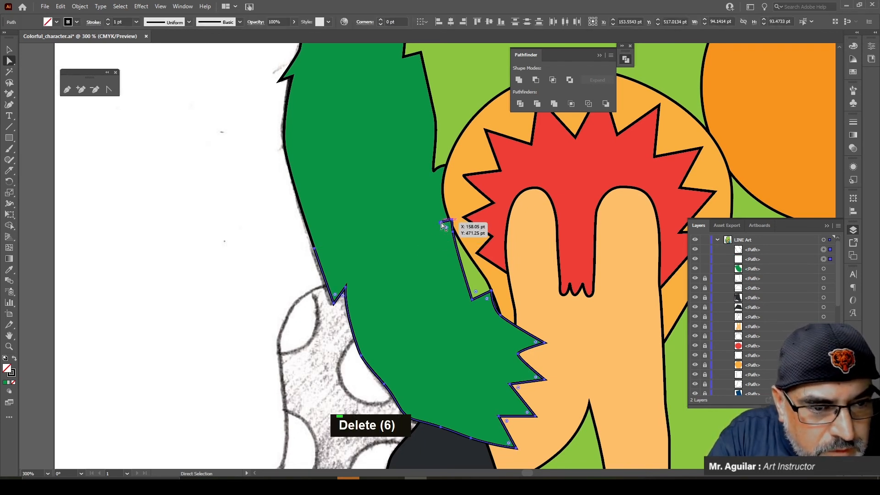
click(442, 225)
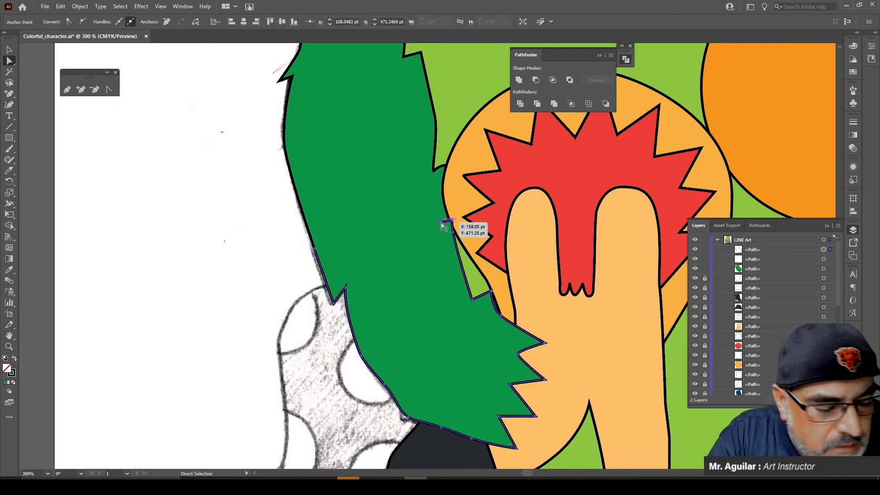
key(Delete)
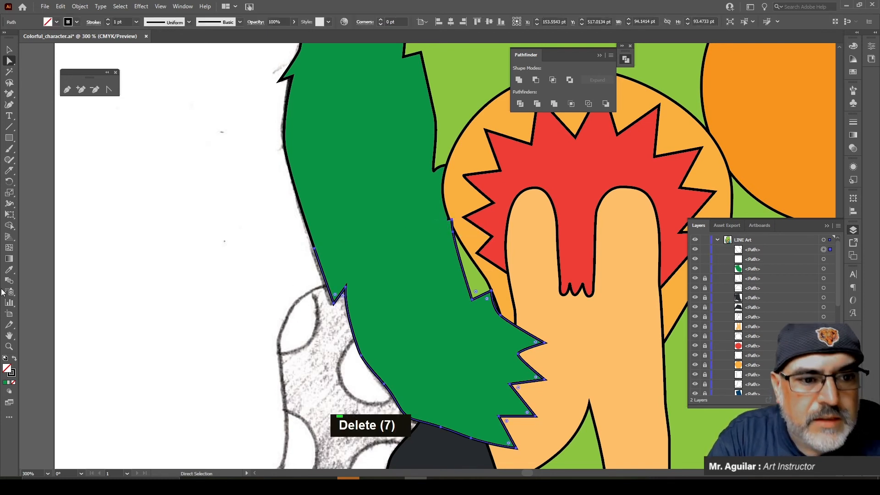
Step: Nudge the hand outline's open end point at the inner wrist onto the small character's orange head outline
click(98, 243)
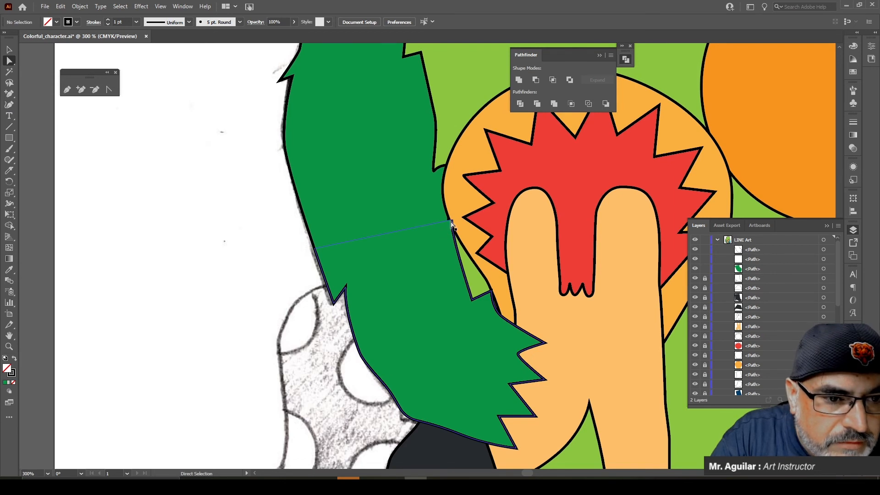
mouse_move(451, 224)
mouse_down()
mouse_move(450, 232)
mouse_move(449, 222)
mouse_up()
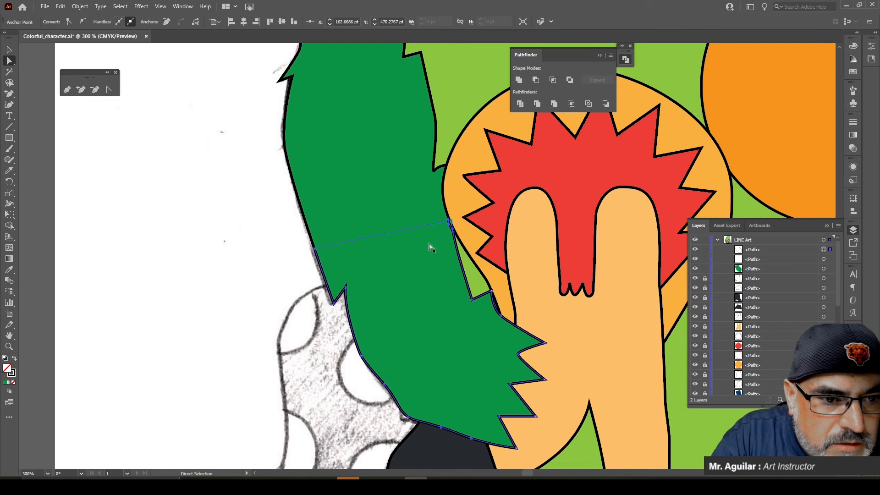
click(84, 275)
Step: Move the green hand fill's upper corner at the inner wrist inward so the fill stays behind the black outlines
click(11, 348)
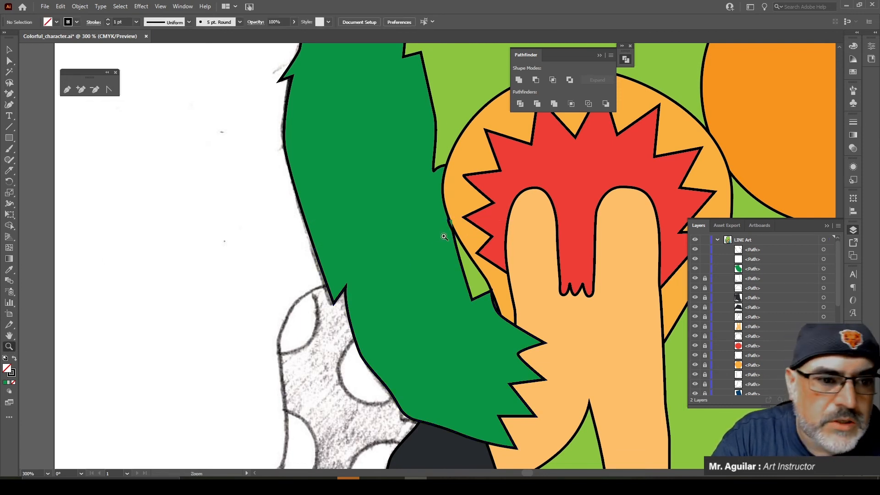
click(292, 277)
click(512, 207)
click(404, 266)
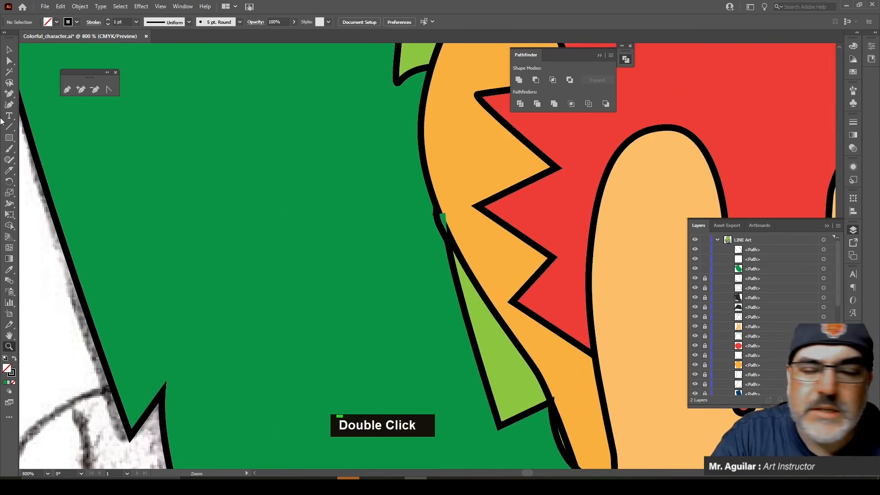
click(9, 61)
click(439, 219)
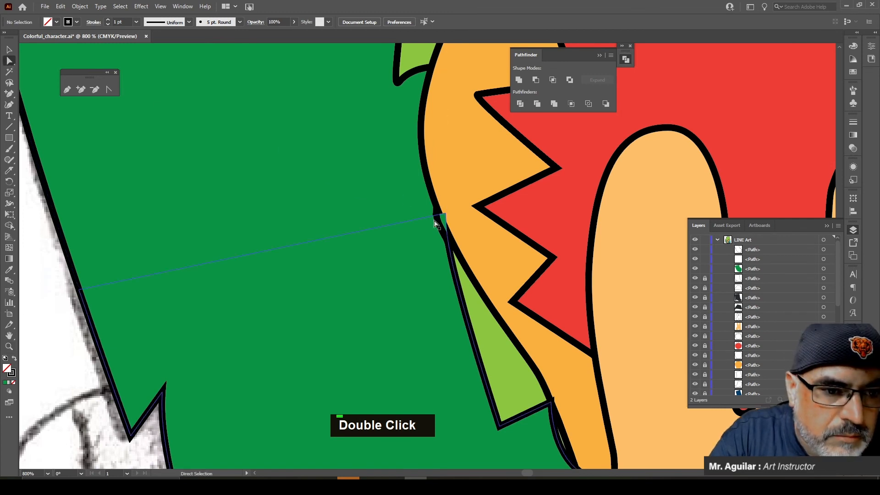
click(446, 214)
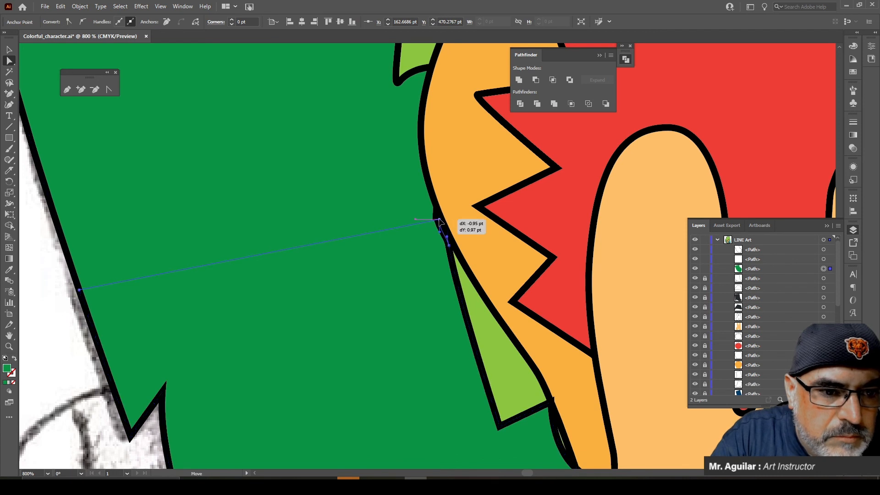
drag(446, 215, 437, 220)
click(424, 250)
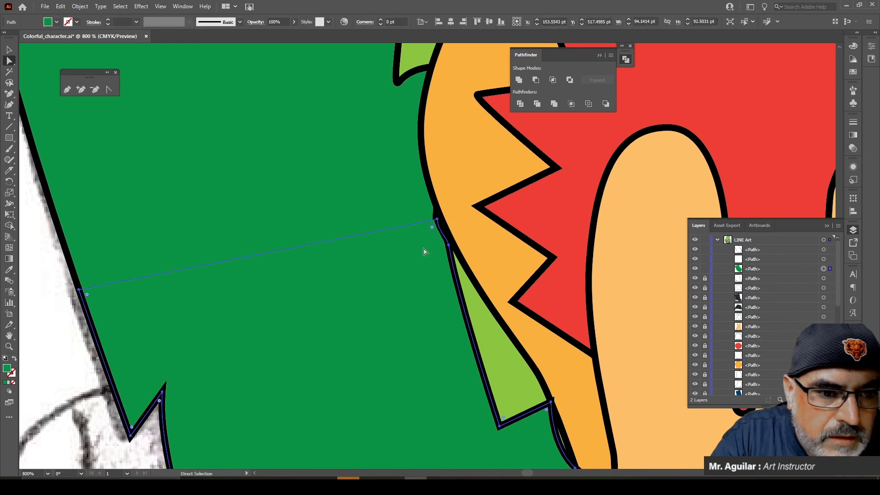
click(402, 213)
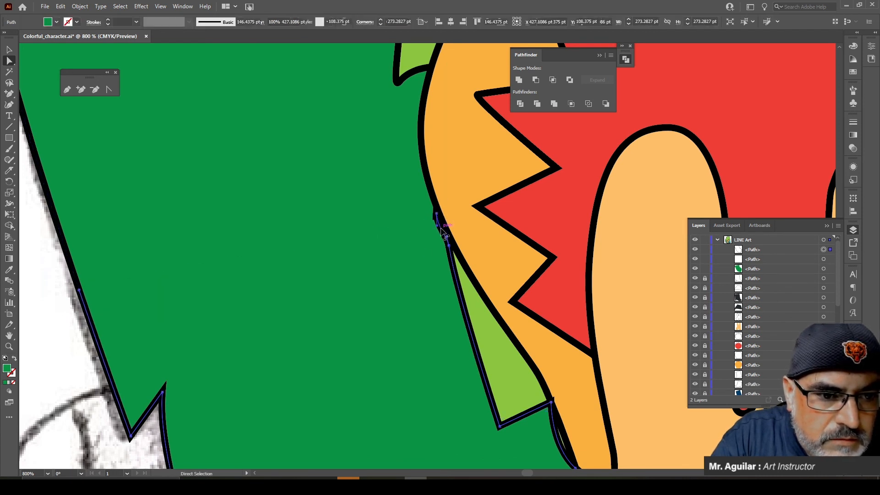
click(437, 214)
mouse_move(438, 218)
mouse_down()
mouse_move(436, 204)
mouse_move(432, 223)
mouse_up()
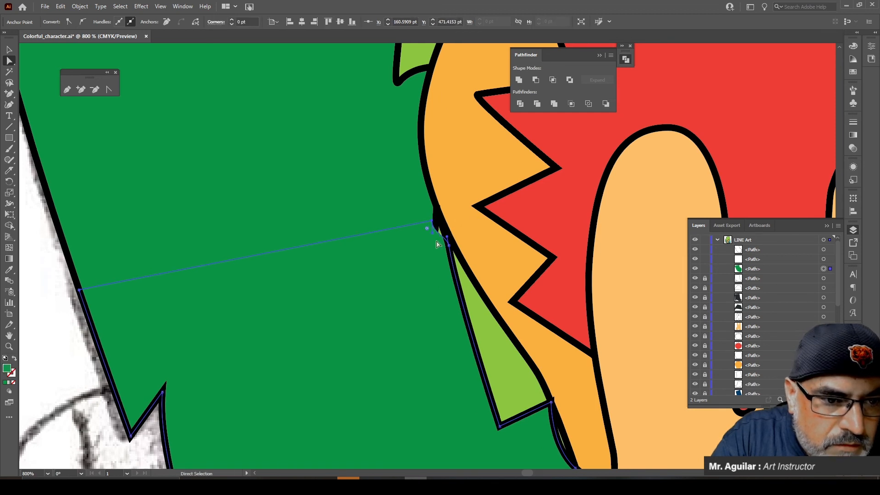
key(ctrl+z)
key(ctrl+z)
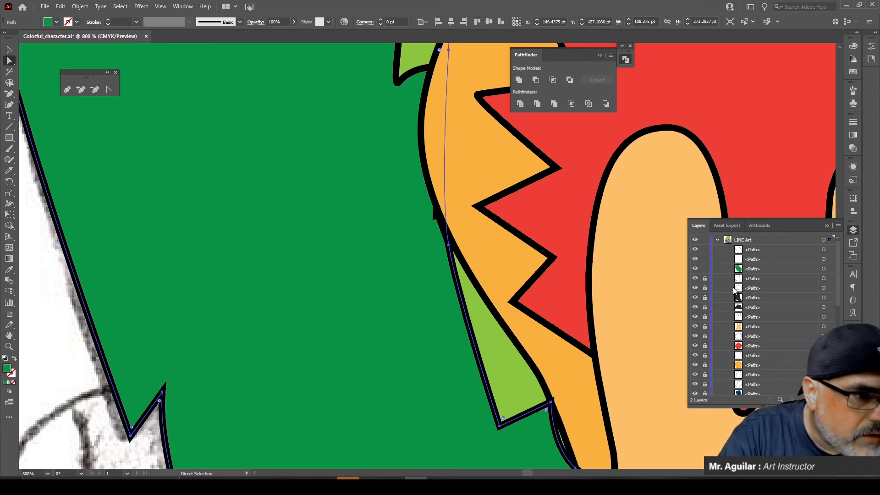
Step: Lock the green hand fill and delete the tiny stray path left near the inner end of the wrist cut
click(705, 269)
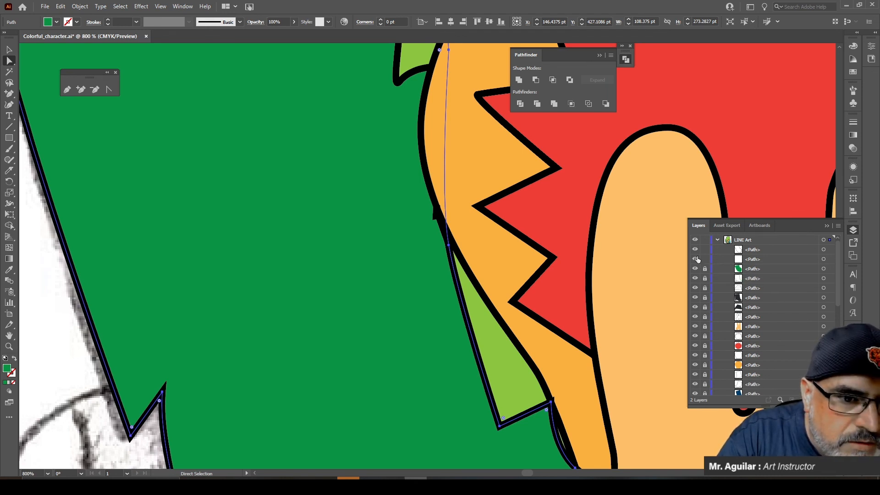
click(824, 259)
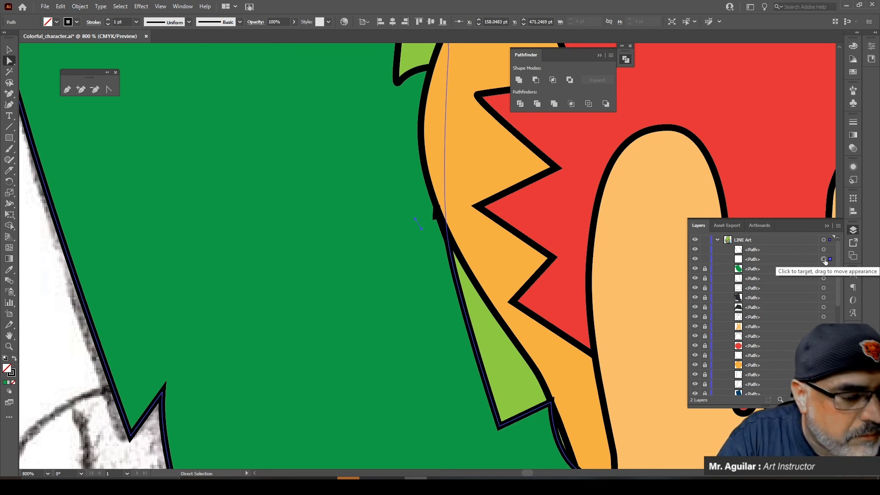
key(Delete)
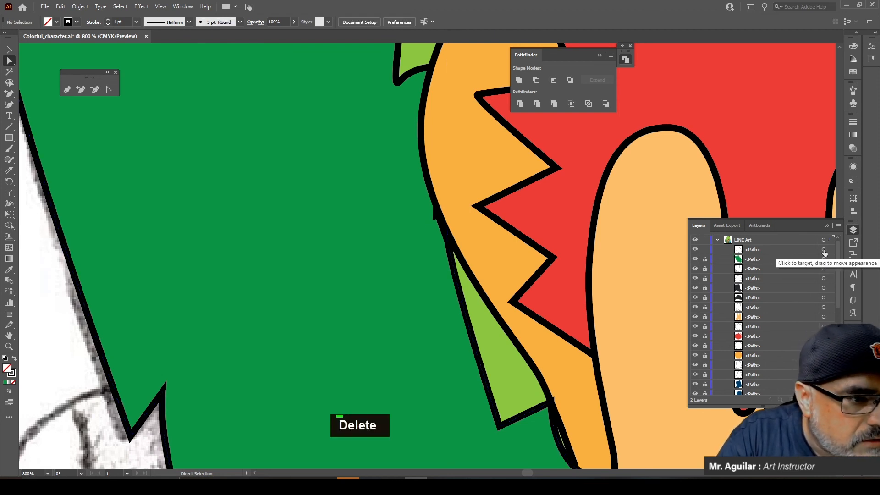
click(824, 249)
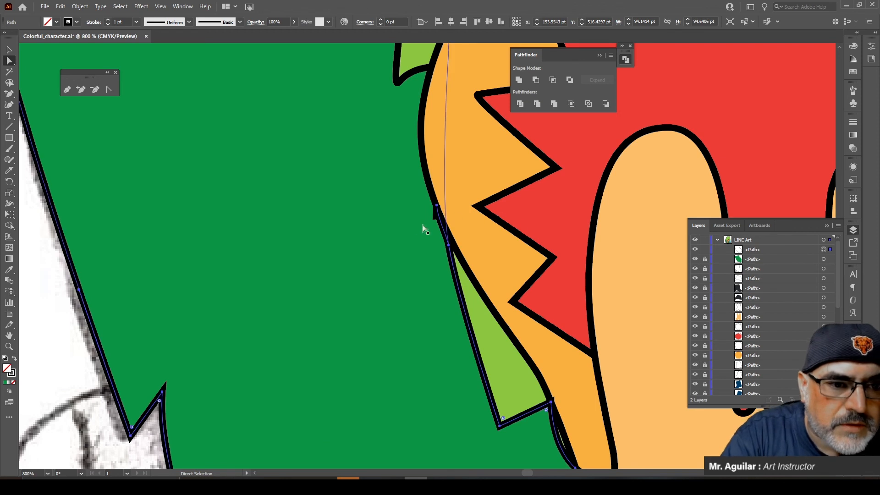
click(437, 207)
drag(437, 207, 451, 242)
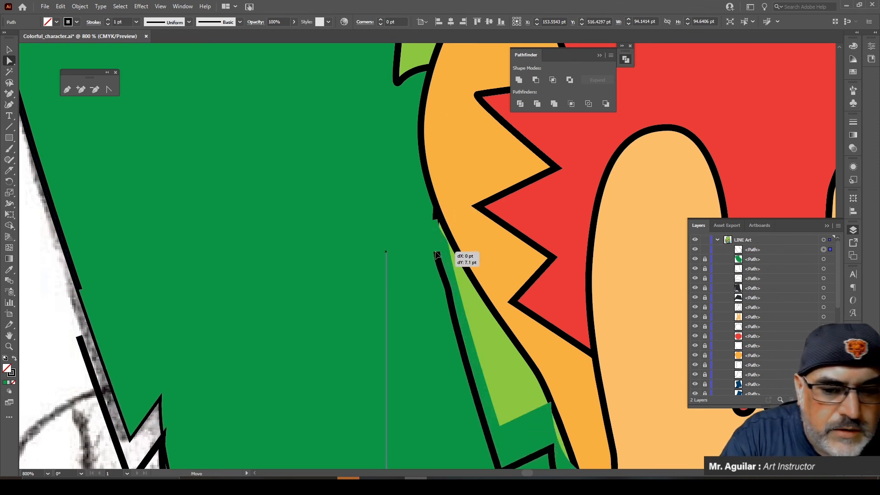
key(ctrl+z)
Step: Move the hand outline's end point at the inner wrist to about X 161.25 pt, Y 470.75 pt
drag(437, 206, 434, 229)
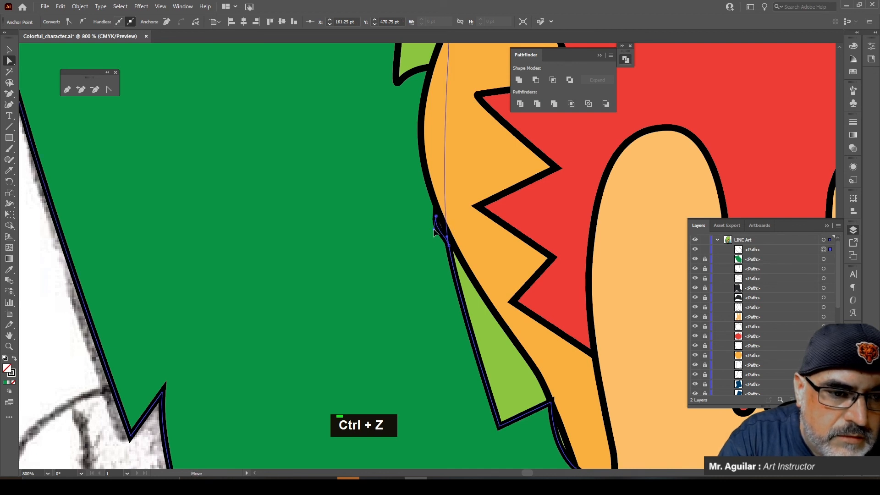
click(375, 288)
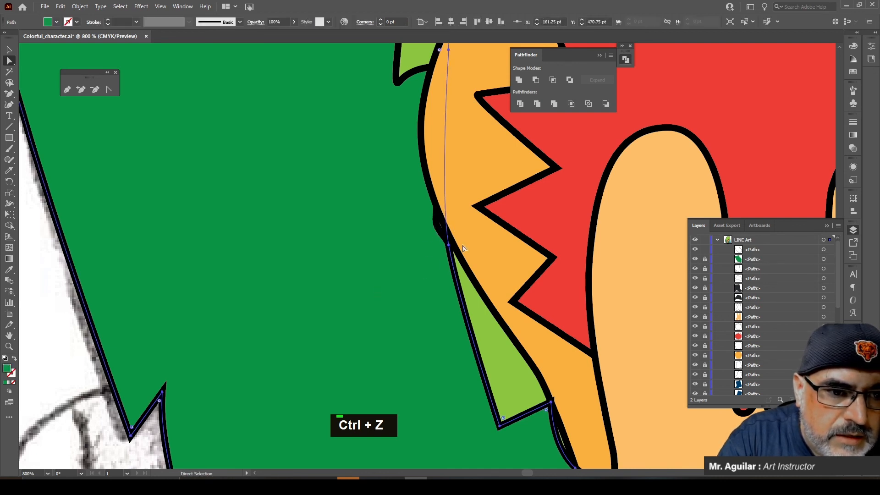
click(463, 261)
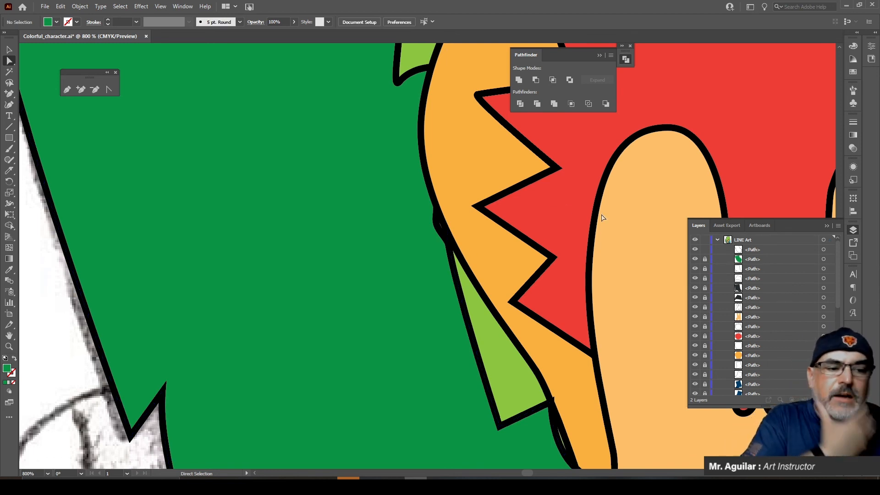
Step: Unlock the small character's orange head outline and fill, and lock the hand outline
scroll(551, 210, down, 5)
scroll(674, 112, down, 2)
scroll(515, 265, up, 2)
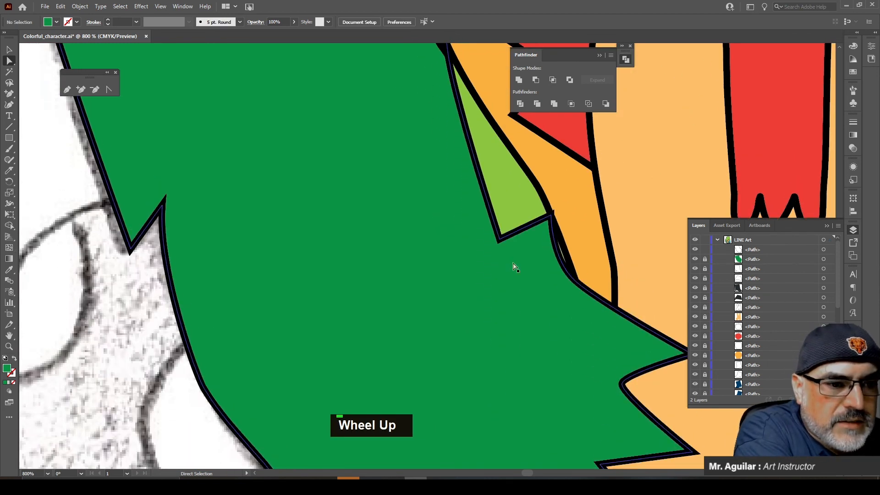
click(552, 215)
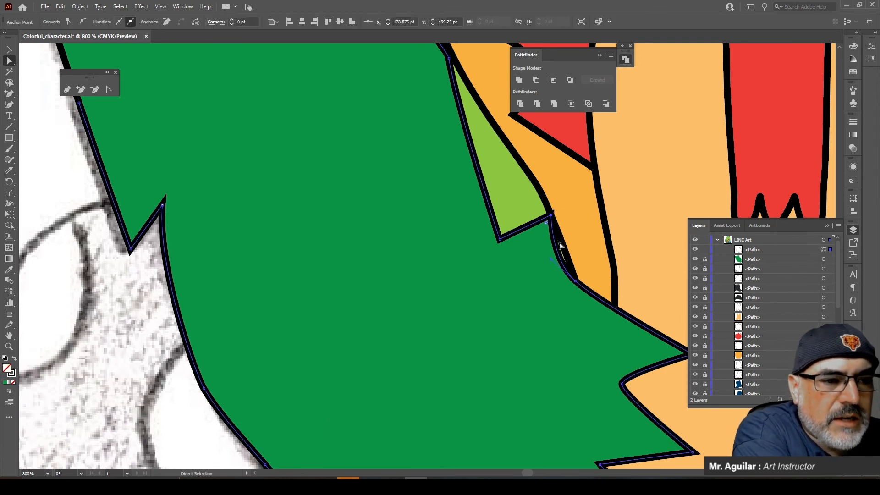
scroll(558, 243, up, 4)
scroll(558, 247, up, 2)
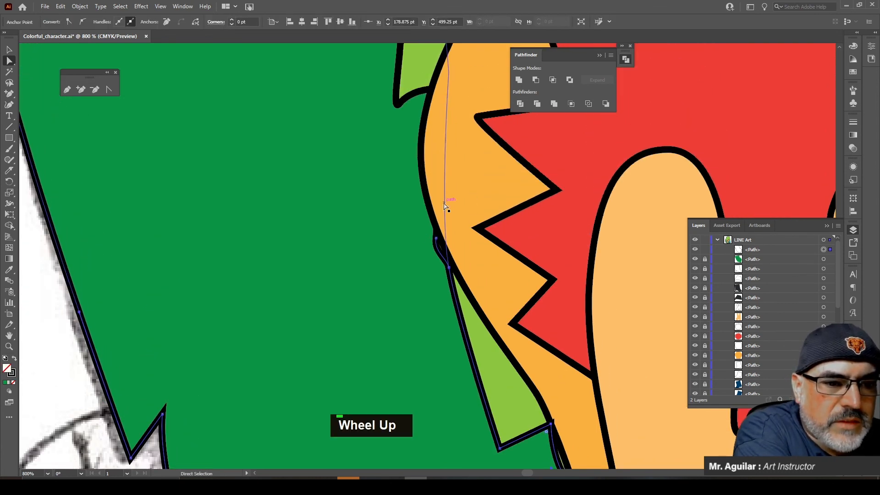
click(484, 195)
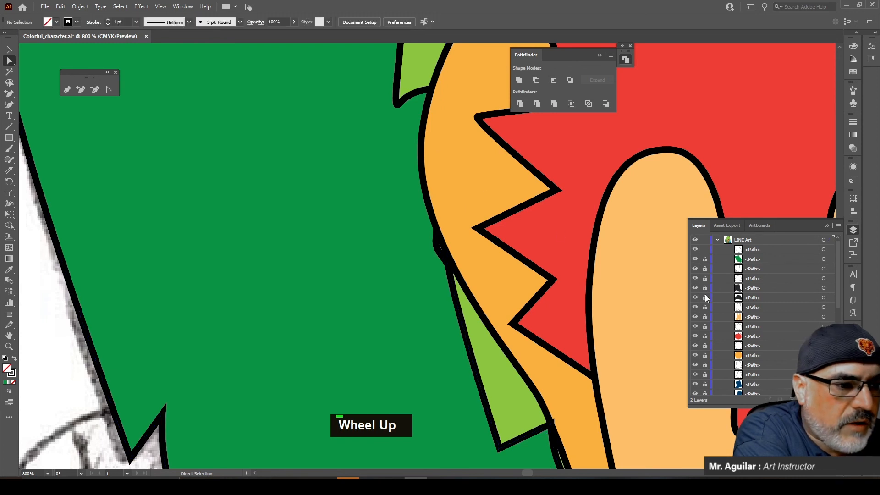
click(705, 318)
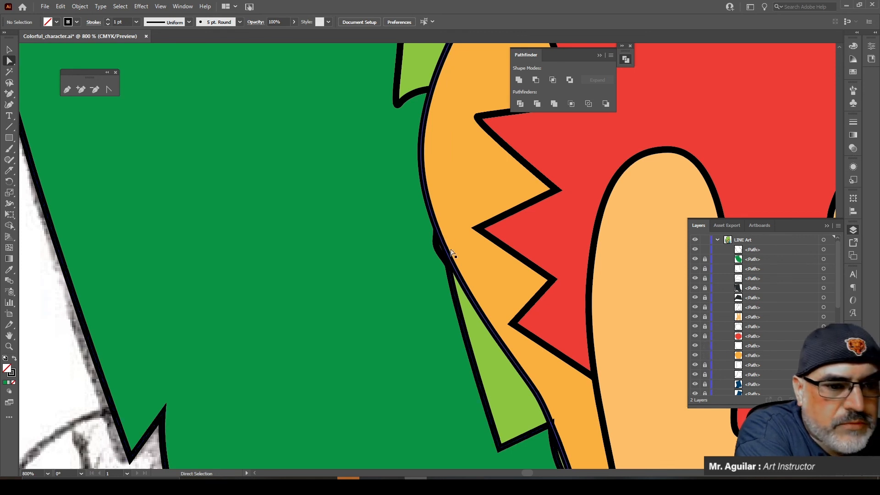
click(706, 250)
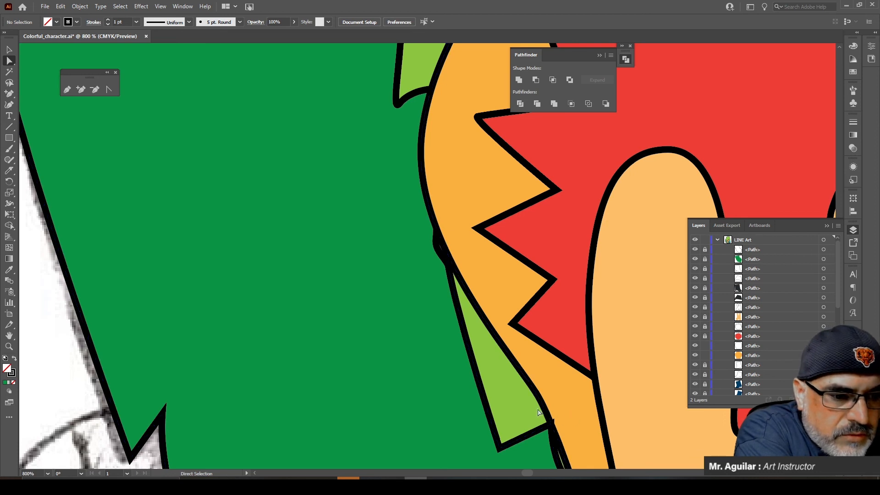
Step: Shift the lower edge points of the orange head's outline and fill toward the green arm, closing the gap beside the hand's inner fur notch
click(558, 418)
scroll(550, 380, down, 3)
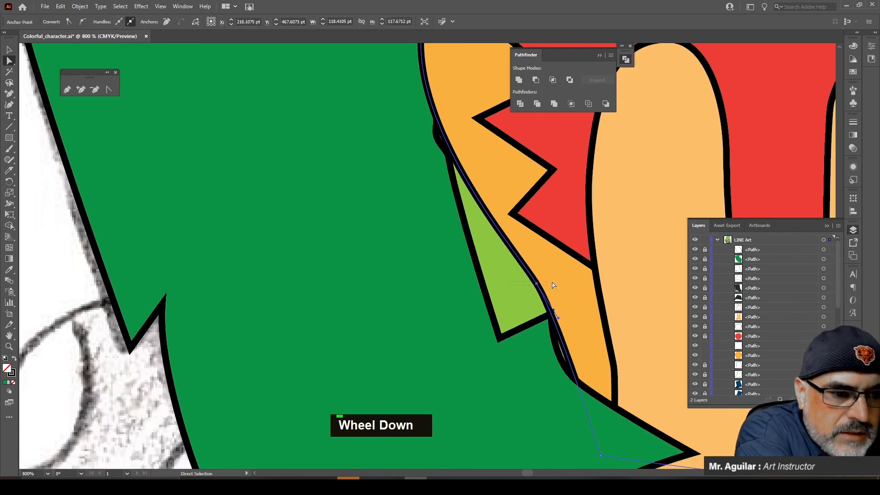
drag(552, 283, 524, 293)
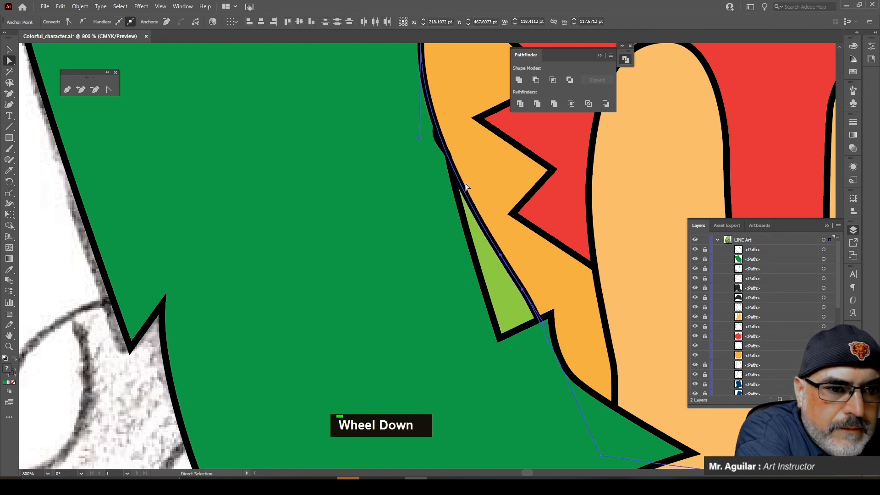
mouse_move(419, 138)
mouse_down()
mouse_move(379, 158)
mouse_move(418, 141)
mouse_up()
click(593, 291)
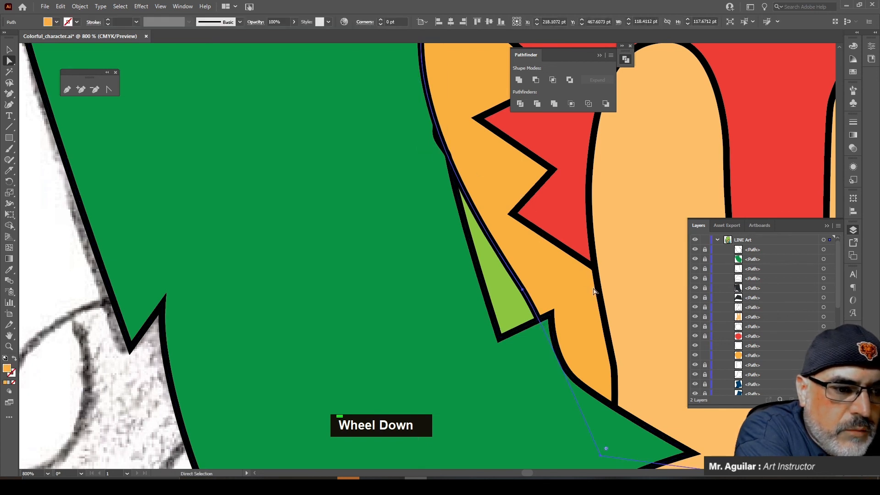
Step: Adjust the curve handle of the orange head's outline so it blends with the hand outline at the inner wrist
click(436, 142)
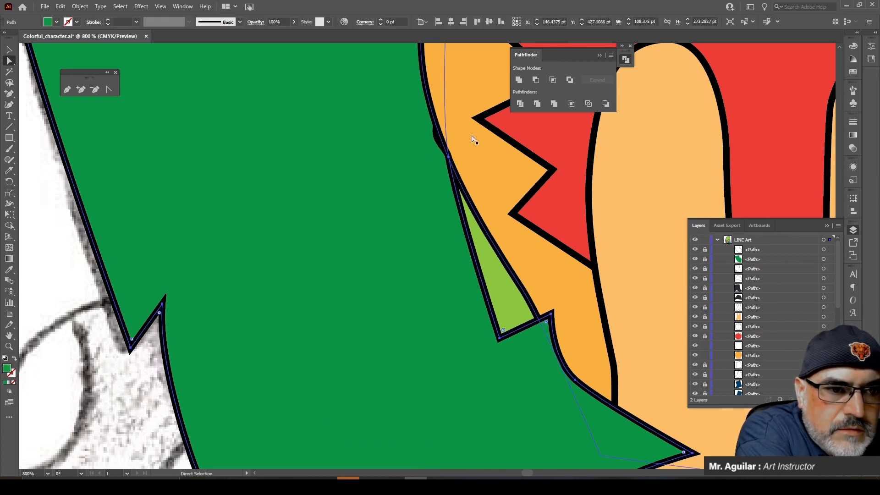
click(502, 139)
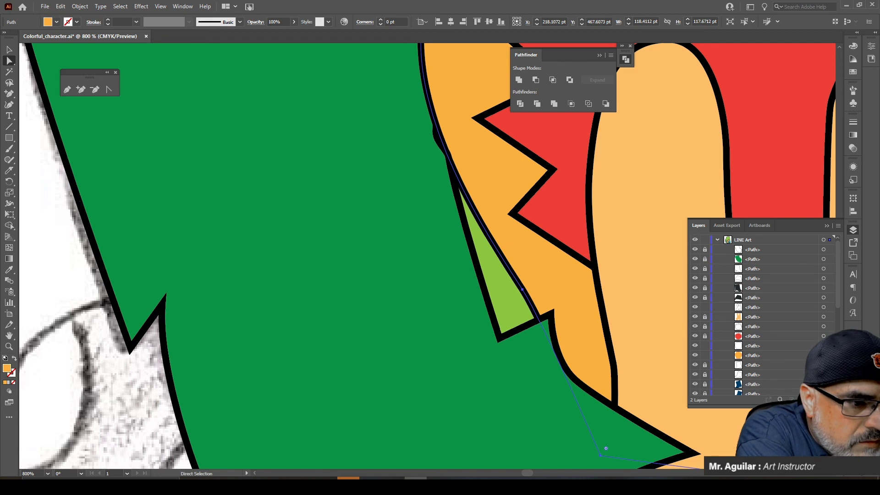
click(823, 346)
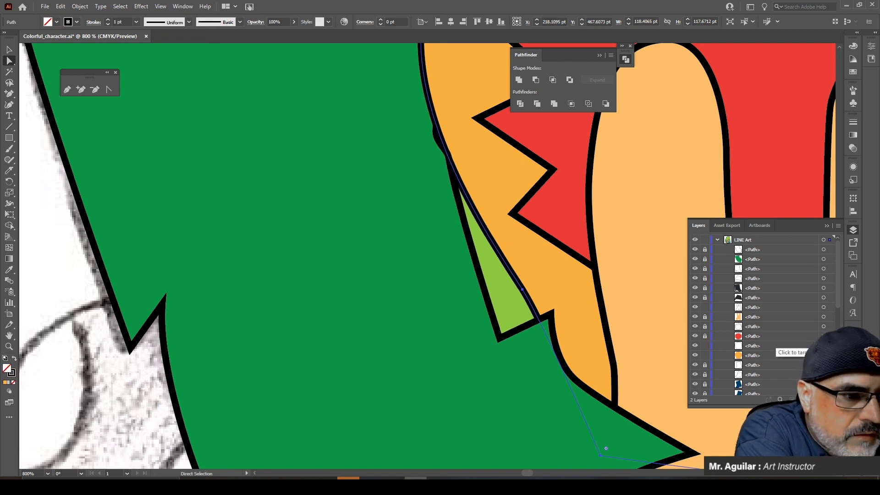
key(ctrl+shift+a)
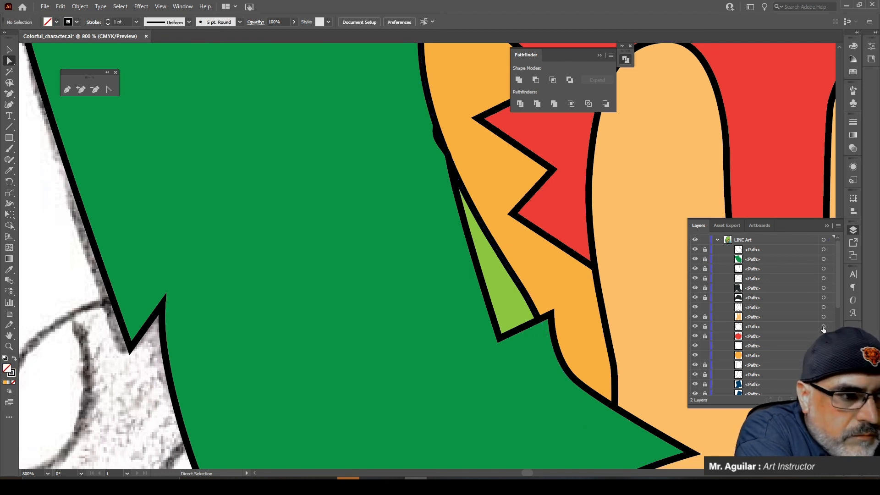
click(705, 327)
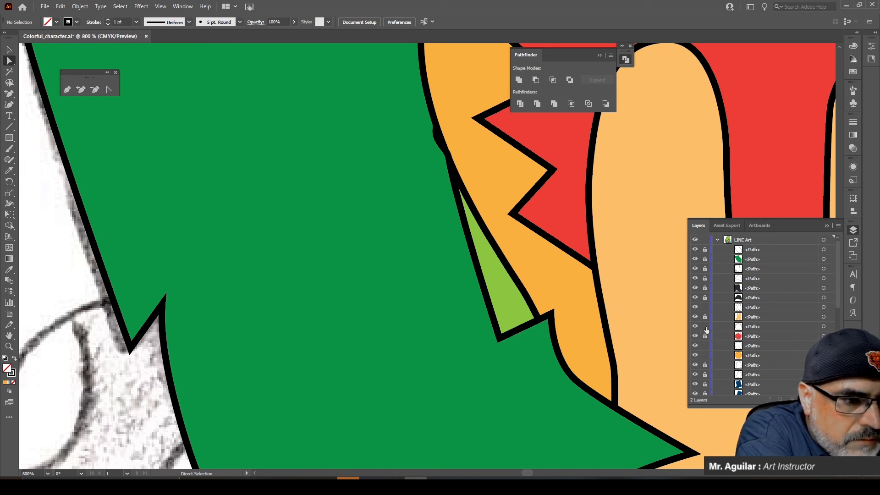
click(826, 345)
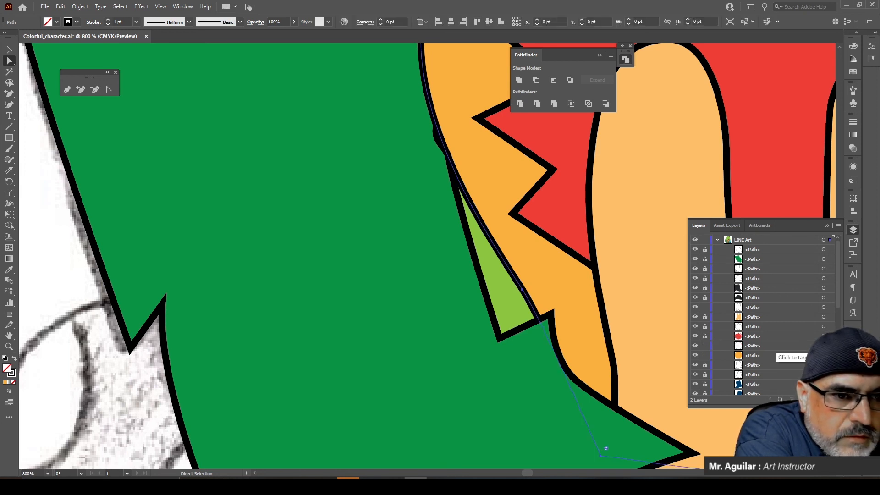
click(523, 291)
mouse_move(421, 140)
mouse_down()
mouse_move(279, 190)
mouse_move(586, 104)
mouse_move(423, 134)
mouse_up()
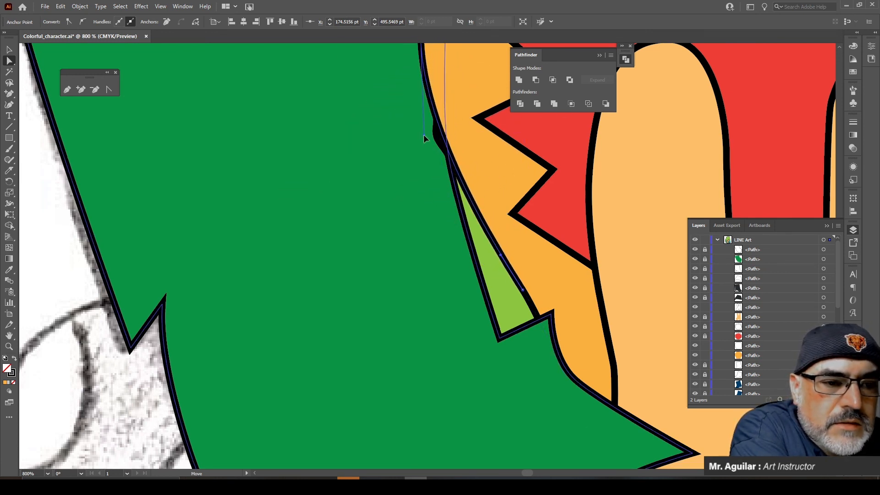
click(395, 287)
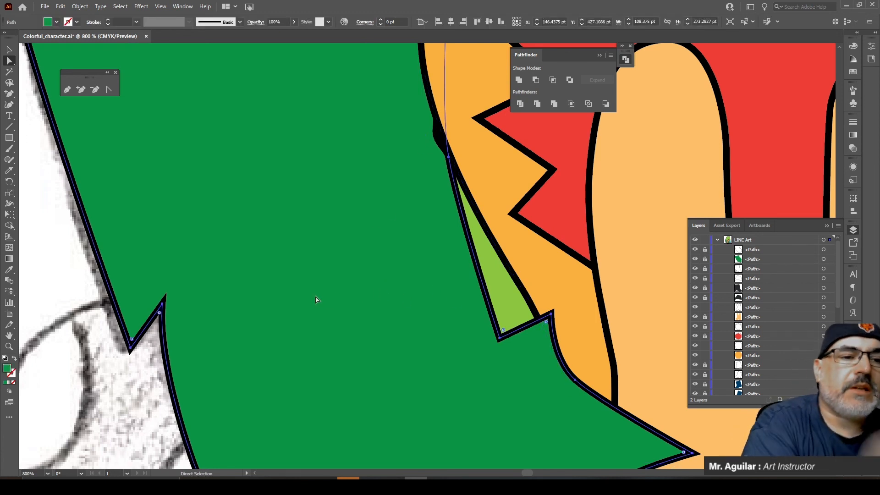
Step: Deselect the arm paths and hide the pencil sketch on Layer 1
click(78, 291)
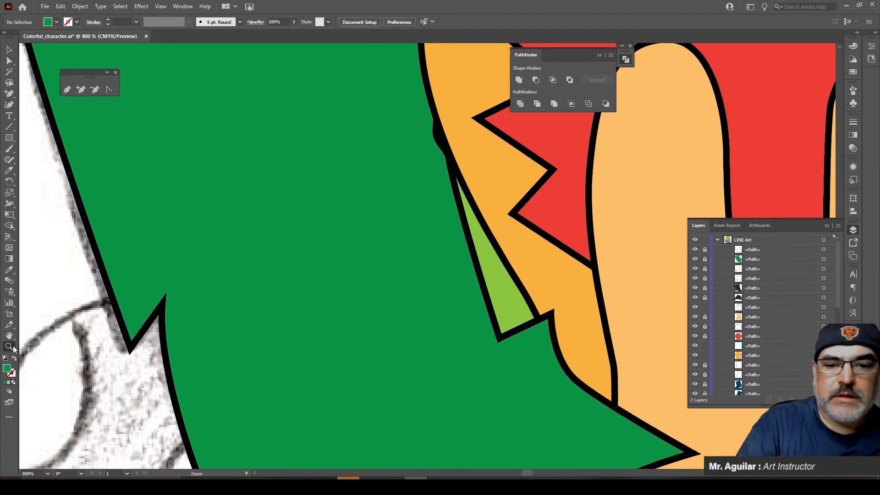
alt+click(560, 171)
alt+double_click(546, 255)
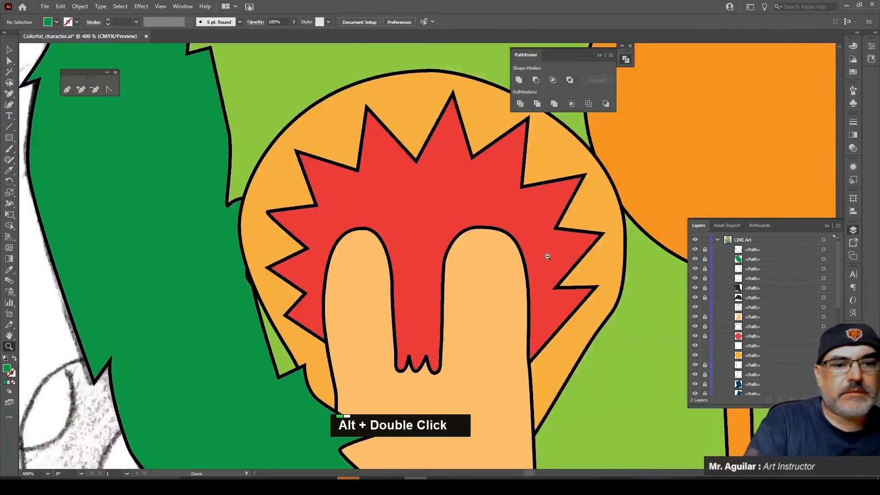
alt+click(428, 334)
alt+double_click(386, 361)
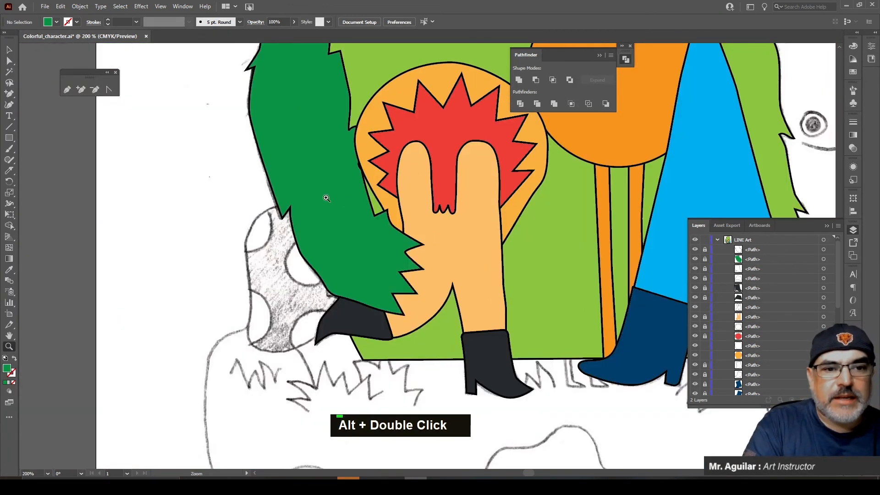
alt+click(432, 189)
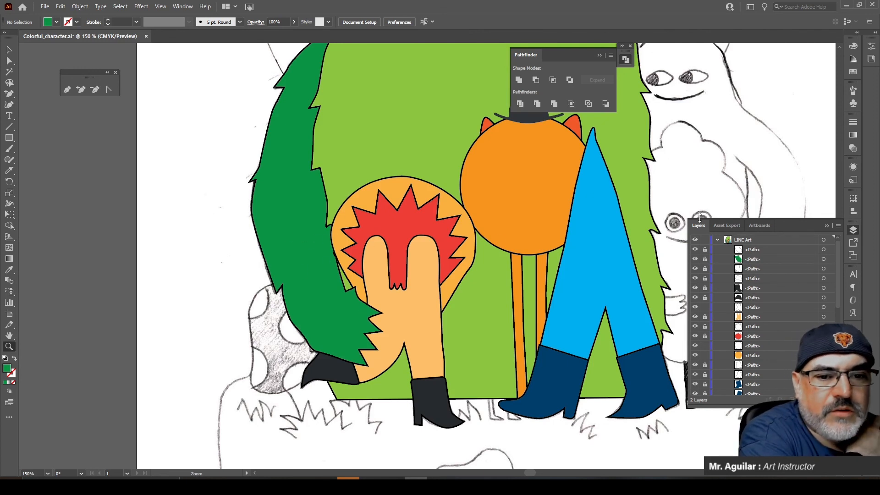
scroll(724, 351, down, 5)
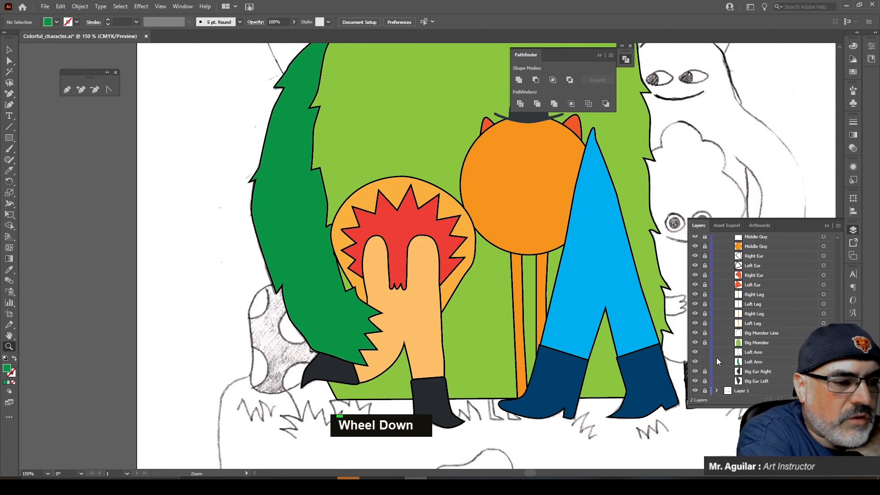
click(695, 390)
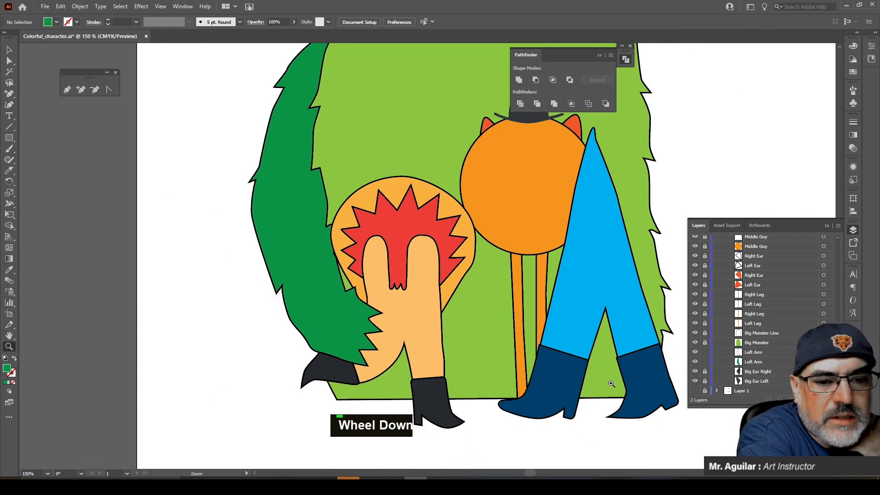
Step: Select the middle character's Hat path and fill it with black
scroll(611, 384, up, 3)
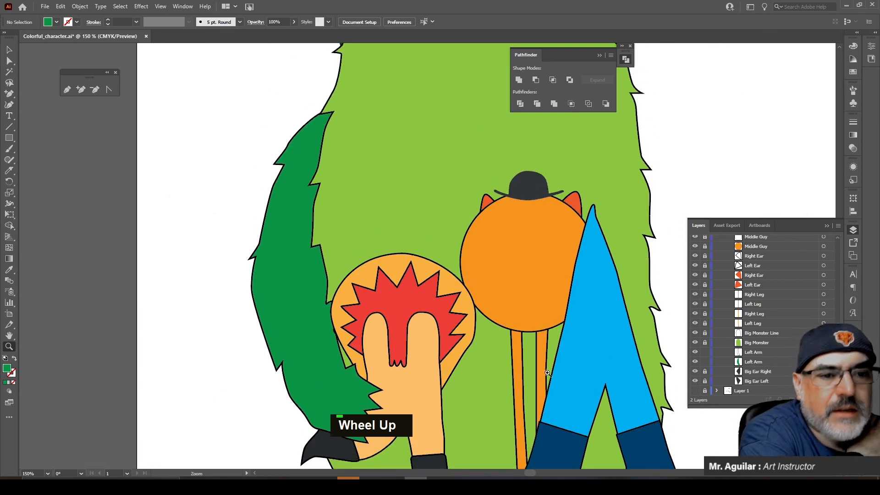
alt+click(631, 151)
scroll(440, 190, down, 4)
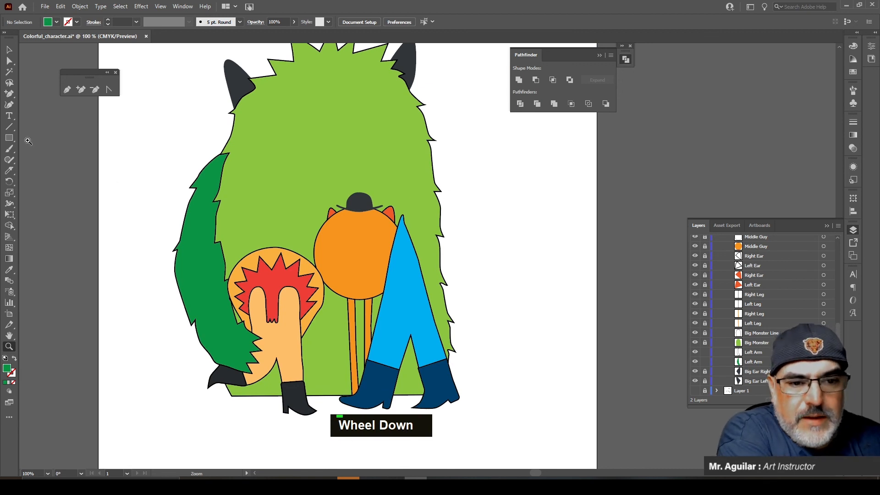
click(9, 49)
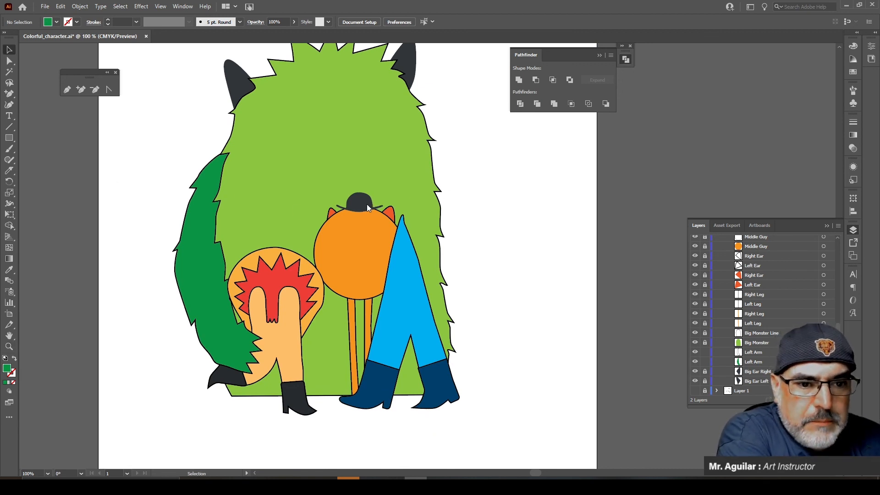
scroll(757, 335, down, 2)
scroll(758, 342, up, 6)
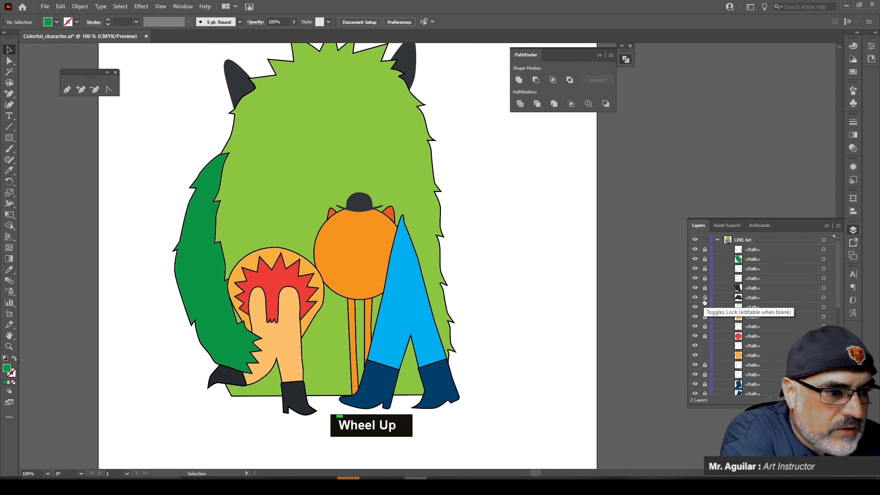
drag(705, 301, 705, 307)
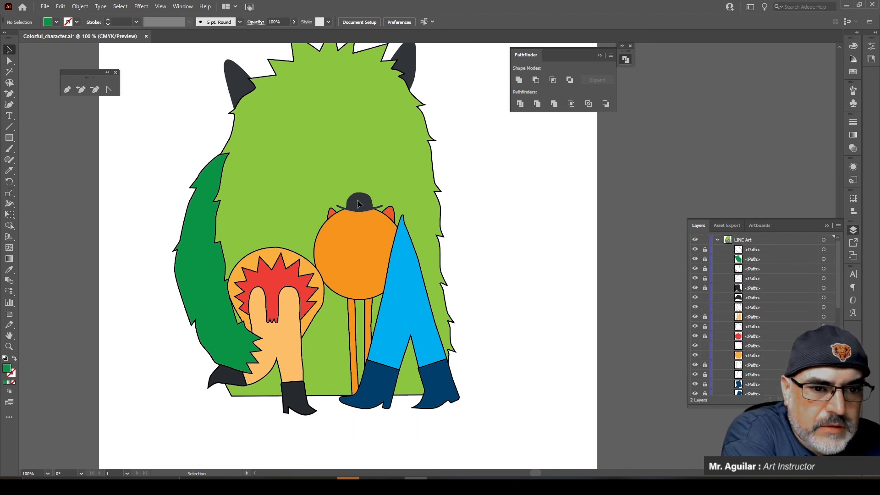
scroll(786, 326, up, 2)
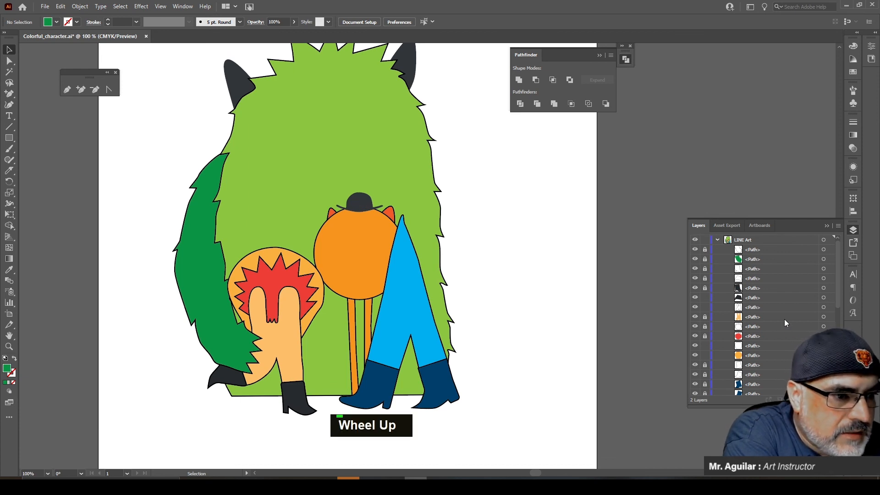
scroll(784, 319, down, 3)
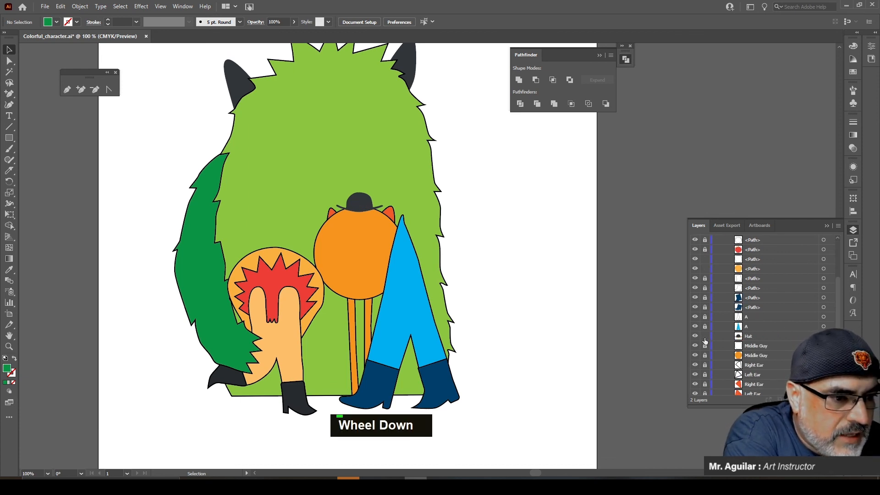
click(824, 336)
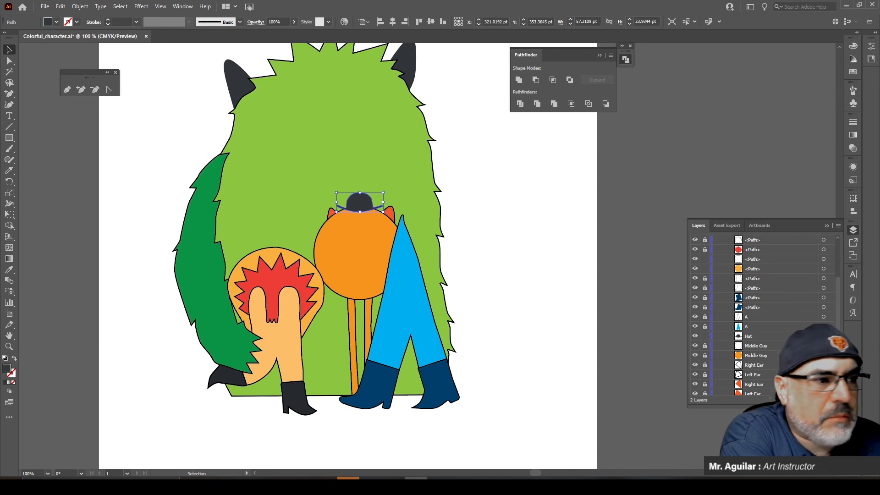
click(853, 72)
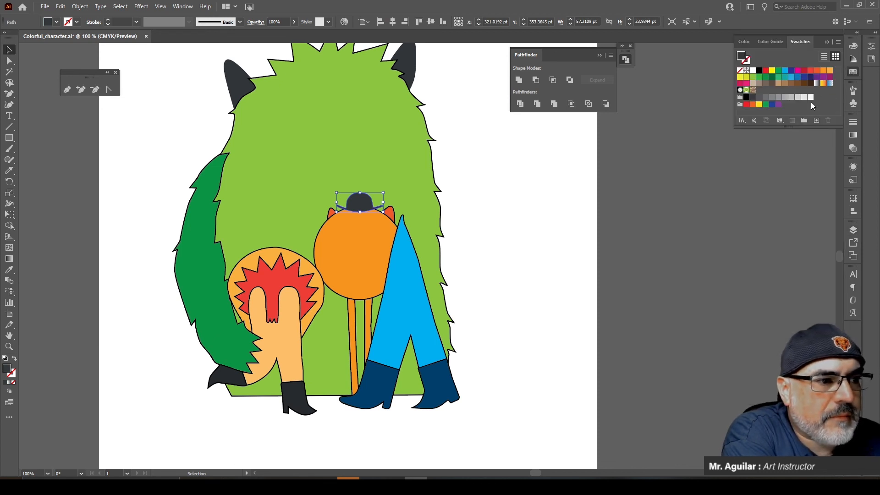
click(745, 98)
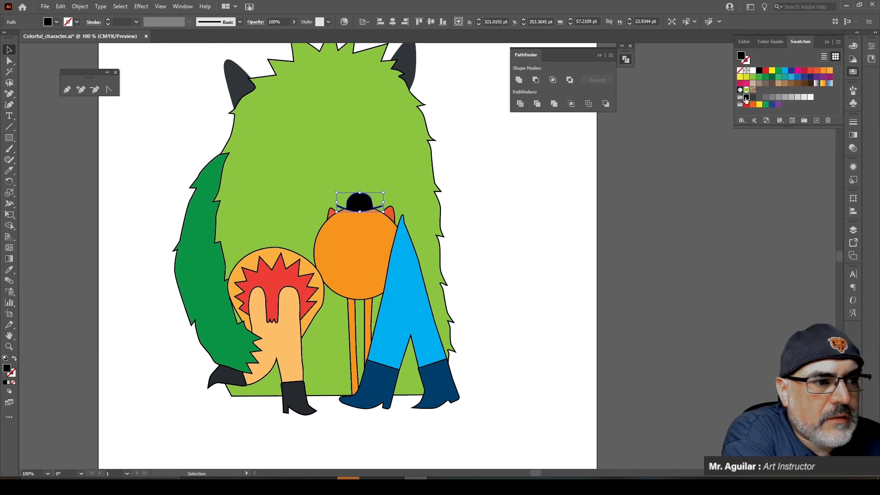
click(493, 316)
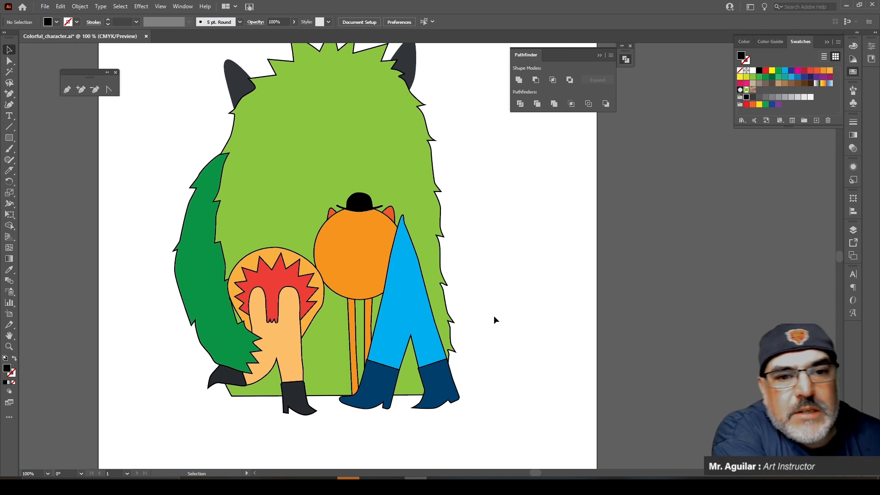
Step: Unlock the Big Ear Left shape and widen it toward the monster's head to about 49.3 pt
scroll(528, 299, up, 2)
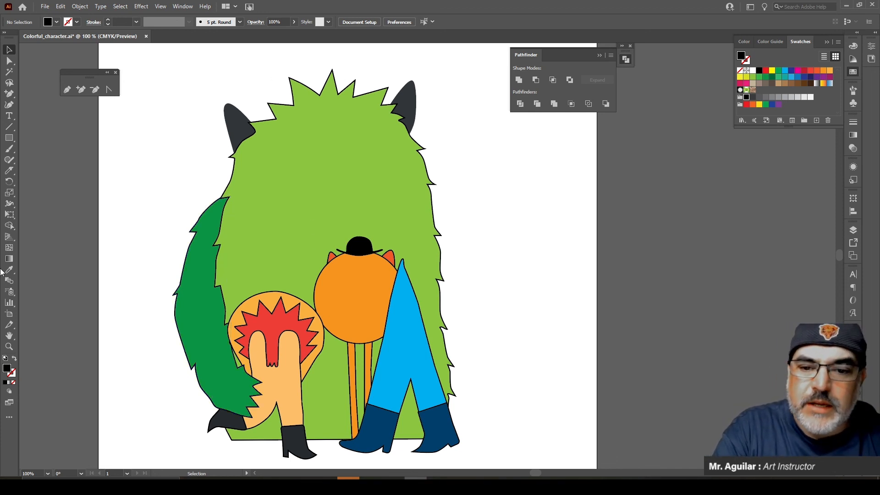
click(9, 346)
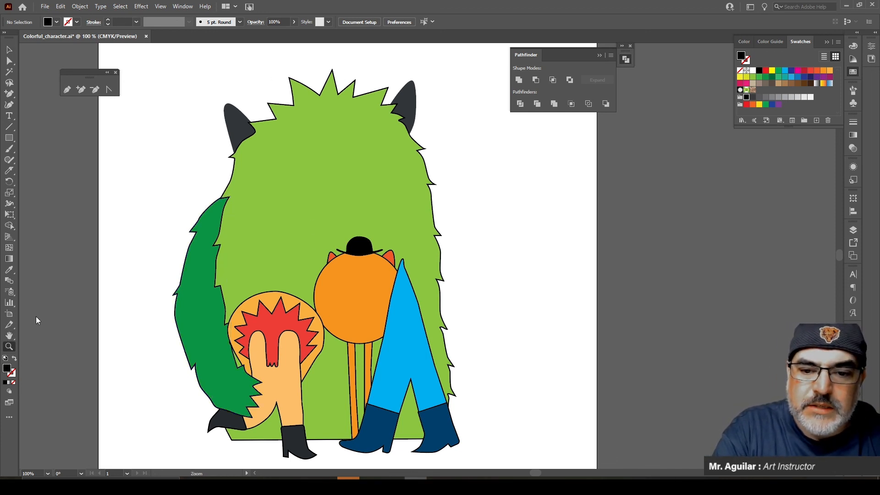
click(243, 123)
click(407, 255)
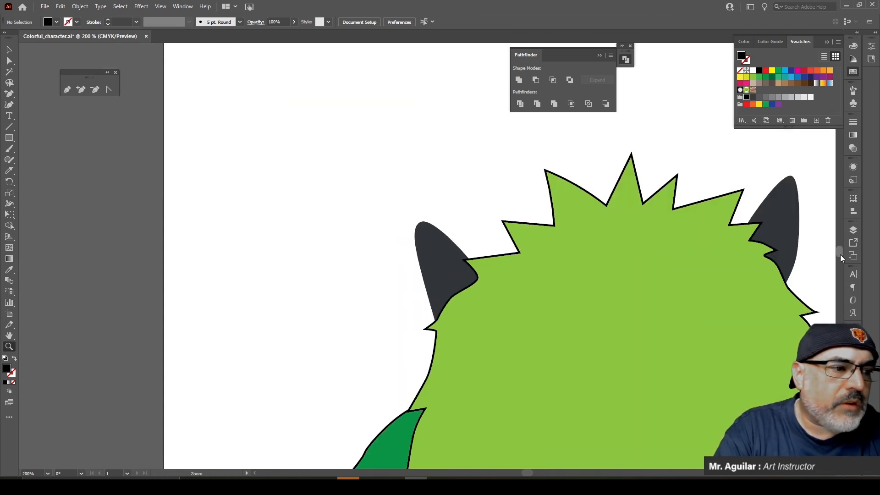
click(855, 230)
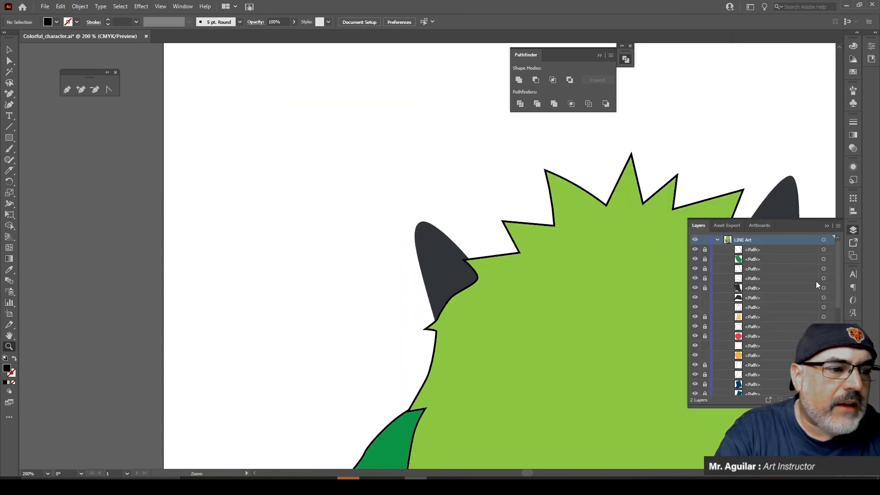
scroll(755, 320, down, 6)
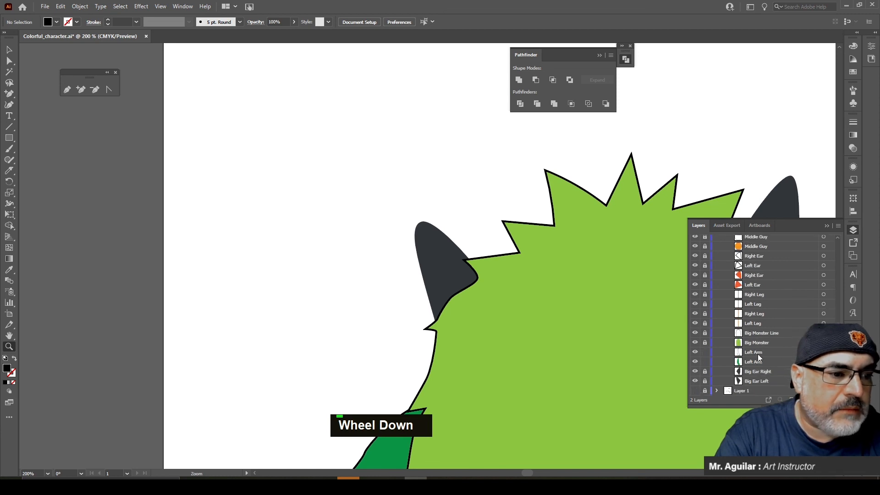
click(8, 49)
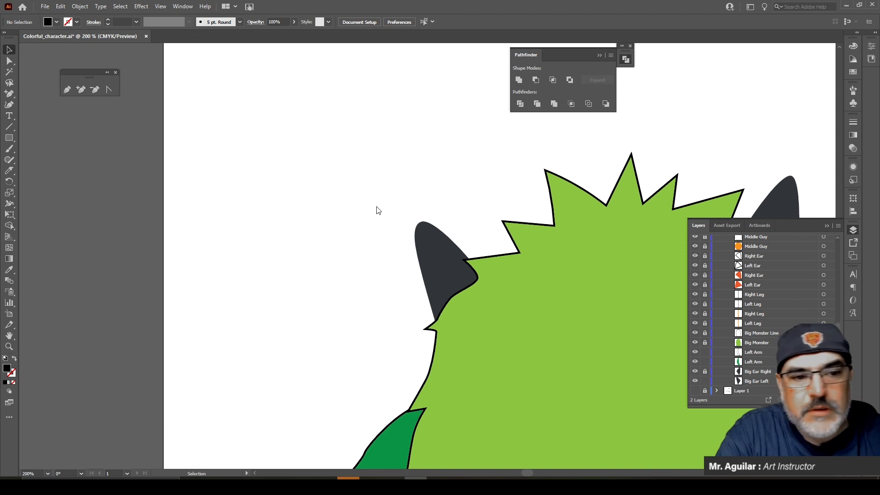
click(454, 252)
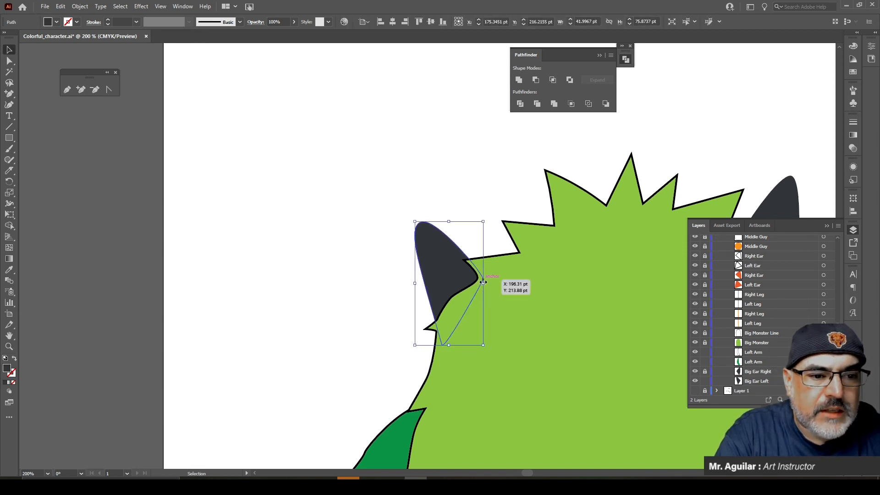
drag(483, 282, 497, 281)
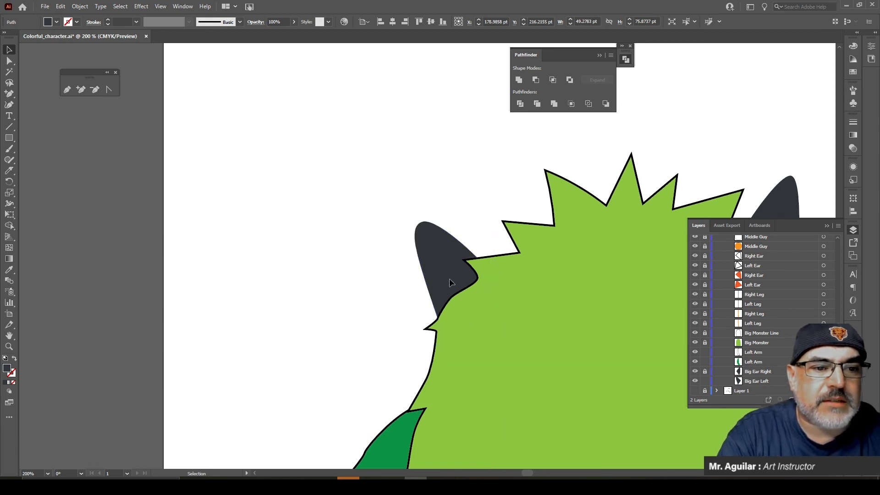
key(ctrl+shift+a)
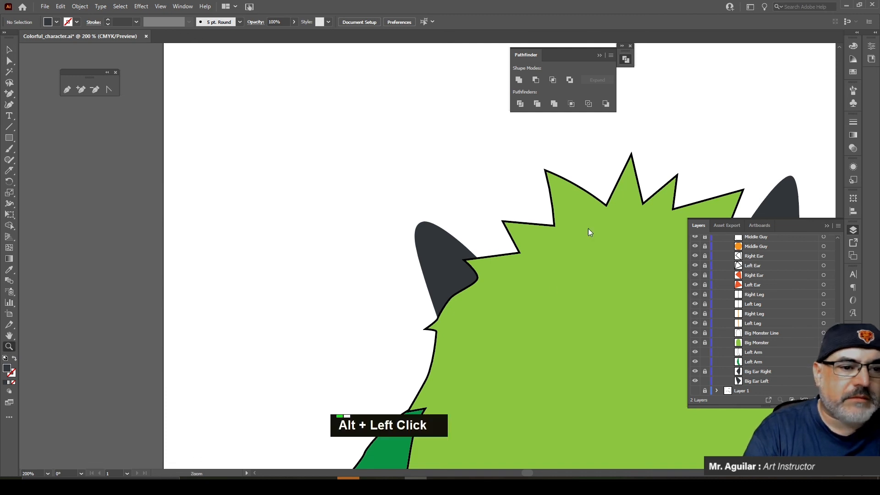
Step: Save the illustration under its current file name
alt+click(584, 243)
alt+click(431, 367)
alt+click(439, 334)
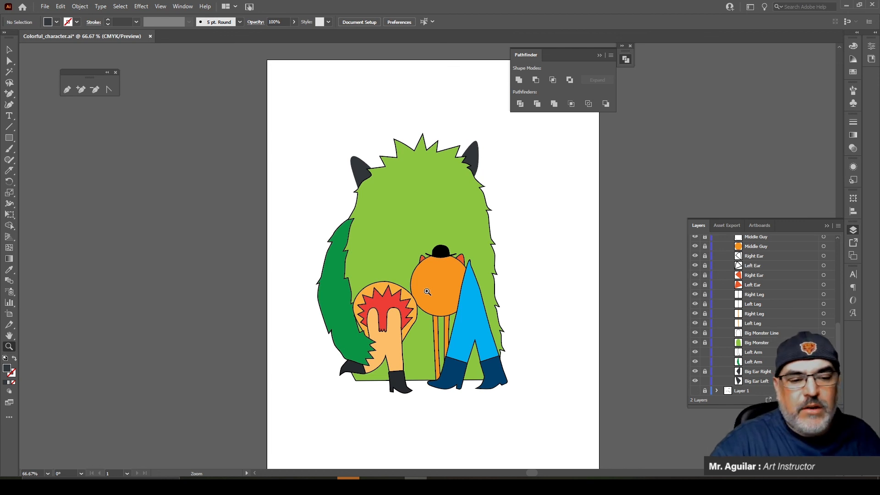
key(ctrl+s)
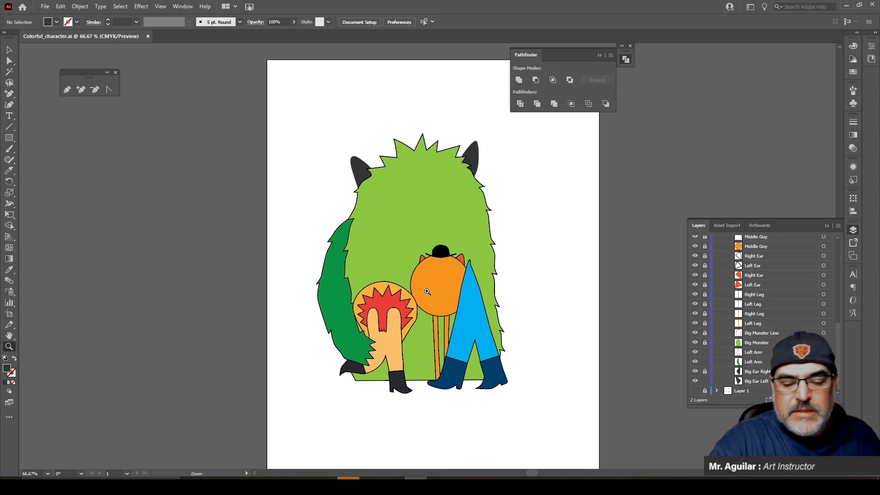
Step: Save the illustration as Colorful_character_demo.ai in the same folder, using the Illustrator 2020 version
key(ctrl+shift+s)
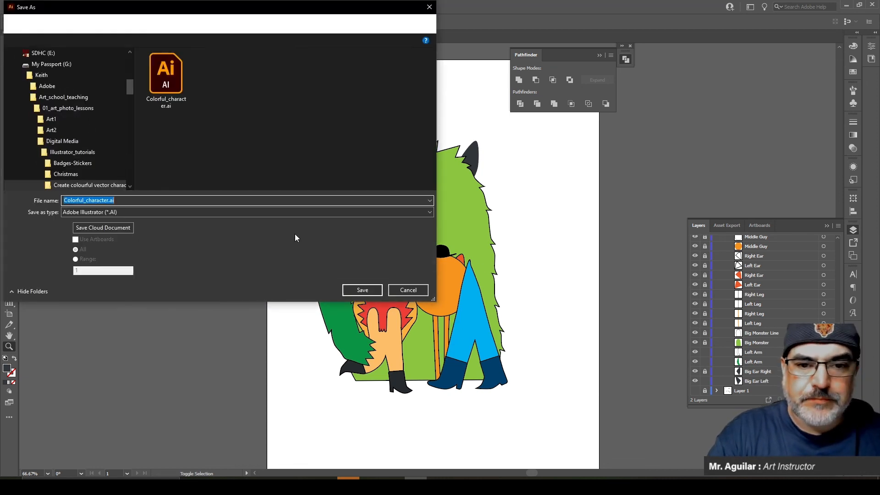
click(108, 200)
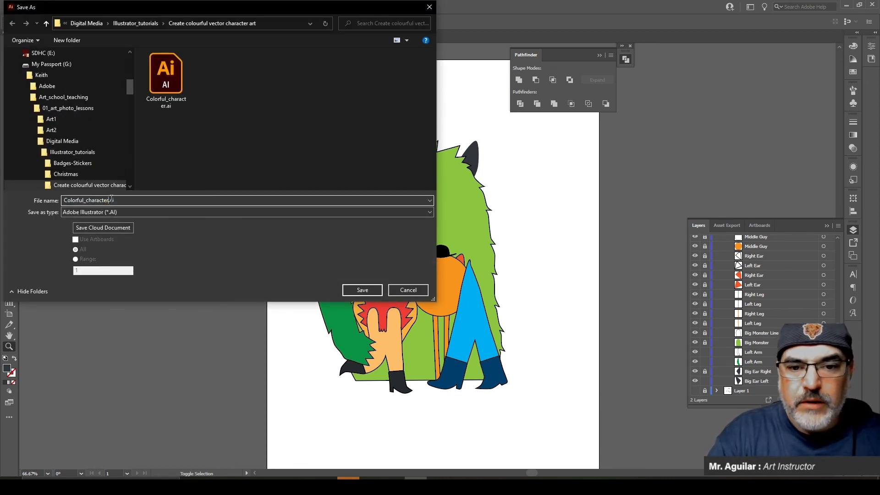
text(_demo)
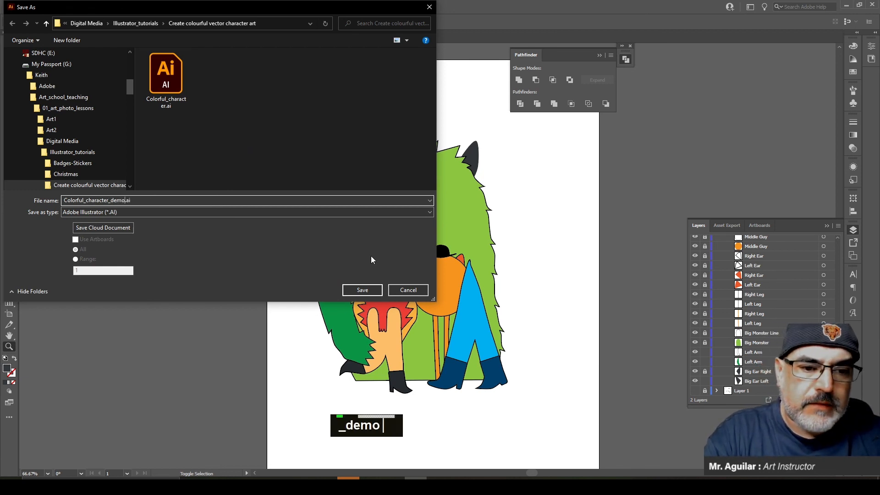
click(353, 292)
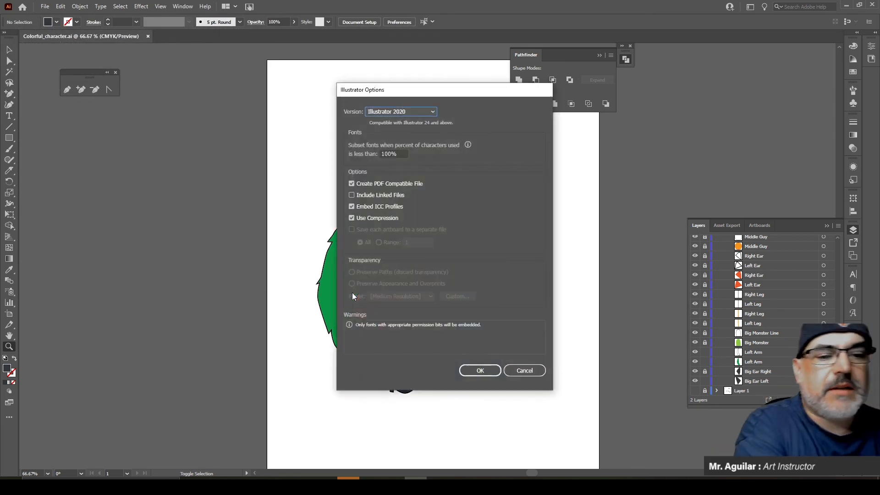
click(480, 371)
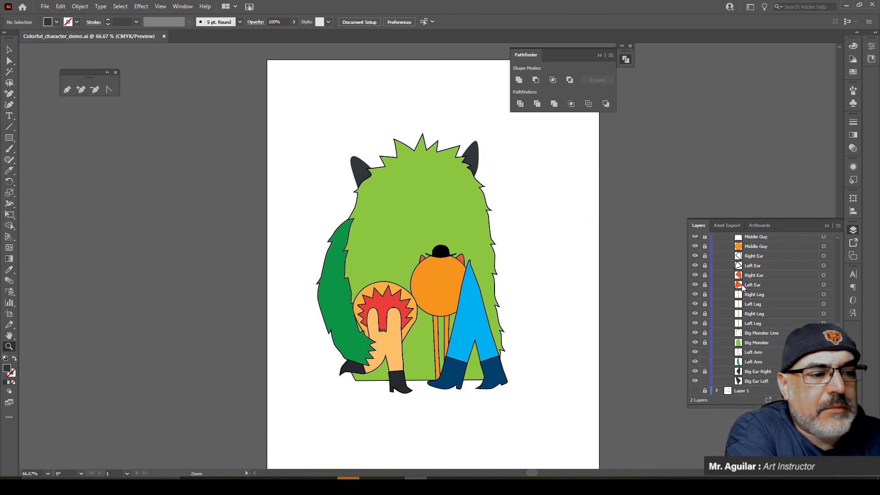
Step: Lock the Big Ear Left shape
scroll(758, 291, up, 5)
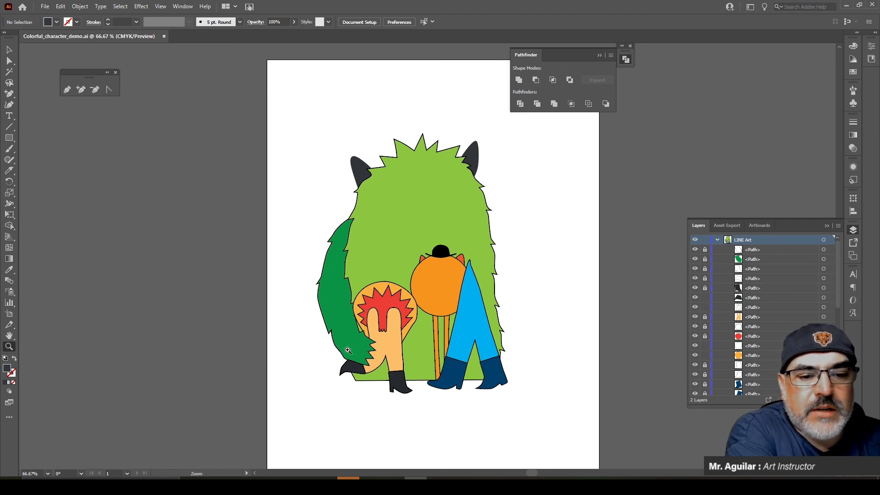
scroll(738, 292, down, 5)
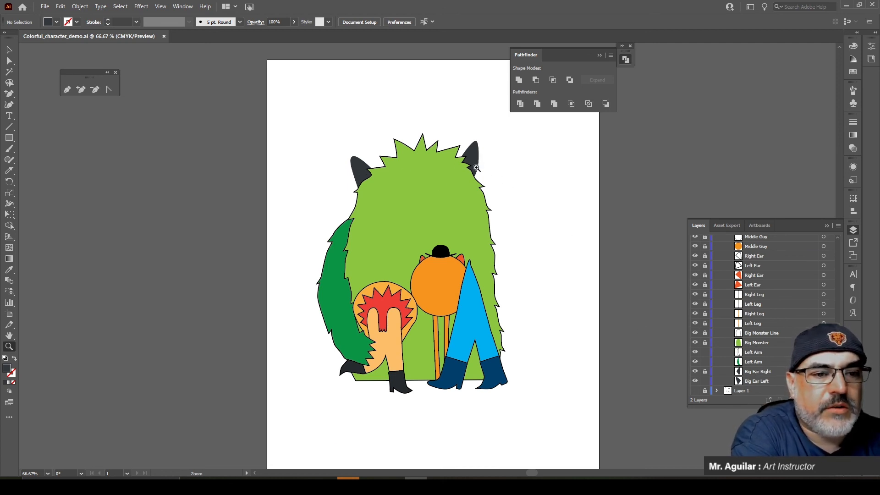
click(704, 380)
Step: Hide and show the Big Monster fill repeatedly to compare the filled body with its bare outline
click(695, 344)
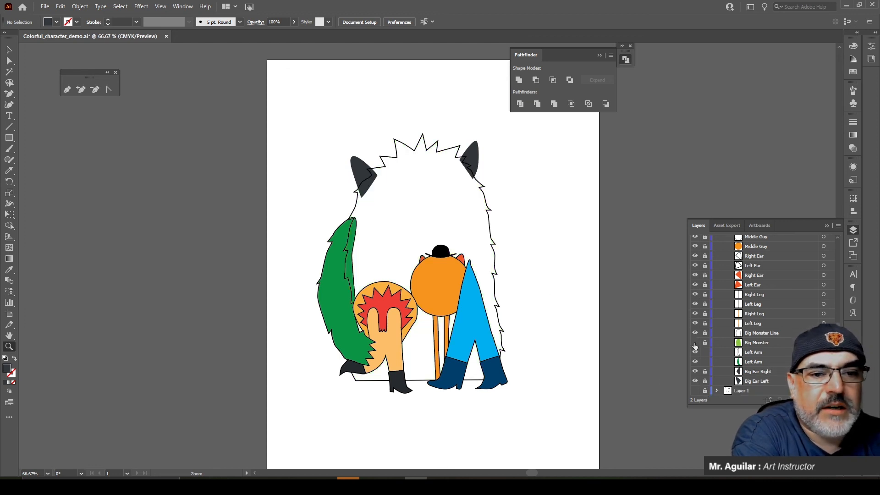
click(695, 343)
click(695, 344)
click(695, 343)
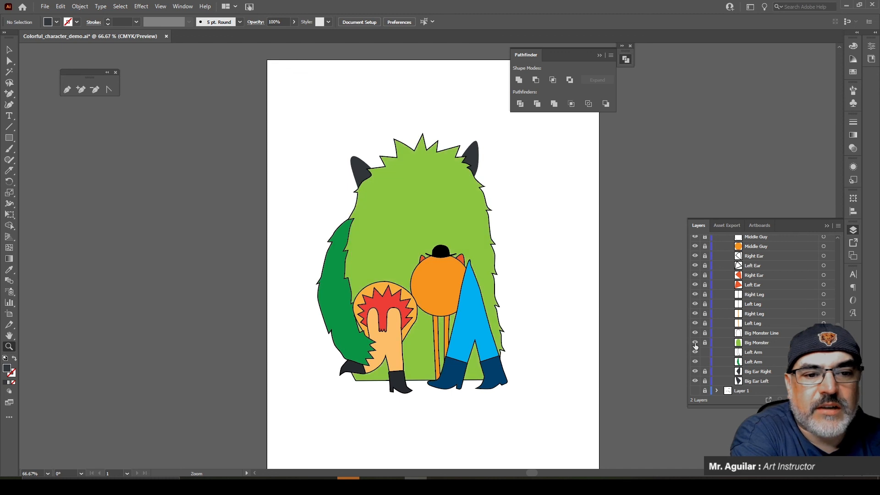
click(695, 343)
click(695, 343)
click(695, 344)
click(695, 344)
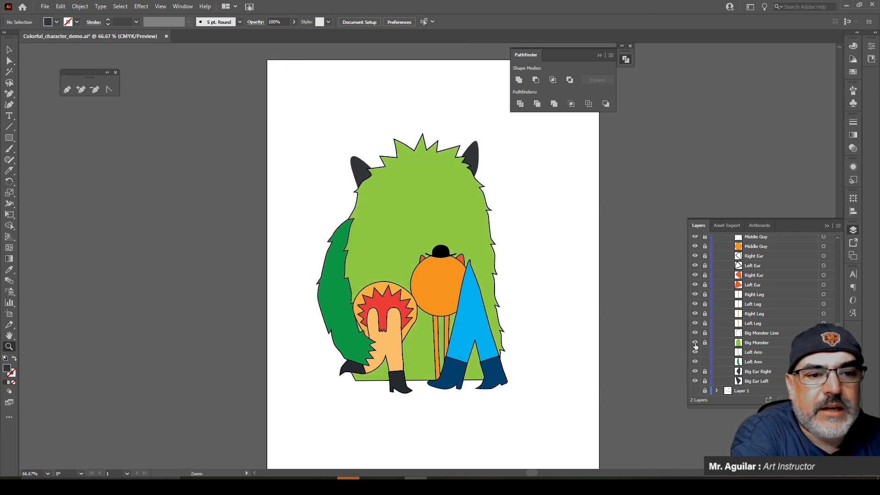
click(695, 344)
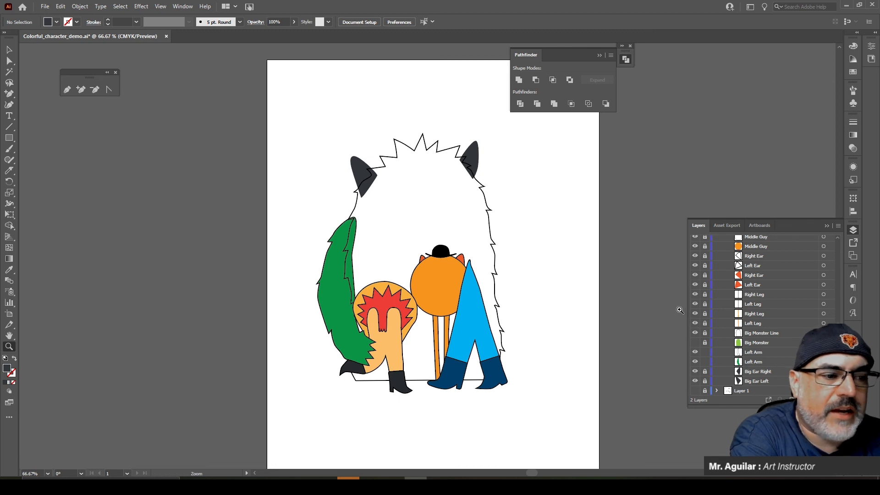
click(695, 344)
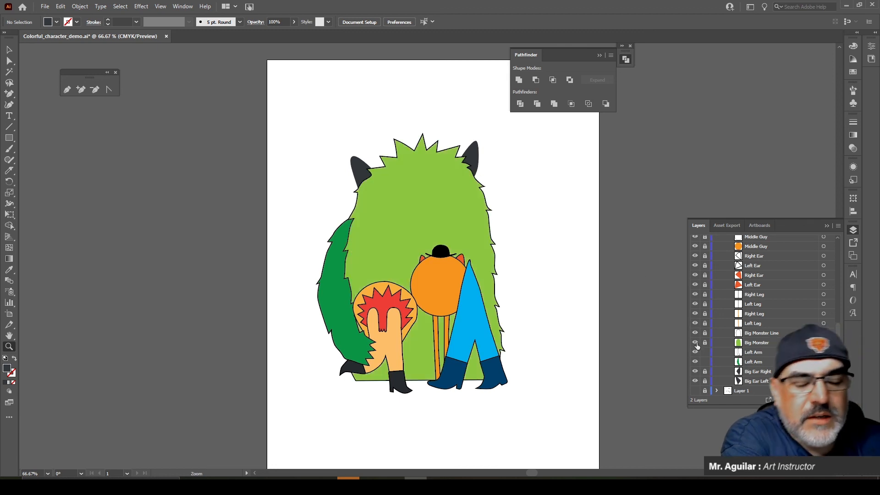